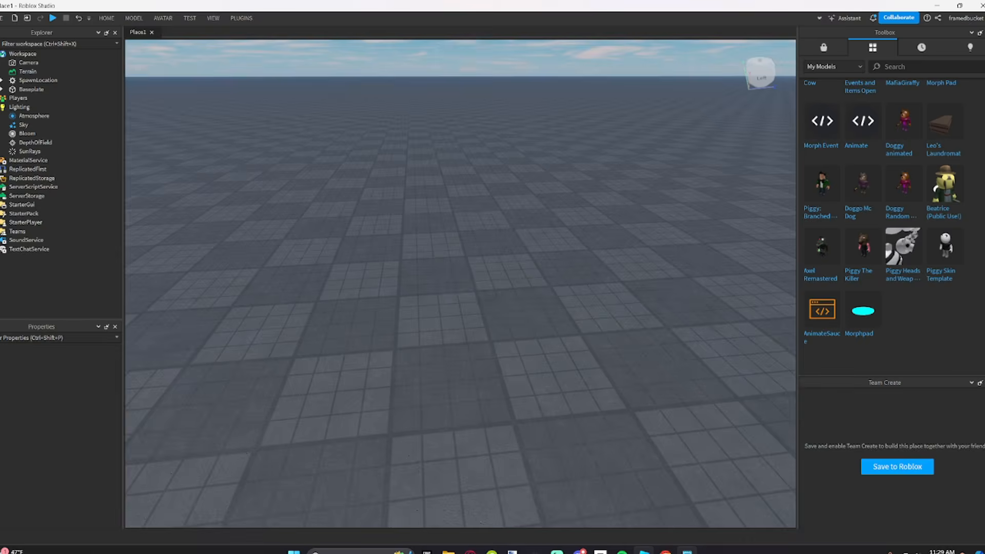
# Step: Insert the Piggy Skin Template model from My Models into the workspace
pyautogui.hotkey('alt', 'Tab')
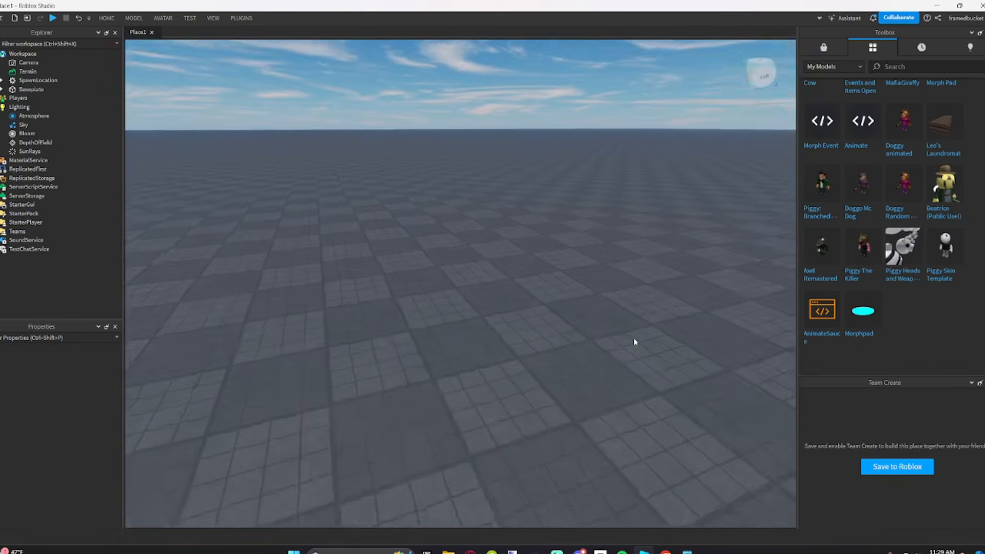
pyautogui.moveTo(717, 417); pyautogui.dragTo(690, 416, button='right')
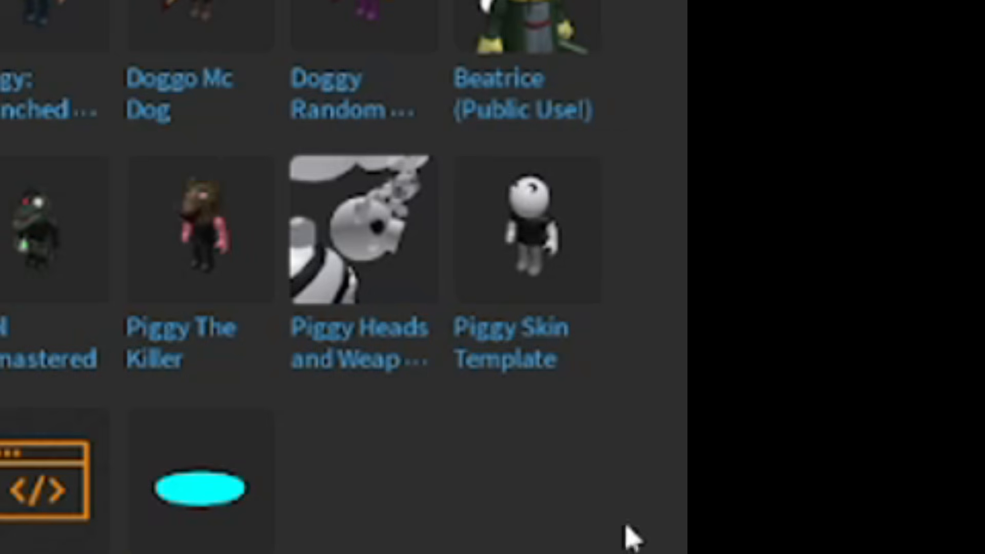
pyautogui.moveTo(545, 297)
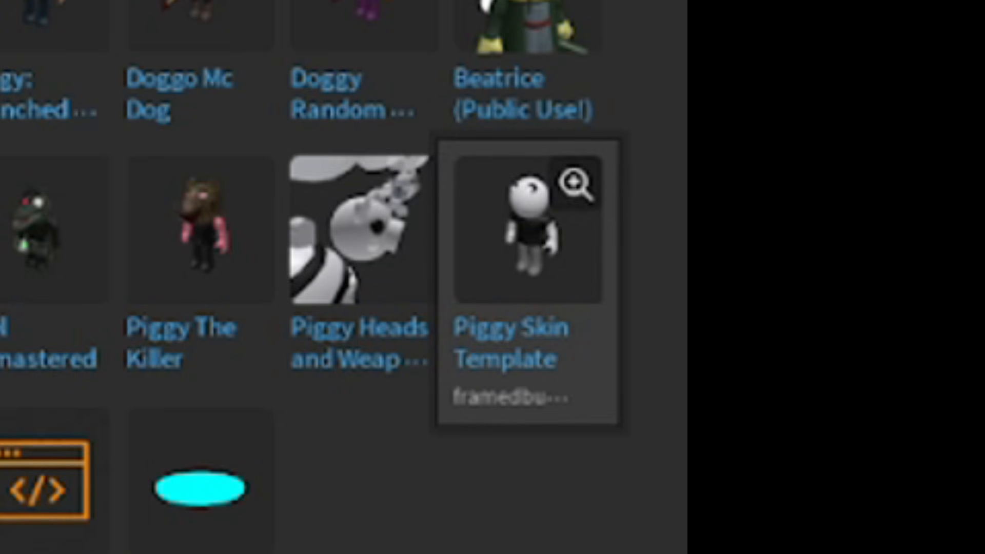
pyautogui.click(529, 231)
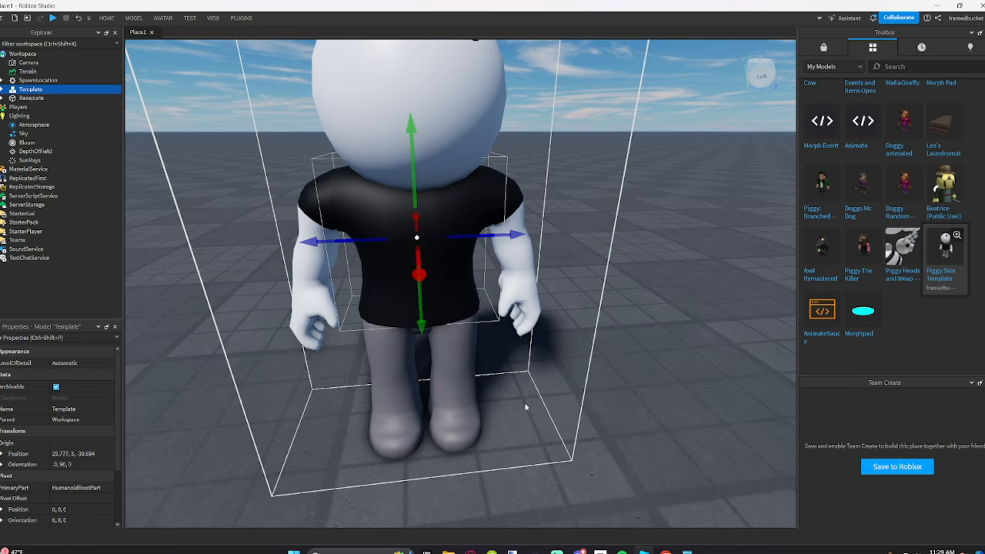
pyautogui.click(579, 380)
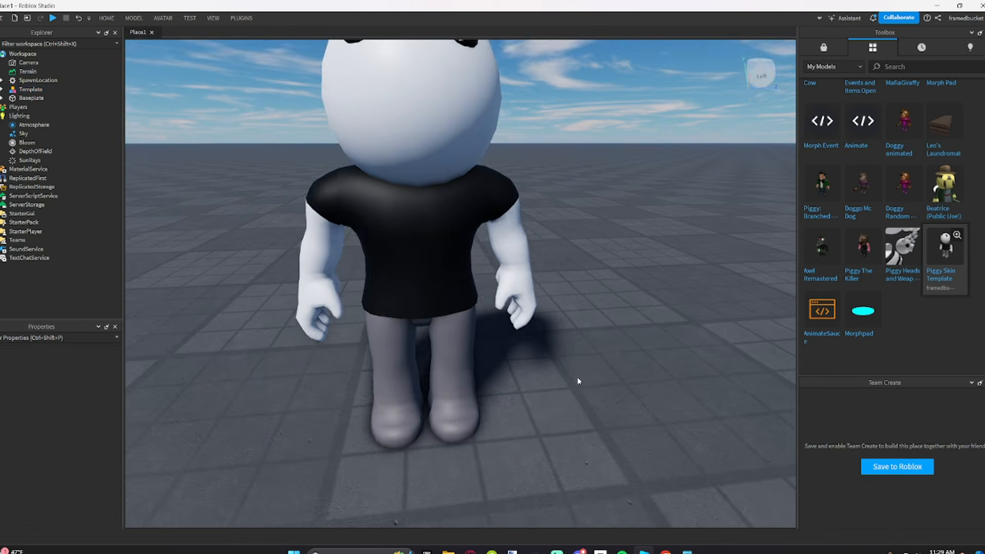
# Step: Insert the Piggy Heads and Weapons model near the template character and acknowledge the notice about its scripts
pyautogui.scroll(-6, 579, 380)
pyautogui.scroll(3, 395, 328)
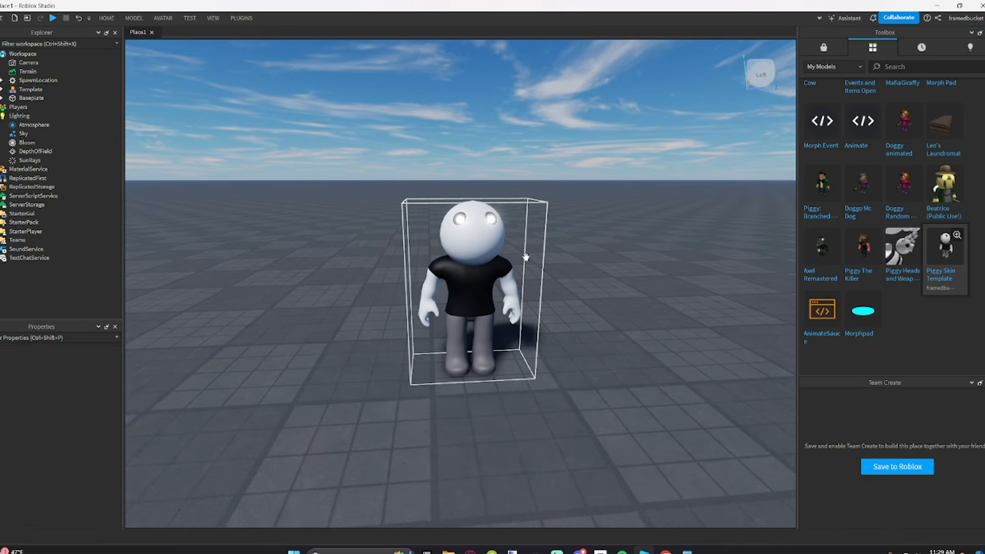
pyautogui.moveTo(636, 333); pyautogui.dragTo(683, 317, button='right')
pyautogui.press('w')
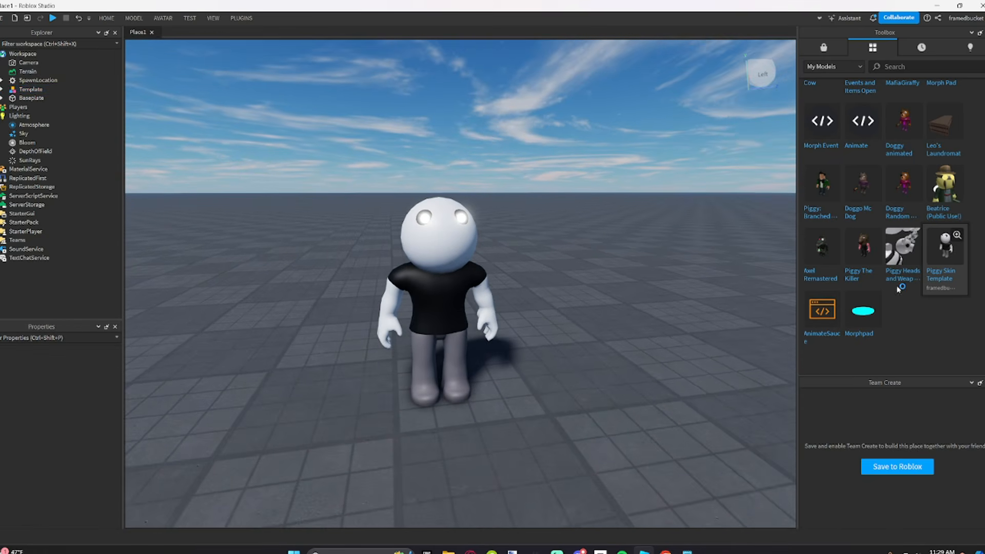
pyautogui.press('w')
pyautogui.moveTo(588, 295); pyautogui.dragTo(590, 294, button='right')
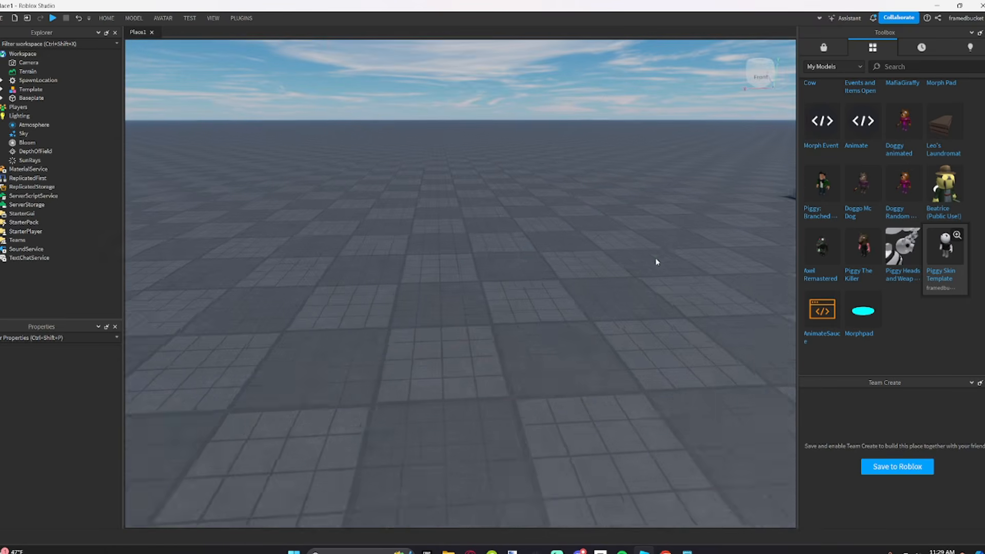
pyautogui.press('s')
pyautogui.moveTo(528, 240); pyautogui.dragTo(522, 228, button='right')
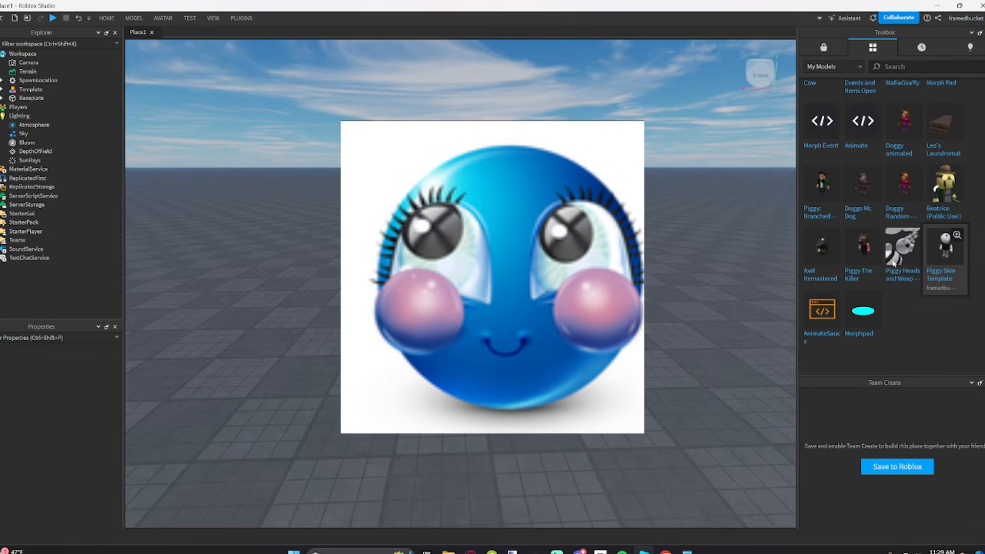
pyautogui.click(896, 263)
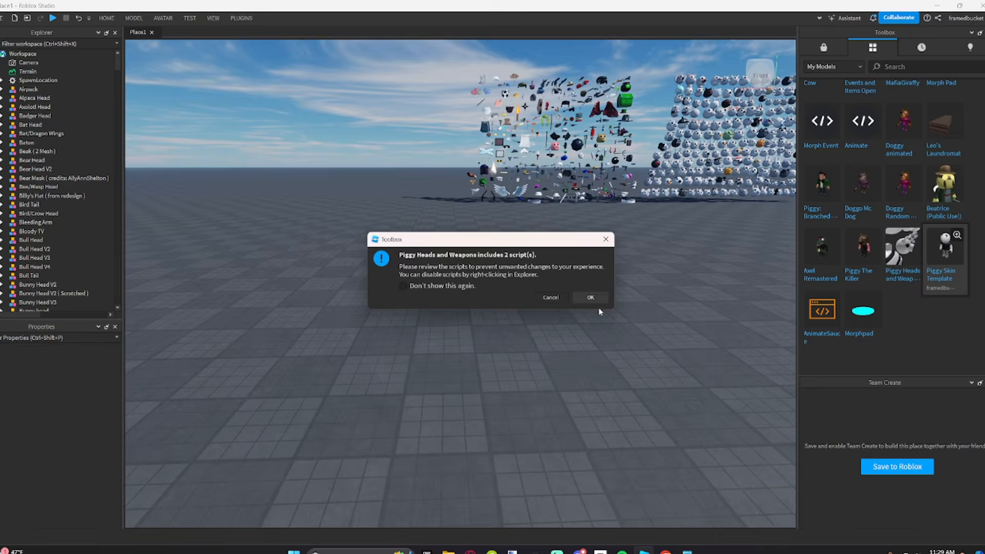
pyautogui.click(592, 298)
pyautogui.click(571, 405)
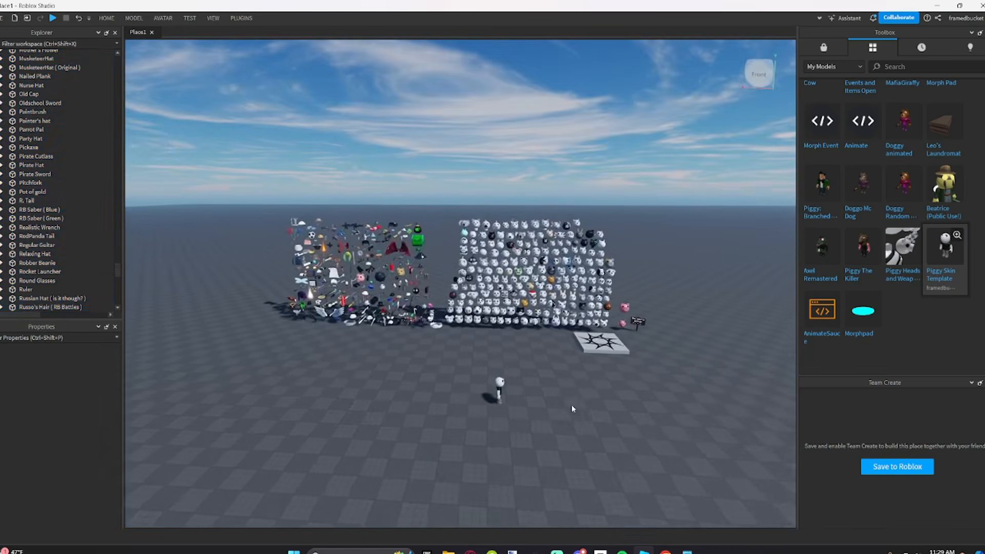
# Step: Look through the wall of animal heads for one that suits the character
pyautogui.scroll(6, 550, 322)
pyautogui.moveTo(551, 323); pyautogui.dragTo(528, 339, button='right')
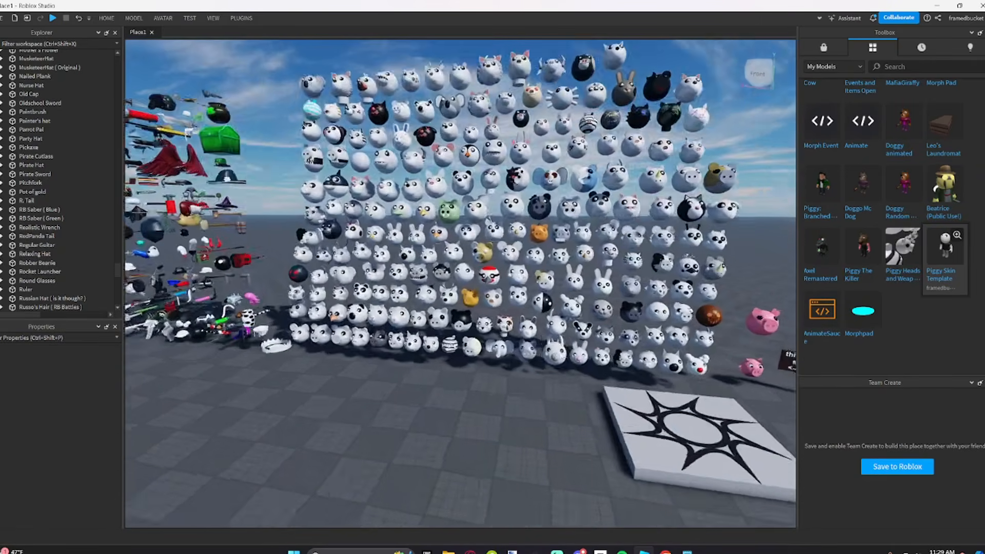
pyautogui.press('s')
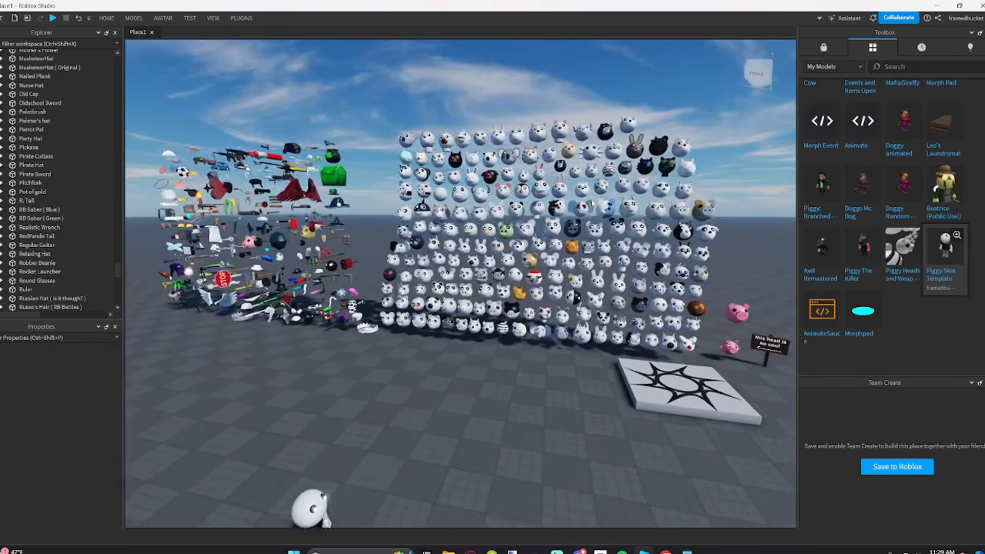
pyautogui.scroll(8, 550, 309)
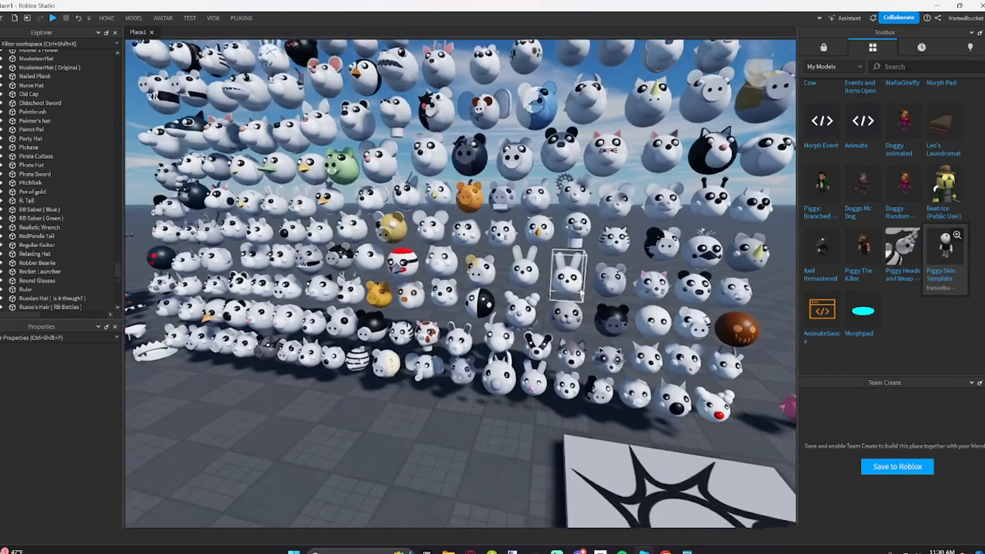
pyautogui.press('d')
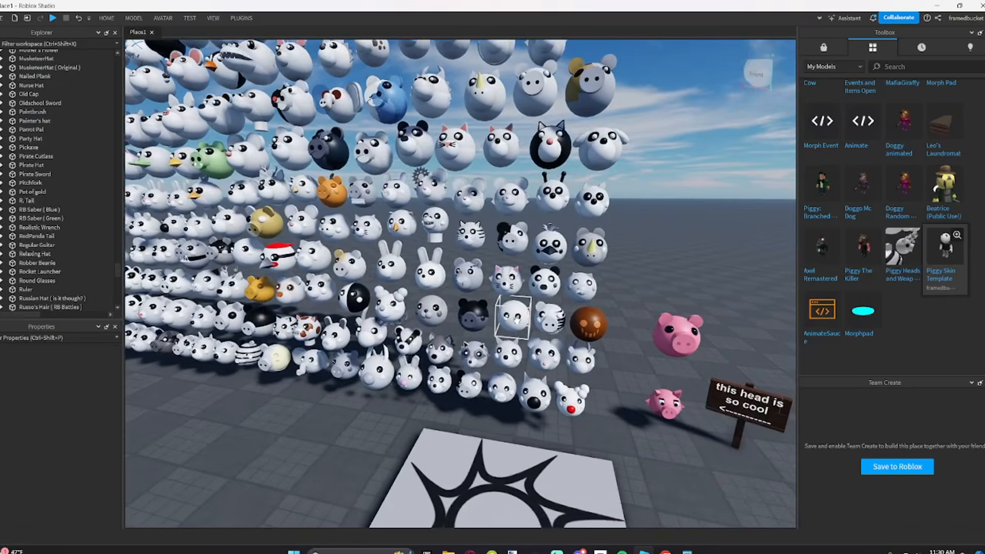
pyautogui.moveTo(528, 295); pyautogui.dragTo(527, 305, button='right')
pyautogui.press('w')
pyautogui.press('d')
pyautogui.press('w')
pyautogui.press('s')
pyautogui.press('d')
pyautogui.press('w')
pyautogui.press('a')
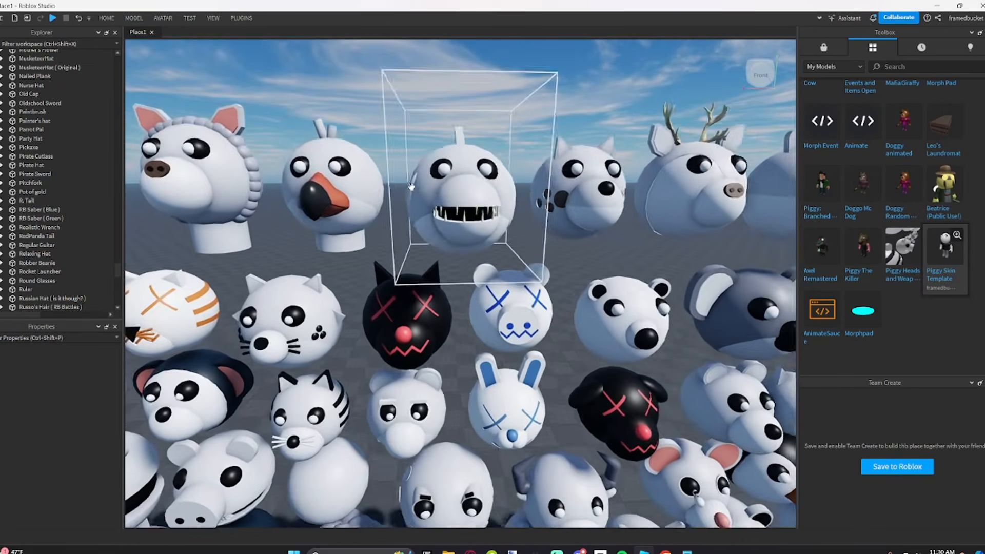
# Step: Take the Shark Head out of the wall and place it beside the template character, facing the same way
pyautogui.moveTo(413, 189); pyautogui.dragTo(413, 190, button='right')
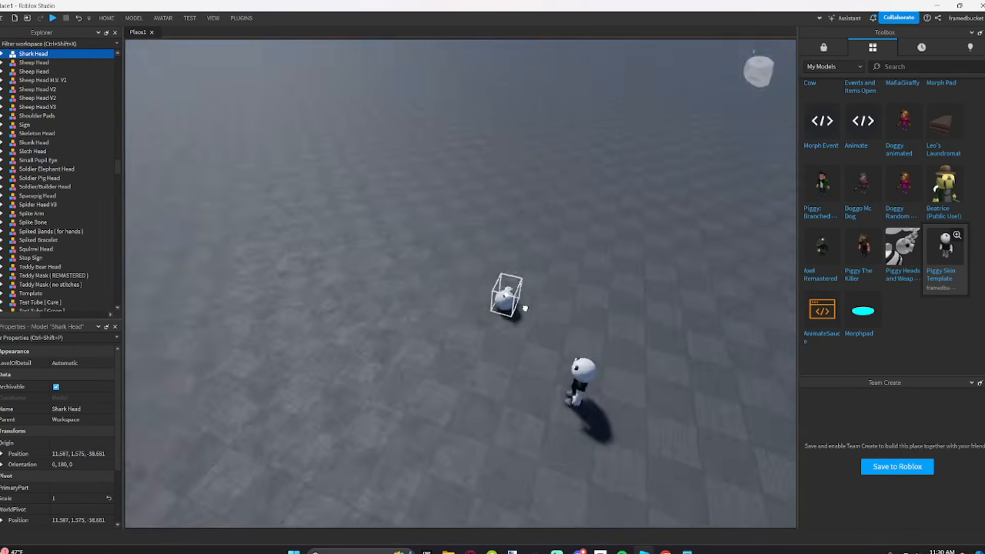
pyautogui.press('w')
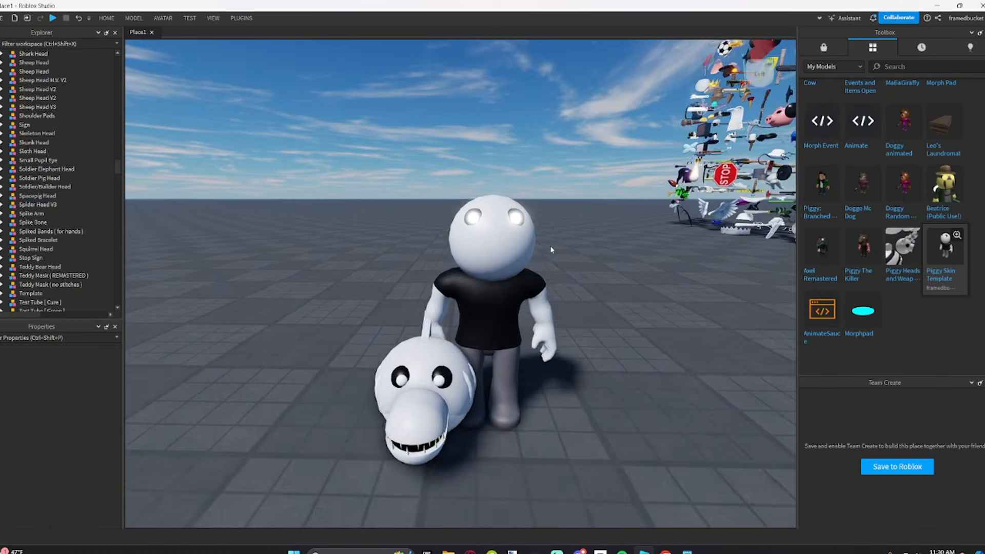
pyautogui.press('w')
pyautogui.moveTo(518, 397); pyautogui.dragTo(517, 397, button='right')
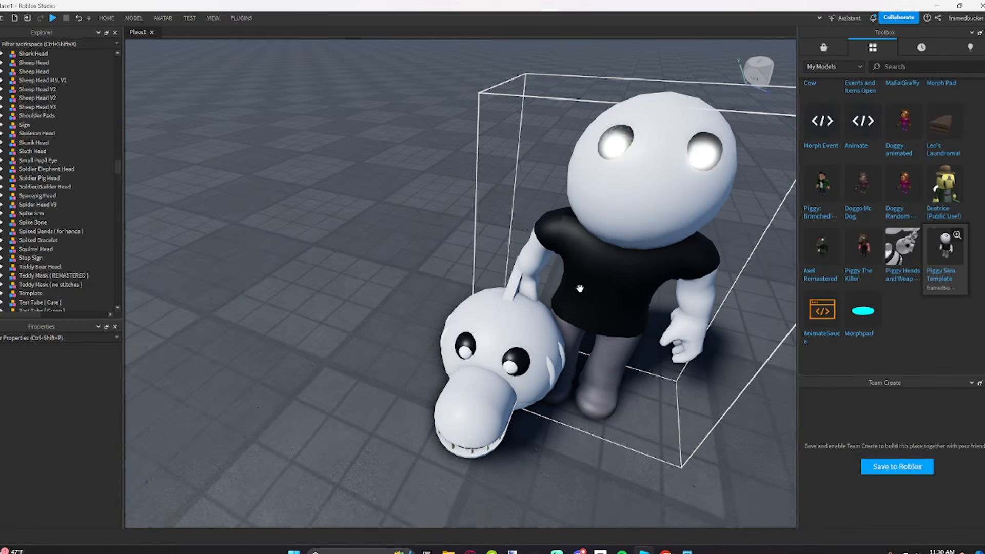
# Step: Select the template's Main head part and copy its CFrame position, 29.69, 4.579, -30.653
pyautogui.moveTo(657, 209); pyautogui.dragTo(657, 210, button='right')
pyautogui.press('d')
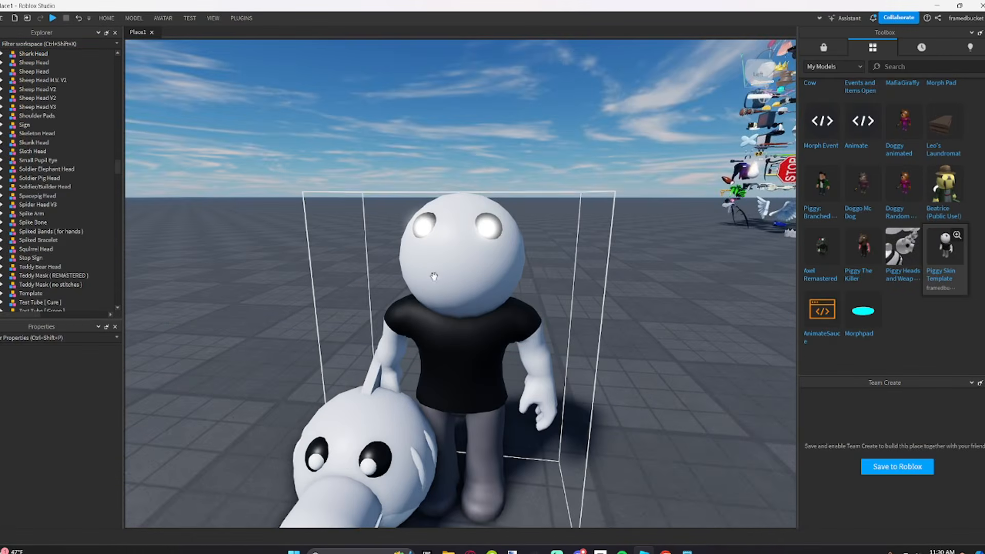
pyautogui.moveTo(506, 328); pyautogui.dragTo(507, 328, button='right')
pyautogui.press('w')
pyautogui.keyDown('alt'); pyautogui.click(469, 218); pyautogui.keyUp('alt')
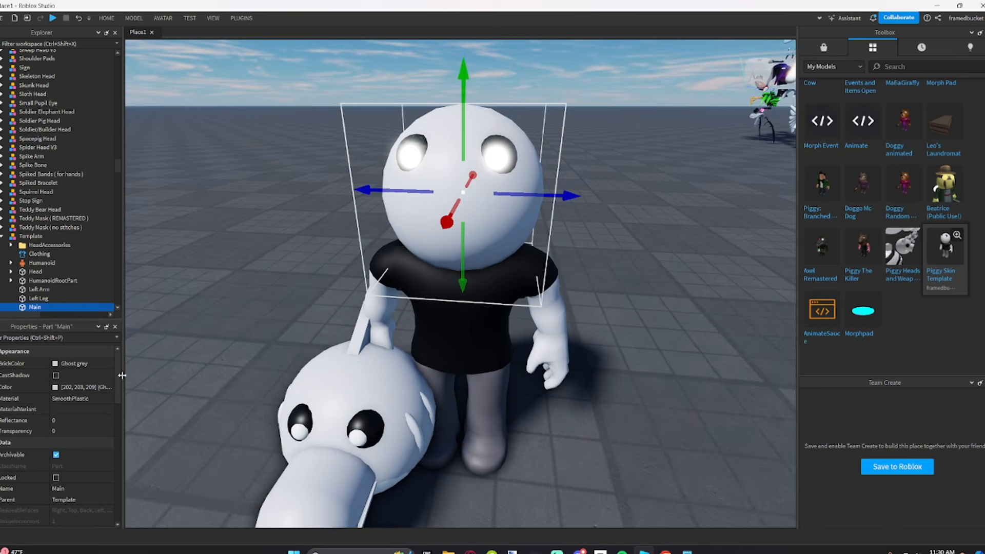
pyautogui.scroll(-5, 49, 432)
pyautogui.scroll(1, 81, 345)
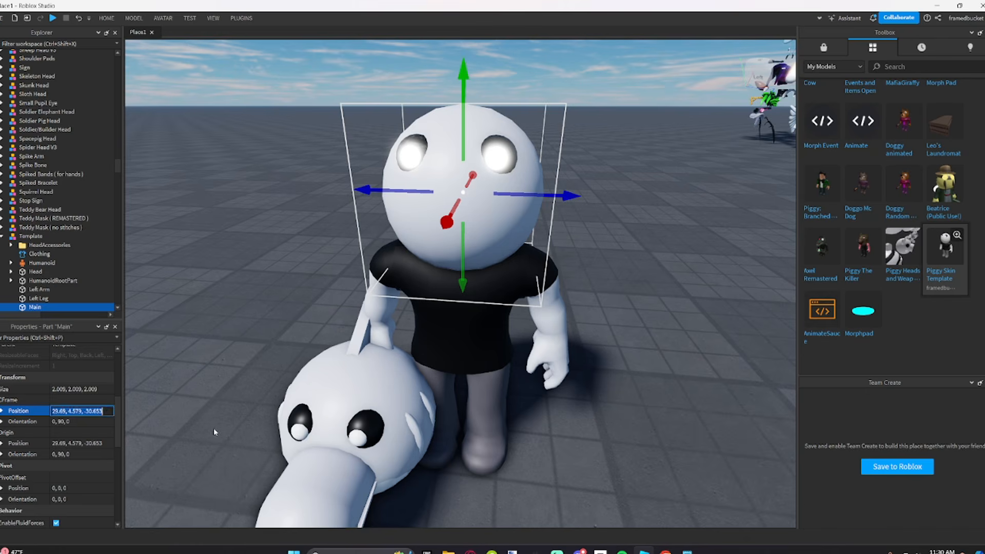
# Step: Set the Shark Head's origin position to the copied value 29.69, 4.579, -30.653
pyautogui.click(289, 452)
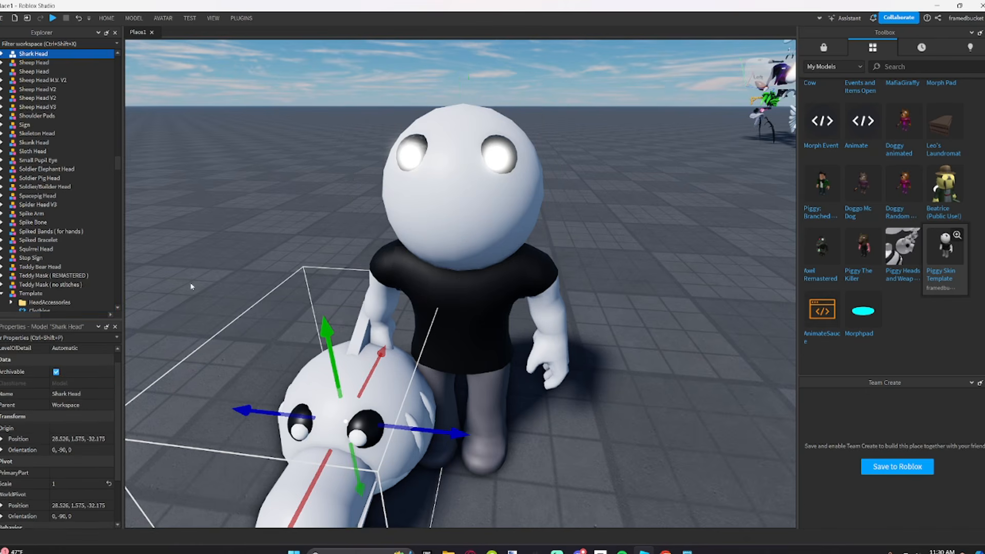
pyautogui.press('f')
pyautogui.press('d')
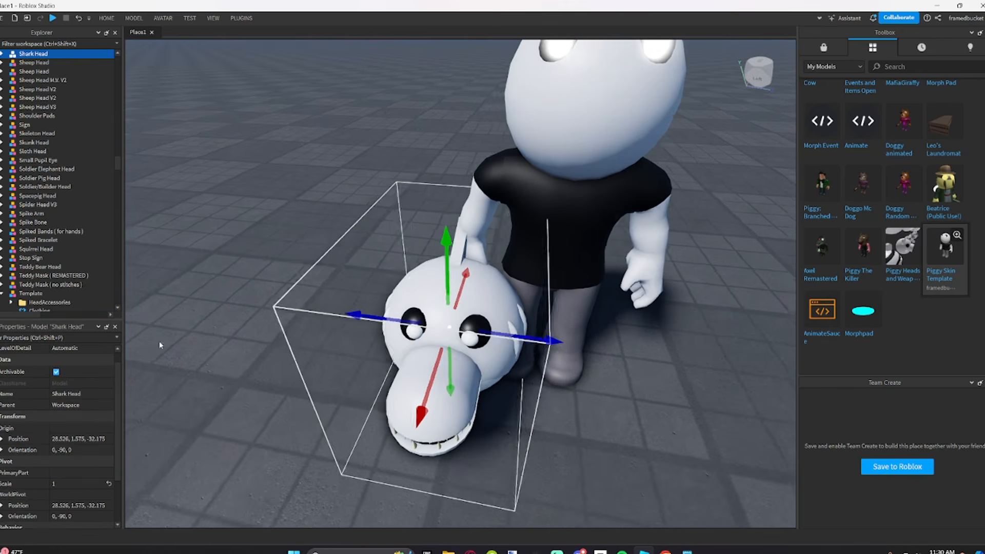
pyautogui.scroll(-1, 25, 445)
pyautogui.scroll(-1, 43, 421)
pyautogui.scroll(3, 54, 431)
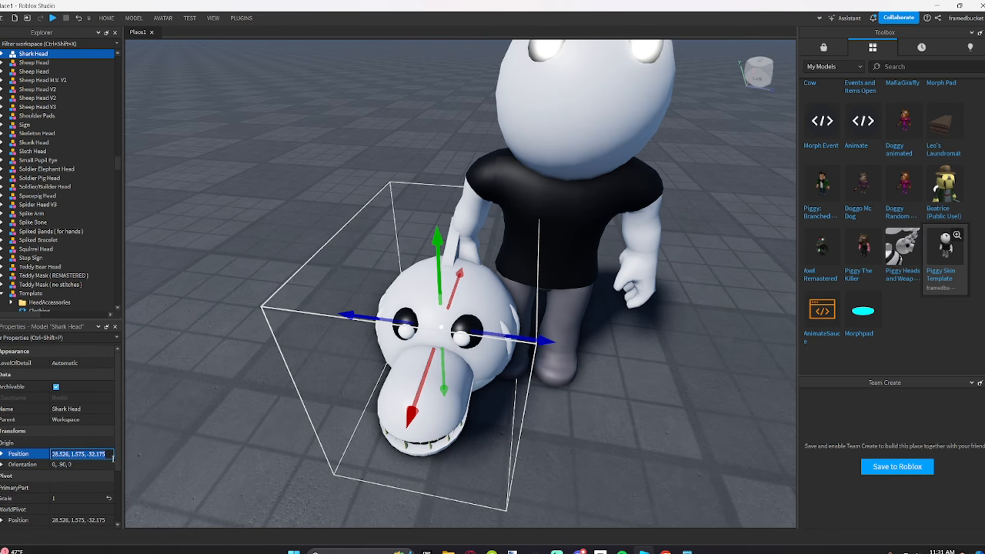
pyautogui.hotkey('ctrl', 'v')
# Step: Raise the Shark Head on the character to a height of about 5.1
pyautogui.moveTo(404, 425); pyautogui.dragTo(473, 250, button='right')
pyautogui.press('d')
pyautogui.press('a')
pyautogui.scroll(-5, 473, 250)
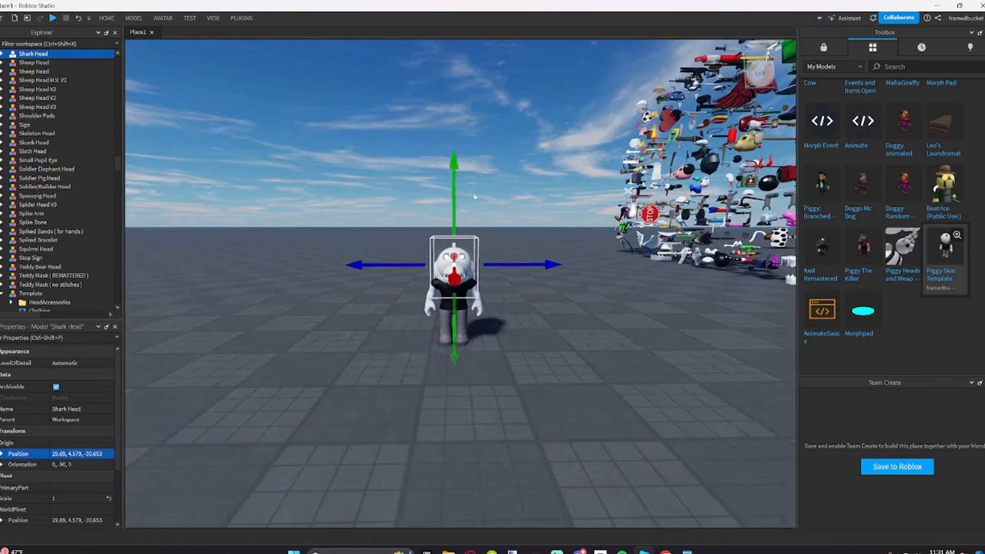
pyautogui.scroll(4, 431, 179)
pyautogui.press('a')
pyautogui.moveTo(413, 178); pyautogui.dragTo(437, 179, button='right')
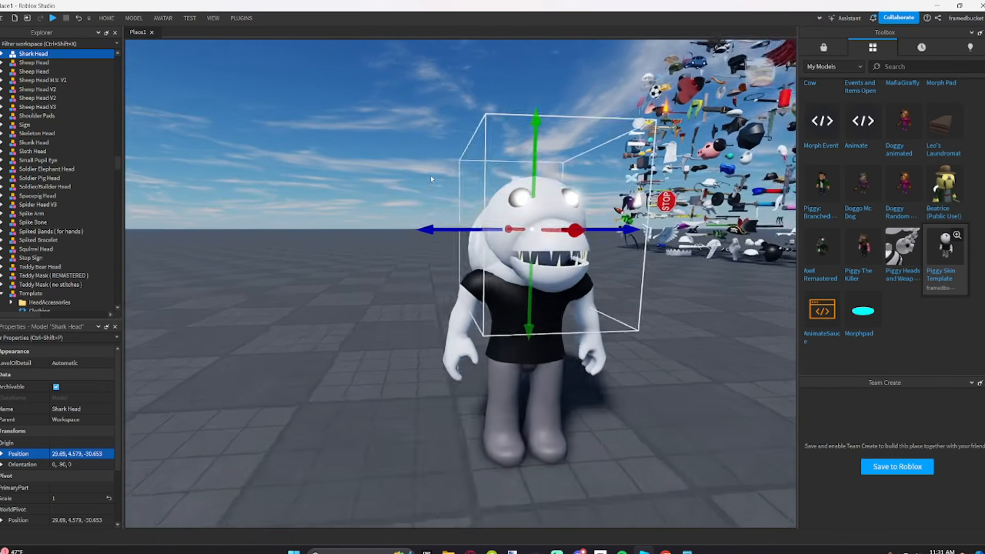
pyautogui.press('a')
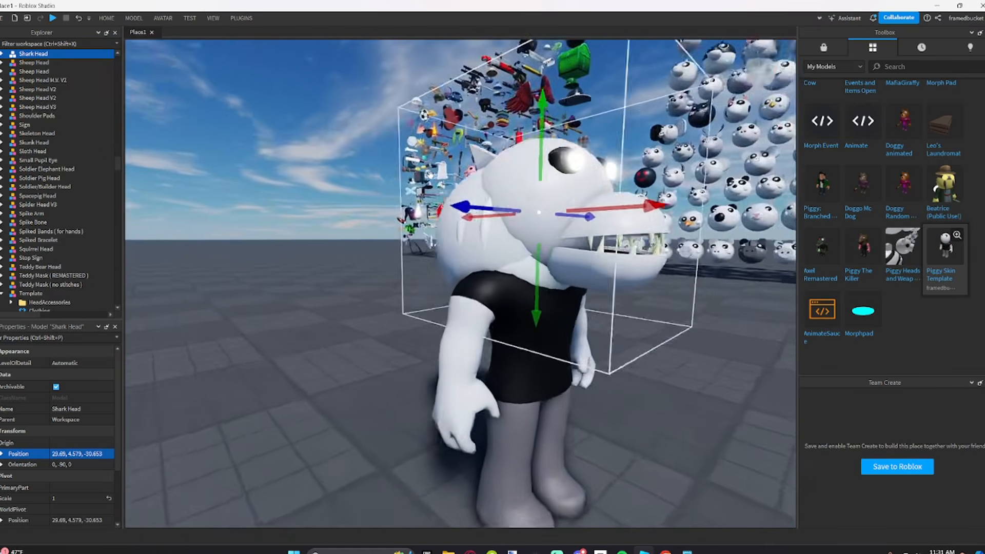
pyautogui.moveTo(536, 324); pyautogui.dragTo(537, 295)
pyautogui.press('a')
pyautogui.moveTo(462, 213); pyautogui.dragTo(459, 198, button='right')
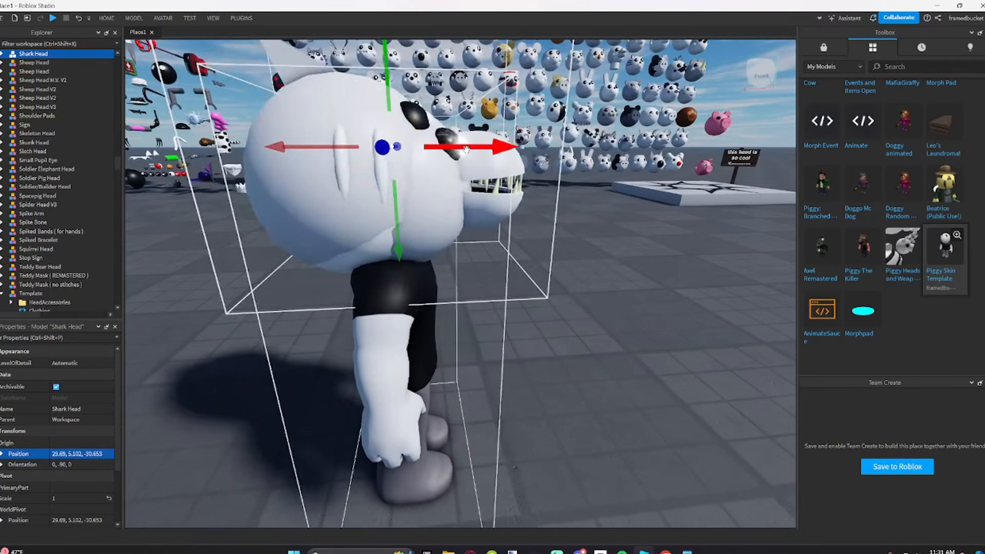
# Step: Move the Shark Head forward on the character's neck to about 29.07, 5.11, -30.65
pyautogui.moveTo(466, 148); pyautogui.dragTo(517, 153)
pyautogui.press('d')
pyautogui.moveTo(517, 153); pyautogui.dragTo(515, 167, button='right')
pyautogui.press('s')
pyautogui.moveTo(424, 186); pyautogui.dragTo(425, 183)
pyautogui.press('a')
pyautogui.moveTo(426, 183); pyautogui.dragTo(431, 182, button='right')
# Step: Scale the Shark Head down to about 0.91 to fit the character's body
pyautogui.hotkey('ctrl', '3')
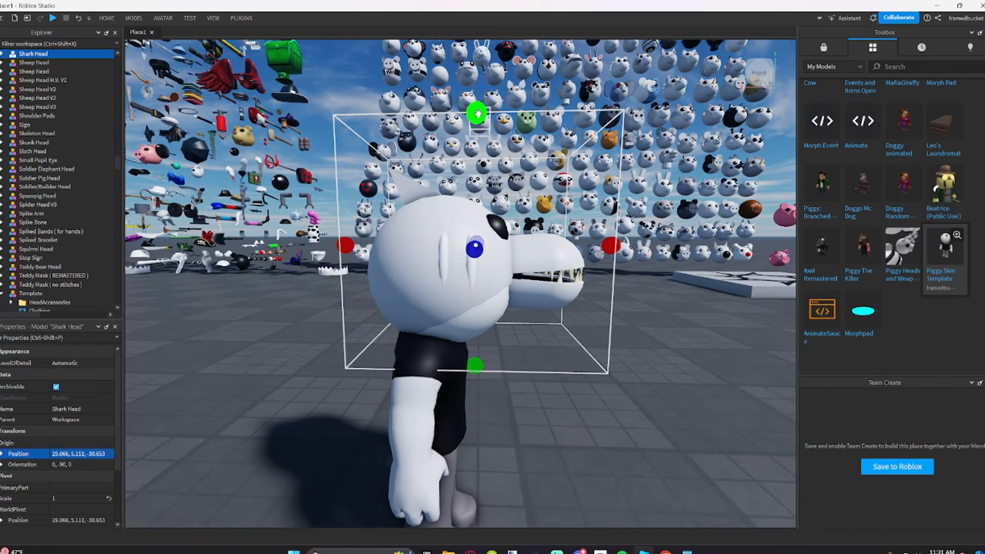
pyautogui.moveTo(475, 113); pyautogui.dragTo(477, 132)
pyautogui.press('d')
pyautogui.moveTo(477, 133); pyautogui.dragTo(470, 134, button='right')
# Step: Shift the Shark Head slightly backward over the neck to an X position of about 29.17
pyautogui.click(108, 18)
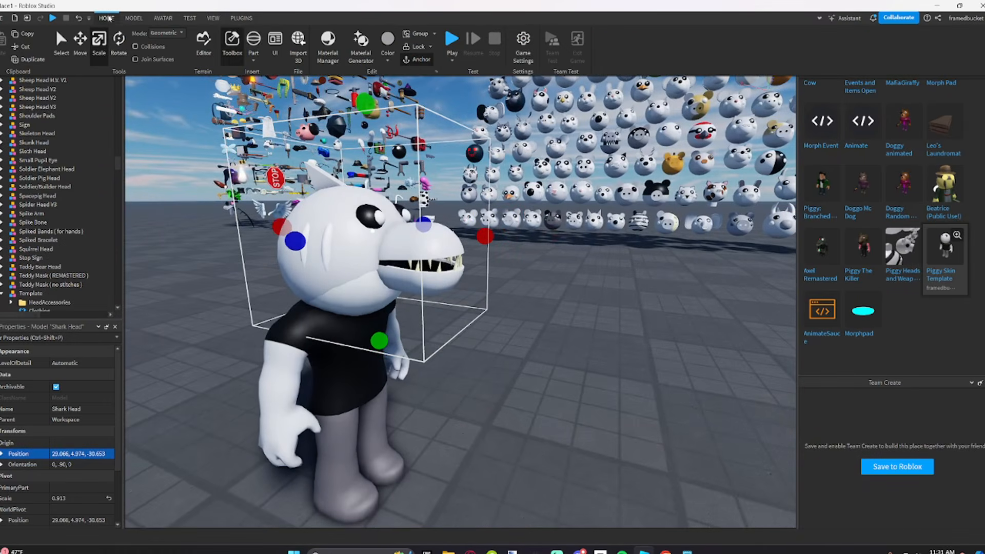
pyautogui.press('a')
pyautogui.moveTo(480, 186); pyautogui.dragTo(467, 173, button='right')
pyautogui.moveTo(560, 177); pyautogui.dragTo(547, 185)
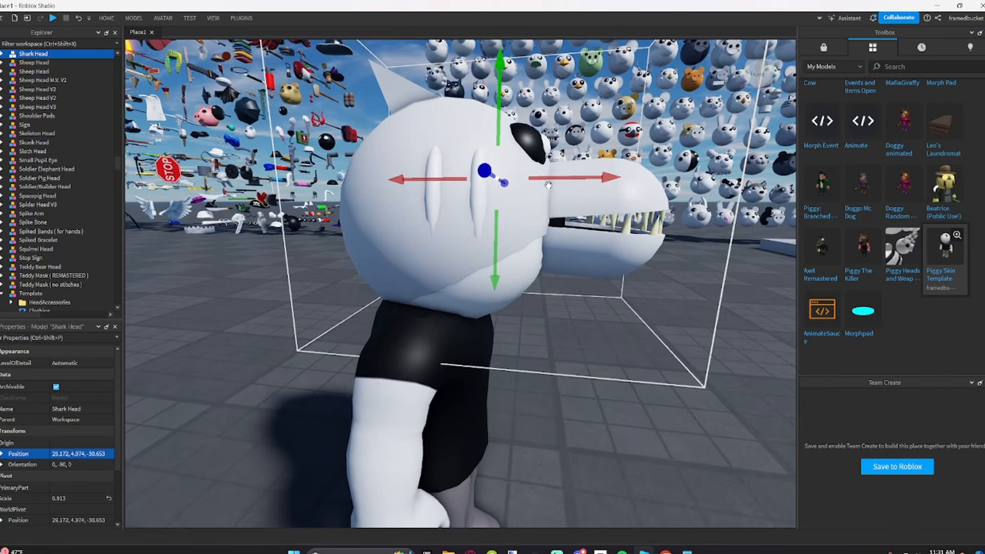
# Step: Delete the HeadAccessories folder and the Main head part from the Template character
pyautogui.press('d')
pyautogui.moveTo(530, 287); pyautogui.dragTo(526, 290, button='right')
pyautogui.click(460, 434)
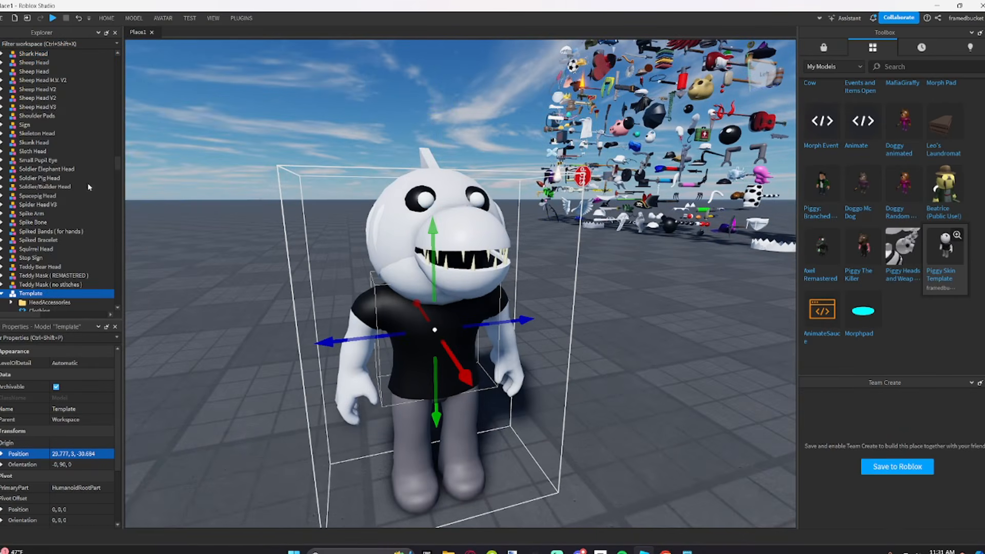
pyautogui.scroll(-4, 46, 264)
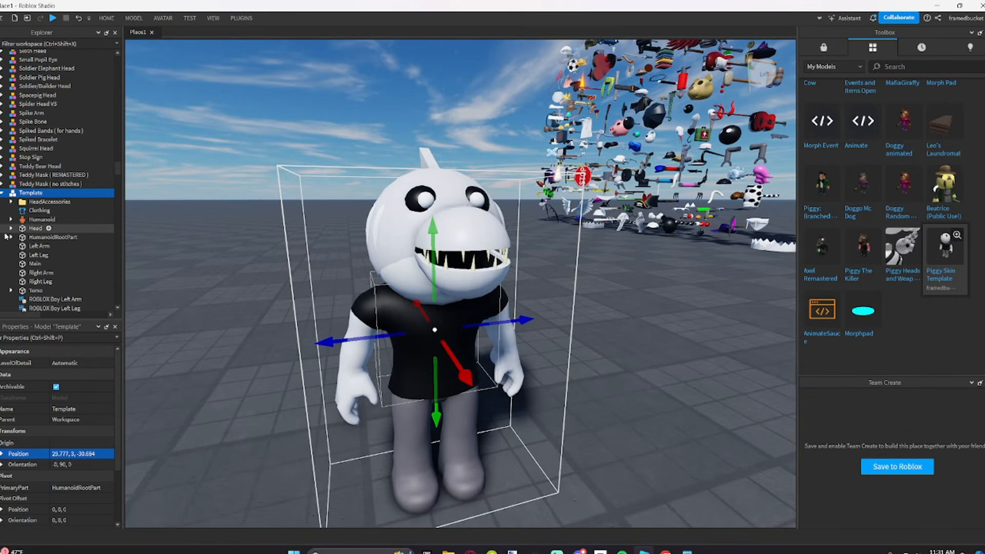
pyautogui.click(32, 264)
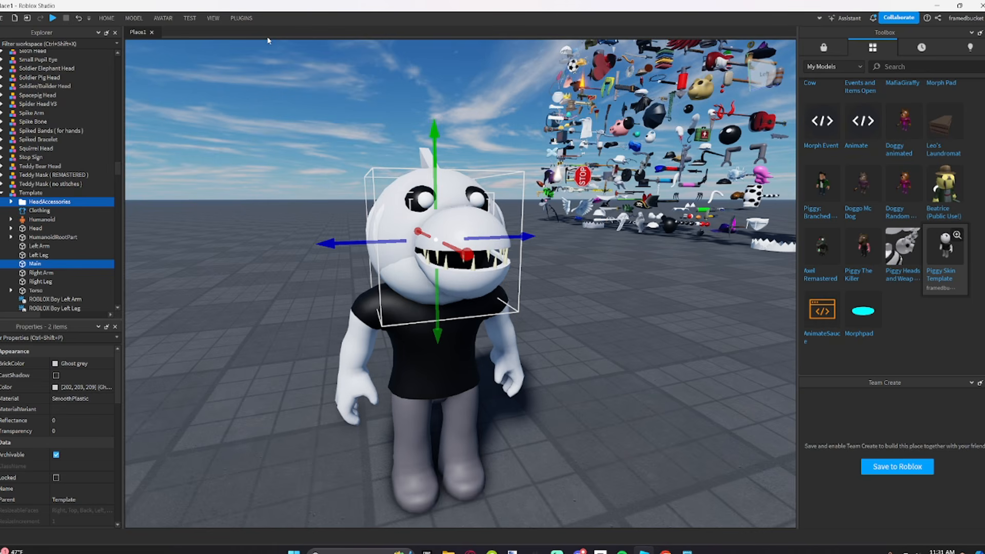
pyautogui.press('Delete')
# Step: Scale the Shark Head down to about 0.78 to suit the character's body
pyautogui.click(418, 205)
pyautogui.press('a')
pyautogui.moveTo(419, 205); pyautogui.dragTo(575, 190, button='right')
pyautogui.moveTo(691, 191); pyautogui.dragTo(657, 196)
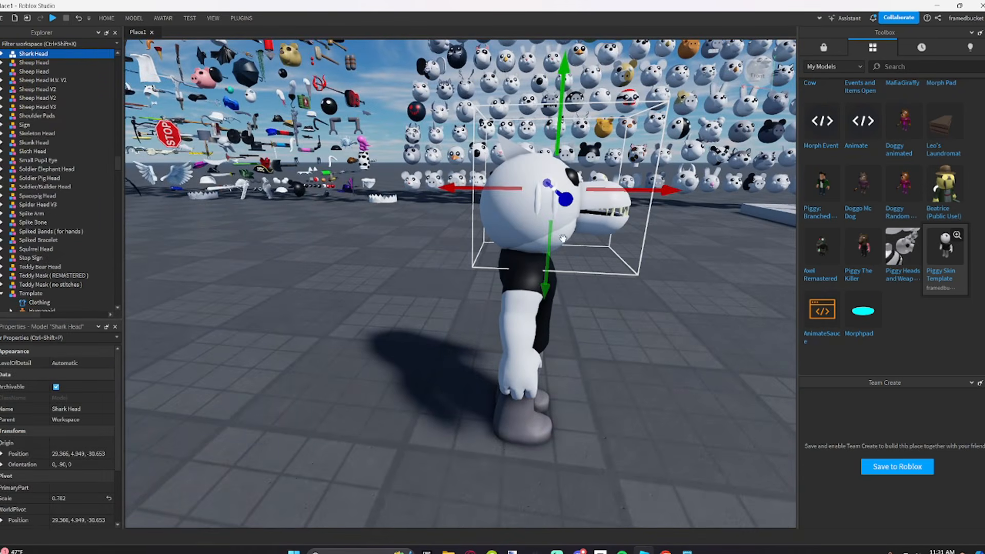
# Step: Lower the Shark Head onto the character's neck to a height of about 4.89
pyautogui.moveTo(552, 235); pyautogui.dragTo(551, 239)
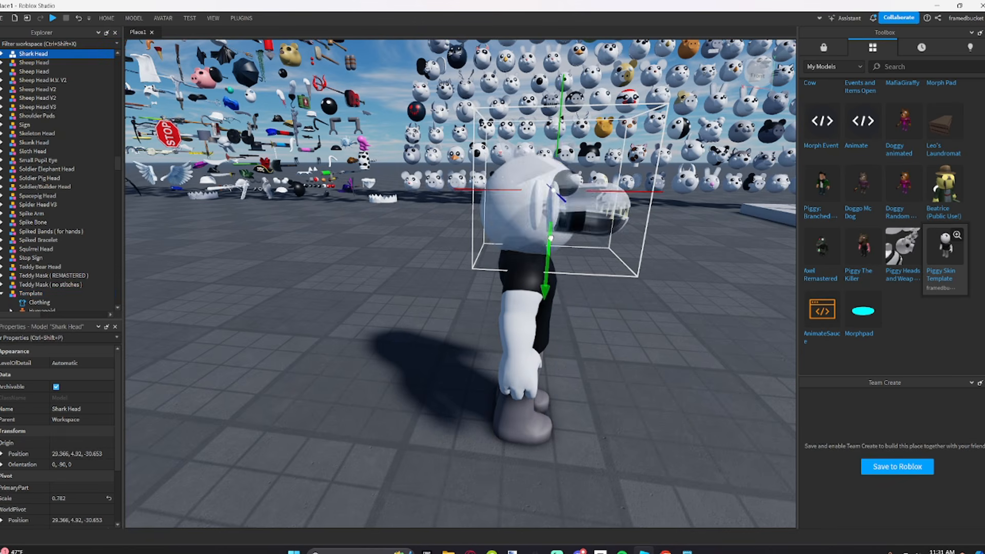
pyautogui.moveTo(608, 196); pyautogui.dragTo(606, 198)
pyautogui.click(627, 318)
pyautogui.press('d')
pyautogui.moveTo(627, 317); pyautogui.dragTo(629, 319, button='right')
pyautogui.press('s')
pyautogui.press('w')
pyautogui.click(496, 163)
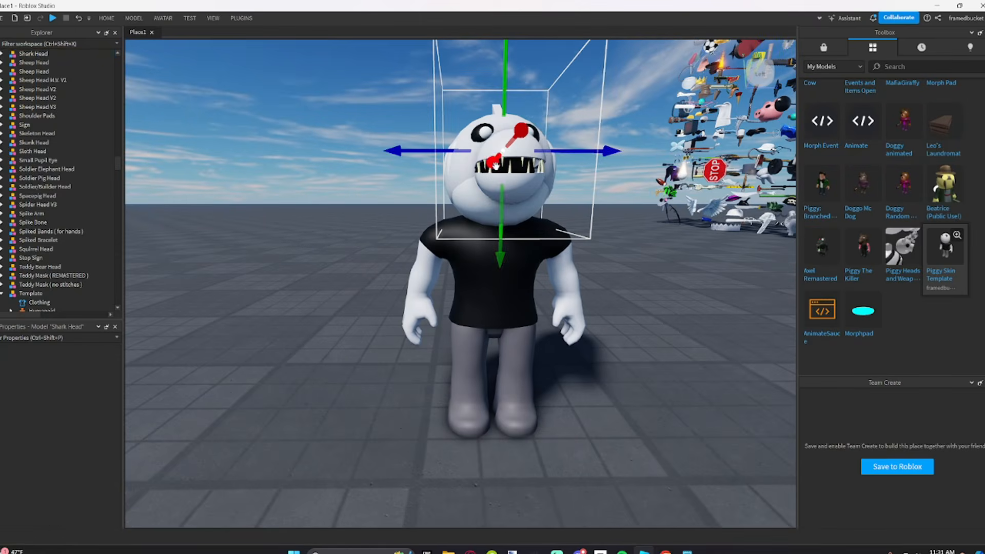
pyautogui.moveTo(501, 210); pyautogui.dragTo(500, 212)
# Step: Shift the Shark Head over the neck to an X position of about 29.27
pyautogui.click(657, 305)
pyautogui.press('a')
pyautogui.moveTo(656, 305); pyautogui.dragTo(658, 305, button='right')
pyautogui.press('e')
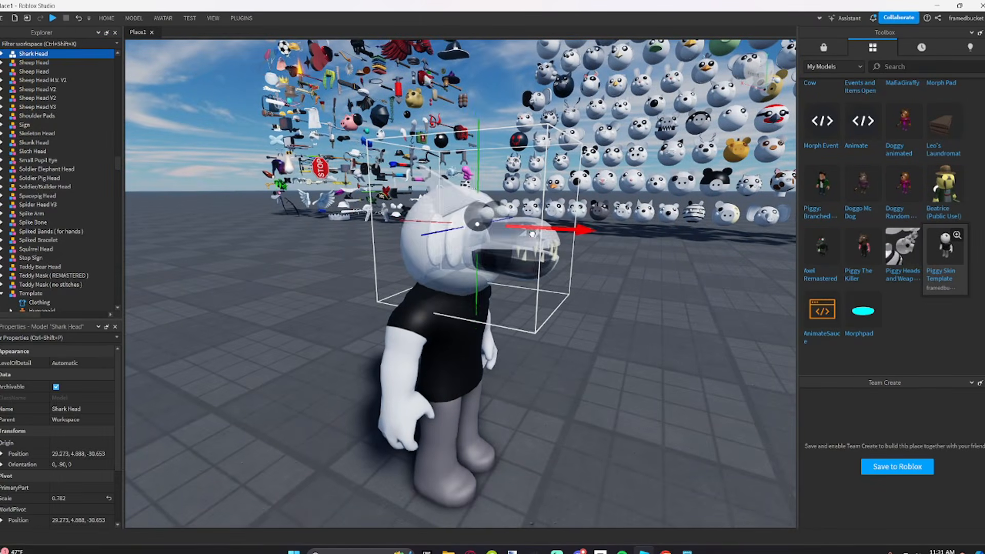
pyautogui.moveTo(576, 328); pyautogui.dragTo(576, 329, button='right')
pyautogui.press('d')
pyautogui.press('d')
pyautogui.moveTo(435, 193); pyautogui.dragTo(436, 194, button='right')
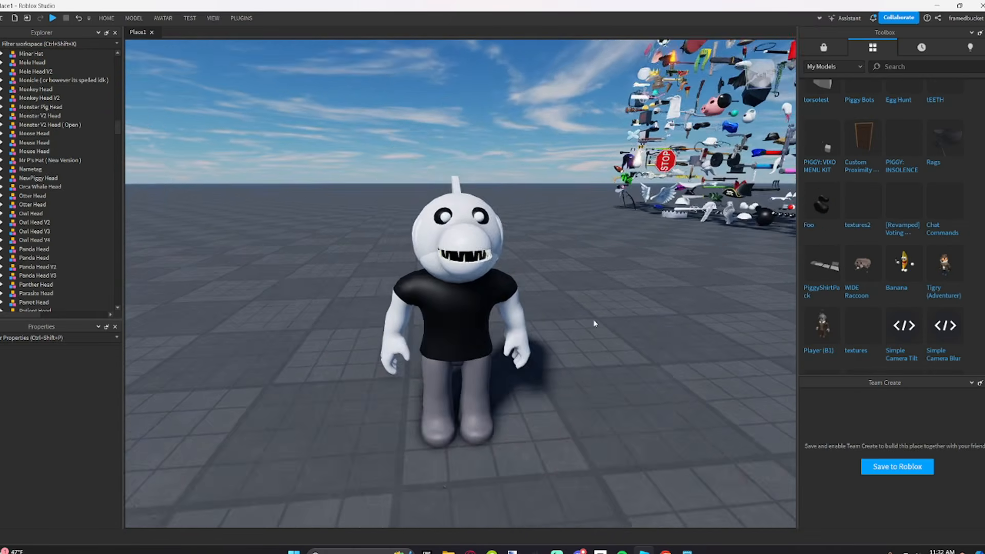
# Step: Insert the PiggyShirtPack model from My Models into the scene
pyautogui.scroll(3, 594, 323)
pyautogui.press('d')
pyautogui.moveTo(594, 323); pyautogui.dragTo(571, 306, button='right')
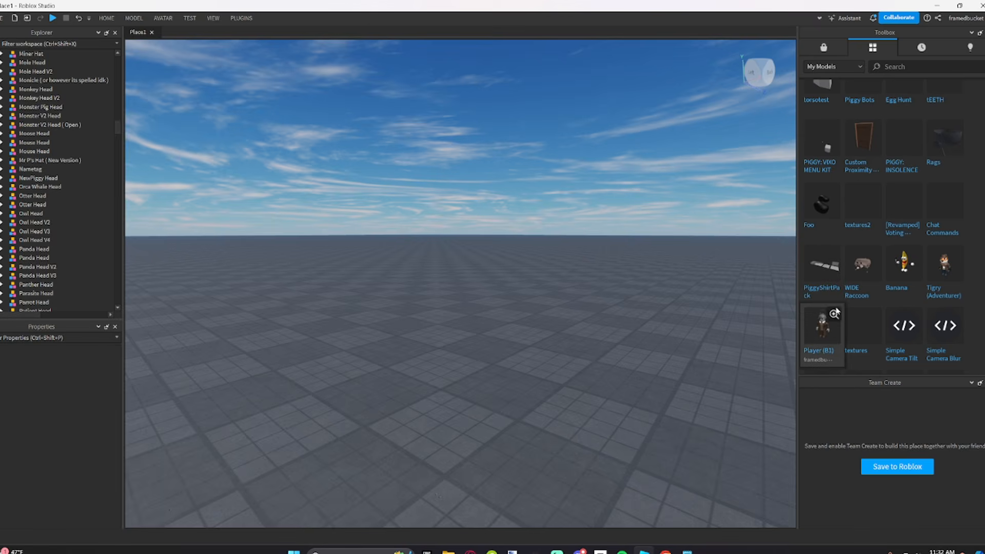
pyautogui.click(820, 286)
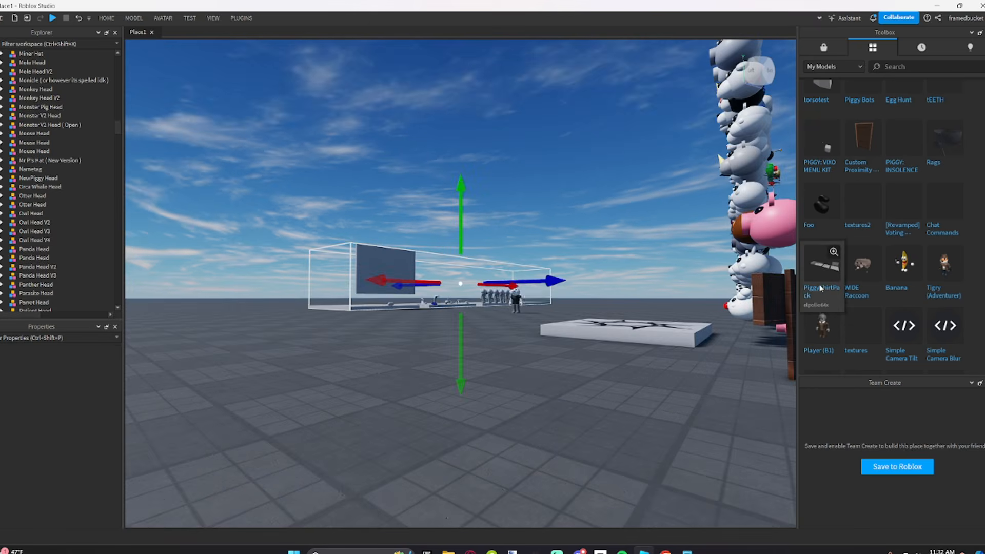
pyautogui.moveTo(558, 287); pyautogui.dragTo(558, 287, button='right')
pyautogui.click(546, 286)
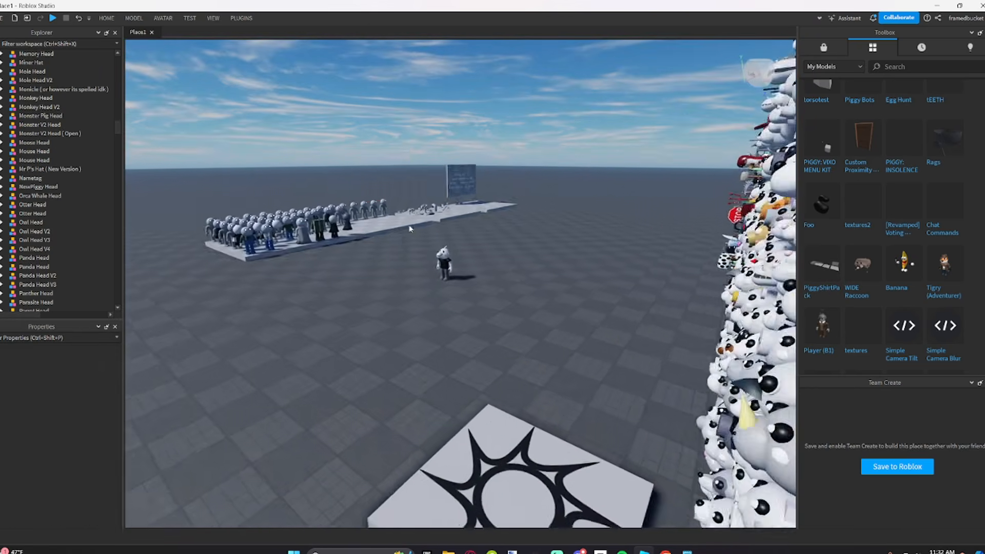
# Step: Examine the clothed characters on the PiggyShirtPack platform for suitable clothing
pyautogui.scroll(6, 409, 223)
pyautogui.moveTo(375, 203); pyautogui.dragTo(374, 203, button='right')
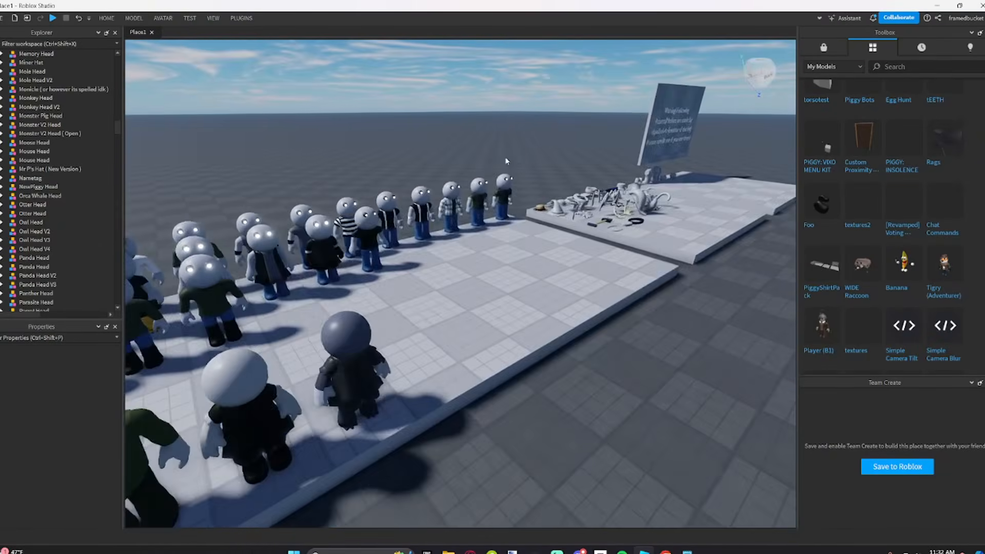
pyautogui.press('w')
pyautogui.moveTo(506, 160); pyautogui.dragTo(534, 160, button='right')
pyautogui.press('w')
pyautogui.click(517, 285)
pyautogui.moveTo(520, 317); pyautogui.dragTo(536, 313, button='right')
pyautogui.press('s')
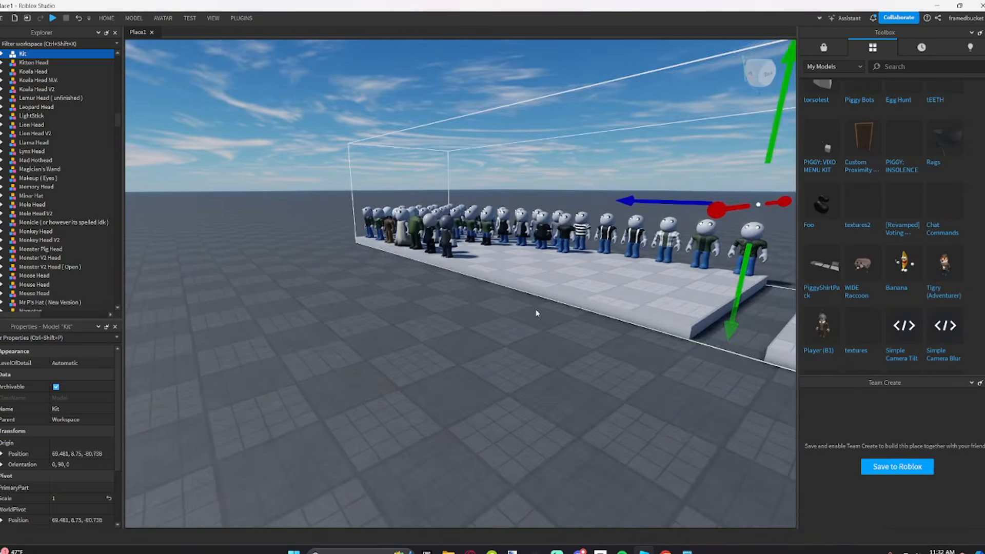
pyautogui.click(543, 342)
pyautogui.press('w')
pyautogui.press('w')
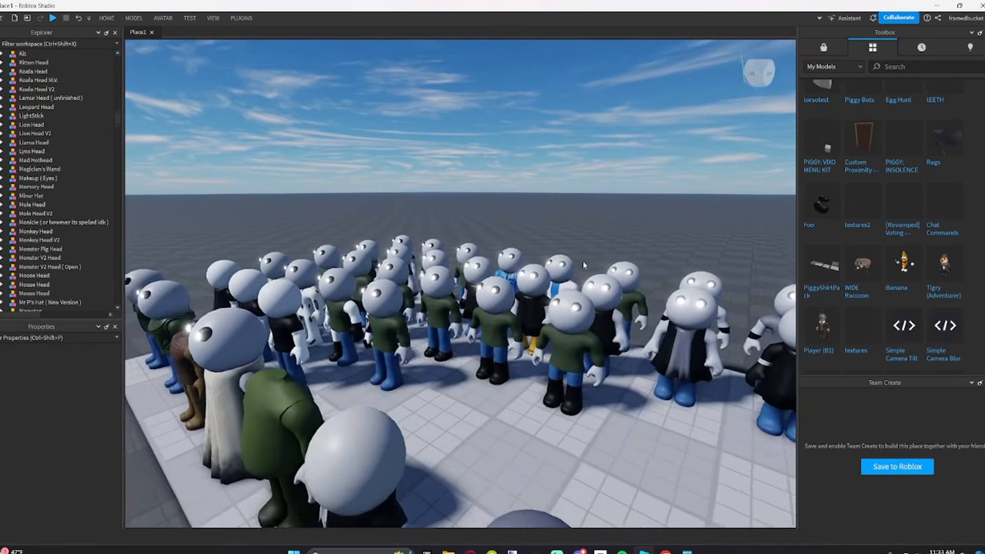
pyautogui.moveTo(583, 263); pyautogui.dragTo(584, 263, button='right')
pyautogui.press('w')
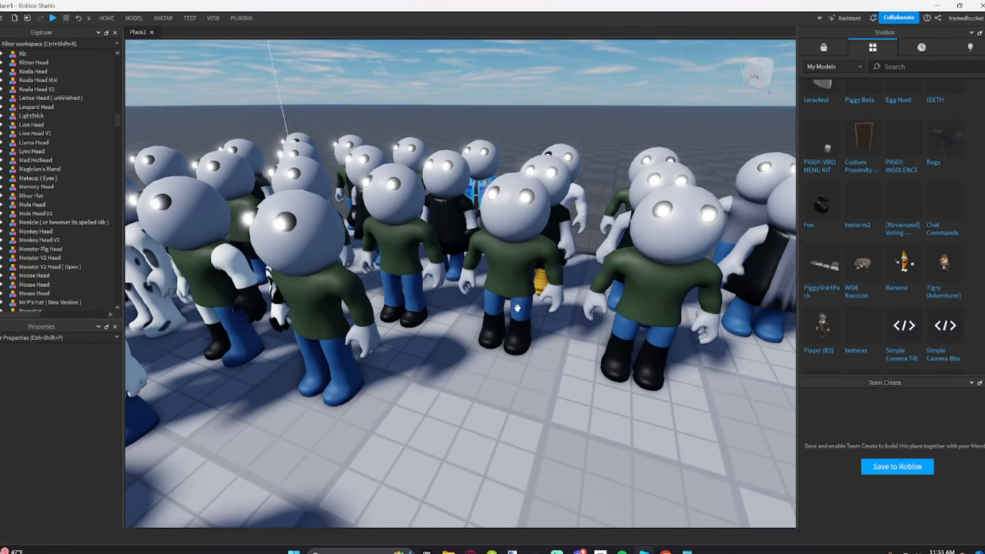
# Step: Copy the Clothing pants from the KonaBots character with black boots in the kit
pyautogui.keyDown('alt'); pyautogui.click(519, 311); pyautogui.keyUp('alt')
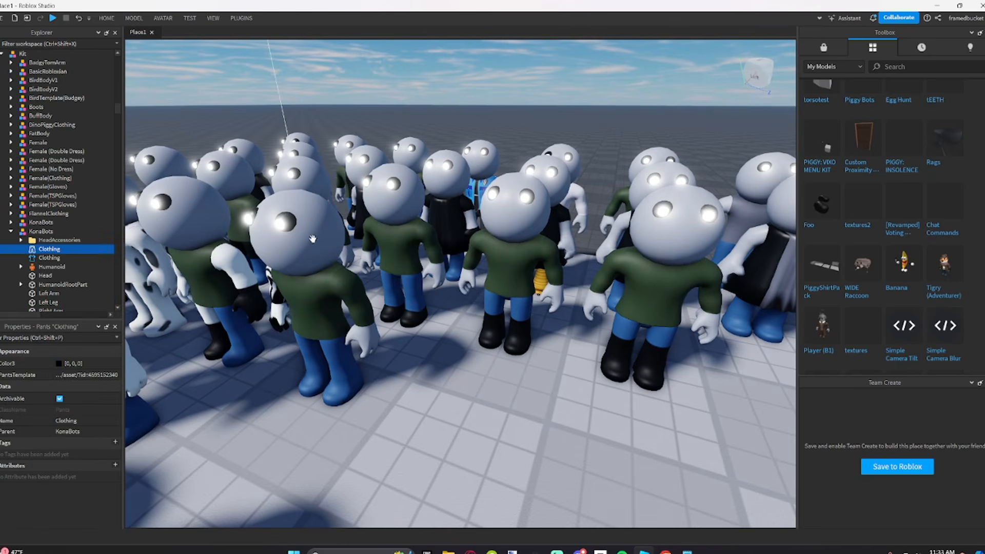
pyautogui.moveTo(313, 239); pyautogui.dragTo(313, 238, button='right')
pyautogui.press('s')
pyautogui.press('w')
pyautogui.moveTo(162, 270); pyautogui.dragTo(162, 271, button='right')
pyautogui.press('d')
pyautogui.press('s')
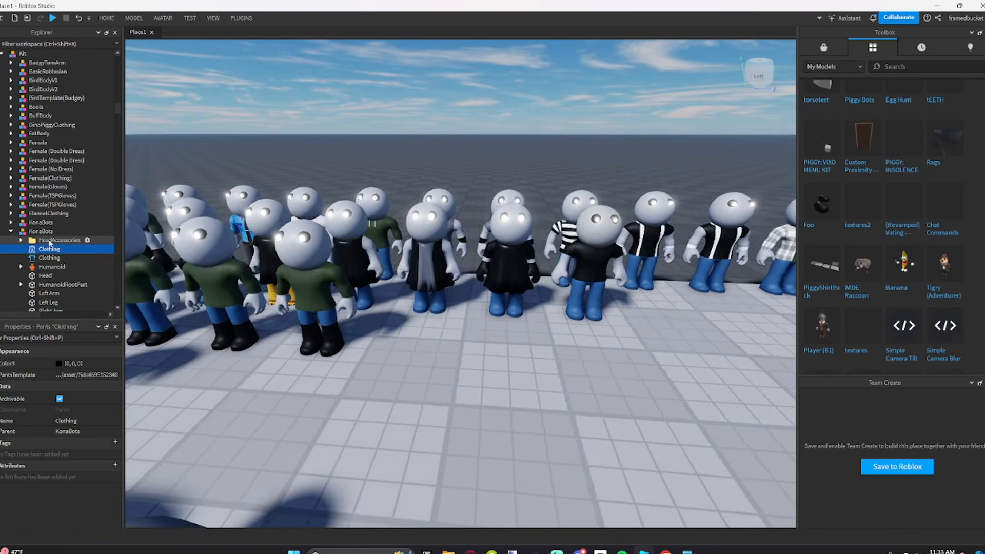
pyautogui.click(49, 249)
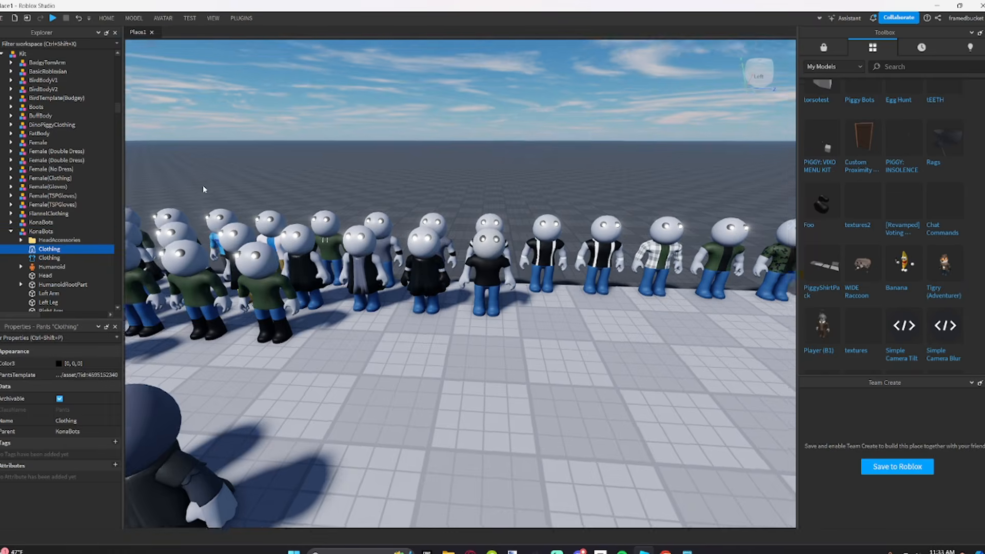
# Step: Paste the copied KonaBots pants into the Template character
pyautogui.moveTo(202, 186); pyautogui.dragTo(202, 187, button='right')
pyautogui.press('w')
pyautogui.press('w')
pyautogui.click(252, 247)
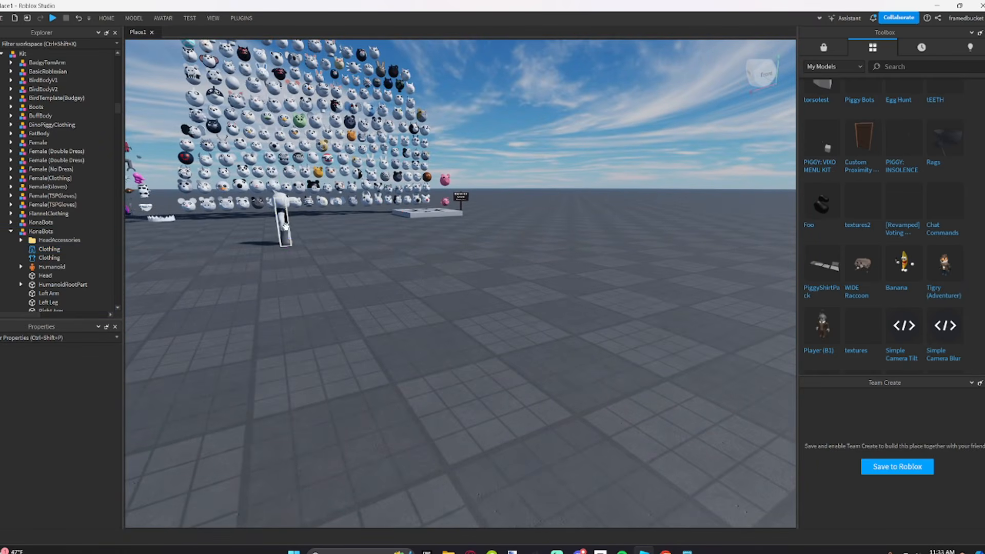
pyautogui.click(285, 226)
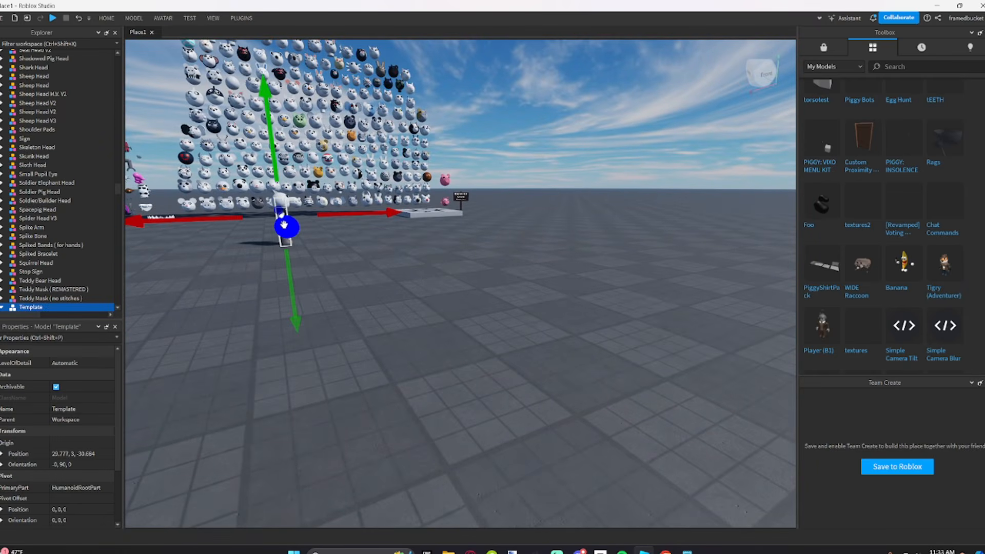
pyautogui.click(155, 273)
pyautogui.press('w')
pyautogui.moveTo(256, 314); pyautogui.dragTo(256, 314, button='right')
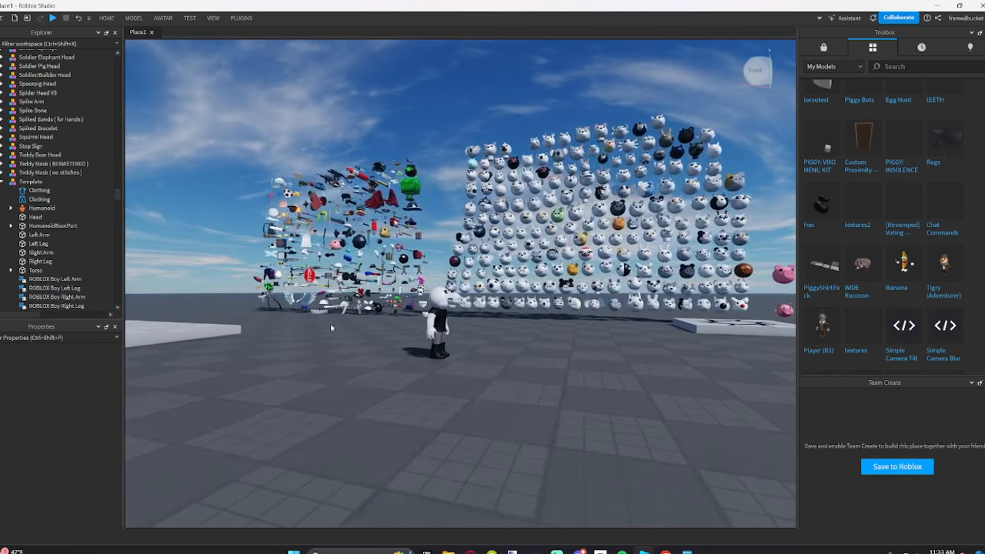
# Step: Copy the Clothing shirt from the grey-shirted TspShirtV1 character in the kit
pyautogui.moveTo(309, 364); pyautogui.dragTo(309, 365, button='right')
pyautogui.press('w')
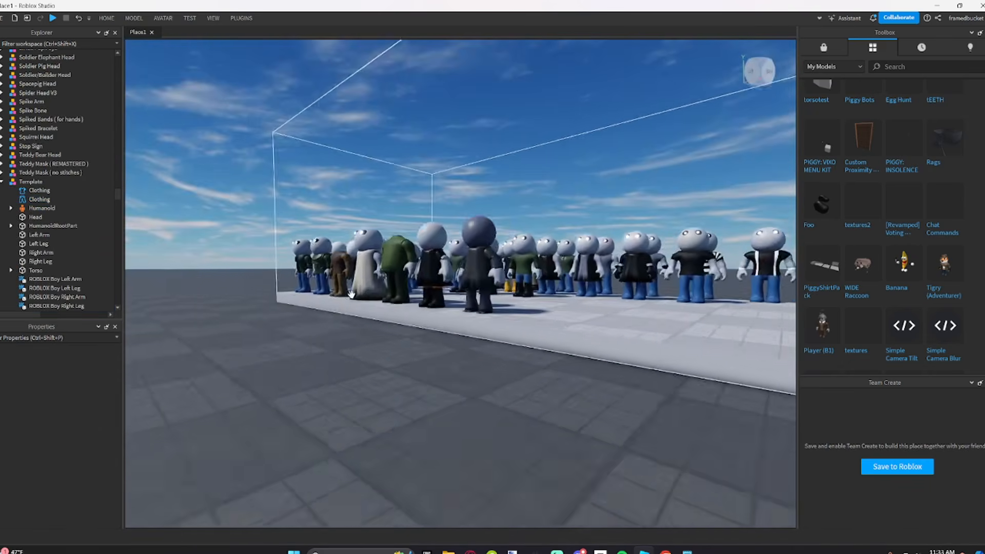
pyautogui.moveTo(406, 268); pyautogui.dragTo(406, 267, button='right')
pyautogui.press('a')
pyautogui.press('w')
pyautogui.press('w')
pyautogui.press('w')
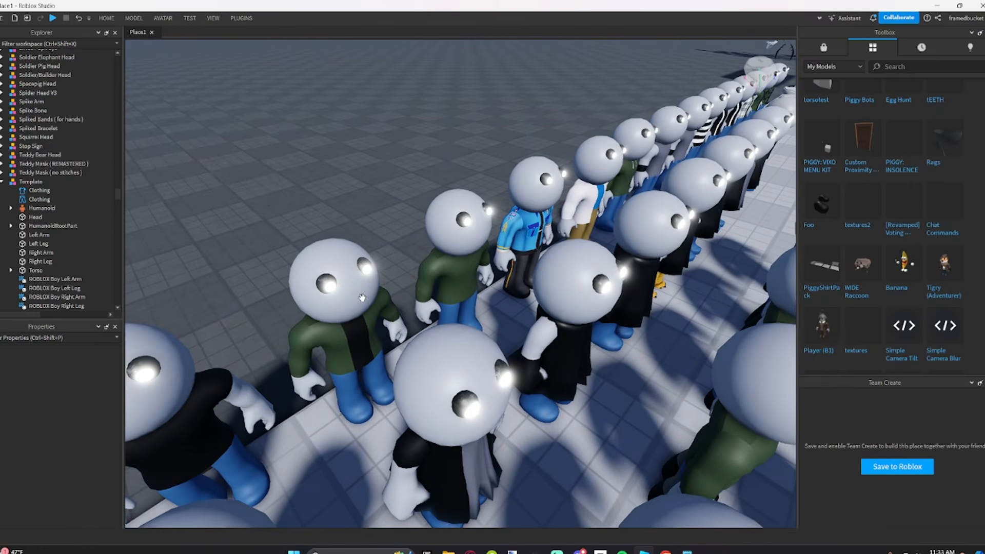
pyautogui.moveTo(362, 297); pyautogui.dragTo(361, 297, button='right')
pyautogui.click(389, 306)
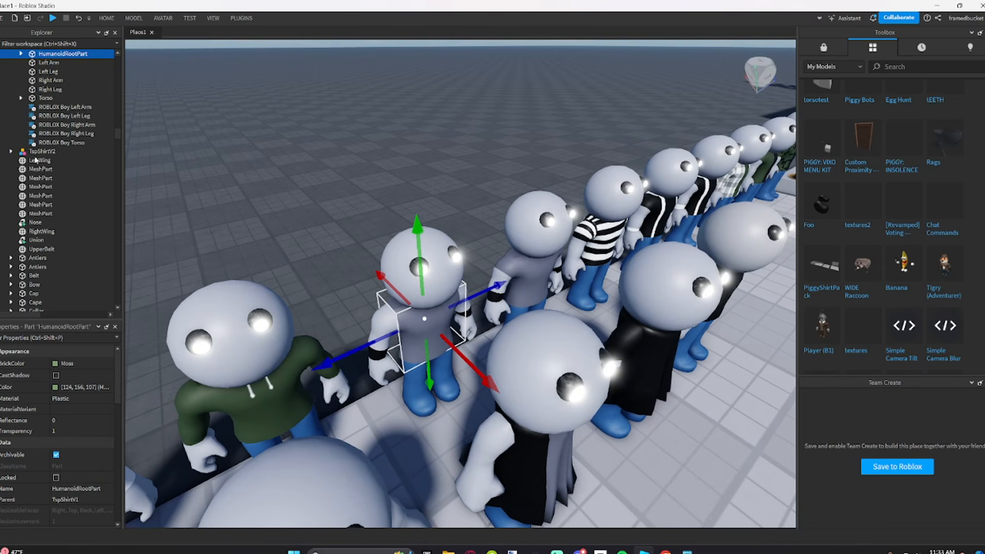
pyautogui.scroll(3, 46, 124)
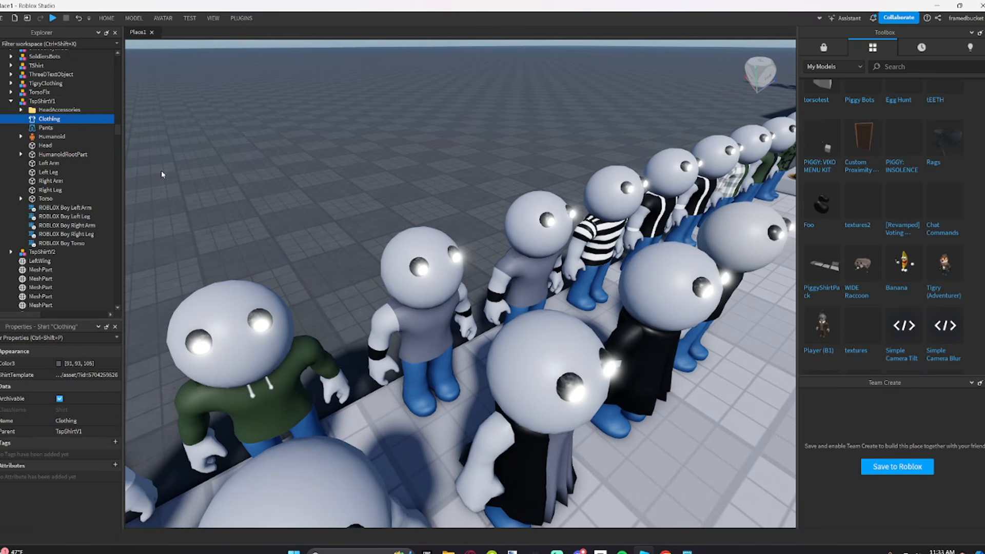
# Step: Paste the copied TspShirtV1 shirt into the Template character and select the Template's original Clothing shirt
pyautogui.moveTo(381, 224); pyautogui.dragTo(380, 224, button='right')
pyautogui.press('w')
pyautogui.click(441, 217)
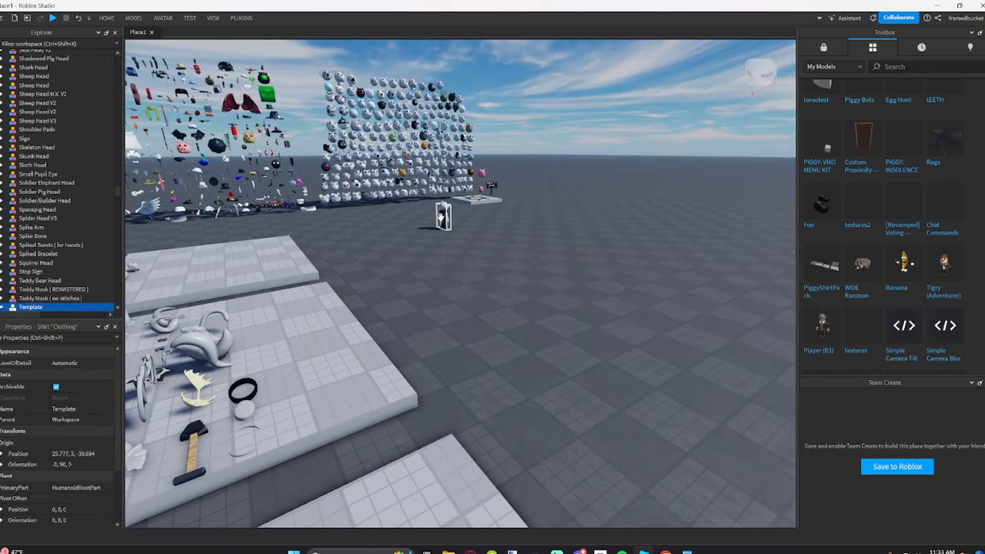
pyautogui.hotkey('ctrl', 'shift', 'v')
pyautogui.scroll(-2, 55, 257)
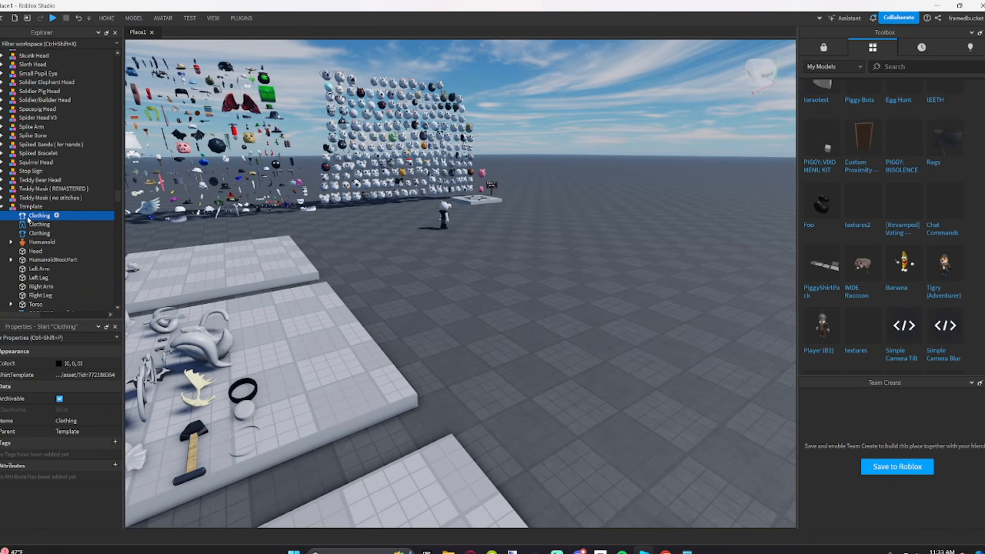
# Step: Make a copy of the Cape part on the kit's accessory platform
pyautogui.moveTo(375, 182); pyautogui.dragTo(404, 221, button='right')
pyautogui.press('w')
pyautogui.press('w')
pyautogui.press('s')
pyautogui.press('d')
pyautogui.press('w')
pyautogui.click(455, 200)
pyautogui.moveTo(455, 200); pyautogui.dragTo(471, 180, button='right')
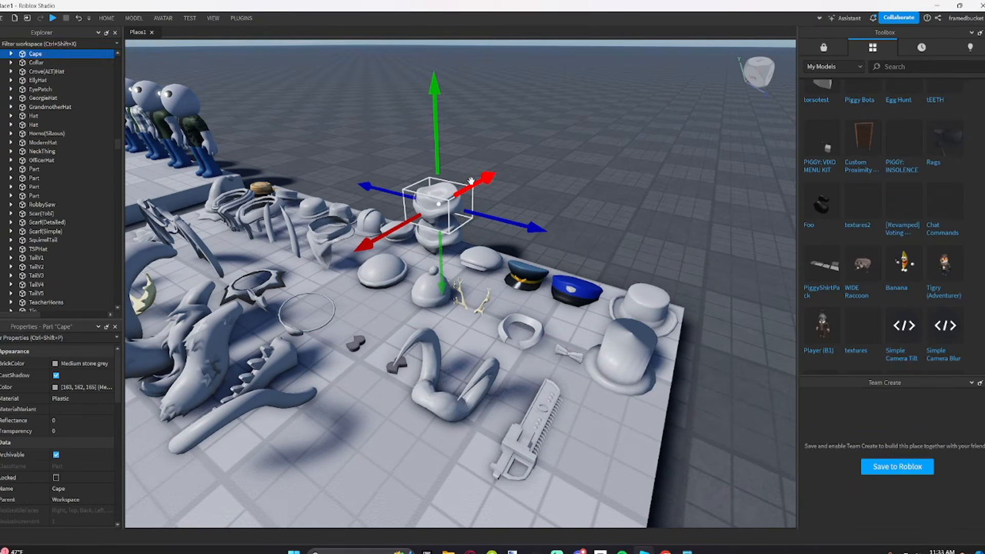
pyautogui.click(545, 195)
# Step: Select the dark blue peaked Hat with the gold band on the kit's accessory platform
pyautogui.moveTo(570, 197); pyautogui.dragTo(570, 197, button='right')
pyautogui.press('w')
pyautogui.press('a')
pyautogui.press('a')
pyautogui.moveTo(569, 196); pyautogui.dragTo(587, 251, button='right')
pyautogui.press('d')
pyautogui.press('w')
pyautogui.click(576, 269)
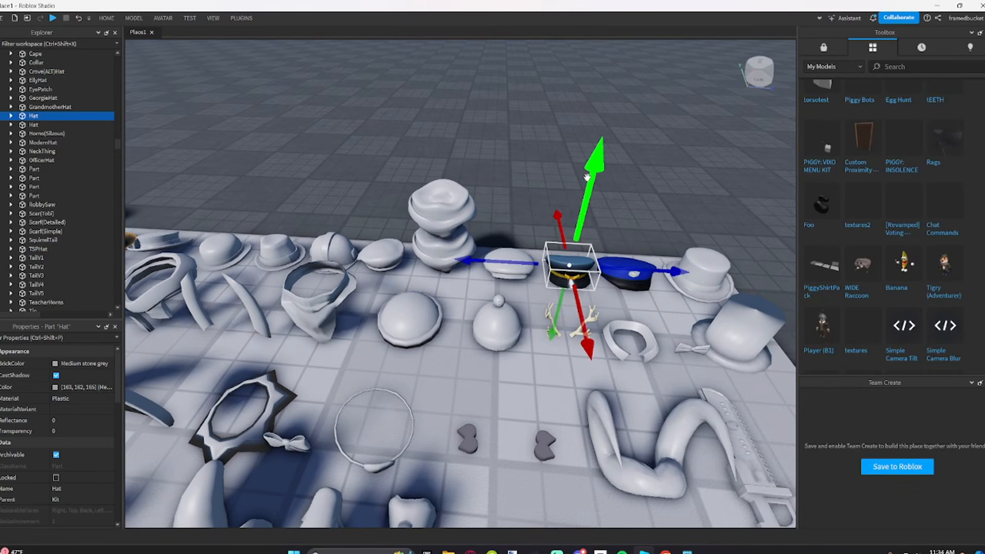
# Step: Paste a copied accessory part onto the kit's accessory platform
pyautogui.click(657, 203)
pyautogui.press('s')
pyautogui.moveTo(657, 203); pyautogui.dragTo(657, 203, button='right')
pyautogui.press('a')
pyautogui.press('w')
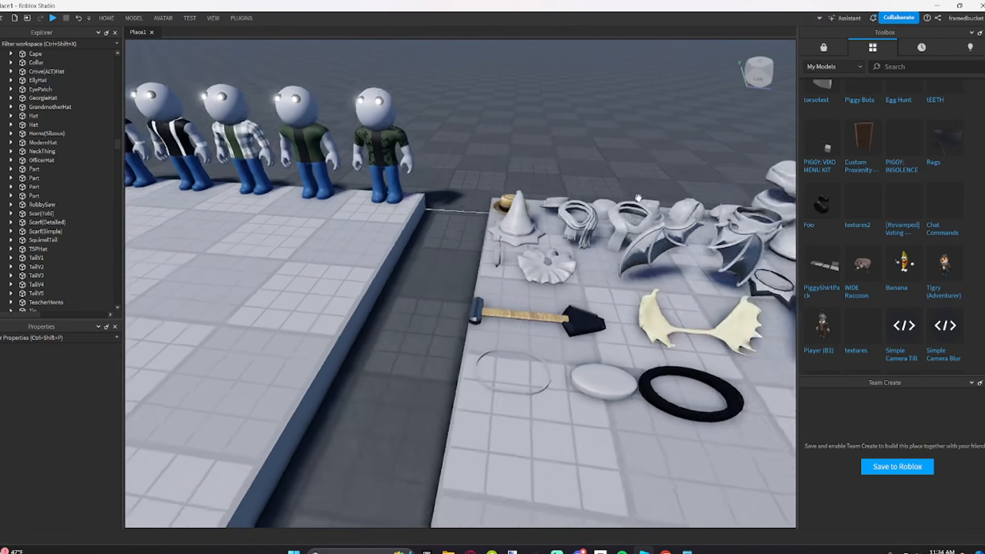
pyautogui.click(519, 252)
pyautogui.hotkey('ctrl', 'v')
# Step: Examine the floating hats, weapons and other accessories of the Piggy heads and weapons pack
pyautogui.moveTo(549, 174); pyautogui.dragTo(301, 306, button='right')
pyautogui.click(549, 174)
pyautogui.press('w')
pyautogui.press('w')
pyautogui.press('w')
pyautogui.press('q')
pyautogui.press('w')
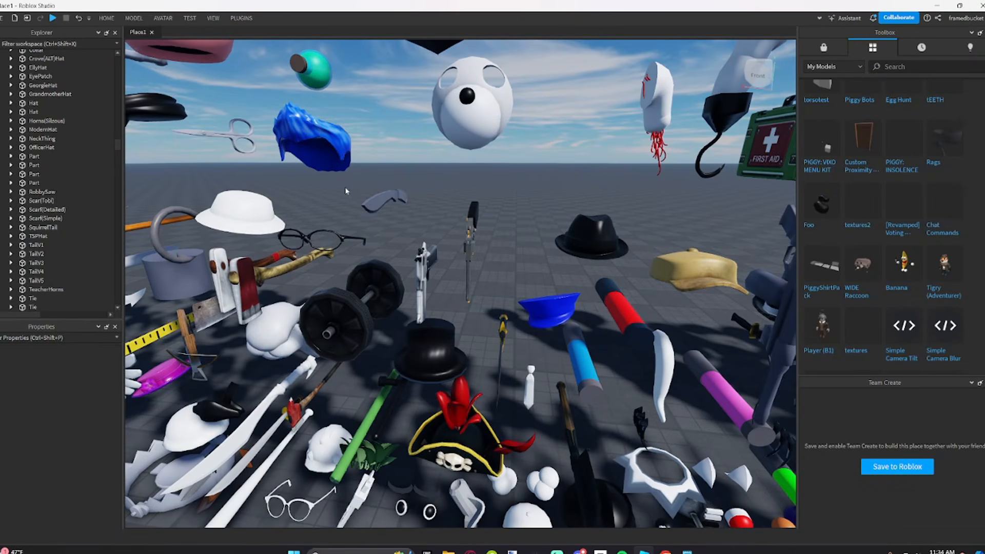
pyautogui.click(365, 205)
pyautogui.moveTo(371, 204); pyautogui.dragTo(372, 204, button='right')
# Step: Delete the whole Kit model with its clothed characters and accessory platforms
pyautogui.click(399, 411)
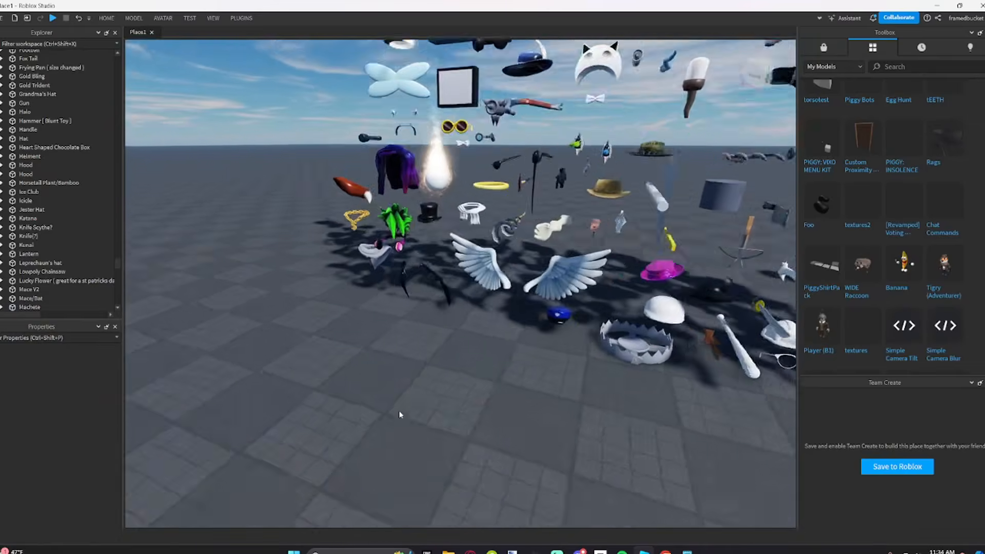
pyautogui.moveTo(475, 226); pyautogui.dragTo(475, 226, button='right')
pyautogui.moveTo(529, 264); pyautogui.dragTo(418, 301)
pyautogui.click(530, 354)
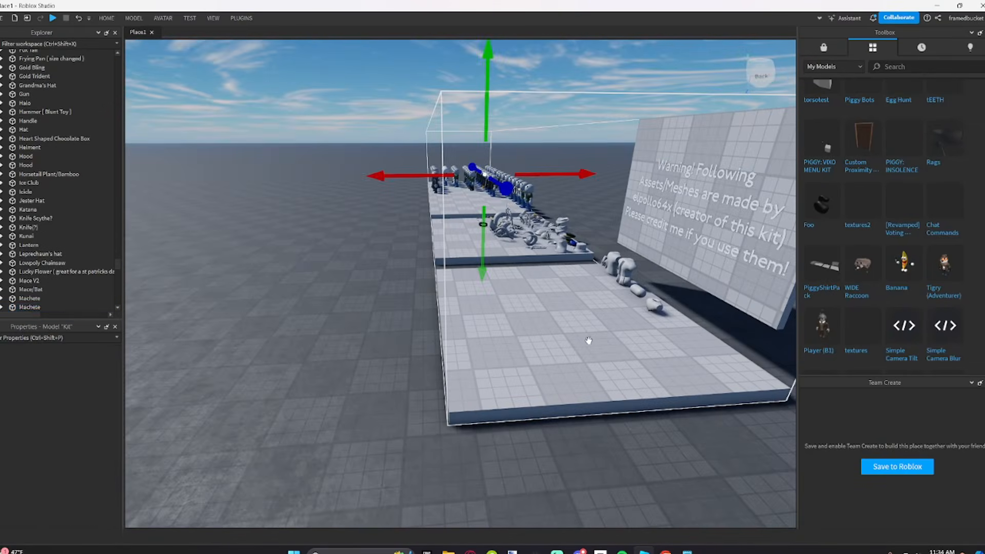
pyautogui.press('Delete')
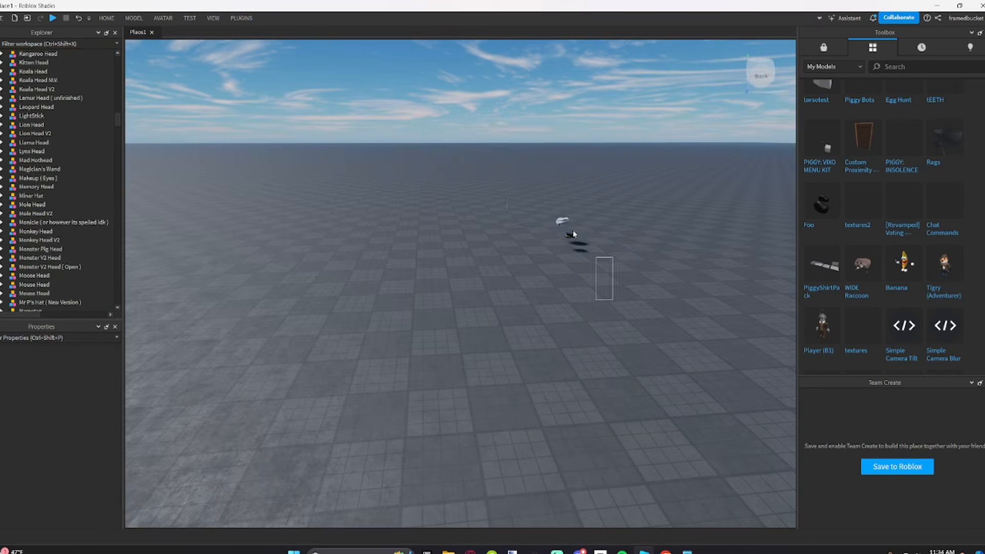
# Step: Examine the shark character and the loose cape, tie, machete and hat lying around it
pyautogui.moveTo(573, 232); pyautogui.dragTo(487, 182)
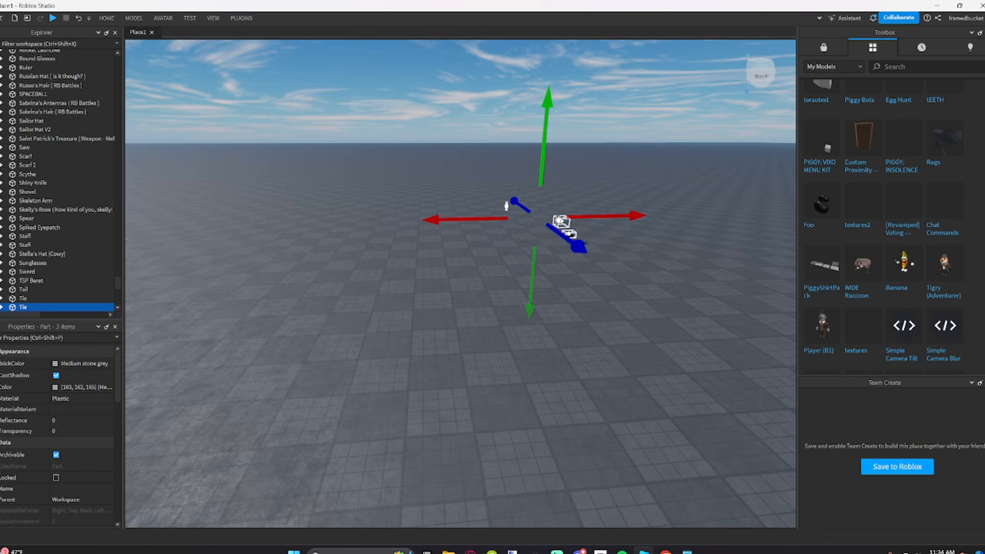
pyautogui.moveTo(558, 220); pyautogui.dragTo(487, 374, button='right')
pyautogui.press('w')
pyautogui.click(492, 298)
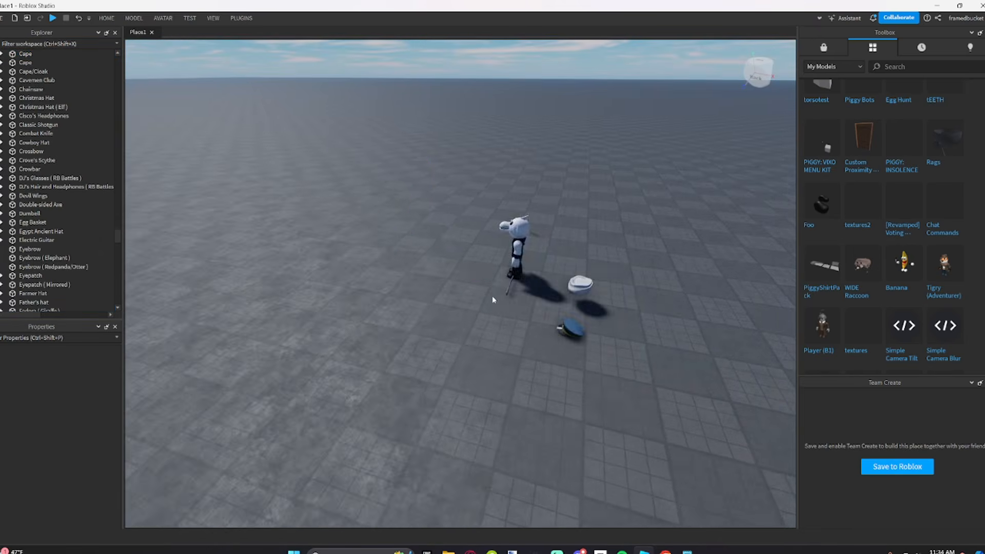
pyautogui.press('a')
pyautogui.moveTo(496, 248); pyautogui.dragTo(532, 251, button='right')
pyautogui.press('a')
pyautogui.press('d')
pyautogui.press('w')
pyautogui.press('w')
pyautogui.click(456, 242)
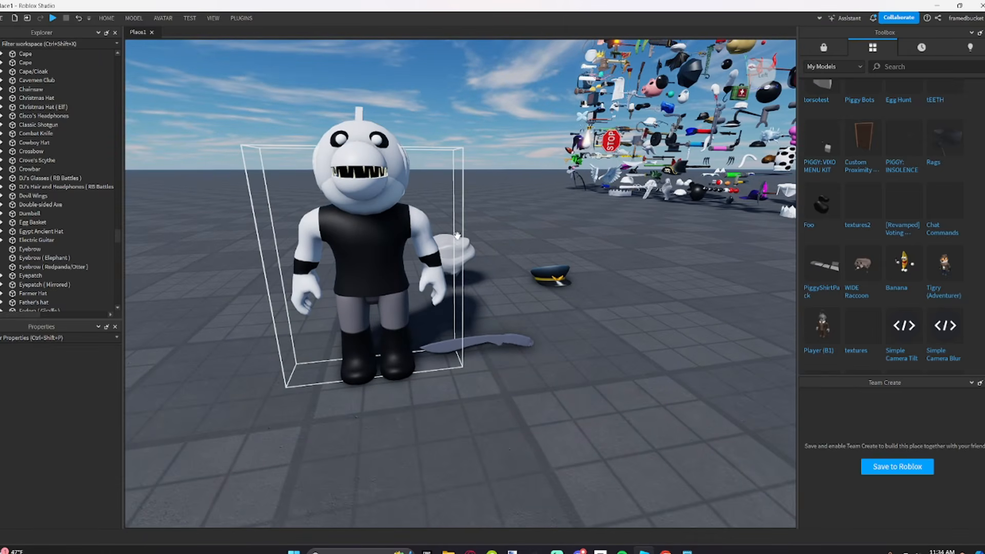
# Step: Move the Cape from behind the character to the ground area in front of its torso
pyautogui.press('d')
pyautogui.moveTo(461, 226); pyautogui.dragTo(428, 227, button='right')
pyautogui.press('w')
pyautogui.moveTo(559, 242); pyautogui.dragTo(398, 223)
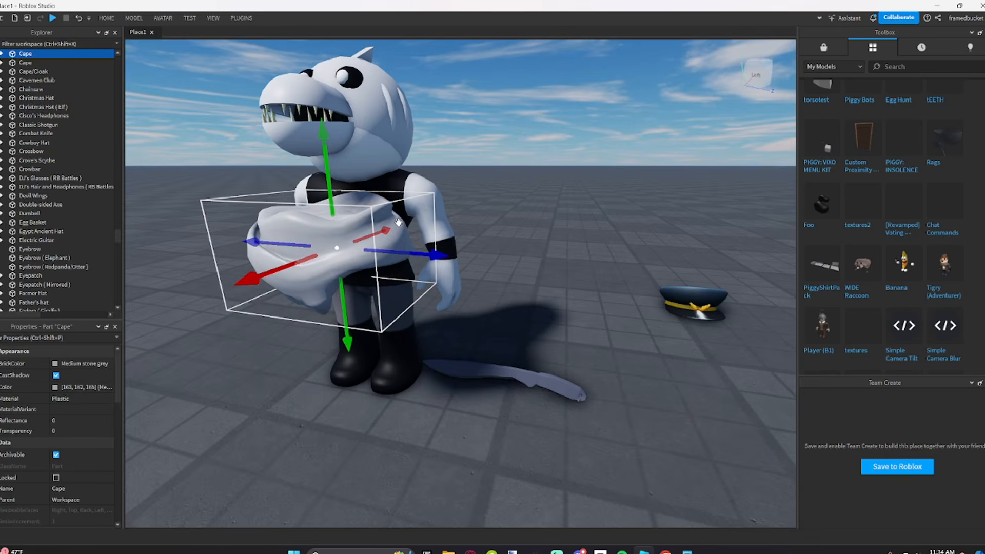
pyautogui.press('a')
pyautogui.moveTo(422, 216); pyautogui.dragTo(450, 228, button='right')
pyautogui.moveTo(396, 278); pyautogui.dragTo(351, 411)
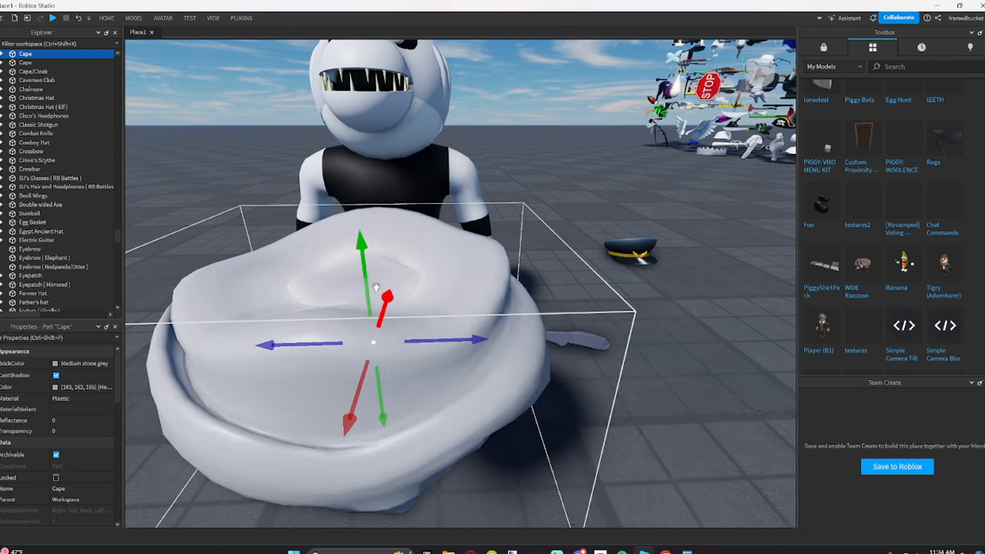
pyautogui.moveTo(365, 280); pyautogui.dragTo(373, 331)
# Step: Copy the HumanoidRootPart's position, 29.777, 3, -30.684, to the Cape so it sits centred on the torso
pyautogui.click(408, 211)
pyautogui.scroll(-5, 51, 430)
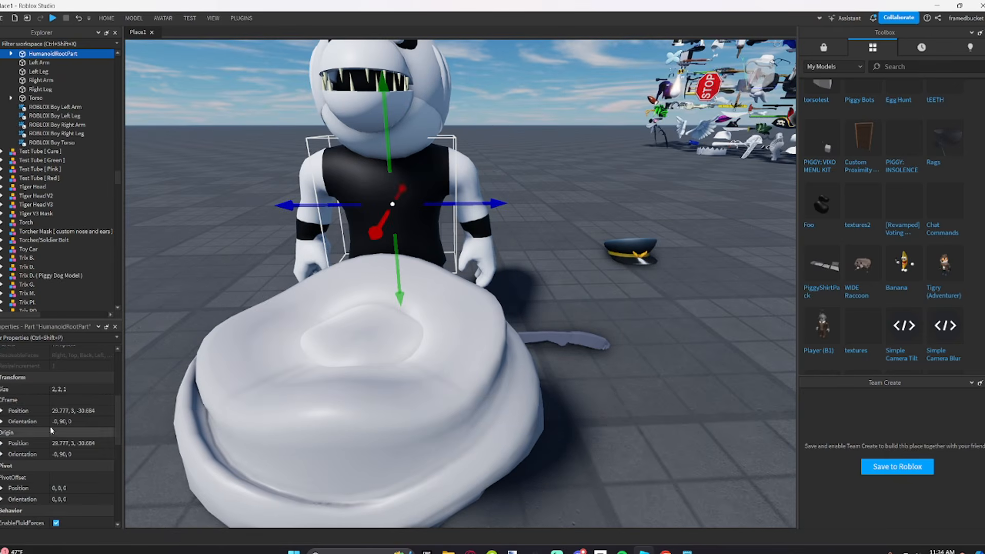
pyautogui.scroll(3, 40, 113)
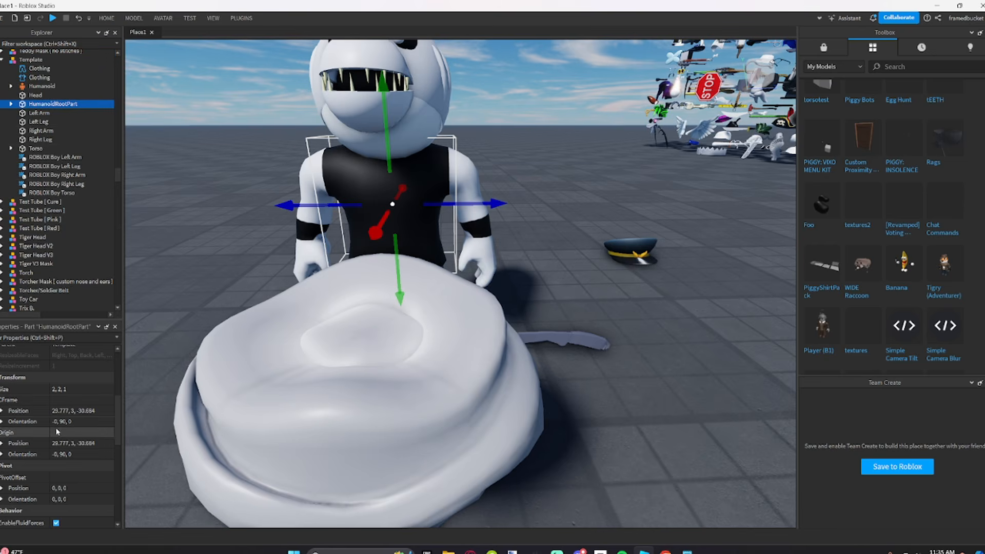
pyautogui.click(367, 364)
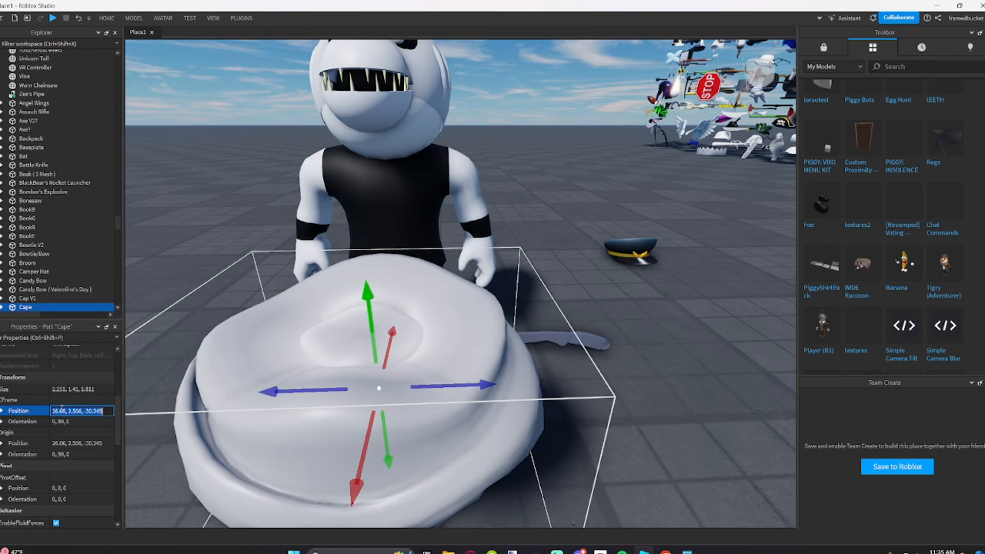
pyautogui.press('Return')
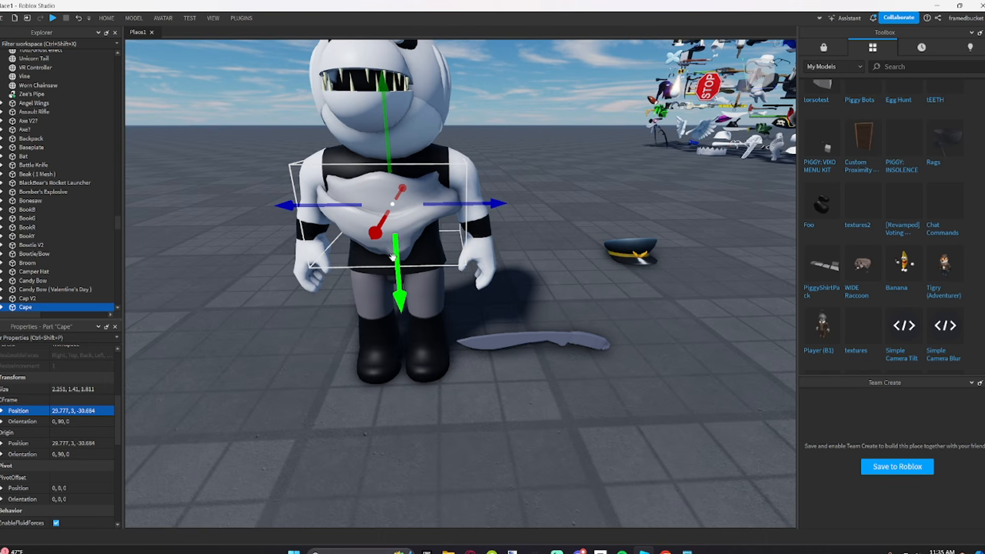
# Step: Raise the Cape to a height of 3.433 under the Shark Head and narrow it equally on both sides
pyautogui.moveTo(392, 257); pyautogui.dragTo(402, 230)
pyautogui.keyDown('ctrl'); pyautogui.moveTo(488, 176); pyautogui.dragTo(481, 175); pyautogui.keyUp('ctrl')
pyautogui.scroll(2, 483, 176)
pyautogui.moveTo(484, 177); pyautogui.dragTo(484, 178, button='right')
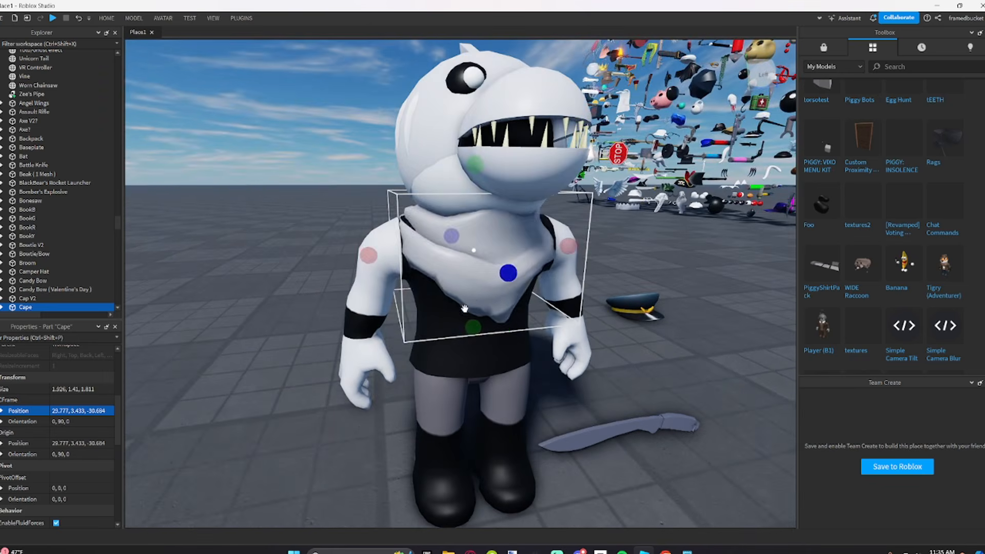
# Step: Shrink the Cape around the neck to a height of 0.868 and a depth of 1.748
pyautogui.moveTo(471, 329); pyautogui.dragTo(470, 290)
pyautogui.moveTo(468, 288); pyautogui.dragTo(462, 281, button='right')
pyautogui.moveTo(430, 258)
pyautogui.mouseDown()
pyautogui.moveTo(411, 252)
pyautogui.moveTo(435, 264)
pyautogui.mouseUp()
pyautogui.moveTo(435, 264); pyautogui.dragTo(447, 271, button='right')
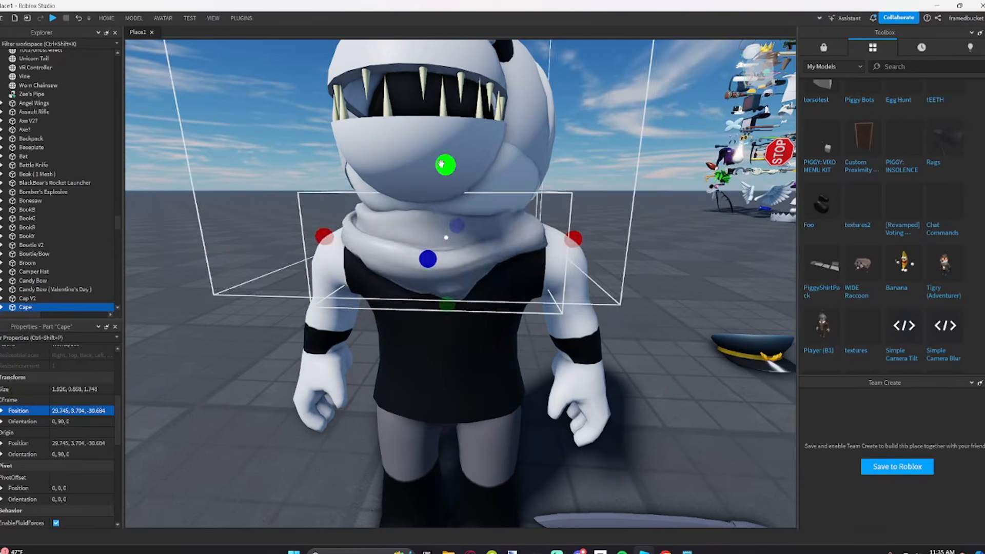
# Step: Try reducing the Cape's height further from its upper side, and undo the change
pyautogui.moveTo(446, 165); pyautogui.dragTo(445, 184)
pyautogui.scroll(-3, 447, 184)
pyautogui.moveTo(446, 184)
pyautogui.mouseDown(button='right')
pyautogui.moveTo(452, 172)
pyautogui.moveTo(449, 180)
pyautogui.mouseUp(button='right')
pyautogui.scroll(-2, 449, 179)
pyautogui.hotkey('ctrl', 'z')
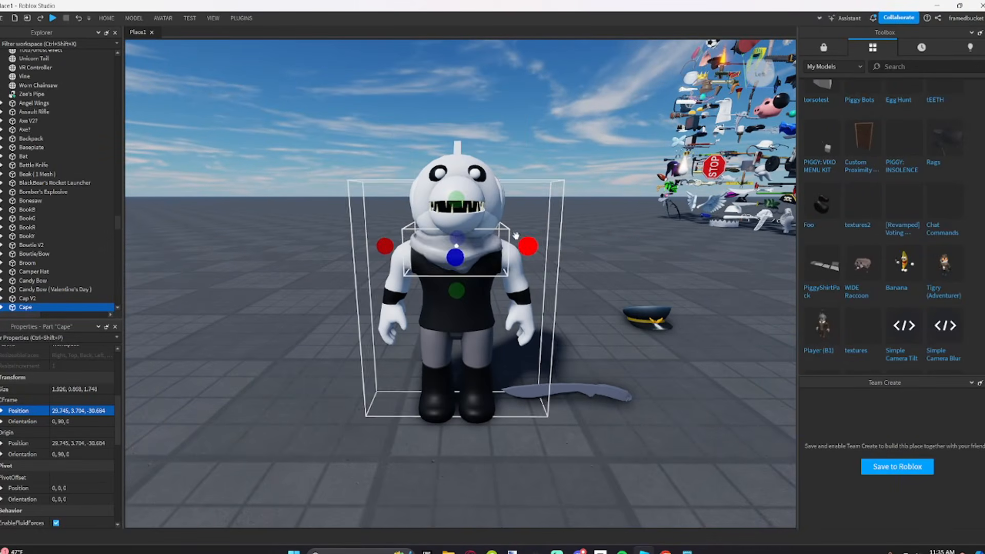
# Step: Narrow the Cape slightly on both sides so it wraps closer around the neck
pyautogui.keyDown('ctrl'); pyautogui.moveTo(527, 249); pyautogui.dragTo(520, 250); pyautogui.keyUp('ctrl')
pyautogui.click(629, 202)
pyautogui.scroll(-4, 629, 202)
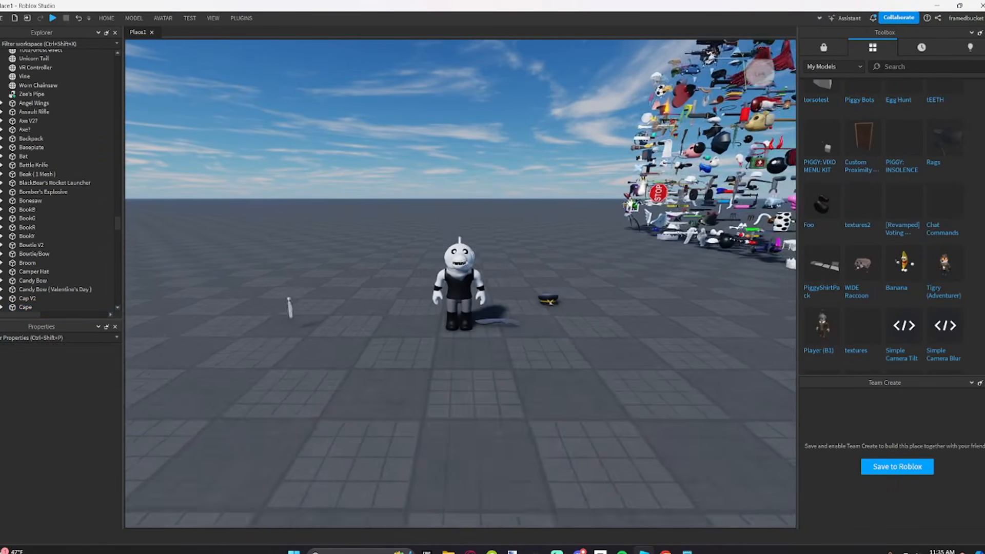
pyautogui.scroll(5, 630, 202)
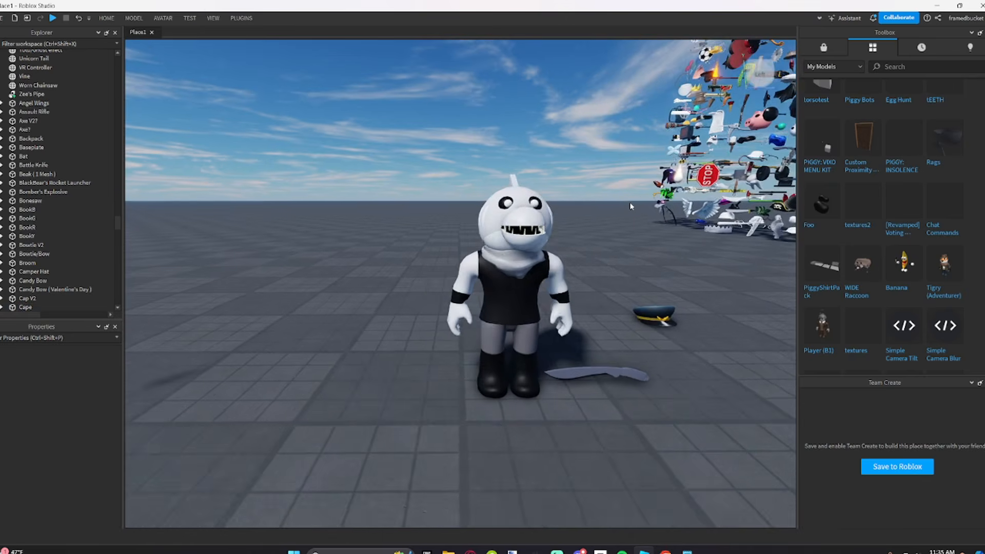
pyautogui.press('w')
pyautogui.press('a')
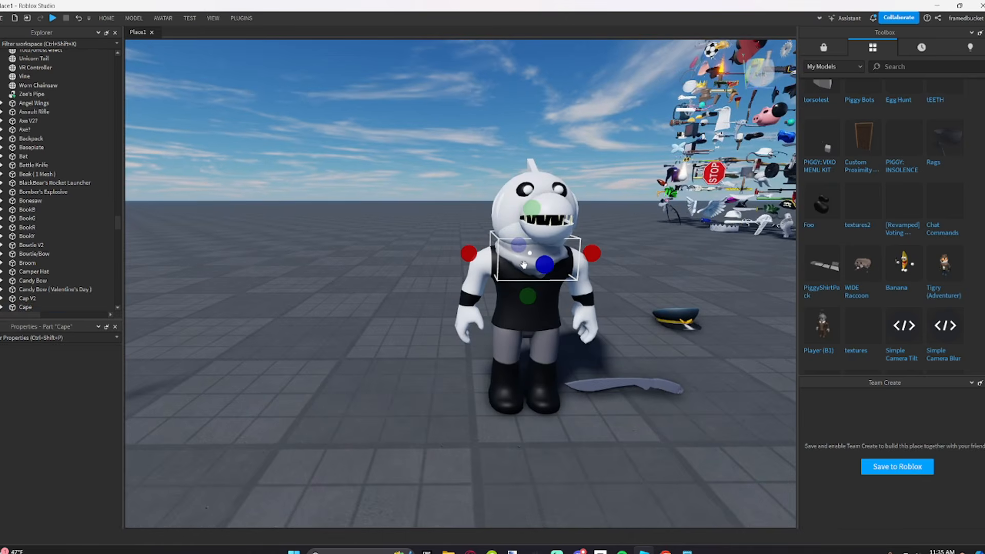
pyautogui.click(523, 265)
pyautogui.click(577, 416)
# Step: Bring the Tie near the character and give it the HumanoidRootPart's position, 29.777, 3, -30.684
pyautogui.moveTo(577, 426); pyautogui.dragTo(576, 436, button='right')
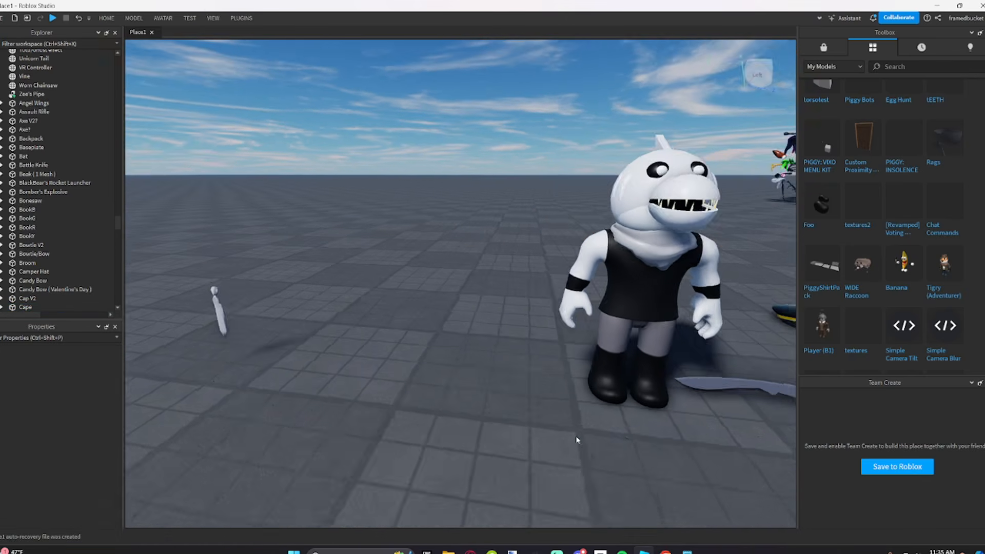
pyautogui.press('a')
pyautogui.moveTo(285, 322); pyautogui.dragTo(366, 433)
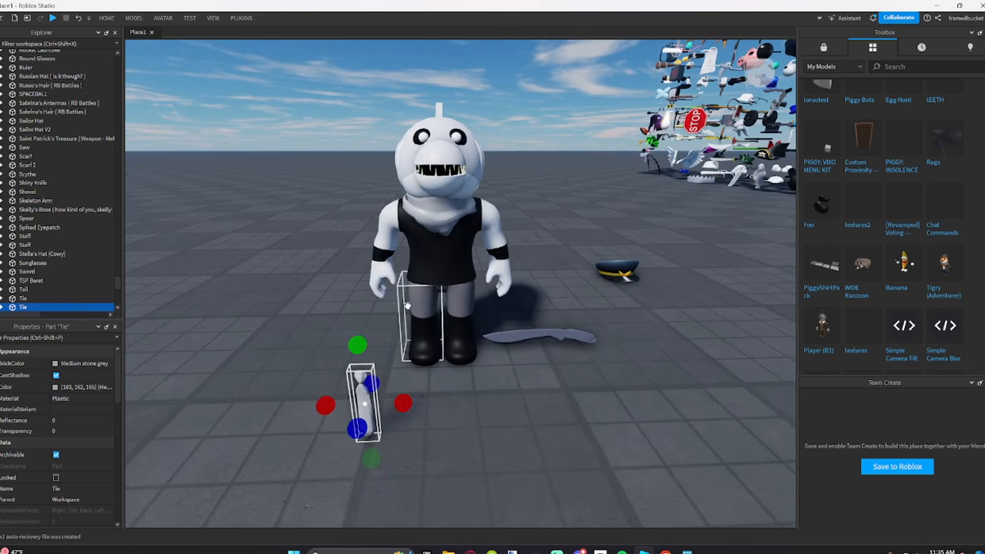
pyautogui.click(441, 241)
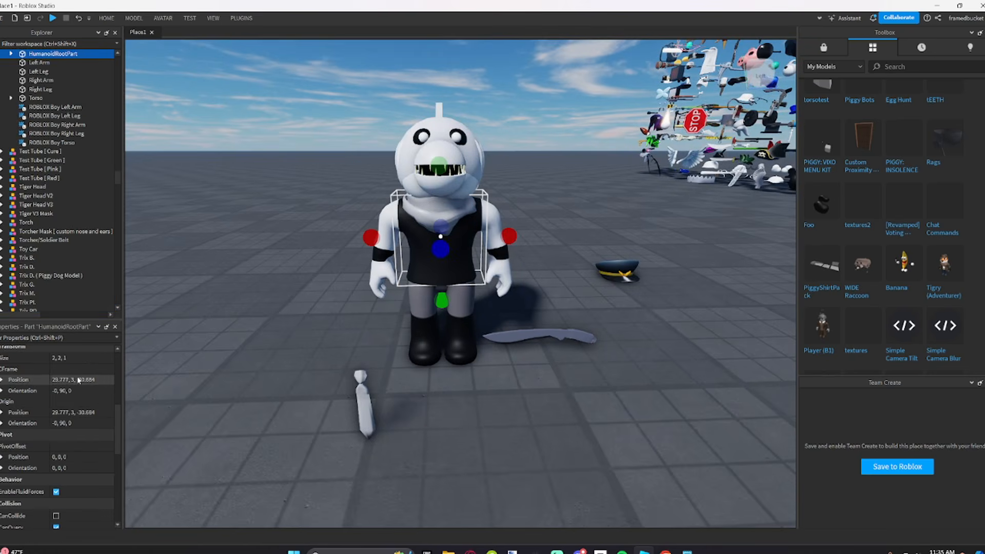
pyautogui.click(358, 401)
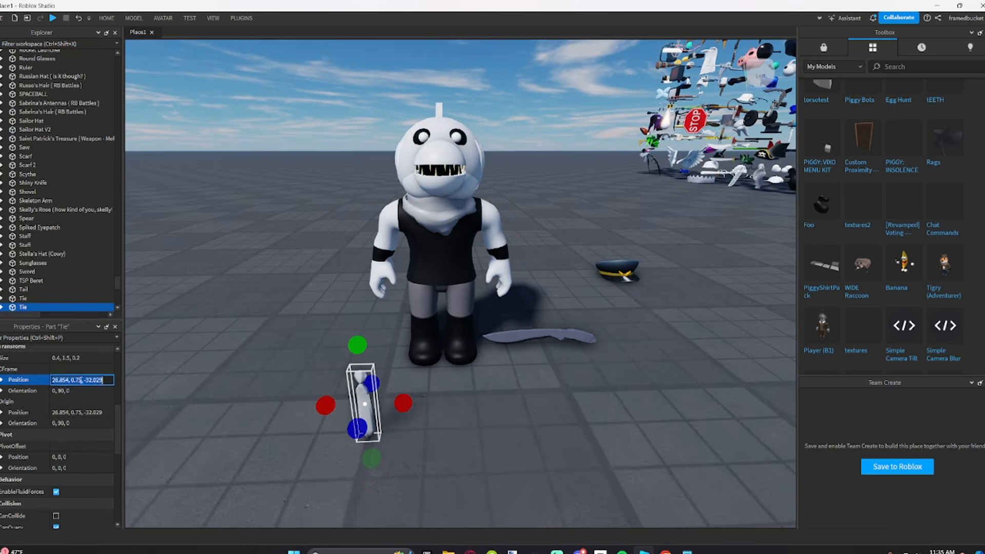
pyautogui.press('Return')
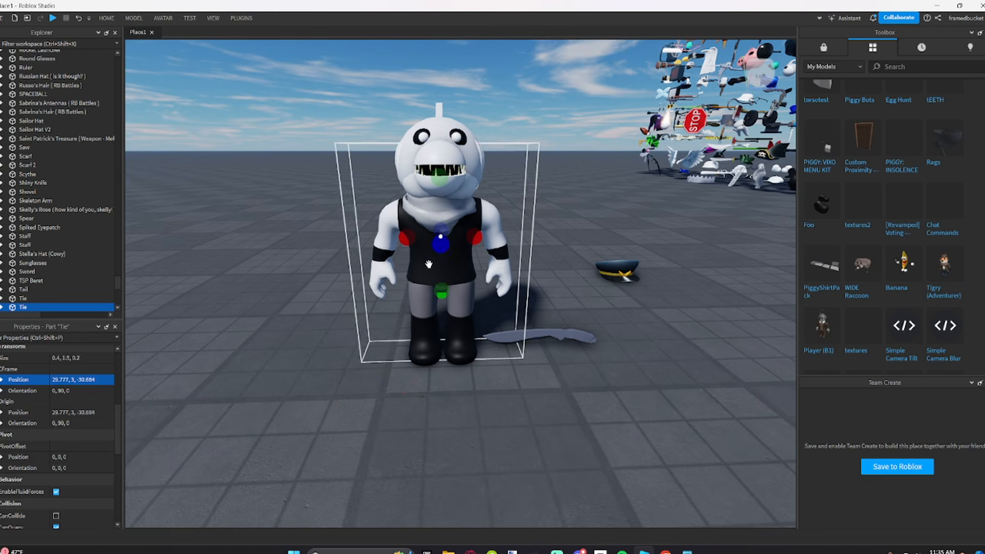
# Step: Move the Tie forward out of the torso to X 29.155 so it hangs on the chest
pyautogui.scroll(5, 446, 261)
pyautogui.moveTo(446, 261); pyautogui.dragTo(449, 256, button='right')
pyautogui.hotkey('ctrl', '2')
pyautogui.moveTo(489, 259); pyautogui.dragTo(505, 272)
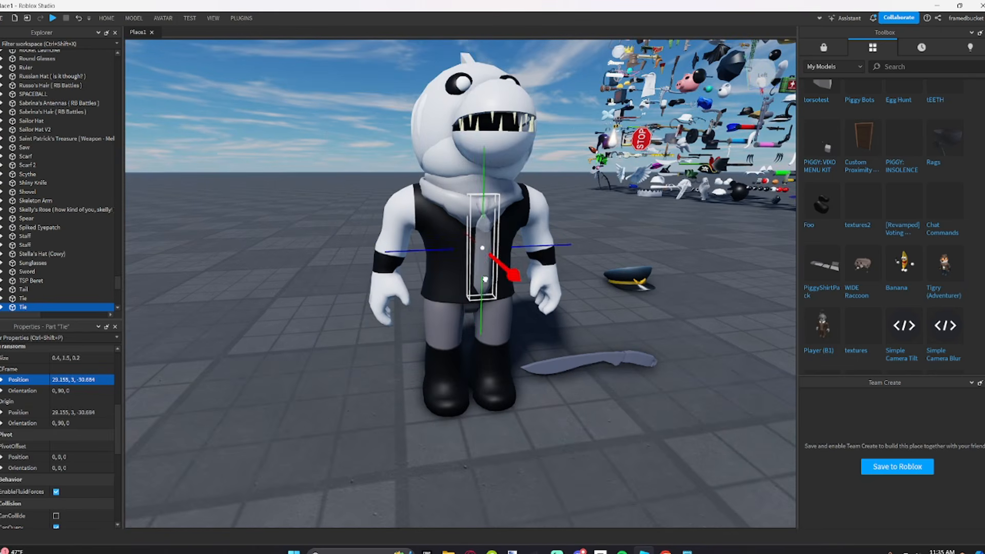
pyautogui.click(350, 464)
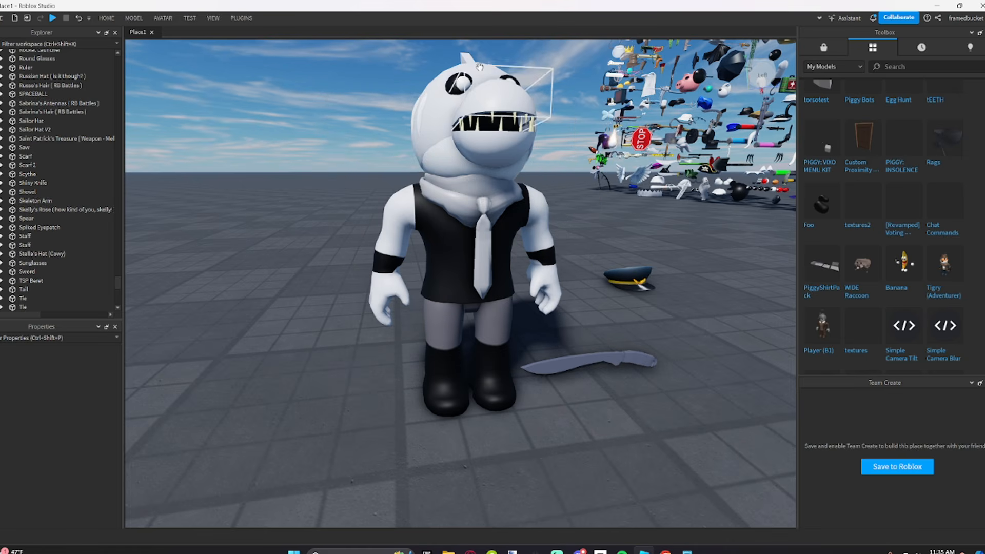
# Step: Delete the Tie from the character's chest
pyautogui.click(490, 230)
pyautogui.moveTo(489, 230); pyautogui.dragTo(488, 230, button='right')
pyautogui.press('a')
pyautogui.press('d')
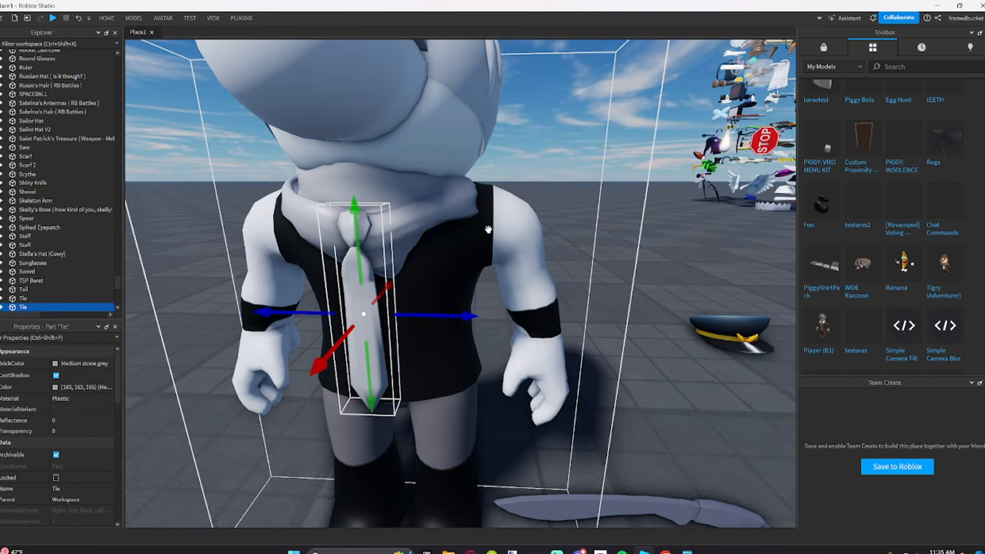
pyautogui.press('a')
pyautogui.moveTo(488, 229); pyautogui.dragTo(488, 230, button='right')
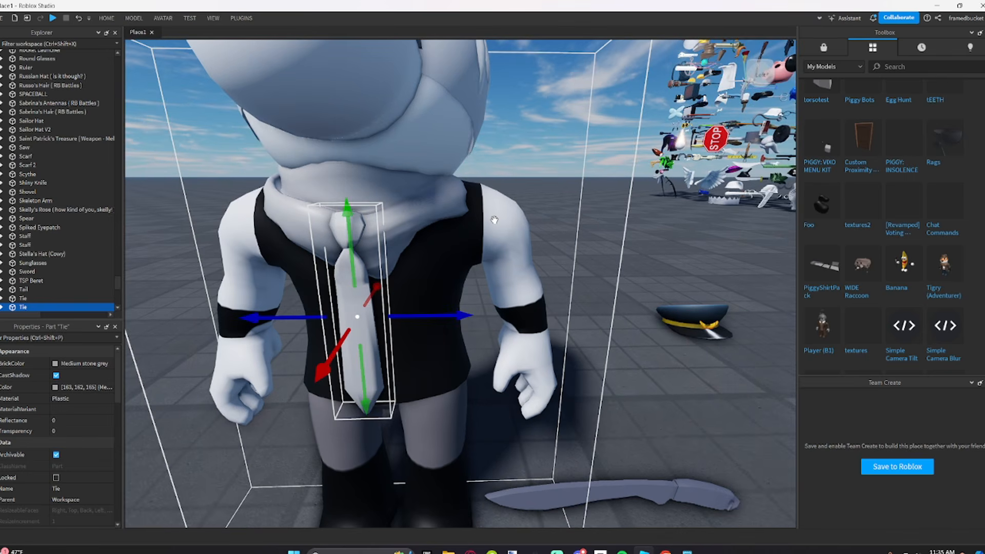
pyautogui.press('Delete')
# Step: Turn the Machete to point front to back and bring it beside the character's right hand
pyautogui.scroll(-3, 494, 220)
pyautogui.moveTo(554, 372); pyautogui.dragTo(554, 372, button='right')
pyautogui.press('d')
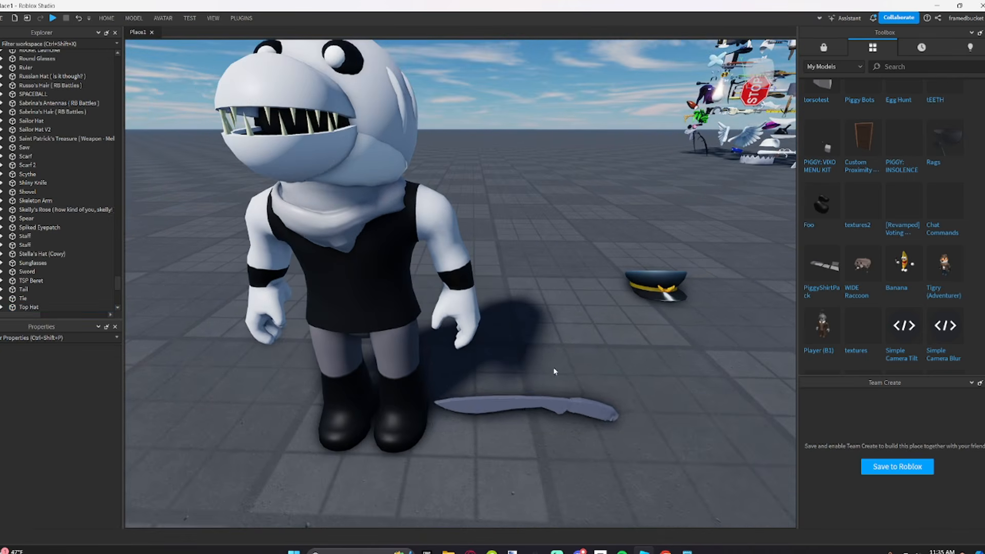
pyautogui.click(534, 407)
pyautogui.press('f')
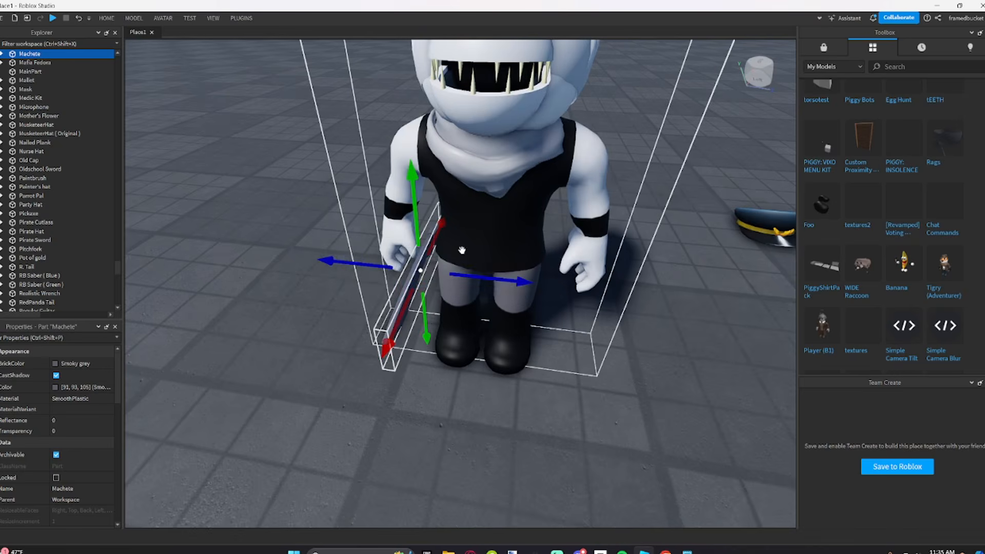
# Step: Fit the Machete into the character's right hand, adjusting it sideways, in height and along the blade
pyautogui.moveTo(442, 284); pyautogui.dragTo(438, 286)
pyautogui.press('w')
pyautogui.press('a')
pyautogui.moveTo(438, 285); pyautogui.dragTo(456, 260, button='right')
pyautogui.press('d')
pyautogui.moveTo(532, 199); pyautogui.dragTo(536, 197)
pyautogui.moveTo(481, 260); pyautogui.dragTo(481, 269)
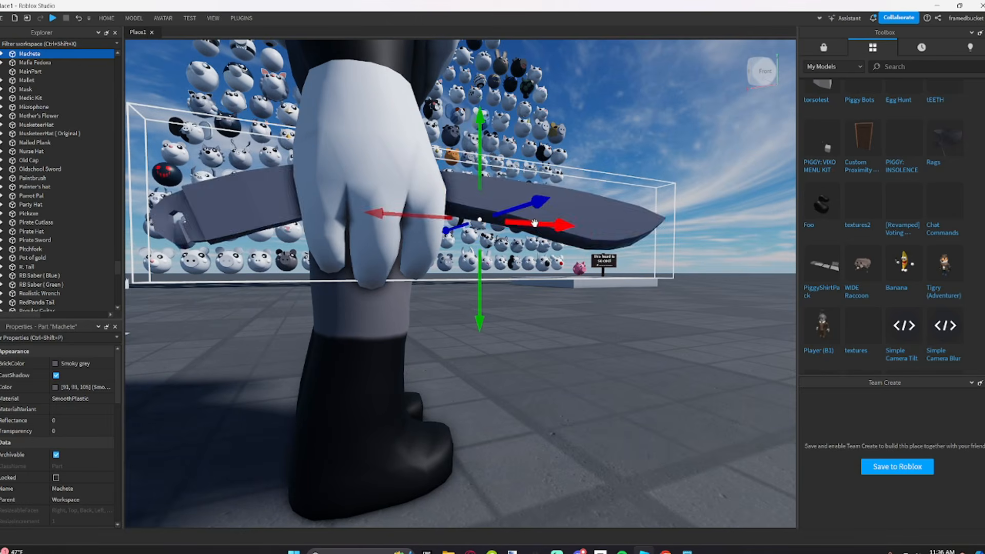
pyautogui.moveTo(535, 222); pyautogui.dragTo(563, 226)
# Step: Duplicate the Machete and move the copy across to the character's left hand
pyautogui.press('d')
pyautogui.moveTo(554, 234); pyautogui.dragTo(553, 234, button='right')
pyautogui.press('d')
pyautogui.press('w')
pyautogui.press('q')
pyautogui.press('a')
pyautogui.press('s')
pyautogui.hotkey('ctrl', 'd')
pyautogui.moveTo(537, 217); pyautogui.dragTo(693, 220)
pyautogui.press('d')
pyautogui.moveTo(693, 219); pyautogui.dragTo(693, 219, button='right')
pyautogui.press('w')
pyautogui.moveTo(559, 219); pyautogui.dragTo(590, 217)
# Step: Fine-tune the duplicate Machete's placement in the left hand and clear the selection
pyautogui.press('w')
pyautogui.moveTo(590, 217); pyautogui.dragTo(590, 216, button='right')
pyautogui.press('a')
pyautogui.press('q')
pyautogui.moveTo(490, 123); pyautogui.dragTo(495, 127)
pyautogui.press('s')
pyautogui.moveTo(491, 133); pyautogui.dragTo(492, 134, button='right')
pyautogui.press('s')
pyautogui.click(651, 380)
# Step: Copy the Template Head's position, 29.777, 4.5, -30.684, to the dark blue Hat
pyautogui.press('a')
pyautogui.moveTo(652, 380); pyautogui.dragTo(651, 380, button='right')
pyautogui.press('w')
pyautogui.moveTo(641, 286); pyautogui.dragTo(629, 399)
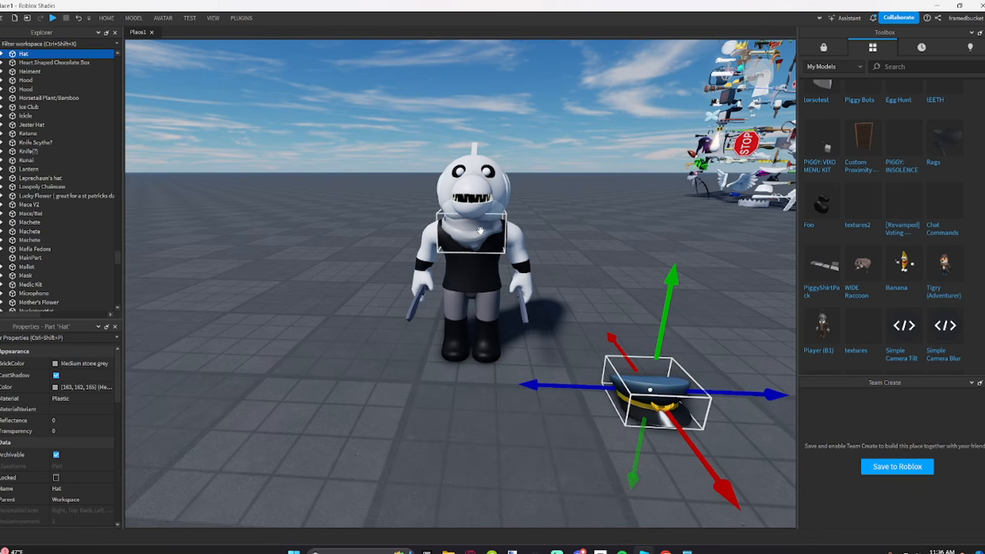
pyautogui.click(500, 197)
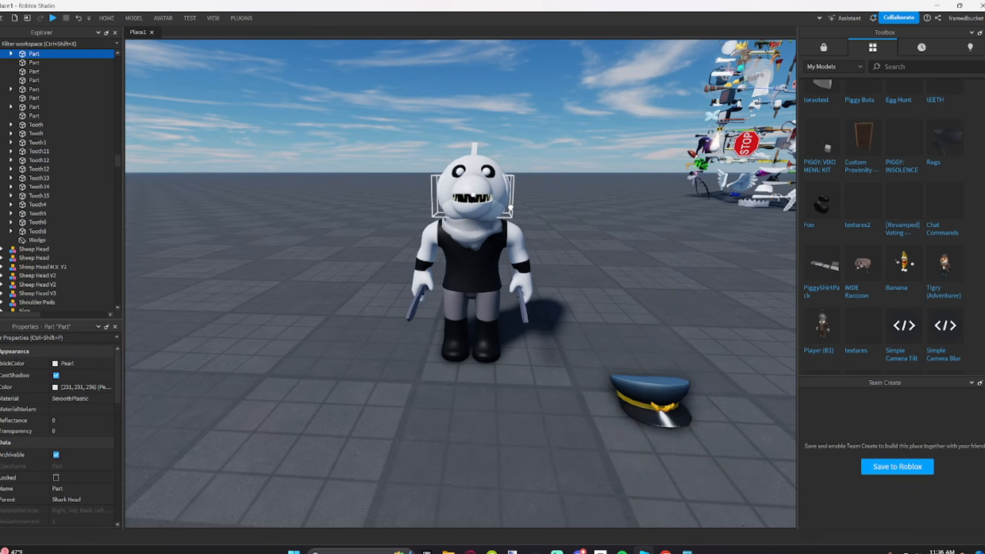
pyautogui.scroll(3, 53, 446)
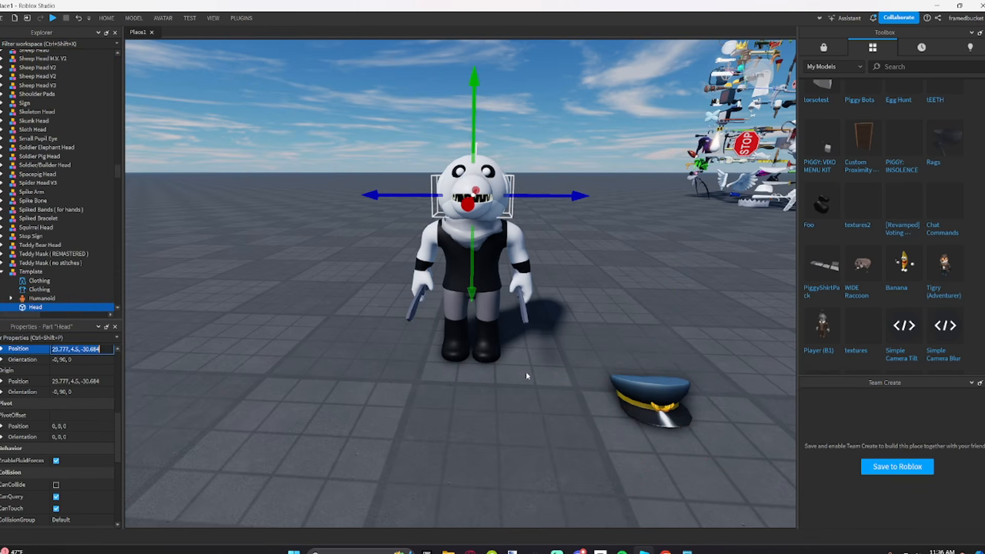
pyautogui.click(636, 390)
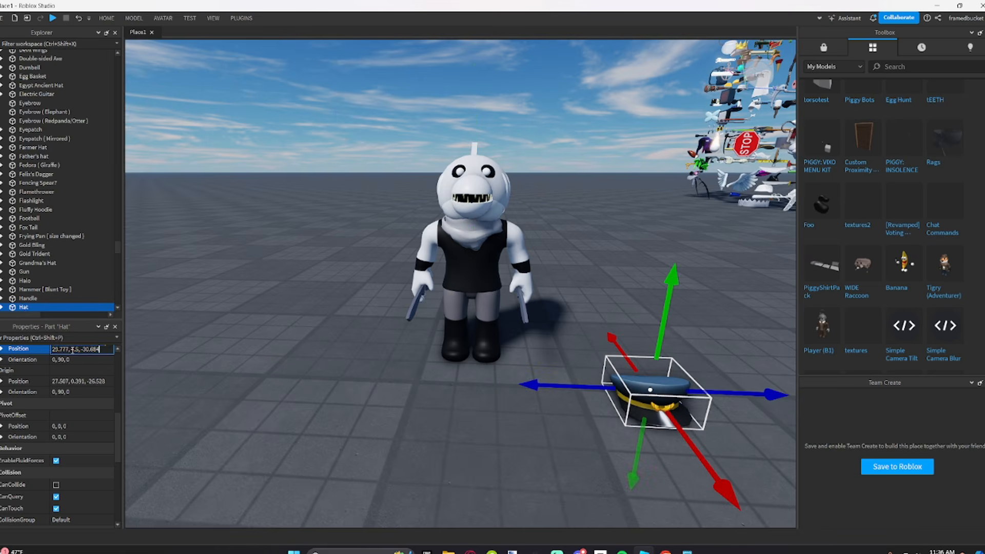
pyautogui.press('Return')
# Step: Raise the Hat to a height of 5.602 so it rests on top of the Shark Head
pyautogui.moveTo(465, 264); pyautogui.dragTo(475, 238)
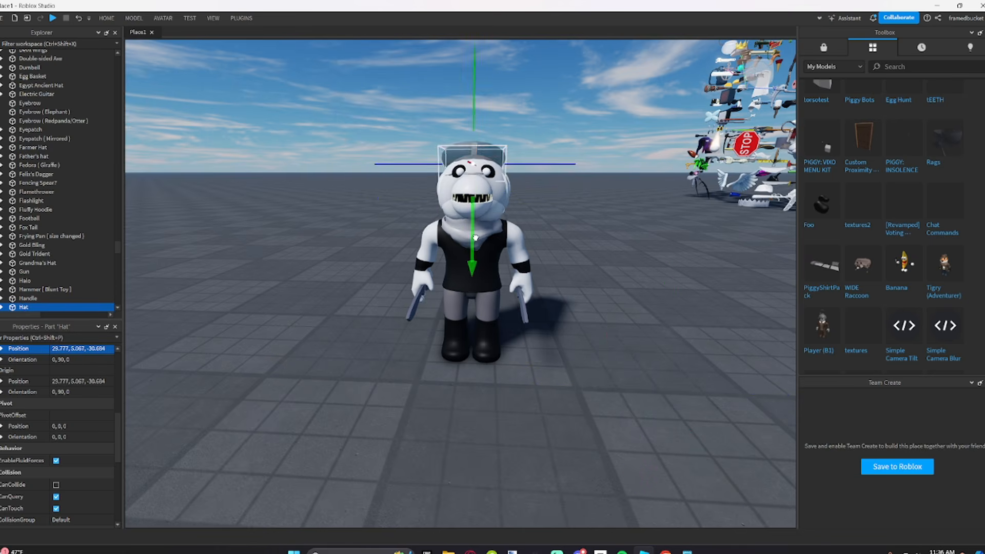
pyautogui.press('a')
pyautogui.press('w')
pyautogui.moveTo(476, 228); pyautogui.dragTo(488, 205, button='right')
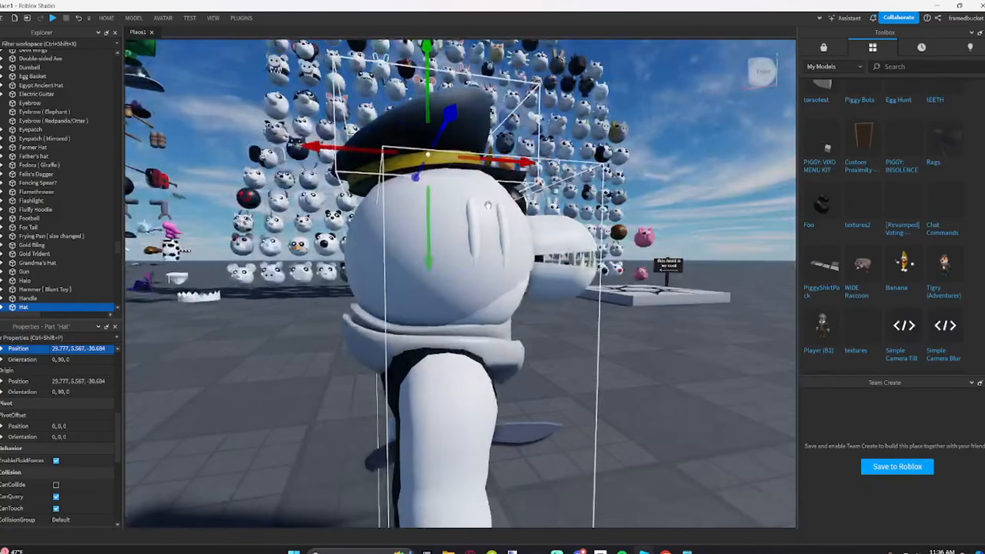
pyautogui.moveTo(427, 224); pyautogui.dragTo(425, 220)
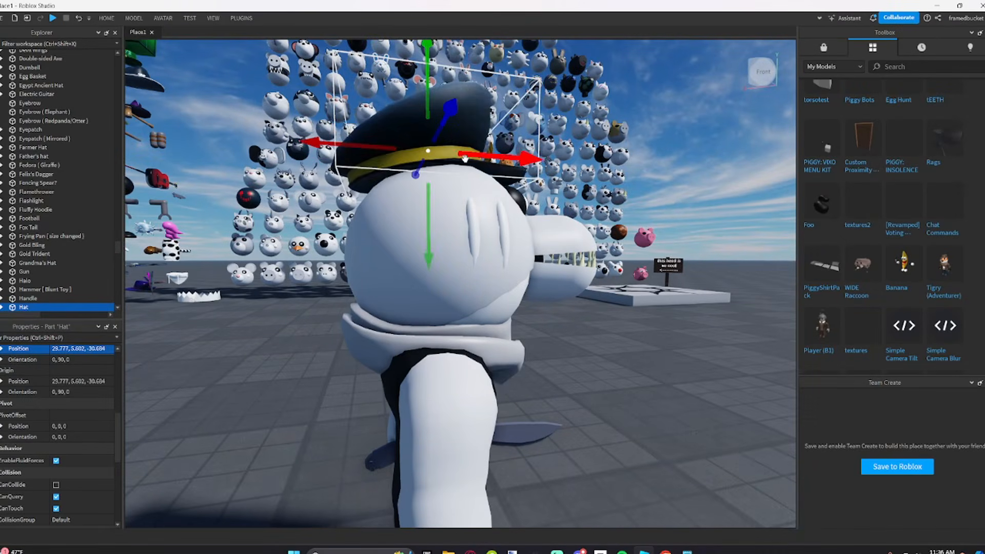
# Step: Shift the Hat forward on the Shark Head to X 29.637
pyautogui.moveTo(468, 165); pyautogui.dragTo(477, 166)
pyautogui.press('s')
pyautogui.press('d')
pyautogui.moveTo(478, 166); pyautogui.dragTo(453, 154, button='right')
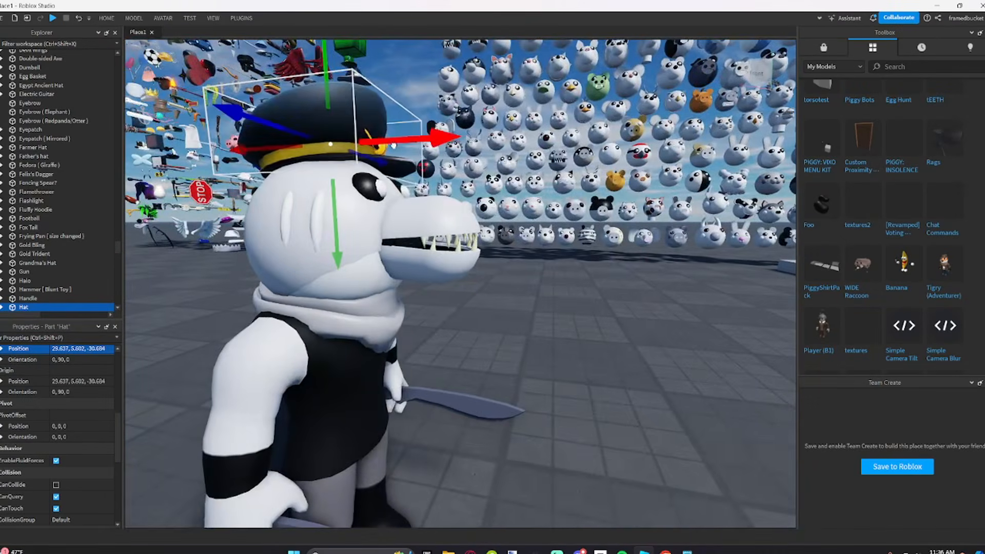
# Step: Shift the Hat on the Shark Head to X 29.681 and clear the selection
pyautogui.moveTo(440, 137); pyautogui.dragTo(443, 138)
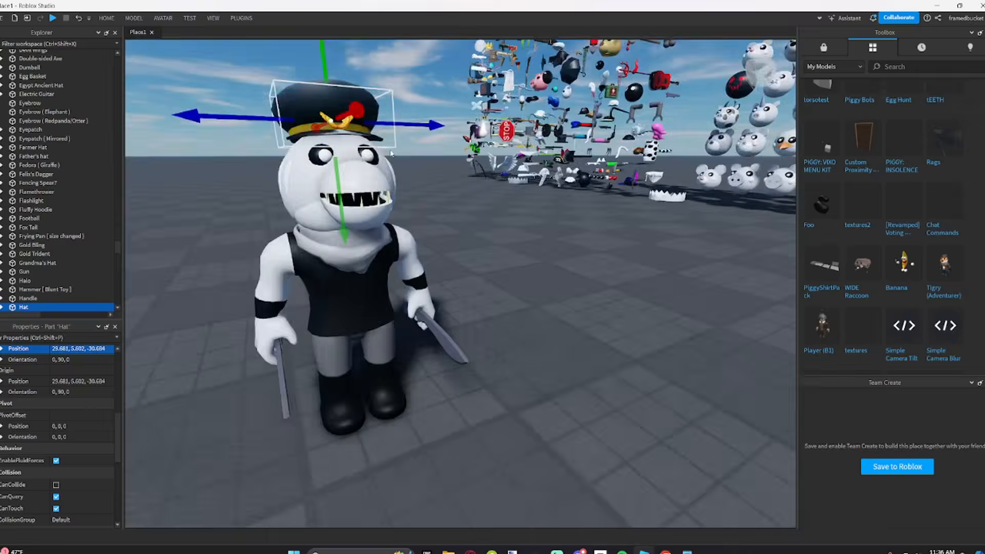
pyautogui.press('s')
pyautogui.moveTo(391, 154); pyautogui.dragTo(642, 242, button='right')
pyautogui.click(624, 261)
pyautogui.press('s')
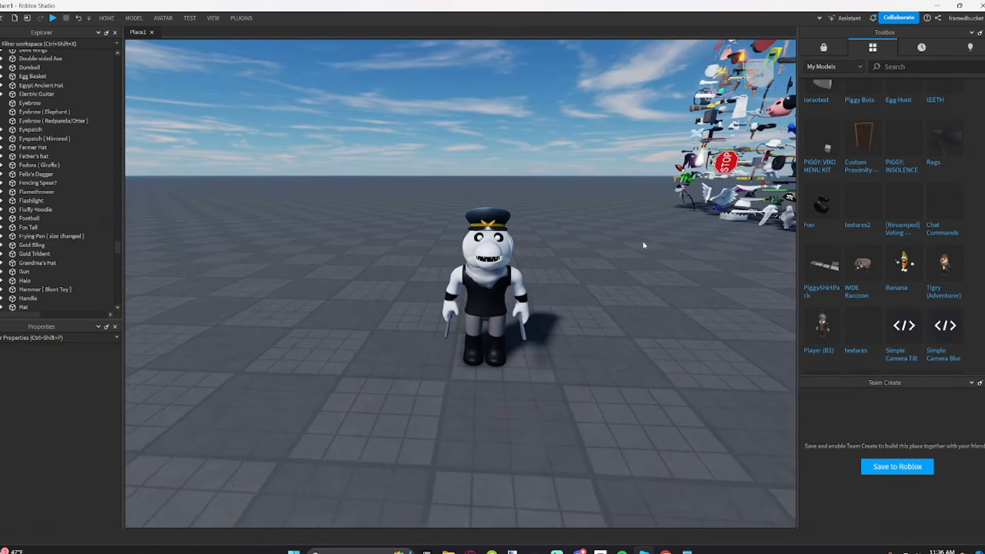
# Step: Inspect the assembled character's hat, head, cape and machetes from the front and side
pyautogui.press('w')
pyautogui.moveTo(487, 235); pyautogui.dragTo(506, 226, button='right')
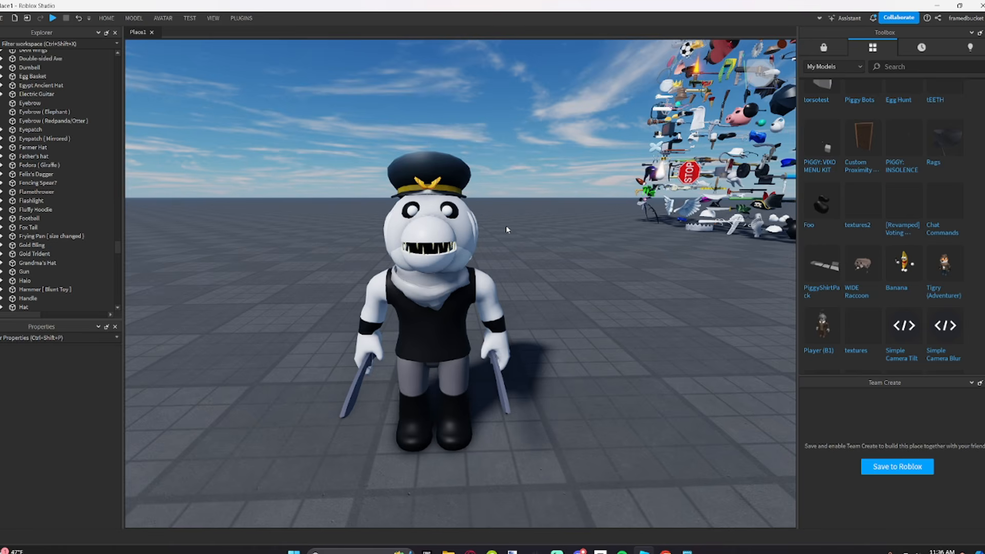
pyautogui.press('w')
pyautogui.moveTo(556, 242); pyautogui.dragTo(557, 242, button='right')
pyautogui.press('a')
pyautogui.press('d')
pyautogui.press('d')
pyautogui.moveTo(620, 367); pyautogui.dragTo(621, 368, button='right')
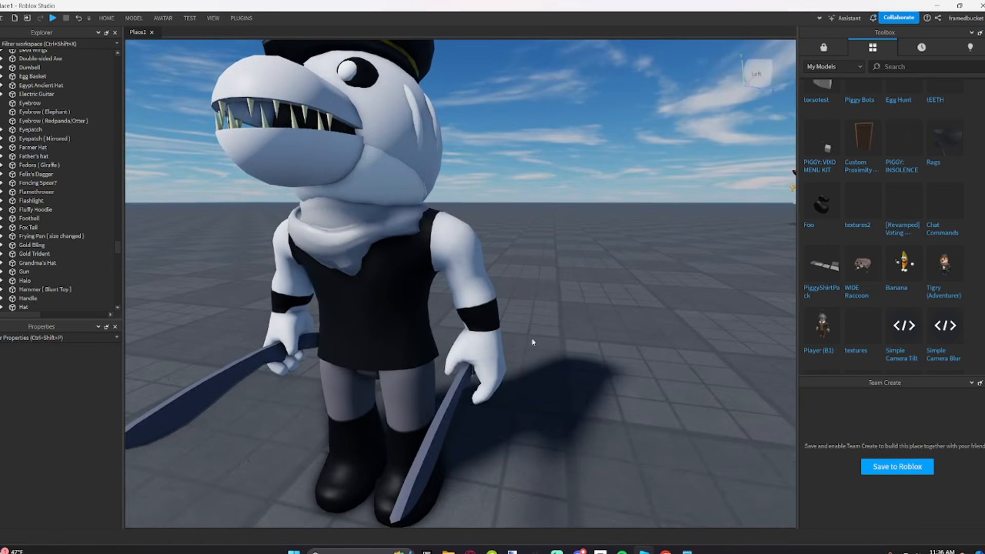
# Step: Select the Shark Head's main skull union and set its color to grey-violet 140, 140, 162
pyautogui.click(387, 123)
pyautogui.press('a')
pyautogui.moveTo(388, 124); pyautogui.dragTo(389, 124, button='right')
pyautogui.press('e')
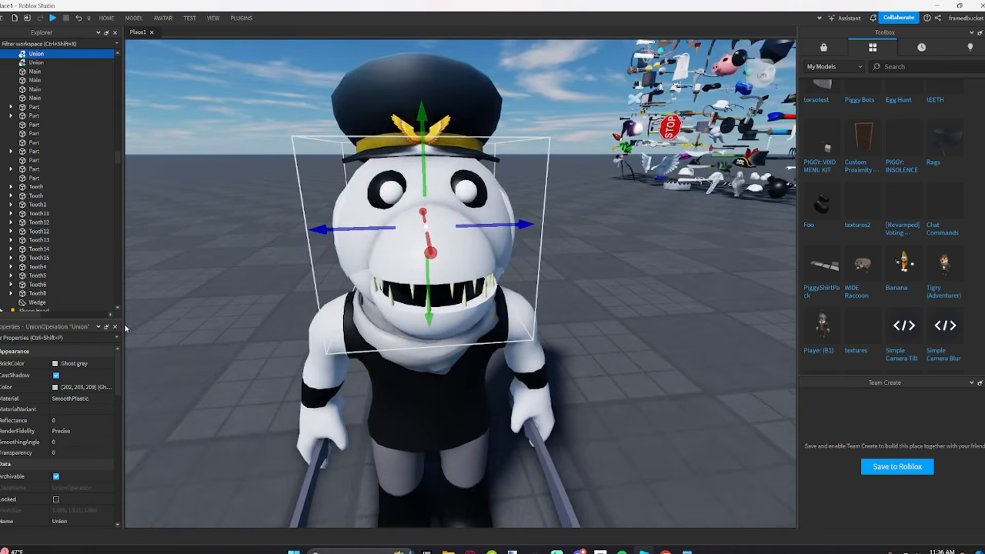
pyautogui.click(55, 387)
pyautogui.moveTo(402, 187); pyautogui.dragTo(1, 323)
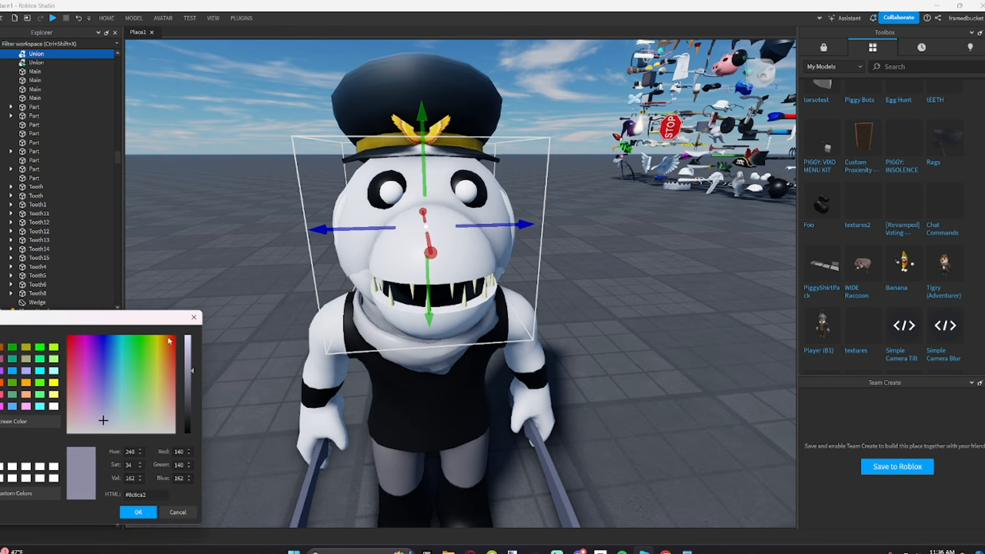
pyautogui.moveTo(161, 318); pyautogui.dragTo(238, 162)
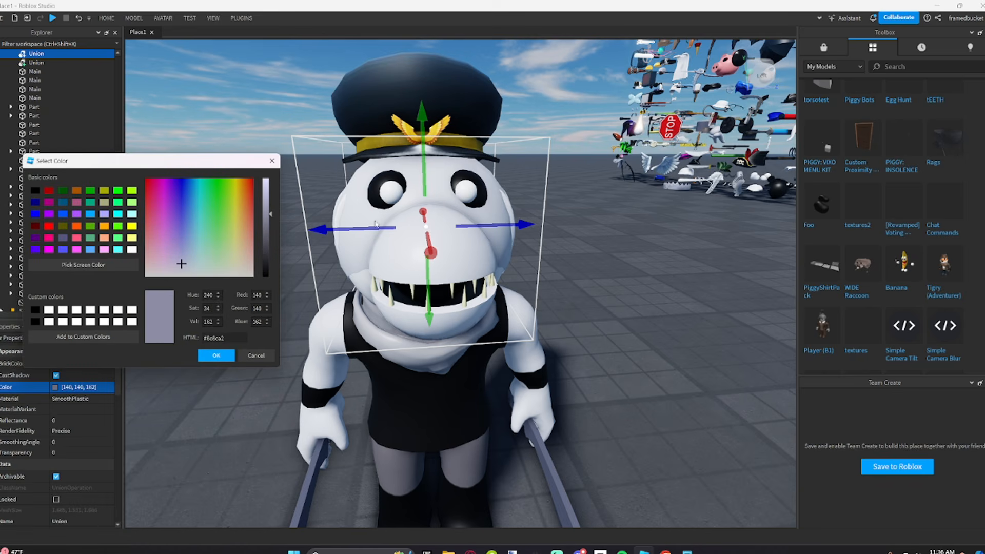
pyautogui.click(255, 354)
# Step: Enable UsePartColor on the skull union so it takes its assigned color
pyautogui.scroll(-5, 88, 407)
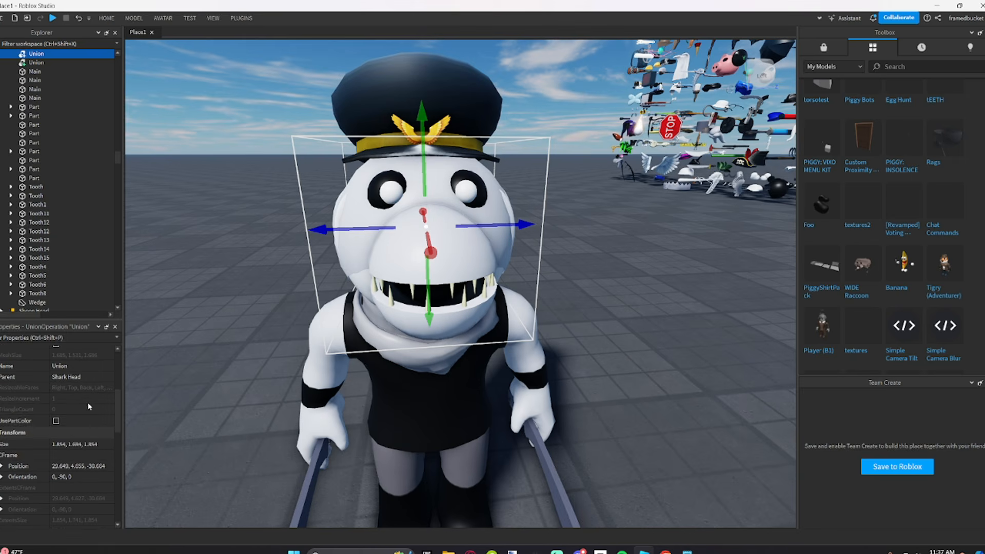
pyautogui.click(91, 420)
pyautogui.scroll(5, 99, 430)
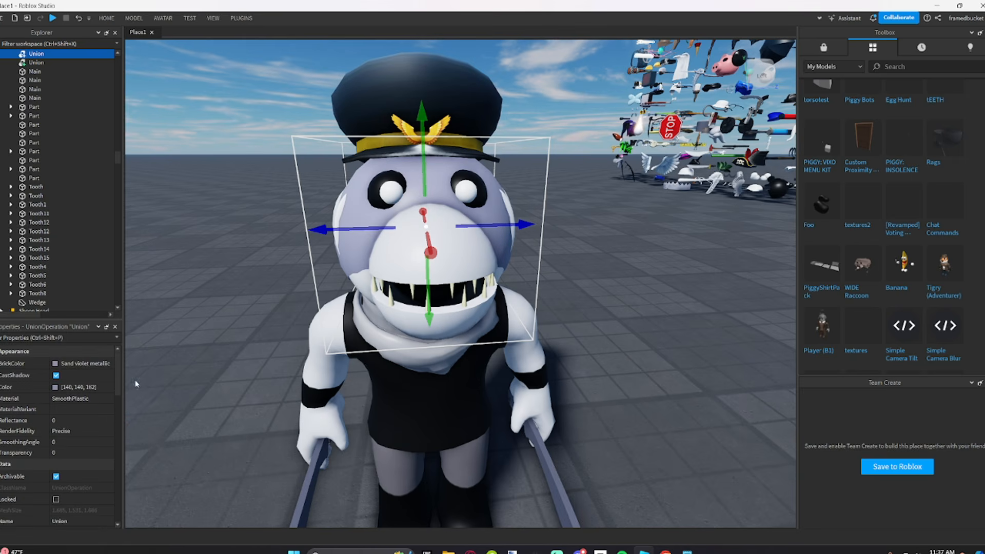
pyautogui.press('a')
pyautogui.moveTo(347, 345); pyautogui.dragTo(348, 348, button='right')
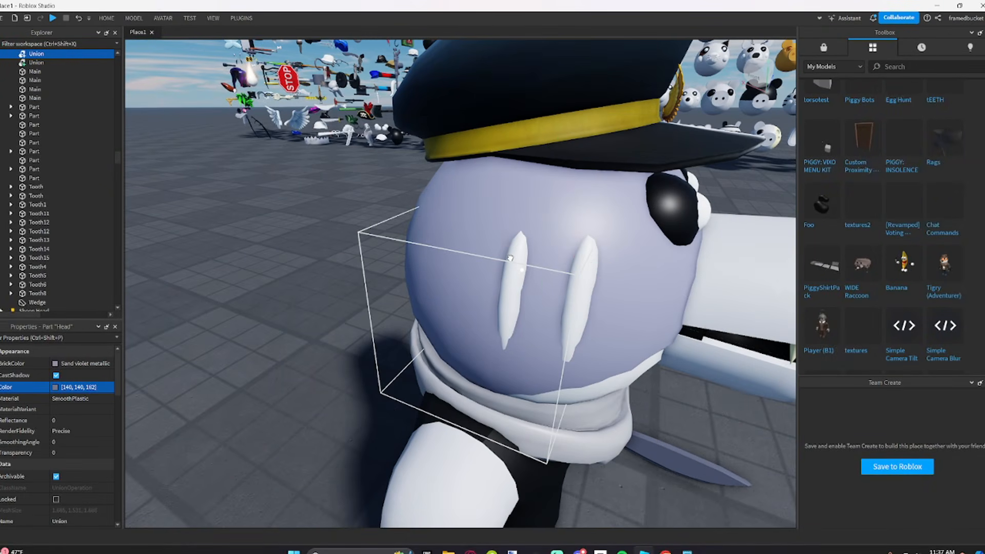
pyautogui.click(522, 275)
pyautogui.moveTo(563, 276); pyautogui.dragTo(542, 277)
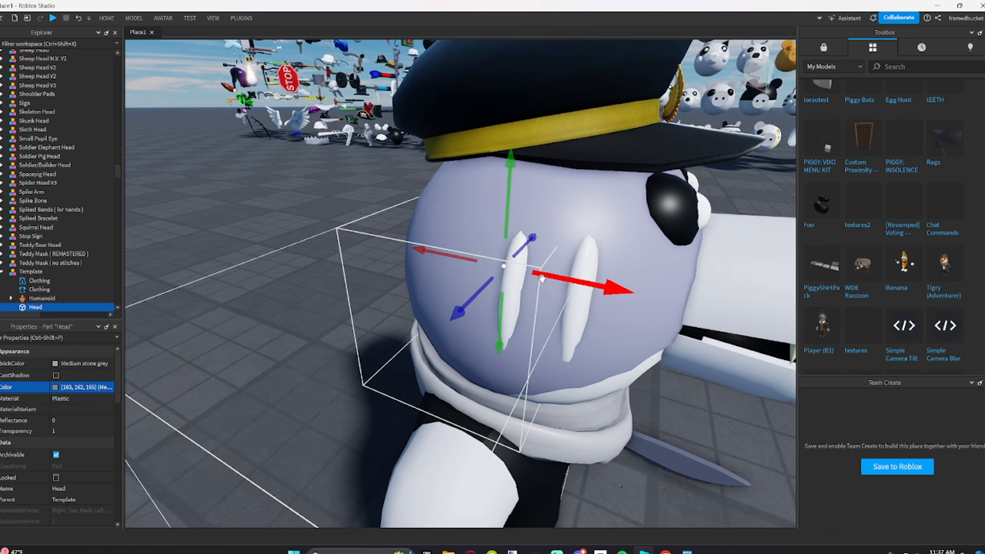
pyautogui.hotkey('ctrl', 'z')
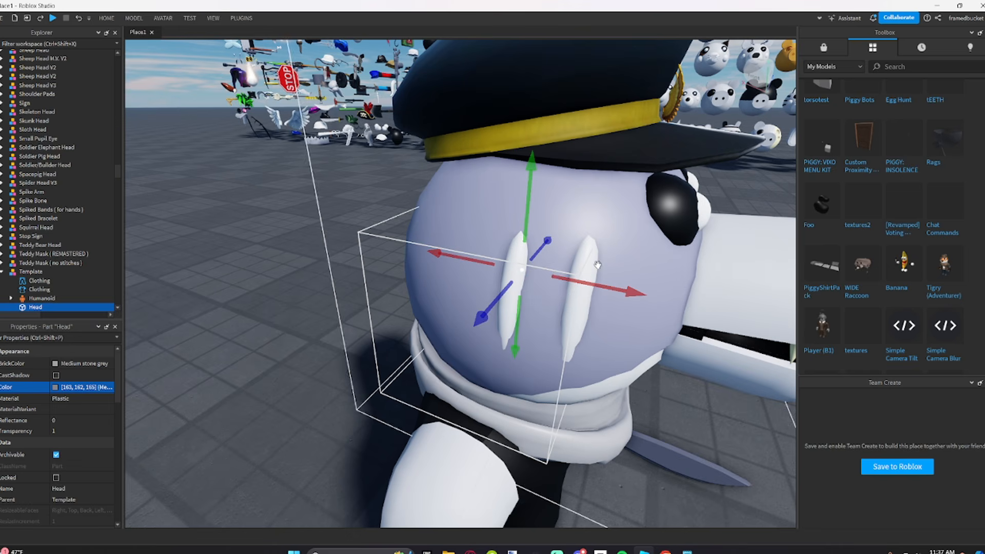
# Step: Select the four gill parts on both sides of the Shark Head and set their color to 140, 140, 162
pyautogui.click(585, 254)
pyautogui.keyDown('ctrl'); pyautogui.click(523, 251); pyautogui.keyUp('ctrl')
pyautogui.press('d')
pyautogui.moveTo(702, 257); pyautogui.dragTo(693, 250, button='right')
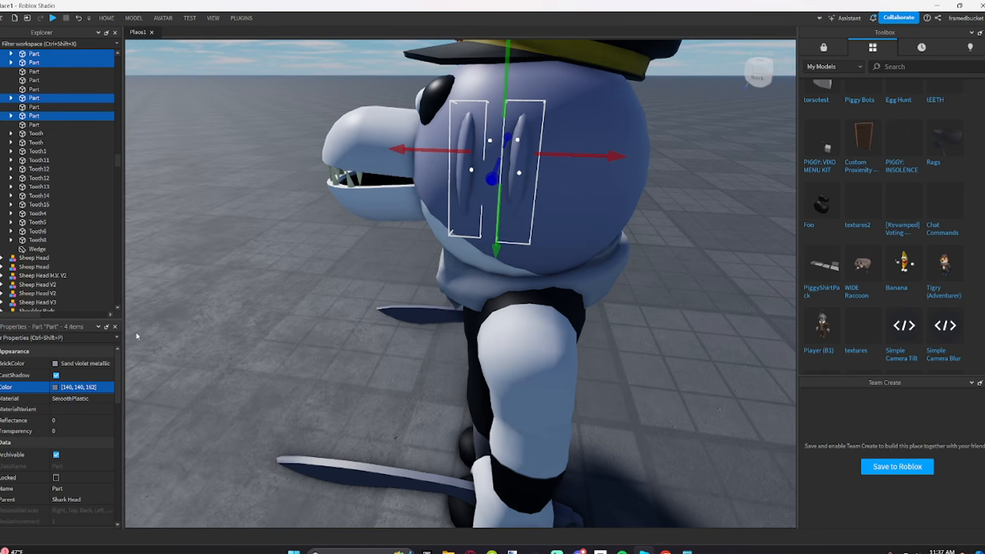
pyautogui.moveTo(286, 281); pyautogui.dragTo(286, 276, button='right')
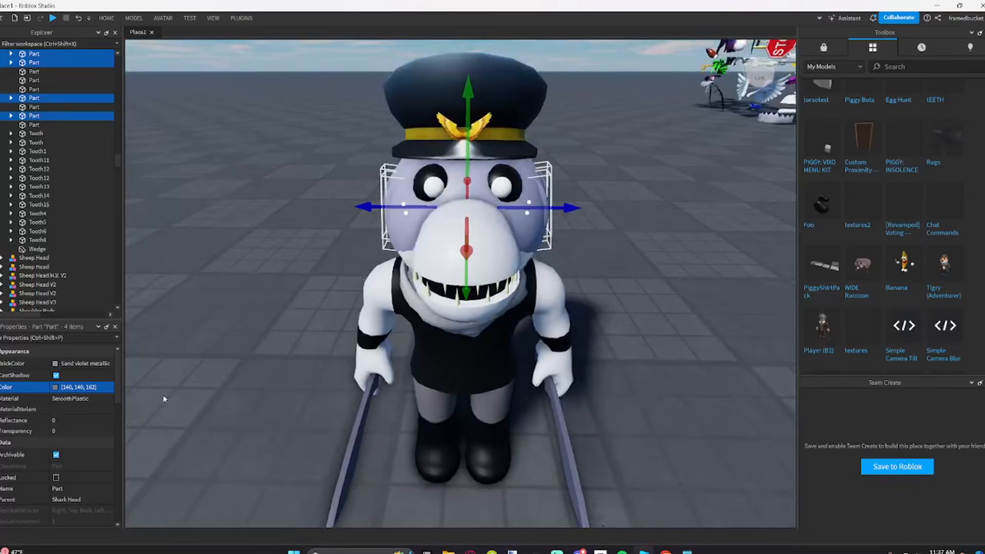
# Step: Darken the four gill parts to a deeper shade of the same grey-violet
pyautogui.click(55, 388)
pyautogui.moveTo(478, 176); pyautogui.dragTo(302, 205)
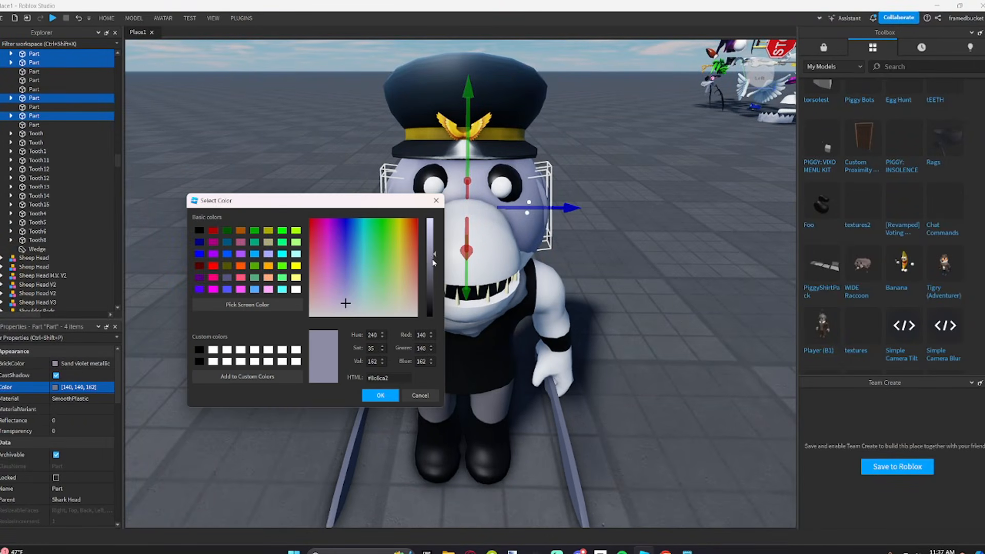
pyautogui.click(381, 395)
# Step: Apply the skull's color, 140, 140, 162, to the upper and lower jaw unions and enable UsePartColor on both
pyautogui.moveTo(476, 338); pyautogui.dragTo(476, 338, button='right')
pyautogui.hotkey('ctrl', 'shift', 'g')
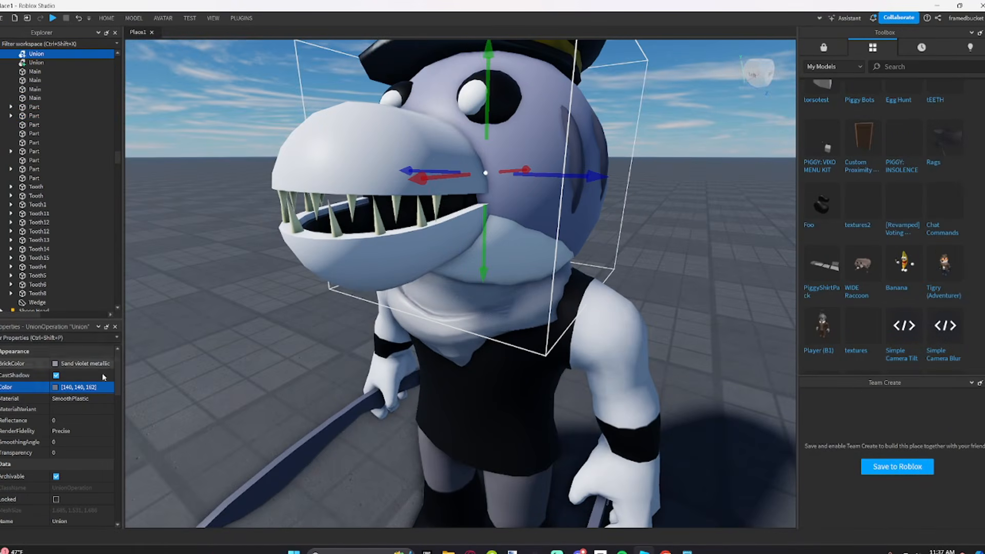
pyautogui.click(311, 152)
pyautogui.keyDown('ctrl'); pyautogui.click(315, 270); pyautogui.keyUp('ctrl')
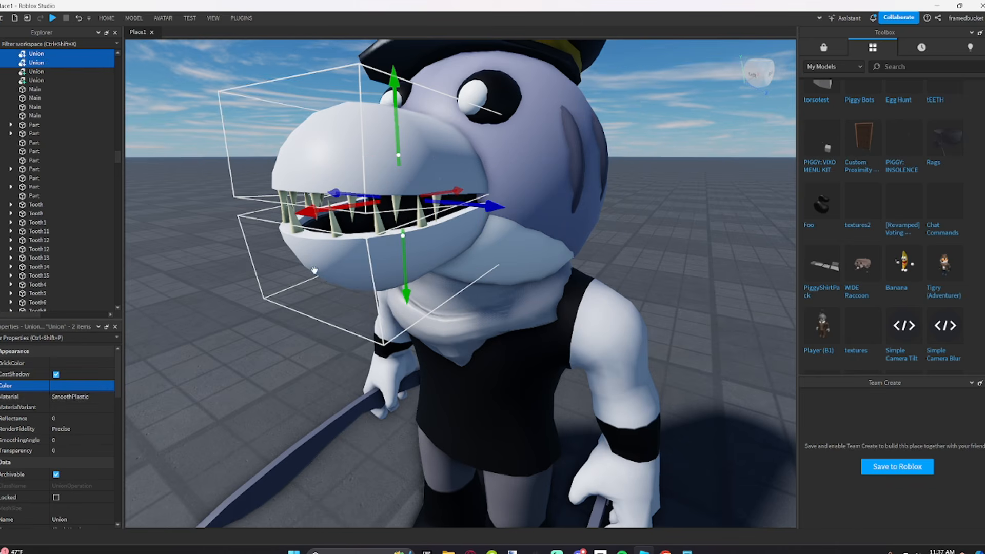
pyautogui.press('Return')
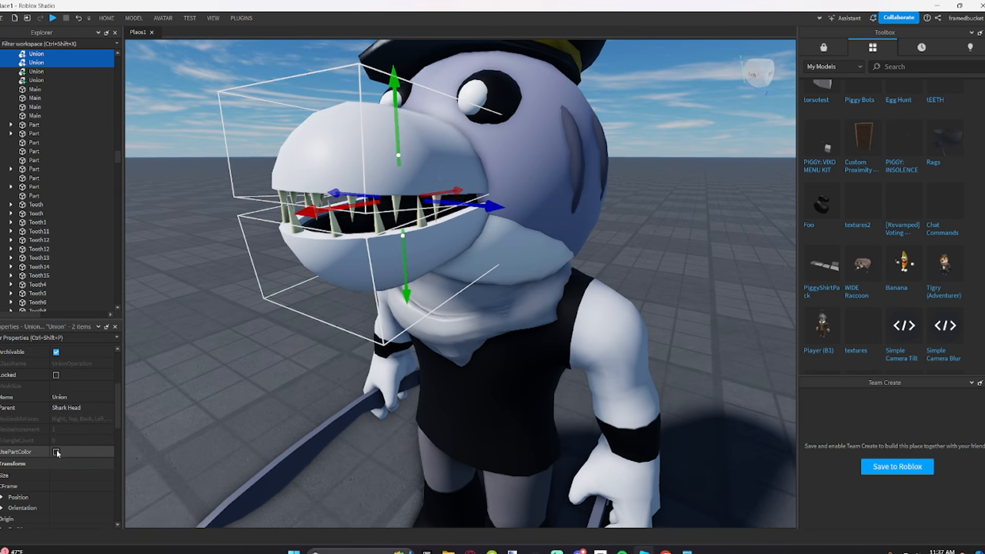
pyautogui.click(57, 452)
pyautogui.scroll(-6, 611, 367)
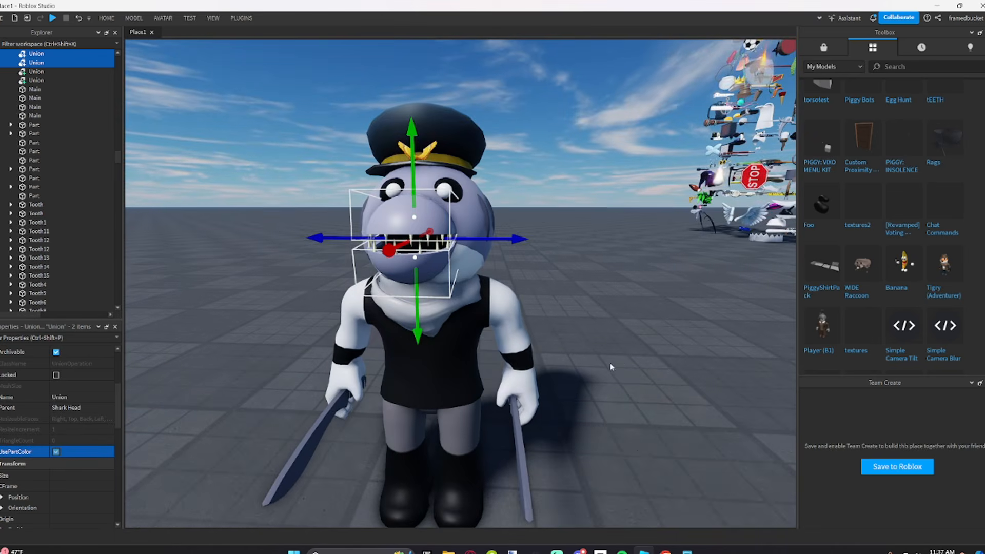
pyautogui.click(609, 365)
# Step: Set the white throat part below the Shark Head's jaw to color 140, 140, 162
pyautogui.scroll(8, 608, 364)
pyautogui.click(451, 249)
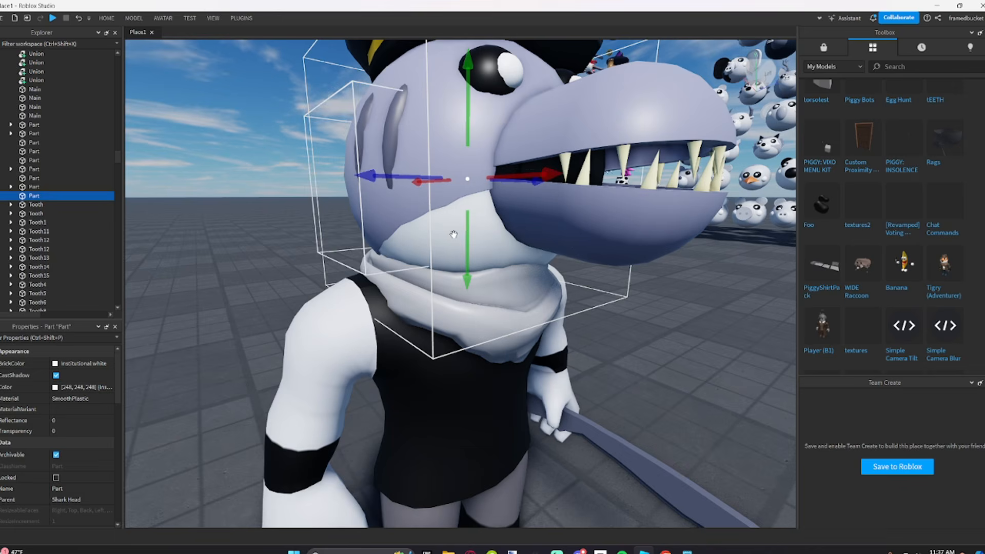
pyautogui.click(68, 388)
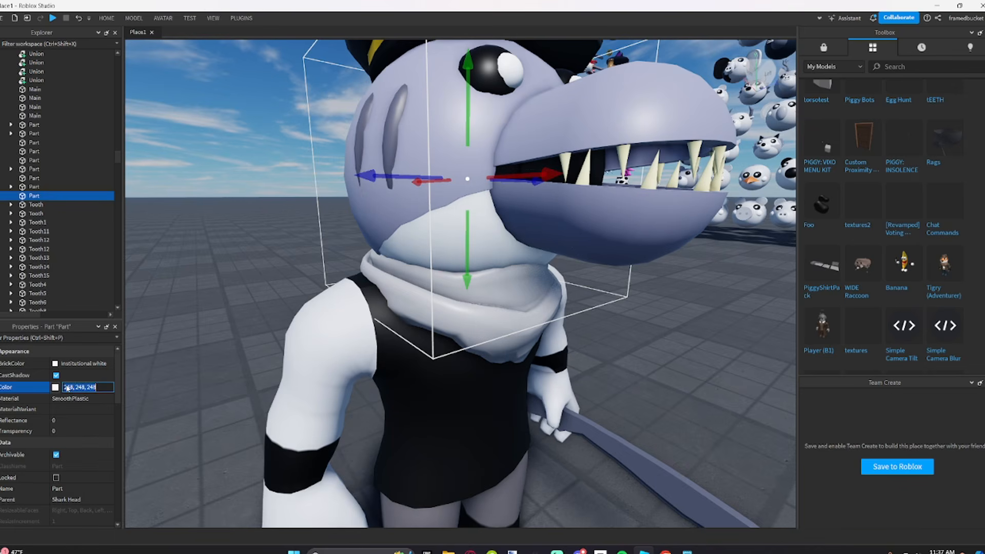
pyautogui.press('Return')
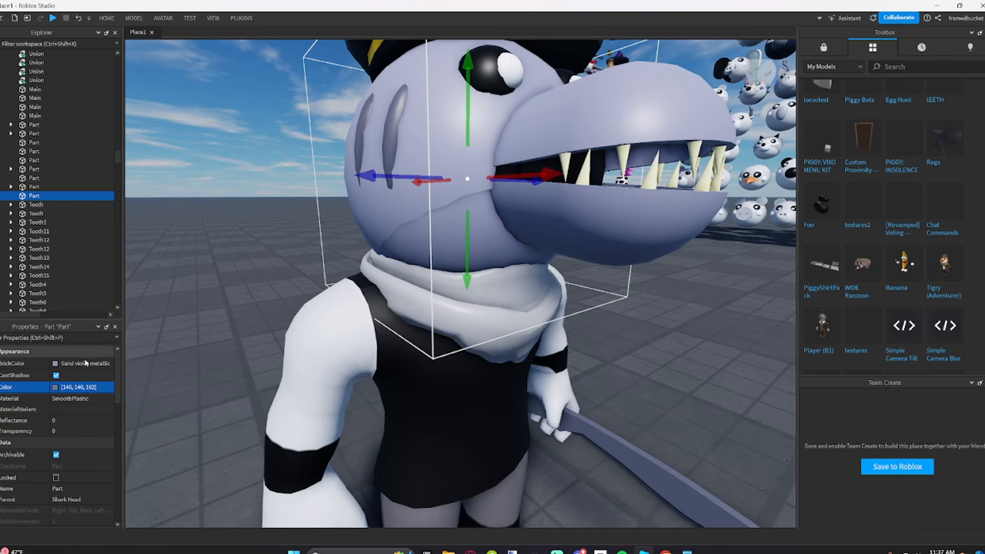
# Step: Lighten the throat part's color to 185, 185, 214 and clear the selection
pyautogui.click(55, 387)
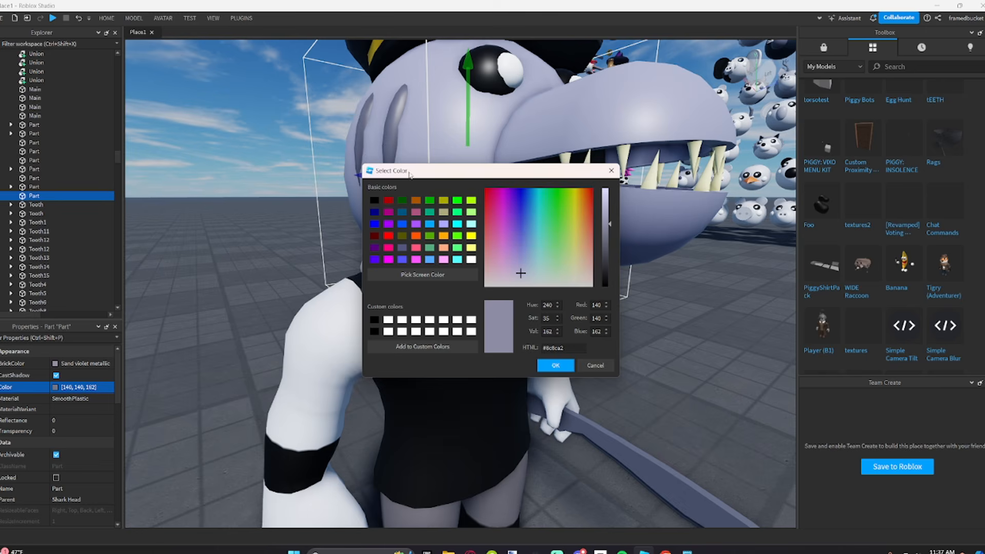
pyautogui.moveTo(409, 175); pyautogui.dragTo(149, 257)
pyautogui.moveTo(349, 306); pyautogui.dragTo(349, 291)
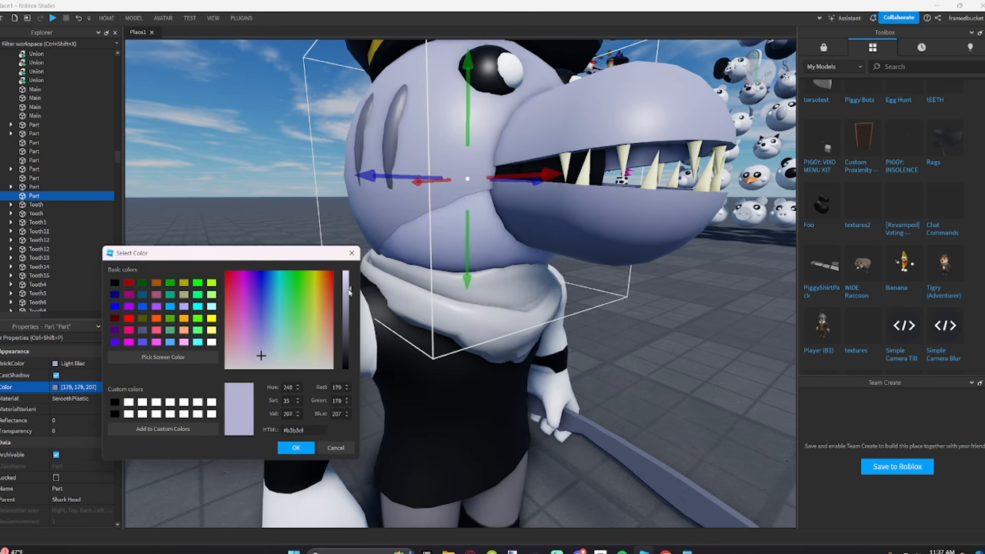
pyautogui.click(294, 450)
pyautogui.scroll(-8, 354, 343)
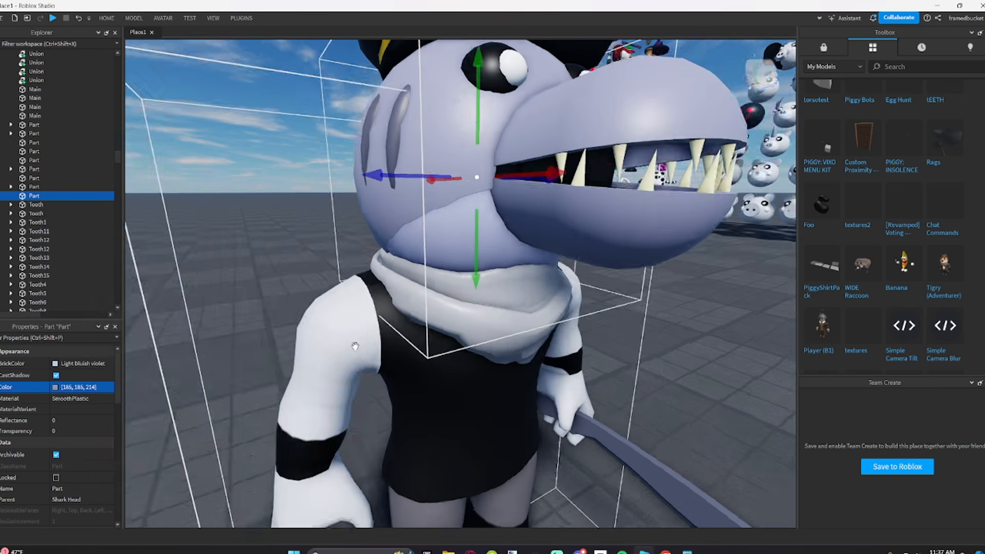
pyautogui.click(569, 396)
# Step: Copy the snout's color, 140, 140, 162, to the Template's Left Arm and Right Arm and clear the selection
pyautogui.moveTo(569, 397); pyautogui.dragTo(567, 398, button='right')
pyautogui.press('d')
pyautogui.scroll(3, 447, 288)
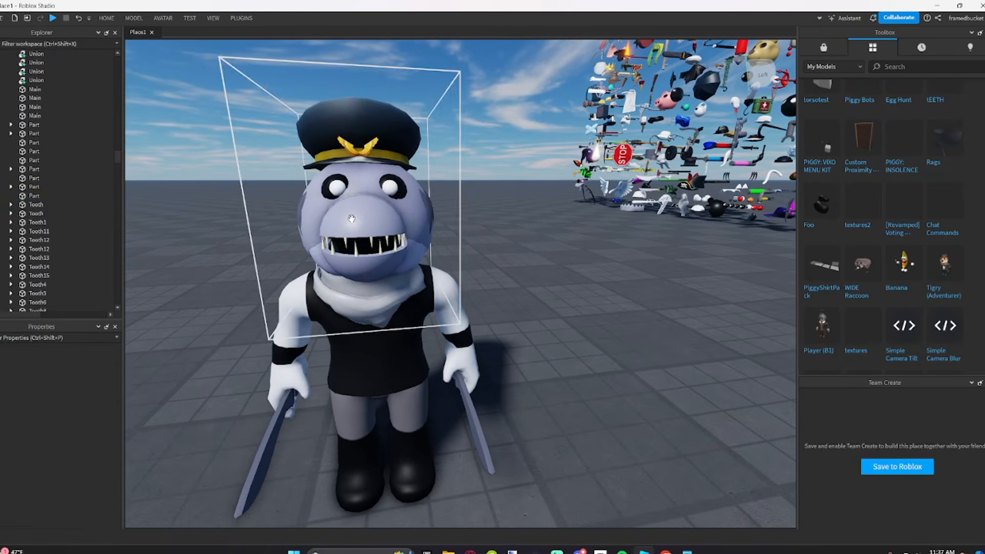
pyautogui.click(359, 231)
pyautogui.click(93, 387)
pyautogui.scroll(-2, 461, 308)
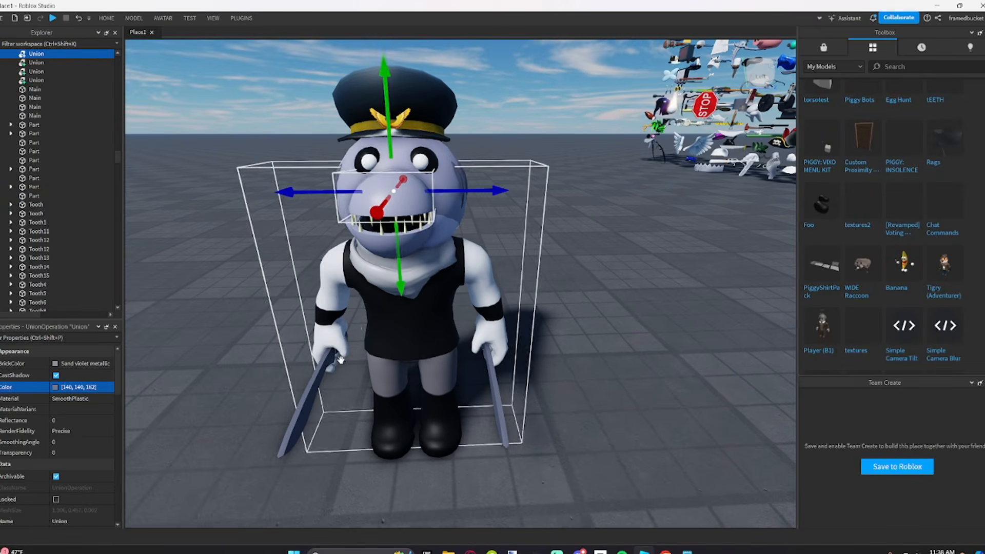
pyautogui.click(493, 328)
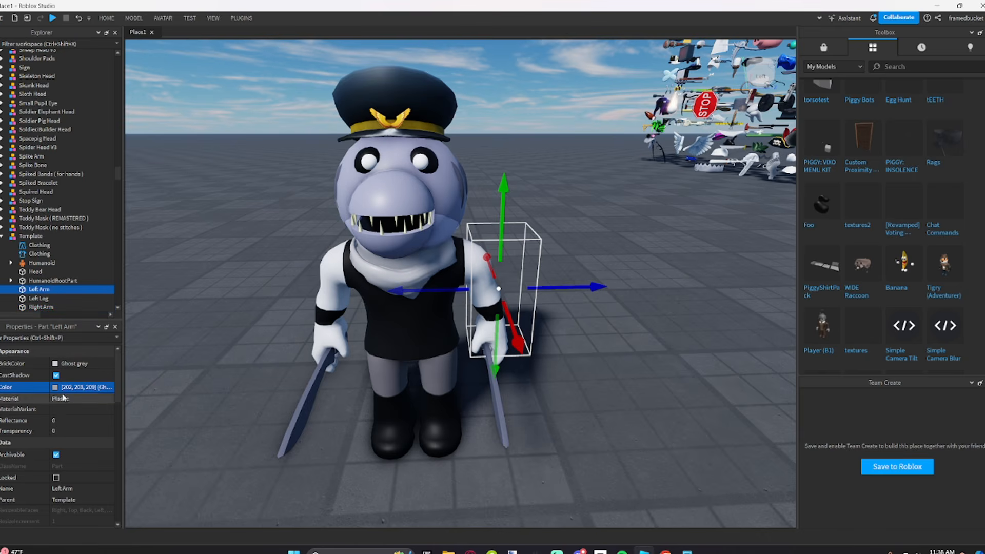
pyautogui.keyDown('ctrl'); pyautogui.click(308, 340); pyautogui.keyUp('ctrl')
pyautogui.click(80, 388)
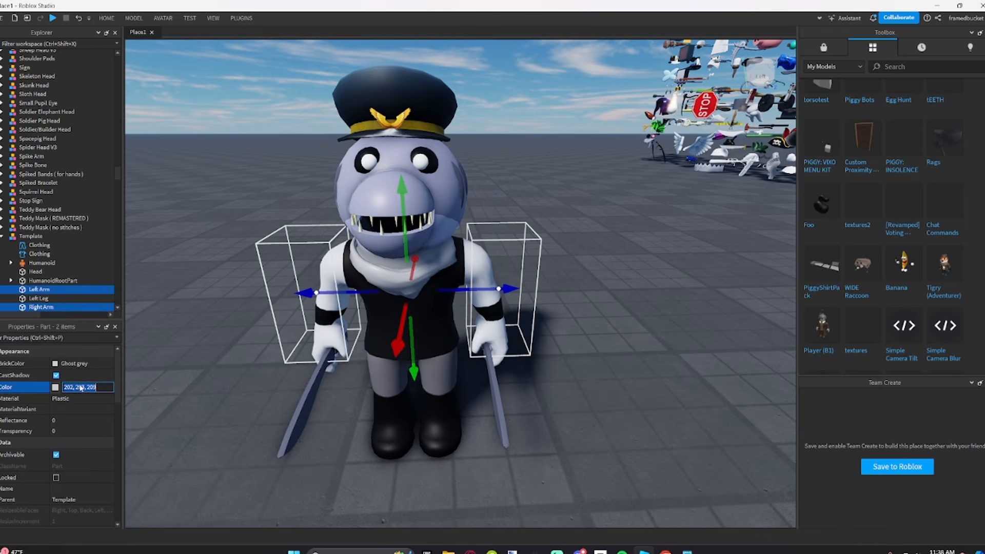
pyautogui.press('Return')
pyautogui.click(629, 372)
pyautogui.scroll(-5, 630, 371)
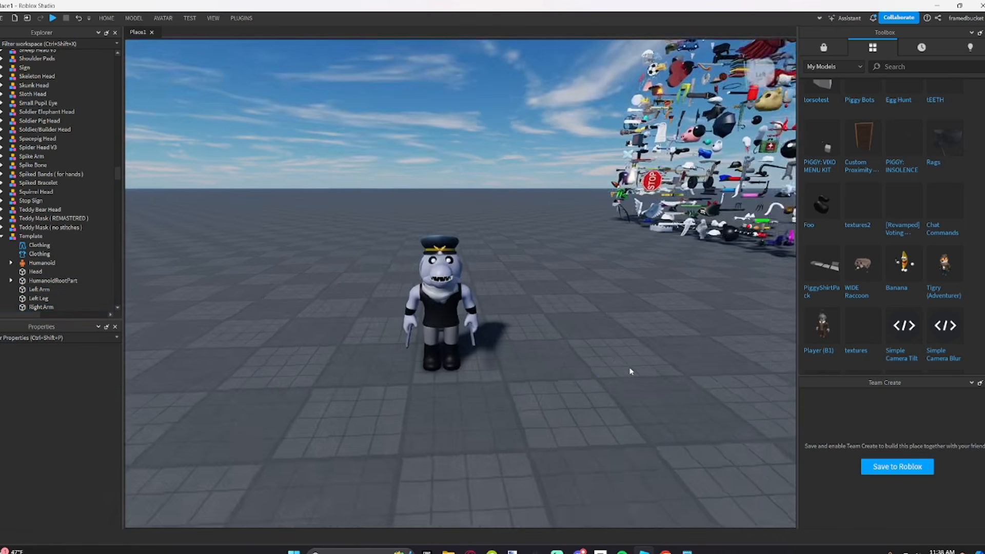
# Step: Recolor the cape around the character's neck to a dark grey-violet, 75, 74, 90, and clear the selection
pyautogui.scroll(3, 631, 372)
pyautogui.scroll(3, 631, 371)
pyautogui.click(440, 340)
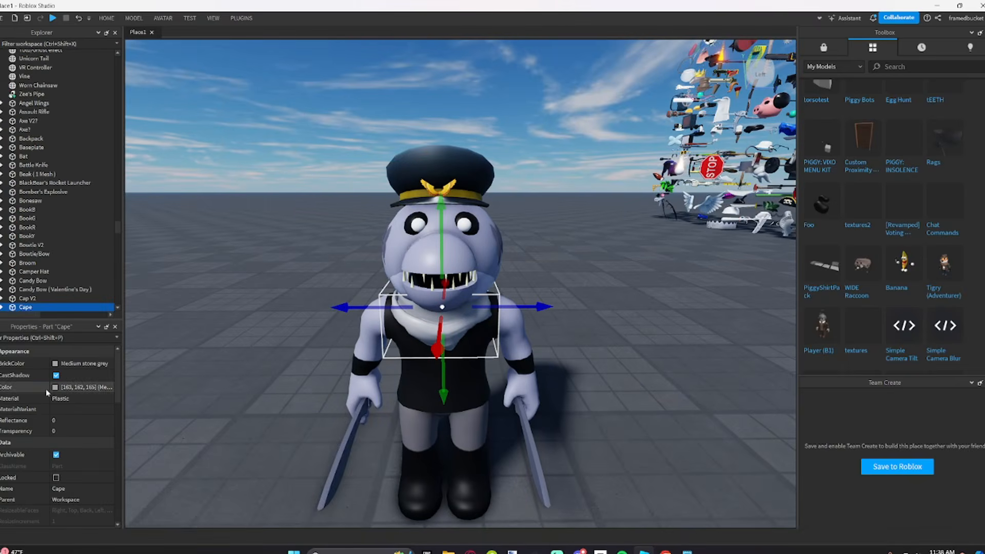
pyautogui.click(55, 390)
pyautogui.moveTo(462, 164); pyautogui.dragTo(68, 216)
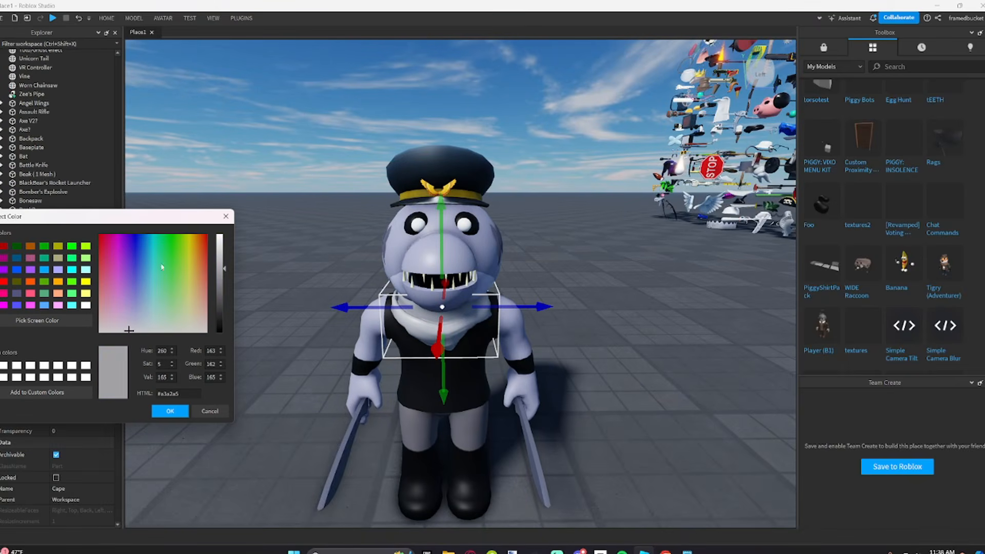
pyautogui.click(112, 310)
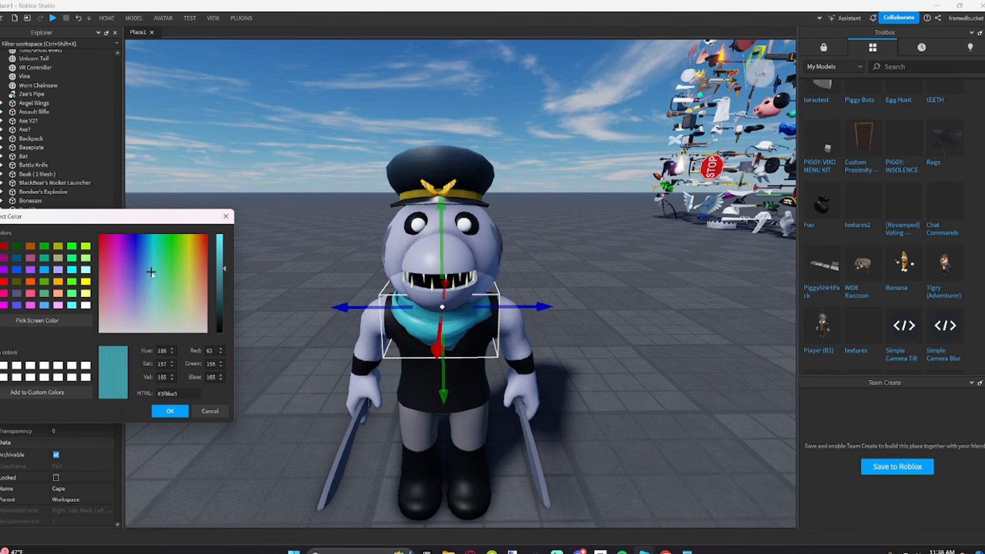
pyautogui.moveTo(151, 272); pyautogui.dragTo(136, 315)
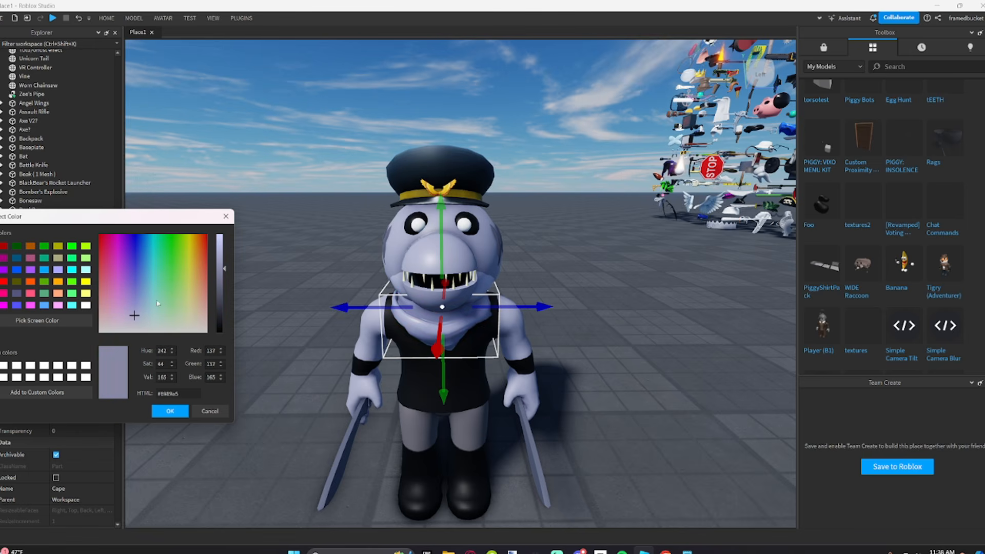
pyautogui.moveTo(223, 280); pyautogui.dragTo(225, 301)
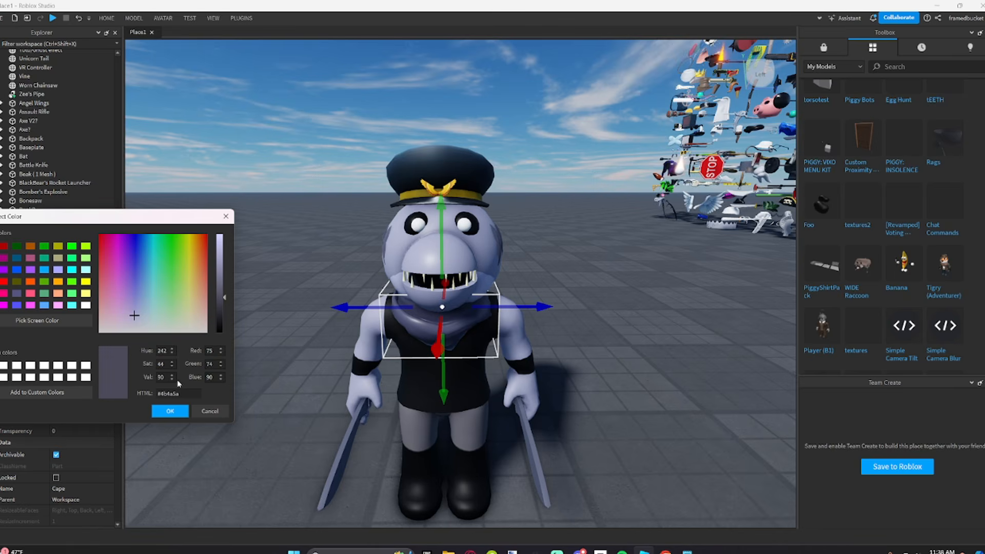
pyautogui.click(173, 412)
pyautogui.moveTo(328, 404); pyautogui.dragTo(584, 381, button='right')
pyautogui.click(584, 381)
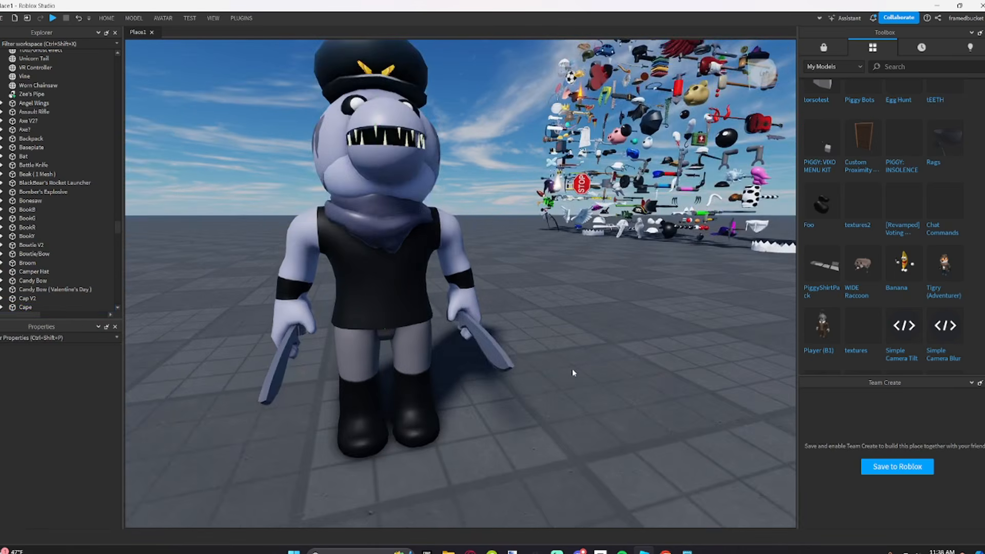
# Step: Set the color of the Template's Left Leg and Right Leg to brown, 99, 87, 77, and clear the selection
pyautogui.scroll(3, 544, 370)
pyautogui.click(451, 391)
pyautogui.keyDown('ctrl'); pyautogui.click(354, 406); pyautogui.keyUp('ctrl')
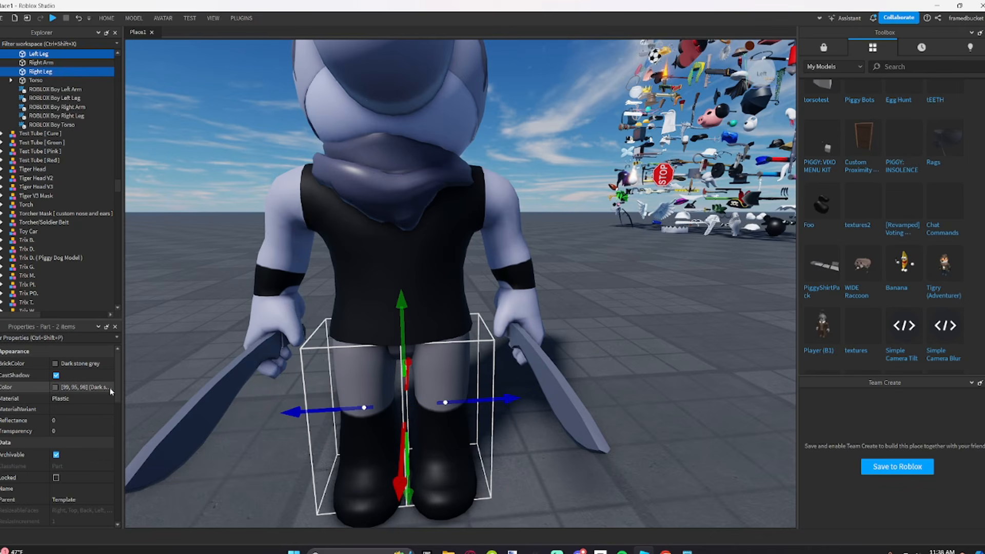
pyautogui.click(52, 388)
pyautogui.click(53, 388)
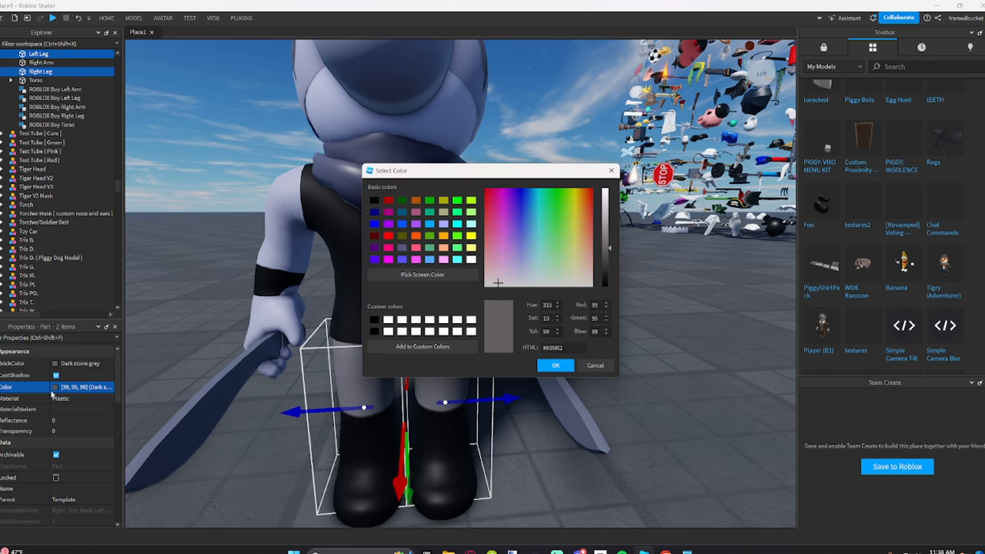
pyautogui.moveTo(419, 171); pyautogui.dragTo(611, 278)
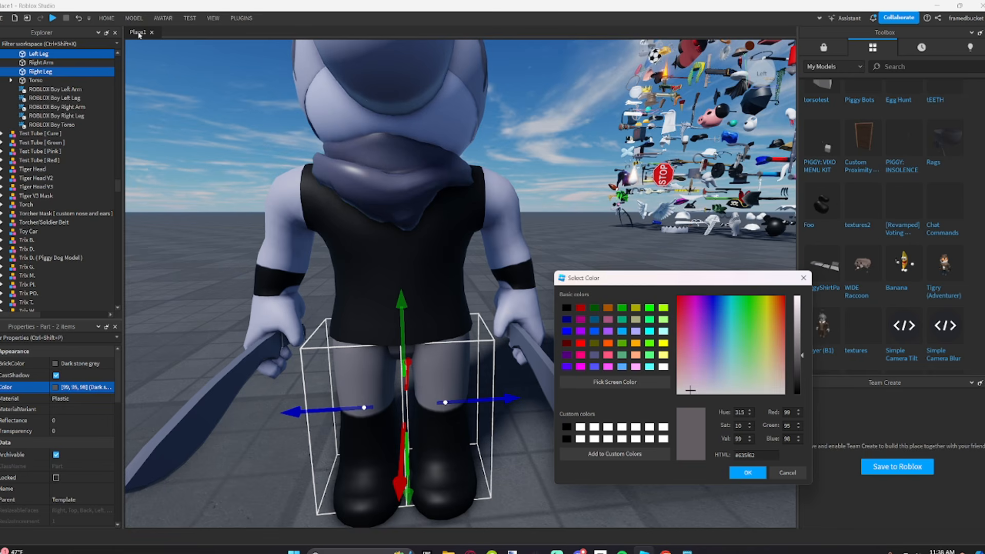
pyautogui.click(774, 354)
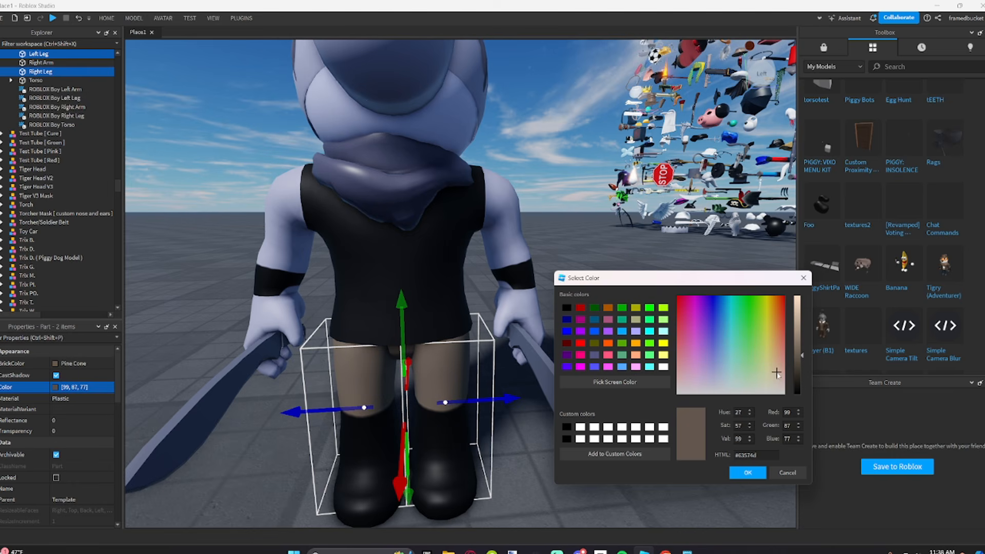
pyautogui.click(748, 473)
pyautogui.click(683, 493)
# Step: Look over the recolored character from a distance and from the front
pyautogui.scroll(-6, 683, 493)
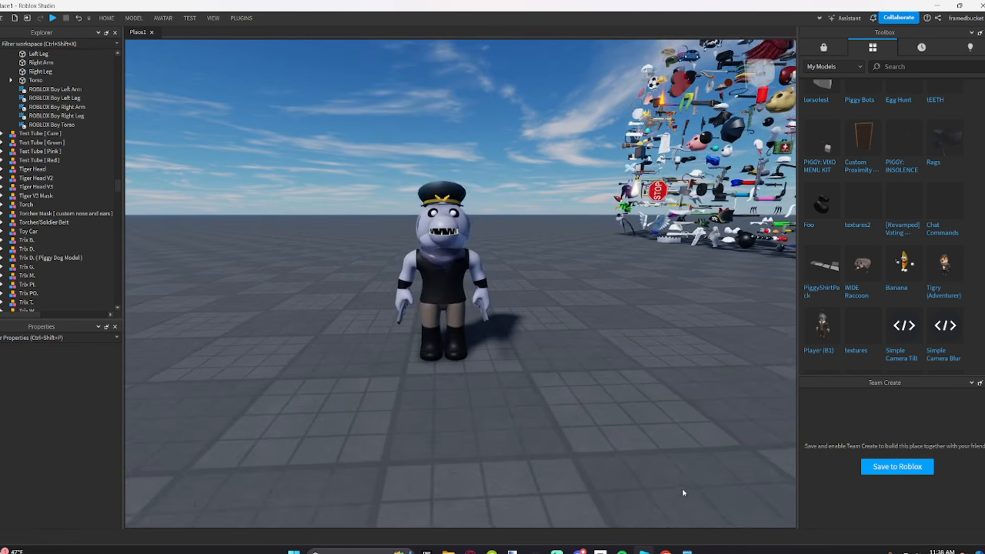
pyautogui.scroll(-4, 683, 492)
pyautogui.press('w')
pyautogui.press('a')
pyautogui.moveTo(683, 492); pyautogui.dragTo(718, 488, button='right')
pyautogui.press('d')
pyautogui.press('s')
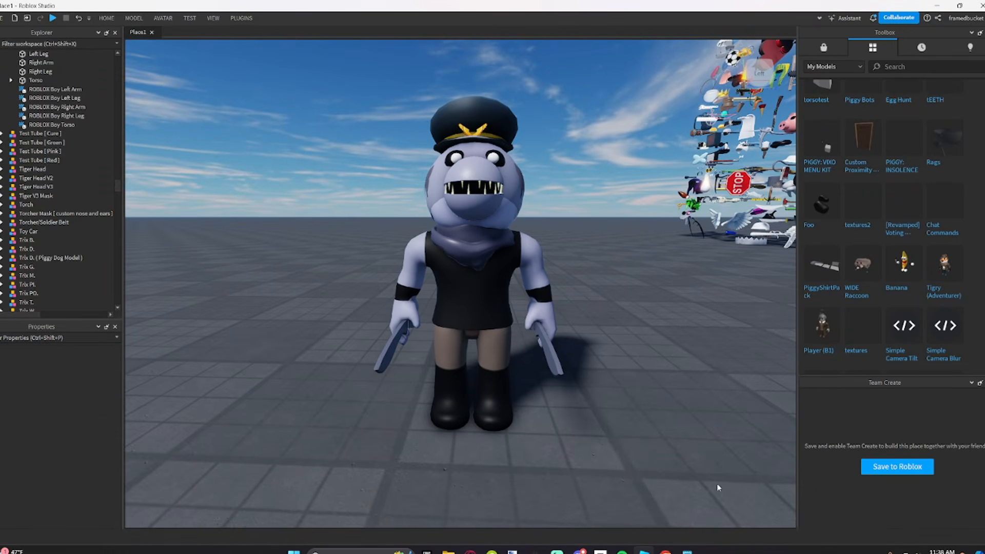
# Step: Select the machete in the character's right hand and search the Toolbox images for "blood"
pyautogui.press('a')
pyautogui.press('w')
pyautogui.moveTo(624, 337); pyautogui.dragTo(624, 333, button='right')
pyautogui.click(446, 414)
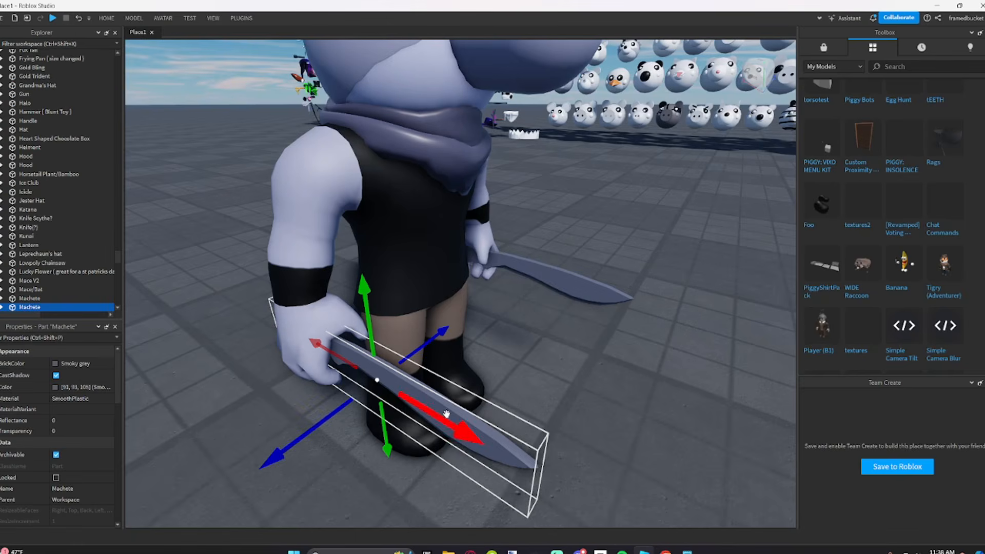
pyautogui.click(823, 47)
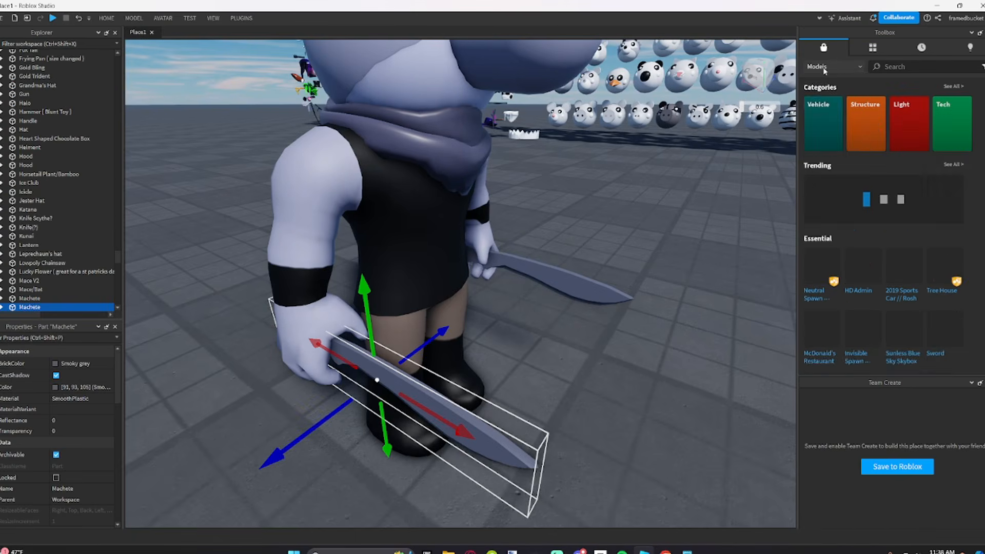
pyautogui.click(831, 67)
pyautogui.click(817, 116)
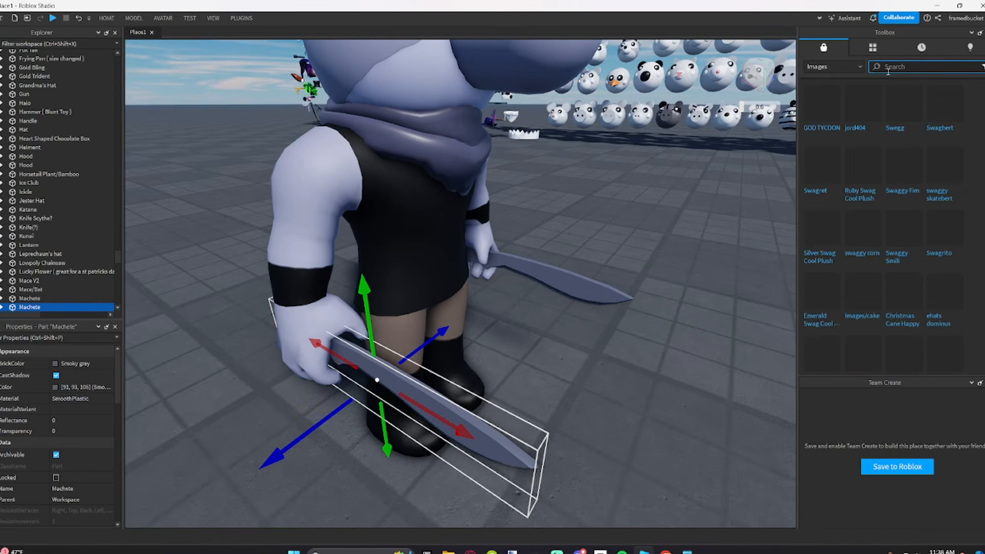
pyautogui.click(891, 67)
pyautogui.write('blood')
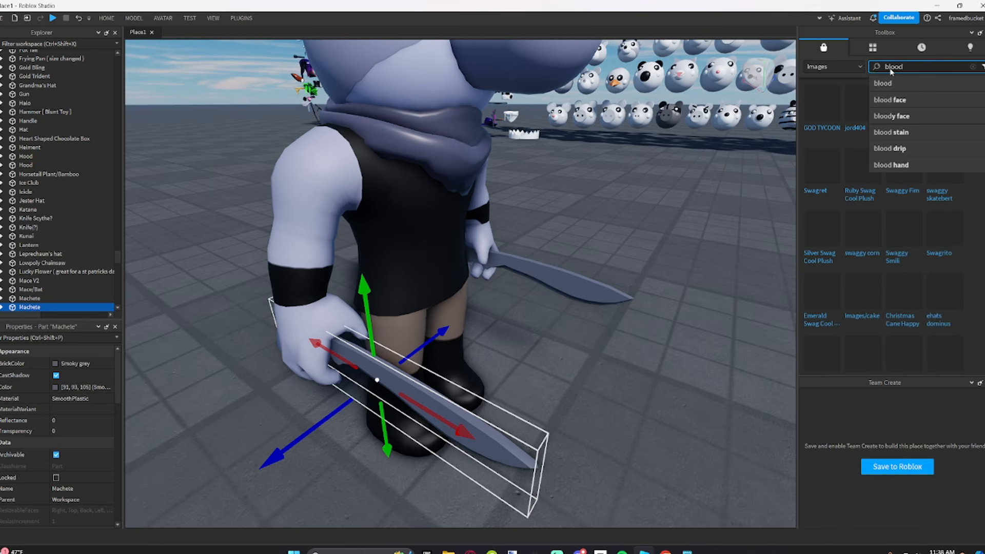
pyautogui.press('Return')
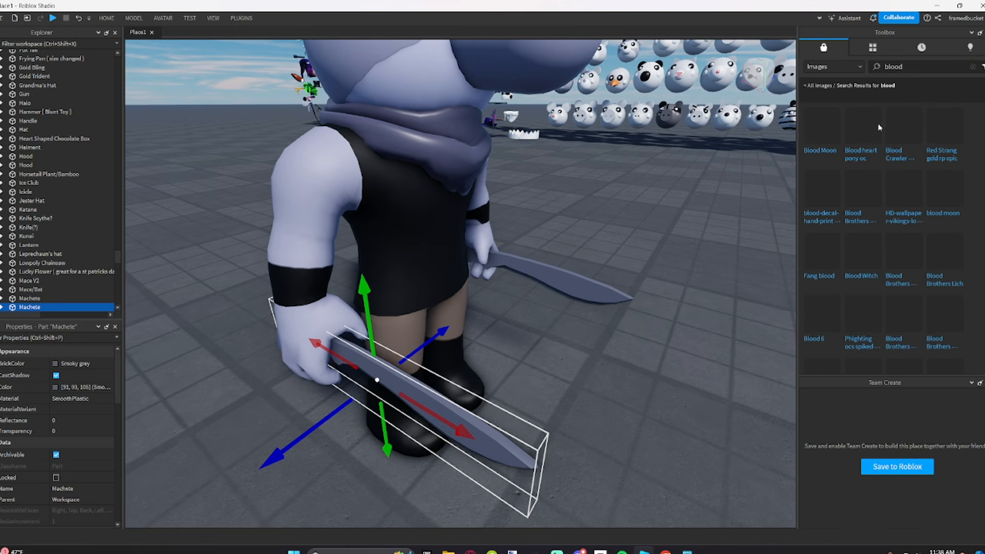
# Step: Include unverified creators in the image results and search for "blood texture"
pyautogui.click(983, 67)
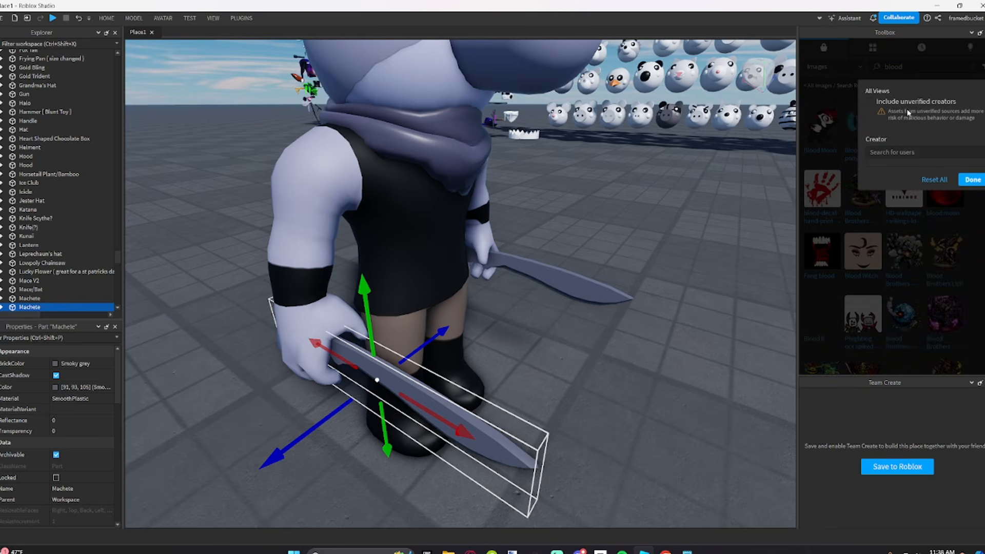
pyautogui.click(970, 180)
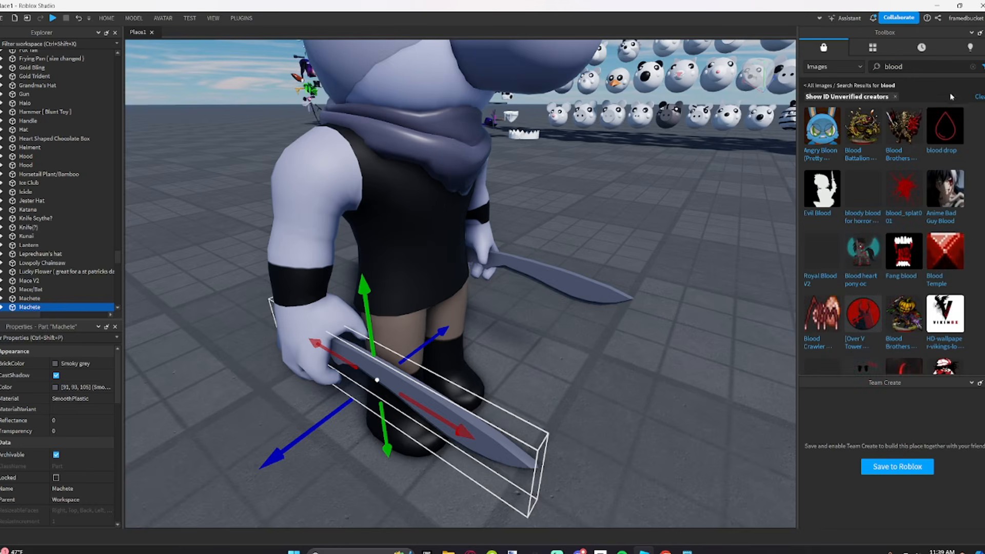
pyautogui.click(923, 69)
pyautogui.write('textu')
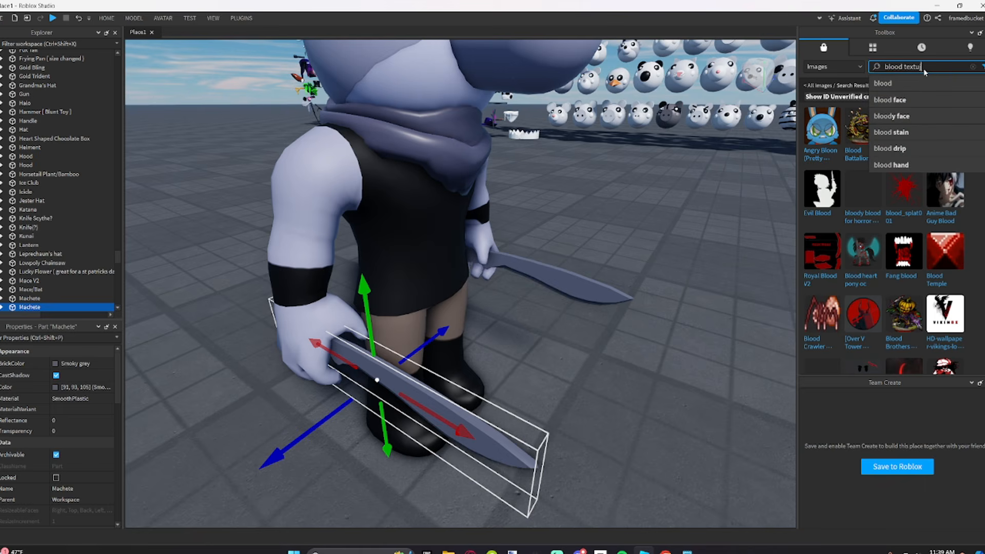
pyautogui.write('re')
pyautogui.press('Return')
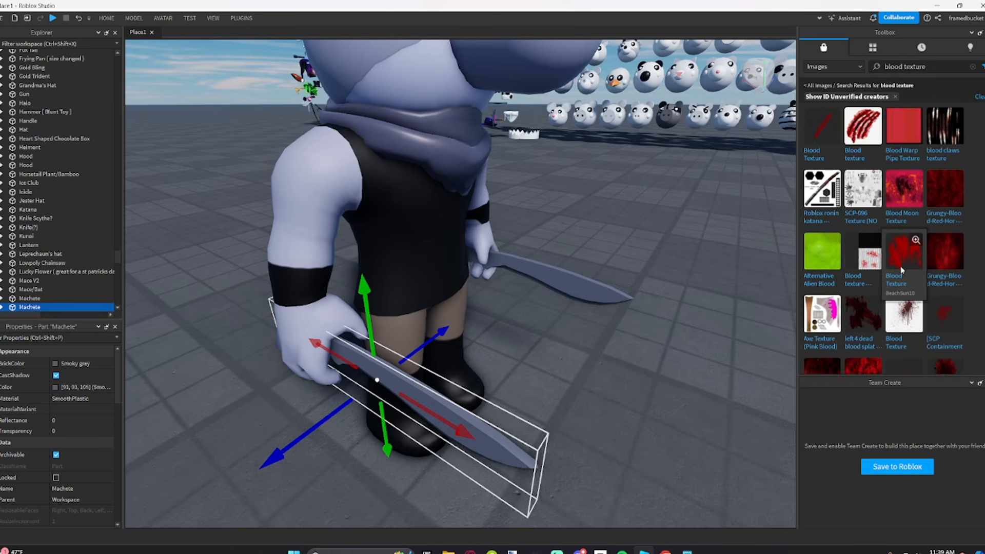
# Step: Apply a red-spattered Blood Texture image as a decal to the machete in the character's right hand
pyautogui.moveTo(343, 343); pyautogui.dragTo(343, 344)
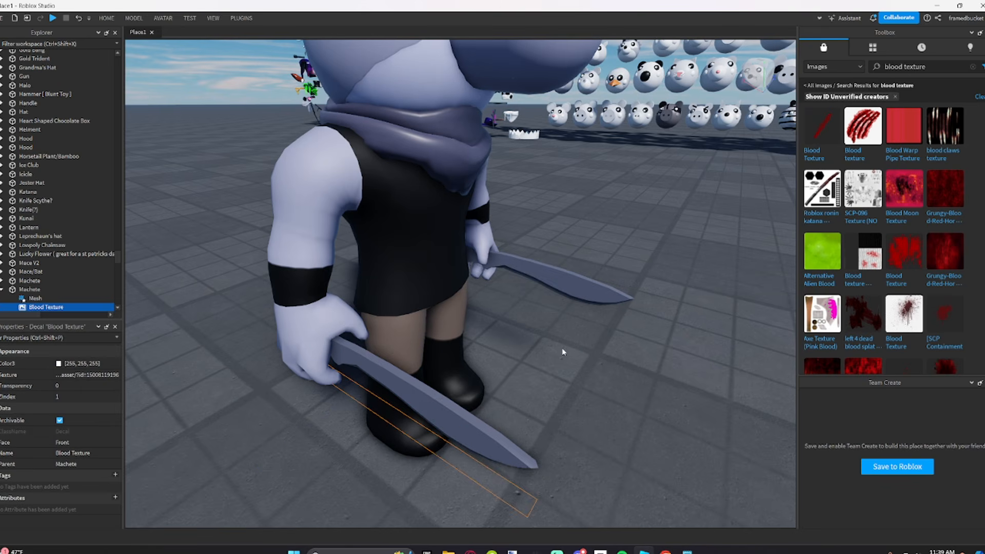
pyautogui.moveTo(539, 346); pyautogui.dragTo(542, 337, button='right')
pyautogui.press('d')
pyautogui.press('a')
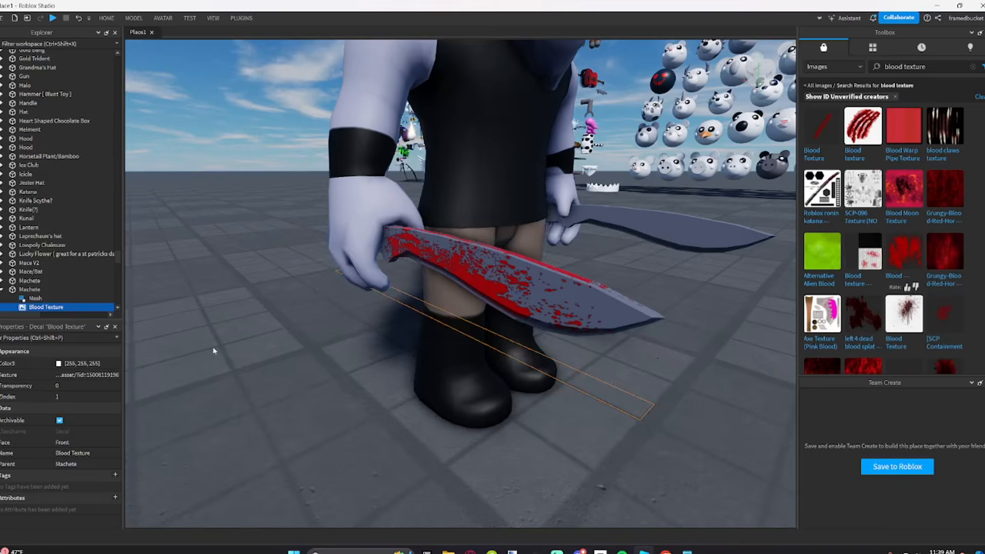
# Step: Tint the machete's Blood Texture decal dark pink by setting its Color3 to 136, 74, 120
pyautogui.click(61, 364)
pyautogui.moveTo(420, 176); pyautogui.dragTo(86, 245)
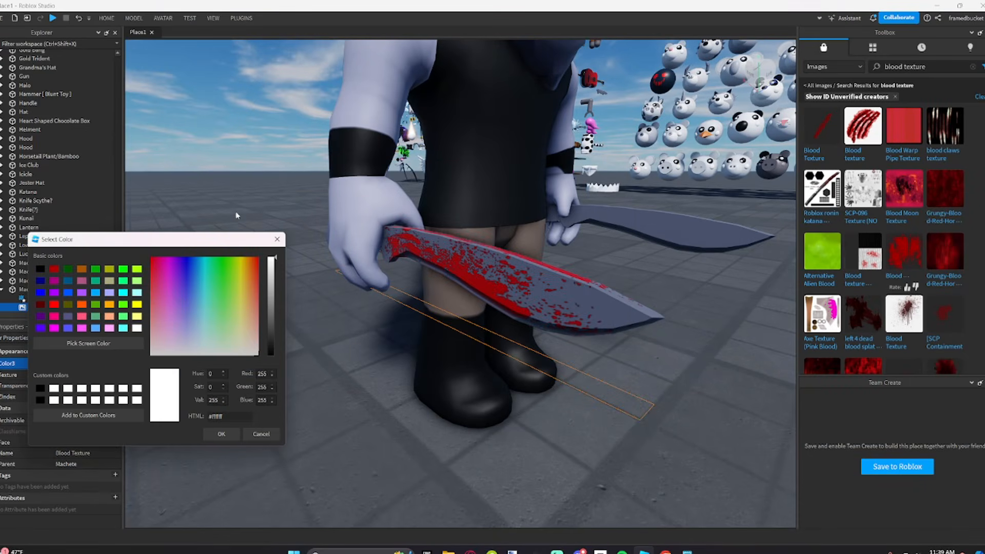
pyautogui.moveTo(276, 271); pyautogui.dragTo(275, 280)
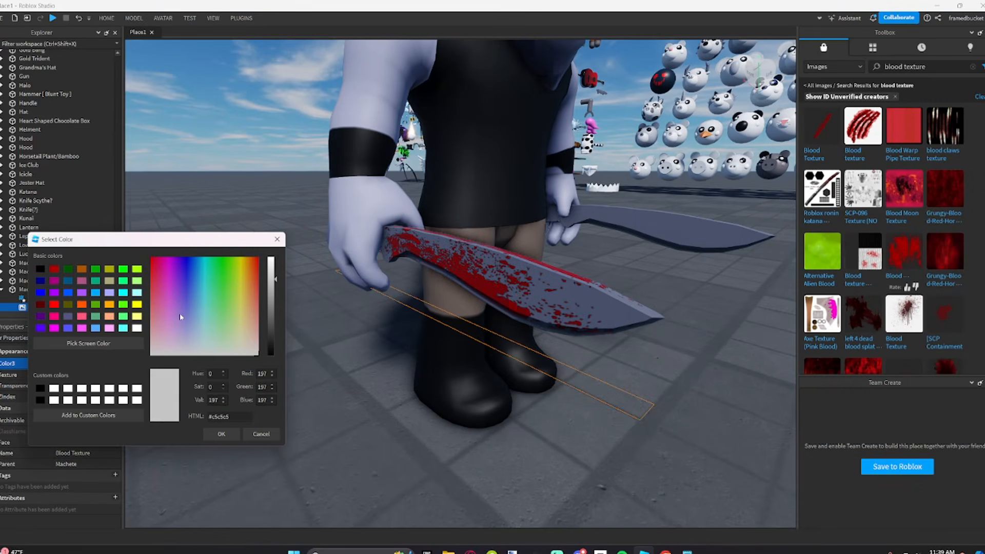
pyautogui.moveTo(180, 315); pyautogui.dragTo(156, 313)
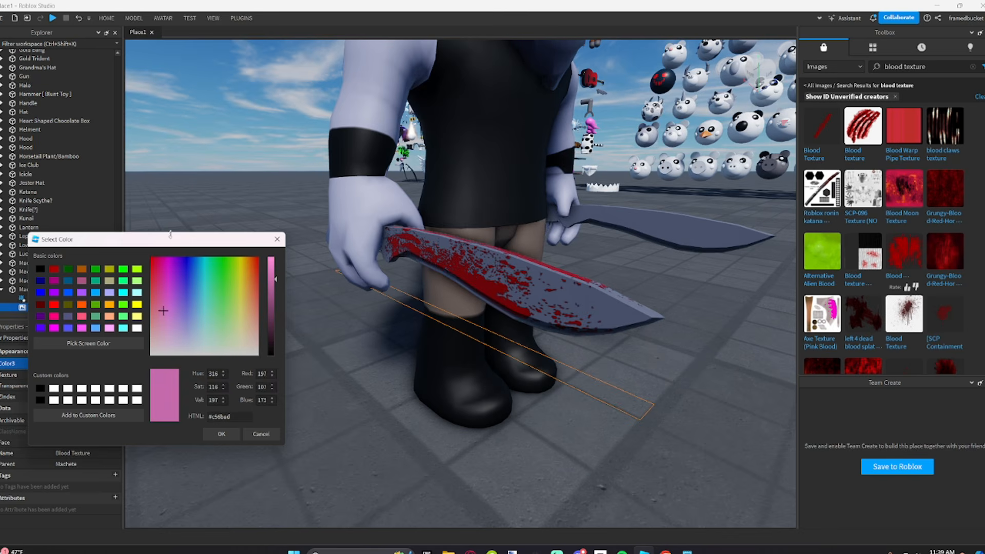
pyautogui.moveTo(173, 244); pyautogui.dragTo(231, 185)
pyautogui.moveTo(333, 224); pyautogui.dragTo(334, 246)
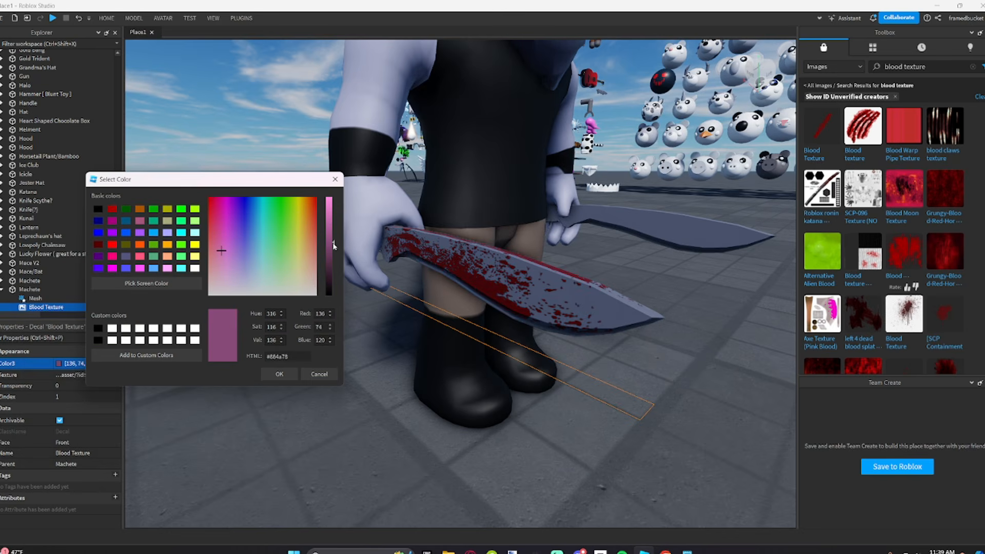
pyautogui.click(276, 375)
# Step: Set the Blood Texture decal's transparency to 0.9
pyautogui.click(82, 389)
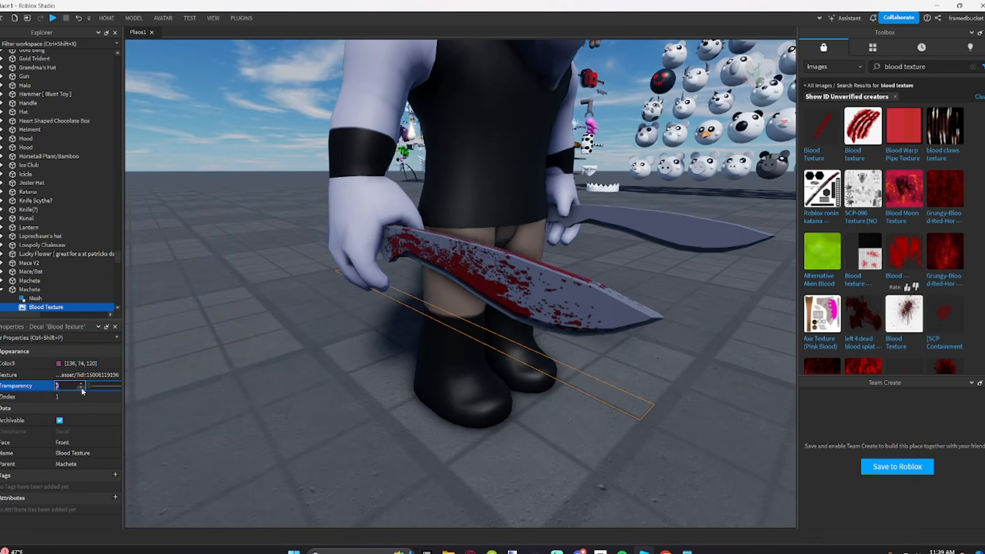
pyautogui.moveTo(92, 390); pyautogui.dragTo(118, 387)
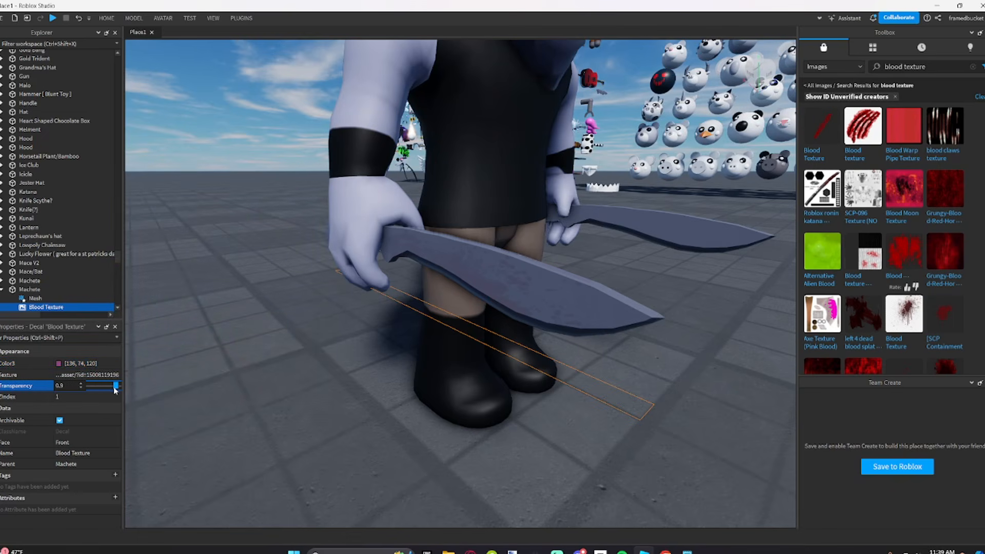
pyautogui.press('d')
pyautogui.moveTo(359, 380); pyautogui.dragTo(359, 380, button='right')
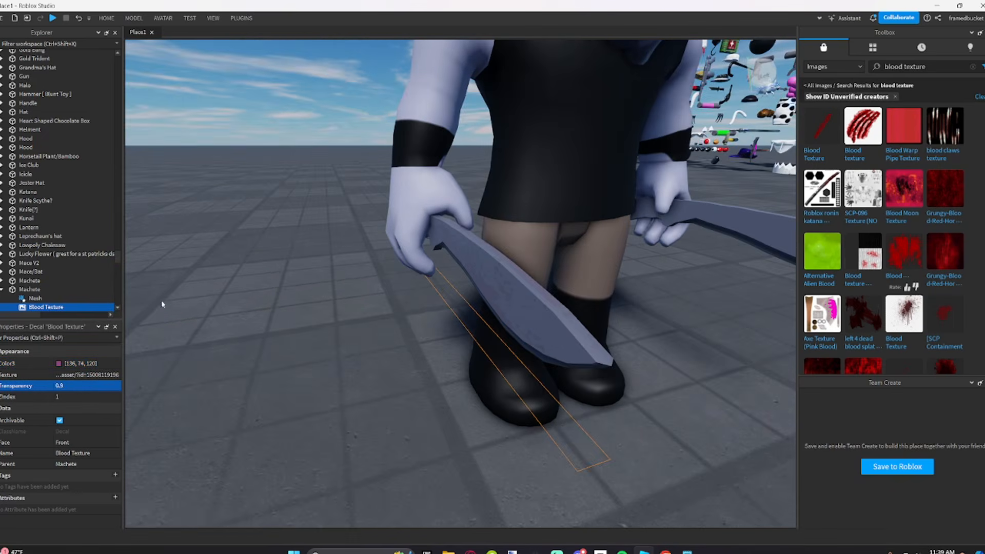
# Step: Copy the Blood Texture decal onto the machete in the character's left hand and clear the selection
pyautogui.click(34, 300)
pyautogui.click(34, 308)
pyautogui.moveTo(282, 301); pyautogui.dragTo(281, 301, button='right')
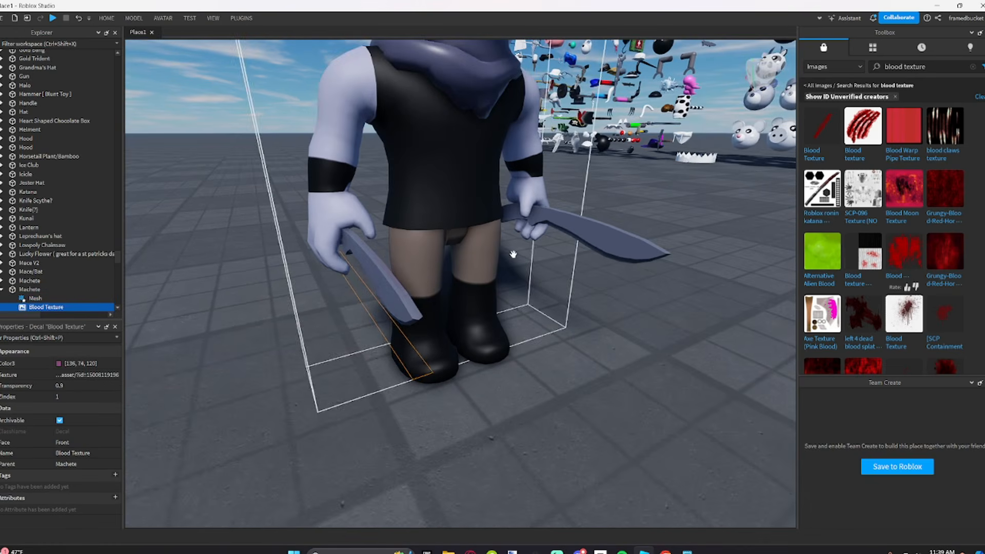
pyautogui.hotkey('ctrl', 'shift', 'v')
pyautogui.click(560, 336)
pyautogui.scroll(-5, 561, 337)
pyautogui.press('d')
pyautogui.moveTo(529, 334); pyautogui.dragTo(530, 336, button='right')
pyautogui.press('w')
pyautogui.press('a')
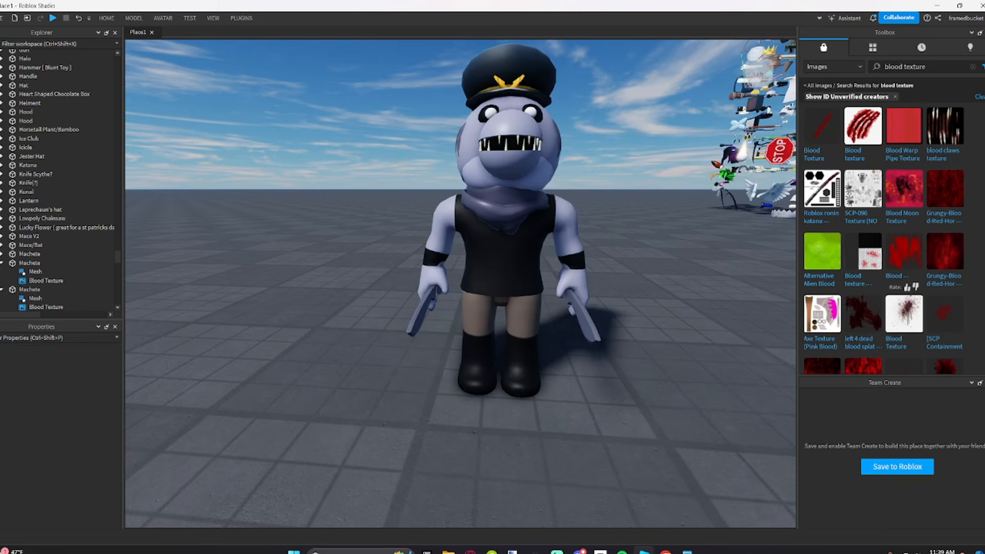
# Step: Collapse the two expanded Machete entries in the object tree and clear the selection
pyautogui.click(1, 263)
pyautogui.click(2, 272)
pyautogui.click(718, 209)
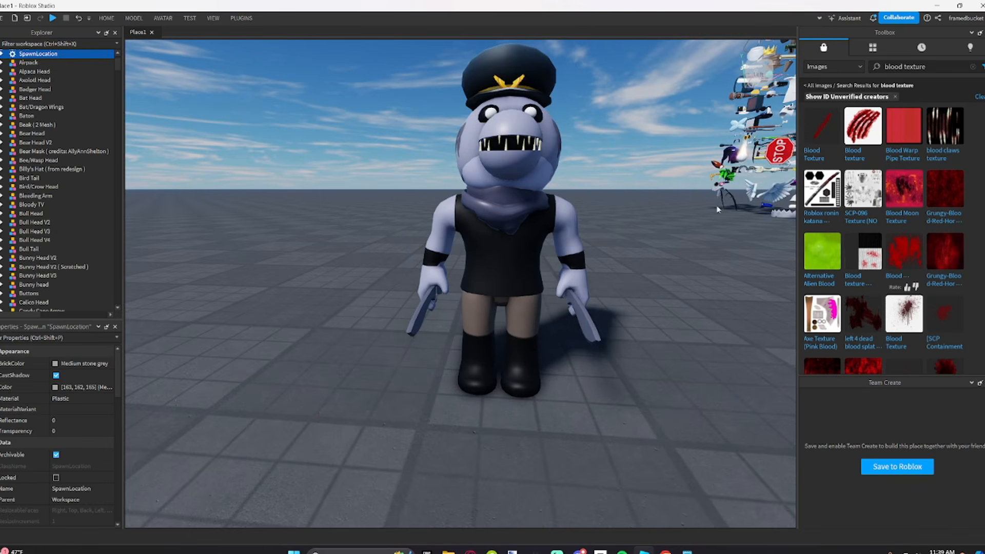
pyautogui.click(586, 334)
pyautogui.scroll(-5, 594, 356)
pyautogui.click(587, 423)
# Step: Select the whole character with its head, cape, hat and both machetes and group everything into one model
pyautogui.press('d')
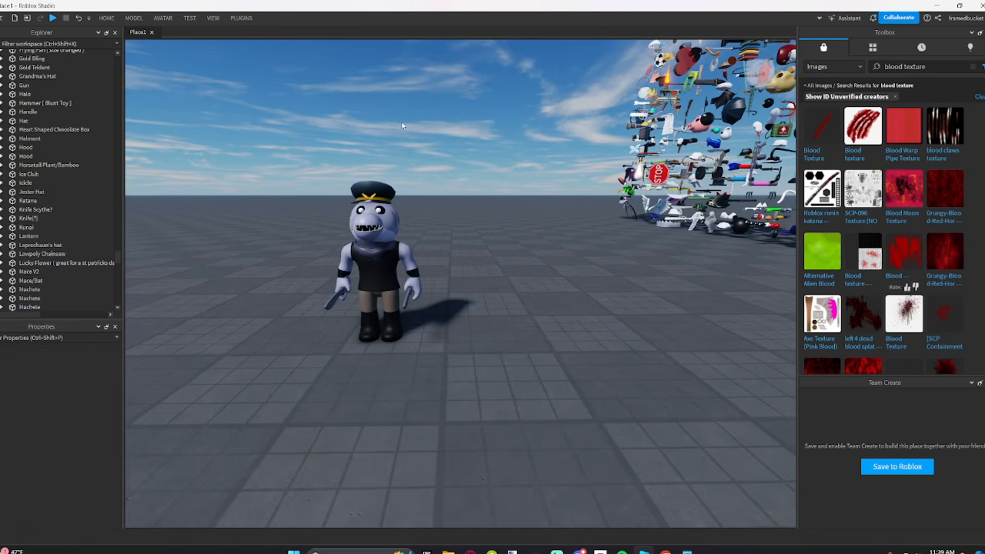
pyautogui.press('a')
pyautogui.click(434, 246)
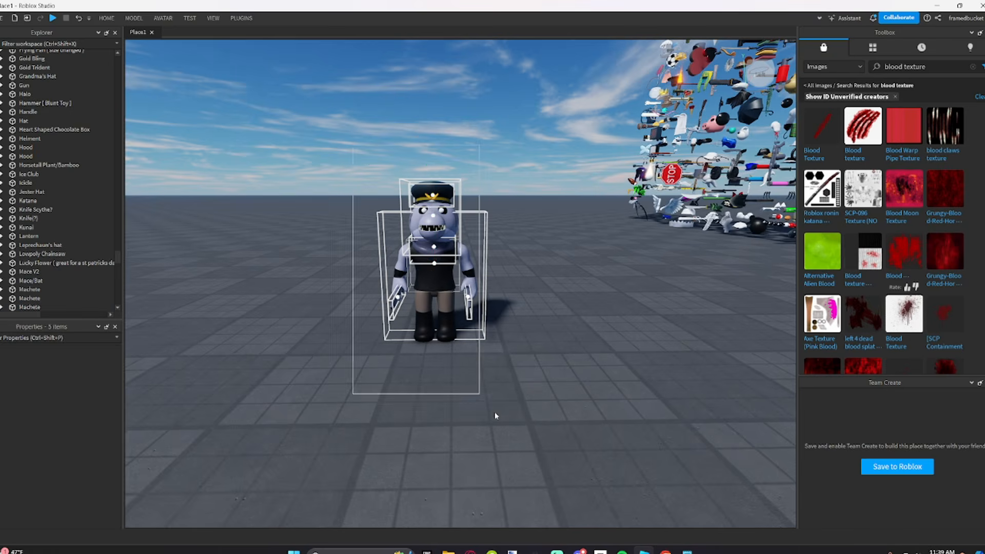
pyautogui.click(578, 358)
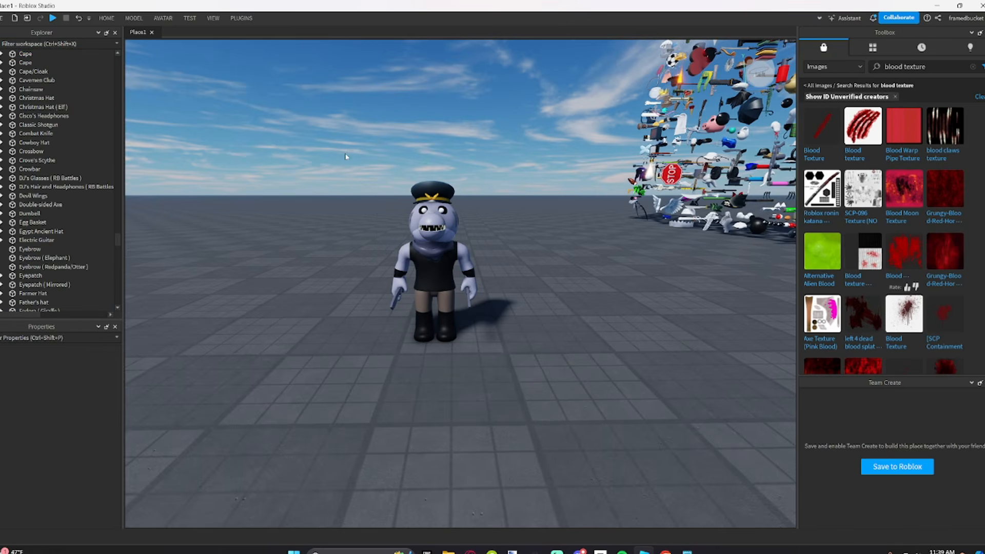
pyautogui.moveTo(406, 227); pyautogui.dragTo(541, 352)
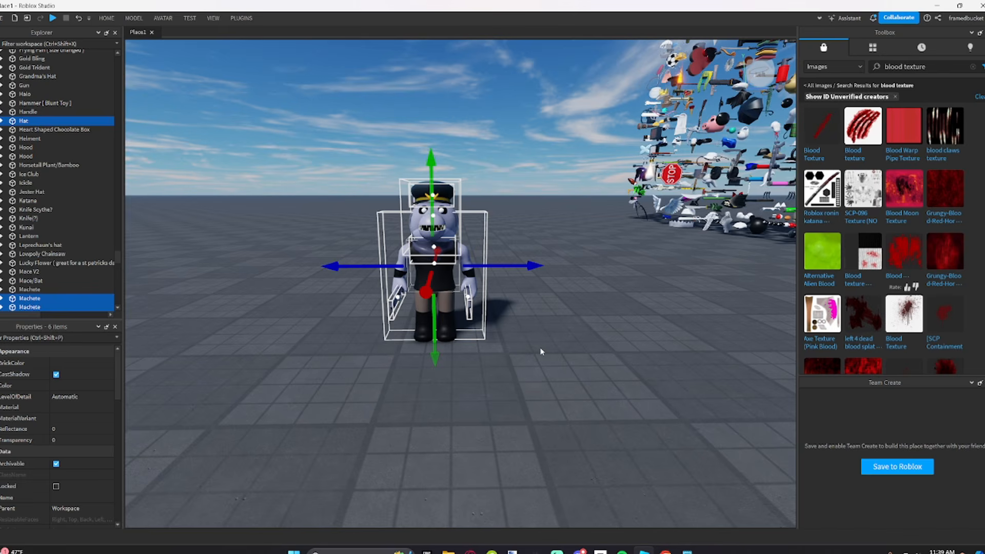
pyautogui.hotkey('ctrl', 'g')
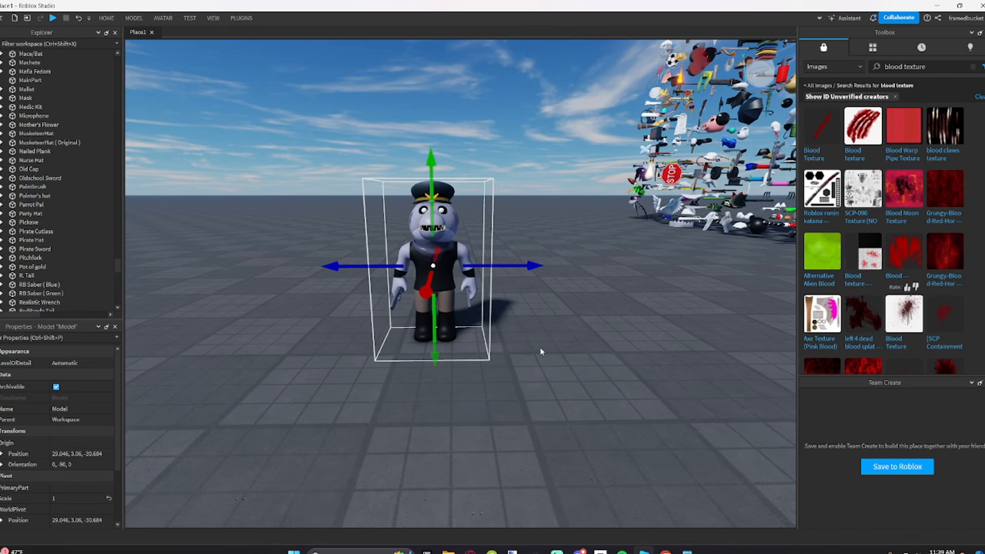
# Step: Find the newly grouped Model in the object tree and expand it to list its contents
pyautogui.scroll(5, 66, 132)
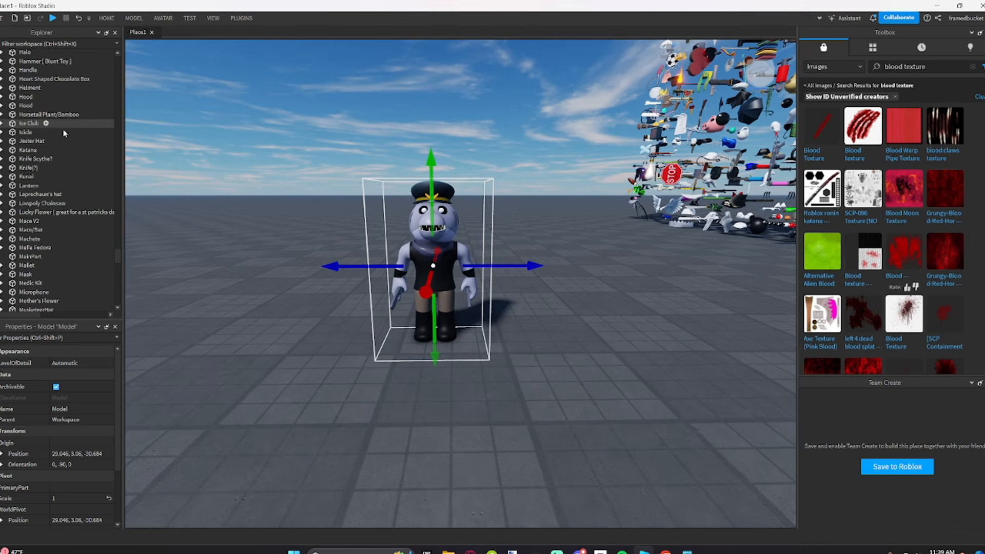
pyautogui.click(183, 260)
pyautogui.moveTo(424, 323); pyautogui.dragTo(432, 371)
pyautogui.scroll(3, 15, 122)
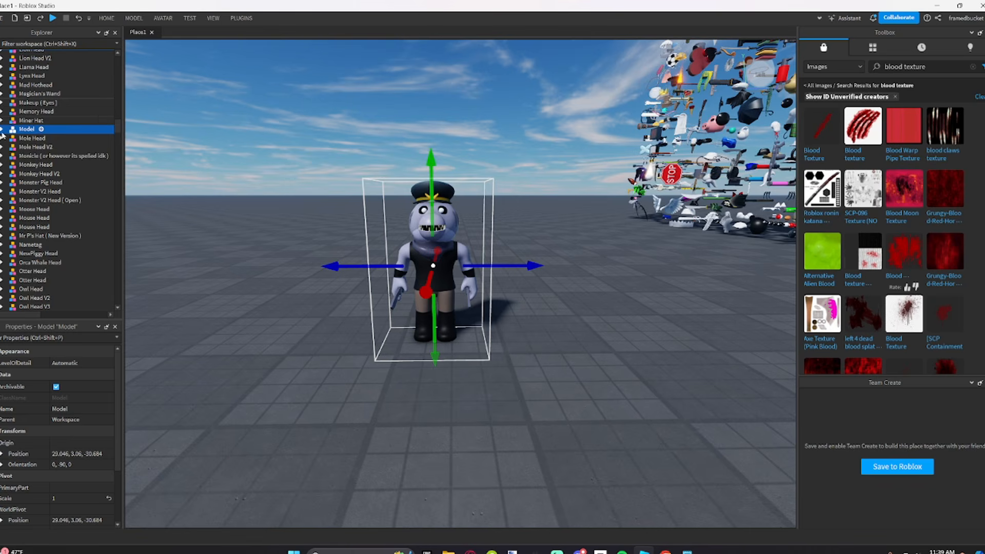
pyautogui.click(3, 129)
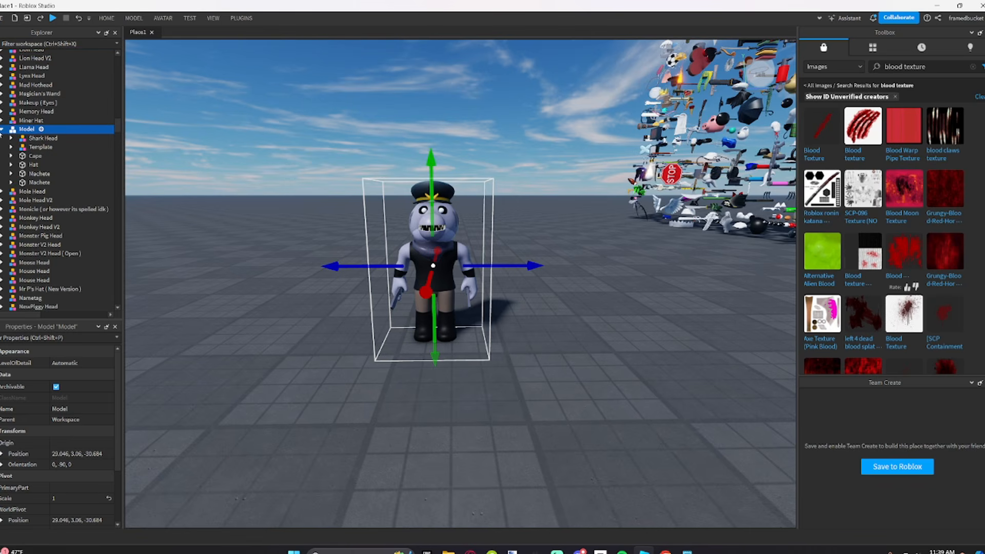
# Step: Check the Shark Head, Template, Machete, Hat and Cape entries inside the grouped model and expand Template
pyautogui.click(37, 138)
pyautogui.click(34, 146)
pyautogui.press('f')
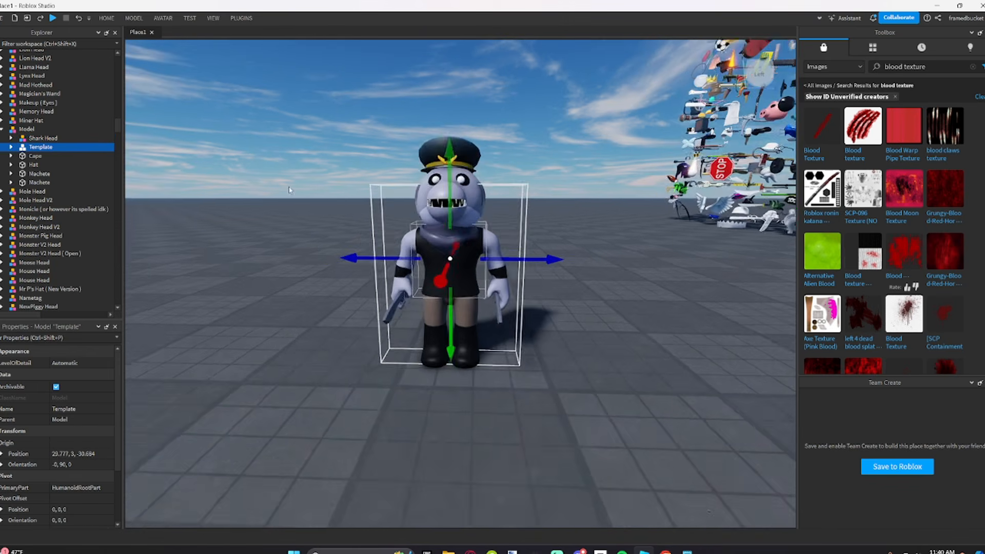
pyautogui.click(38, 173)
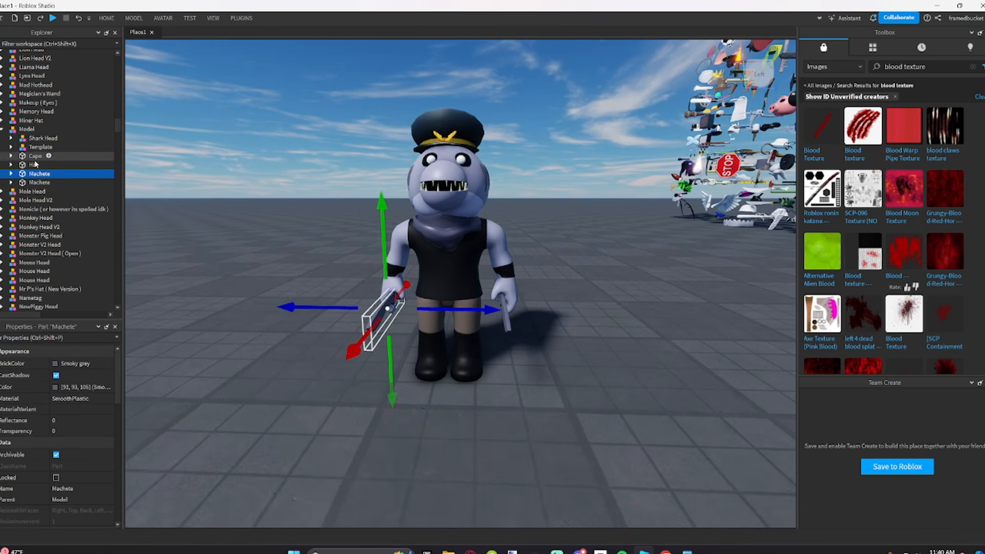
pyautogui.click(34, 164)
pyautogui.click(35, 155)
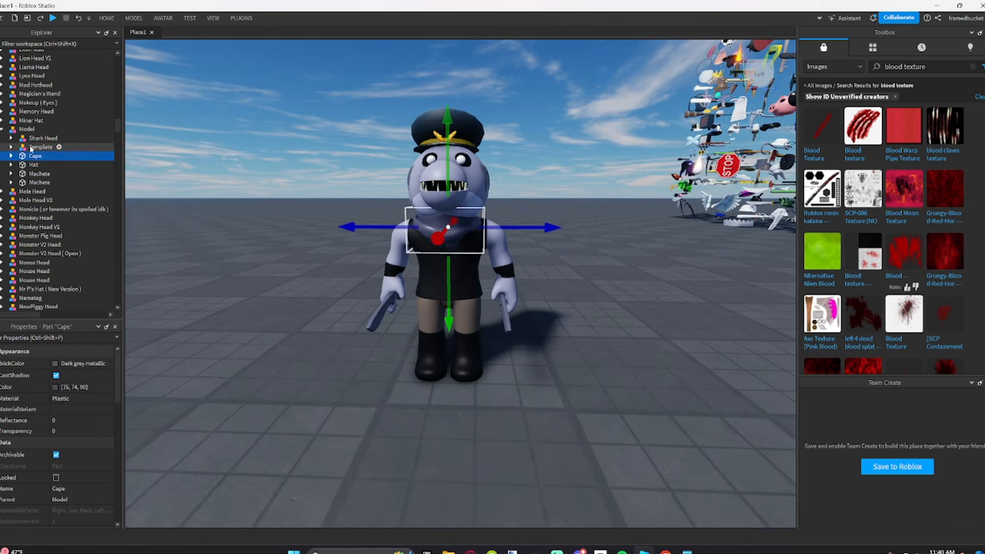
pyautogui.click(35, 146)
pyautogui.click(11, 146)
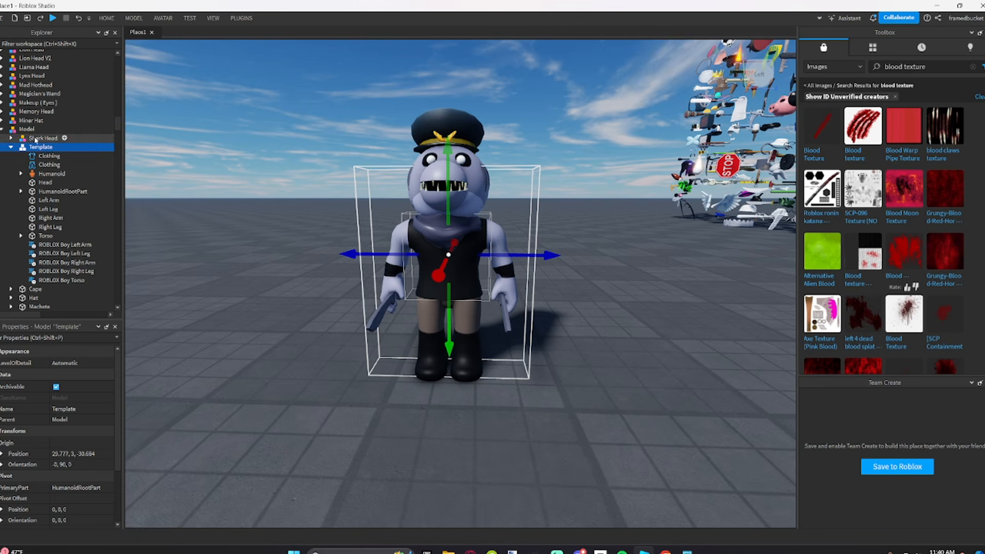
# Step: Expand the Shark Head group and examine its unions, parts and teeth together with a close view of the head
pyautogui.click(37, 138)
pyautogui.click(11, 138)
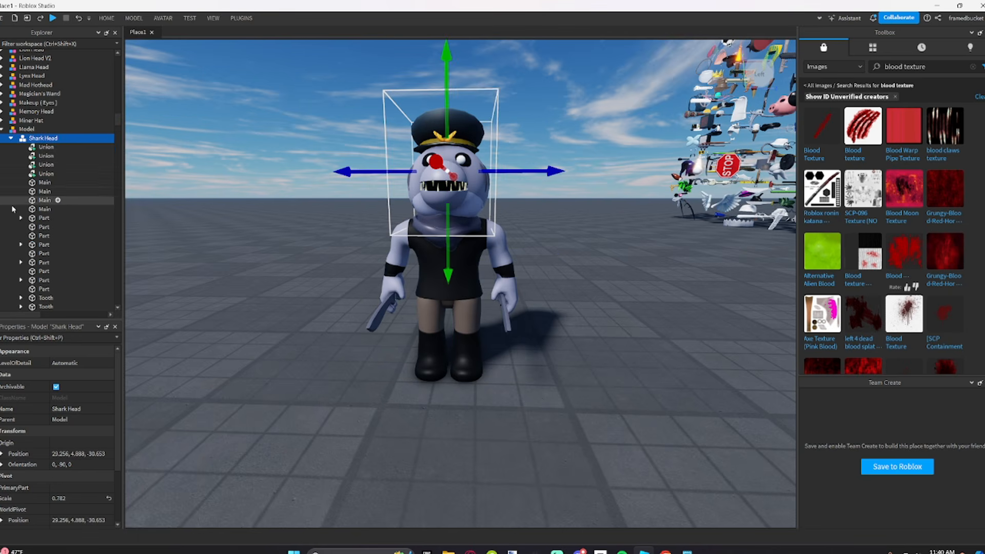
pyautogui.scroll(-8, 32, 218)
pyautogui.scroll(8, 32, 218)
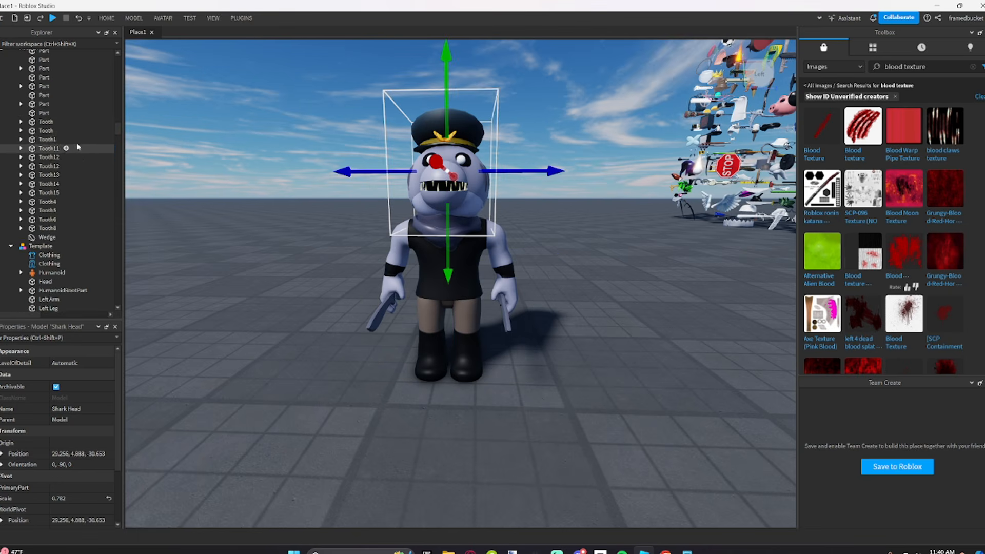
pyautogui.press('f')
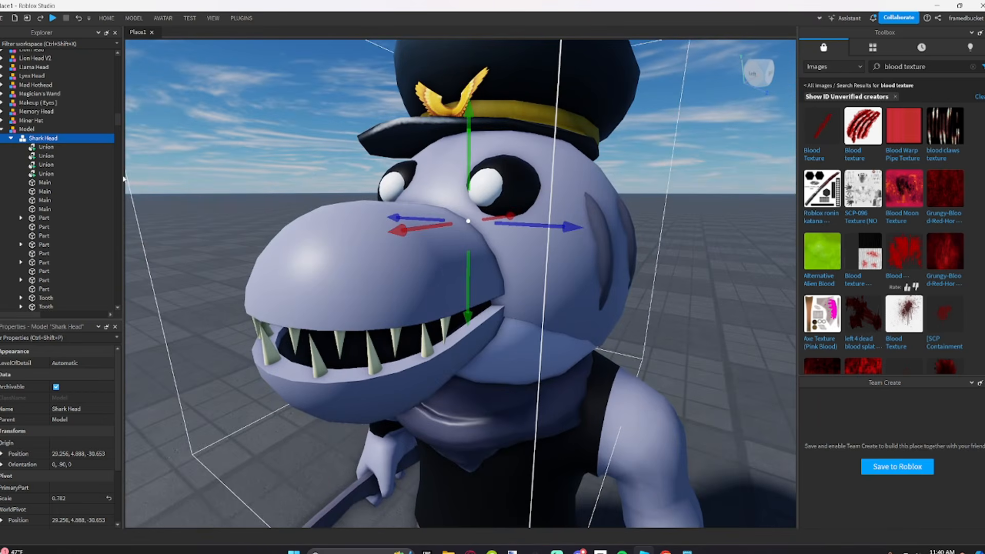
pyautogui.moveTo(506, 310); pyautogui.dragTo(490, 297, button='right')
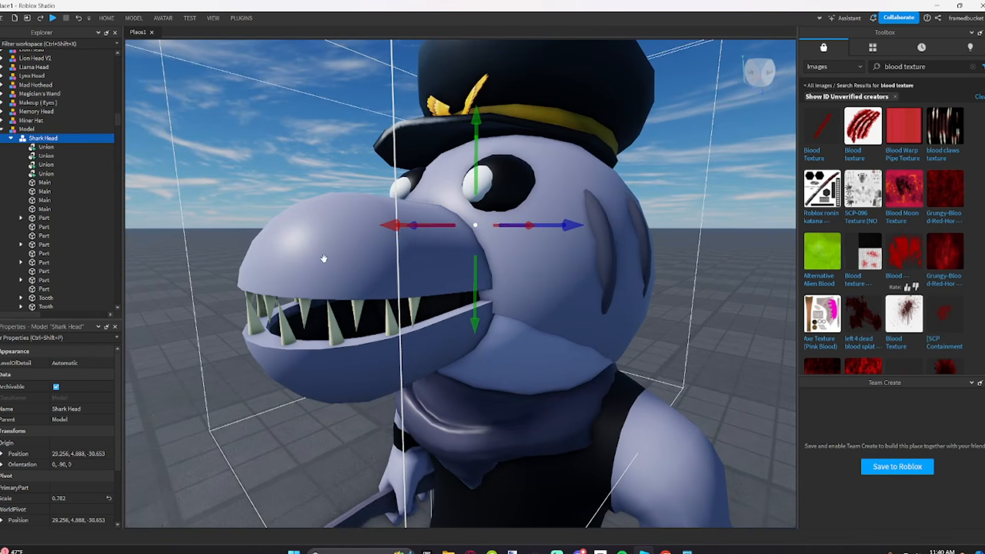
# Step: Rename the upper snout union in Shark Head as TopSnout
pyautogui.click(42, 148)
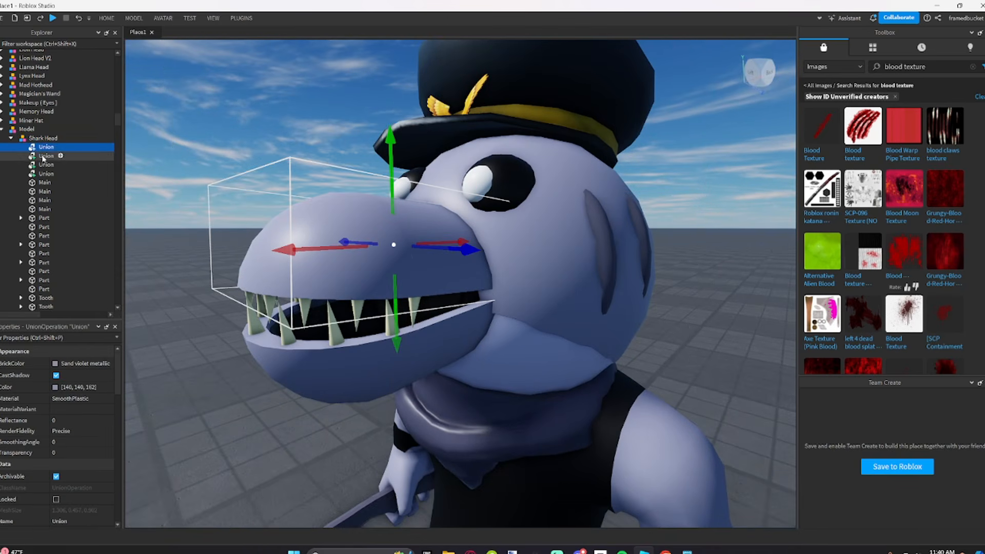
pyautogui.rightClick(41, 149)
pyautogui.click(75, 215)
pyautogui.write('tOP')
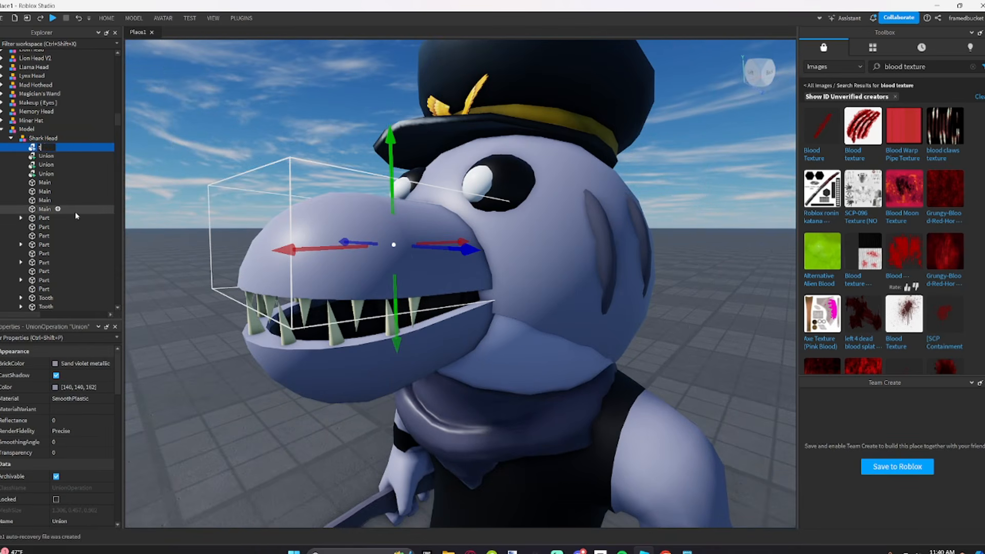
pyautogui.press('BackSpace')
pyautogui.press('BackSpace')
pyautogui.press('BackSpace')
pyautogui.write('TopSn')
# Step: Rename the lower snout union as BottomSnout and the round head union as Main
pyautogui.rightClick(42, 156)
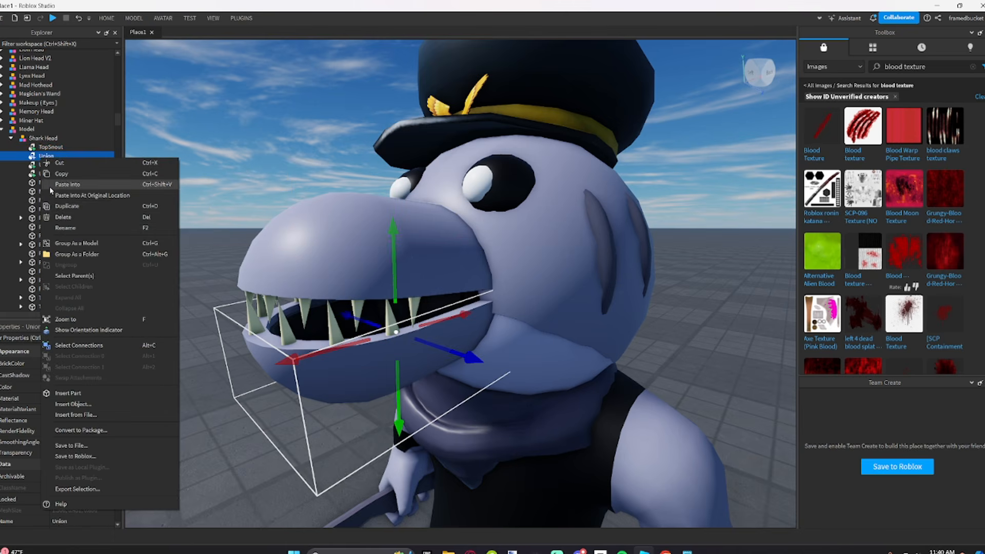
pyautogui.click(63, 229)
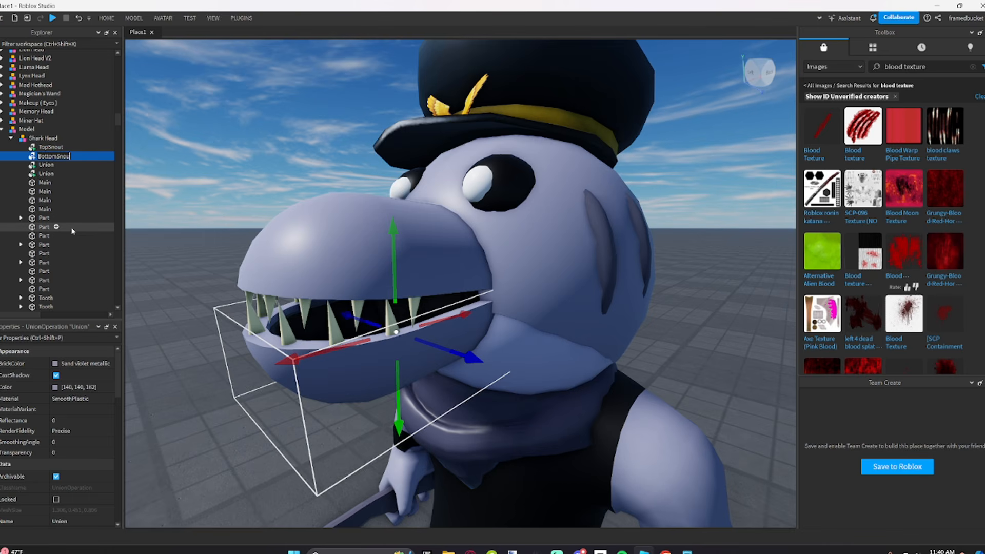
pyautogui.click(47, 164)
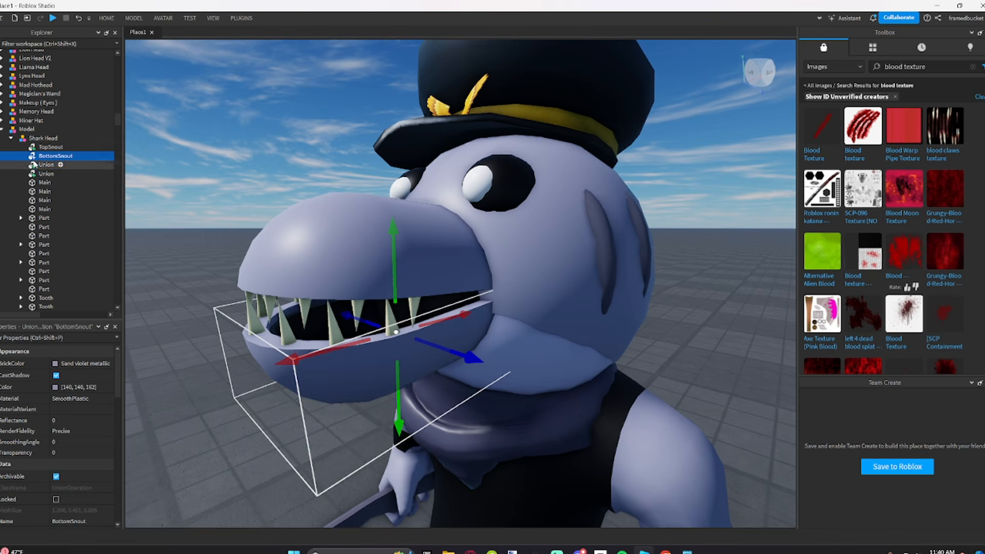
pyautogui.moveTo(531, 263); pyautogui.dragTo(278, 216)
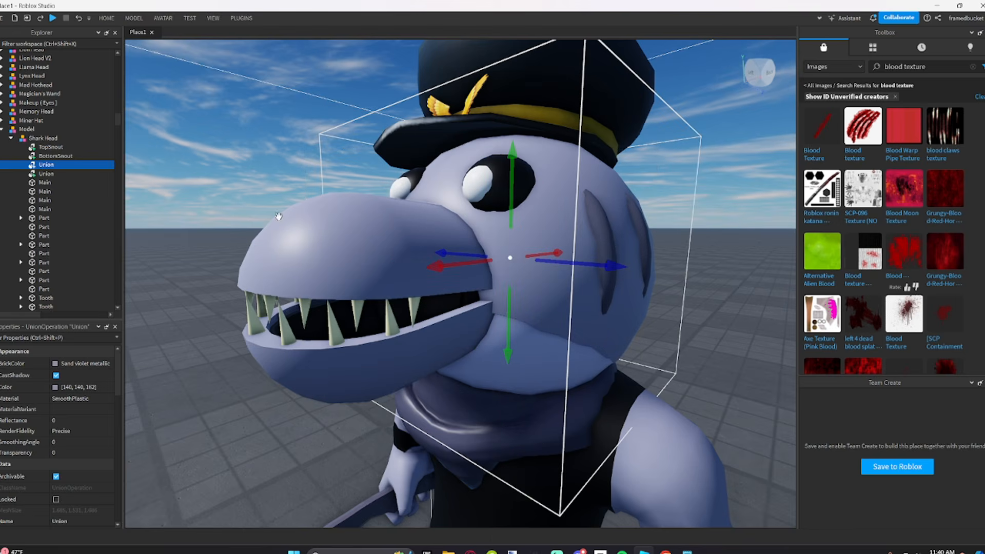
pyautogui.rightClick(29, 169)
pyautogui.click(43, 230)
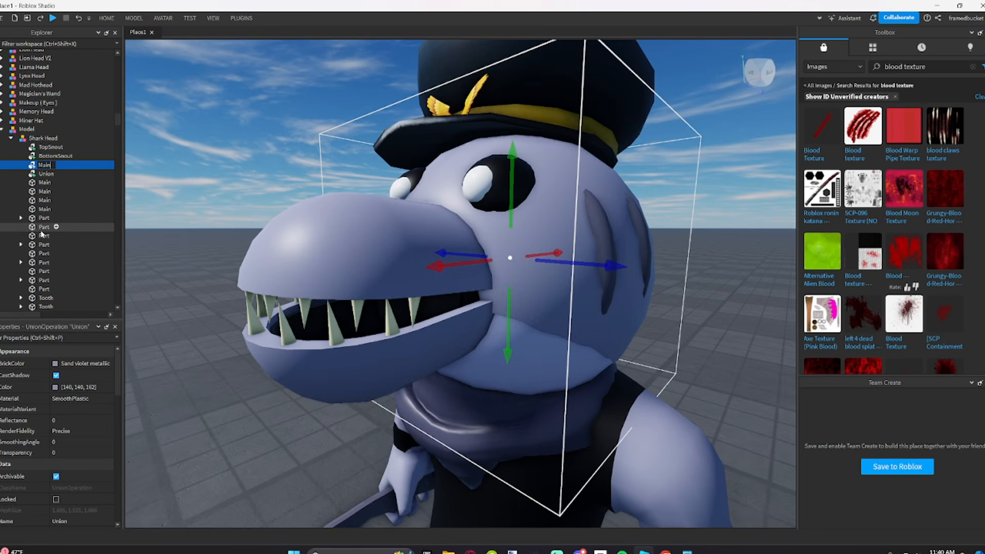
# Step: Pull the first black Main part out of the mouth to identify it, and undo the move
pyautogui.click(42, 174)
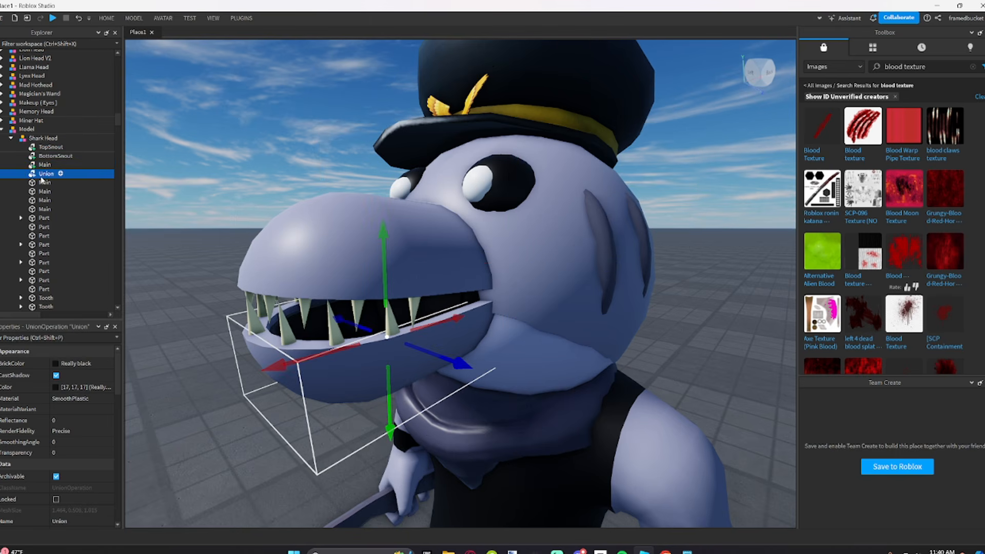
pyautogui.rightClick(38, 182)
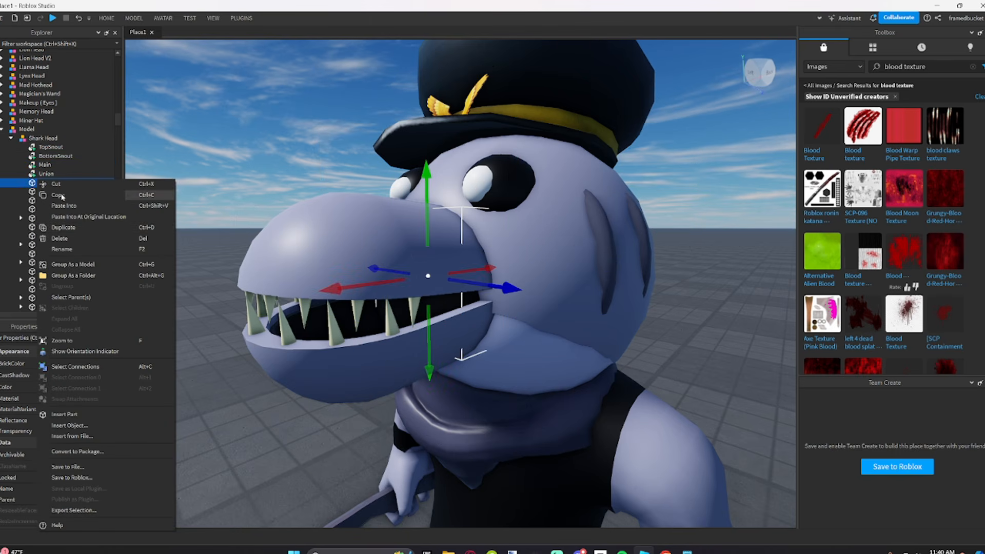
pyautogui.moveTo(239, 199); pyautogui.dragTo(229, 208, button='right')
pyautogui.moveTo(339, 289); pyautogui.dragTo(141, 320)
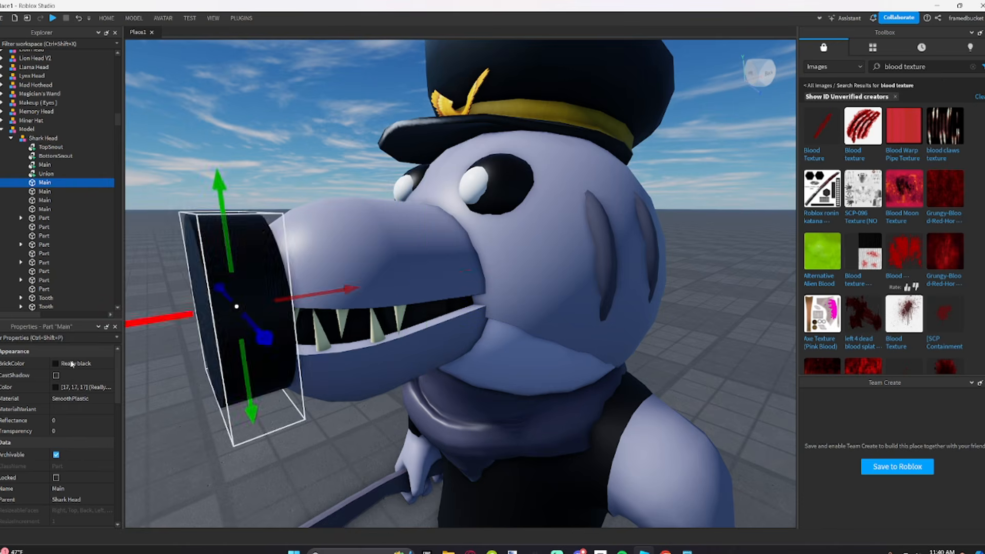
pyautogui.hotkey('ctrl', 'z')
# Step: Rename the first black Main part in Shark Head as InsideMouth
pyautogui.rightClick(37, 183)
pyautogui.click(69, 243)
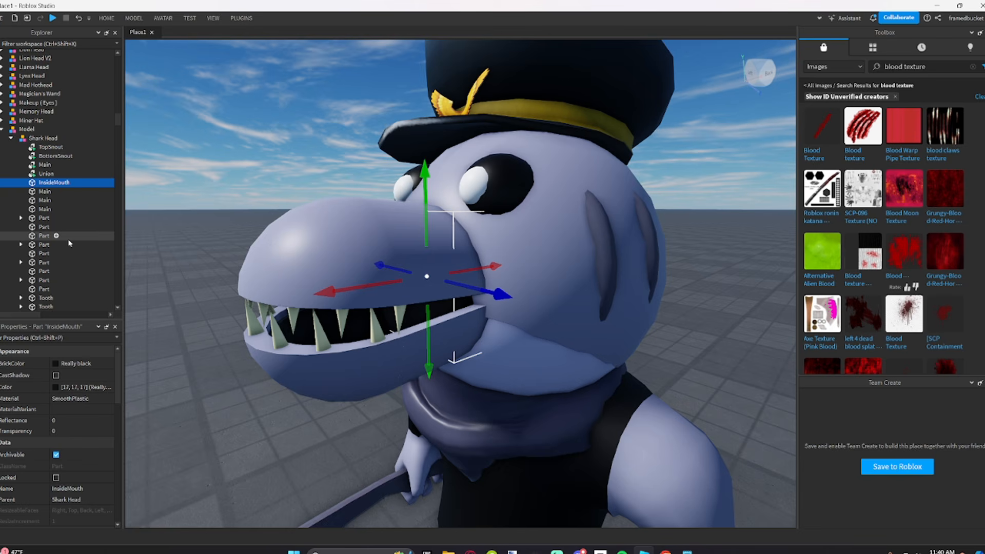
# Step: Select the Main head union, the remaining Union and the first Main part below InsideMouth together
pyautogui.click(41, 192)
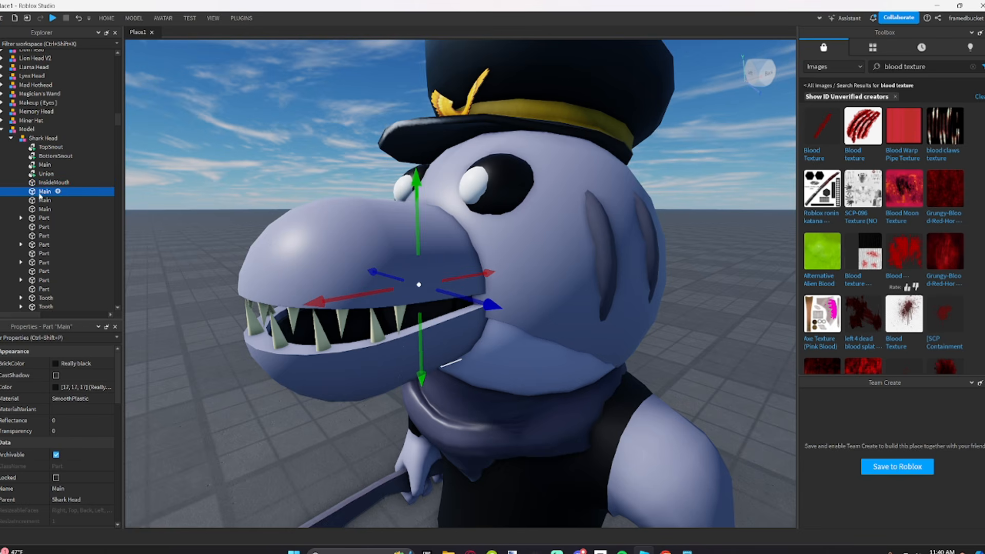
pyautogui.click(45, 173)
pyautogui.click(44, 164)
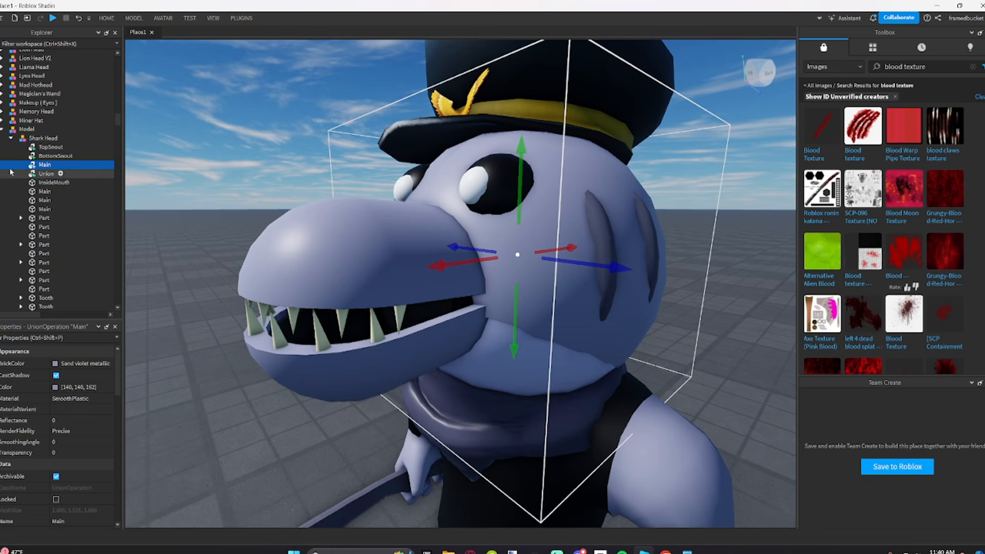
pyautogui.scroll(-2, 7, 163)
pyautogui.press('a')
pyautogui.press('s')
pyautogui.moveTo(410, 293); pyautogui.dragTo(462, 308, button='right')
pyautogui.keyDown('ctrl'); pyautogui.click(45, 123); pyautogui.keyUp('ctrl')
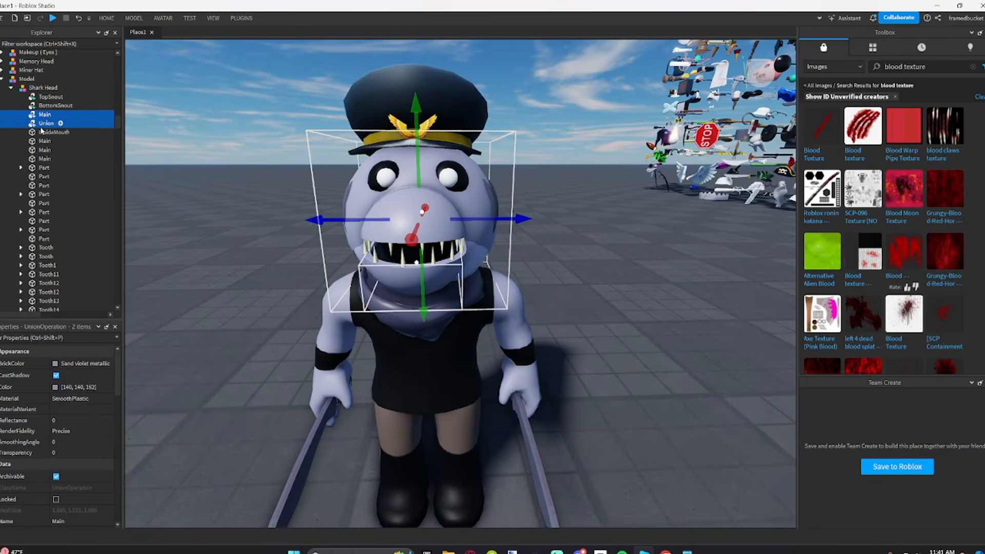
pyautogui.keyDown('ctrl'); pyautogui.click(45, 141); pyautogui.keyUp('ctrl')
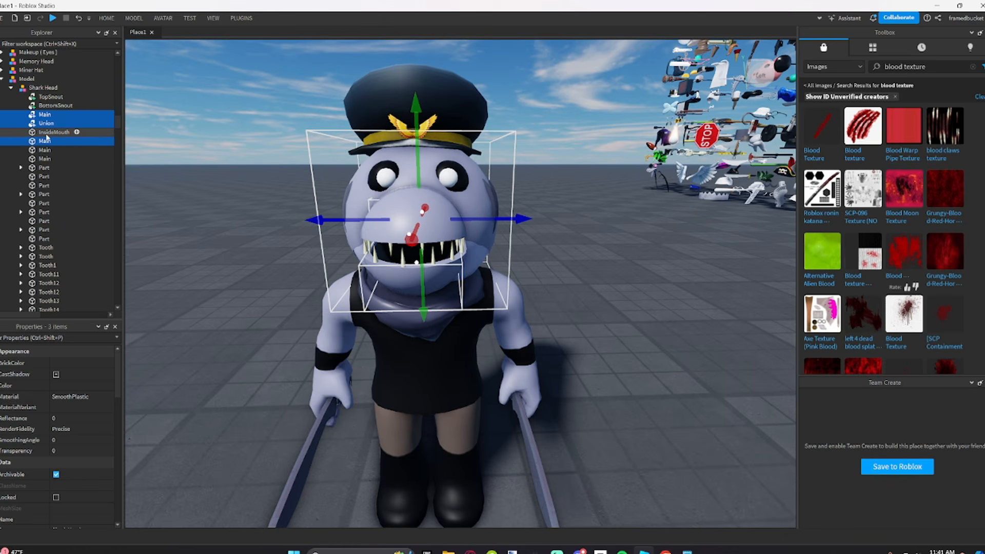
# Step: Shift the three selected head pieces out of place to identify them, undo the move and clear the selection
pyautogui.press('a')
pyautogui.moveTo(236, 184); pyautogui.dragTo(377, 219, button='right')
pyautogui.press('w')
pyautogui.moveTo(392, 221); pyautogui.dragTo(314, 222)
pyautogui.hotkey('ctrl', 'z')
pyautogui.press('d')
pyautogui.press('s')
pyautogui.moveTo(534, 352)
pyautogui.mouseDown(button='right')
pyautogui.moveTo(572, 377)
pyautogui.moveTo(565, 340)
pyautogui.moveTo(534, 336)
pyautogui.mouseUp(button='right')
pyautogui.click(564, 361)
# Step: Rename the black union inside the lower snout as InsideBottomSnout
pyautogui.press('w')
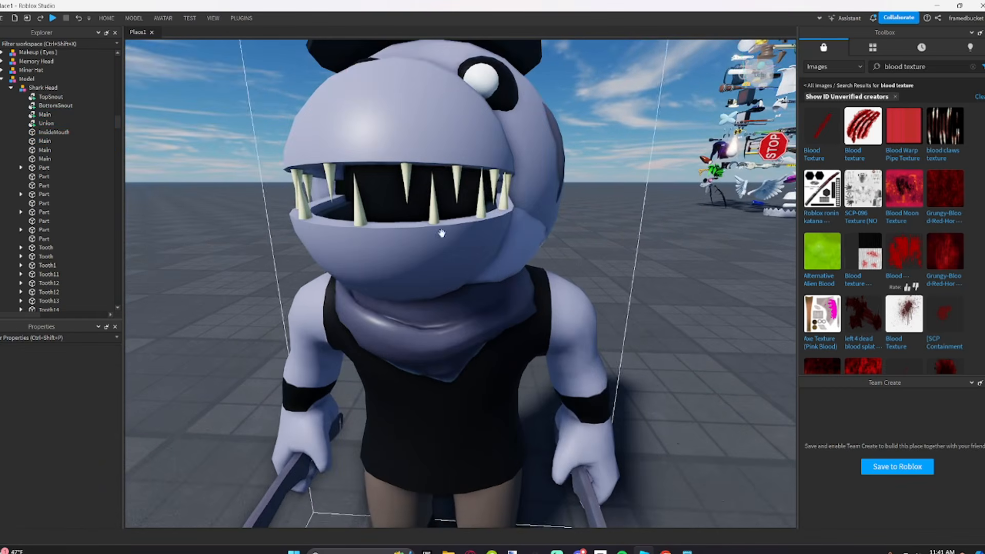
pyautogui.click(37, 123)
pyautogui.click(37, 114)
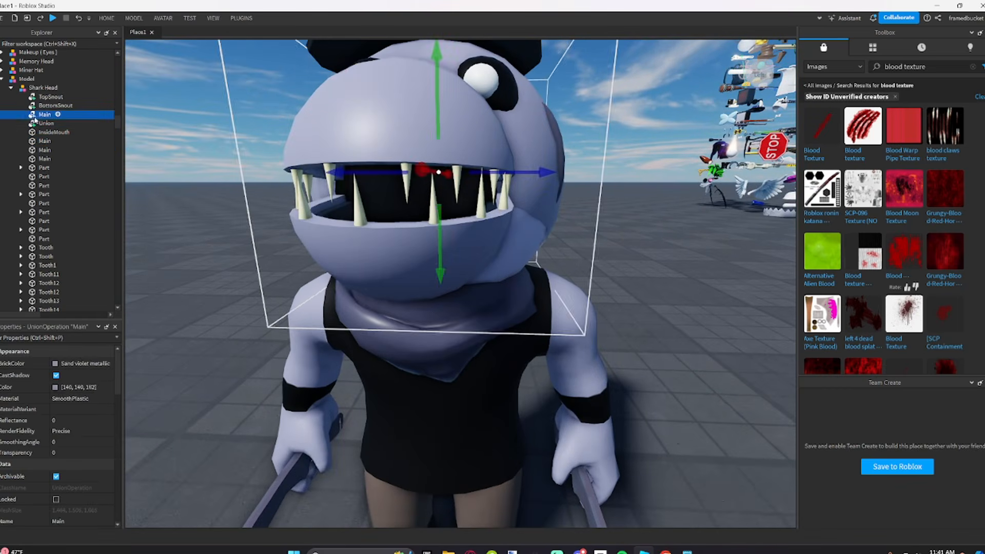
pyautogui.click(37, 123)
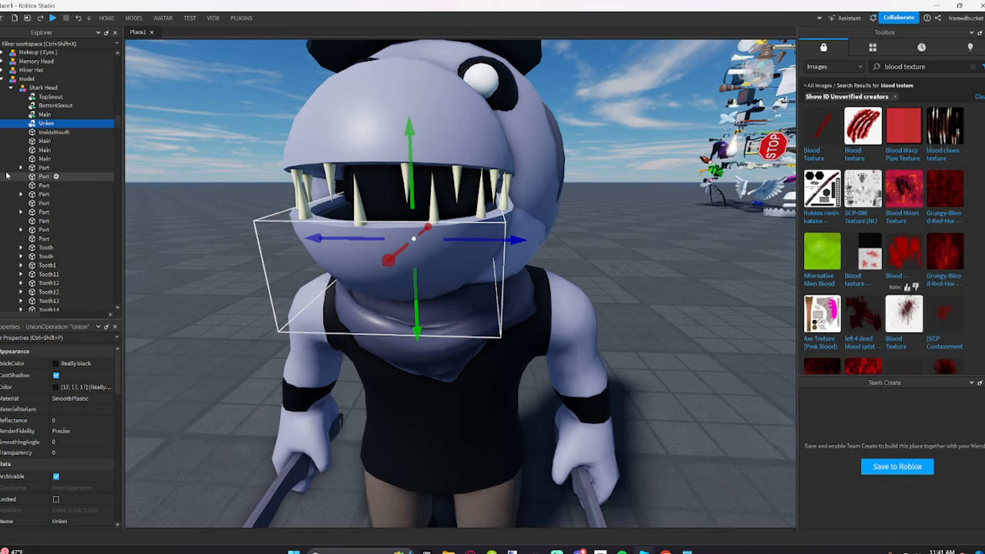
pyautogui.rightClick(41, 124)
pyautogui.click(67, 196)
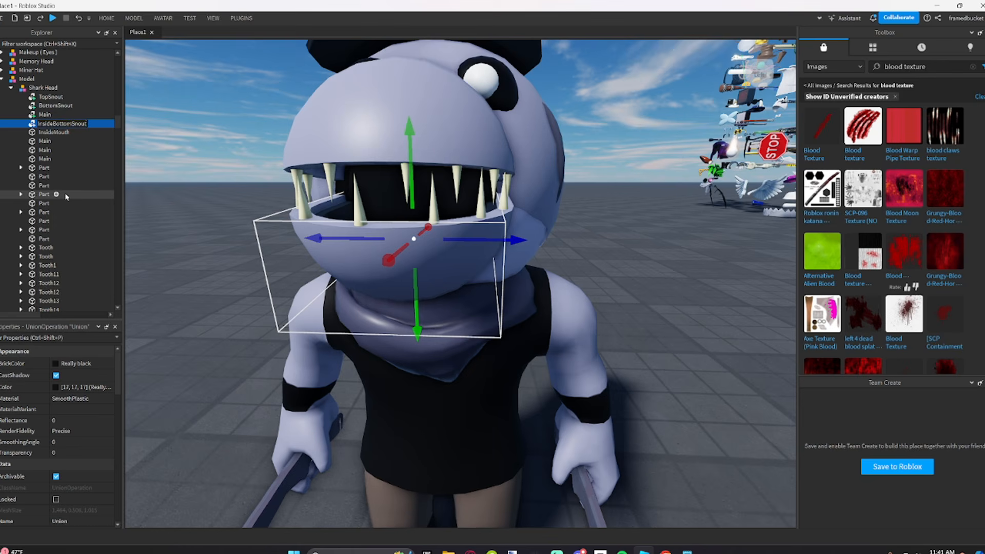
# Step: Nest InsideBottomSnout under BottomSnout in the Shark Head hierarchy
pyautogui.moveTo(48, 126)
pyautogui.mouseDown()
pyautogui.moveTo(51, 106)
pyautogui.moveTo(47, 134)
pyautogui.mouseUp()
pyautogui.click(43, 123)
# Step: Shift the first Main part below InsideMouth to identify it, undo the move and check the neighbouring mouth parts
pyautogui.click(44, 141)
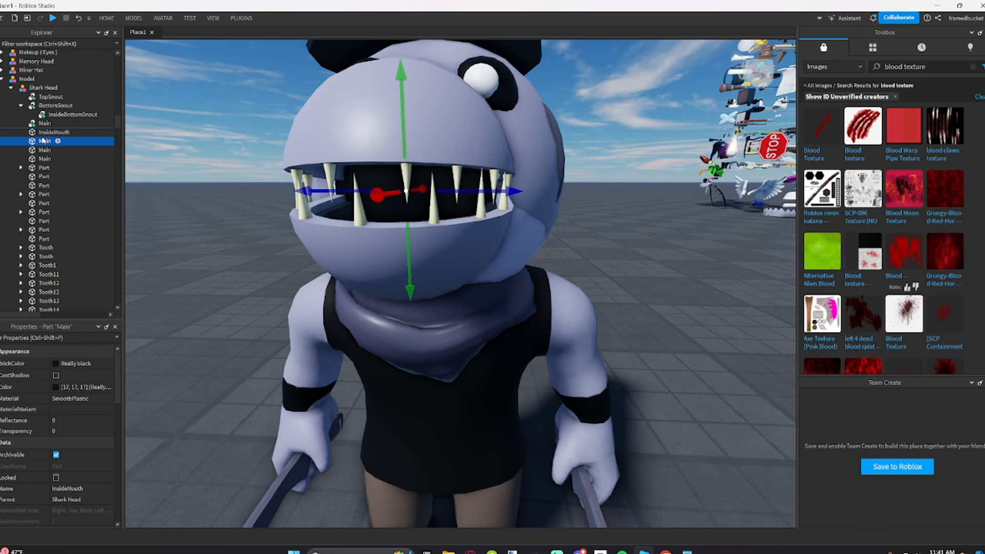
pyautogui.moveTo(456, 192); pyautogui.dragTo(269, 205)
pyautogui.hotkey('ctrl', 'z')
pyautogui.click(60, 134)
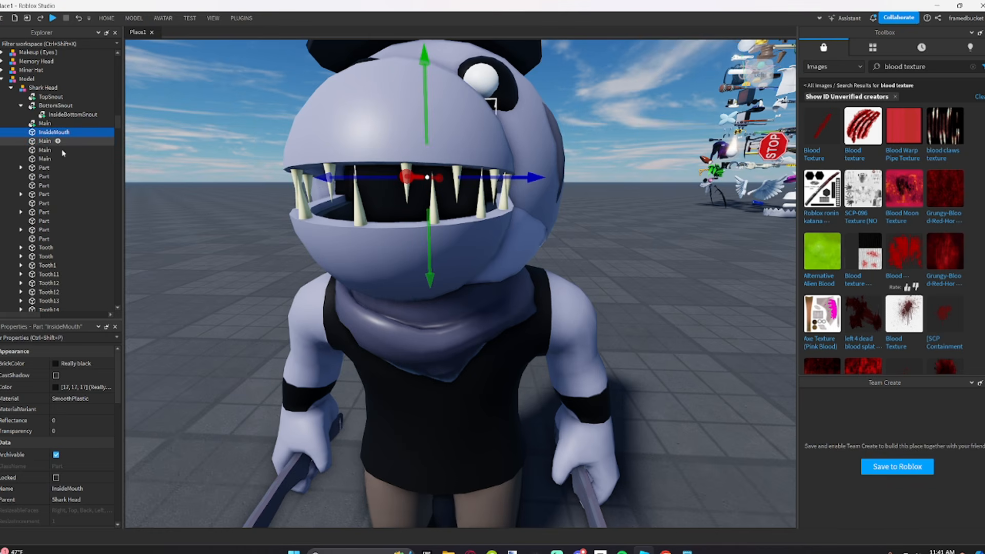
pyautogui.click(42, 149)
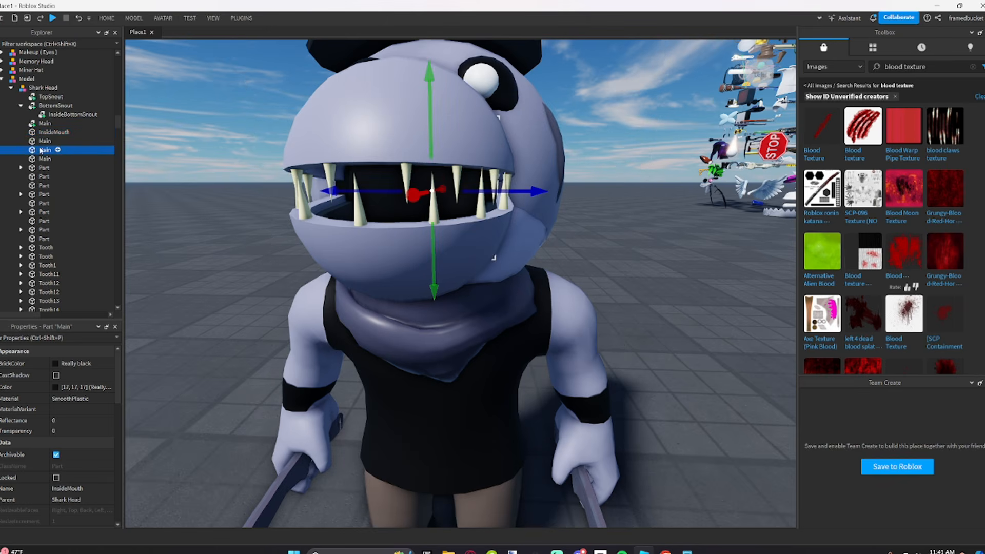
# Step: Rename the three black Main parts below InsideMouth as InsideMouth2, InsideMouth3 and InsideMouth4, in order
pyautogui.click(41, 143)
pyautogui.rightClick(40, 144)
pyautogui.click(70, 213)
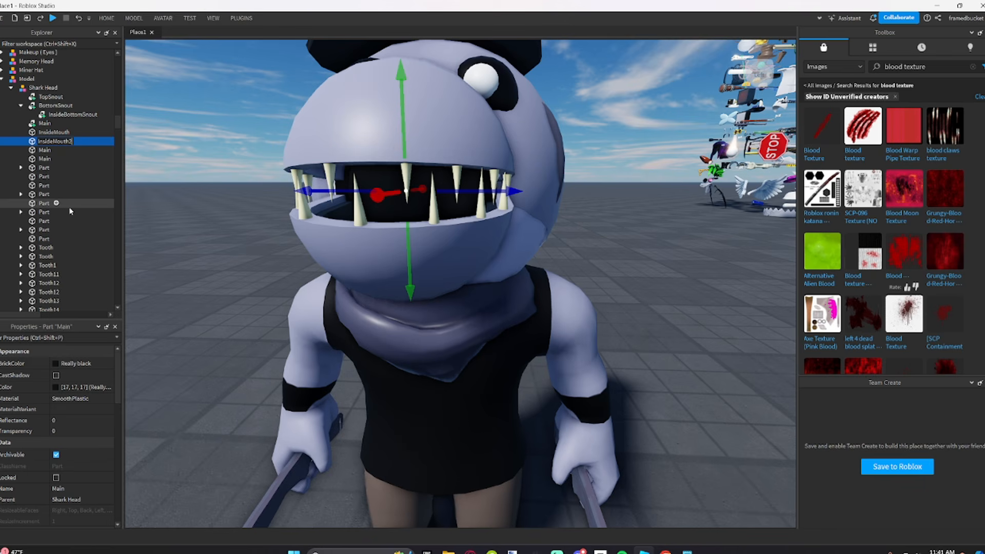
pyautogui.click(51, 150)
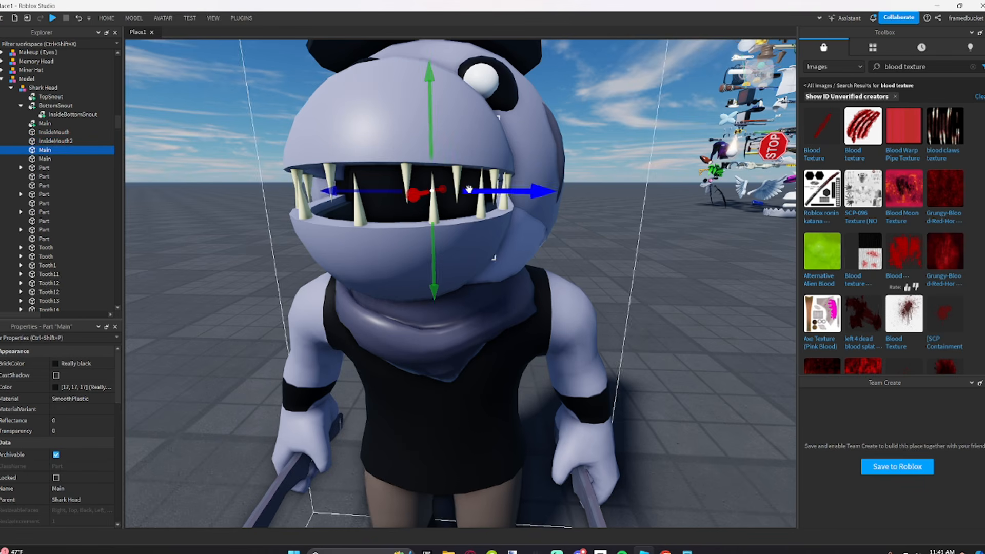
pyautogui.rightClick(40, 151)
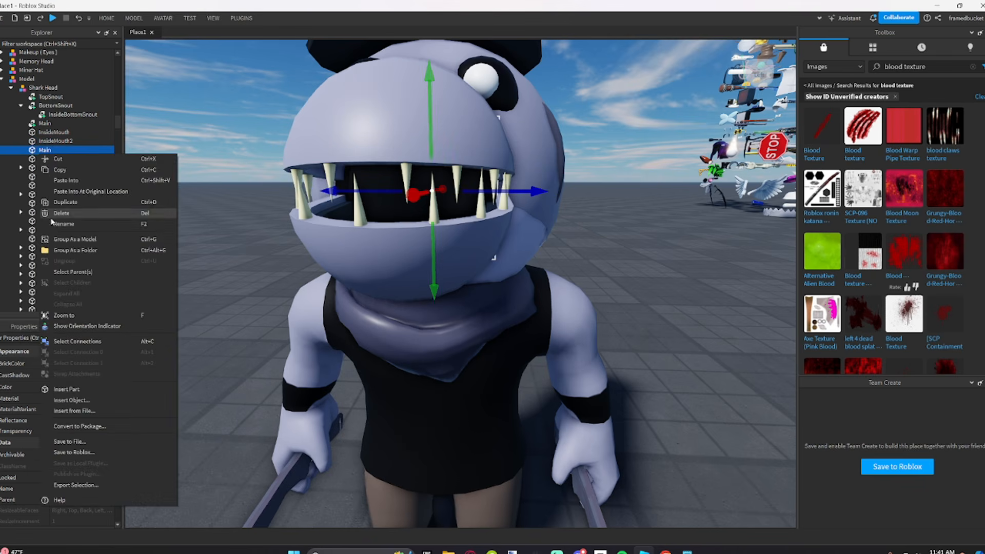
pyautogui.click(70, 219)
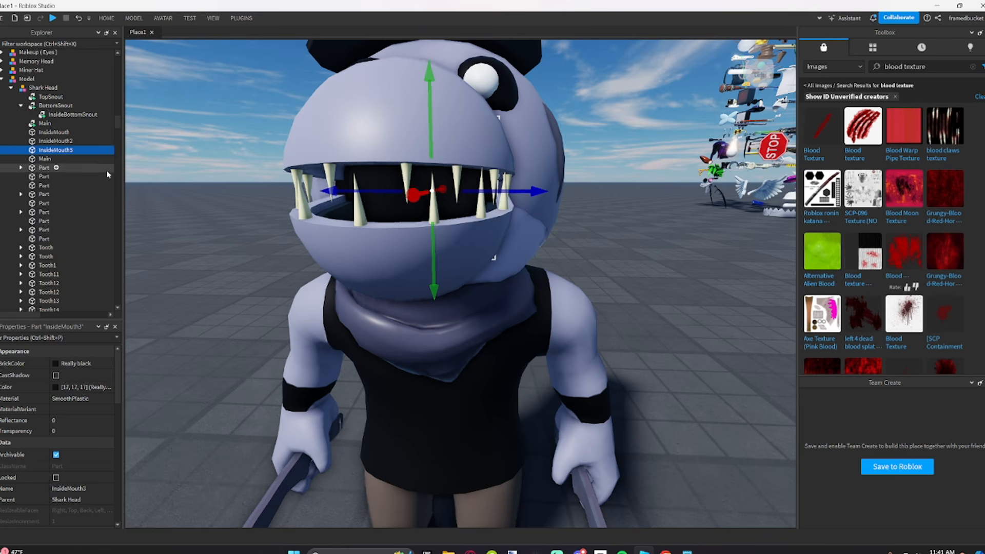
pyautogui.click(40, 160)
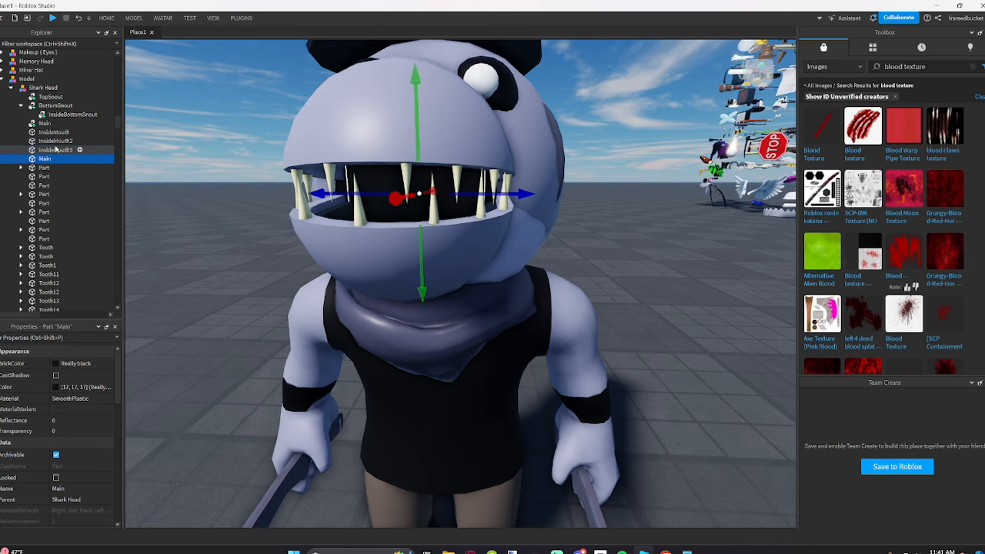
pyautogui.rightClick(39, 162)
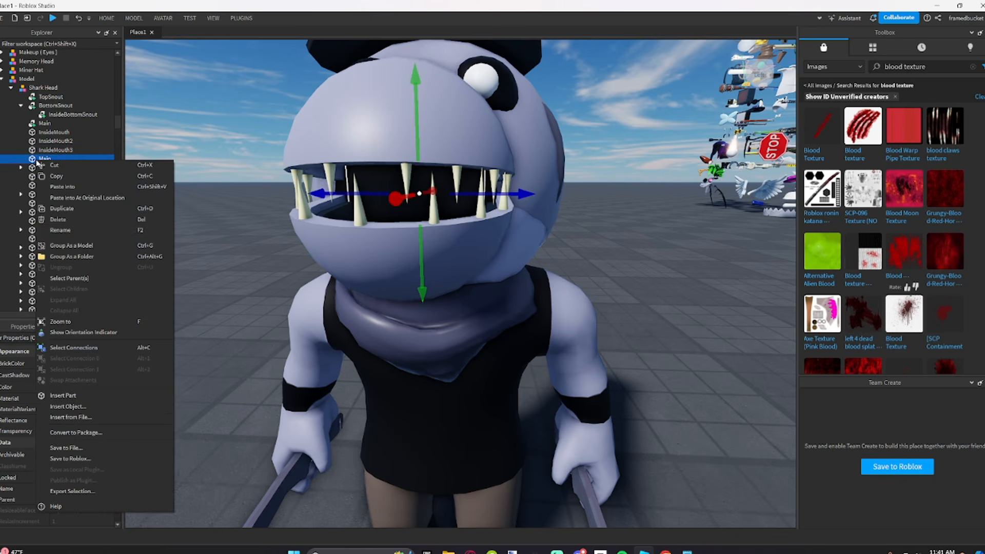
pyautogui.click(60, 231)
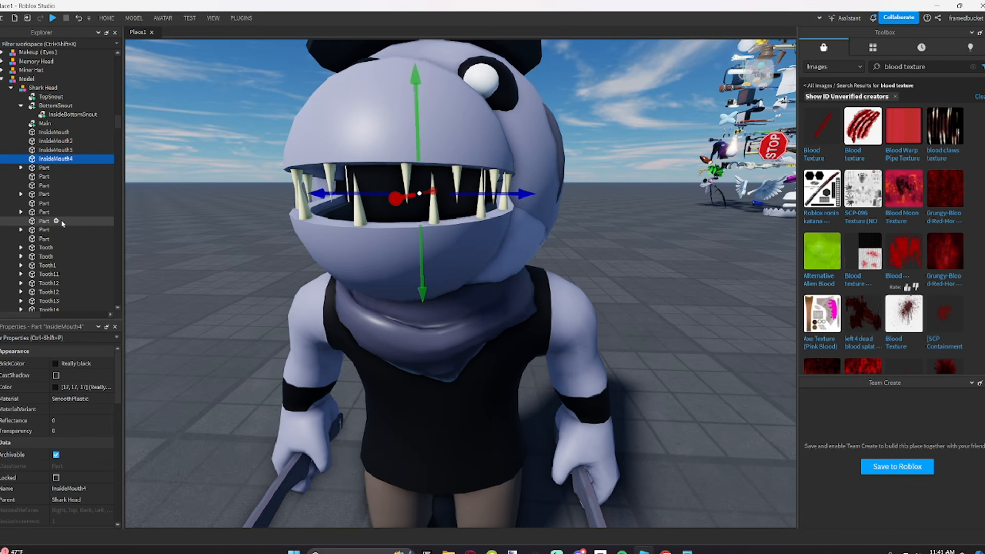
pyautogui.moveTo(479, 178); pyautogui.dragTo(480, 189)
pyautogui.hotkey('ctrl', 'z')
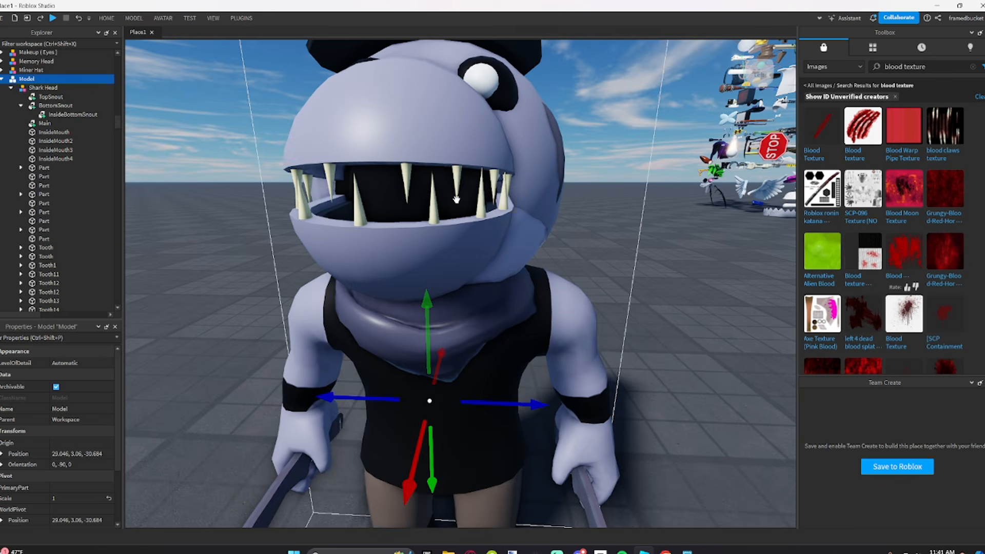
pyautogui.click(103, 160)
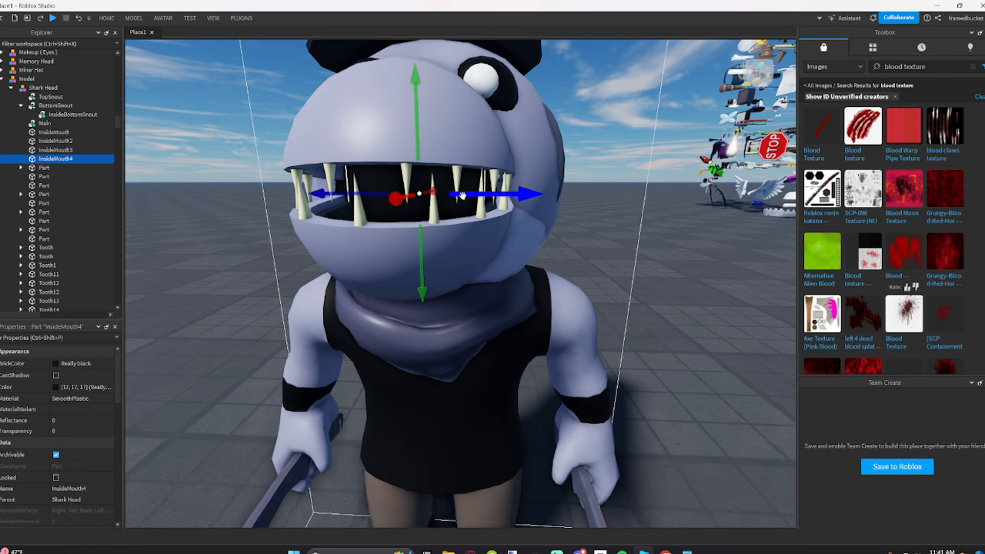
# Step: Examine the first Part below InsideMouth4 and the two Tooth parts up close to see where they sit on the head
pyautogui.click(44, 167)
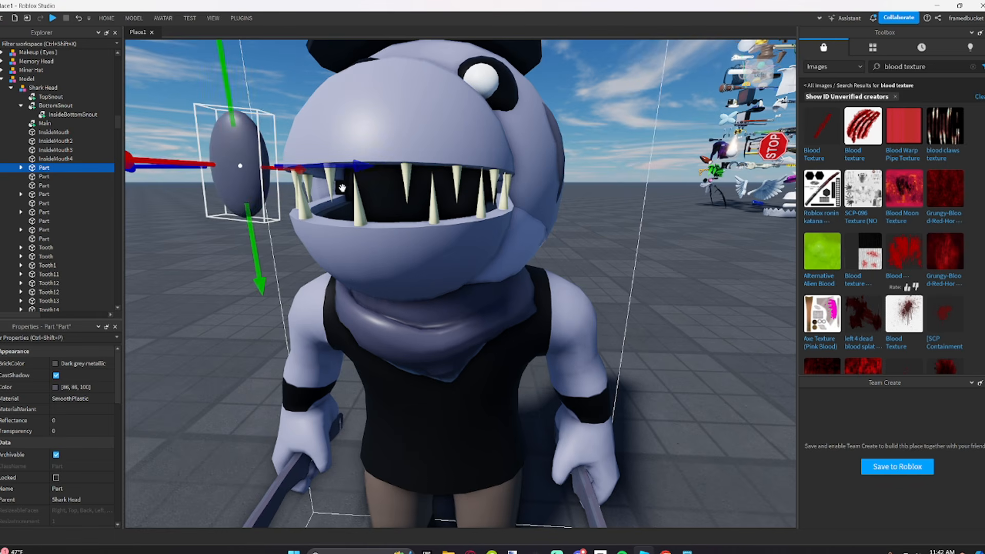
pyautogui.press('f')
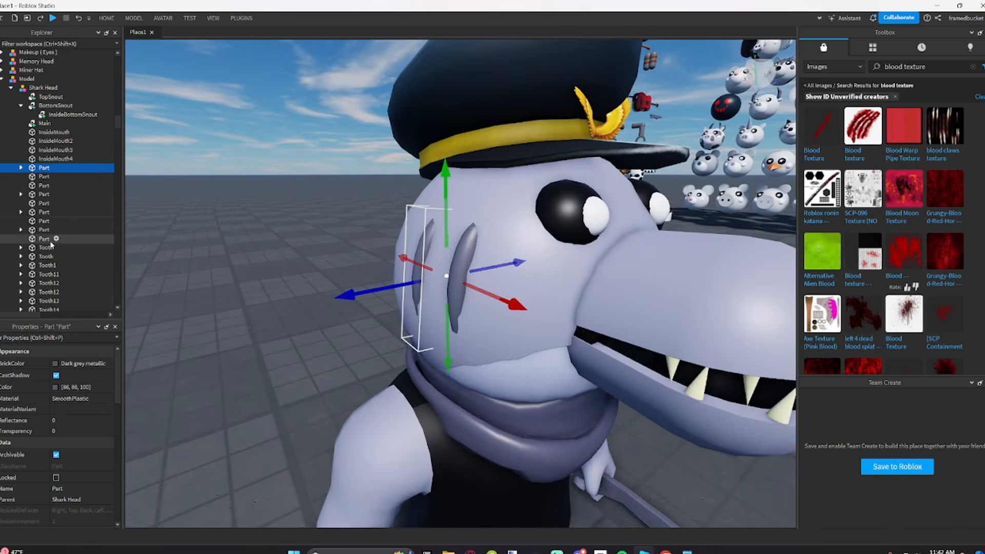
pyautogui.click(45, 248)
pyautogui.press('f')
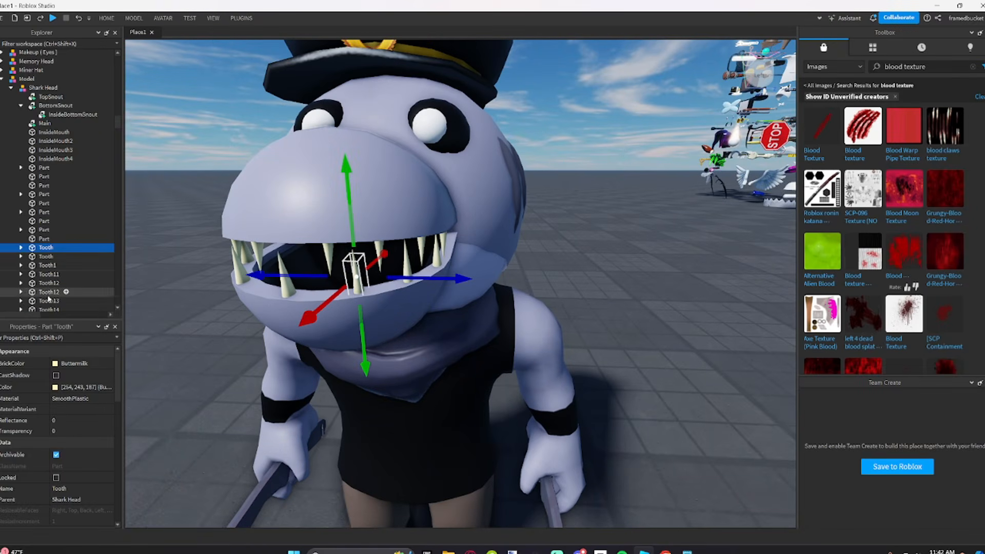
pyautogui.scroll(-3, 61, 296)
pyautogui.scroll(-3, 94, 440)
pyautogui.click(21, 172)
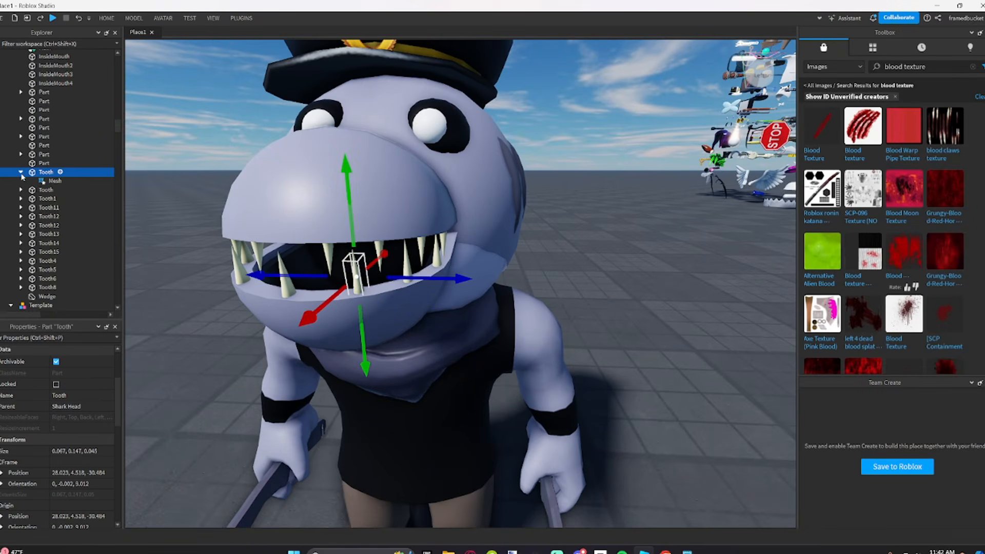
pyautogui.click(46, 181)
pyautogui.press('f')
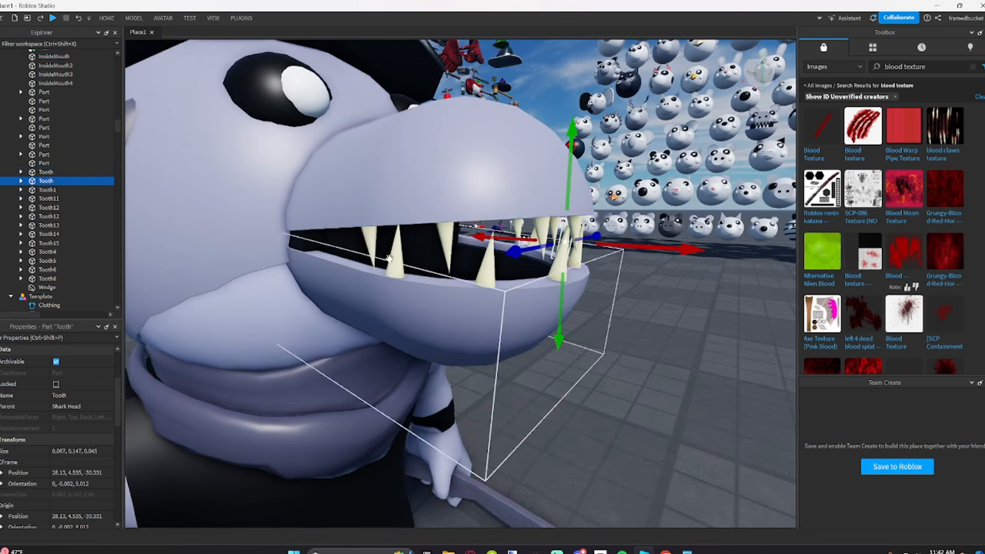
# Step: Group the shark head's seven upper teeth, Tooth8 and every tooth numbered 11 to 15, in a folder
pyautogui.click(389, 258)
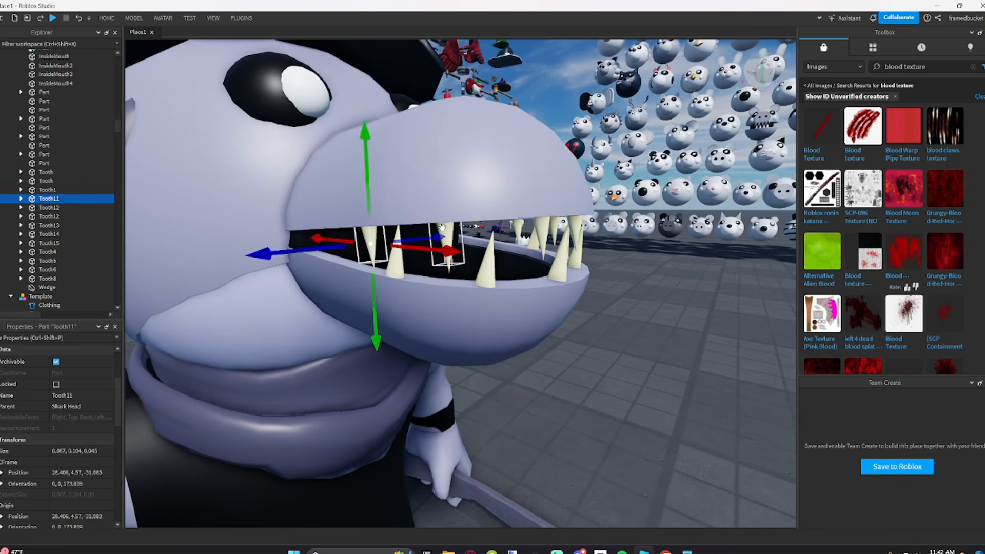
pyautogui.keyDown('ctrl'); pyautogui.click(444, 228); pyautogui.keyUp('ctrl')
pyautogui.press('f')
pyautogui.keyDown('ctrl'); pyautogui.click(329, 255); pyautogui.keyUp('ctrl')
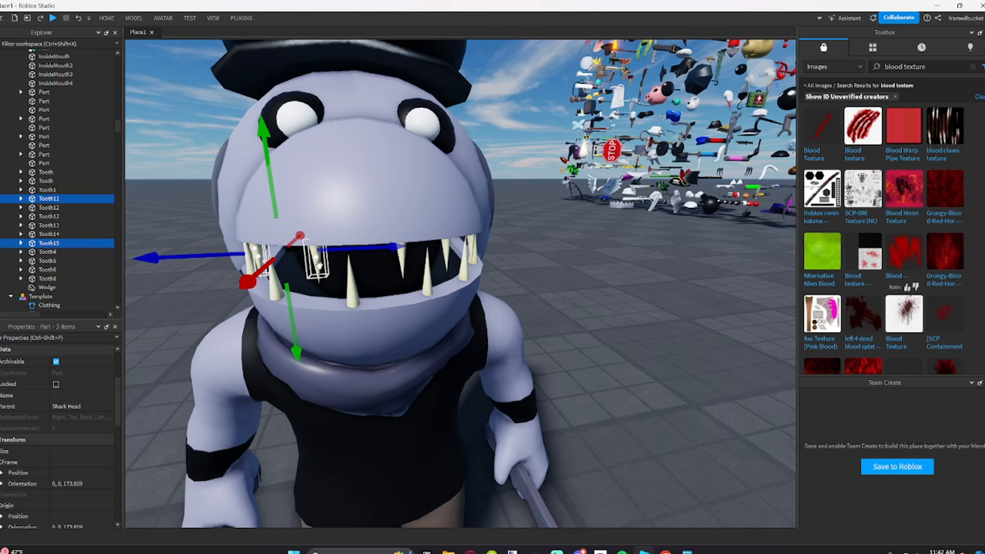
pyautogui.keyDown('ctrl'); pyautogui.click(403, 259); pyautogui.keyUp('ctrl')
pyautogui.moveTo(444, 267); pyautogui.dragTo(346, 241, button='right')
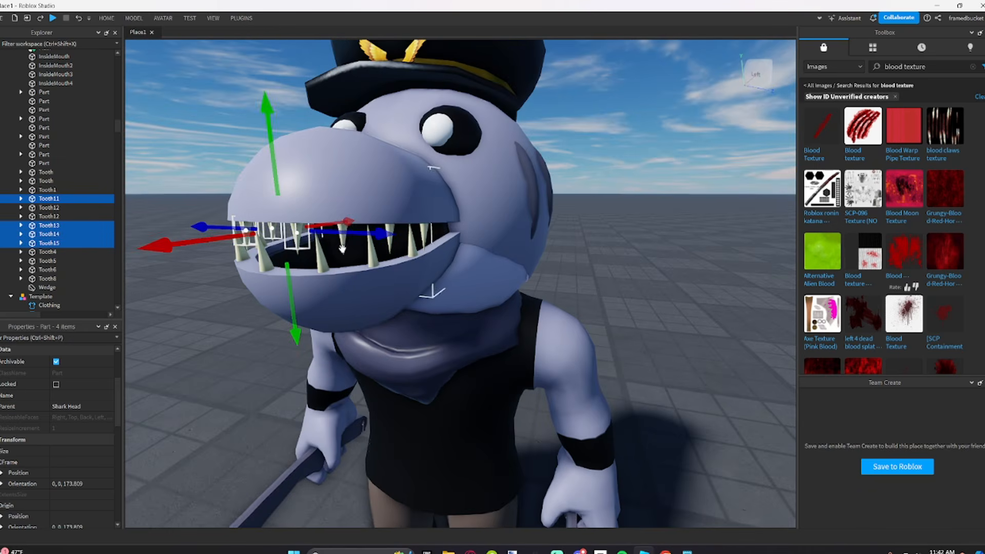
pyautogui.keyDown('ctrl'); pyautogui.click(344, 246); pyautogui.keyUp('ctrl')
pyautogui.scroll(5, 380, 244)
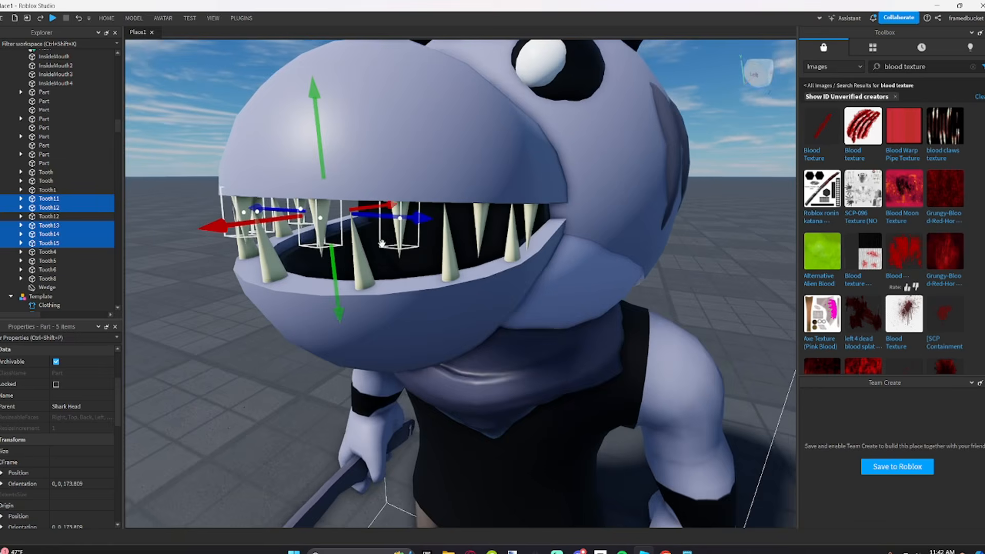
pyautogui.scroll(1, 477, 234)
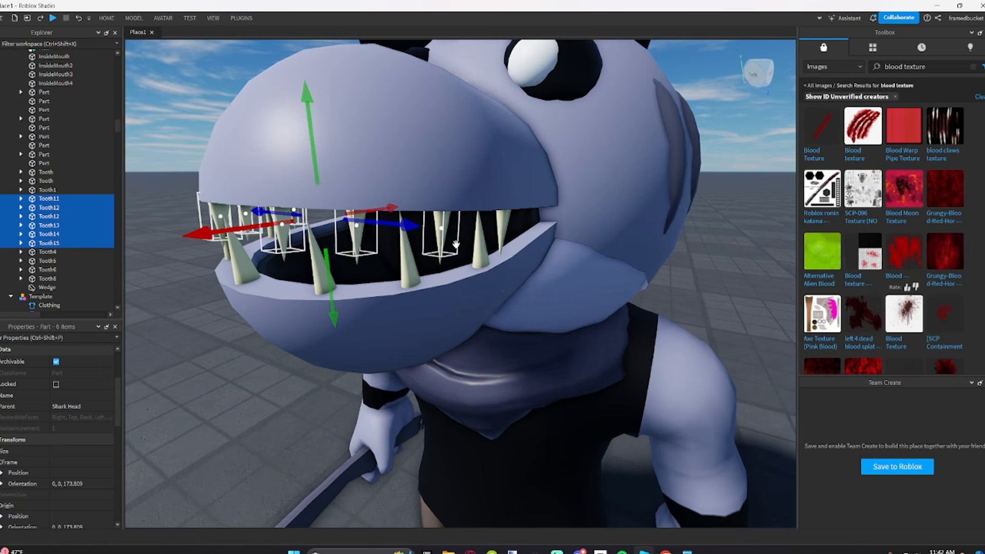
pyautogui.keyDown('ctrl'); pyautogui.click(497, 231); pyautogui.keyUp('ctrl')
pyautogui.keyDown('ctrl'); pyautogui.click(498, 232); pyautogui.keyUp('ctrl')
pyautogui.moveTo(497, 232); pyautogui.dragTo(501, 231, button='right')
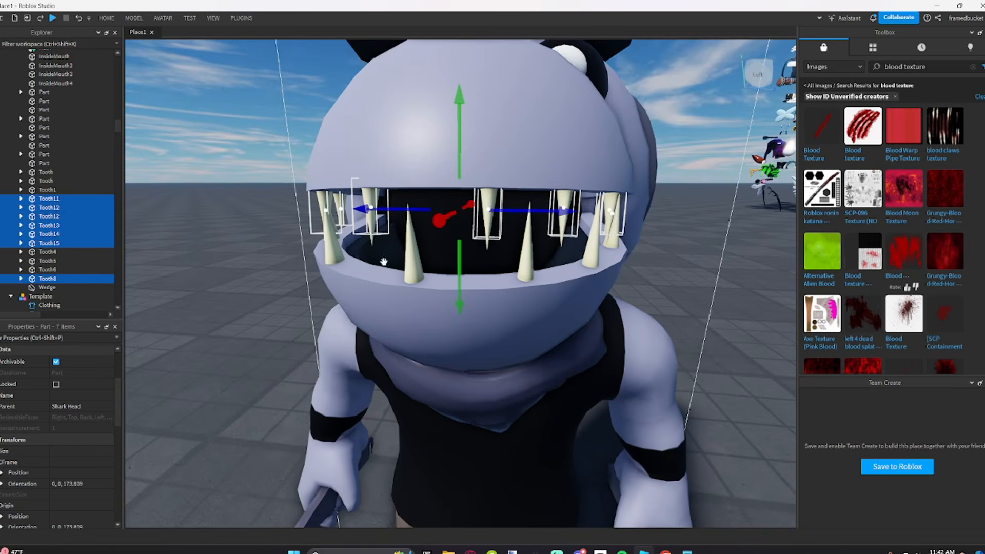
pyautogui.rightClick(35, 208)
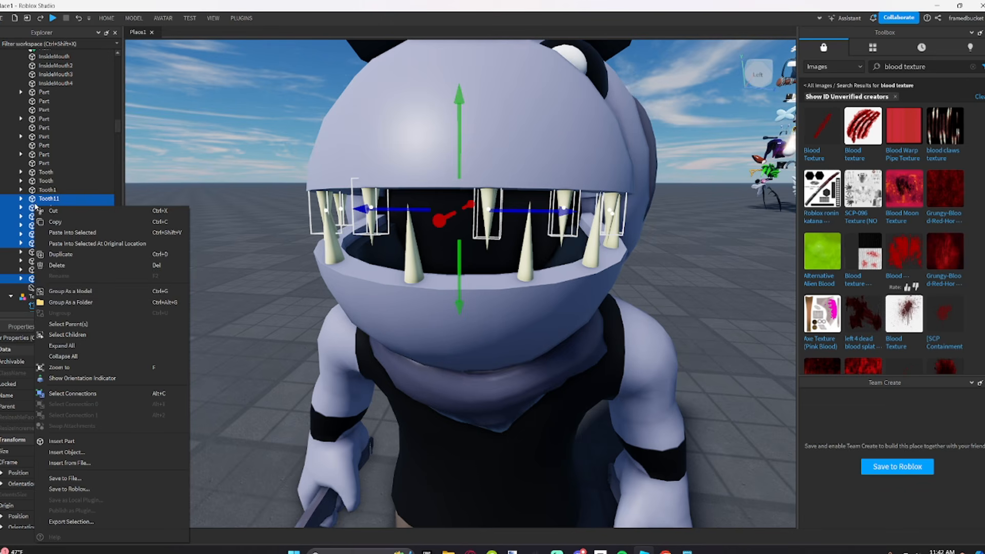
pyautogui.click(71, 302)
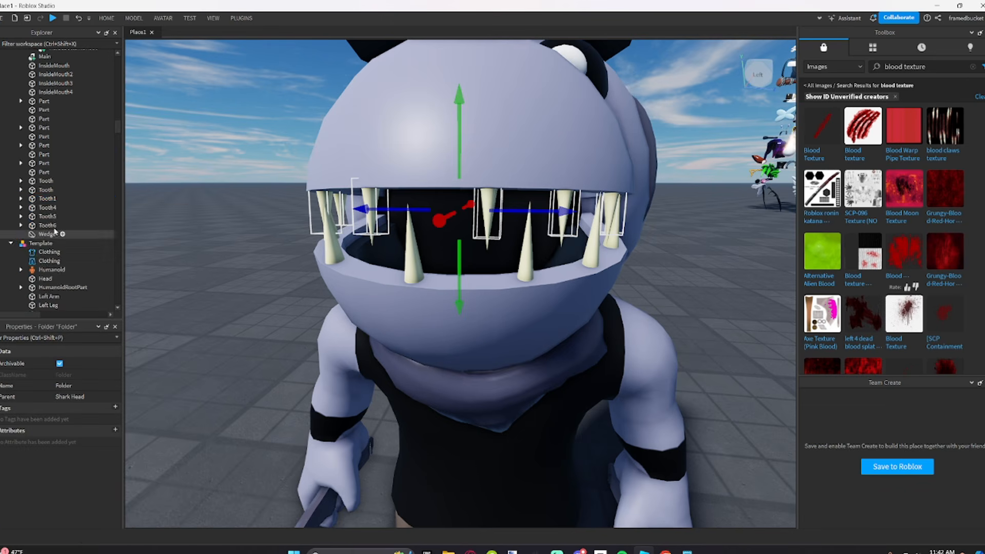
# Step: Rename the folder of upper teeth as TopTeeth and nest it under TopSnout
pyautogui.rightClick(32, 150)
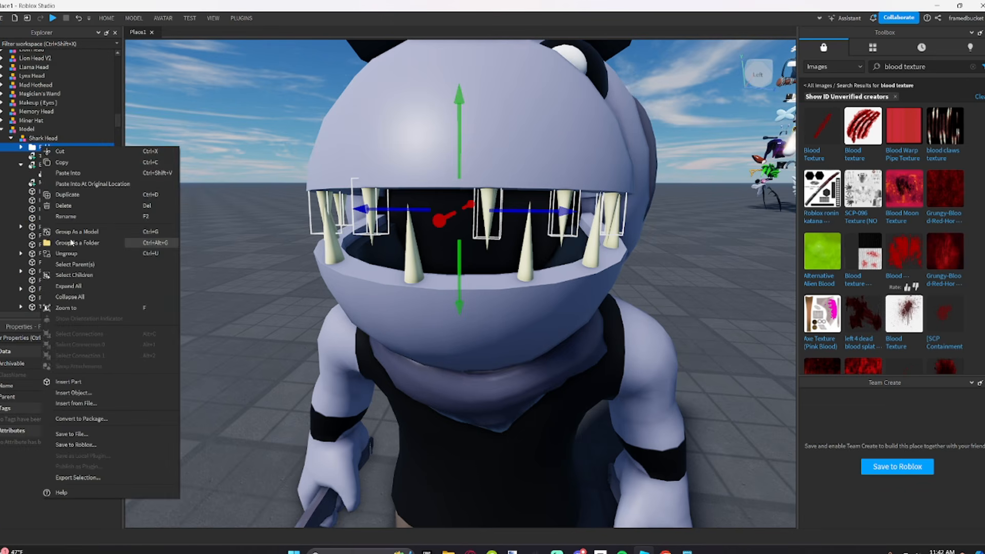
pyautogui.click(72, 212)
pyautogui.write('TopTeeth')
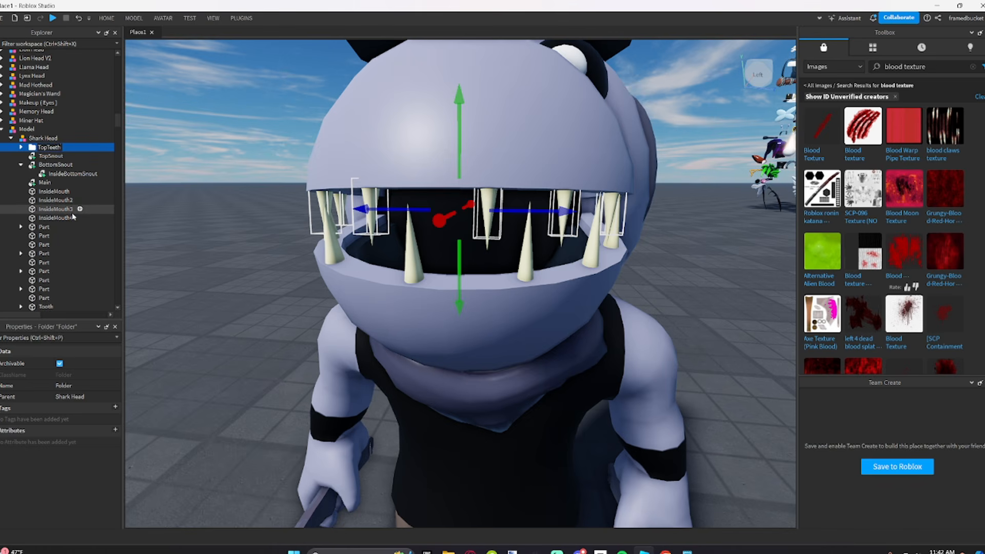
pyautogui.press('Return')
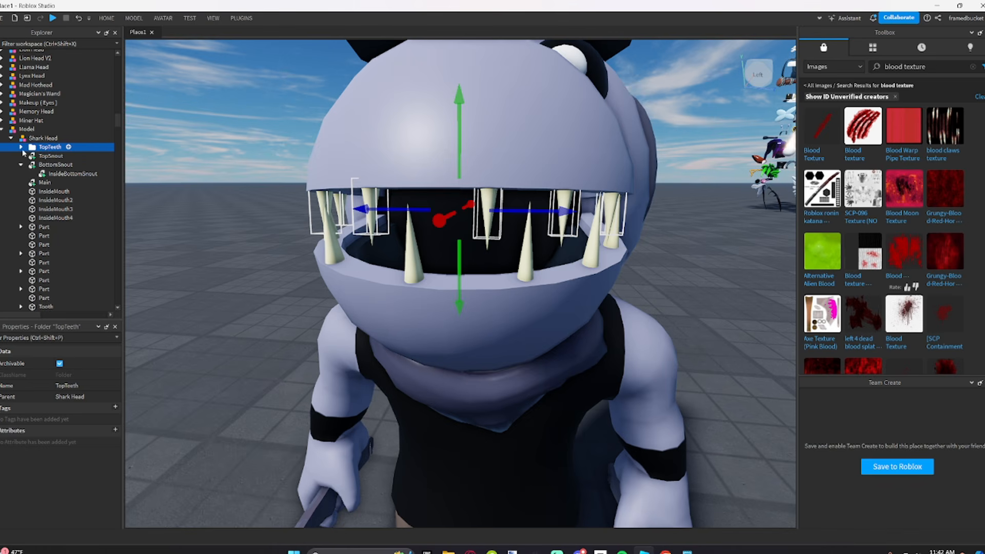
pyautogui.moveTo(53, 157); pyautogui.dragTo(54, 158)
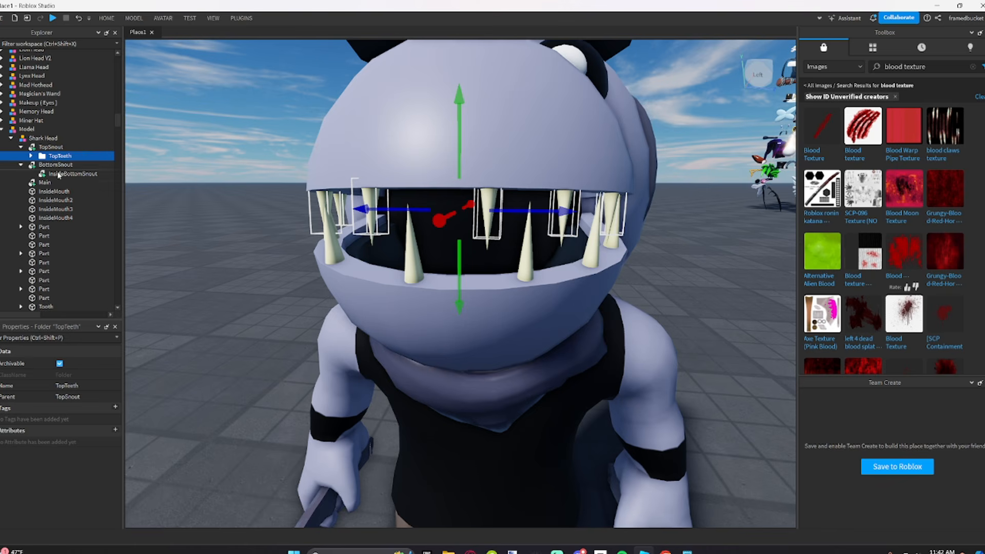
# Step: Group the six lower teeth, both Tooth parts plus Tooth1, Tooth4, Tooth5 and Tooth6, in a folder
pyautogui.scroll(-4, 58, 174)
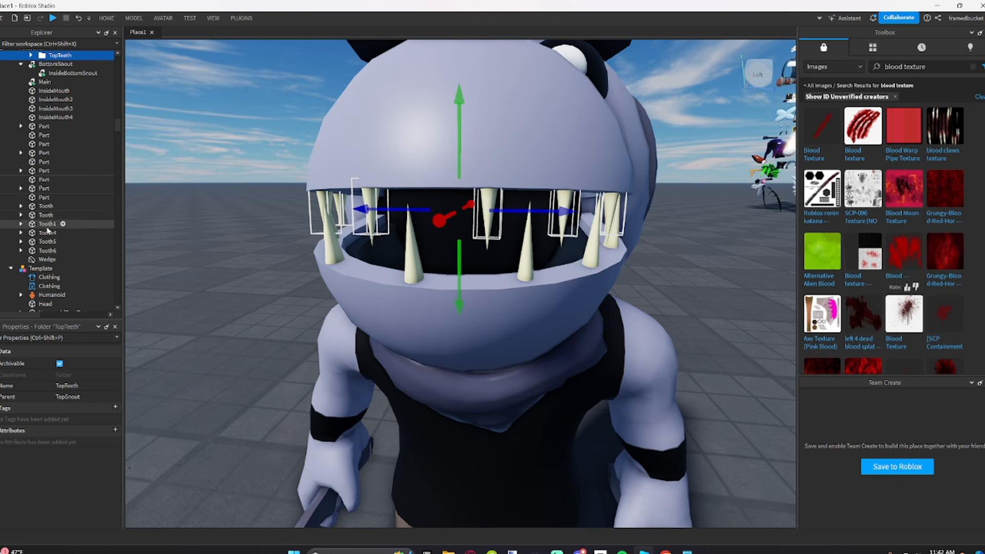
pyautogui.click(47, 215)
pyautogui.keyDown('ctrl'); pyautogui.click(48, 207); pyautogui.keyUp('ctrl')
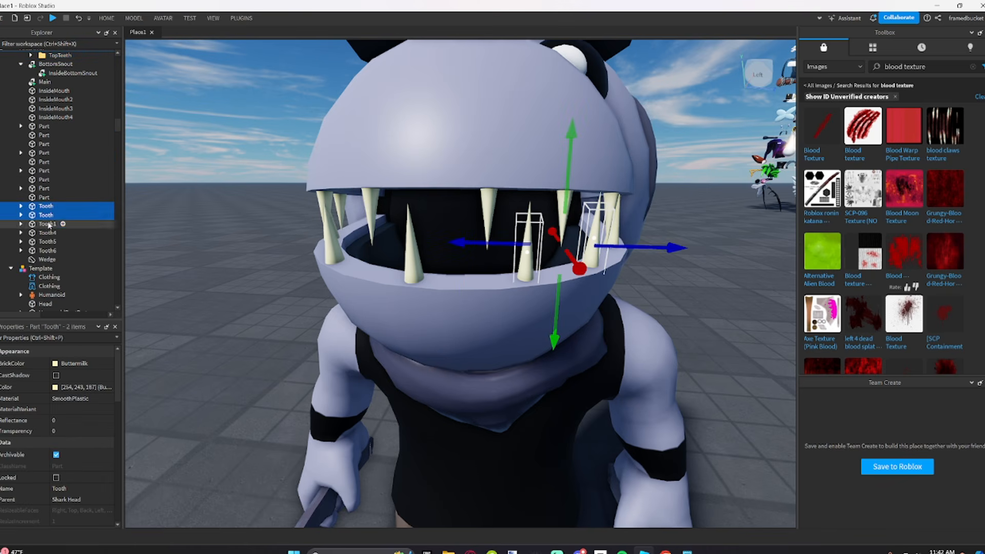
pyautogui.keyDown('ctrl'); pyautogui.click(47, 224); pyautogui.keyUp('ctrl')
pyautogui.keyDown('ctrl'); pyautogui.click(47, 233); pyautogui.keyUp('ctrl')
pyautogui.keyDown('ctrl'); pyautogui.click(48, 241); pyautogui.keyUp('ctrl')
pyautogui.keyDown('ctrl'); pyautogui.click(47, 251); pyautogui.keyUp('ctrl')
pyautogui.scroll(4, 325, 296)
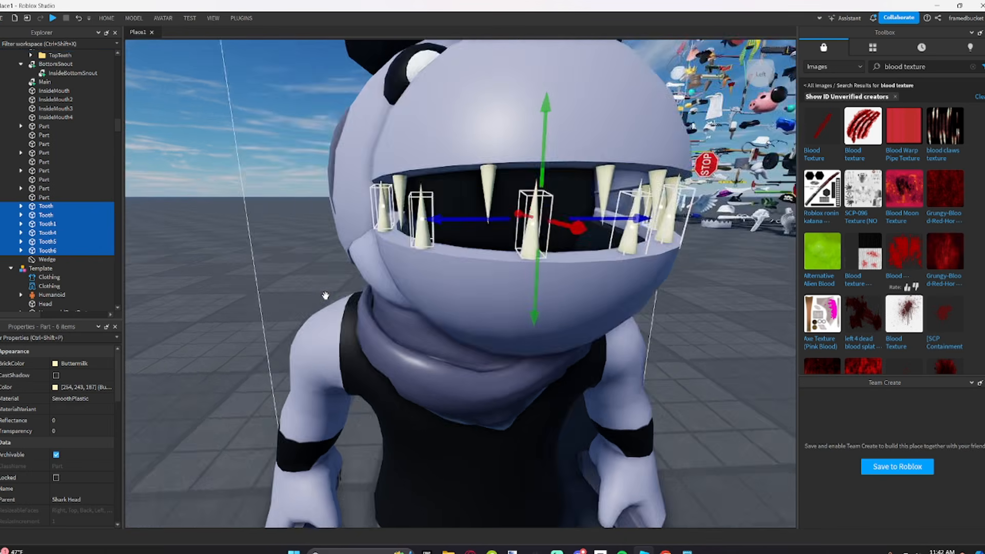
pyautogui.moveTo(325, 296)
pyautogui.mouseDown(button='right')
pyautogui.moveTo(462, 302)
pyautogui.moveTo(308, 296)
pyautogui.mouseUp(button='right')
pyautogui.rightClick(39, 230)
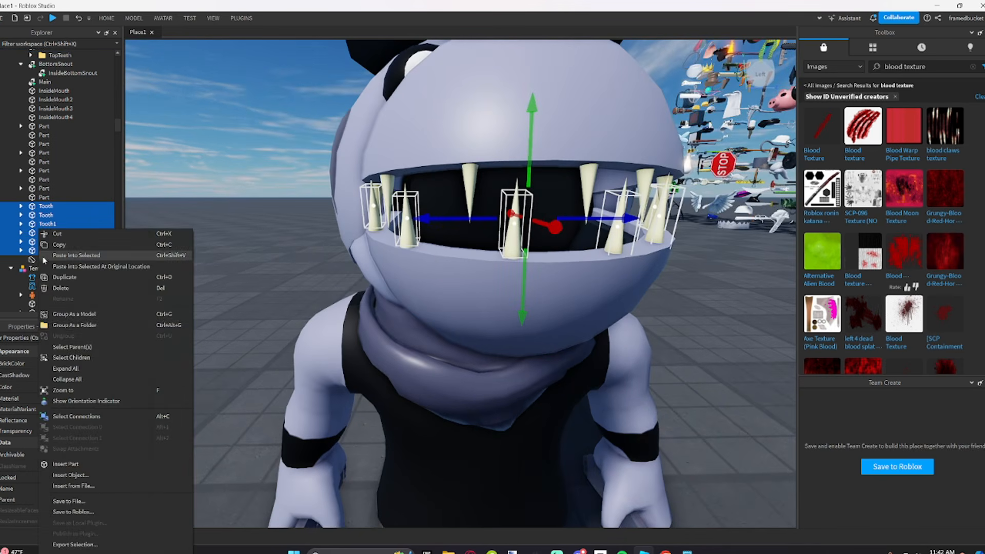
pyautogui.click(74, 325)
# Step: Rename the folder of lower teeth as BottomTeeth
pyautogui.scroll(2, 57, 129)
pyautogui.rightClick(36, 98)
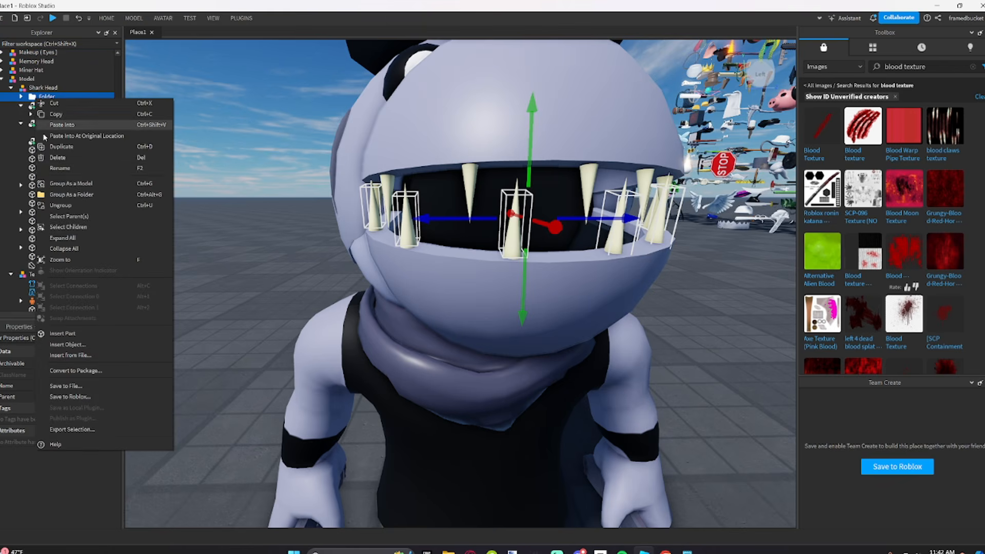
pyautogui.click(62, 168)
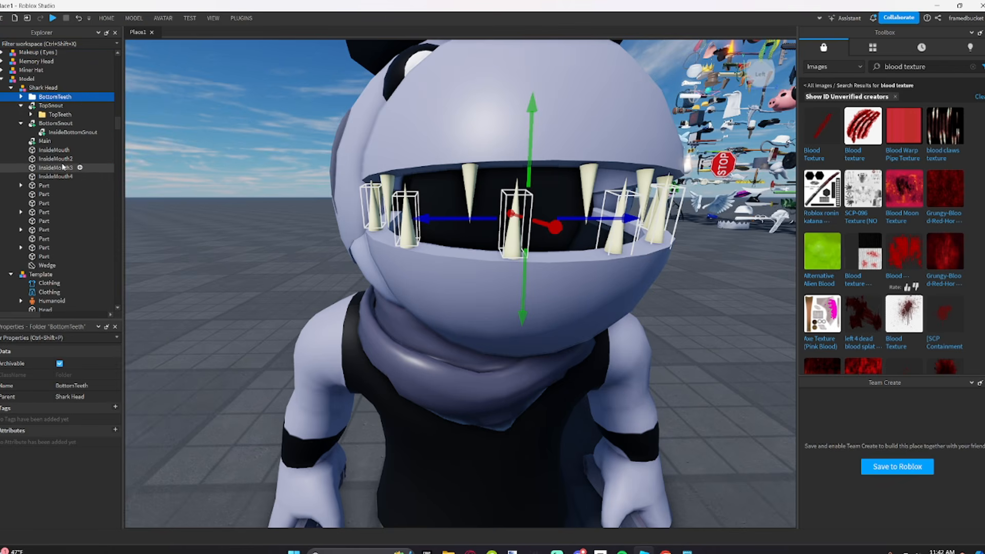
# Step: Nest the BottomTeeth folder under BottomSnout in the shark head
pyautogui.moveTo(53, 101); pyautogui.dragTo(85, 125)
pyautogui.scroll(3, 91, 163)
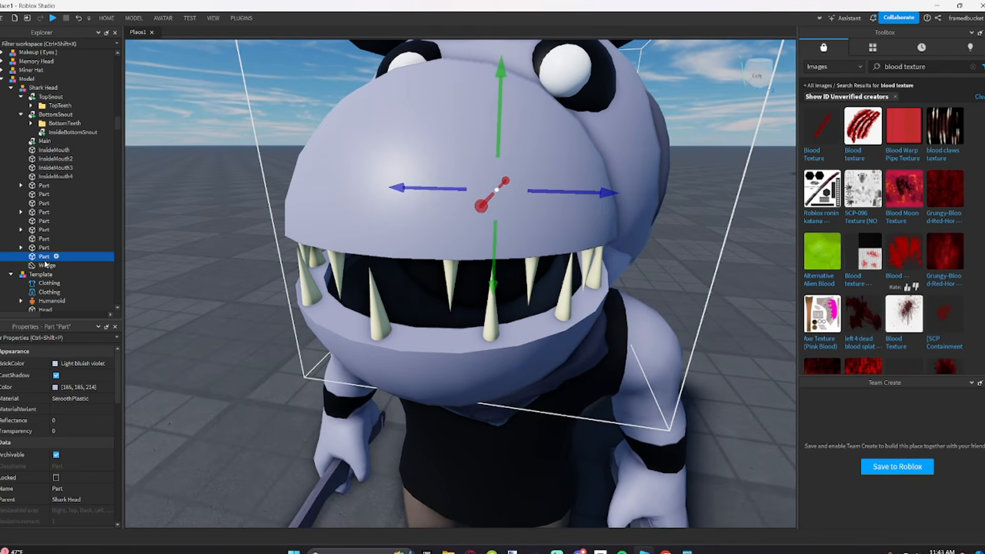
# Step: Copy the colour 140, 140, 162 from the head's Main union to the Wedge on top of the head
pyautogui.click(94, 264)
pyautogui.scroll(-5, 390, 226)
pyautogui.moveTo(390, 227); pyautogui.dragTo(390, 226, button='right')
pyautogui.scroll(5, 390, 226)
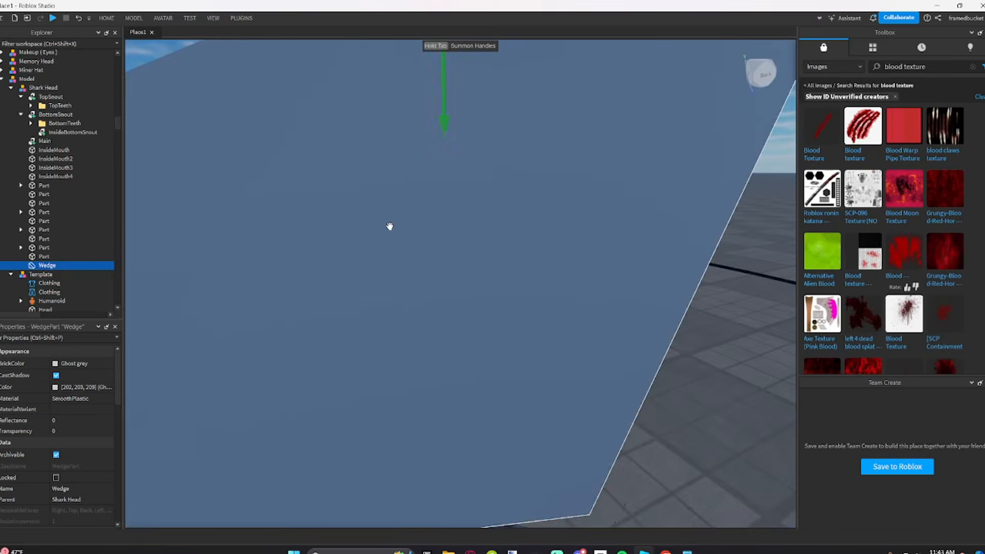
pyautogui.scroll(-7, 389, 226)
pyautogui.click(510, 328)
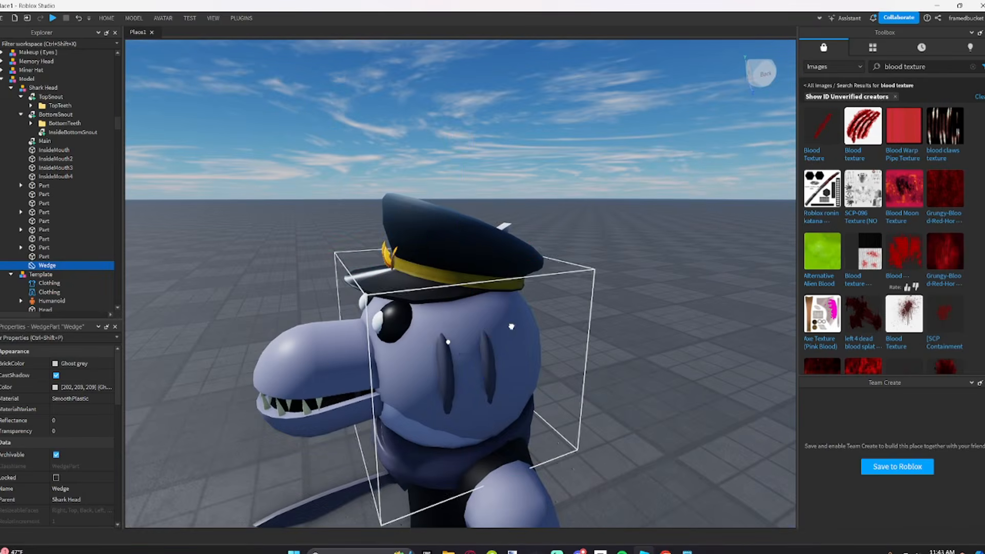
pyautogui.click(93, 387)
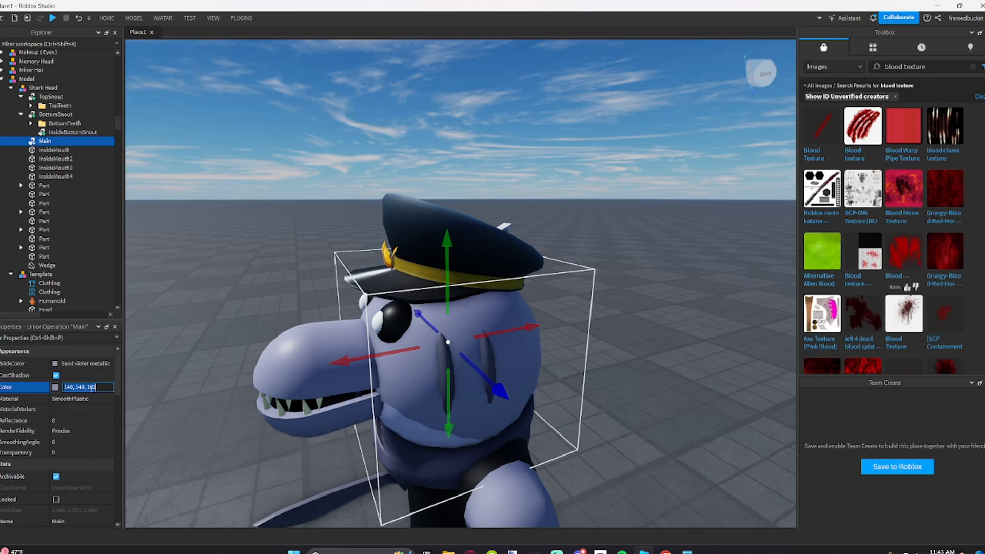
pyautogui.click(46, 266)
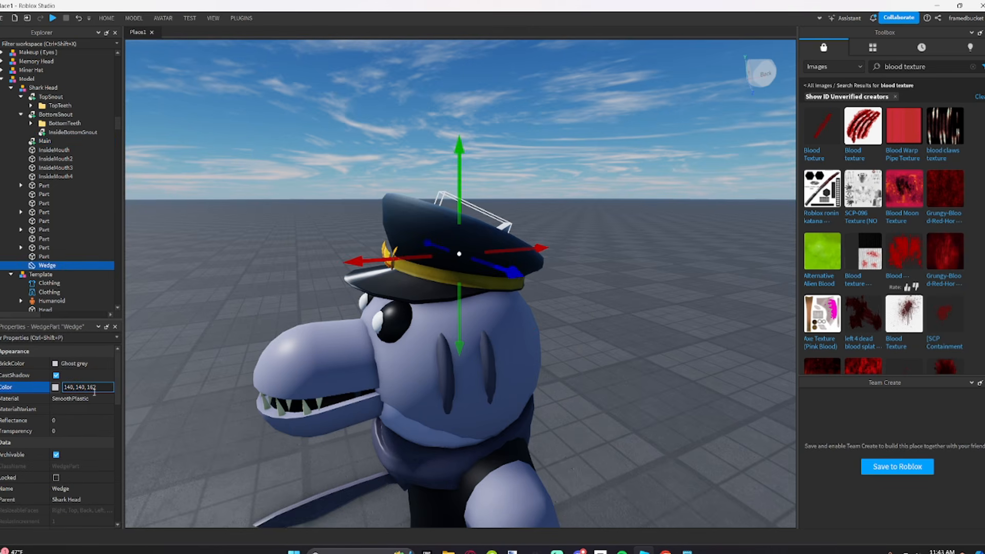
pyautogui.press('Return')
# Step: Select both white pupil parts in the shark's eyes and set their material to Neon
pyautogui.press('a')
pyautogui.moveTo(338, 391); pyautogui.dragTo(339, 391, button='right')
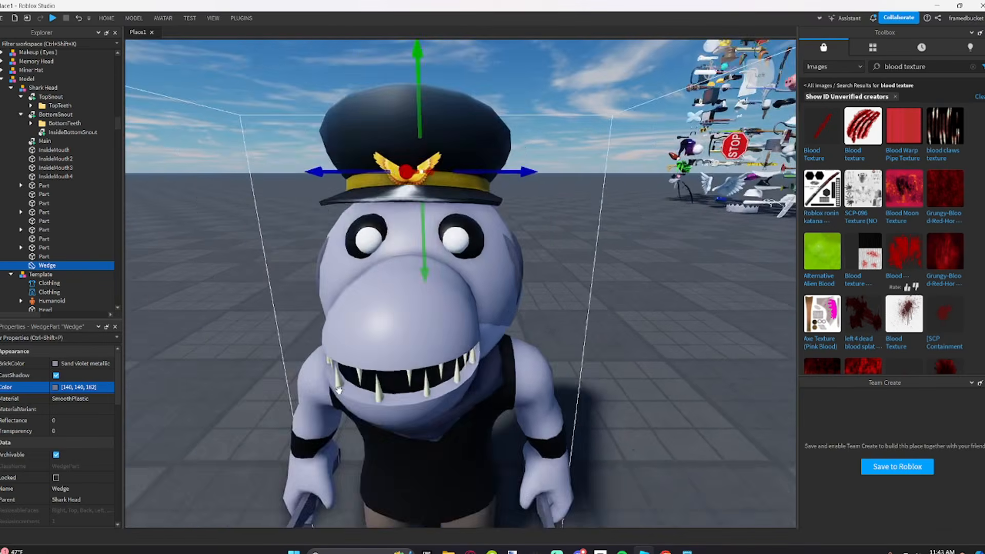
pyautogui.press('w')
pyautogui.click(457, 215)
pyautogui.press('w')
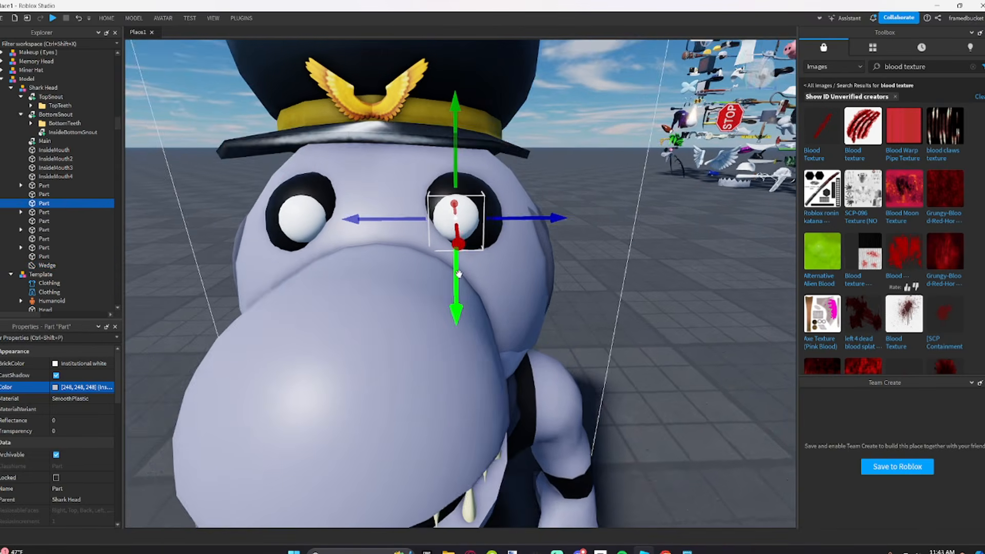
pyautogui.click(302, 218)
pyautogui.press('f')
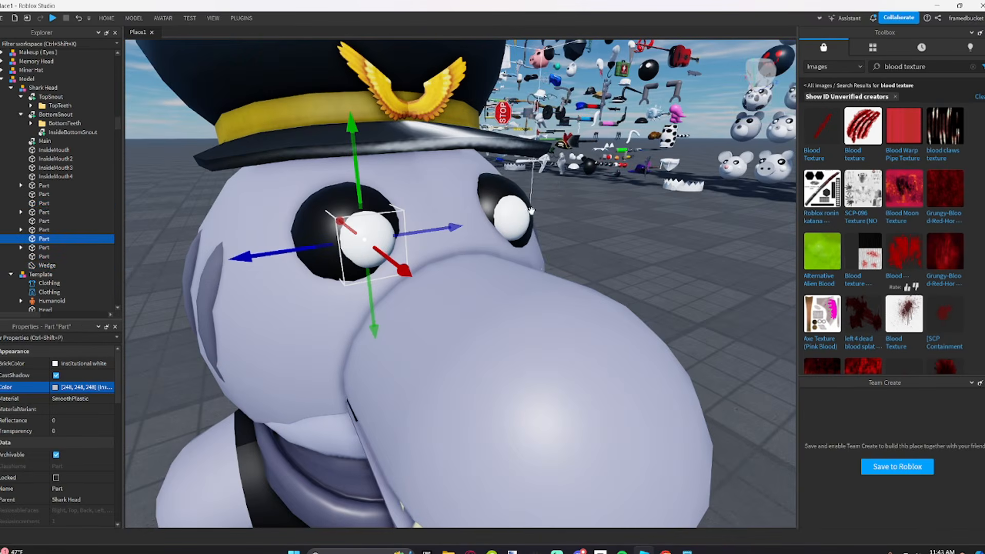
pyautogui.keyDown('ctrl'); pyautogui.click(517, 217); pyautogui.keyUp('ctrl')
pyautogui.click(82, 399)
pyautogui.press('n')
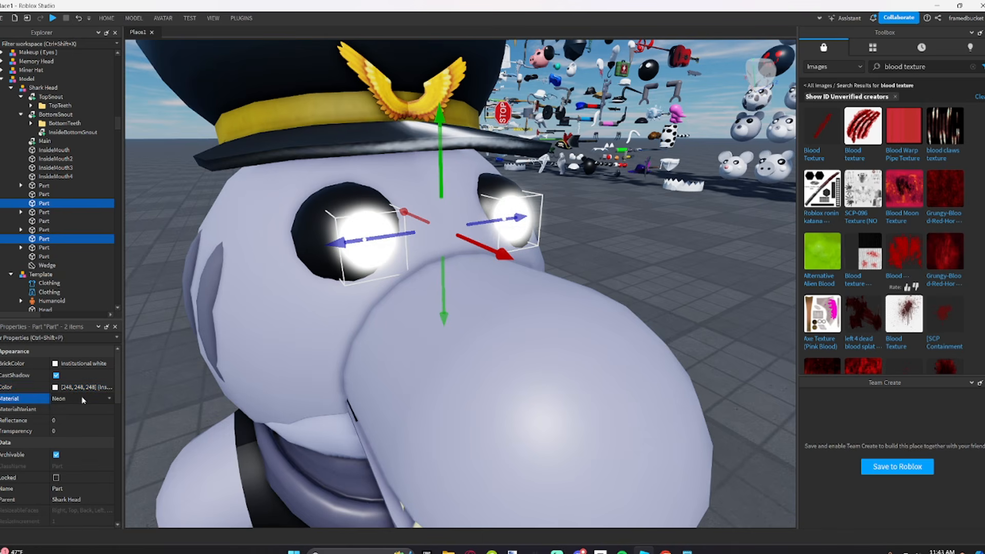
# Step: Set the colour of both neon pupils to orange, RGB 225, 142, 41
pyautogui.click(57, 388)
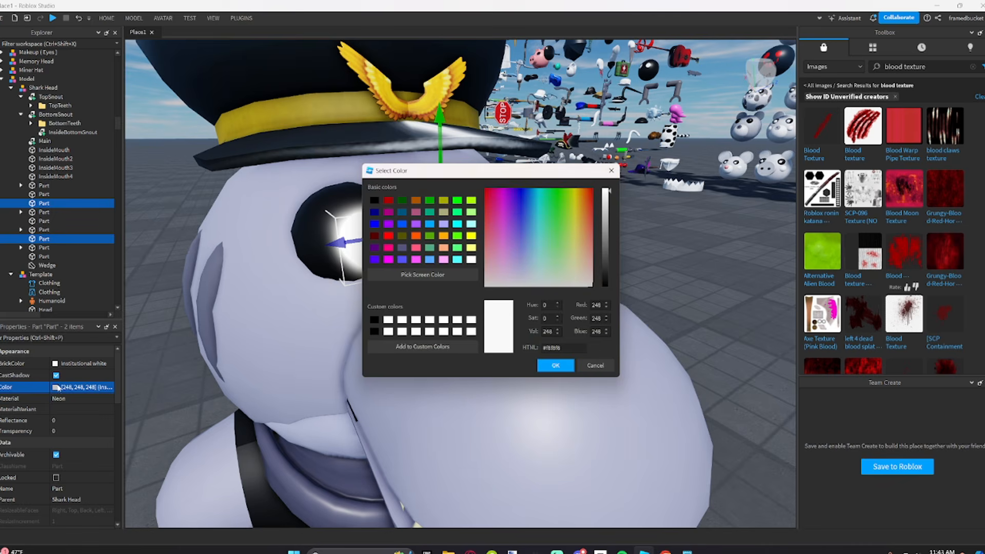
pyautogui.moveTo(425, 172); pyautogui.dragTo(78, 231)
pyautogui.moveTo(227, 311); pyautogui.dragTo(235, 265)
pyautogui.click(256, 263)
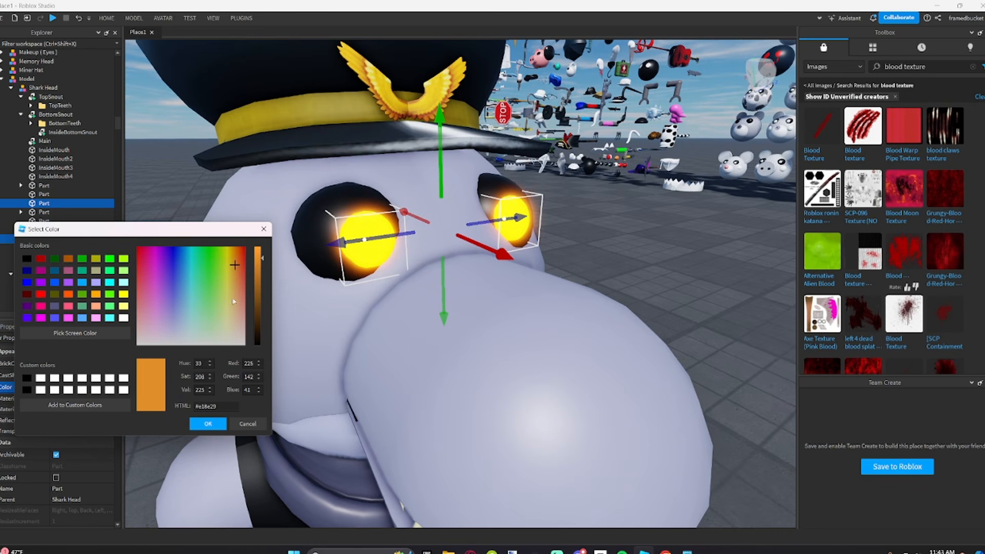
pyautogui.click(208, 424)
pyautogui.scroll(-10, 286, 395)
pyautogui.click(627, 417)
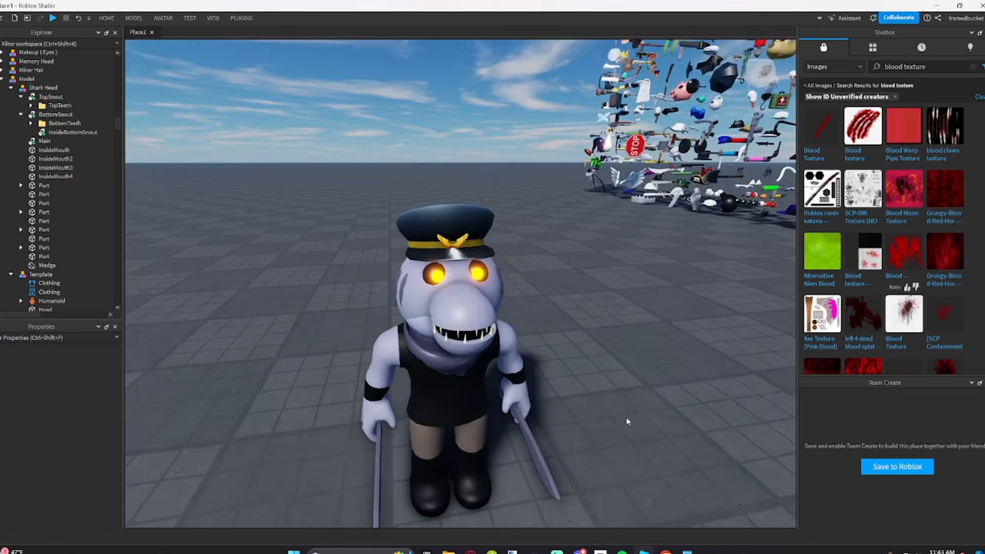
# Step: Find the black part of the shark's right eye among the unnamed parts and rename it RightEye
pyautogui.scroll(2, 635, 398)
pyautogui.scroll(6, 548, 348)
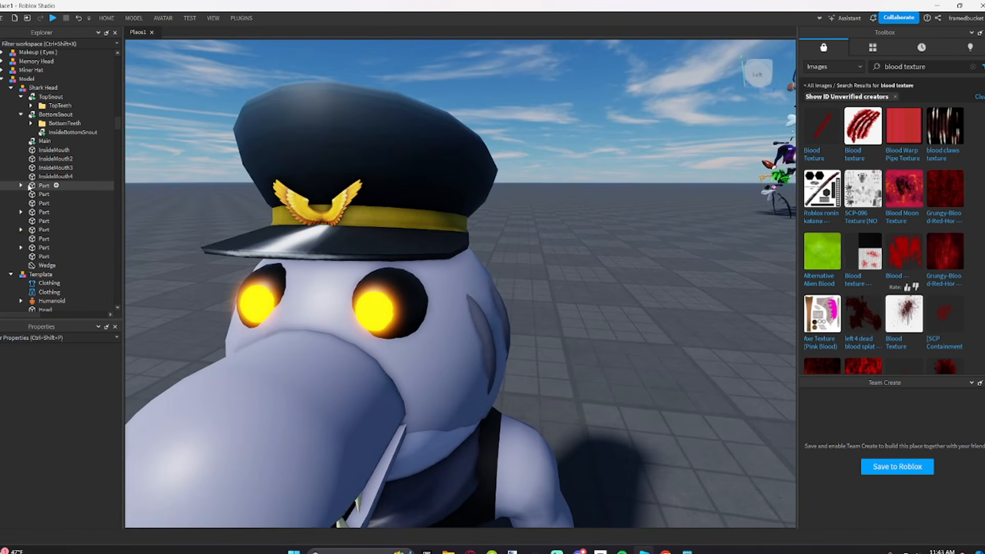
pyautogui.click(29, 188)
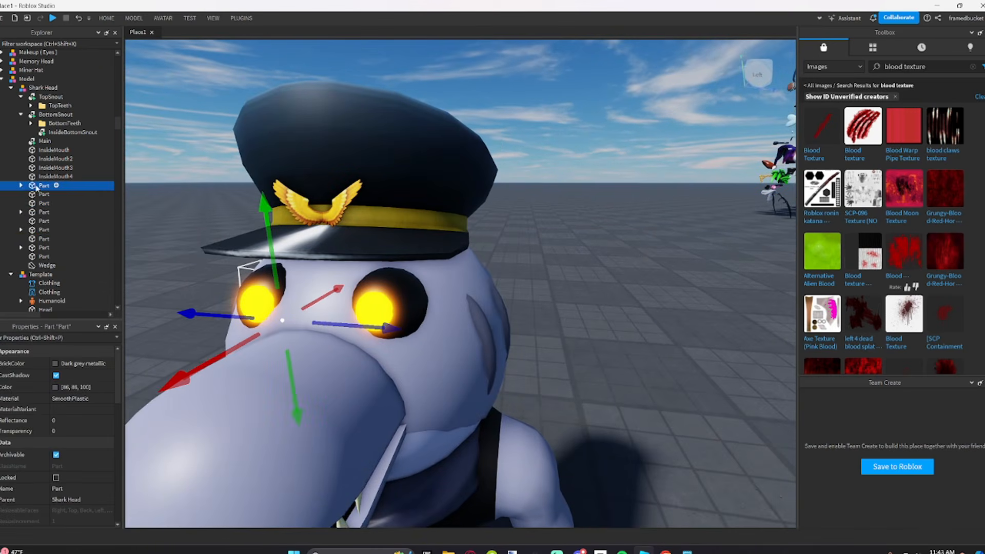
pyautogui.moveTo(336, 236); pyautogui.dragTo(356, 239, button='right')
pyautogui.moveTo(404, 319); pyautogui.dragTo(426, 336, button='right')
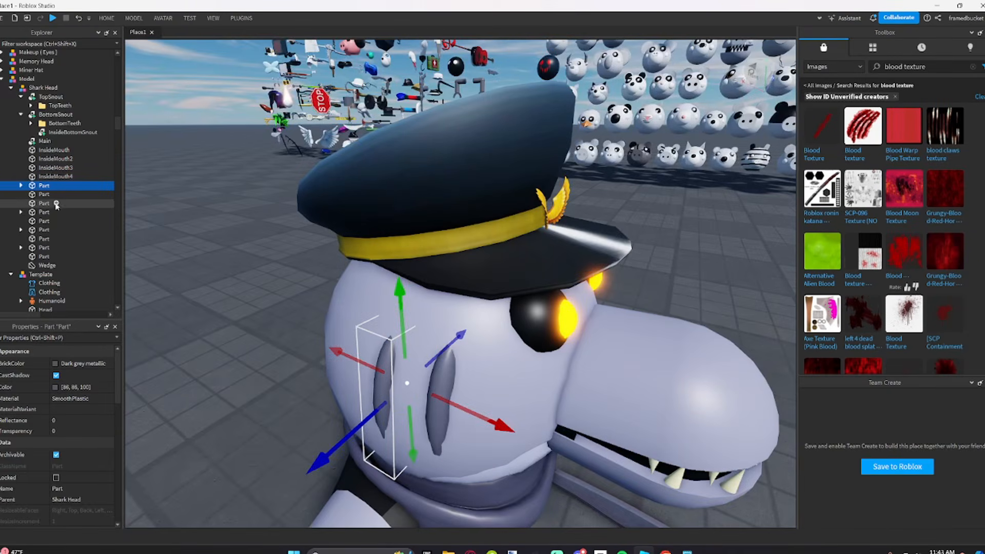
pyautogui.keyDown('ctrl'); pyautogui.click(44, 194); pyautogui.keyUp('ctrl')
pyautogui.click(47, 203)
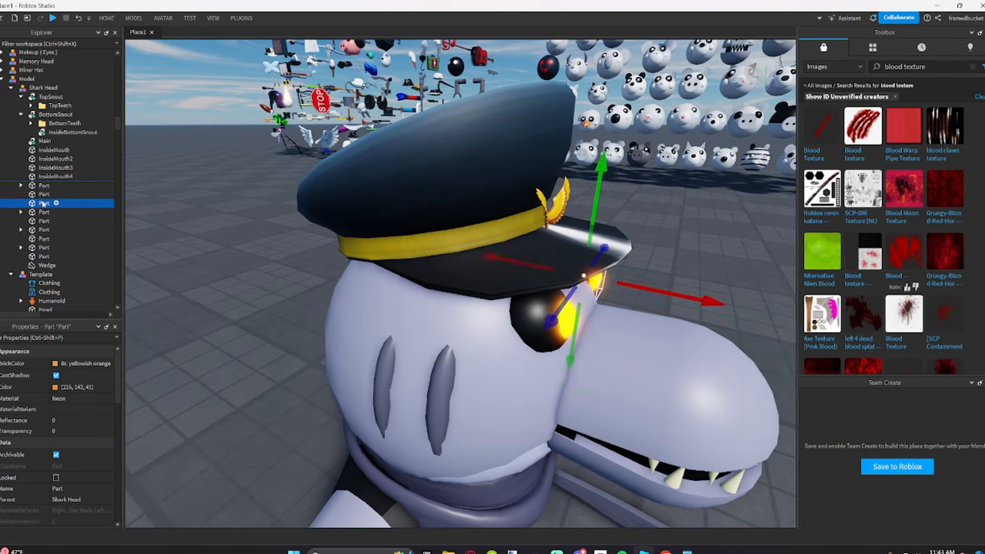
pyautogui.rightClick(40, 196)
pyautogui.click(69, 266)
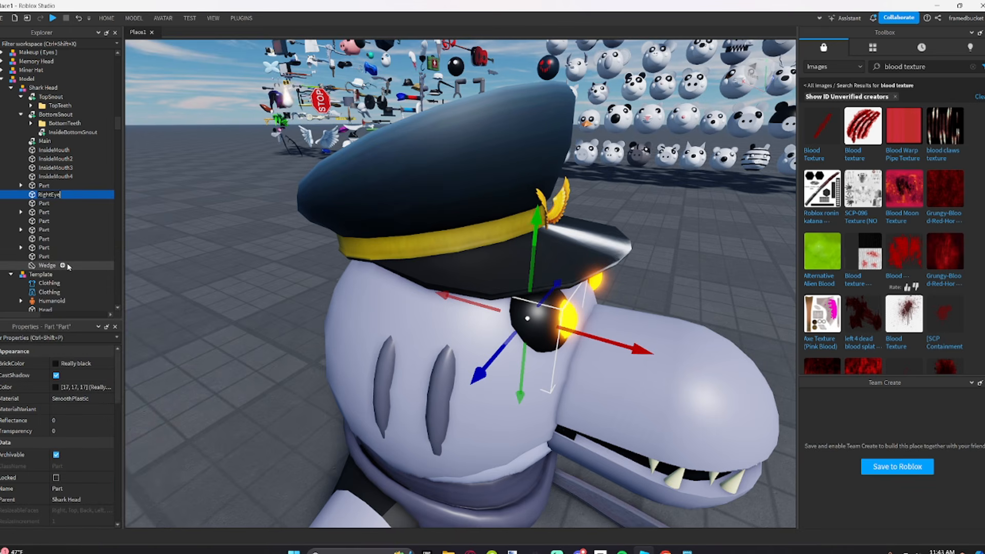
# Step: Rename the glowing pupil part of the shark's left eye as LeftPupil
pyautogui.click(44, 204)
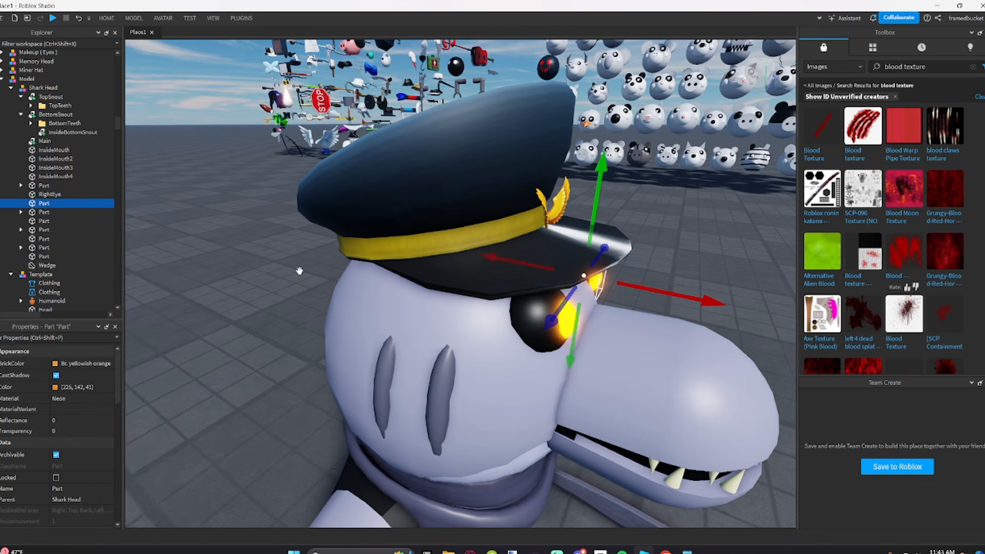
pyautogui.moveTo(585, 323); pyautogui.dragTo(588, 324, button='right')
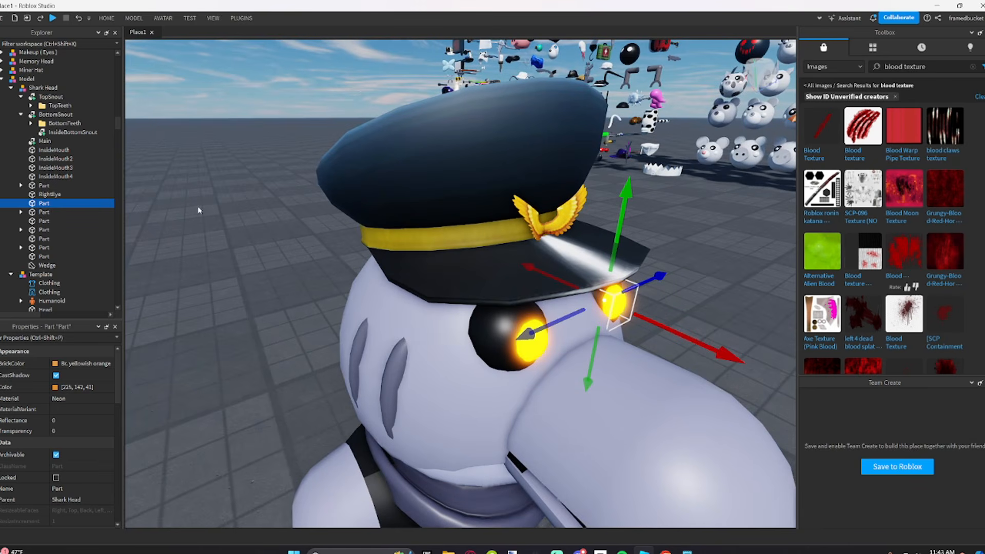
pyautogui.rightClick(36, 203)
pyautogui.click(58, 274)
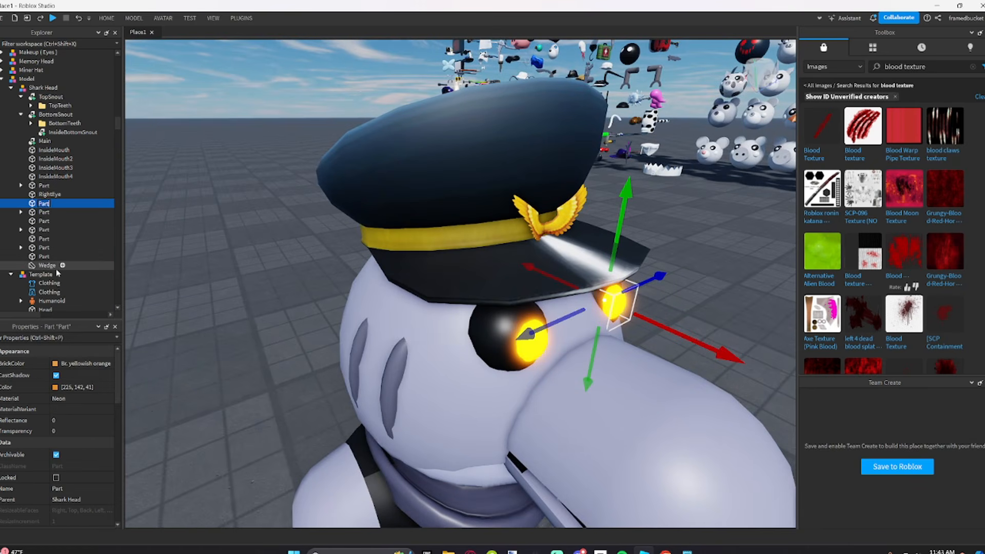
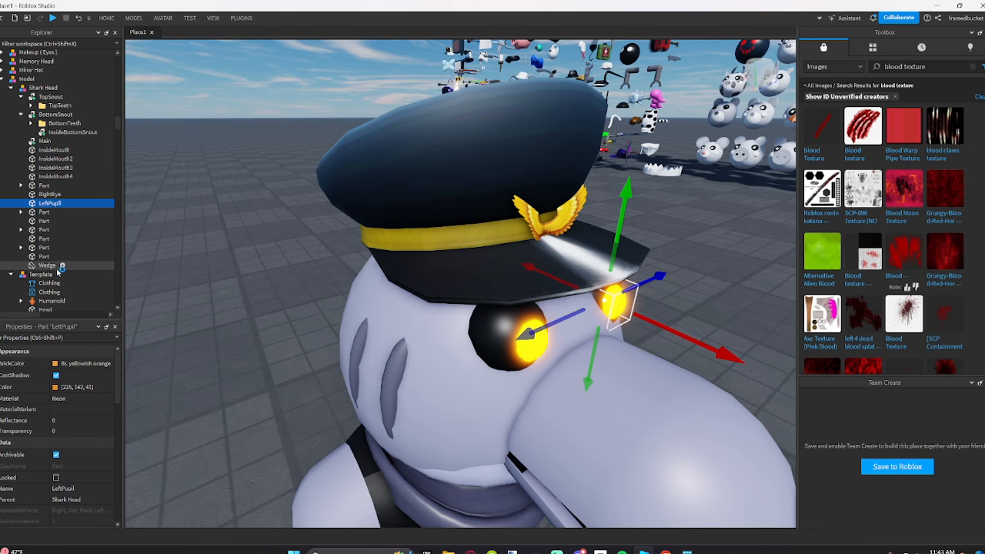
pyautogui.click(62, 215)
pyautogui.press('d')
pyautogui.moveTo(528, 261); pyautogui.dragTo(528, 262, button='right')
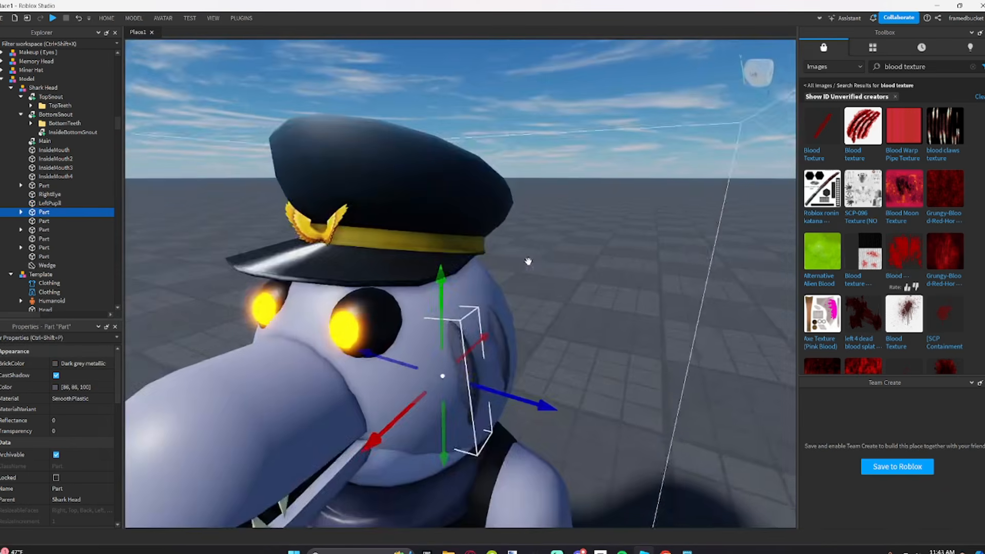
pyautogui.moveTo(506, 392)
pyautogui.mouseDown()
pyautogui.moveTo(528, 402)
pyautogui.moveTo(493, 385)
pyautogui.mouseUp()
pyautogui.hotkey('ctrl', 'z')
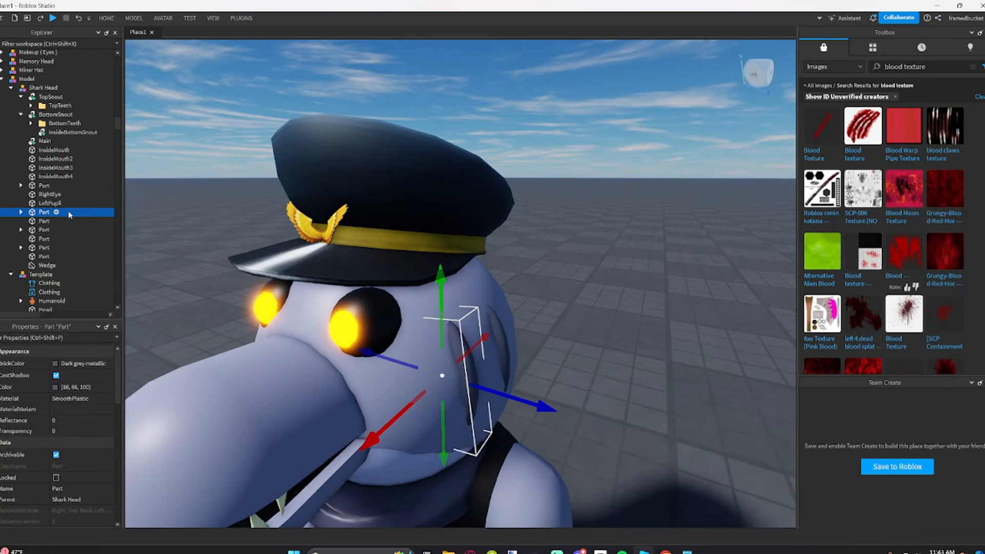
# Step: Rename the black part of the shark's left eye as LeftEye
pyautogui.click(45, 224)
pyautogui.press('f')
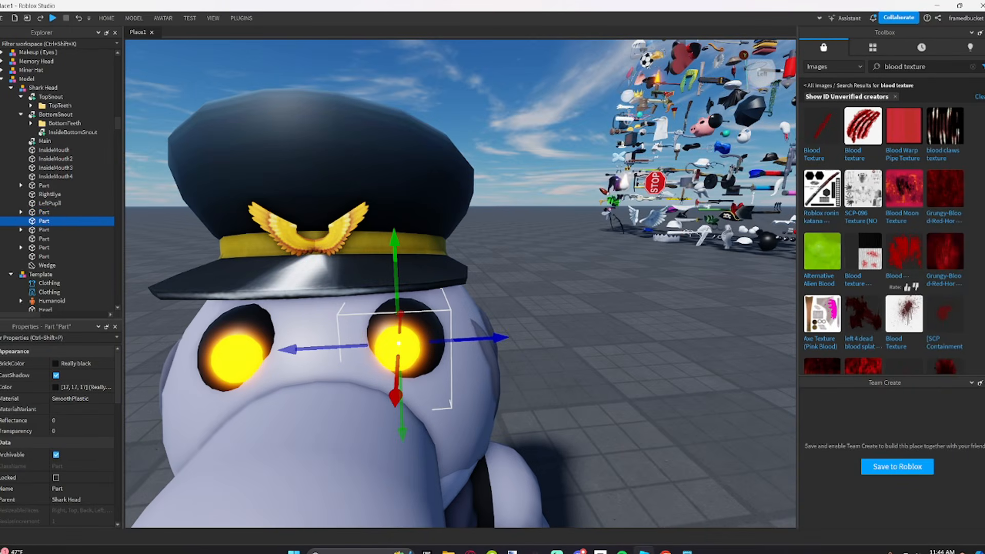
pyautogui.rightClick(32, 225)
pyautogui.click(45, 77)
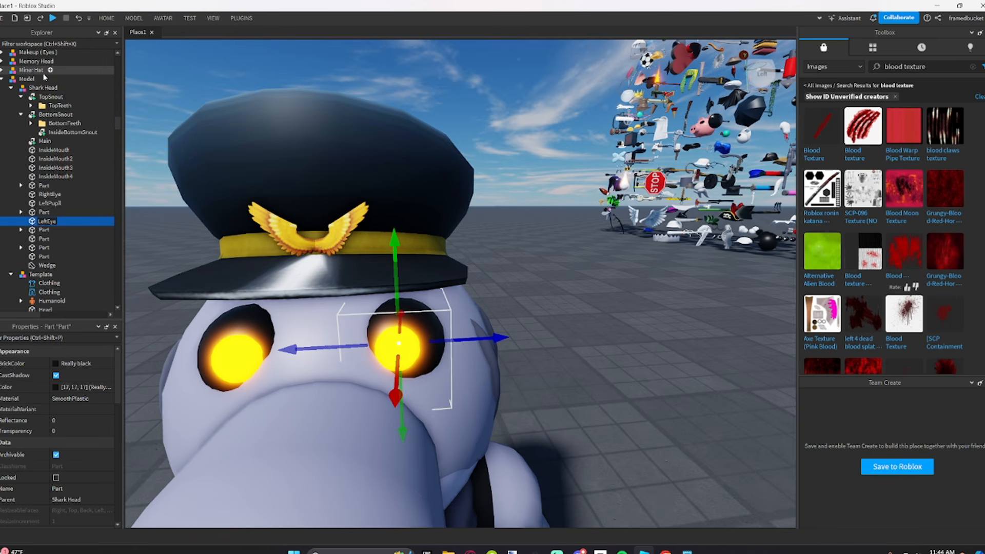
# Step: Rename the glowing pupil part of the shark's right eye as RightPupil
pyautogui.click(64, 230)
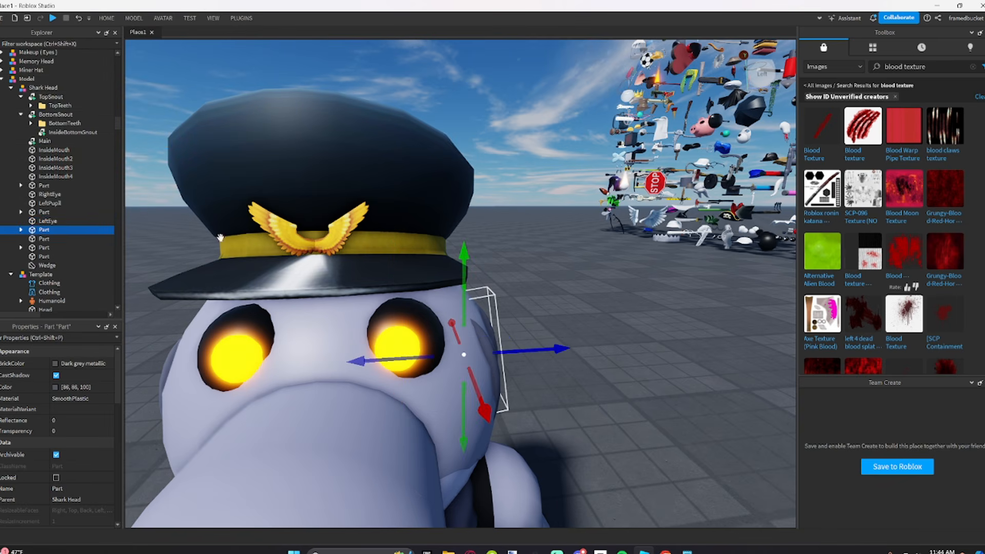
pyautogui.click(64, 238)
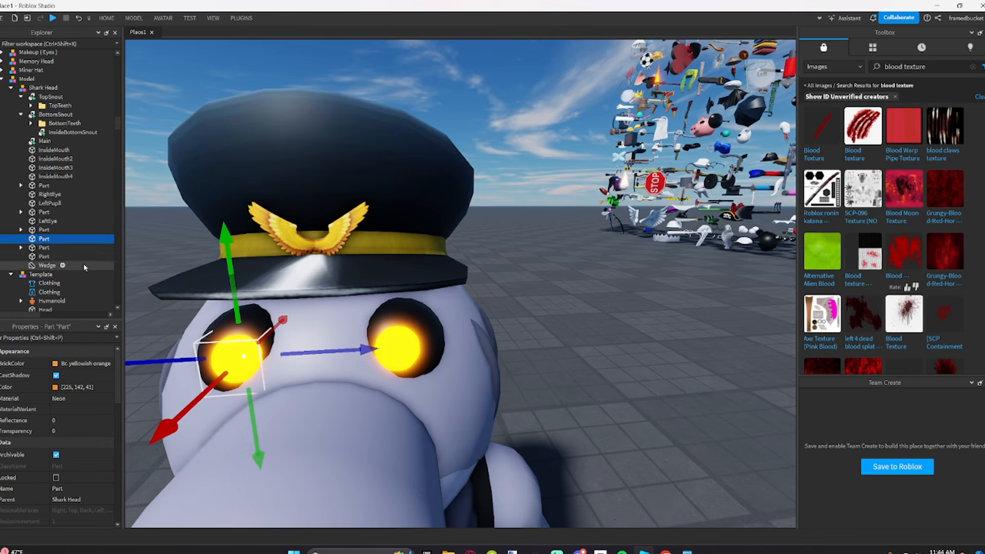
pyautogui.rightClick(42, 240)
pyautogui.click(55, 75)
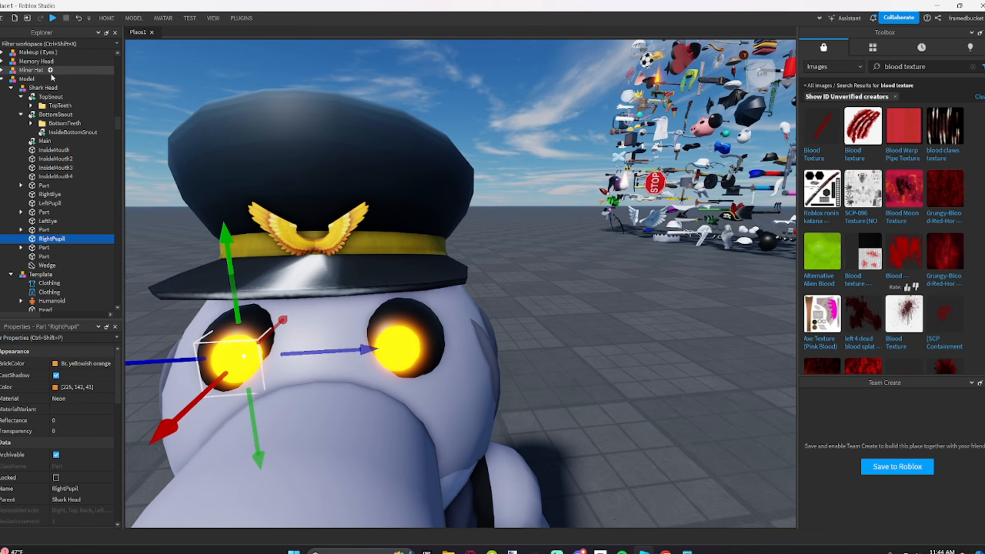
pyautogui.click(54, 158)
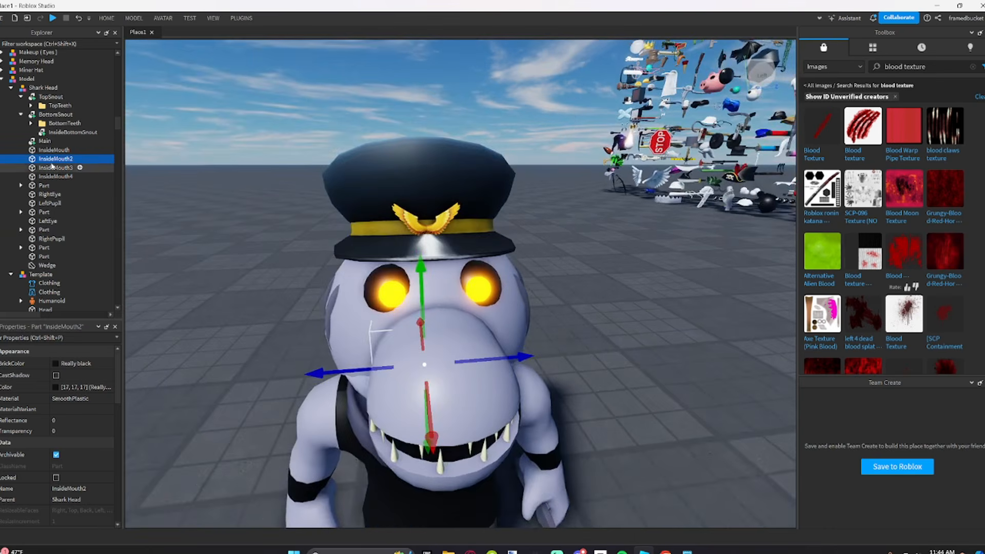
pyautogui.click(49, 151)
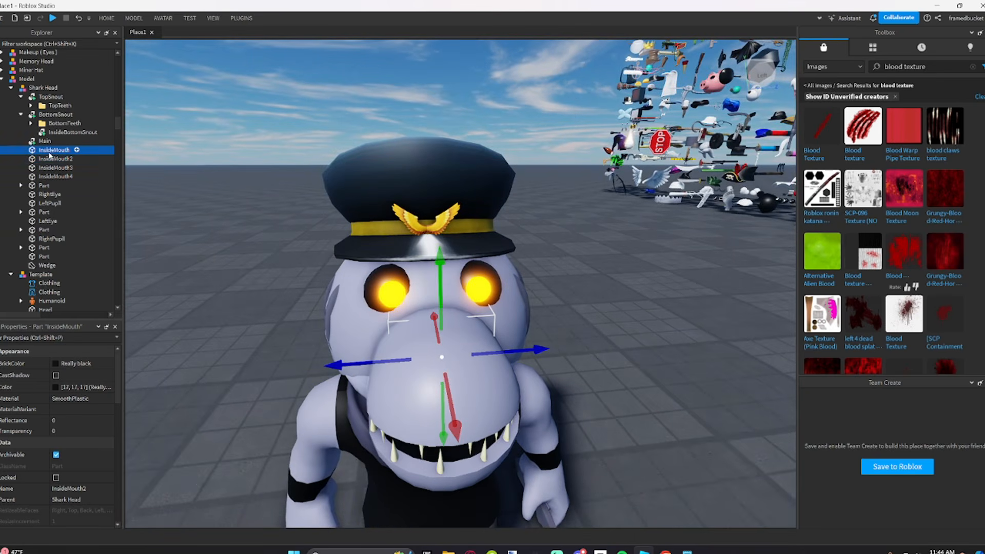
pyautogui.moveTo(198, 187); pyautogui.dragTo(198, 186, button='right')
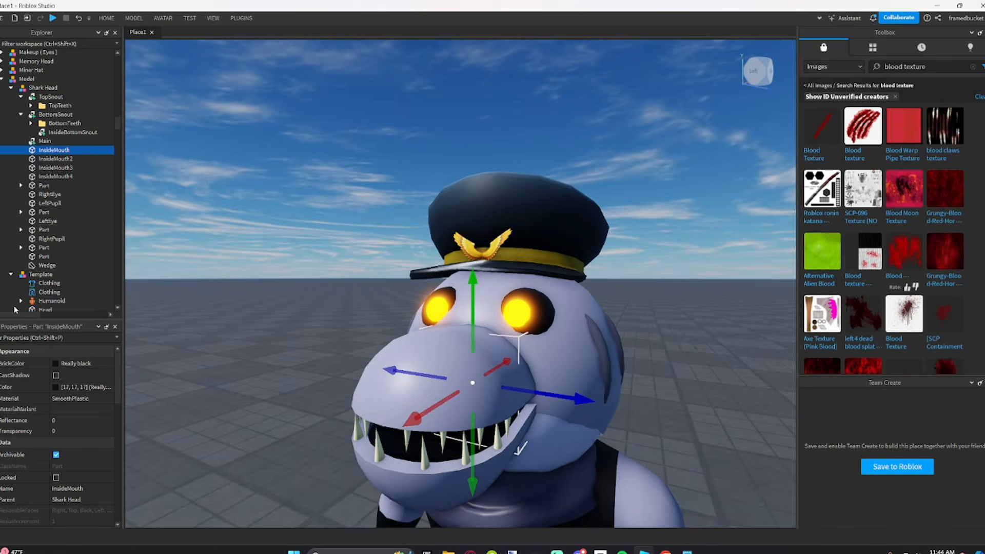
# Step: Select the head's Main union, the five unnamed parts and the Wedge together, and move them sideways away from the snout and eyes
pyautogui.click(38, 264)
pyautogui.keyDown('ctrl'); pyautogui.click(41, 256); pyautogui.keyUp('ctrl')
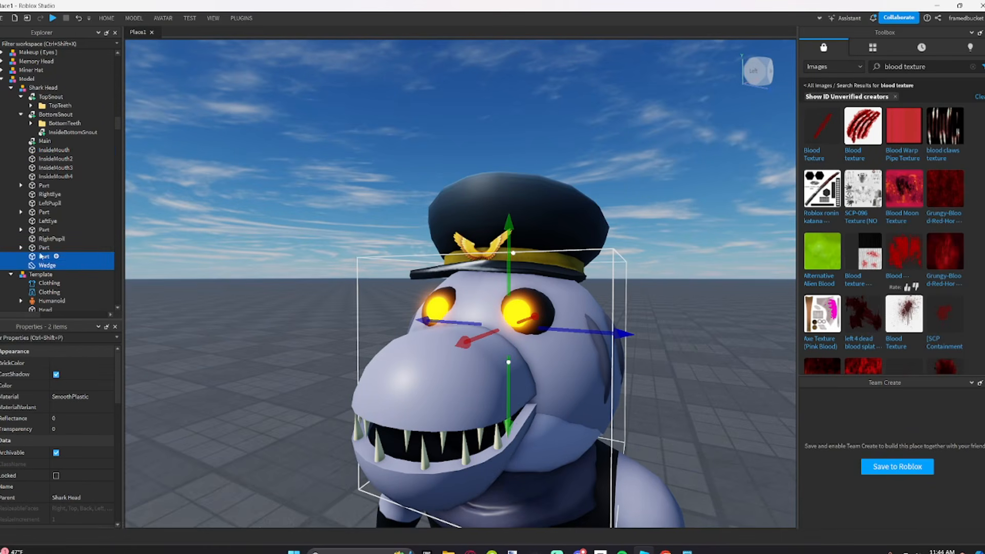
pyautogui.keyDown('ctrl'); pyautogui.click(43, 248); pyautogui.keyUp('ctrl')
pyautogui.keyDown('ctrl'); pyautogui.click(44, 229); pyautogui.keyUp('ctrl')
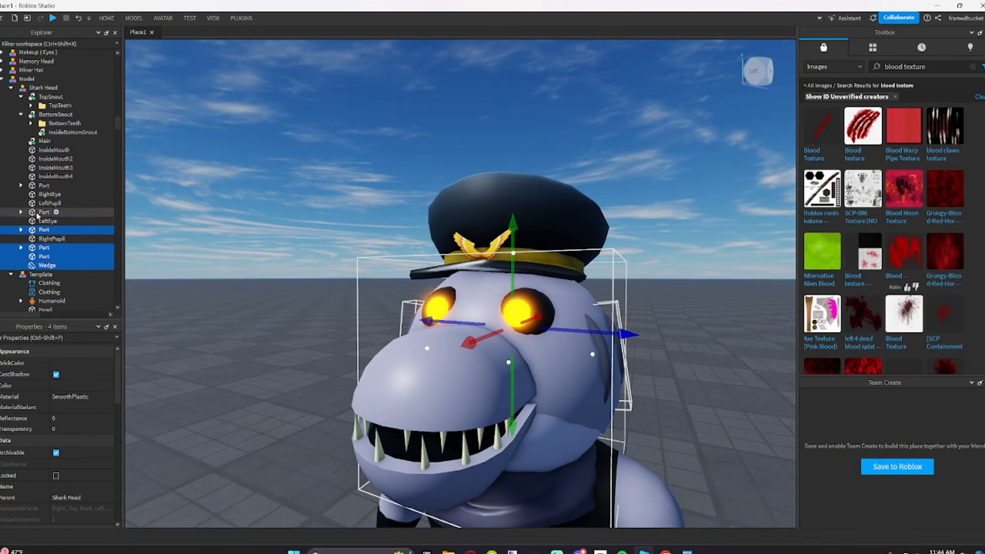
pyautogui.keyDown('ctrl'); pyautogui.click(44, 212); pyautogui.keyUp('ctrl')
pyautogui.keyDown('ctrl'); pyautogui.click(44, 186); pyautogui.keyUp('ctrl')
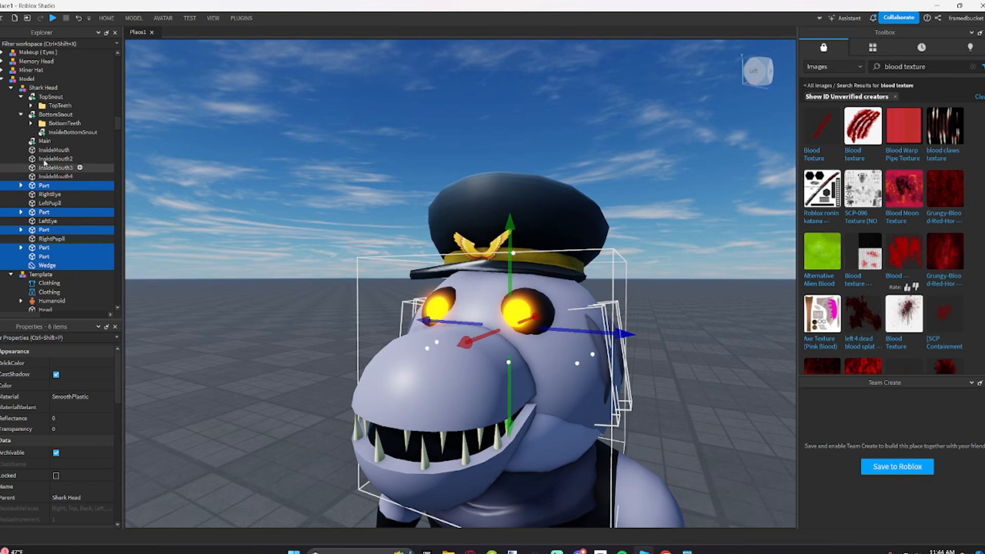
pyautogui.keyDown('ctrl'); pyautogui.click(40, 141); pyautogui.keyUp('ctrl')
pyautogui.moveTo(590, 334); pyautogui.dragTo(383, 321)
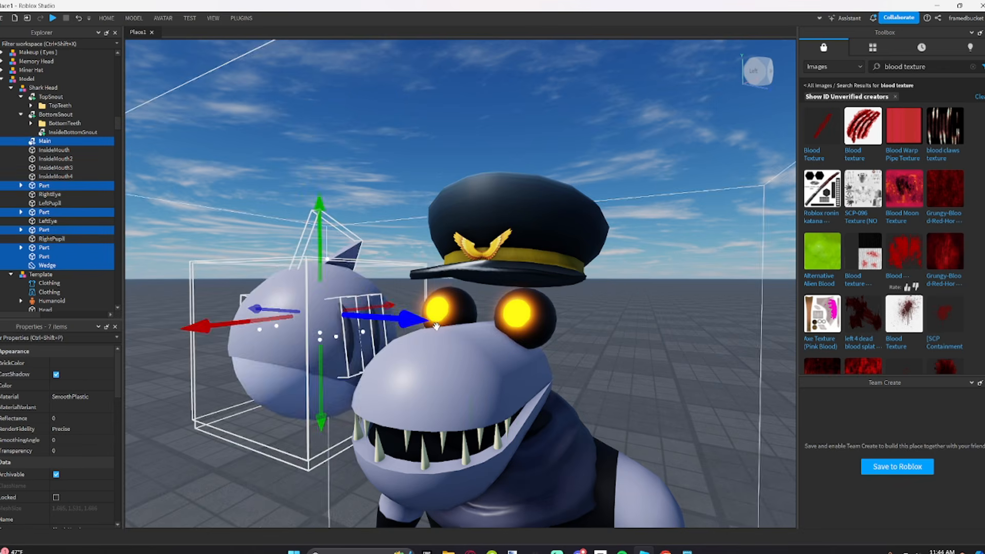
# Step: Undo the sideways move of the head's Main union, unnamed parts and Wedge
pyautogui.moveTo(459, 341); pyautogui.dragTo(465, 341, button='right')
pyautogui.moveTo(666, 355); pyautogui.dragTo(665, 353, button='right')
pyautogui.press('d')
pyautogui.press('a')
pyautogui.moveTo(401, 339); pyautogui.dragTo(400, 338, button='right')
pyautogui.press('a')
pyautogui.hotkey('ctrl', 'z')
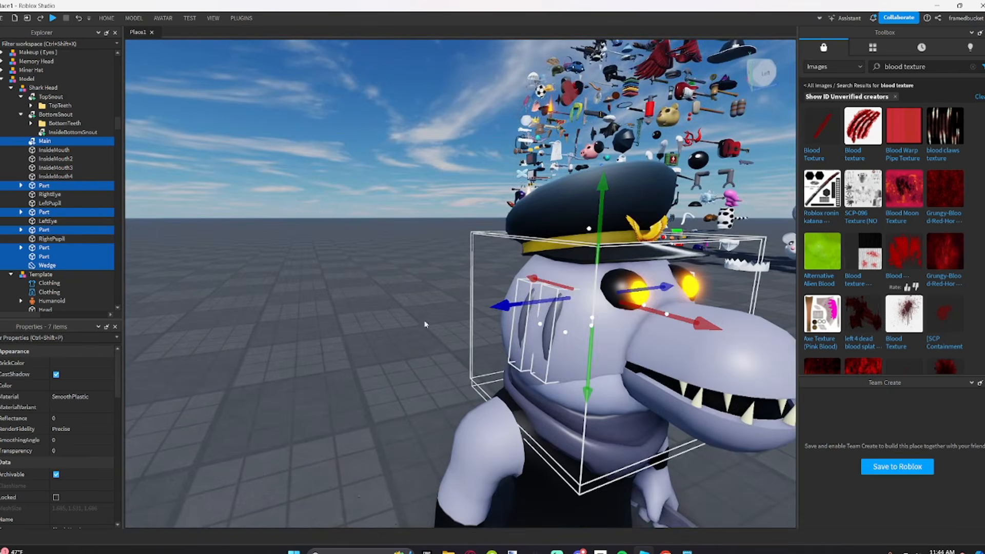
# Step: Union the seven selected head pieces into one solid and rename the result Main
pyautogui.click(134, 18)
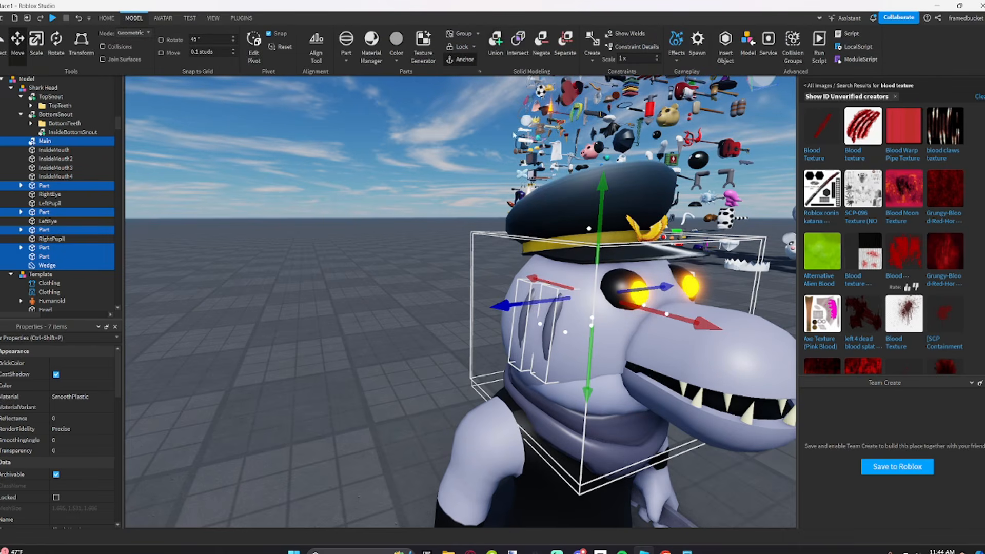
pyautogui.press('d')
pyautogui.moveTo(512, 292); pyautogui.dragTo(513, 293, button='right')
pyautogui.rightClick(37, 143)
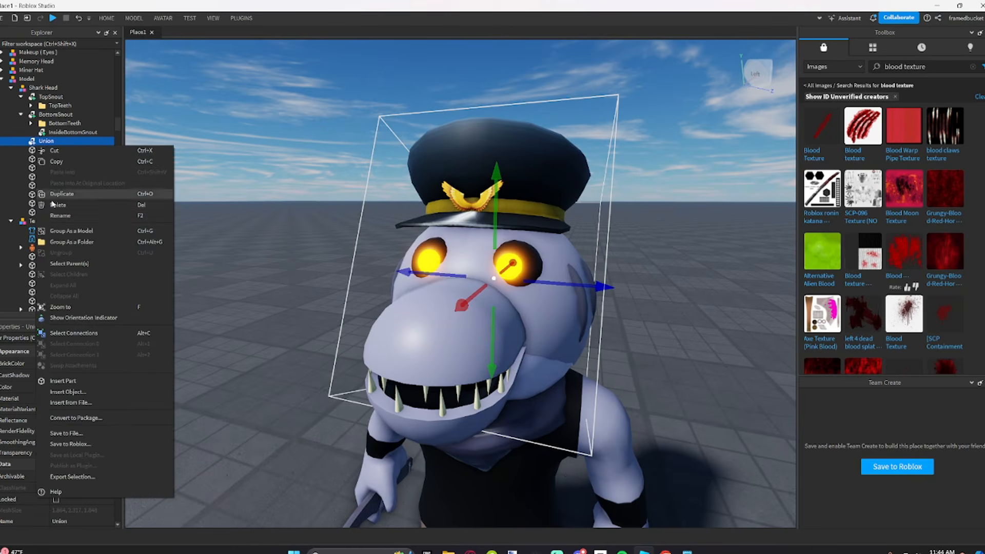
pyautogui.click(59, 216)
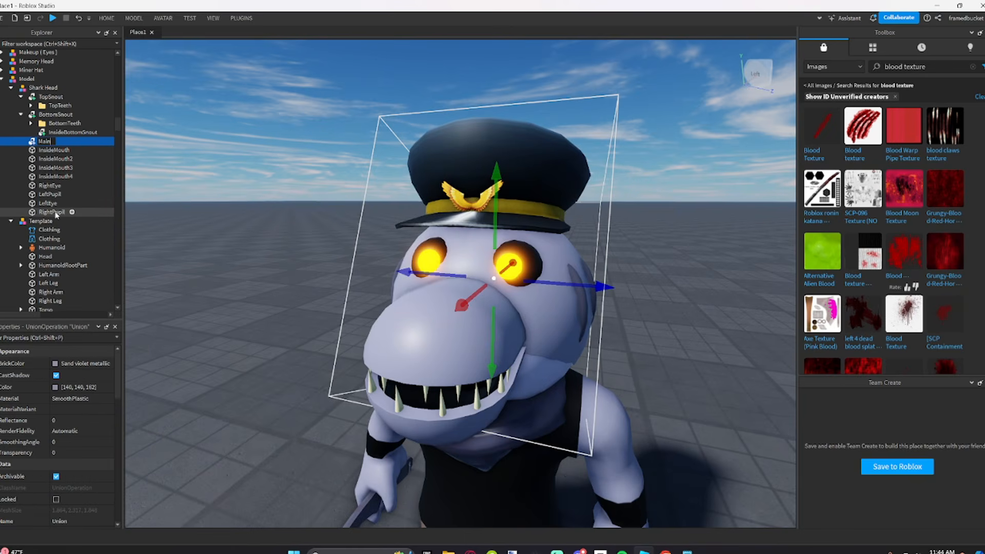
pyautogui.press('Return')
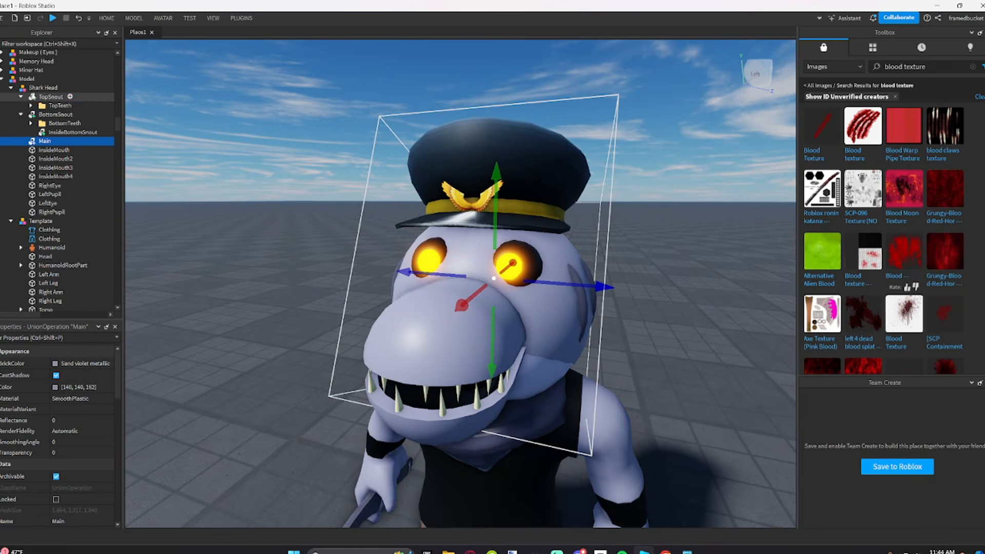
pyautogui.click(33, 96)
pyautogui.click(21, 97)
pyautogui.click(21, 97)
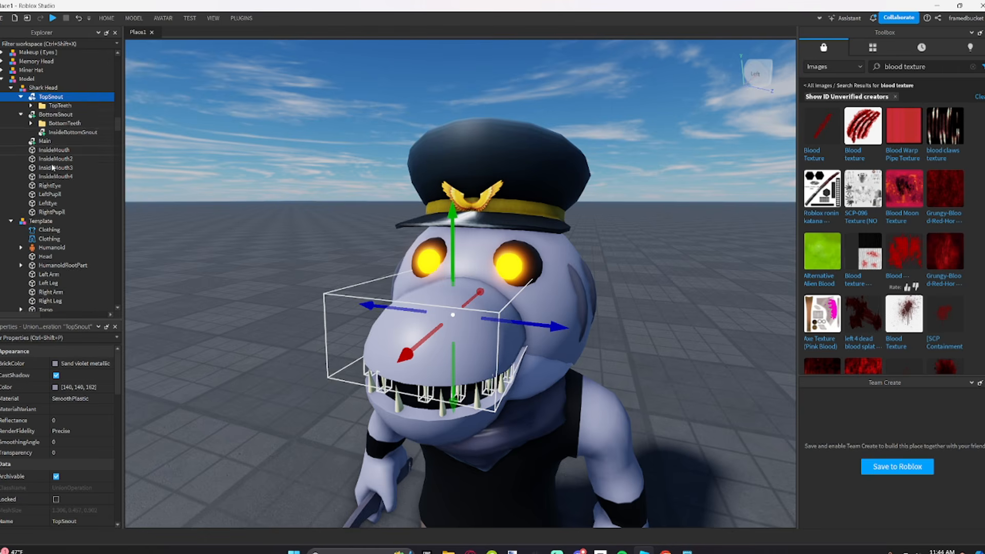
# Step: Move the Hat part out of the top-level Model into the Shark Head model
pyautogui.scroll(-4, 54, 174)
pyautogui.moveTo(477, 295); pyautogui.dragTo(475, 292, button='right')
pyautogui.moveTo(614, 275); pyautogui.dragTo(615, 279, button='right')
pyautogui.click(32, 271)
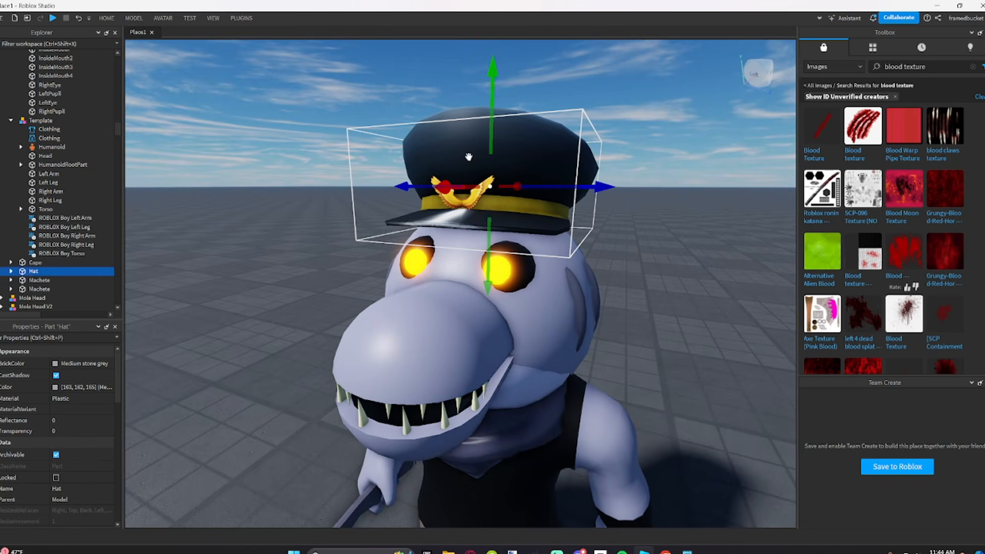
pyautogui.moveTo(32, 271); pyautogui.dragTo(54, 109)
pyautogui.scroll(-3, 56, 147)
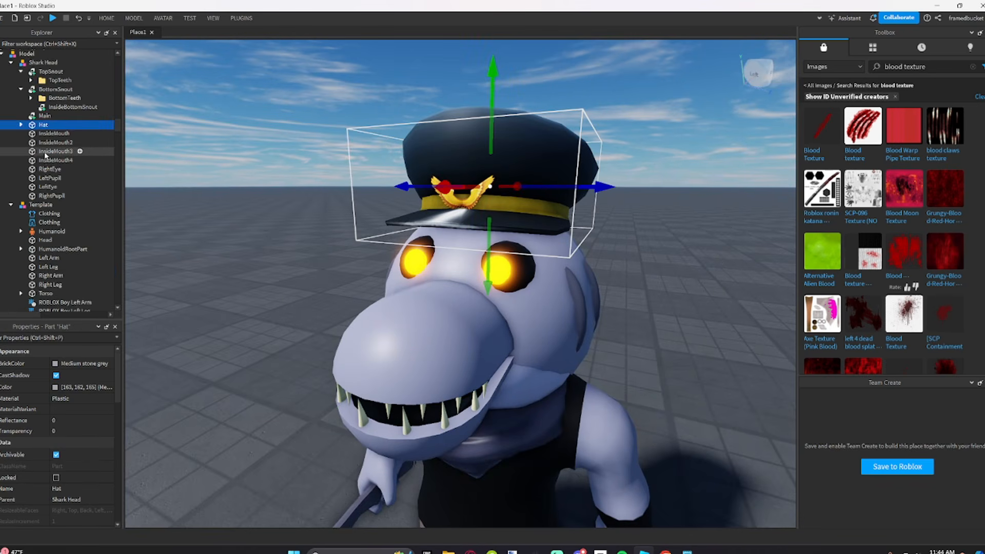
pyautogui.scroll(7, 36, 154)
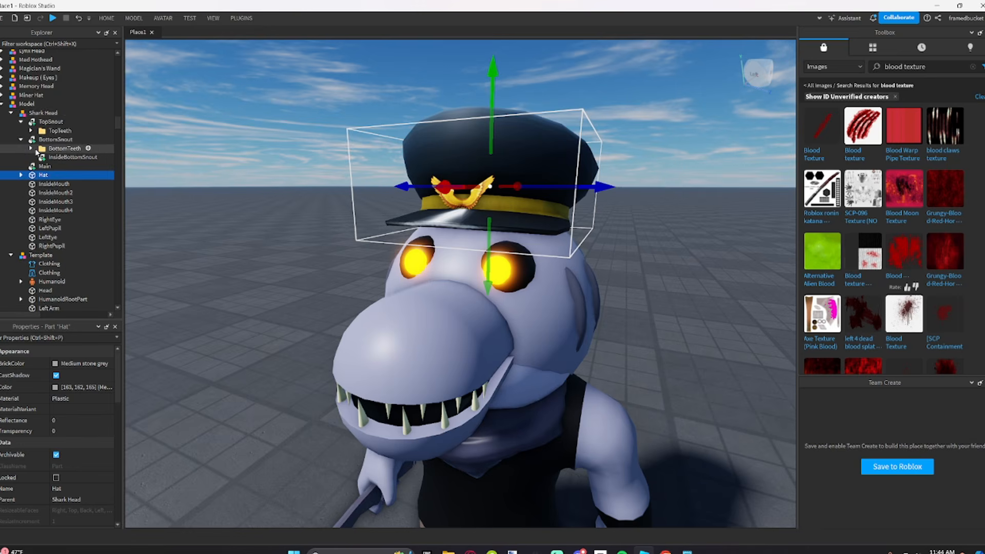
# Step: Ungroup the Shark Head model and group its released pieces, including the Hat, as a folder
pyautogui.click(43, 113)
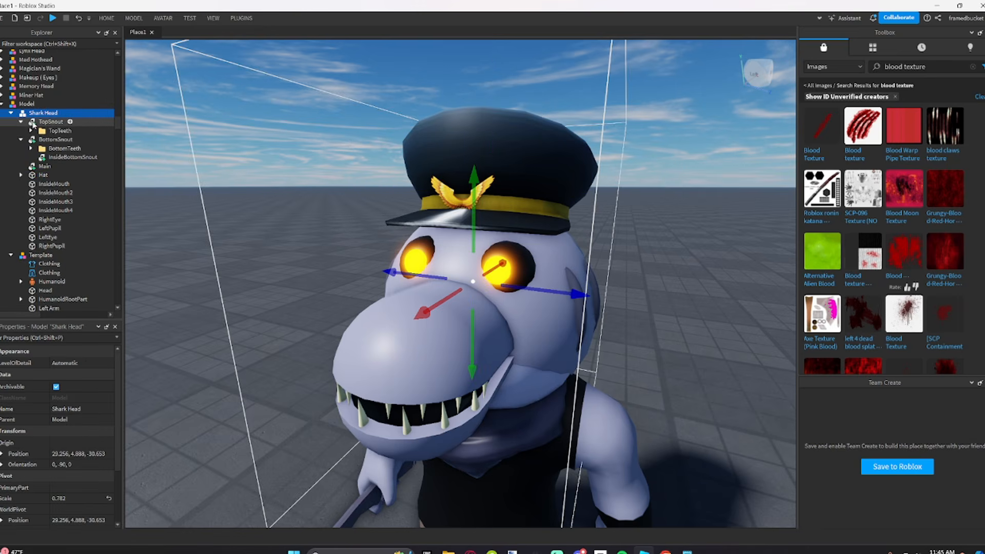
pyautogui.hotkey('ctrl', 'u')
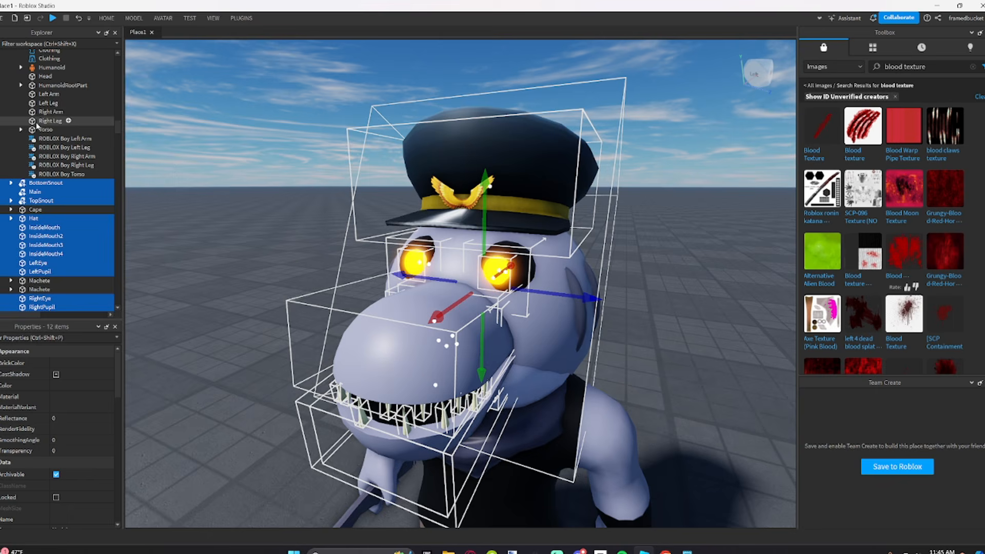
pyautogui.rightClick(38, 183)
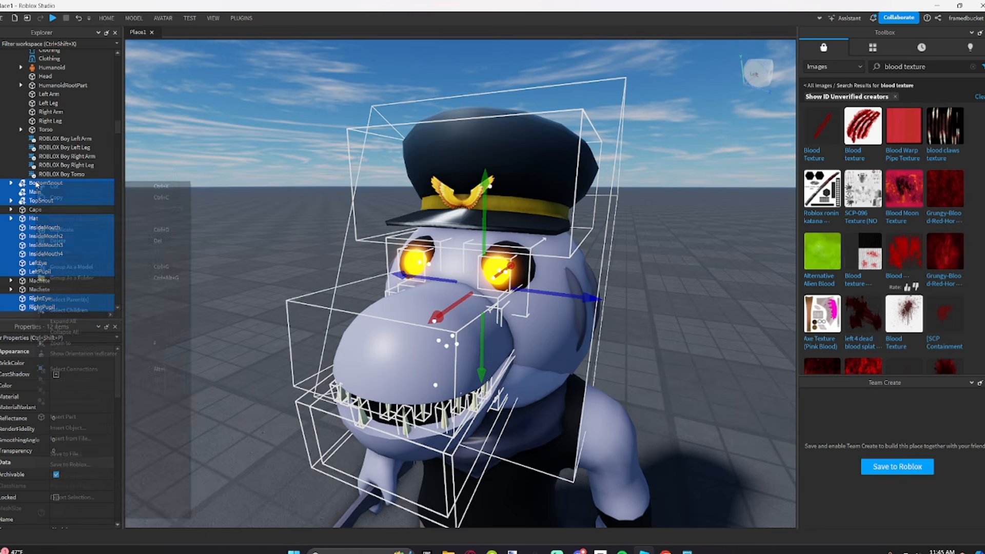
pyautogui.click(65, 279)
# Step: Rename the new folder of head pieces HeadStuff and move it into the Template model
pyautogui.rightClick(32, 181)
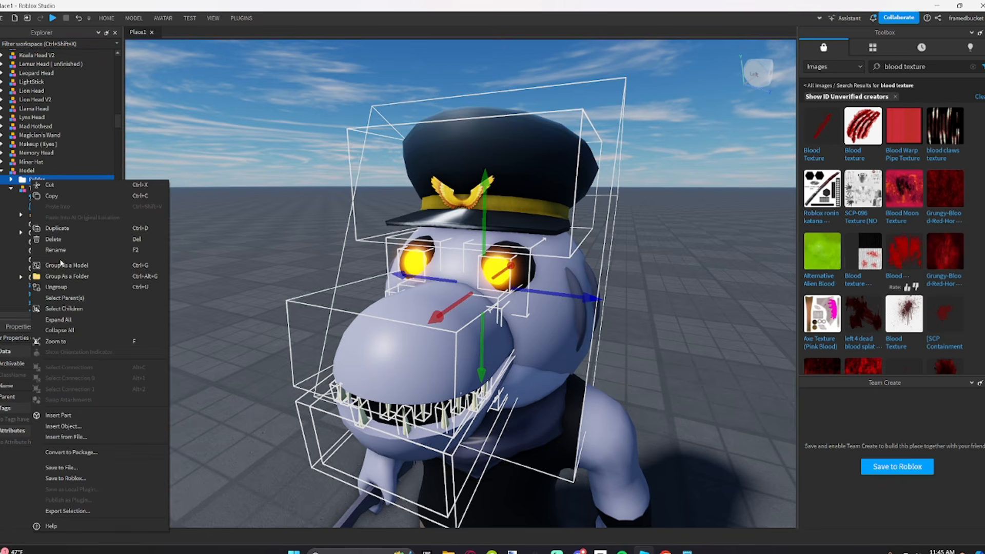
pyautogui.press('Escape')
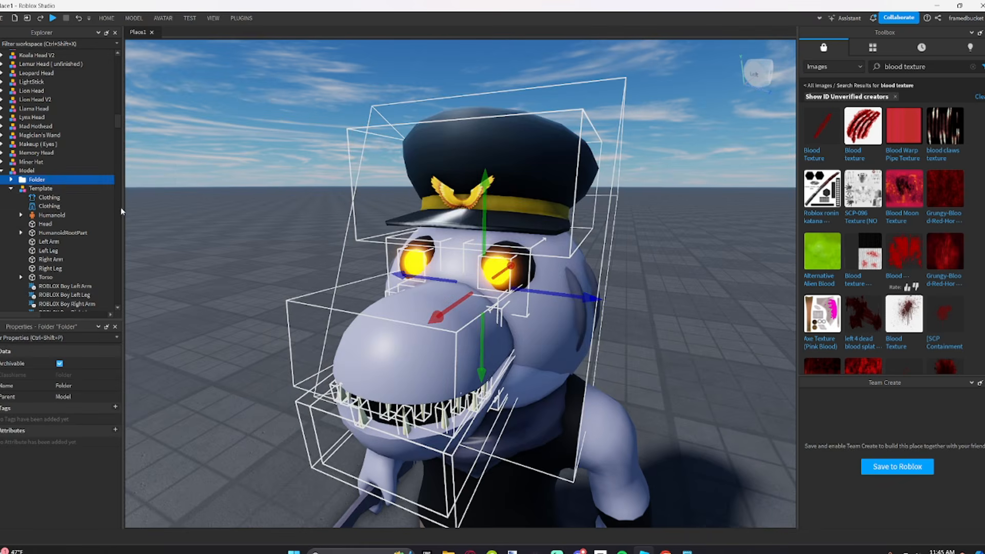
pyautogui.rightClick(33, 180)
pyautogui.click(72, 241)
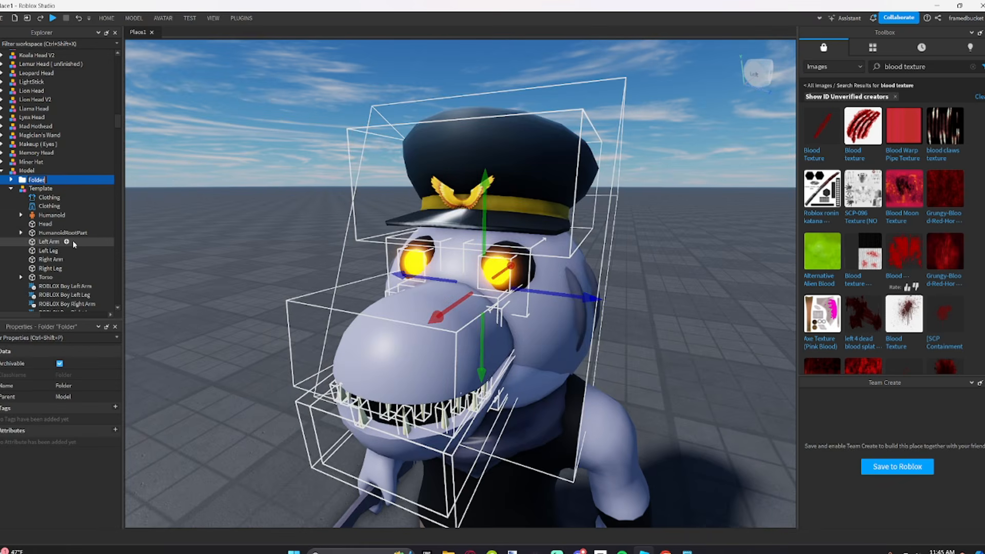
pyautogui.write('HeadStuff')
pyautogui.press('Return')
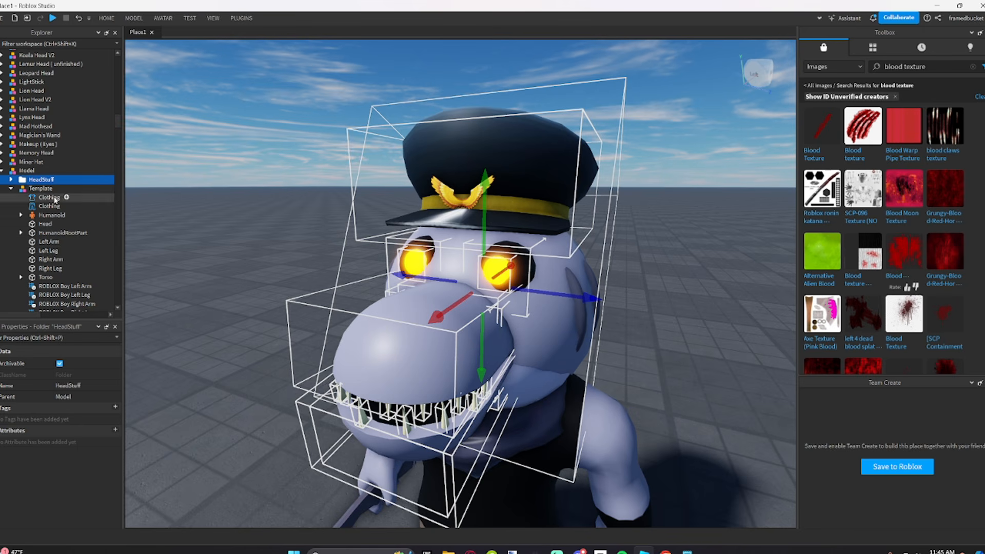
pyautogui.moveTo(41, 179); pyautogui.dragTo(41, 188)
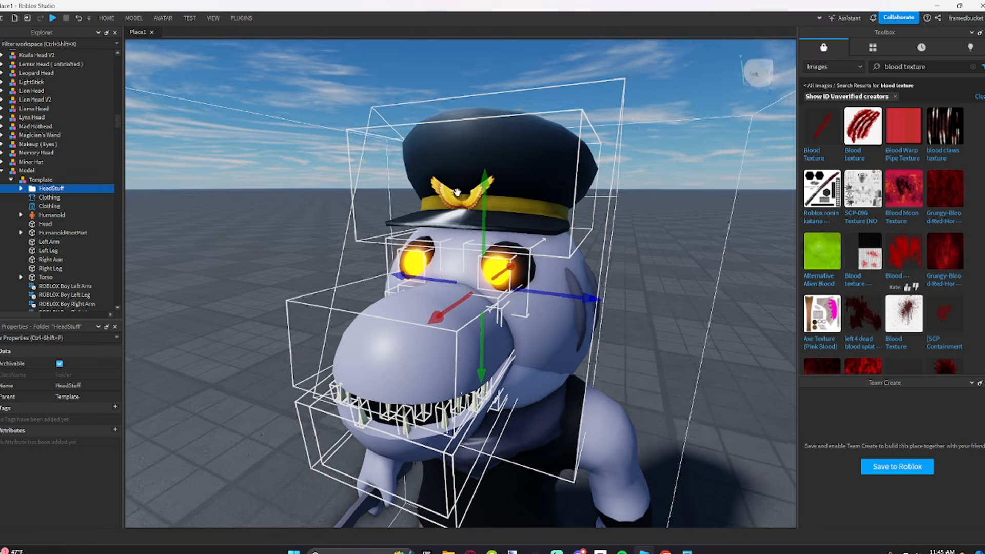
# Step: Move the Cape part into the Template's Torso and rename it Scarf
pyautogui.moveTo(456, 192); pyautogui.dragTo(530, 244, button='right')
pyautogui.press('s')
pyautogui.click(669, 405)
pyautogui.press('q')
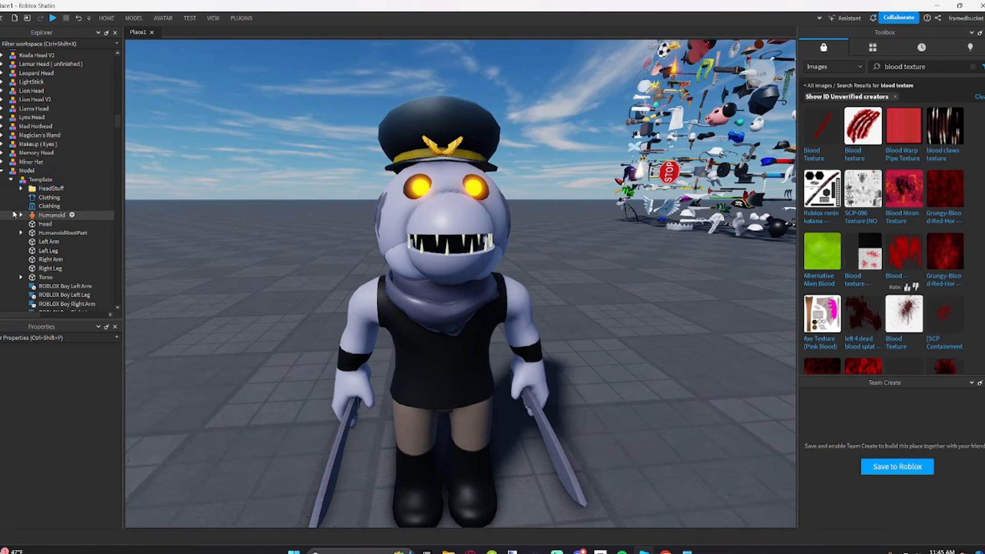
pyautogui.scroll(-5, 14, 215)
pyautogui.moveTo(33, 204); pyautogui.dragTo(72, 154)
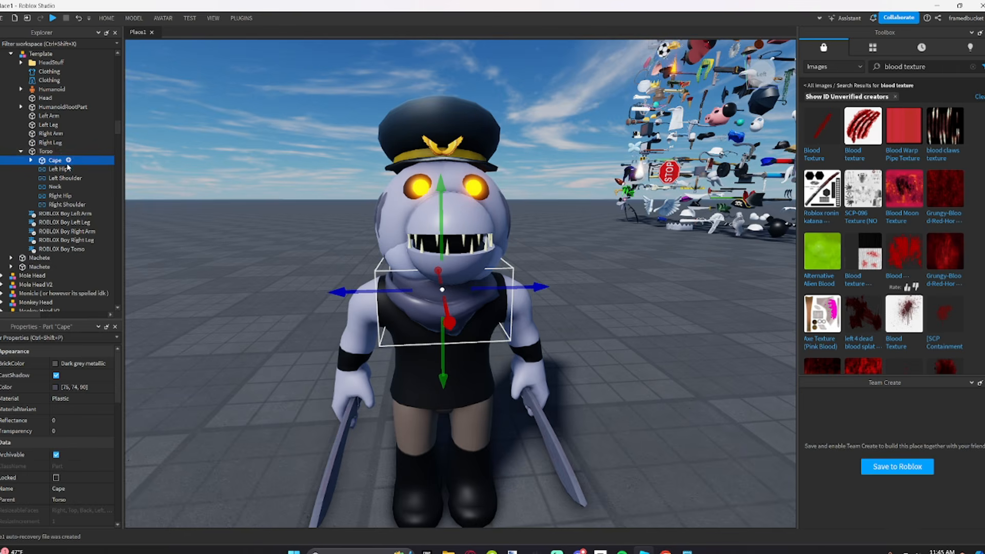
pyautogui.rightClick(65, 161)
pyautogui.click(82, 233)
pyautogui.write('Scarf')
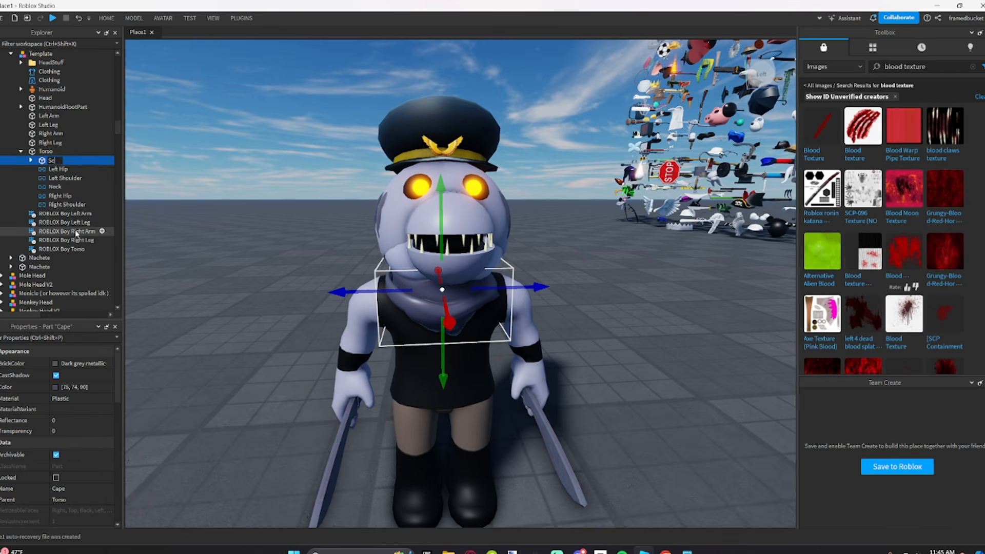
pyautogui.press('Return')
pyautogui.click(31, 161)
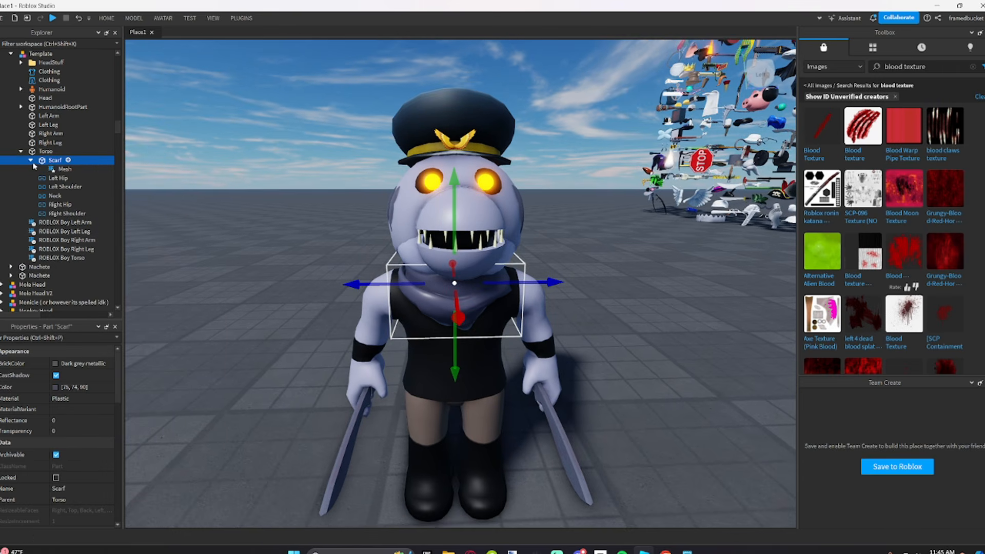
pyautogui.click(32, 161)
# Step: Rename the machete in the character's right hand as MacheteR
pyautogui.click(39, 259)
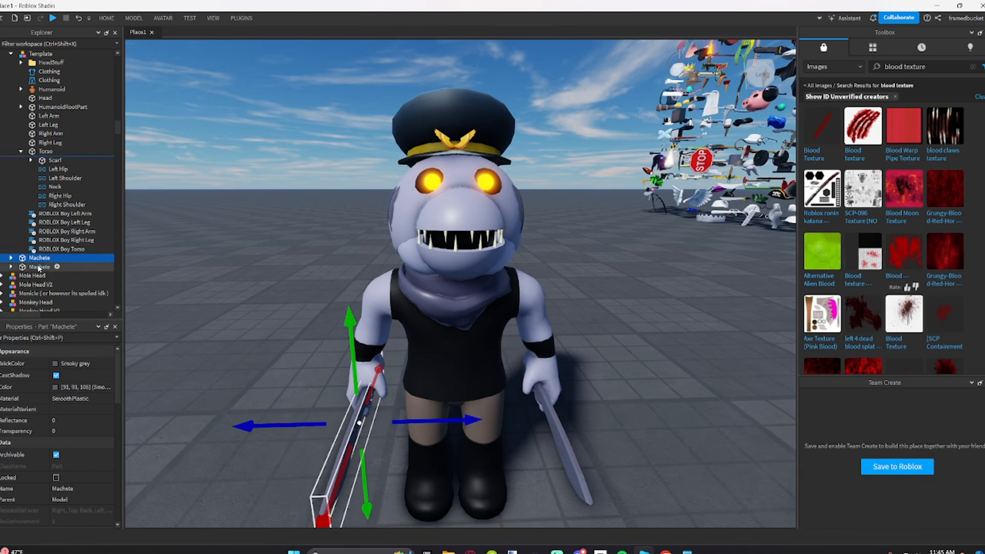
pyautogui.rightClick(39, 259)
pyautogui.click(77, 72)
pyautogui.click(54, 261)
pyautogui.rightClick(41, 260)
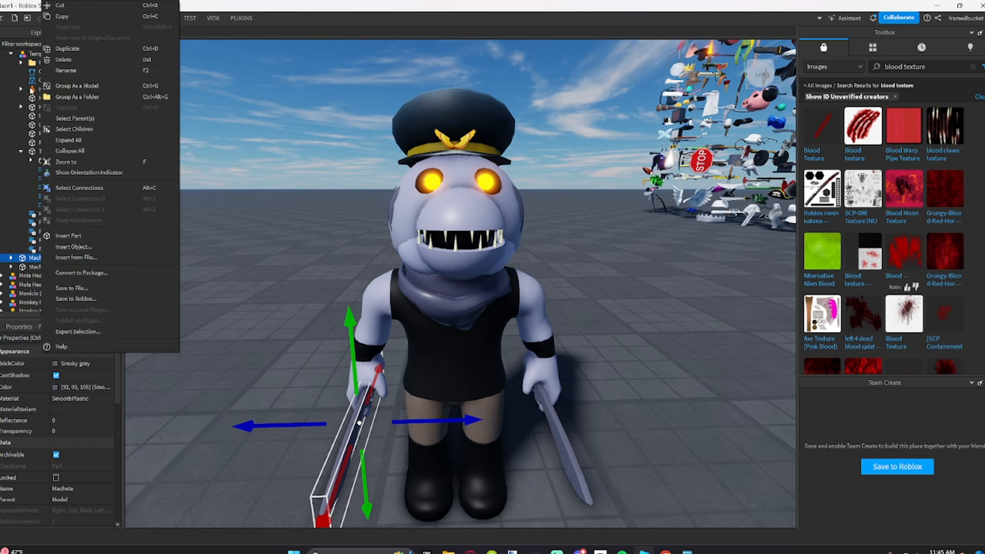
pyautogui.click(58, 71)
pyautogui.rightClick(49, 260)
pyautogui.click(58, 71)
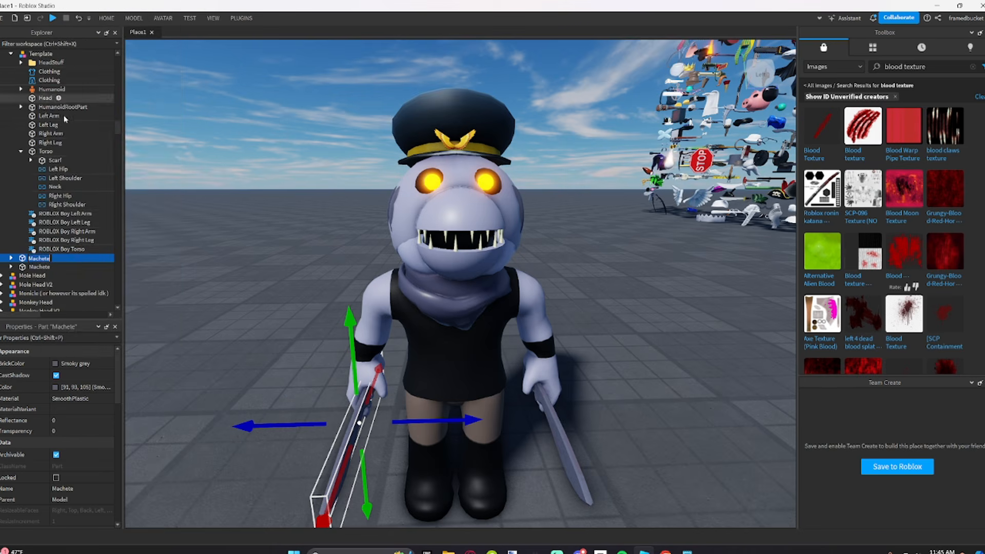
pyautogui.write('R')
pyautogui.moveTo(294, 224); pyautogui.dragTo(298, 217, button='right')
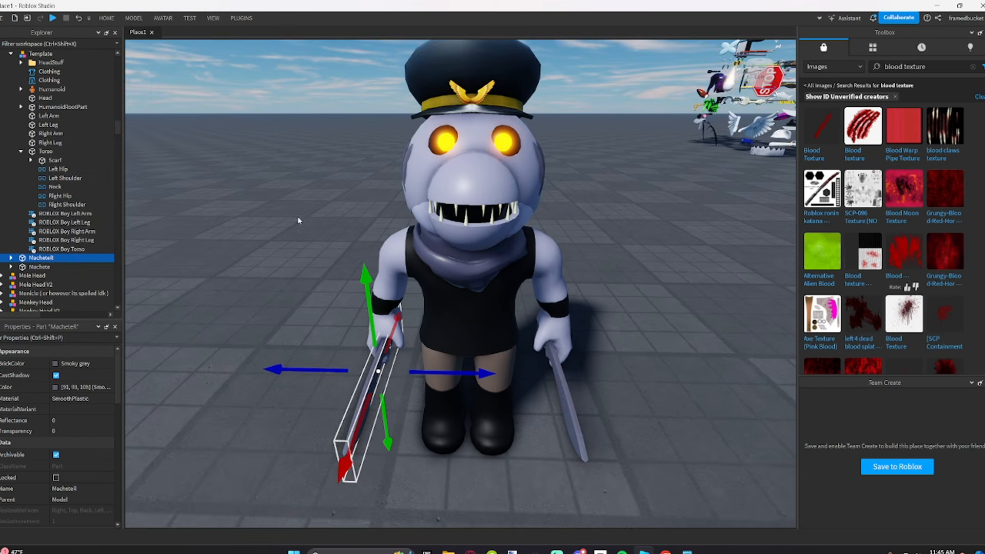
# Step: Rename the machete in the character's left hand as MacheteL
pyautogui.rightClick(36, 267)
pyautogui.click(58, 70)
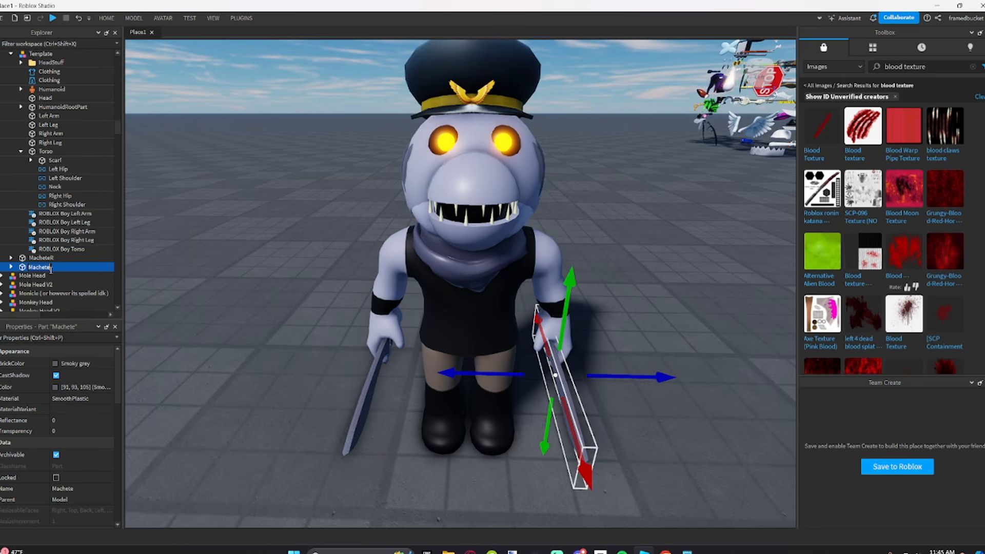
pyautogui.click(51, 269)
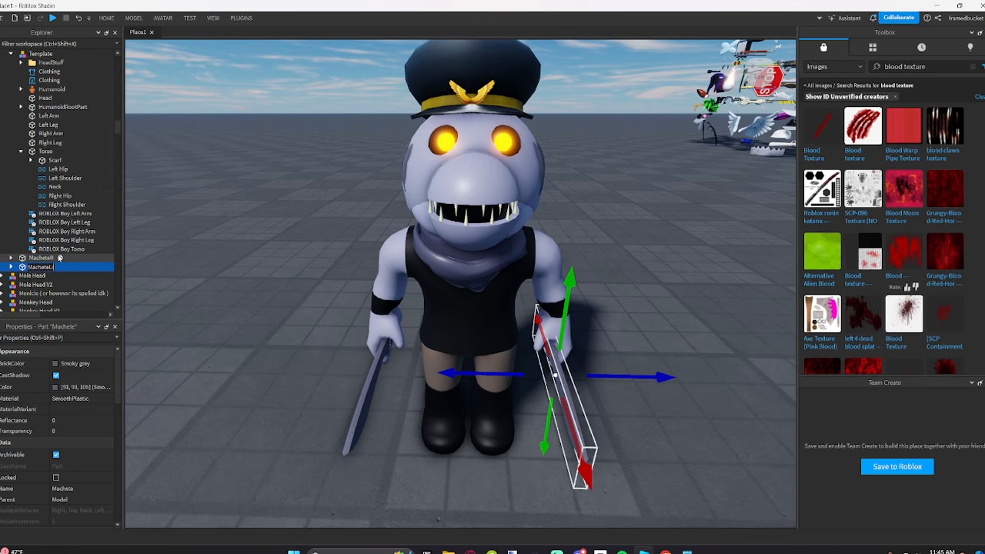
pyautogui.write('L')
pyautogui.press('Return')
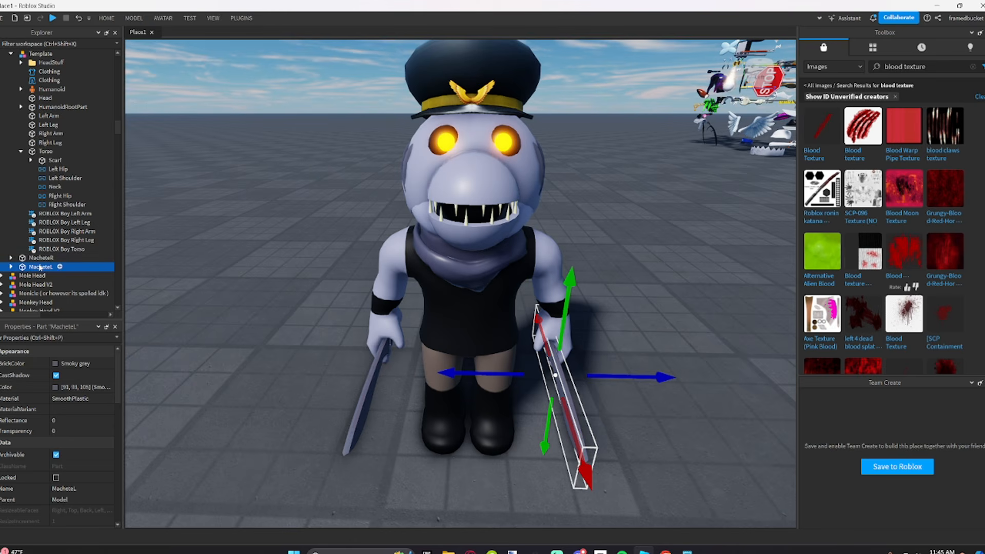
# Step: Move MacheteL into the Template's Left Arm and MacheteR into its Right Arm, and clear the selection
pyautogui.moveTo(41, 267); pyautogui.dragTo(49, 116)
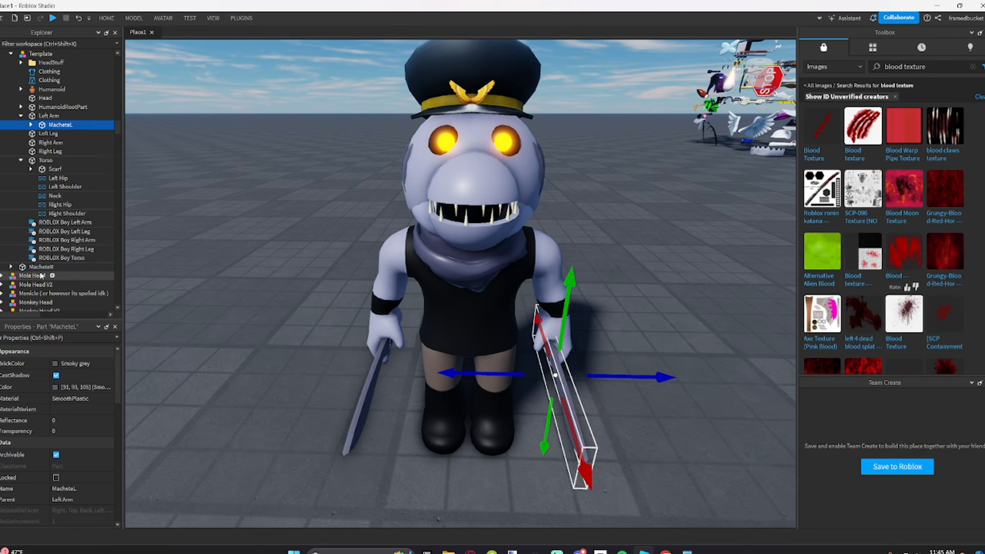
pyautogui.moveTo(37, 267); pyautogui.dragTo(90, 144)
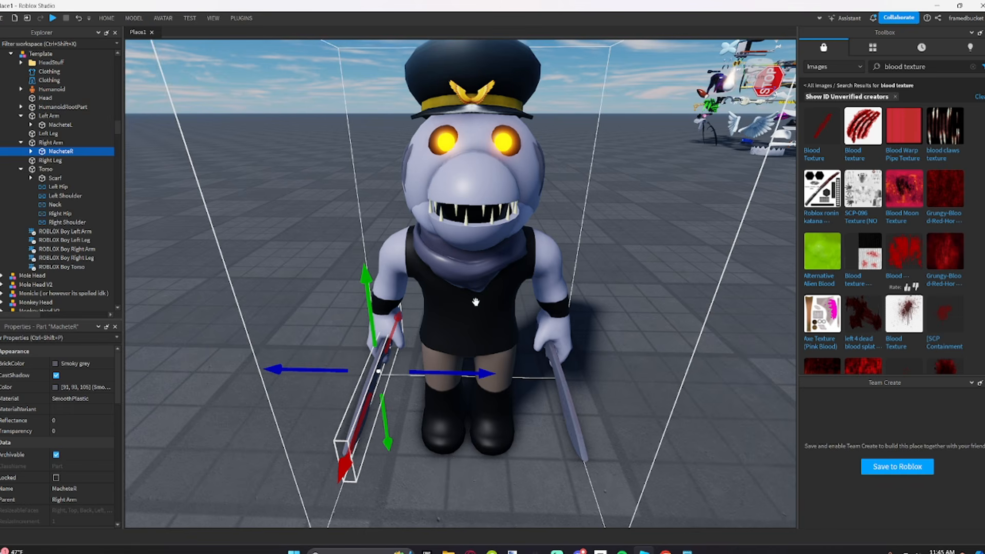
pyautogui.scroll(-6, 545, 315)
pyautogui.click(202, 235)
pyautogui.scroll(5, 66, 207)
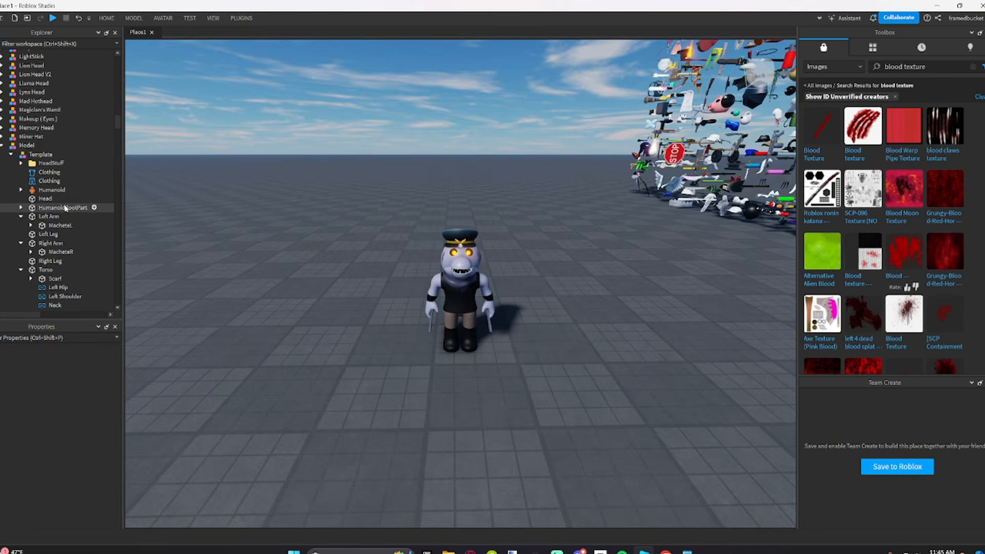
# Step: Ungroup the outer Model that contains the Template character so that Template sits directly in the Workspace
pyautogui.click(37, 180)
pyautogui.click(11, 180)
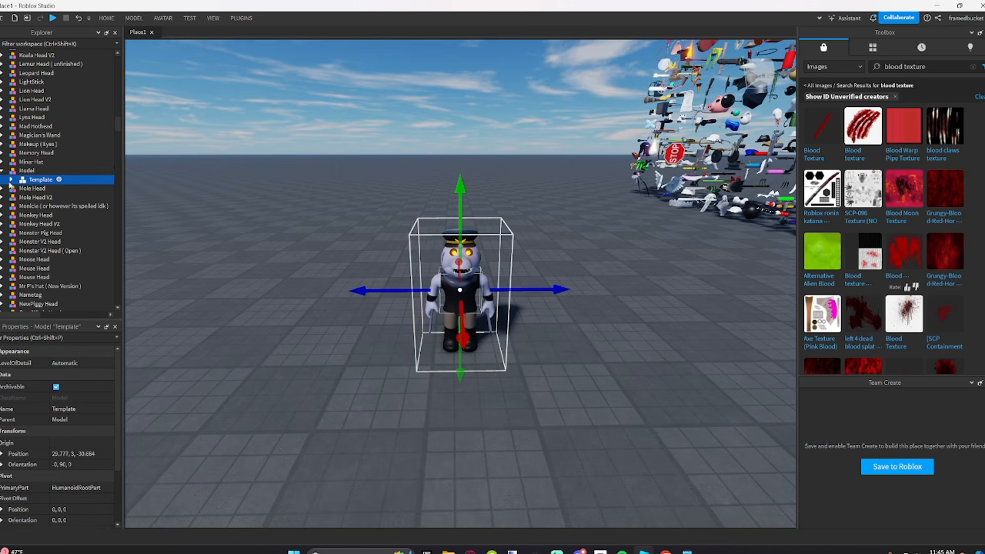
pyautogui.click(26, 171)
pyautogui.hotkey('ctrl', 'u')
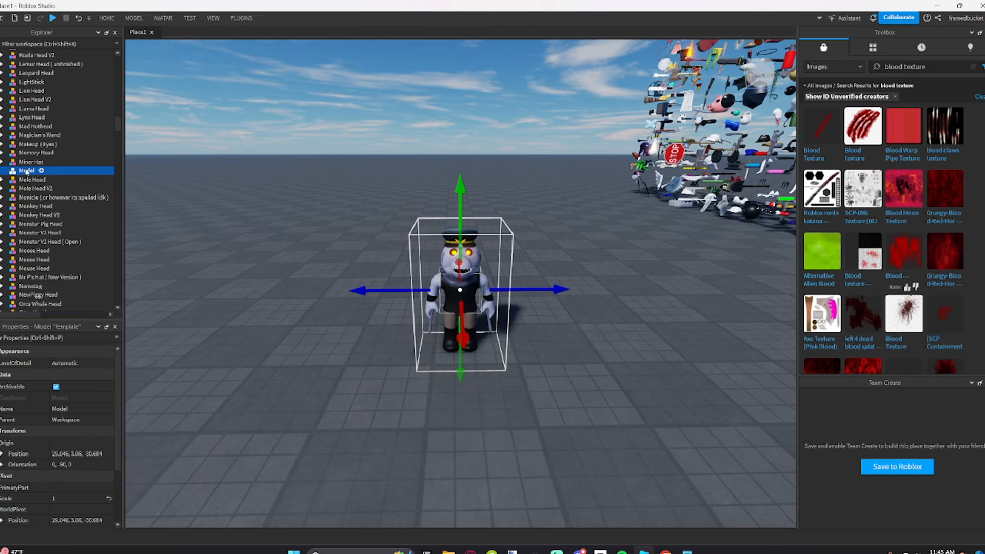
pyautogui.scroll(1, 290, 289)
pyautogui.scroll(5, 290, 288)
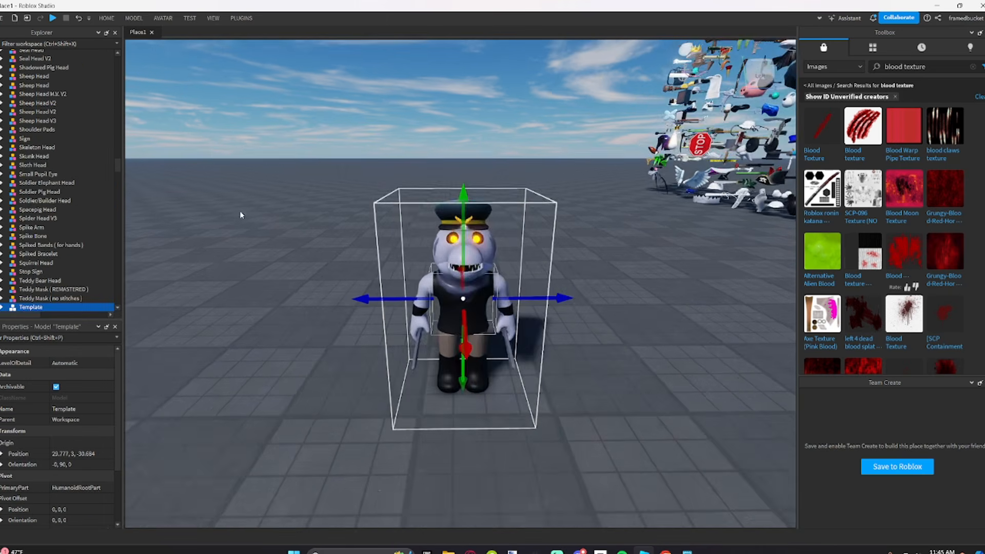
pyautogui.moveTo(503, 224); pyautogui.dragTo(389, 211, button='right')
pyautogui.scroll(-4, 51, 217)
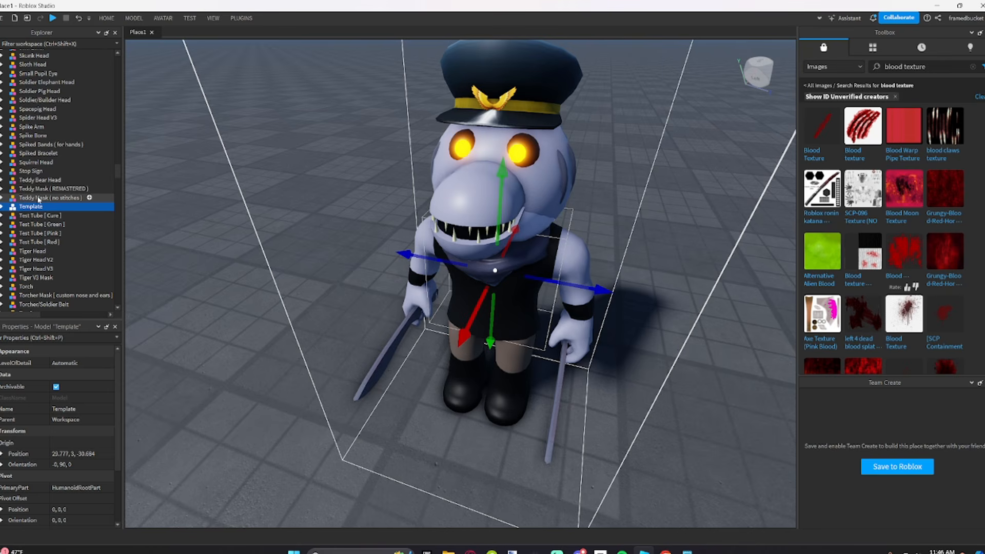
# Step: Switch to the browser, search Google for "names that start with s" and expand the full list of names
pyautogui.rightClick(21, 207)
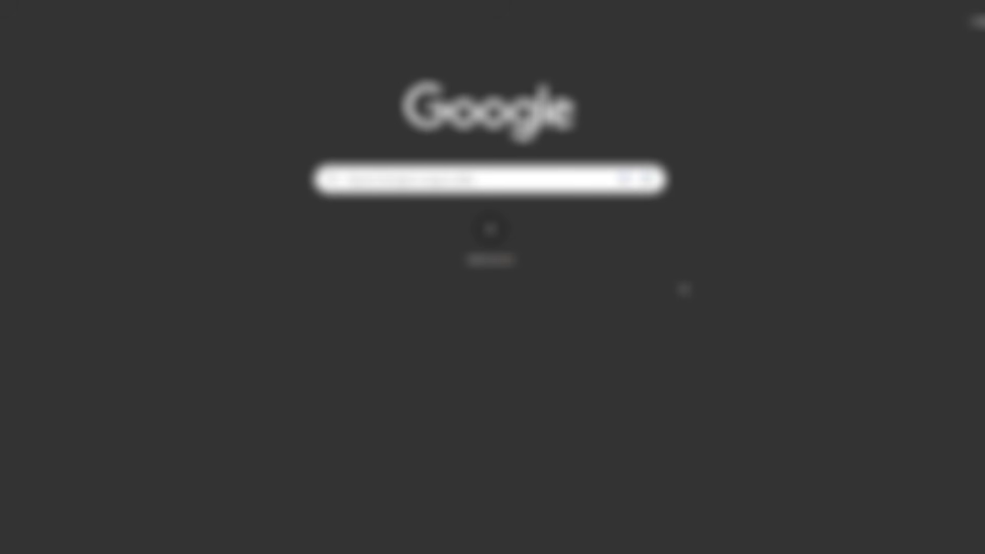
pyautogui.write('roblox')
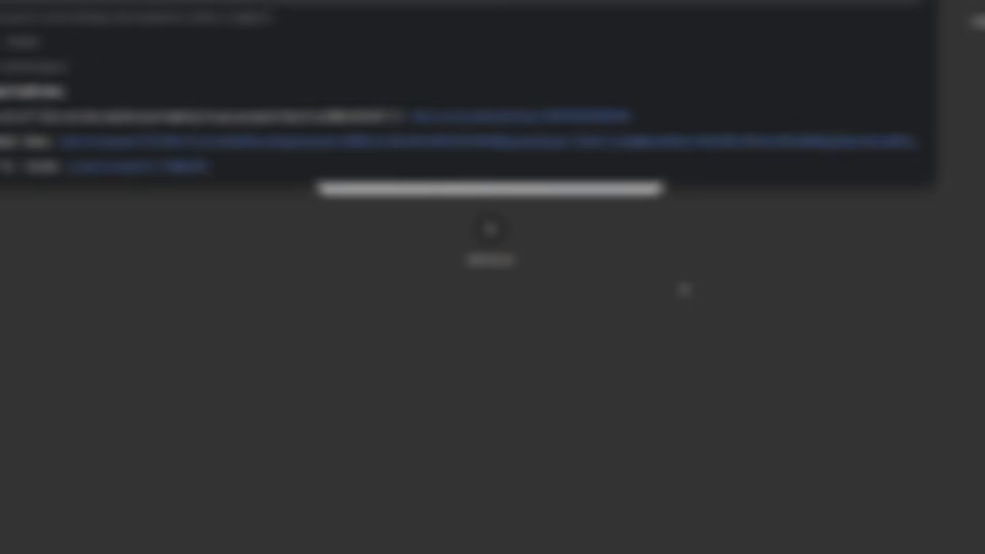
pyautogui.write('0000')
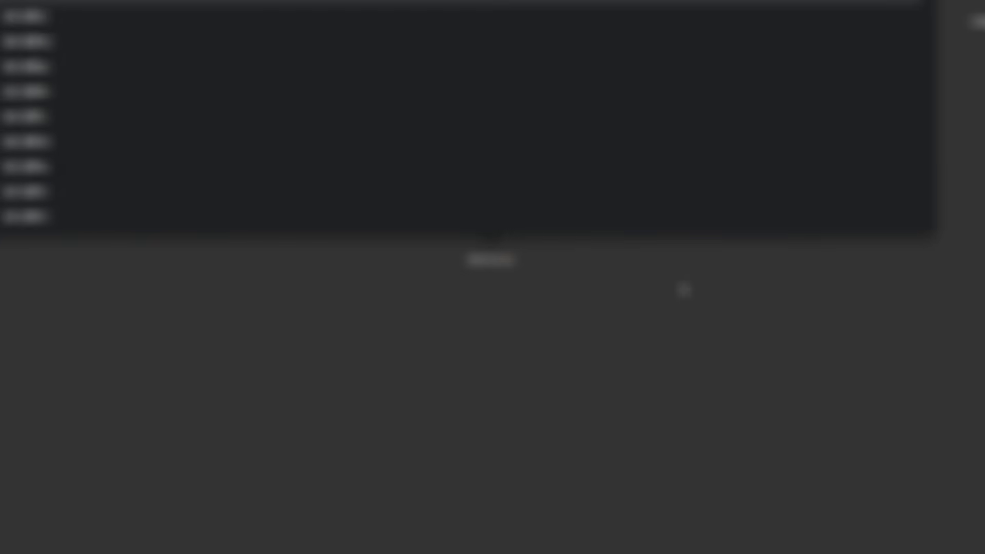
pyautogui.press('Return')
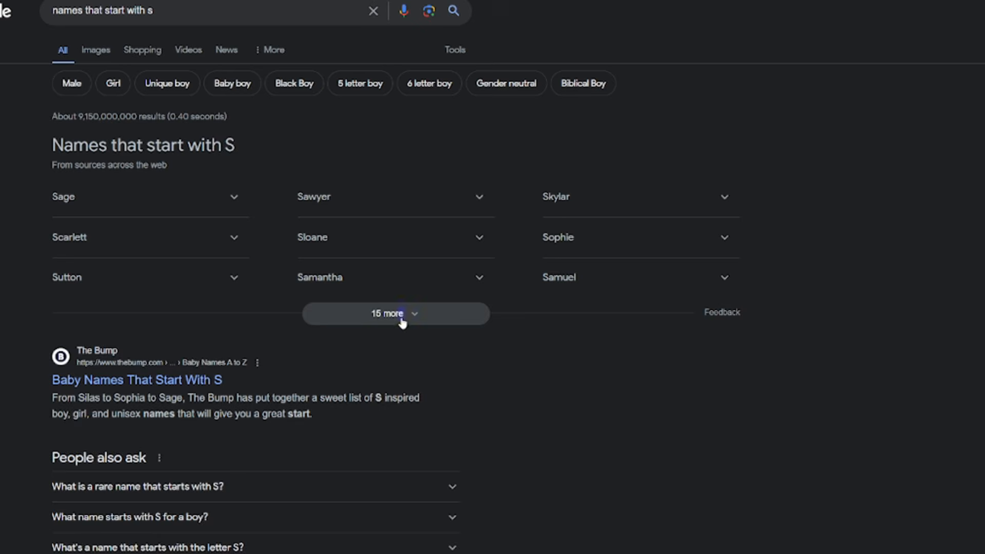
pyautogui.click(401, 318)
pyautogui.scroll(-2, 398, 328)
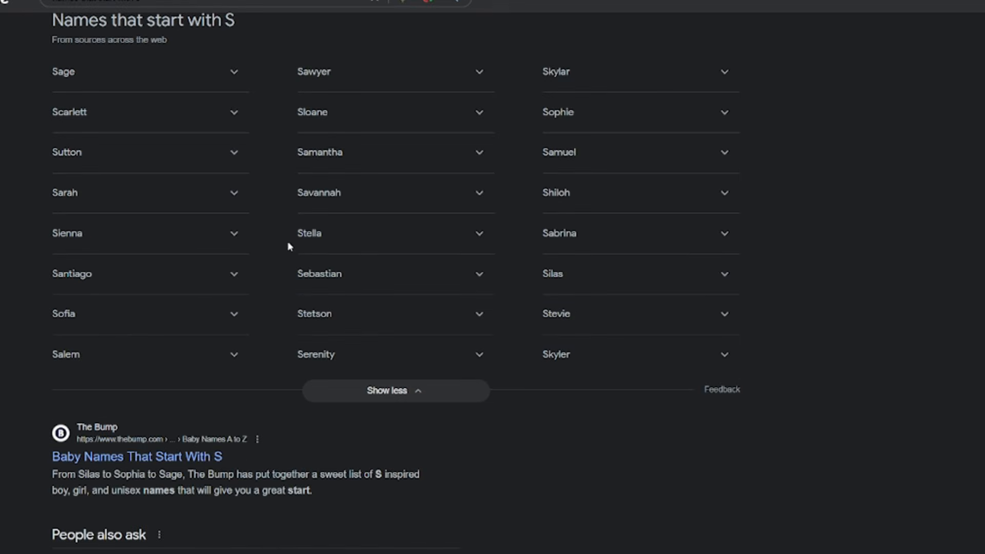
pyautogui.scroll(1, 289, 246)
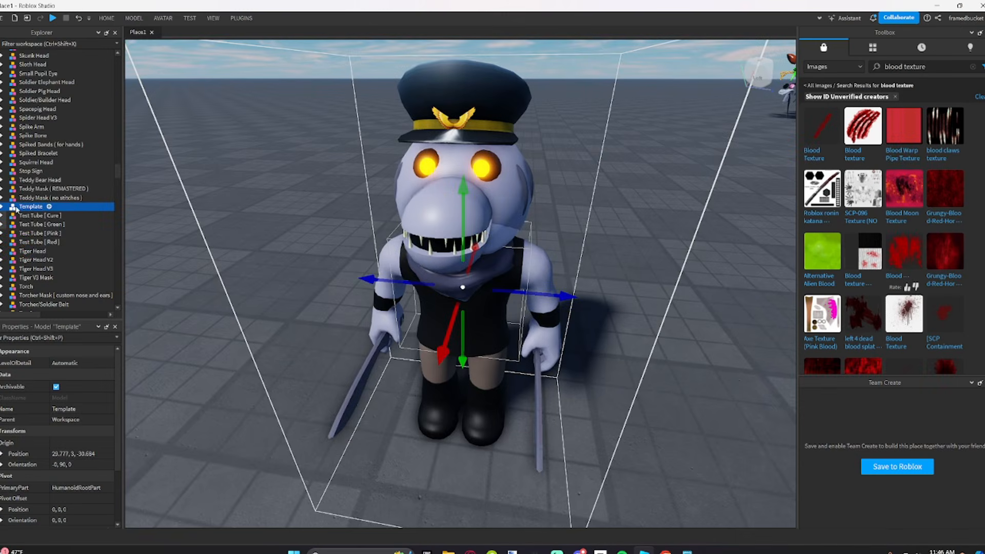
# Step: Rename the Template model as Steve
pyautogui.rightClick(18, 205)
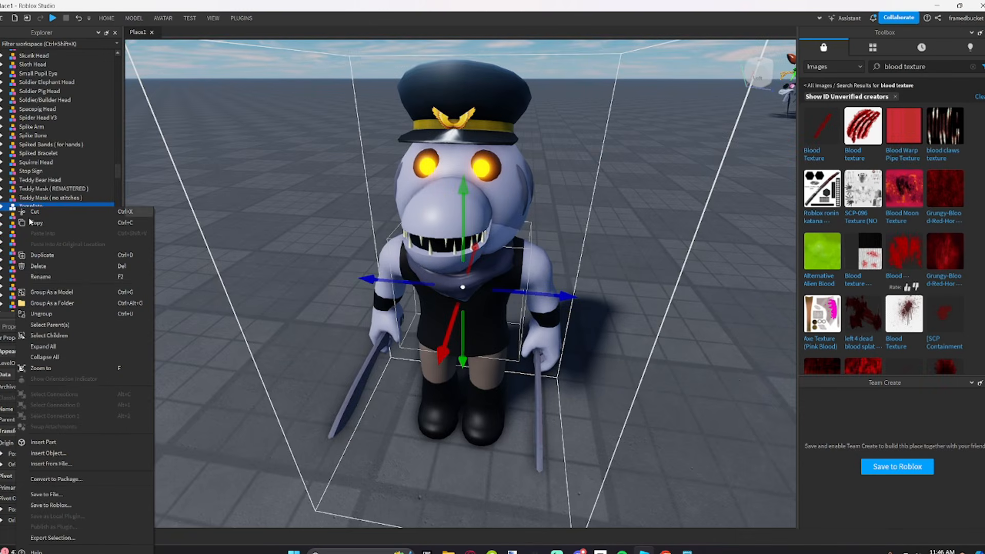
pyautogui.click(41, 277)
pyautogui.write('Steb')
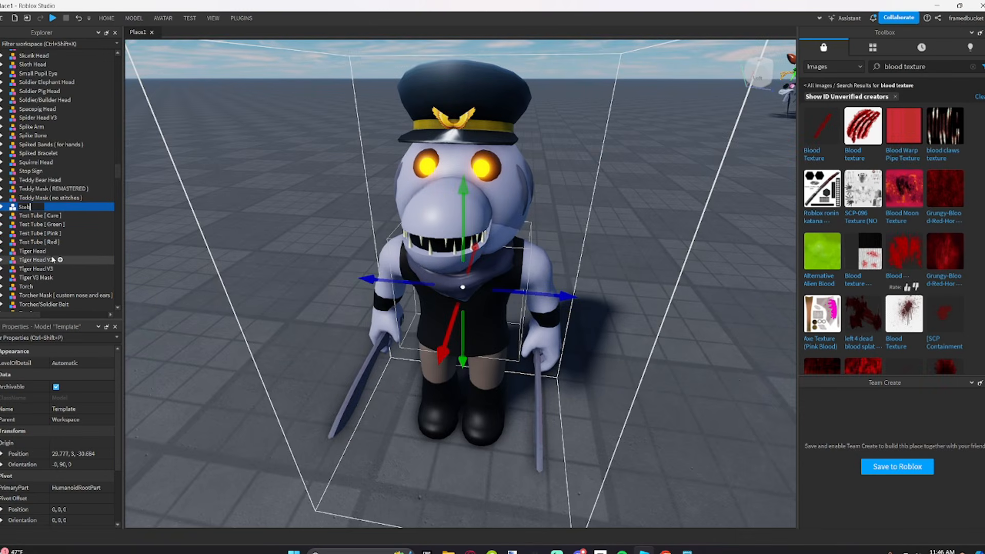
pyautogui.press('Return')
# Step: Start RigEdit Lite's Edit Rig mode on the Steve model
pyautogui.moveTo(156, 219); pyautogui.dragTo(173, 207, button='right')
pyautogui.click(241, 19)
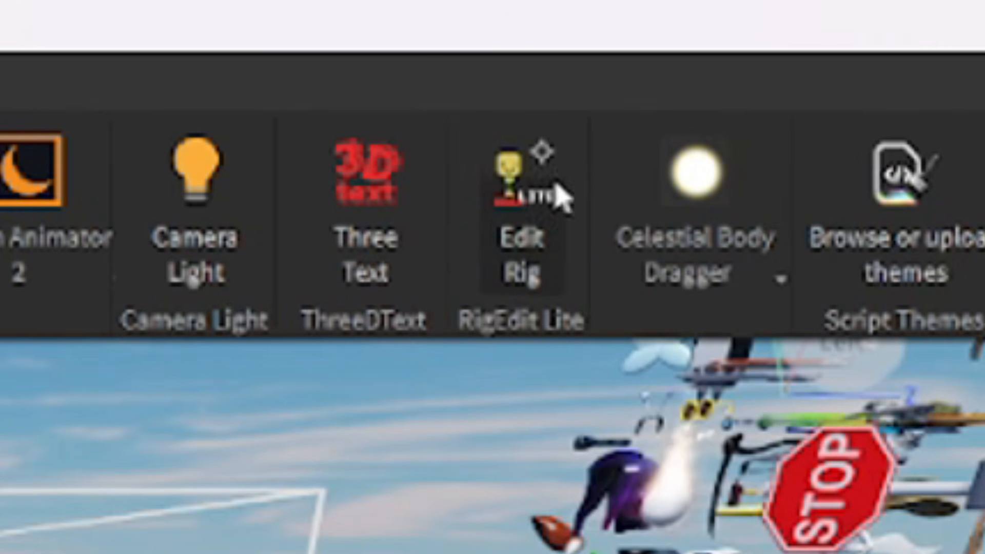
pyautogui.click(543, 200)
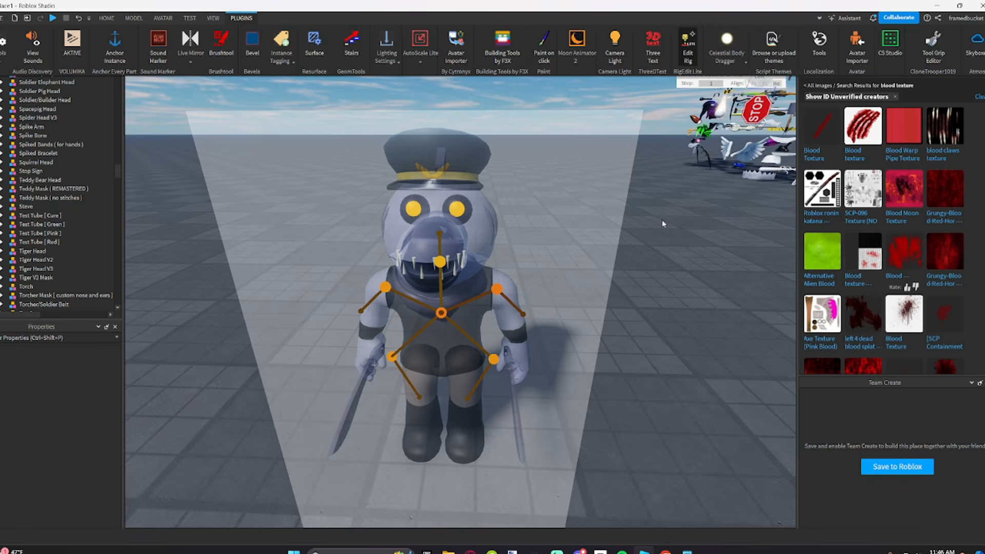
pyautogui.moveTo(652, 261); pyautogui.dragTo(648, 260, button='right')
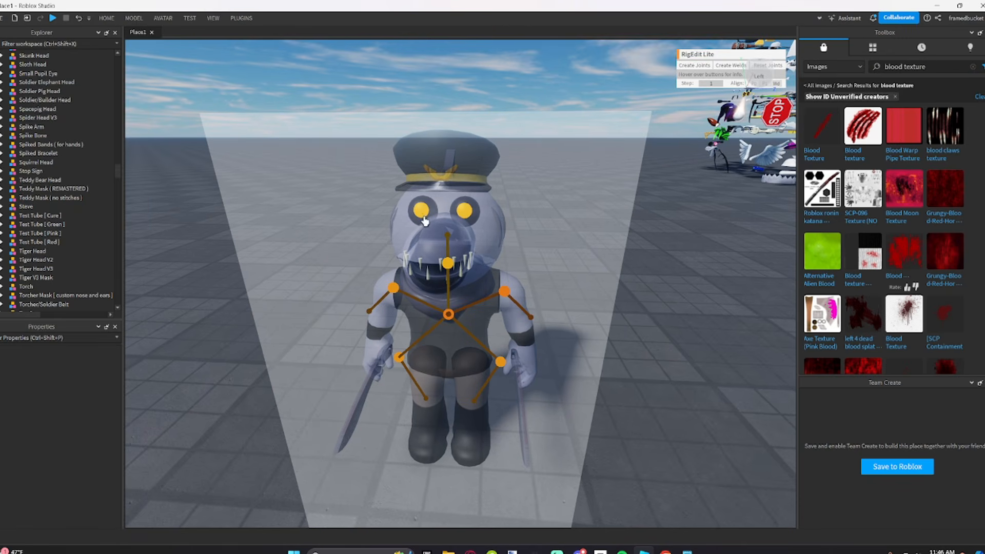
# Step: Examine the character's existing rig joints, selecting the Root Hip and Neck joints to see which parts they connect
pyautogui.moveTo(425, 221); pyautogui.dragTo(473, 250, button='right')
pyautogui.click(407, 240)
pyautogui.click(508, 381)
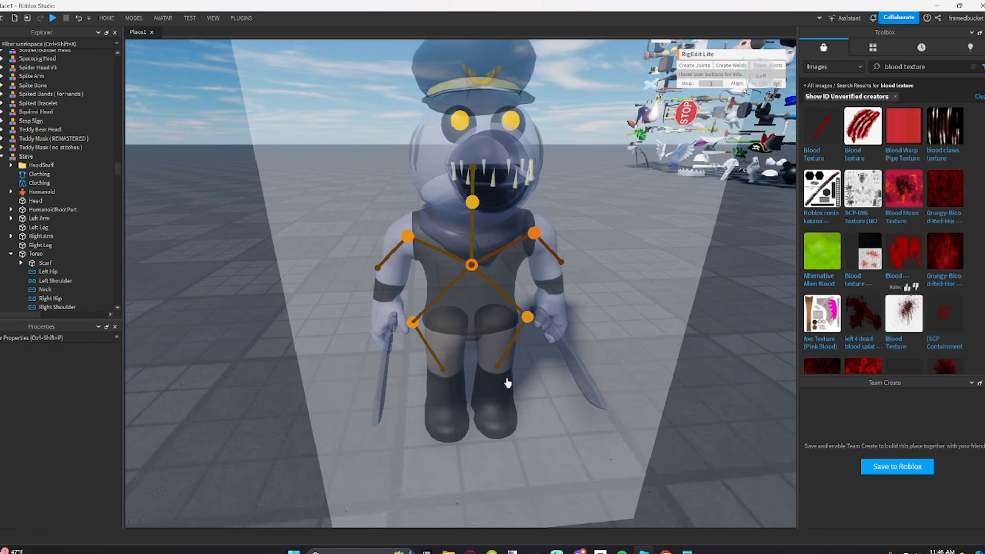
pyautogui.scroll(-5, 62, 281)
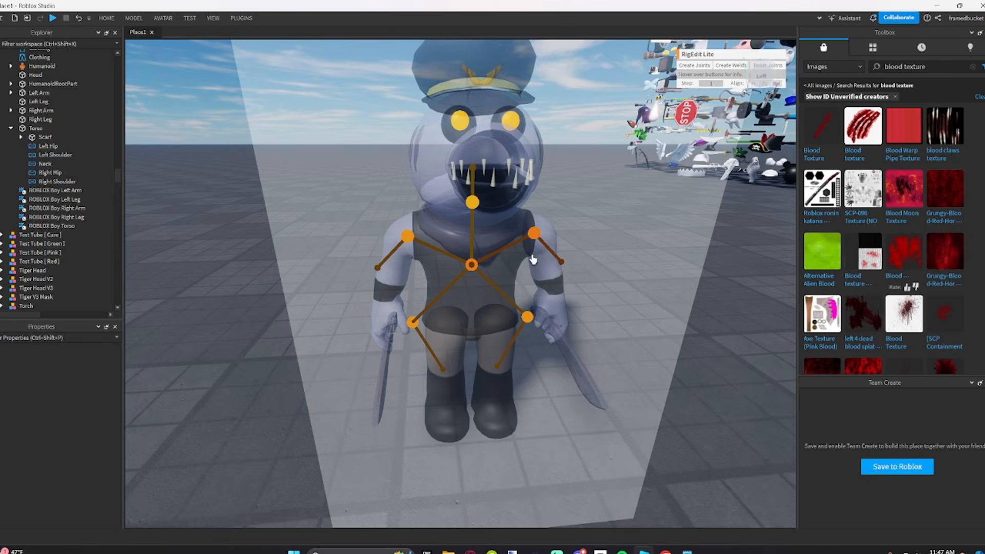
pyautogui.press('w')
pyautogui.press('d')
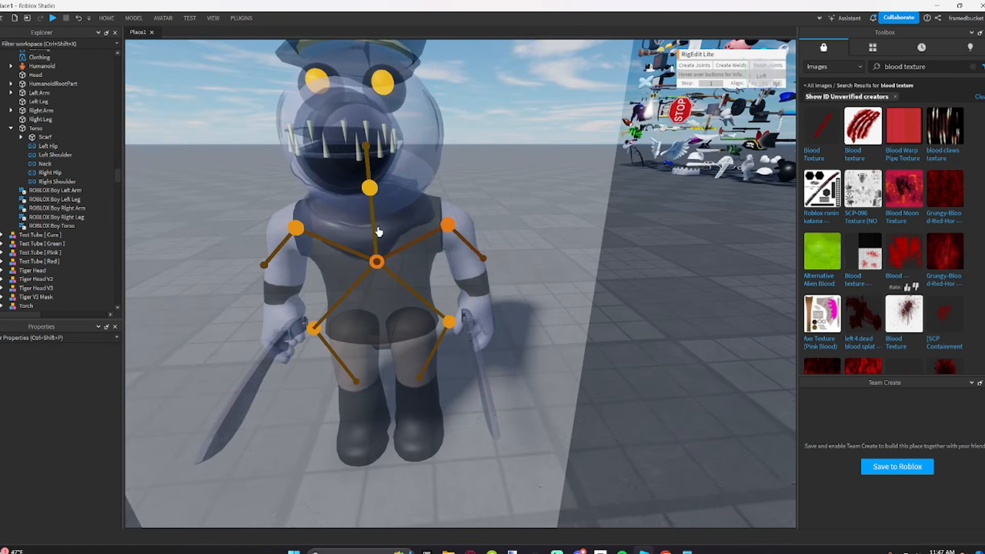
pyautogui.click(375, 264)
pyautogui.click(405, 271)
pyautogui.click(378, 263)
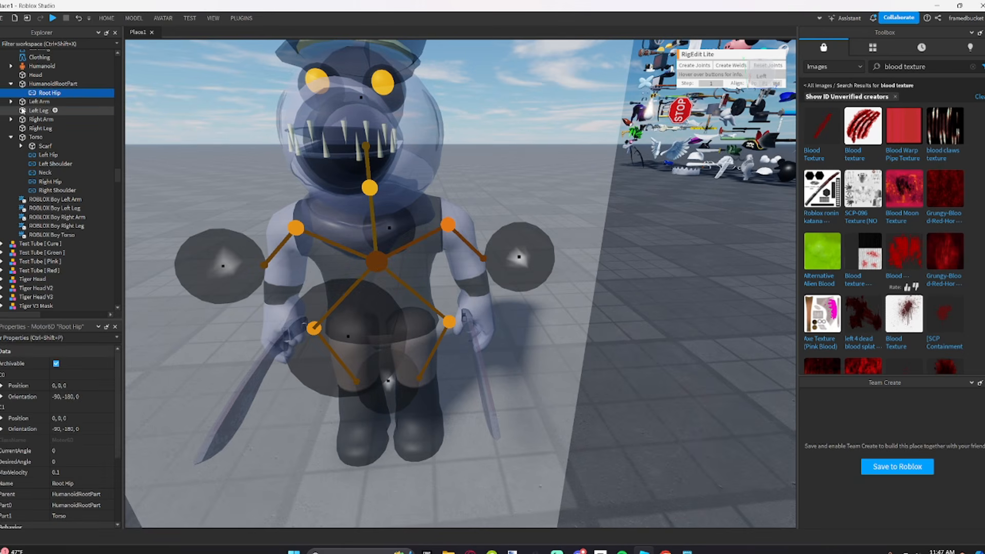
pyautogui.click(479, 397)
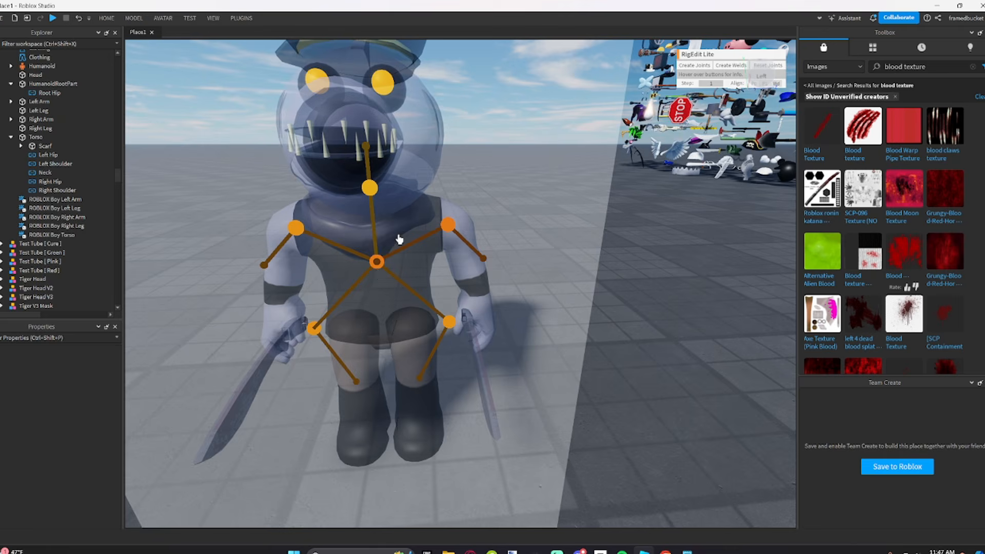
pyautogui.moveTo(400, 239); pyautogui.dragTo(396, 207, button='right')
pyautogui.click(392, 192)
pyautogui.click(462, 268)
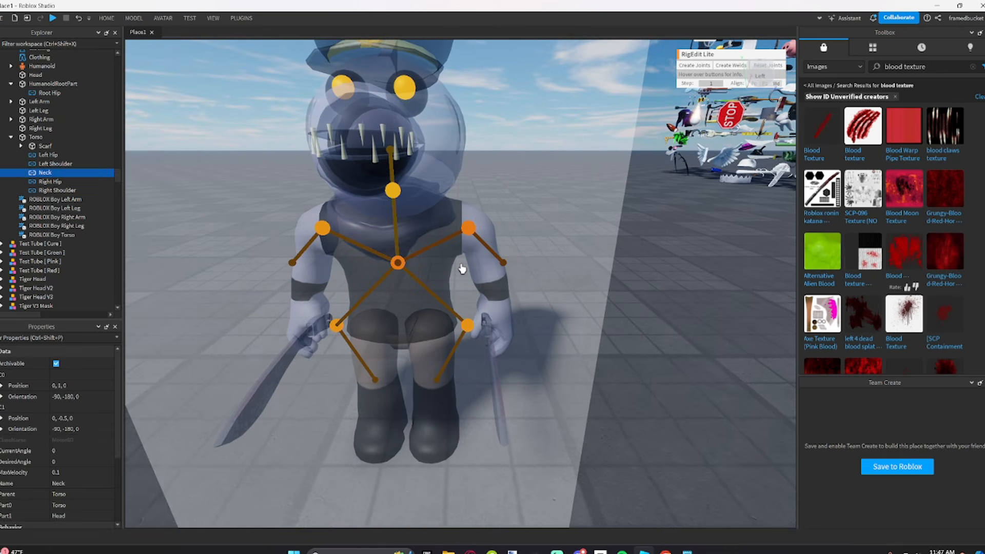
# Step: Select the Torso and its Scarf part, and create a weld between them with RigEdit Lite
pyautogui.scroll(2, 75, 177)
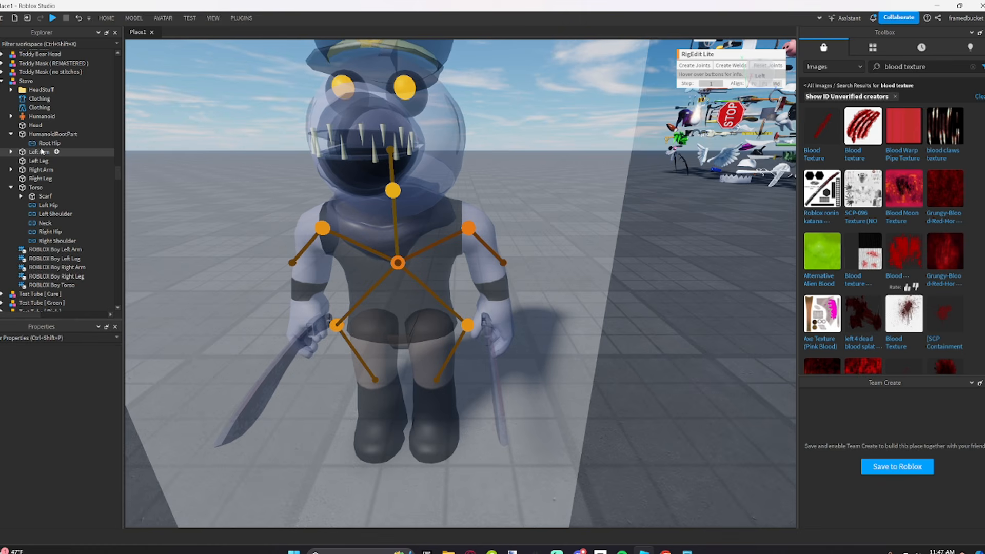
pyautogui.moveTo(246, 246); pyautogui.dragTo(243, 255, button='right')
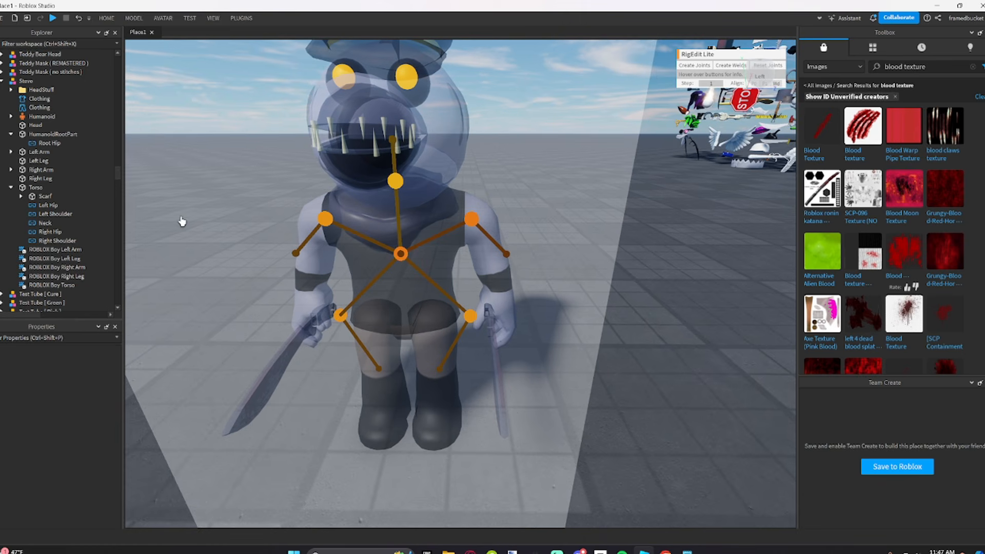
pyautogui.click(32, 187)
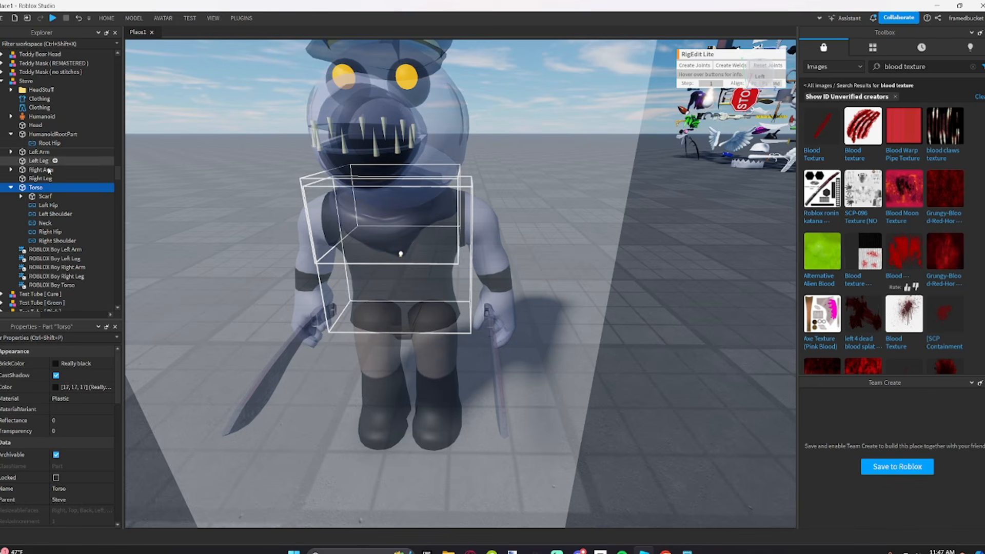
pyautogui.click(37, 179)
pyautogui.click(36, 187)
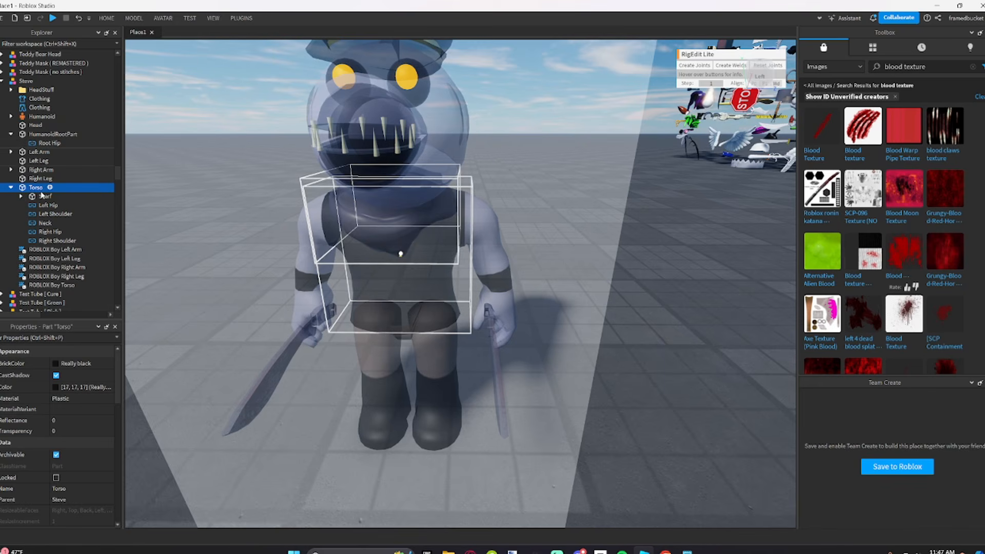
pyautogui.keyDown('ctrl'); pyautogui.click(43, 198); pyautogui.keyUp('ctrl')
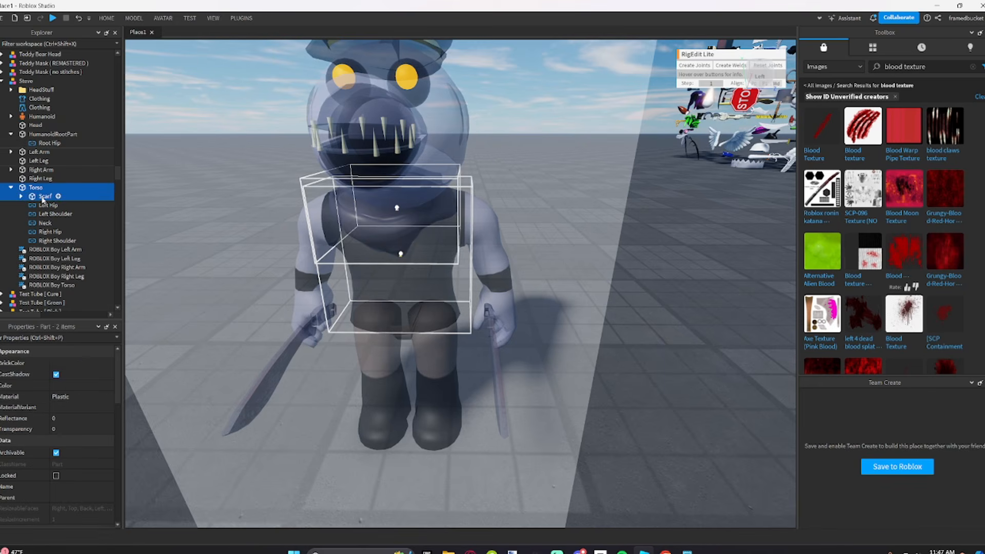
pyautogui.click(724, 71)
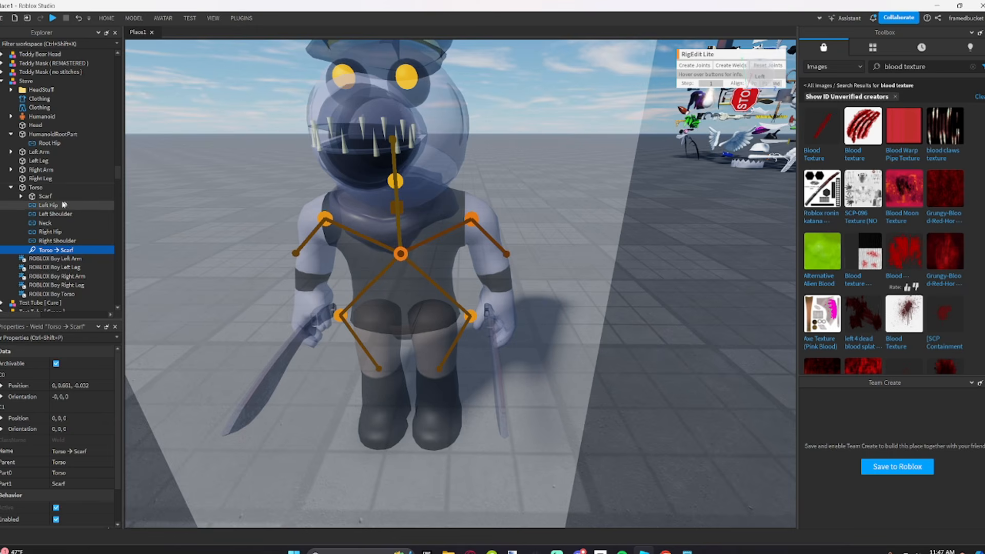
pyautogui.click(708, 320)
# Step: Examine the weld between the Torso and Scarf on the rig and in the model's hierarchy
pyautogui.moveTo(597, 320); pyautogui.dragTo(558, 272, button='right')
pyautogui.press('a')
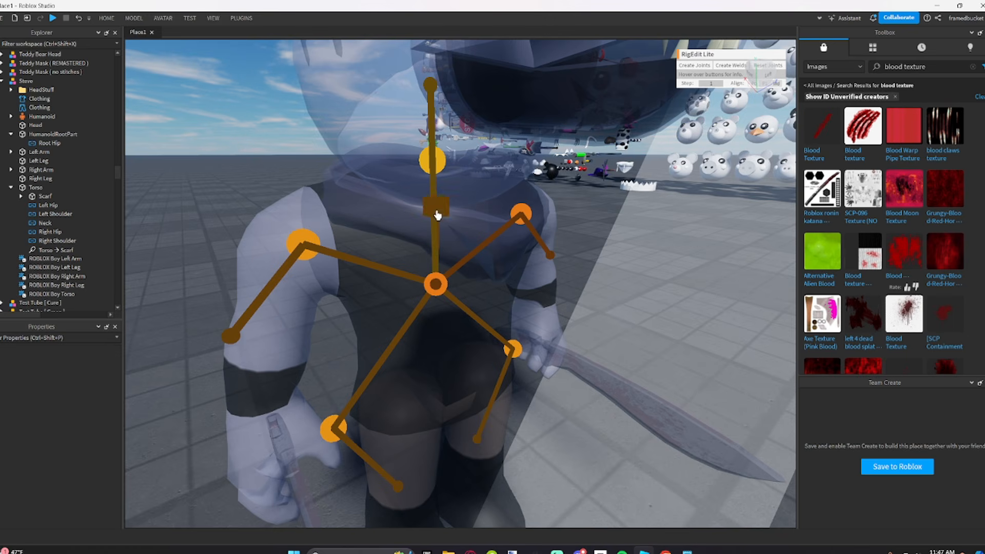
pyautogui.moveTo(479, 323); pyautogui.dragTo(479, 325, button='right')
pyautogui.press('d')
pyautogui.press('s')
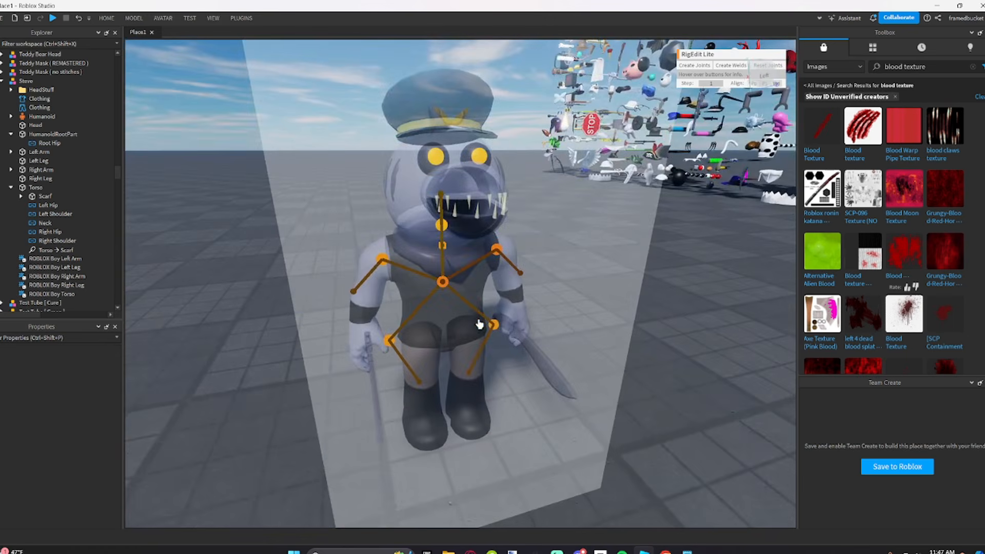
pyautogui.click(57, 250)
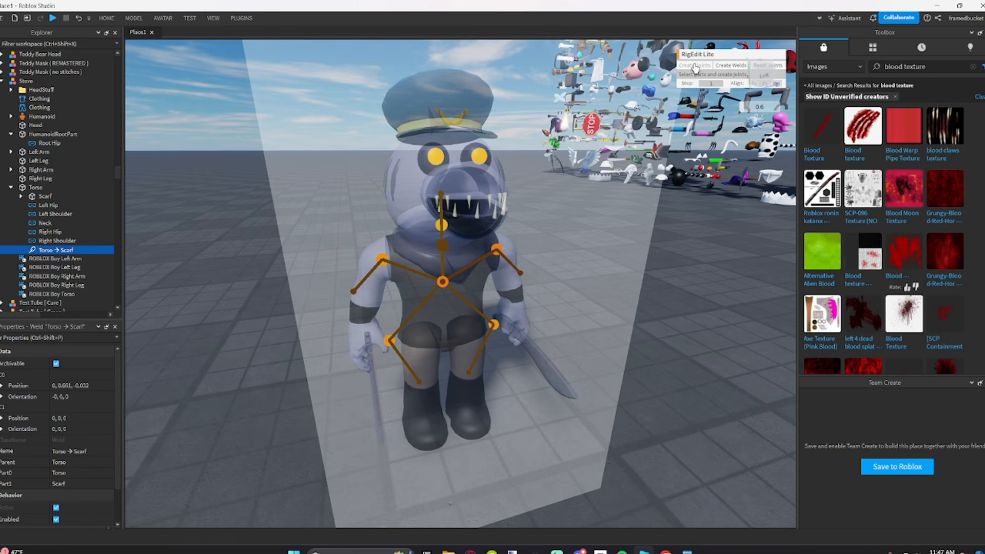
pyautogui.click(569, 297)
pyautogui.scroll(5, 613, 285)
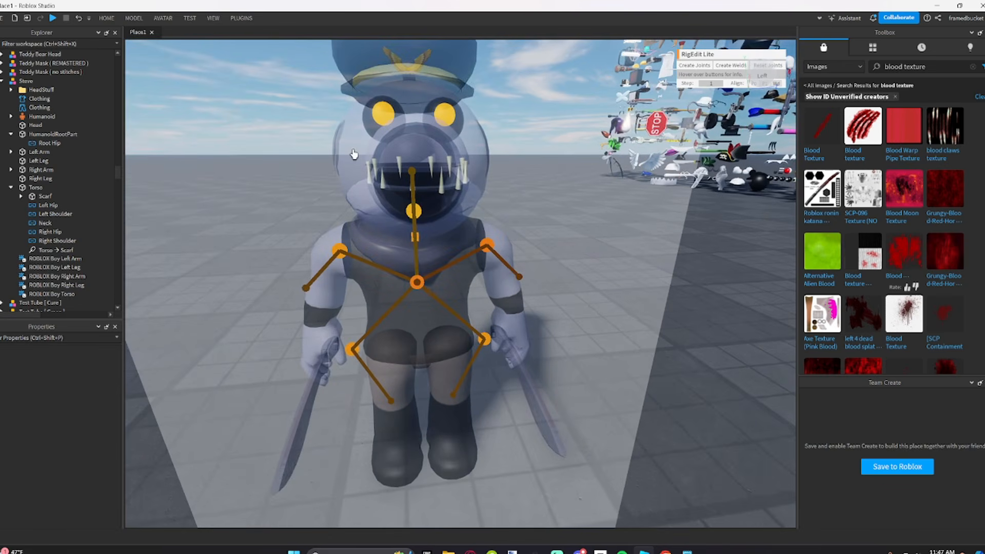
# Step: Select the Right Arm and its MacheteR part, and create a joint between them with RigEdit Lite
pyautogui.click(10, 189)
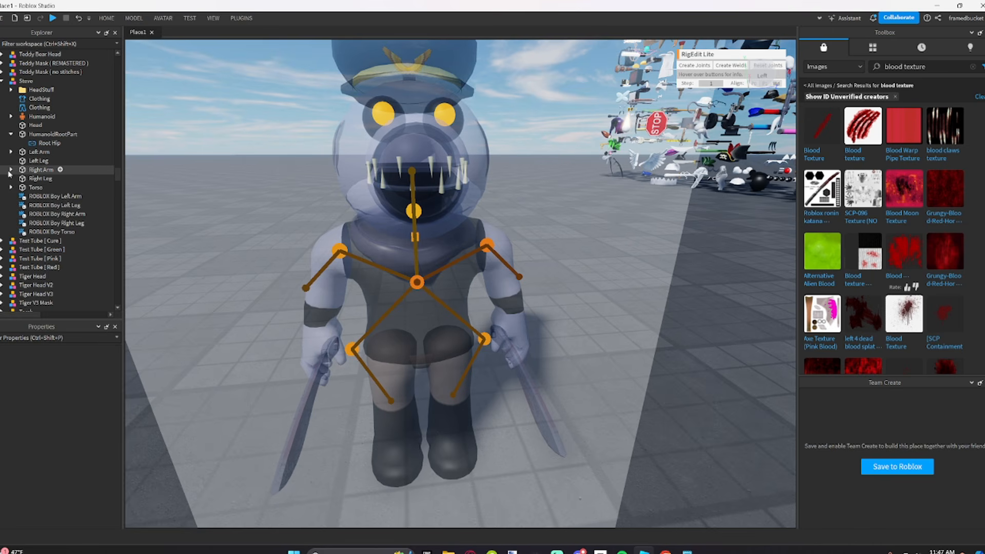
pyautogui.click(10, 170)
pyautogui.click(39, 170)
pyautogui.click(21, 179)
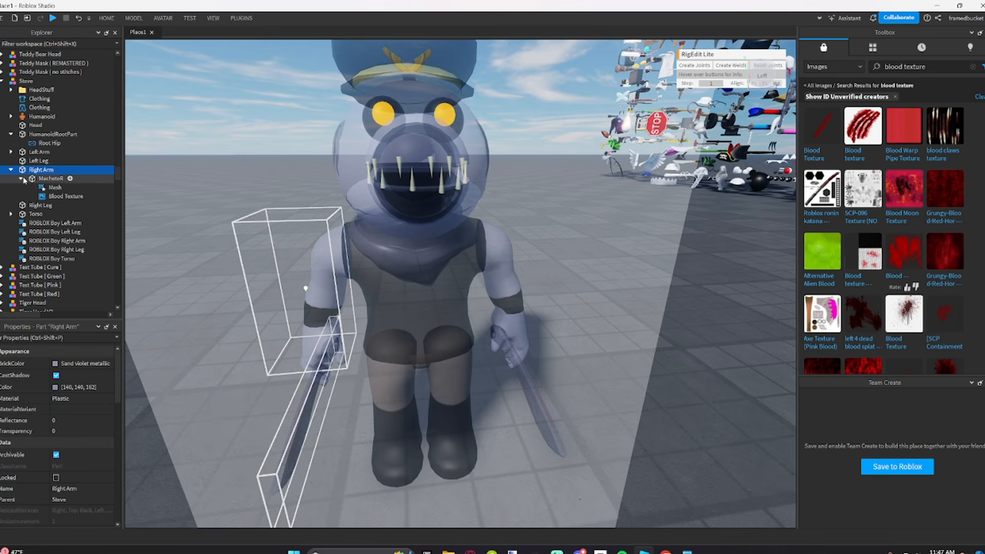
pyautogui.click(22, 179)
pyautogui.keyDown('ctrl'); pyautogui.click(46, 179); pyautogui.keyUp('ctrl')
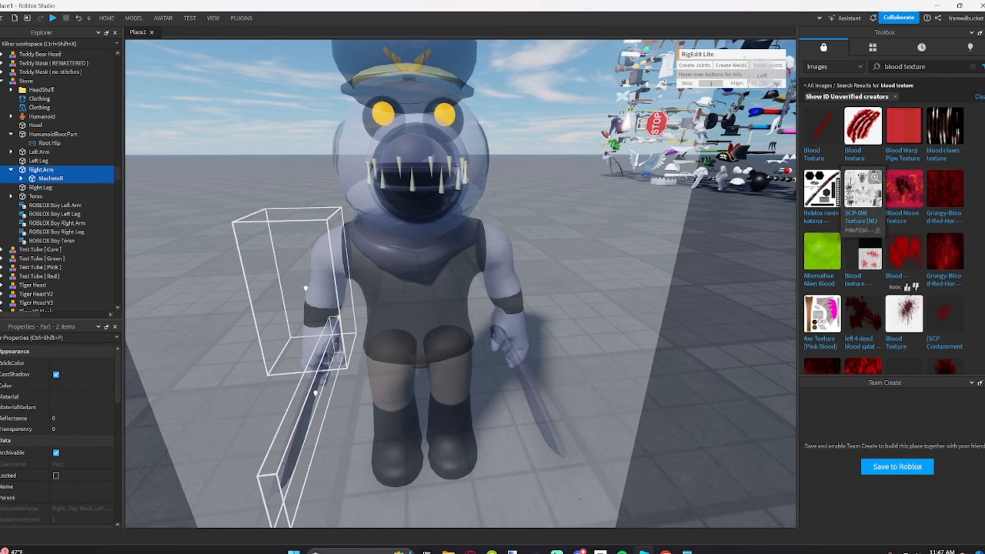
pyautogui.click(47, 162)
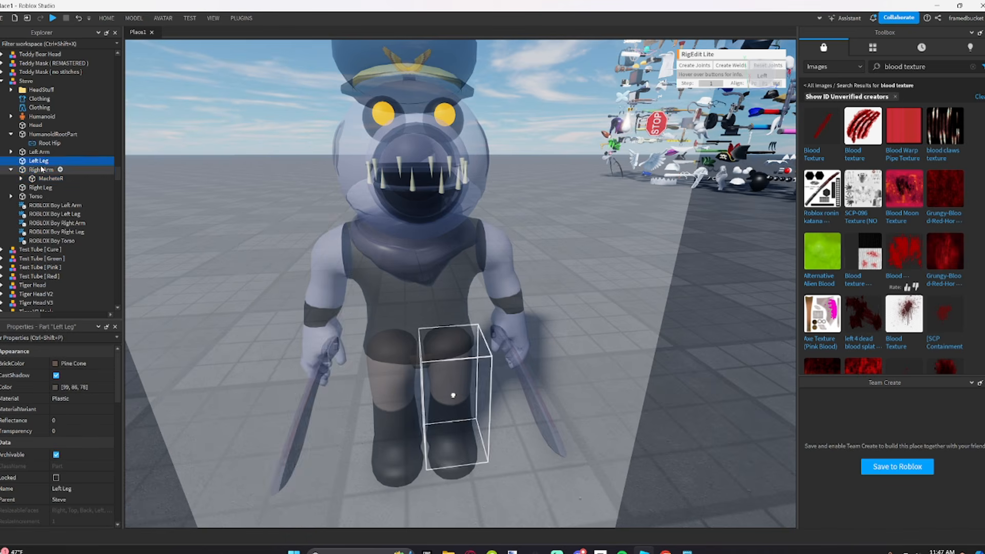
pyautogui.click(41, 170)
pyautogui.keyDown('ctrl'); pyautogui.click(42, 179); pyautogui.keyUp('ctrl')
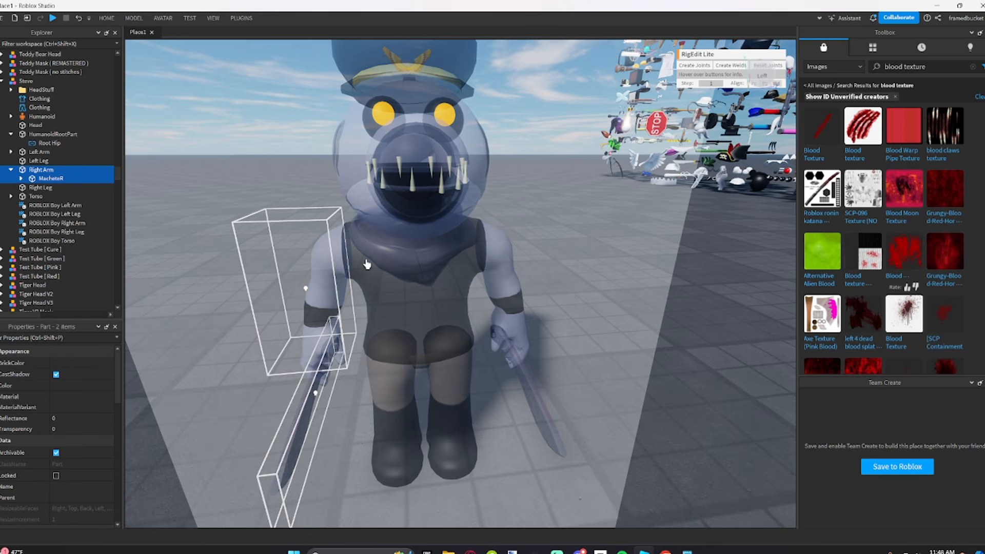
pyautogui.click(695, 65)
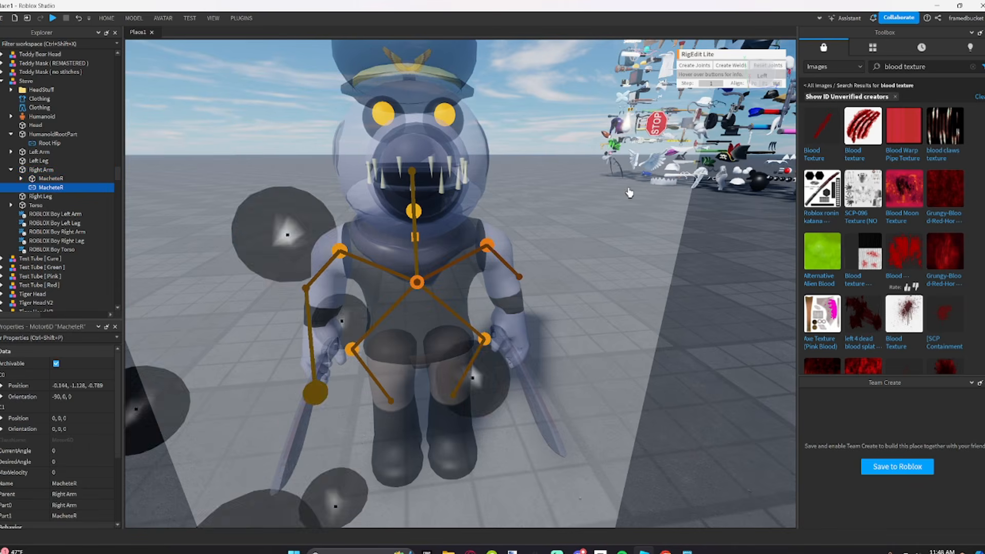
# Step: Move the MacheteR joint's pivot about 0.87 studs from the blade back along the machete into the right hand's grip
pyautogui.scroll(6, 664, 394)
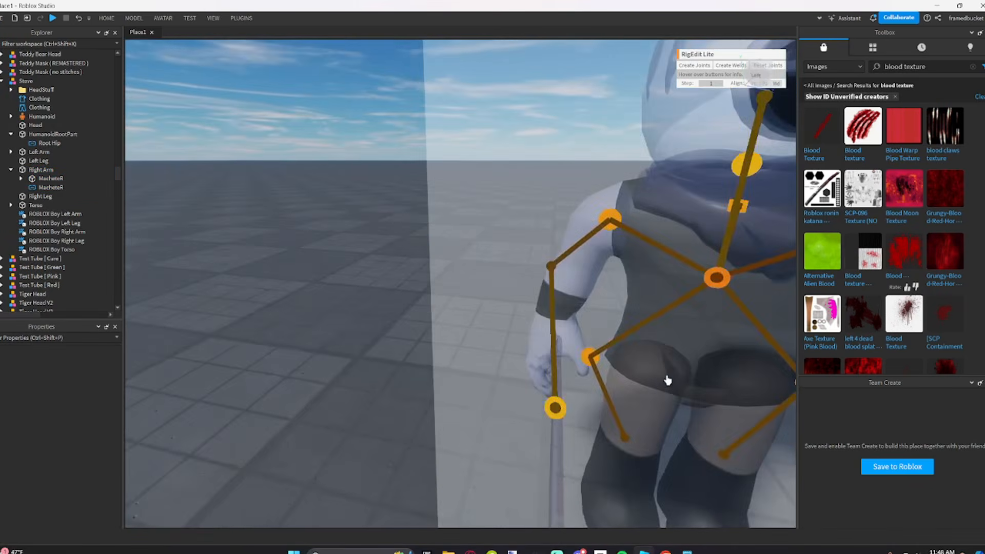
pyautogui.press('a')
pyautogui.moveTo(668, 380); pyautogui.dragTo(669, 378, button='right')
pyautogui.scroll(1, 667, 370)
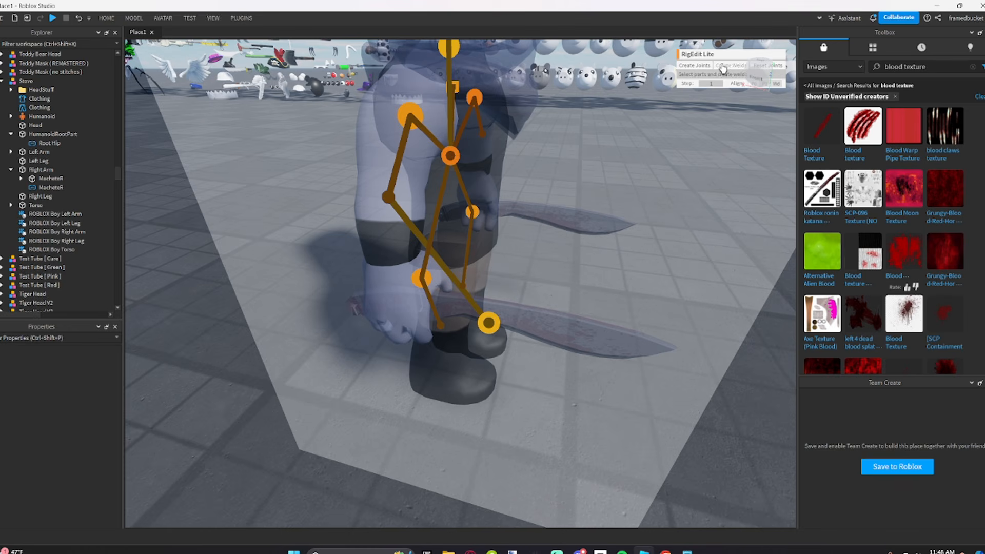
pyautogui.click(495, 317)
pyautogui.click(569, 371)
pyautogui.click(495, 323)
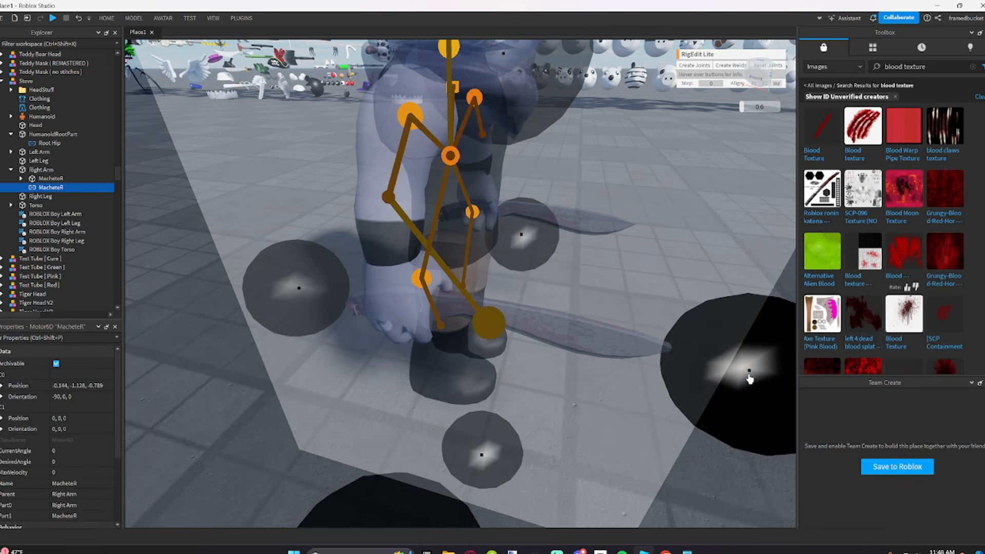
pyautogui.moveTo(703, 392); pyautogui.dragTo(609, 391)
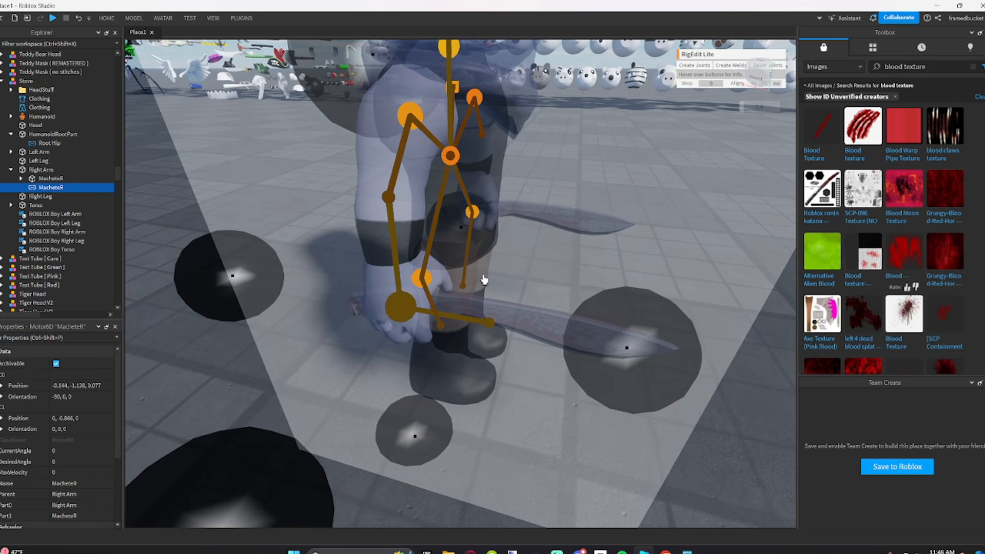
# Step: Examine the MacheteR joint's placement in the right hand from the front and the side
pyautogui.moveTo(441, 319); pyautogui.dragTo(440, 319, button='right')
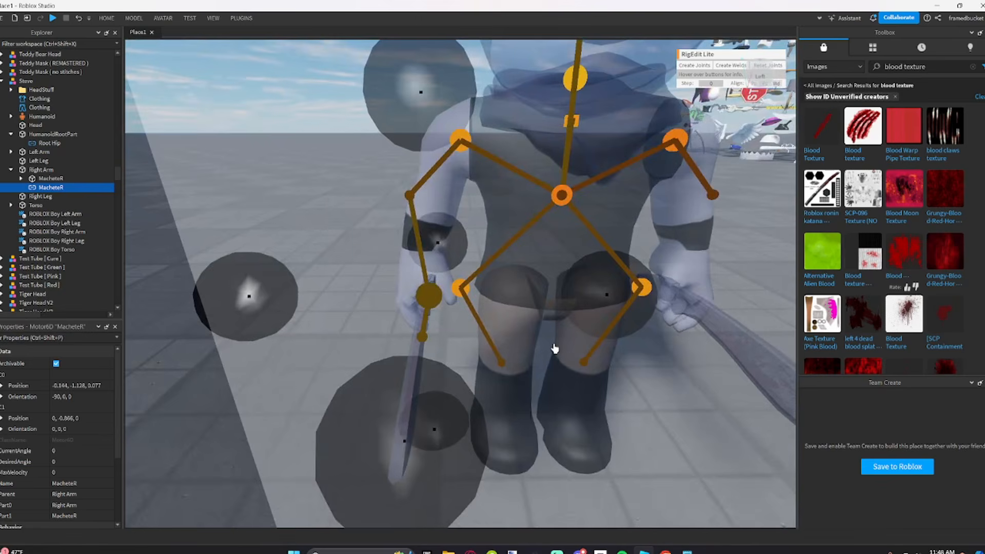
pyautogui.moveTo(554, 348); pyautogui.dragTo(554, 348, button='right')
pyautogui.click(586, 393)
pyautogui.moveTo(594, 405); pyautogui.dragTo(593, 404, button='right')
pyautogui.moveTo(512, 339); pyautogui.dragTo(545, 356, button='right')
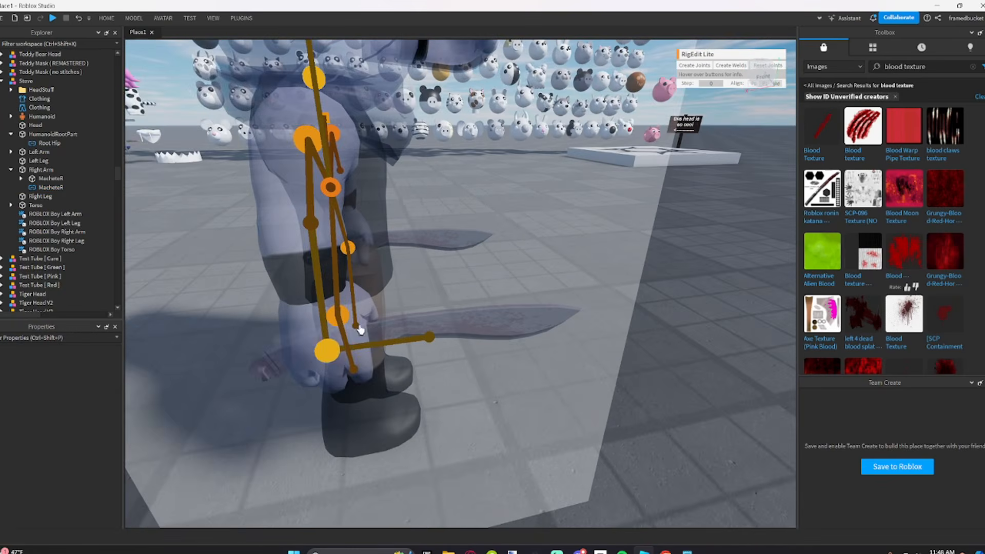
pyautogui.click(359, 344)
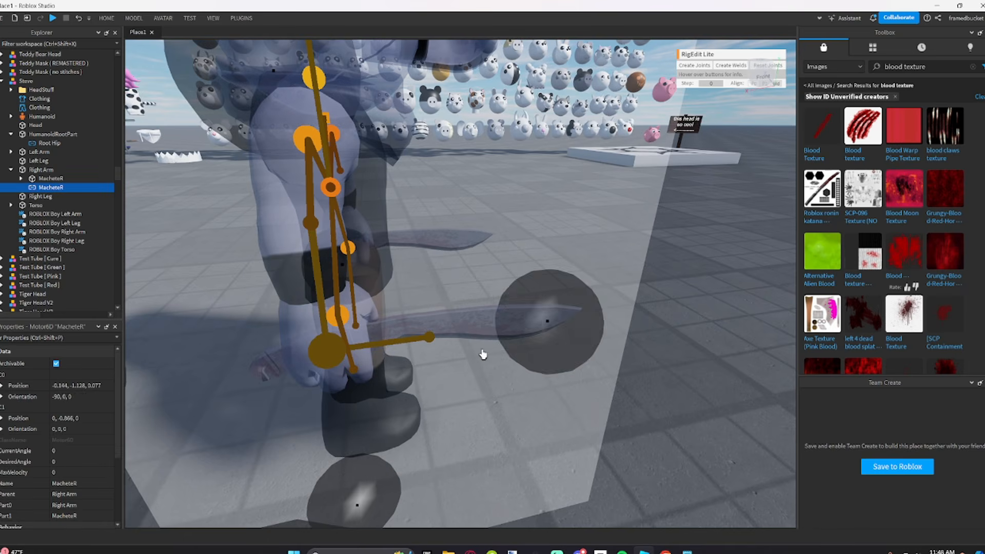
pyautogui.click(501, 395)
pyautogui.moveTo(490, 231); pyautogui.dragTo(491, 230, button='right')
pyautogui.moveTo(436, 346); pyautogui.dragTo(403, 328, button='right')
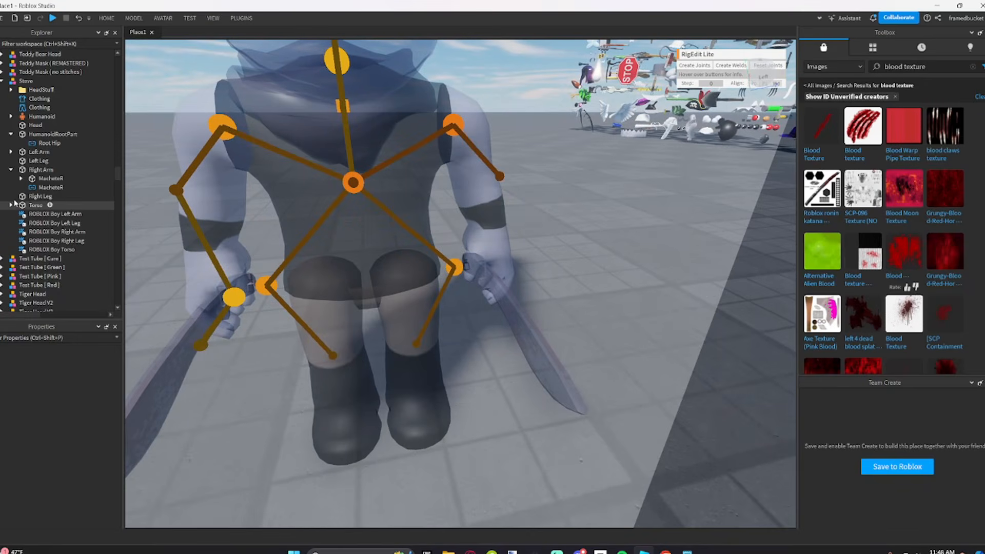
# Step: Select the Left Arm and its MacheteL part, and create a joint between them
pyautogui.click(11, 170)
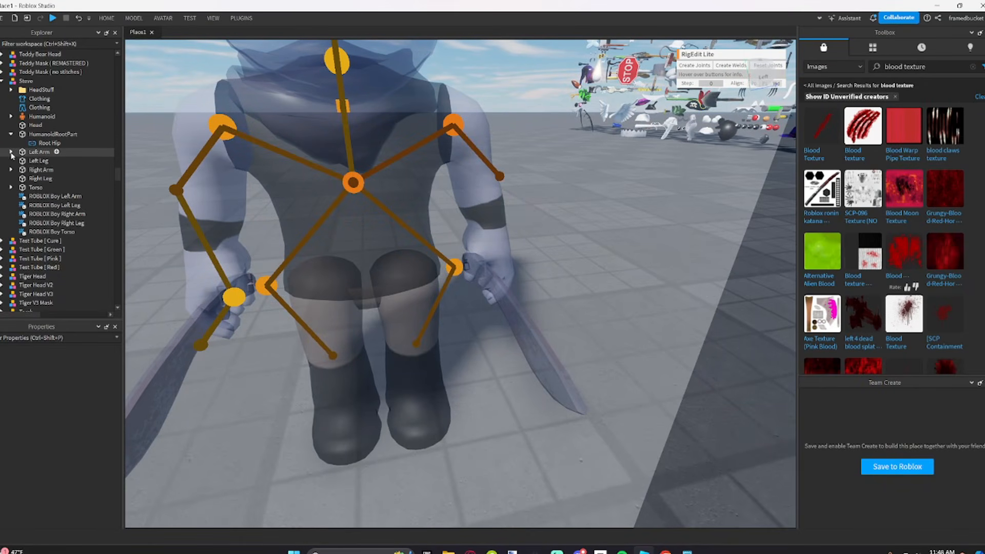
pyautogui.click(10, 152)
pyautogui.click(39, 152)
pyautogui.keyDown('shift'); pyautogui.click(46, 160); pyautogui.keyUp('shift')
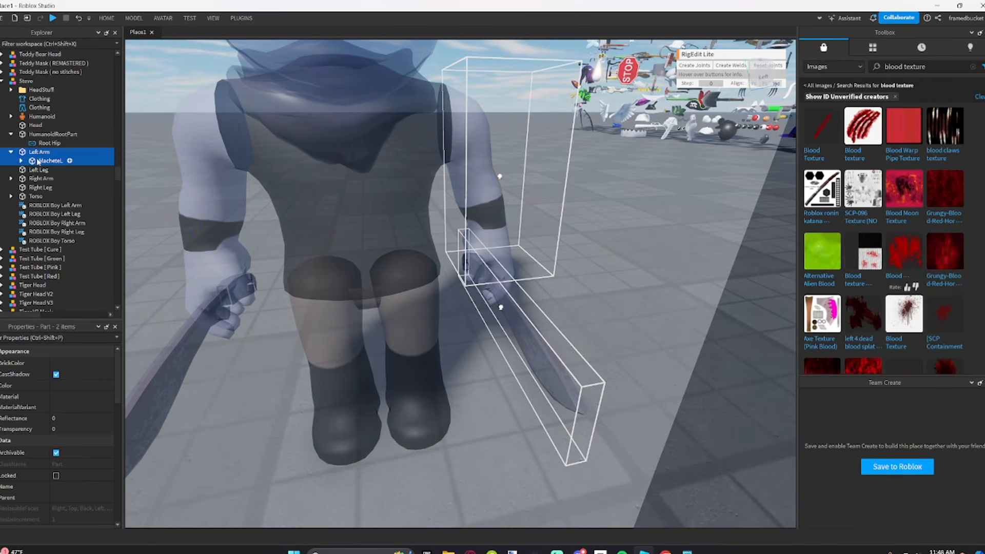
pyautogui.click(695, 67)
# Step: Move the MacheteL joint's pivot about 0.74 studs from the machete's centre into the left hand's grip
pyautogui.moveTo(633, 308); pyautogui.dragTo(629, 424, button='right')
pyautogui.moveTo(631, 435); pyautogui.dragTo(483, 382)
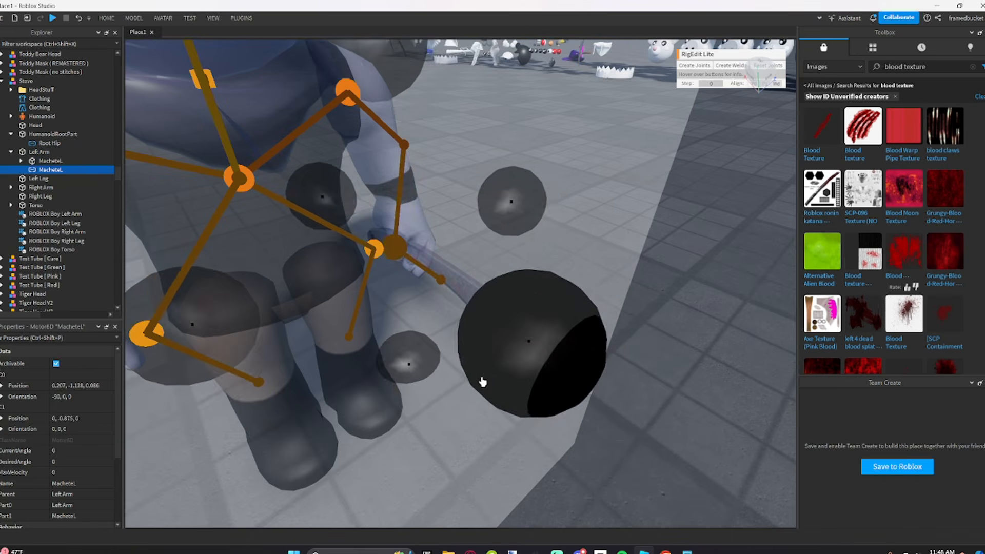
pyautogui.moveTo(483, 382); pyautogui.dragTo(513, 365, button='right')
pyautogui.moveTo(520, 350); pyautogui.dragTo(538, 350)
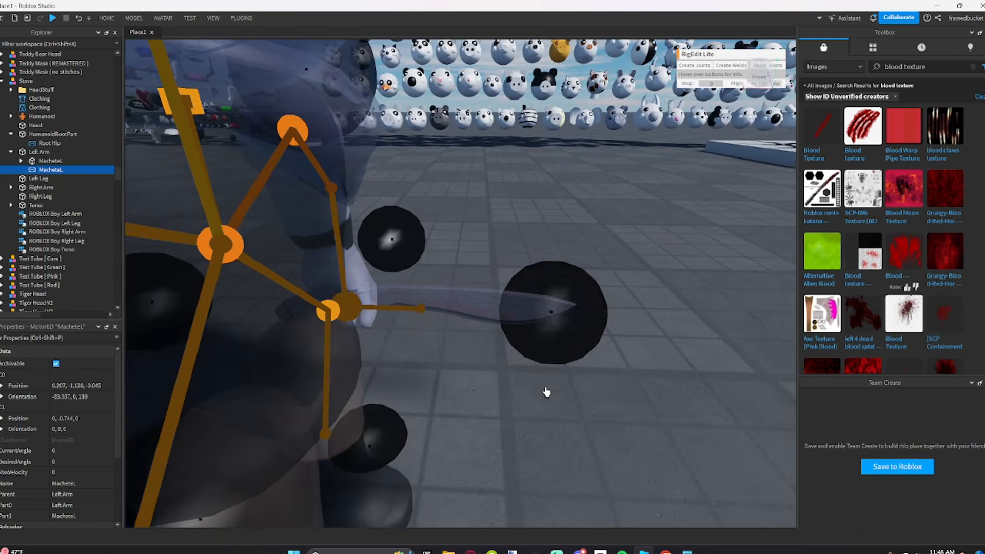
pyautogui.click(544, 394)
pyautogui.moveTo(518, 411); pyautogui.dragTo(514, 414, button='right')
pyautogui.scroll(-5, 514, 413)
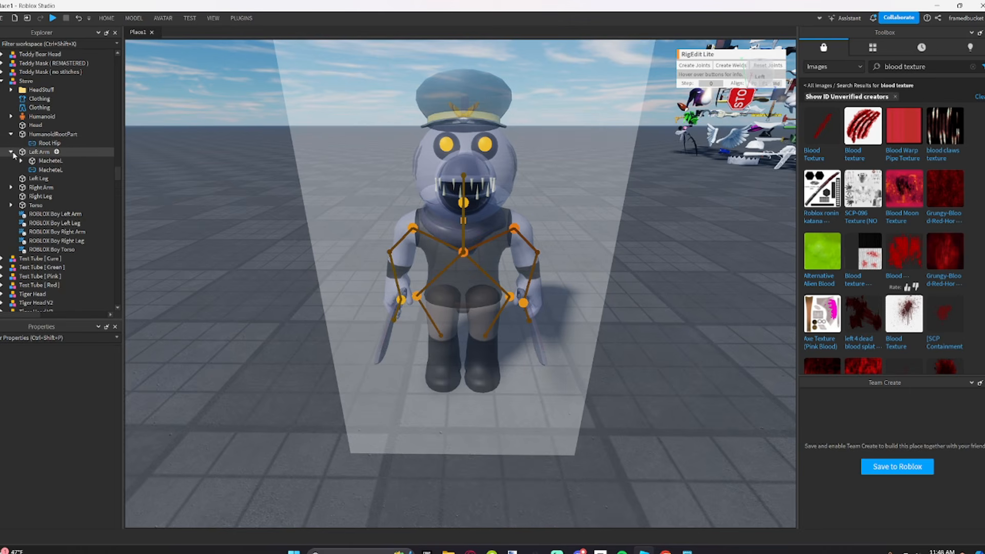
# Step: Select the Head and the Main part in the HeadStuff folder, and create a joint between them
pyautogui.click(11, 151)
pyautogui.click(49, 143)
pyautogui.click(11, 134)
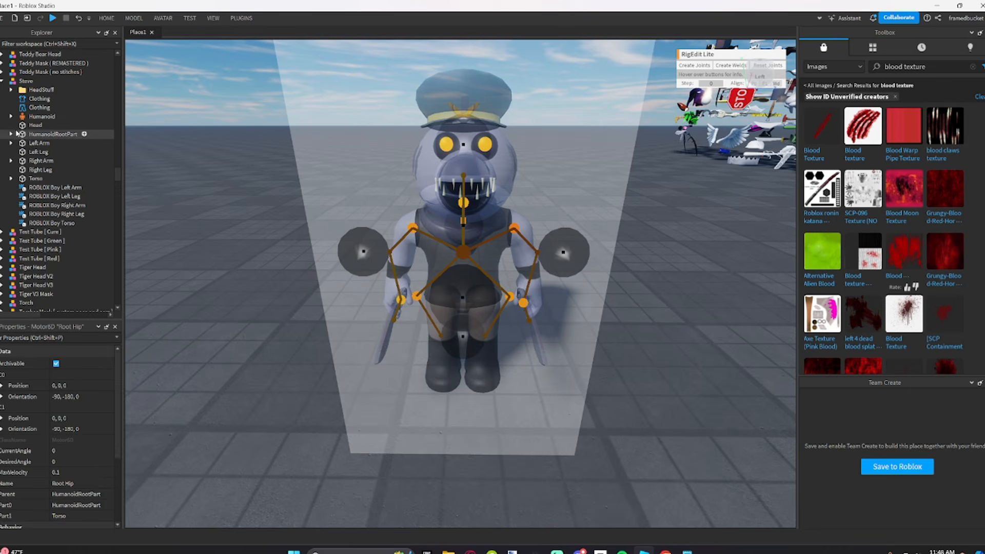
pyautogui.click(11, 90)
pyautogui.click(34, 231)
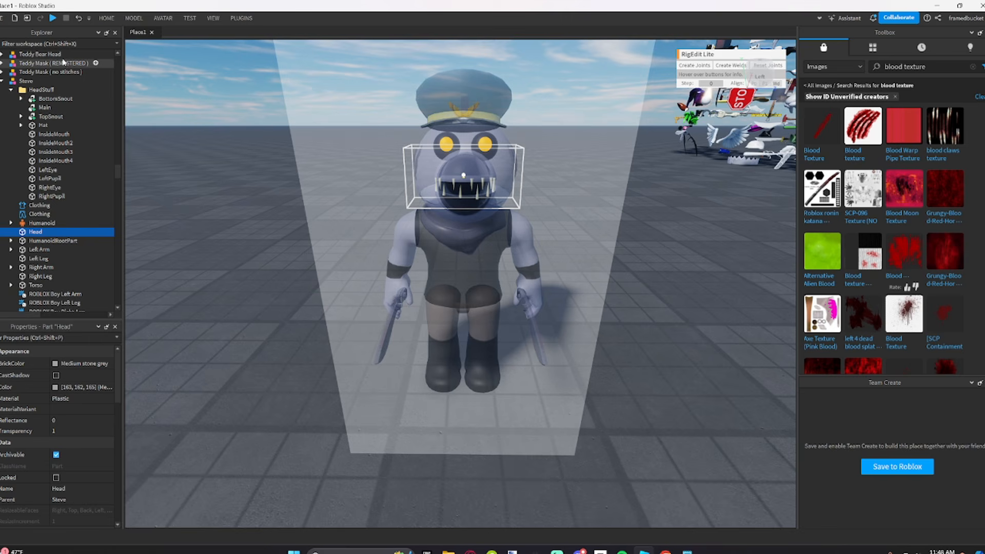
pyautogui.click(32, 241)
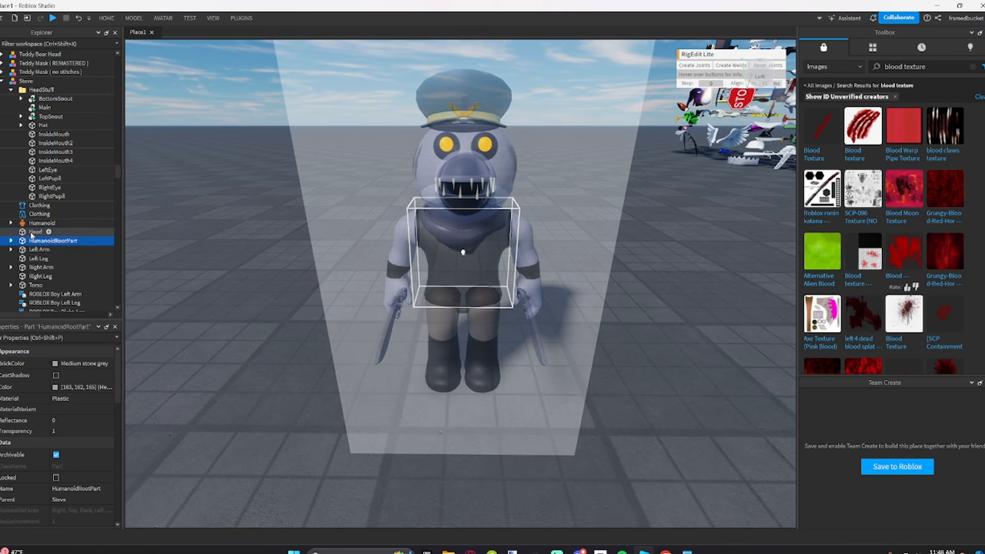
pyautogui.click(32, 233)
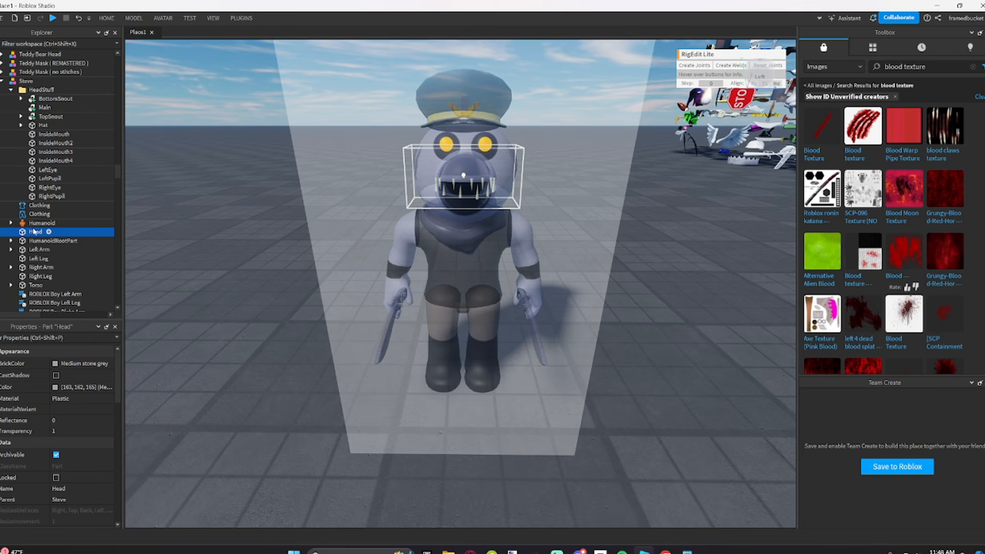
pyautogui.keyDown('ctrl'); pyautogui.click(45, 108); pyautogui.keyUp('ctrl')
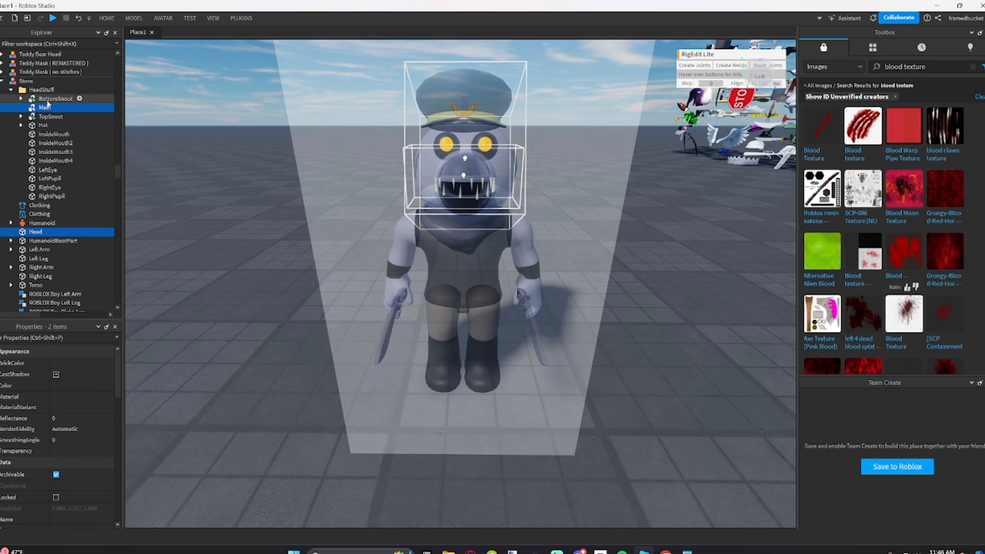
pyautogui.click(690, 66)
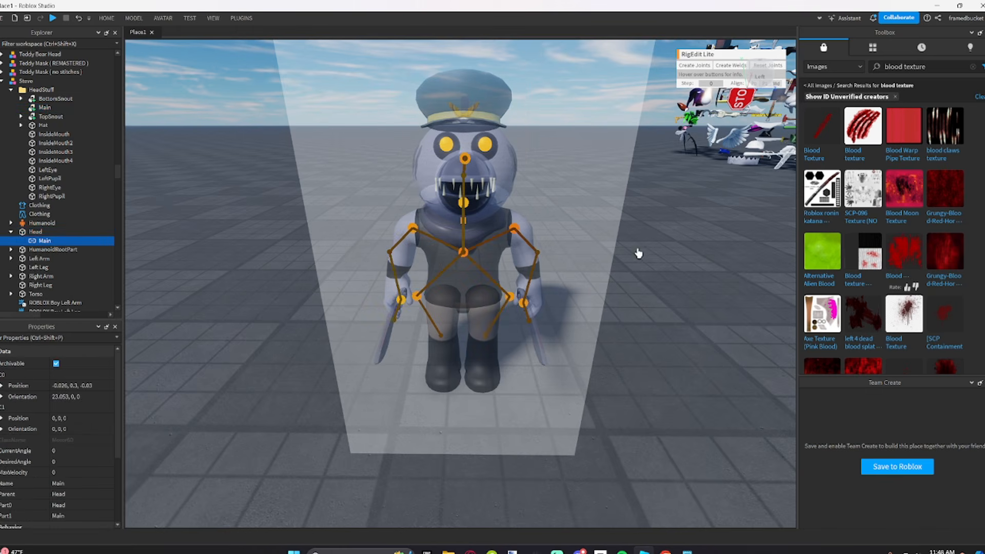
# Step: Select the Main head part with TopSnout, and create a joint from Main to TopSnout
pyautogui.scroll(2, 504, 370)
pyautogui.moveTo(512, 369); pyautogui.dragTo(516, 339, button='right')
pyautogui.scroll(3, 515, 340)
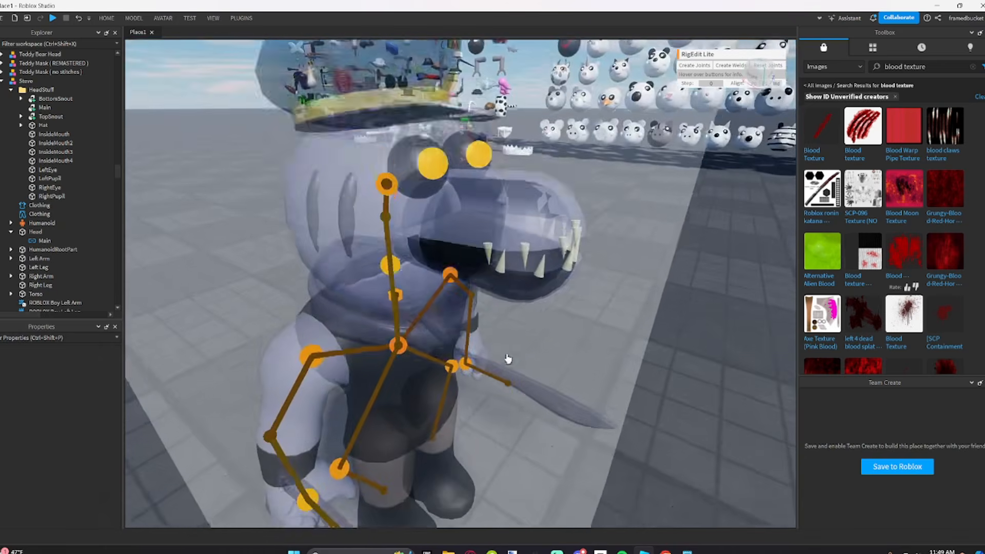
pyautogui.click(41, 107)
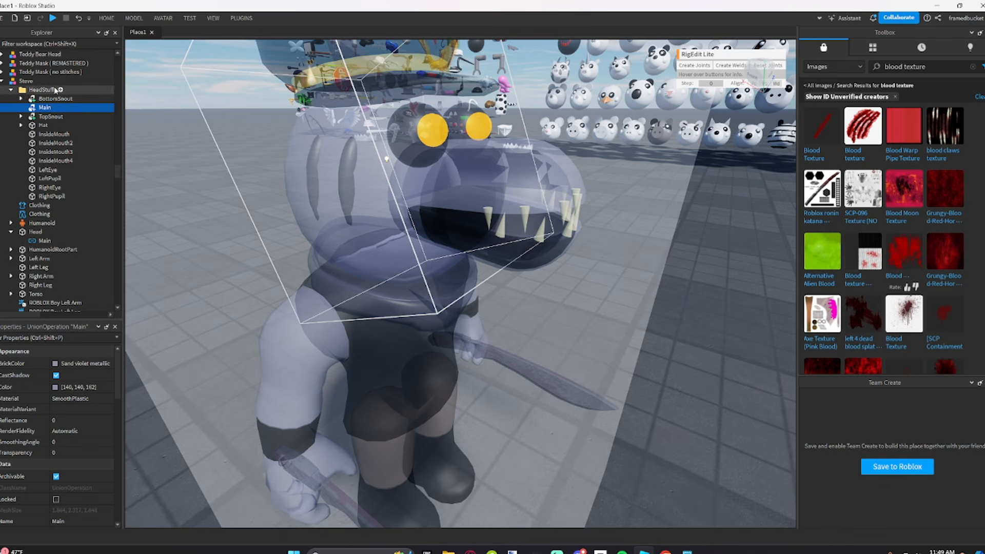
pyautogui.keyDown('ctrl'); pyautogui.click(51, 117); pyautogui.keyUp('ctrl')
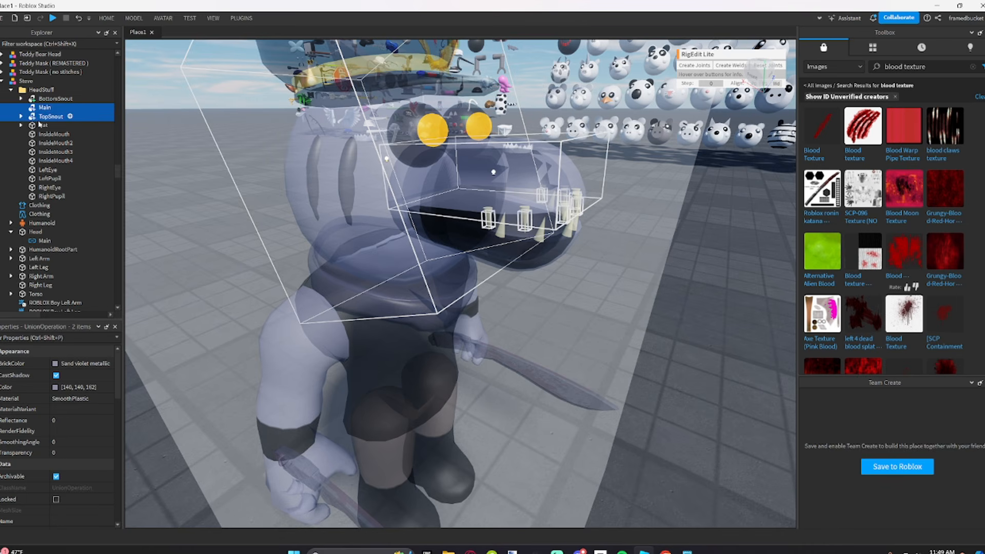
pyautogui.click(691, 67)
# Step: Move the TopSnout joint's pivot about 0.37 studs back from the snout's centre to where the snout meets the head
pyautogui.press('a')
pyautogui.moveTo(611, 212); pyautogui.dragTo(611, 212, button='right')
pyautogui.scroll(1, 580, 199)
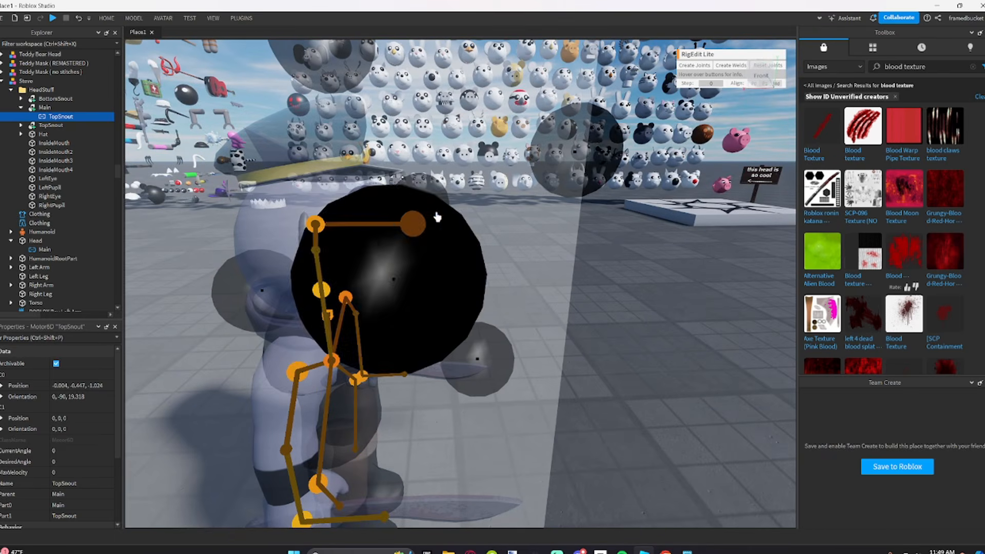
pyautogui.moveTo(570, 159); pyautogui.dragTo(538, 173)
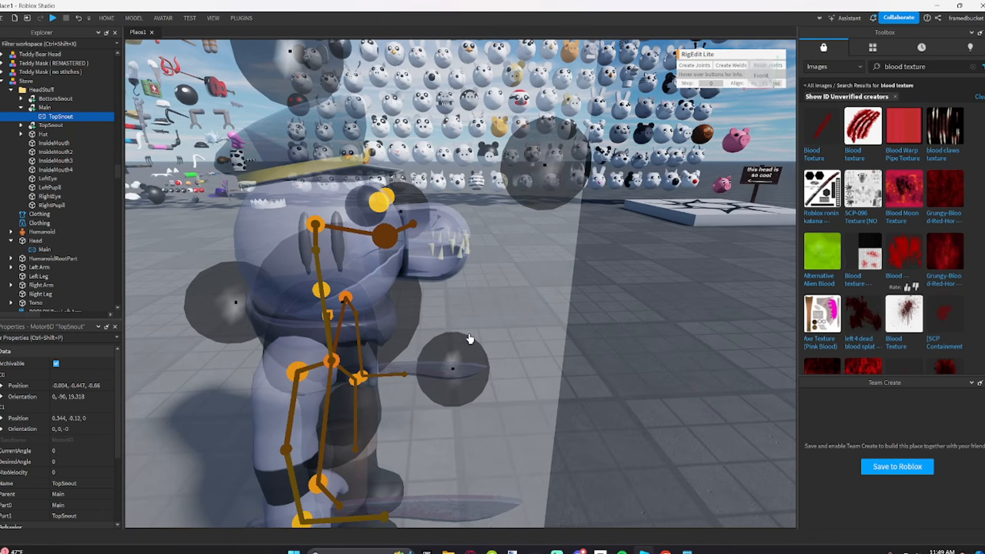
pyautogui.moveTo(456, 350); pyautogui.dragTo(455, 345)
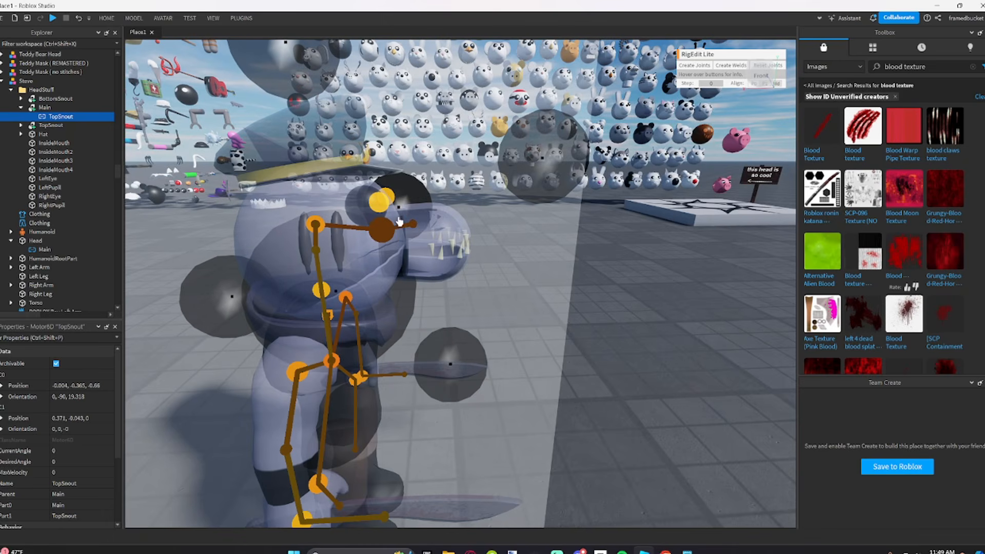
pyautogui.click(542, 275)
# Step: Examine the TopSnout joint's position relative to the head and mouth from the side
pyautogui.moveTo(488, 176); pyautogui.dragTo(479, 178, button='right')
pyautogui.press('d')
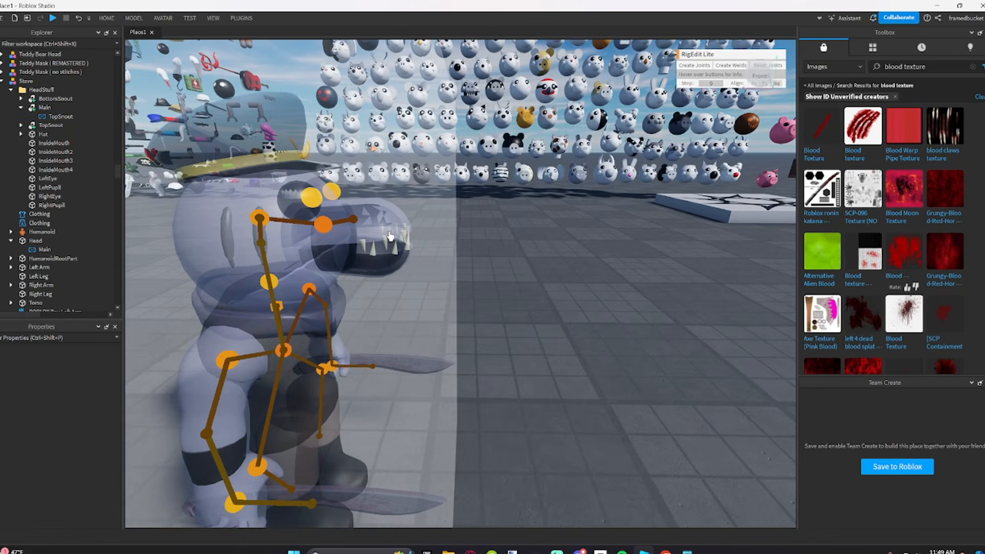
pyautogui.moveTo(395, 232); pyautogui.dragTo(394, 229, button='right')
pyautogui.press('w')
pyautogui.press('a')
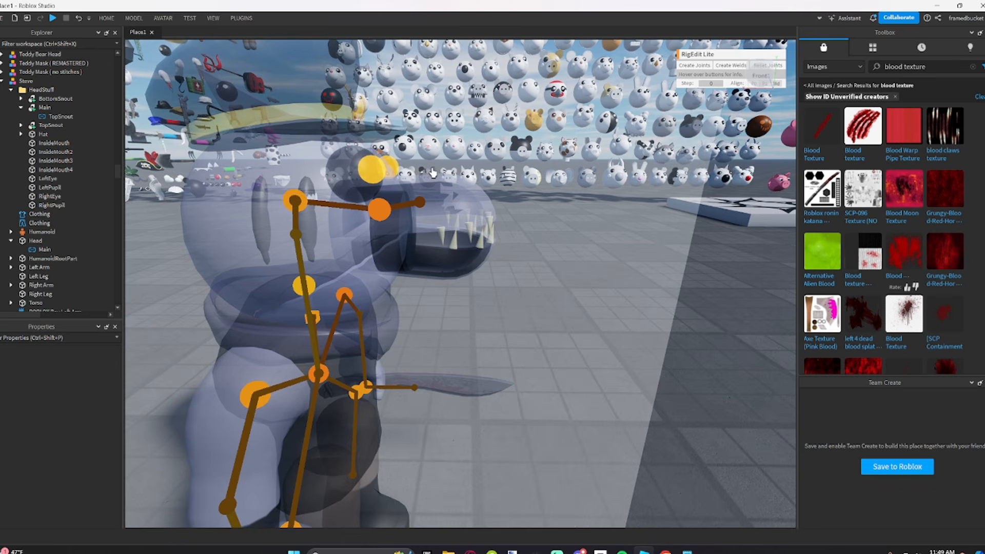
pyautogui.press('s')
pyautogui.press('d')
pyautogui.moveTo(486, 221); pyautogui.dragTo(514, 194, button='right')
pyautogui.press('w')
pyautogui.press('a')
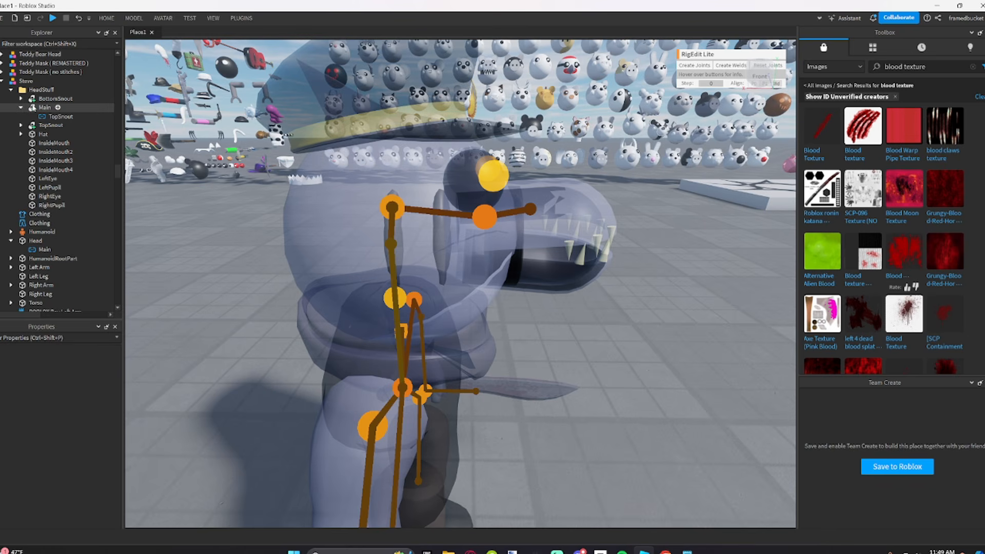
# Step: Select the Main head part with BottomSnout, and create a joint from Main to BottomSnout
pyautogui.click(35, 109)
pyautogui.keyDown('ctrl'); pyautogui.click(56, 99); pyautogui.keyUp('ctrl')
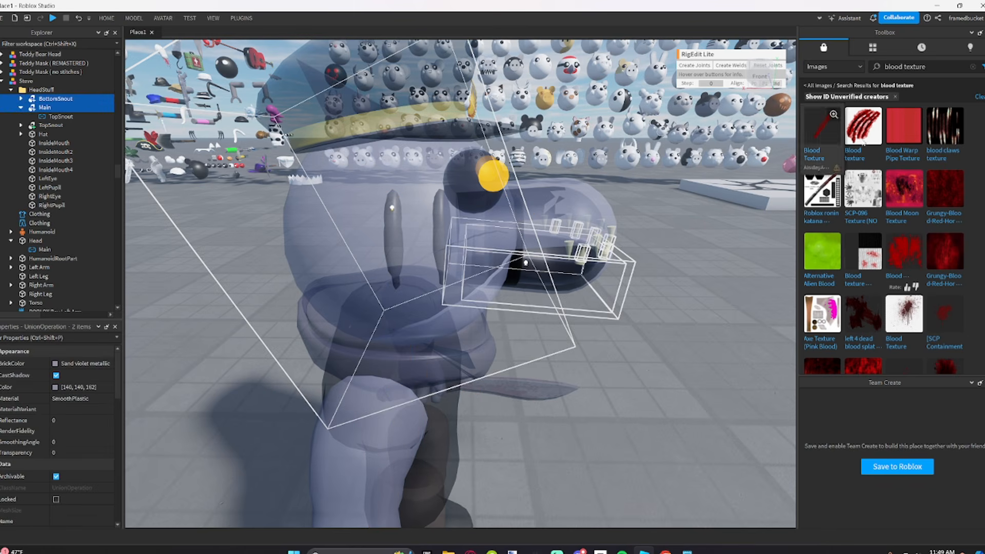
pyautogui.click(690, 66)
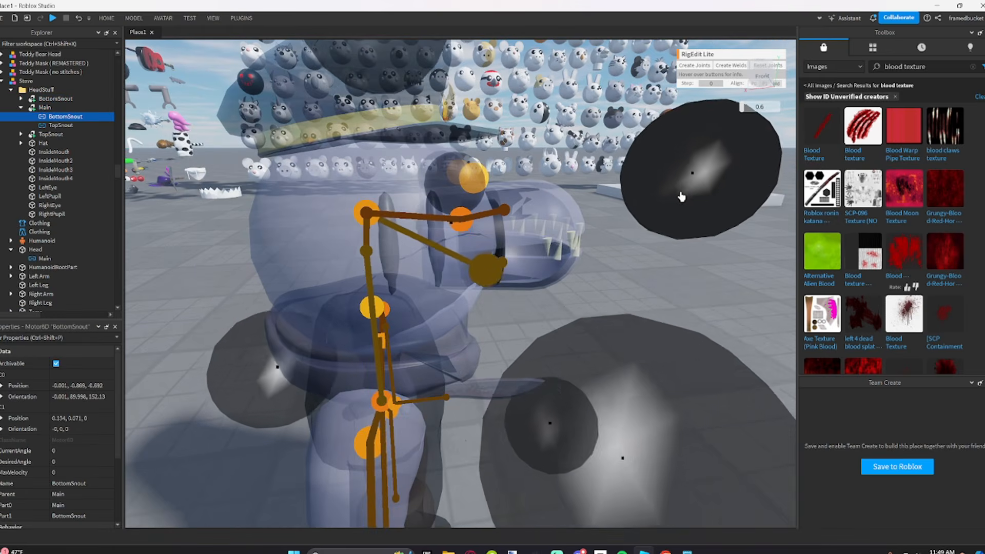
# Step: Move the BottomSnout joint's pivot back from the lower snout's centre towards where the jaw meets the head
pyautogui.moveTo(661, 211); pyautogui.dragTo(592, 290, button='right')
pyautogui.moveTo(473, 379)
pyautogui.mouseDown()
pyautogui.moveTo(457, 378)
pyautogui.moveTo(478, 378)
pyautogui.mouseUp()
pyautogui.click(513, 370)
pyautogui.press('d')
pyautogui.moveTo(513, 370); pyautogui.dragTo(513, 370, button='right')
# Step: Select TopSnout with all the teeth in its TopTeeth folder, and weld the teeth to TopSnout
pyautogui.click(51, 134)
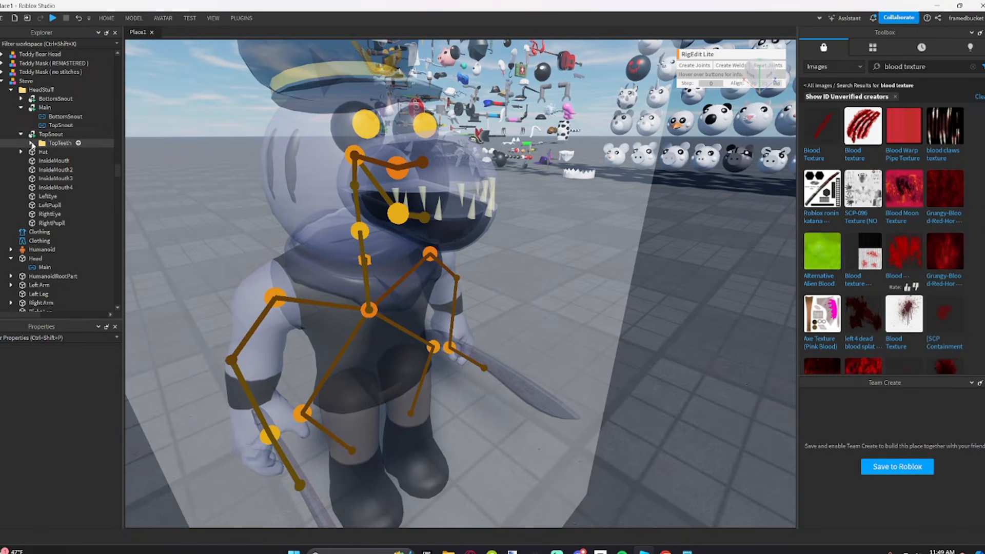
pyautogui.click(21, 134)
pyautogui.click(49, 134)
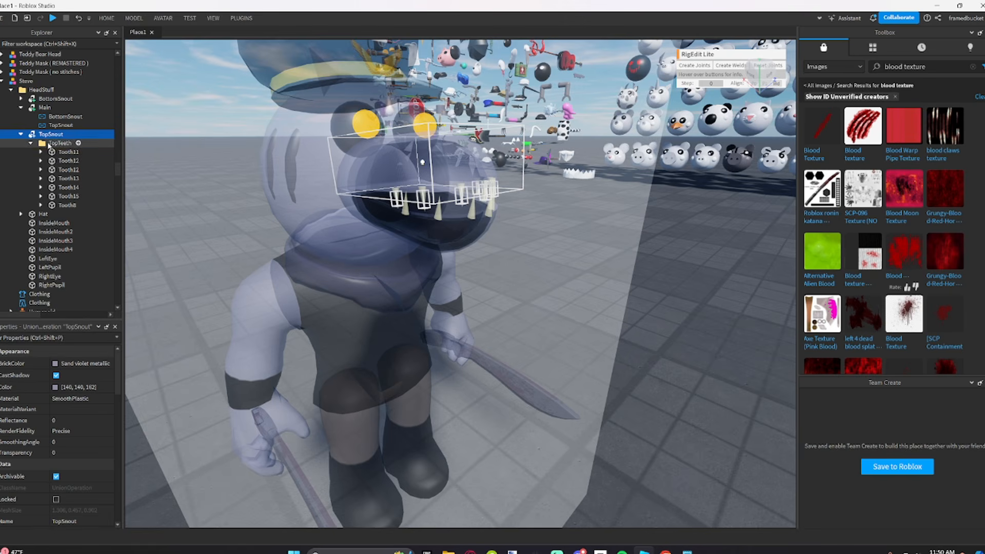
pyautogui.rightClick(63, 150)
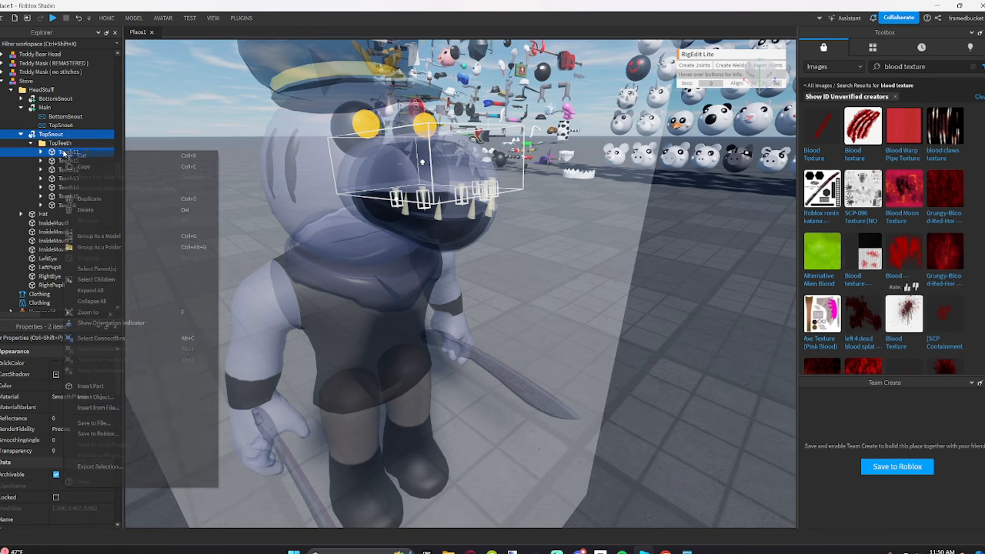
pyautogui.click(60, 145)
pyautogui.click(53, 137)
pyautogui.keyDown('ctrl'); pyautogui.click(69, 152); pyautogui.keyUp('ctrl')
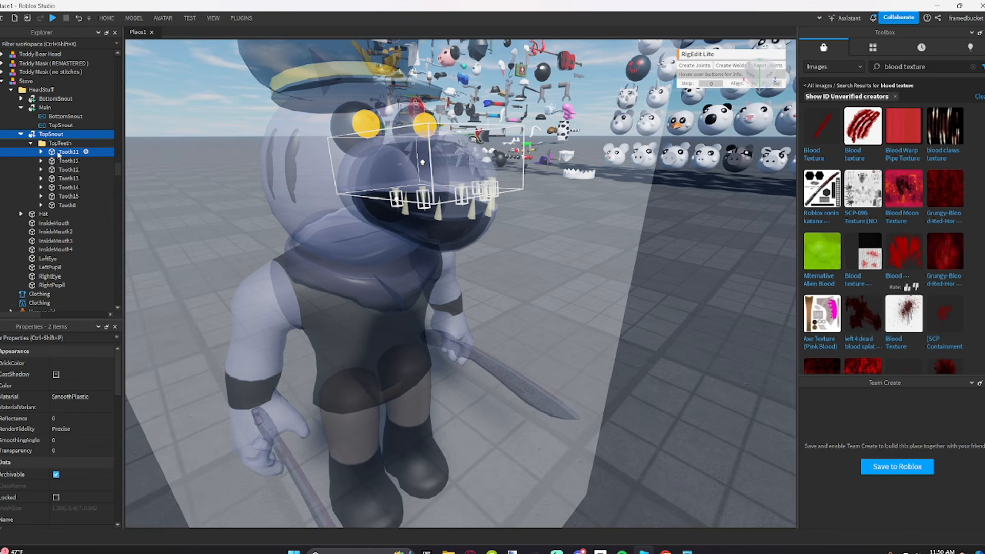
pyautogui.keyDown('shift'); pyautogui.click(64, 206); pyautogui.keyUp('shift')
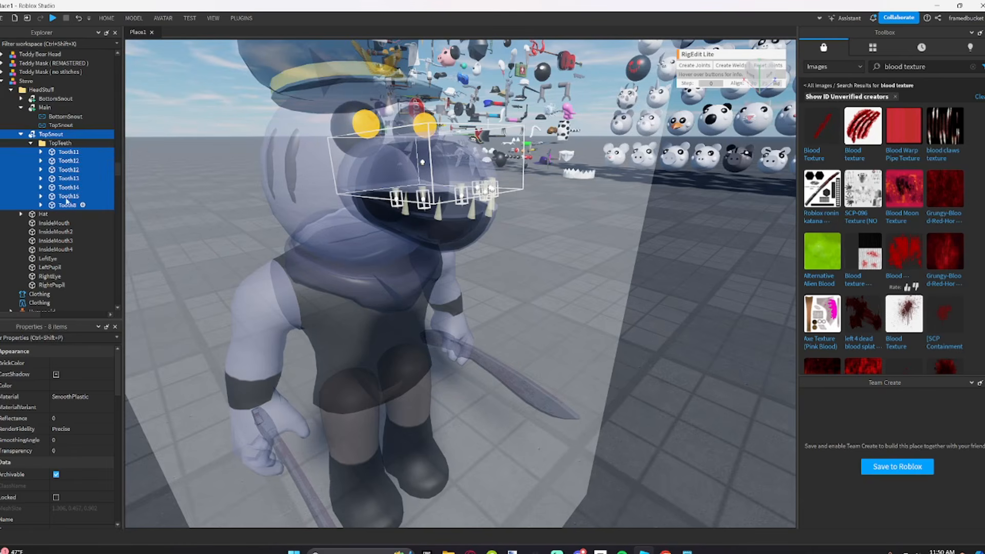
pyautogui.moveTo(349, 201); pyautogui.dragTo(349, 200, button='right')
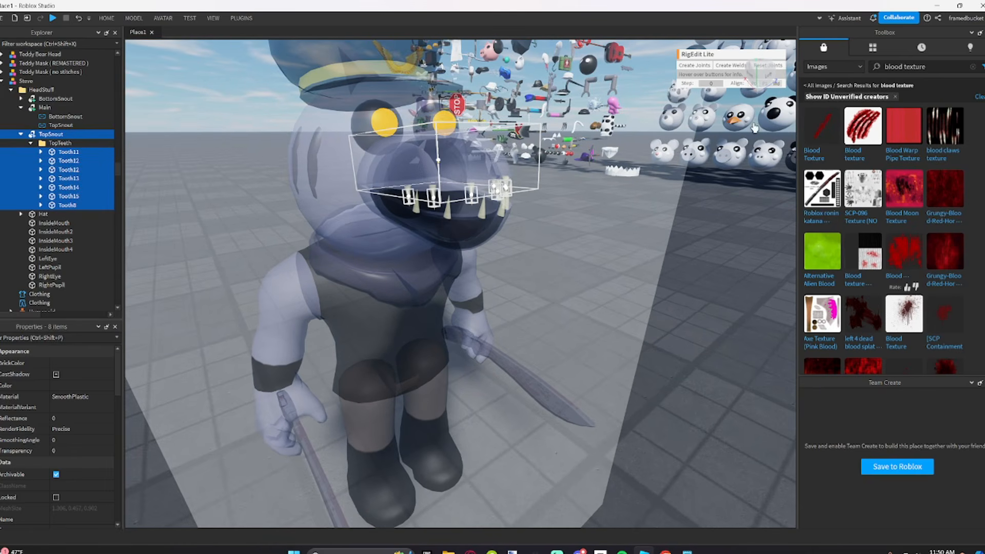
pyautogui.click(722, 67)
pyautogui.click(677, 266)
pyautogui.press('d')
pyautogui.moveTo(676, 266); pyautogui.dragTo(662, 271, button='right')
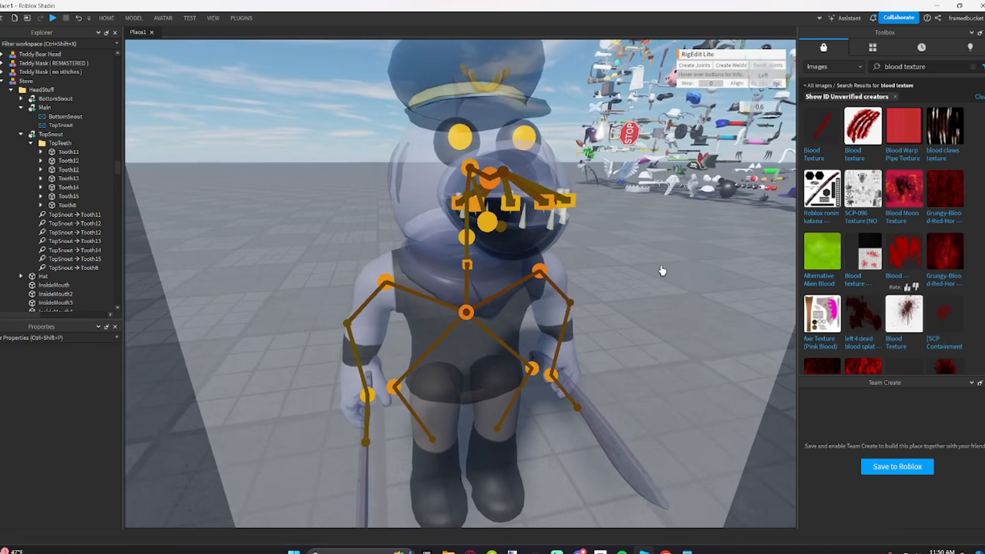
pyautogui.click(31, 144)
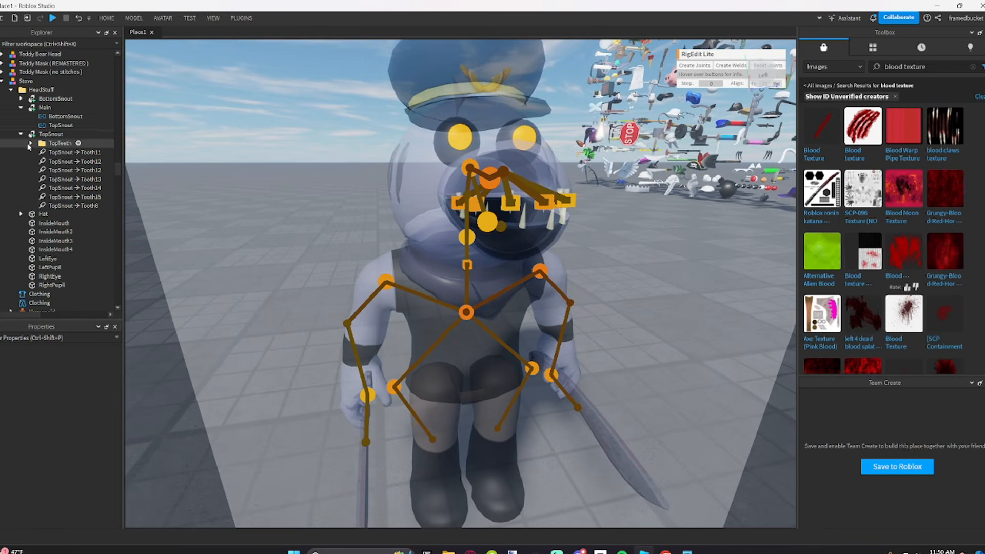
# Step: Select BottomSnout with all the teeth in its BottomTeeth folder, and weld the teeth to BottomSnout
pyautogui.scroll(3, 24, 139)
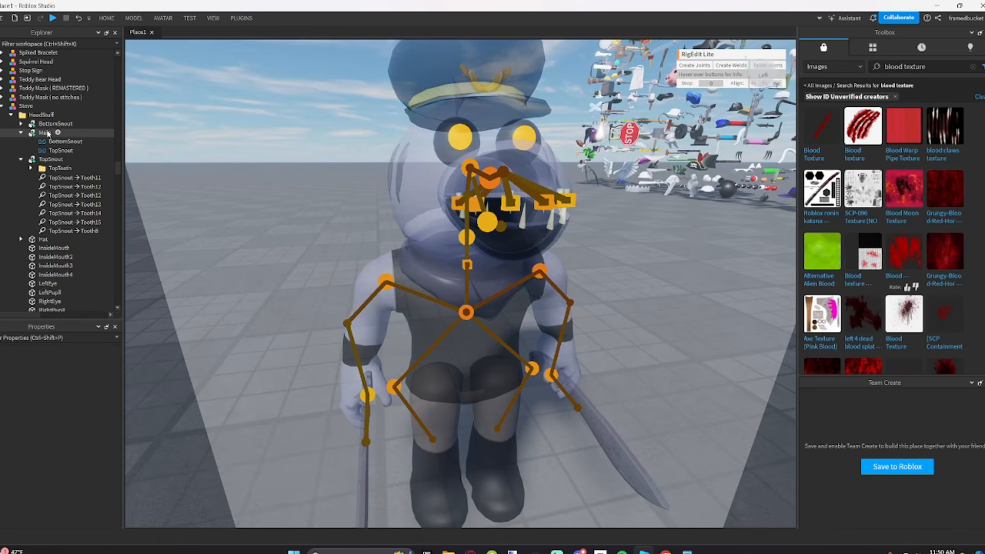
pyautogui.click(21, 124)
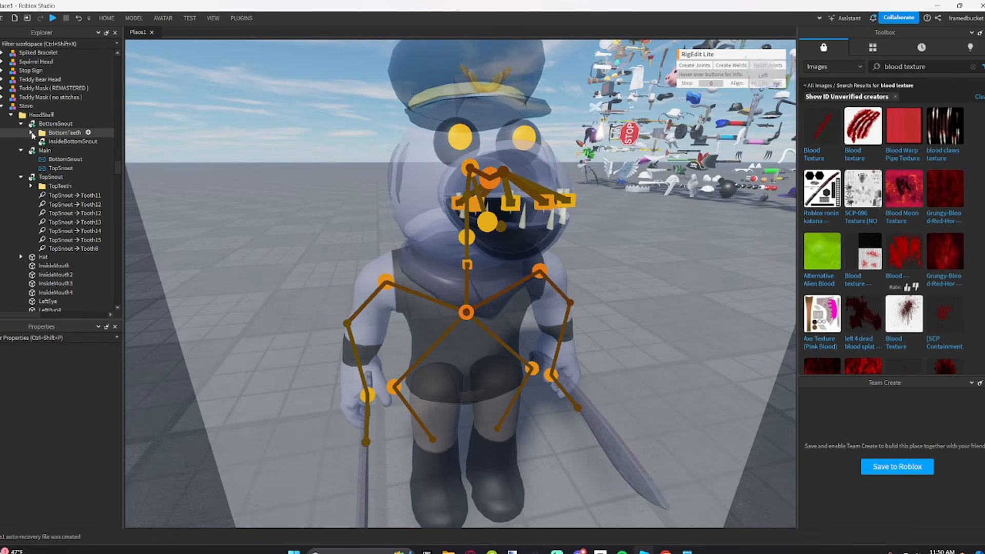
pyautogui.click(32, 132)
pyautogui.click(35, 125)
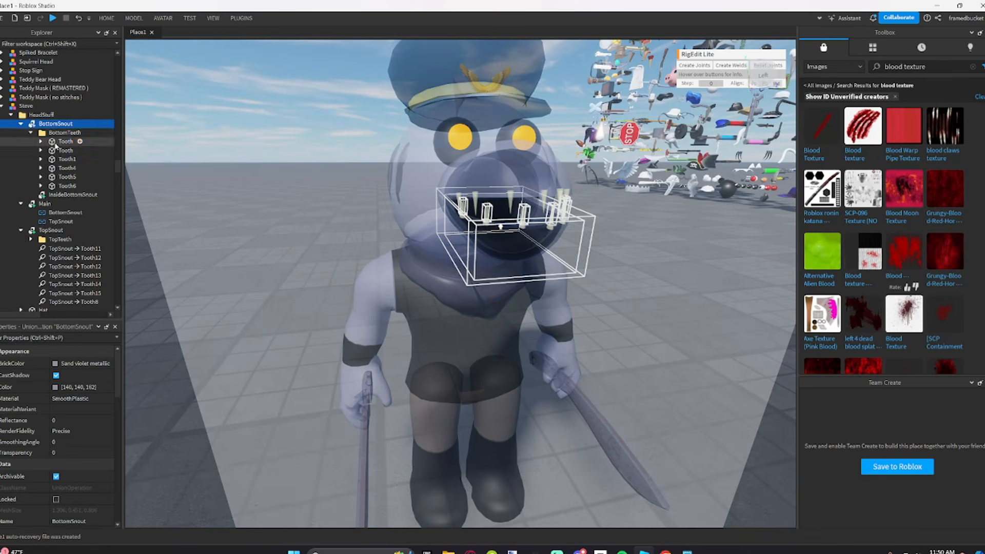
pyautogui.moveTo(56, 145); pyautogui.dragTo(59, 187)
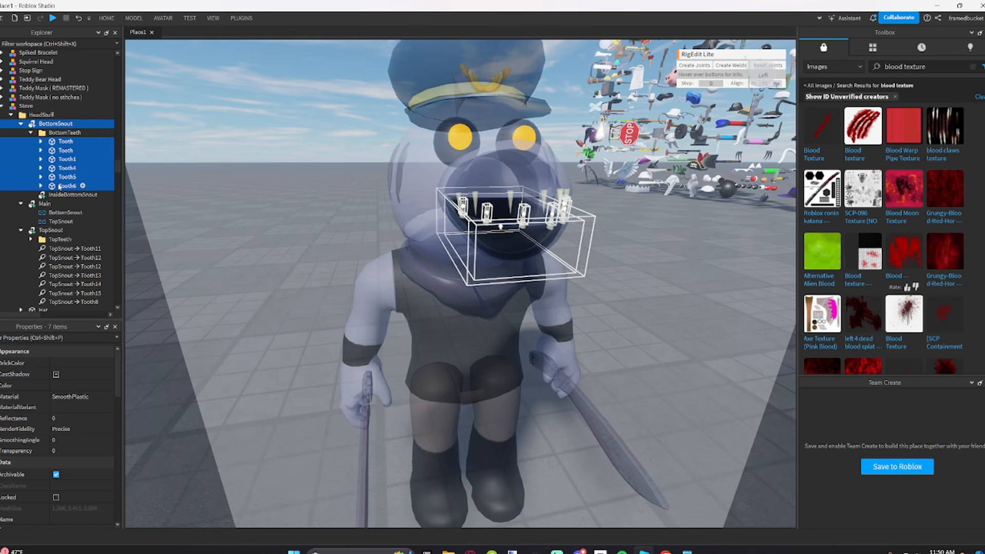
pyautogui.click(721, 67)
pyautogui.click(725, 269)
pyautogui.moveTo(718, 271); pyautogui.dragTo(717, 271, button='right')
pyautogui.press('d')
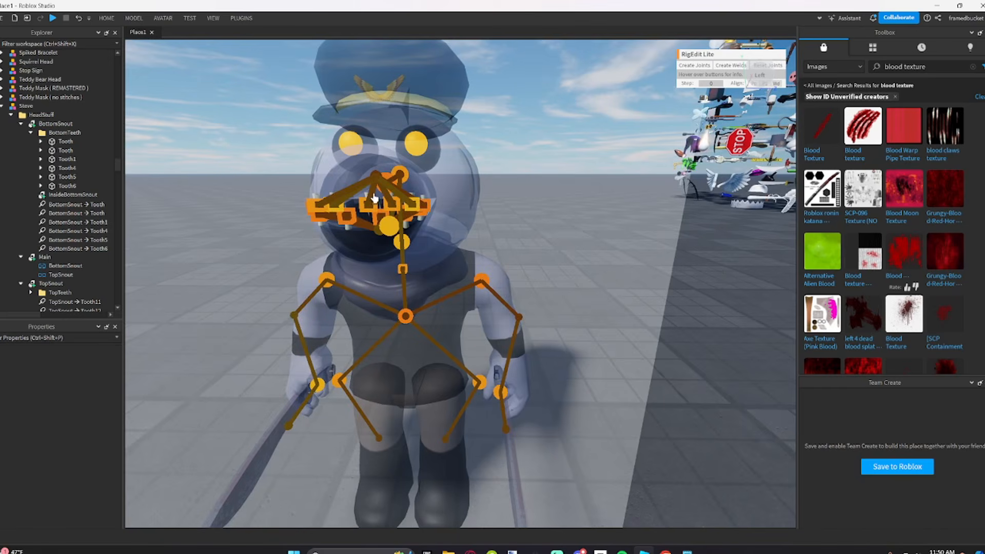
pyautogui.moveTo(425, 222); pyautogui.dragTo(425, 221, button='right')
pyautogui.press('d')
pyautogui.press('w')
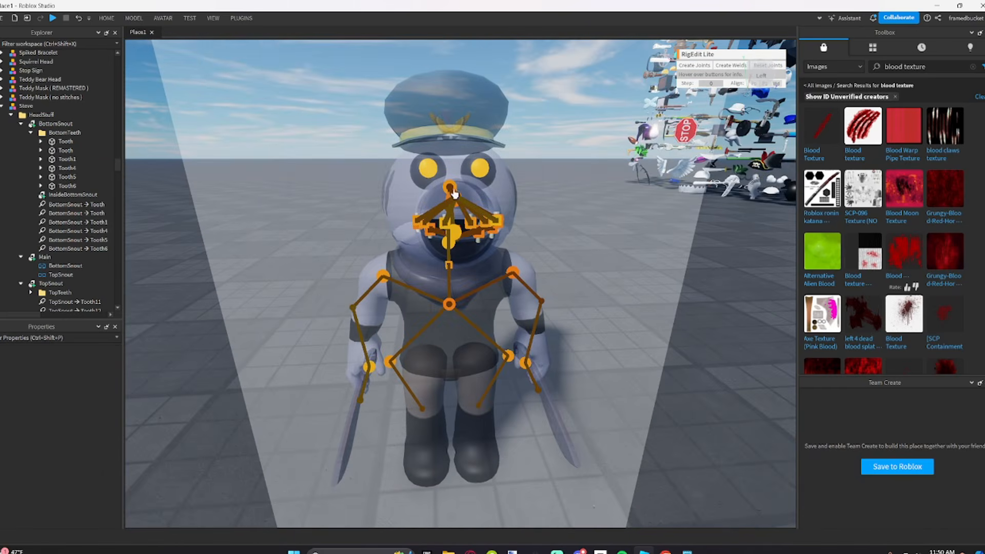
# Step: Weld InsideBottomSnout to BottomSnout, and collapse the BottomSnout and TopSnout contents in the hierarchy
pyautogui.click(39, 126)
pyautogui.keyDown('ctrl'); pyautogui.click(72, 195); pyautogui.keyUp('ctrl')
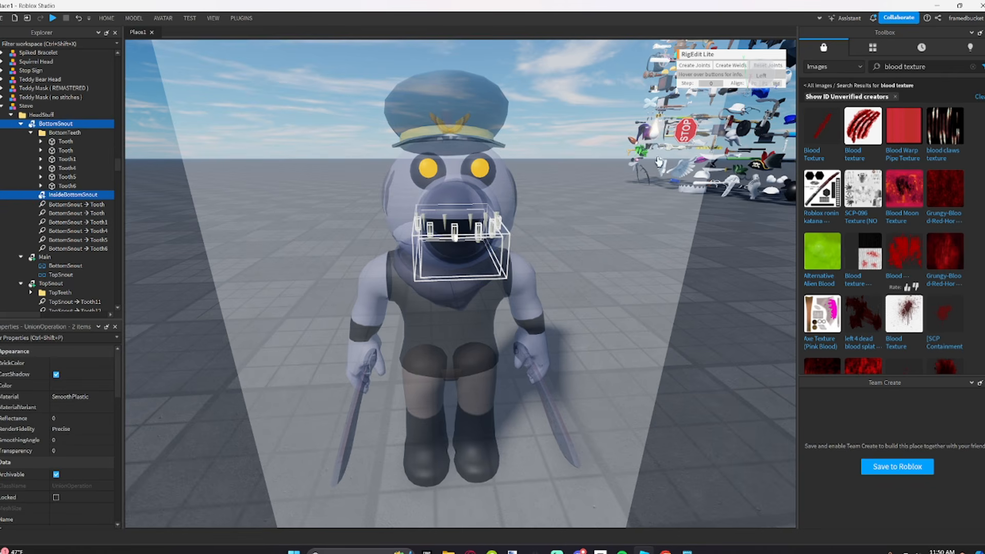
pyautogui.click(717, 68)
pyautogui.click(704, 321)
pyautogui.press('a')
pyautogui.moveTo(704, 328); pyautogui.dragTo(704, 328, button='right')
pyautogui.press('w')
pyautogui.press('s')
pyautogui.press('d')
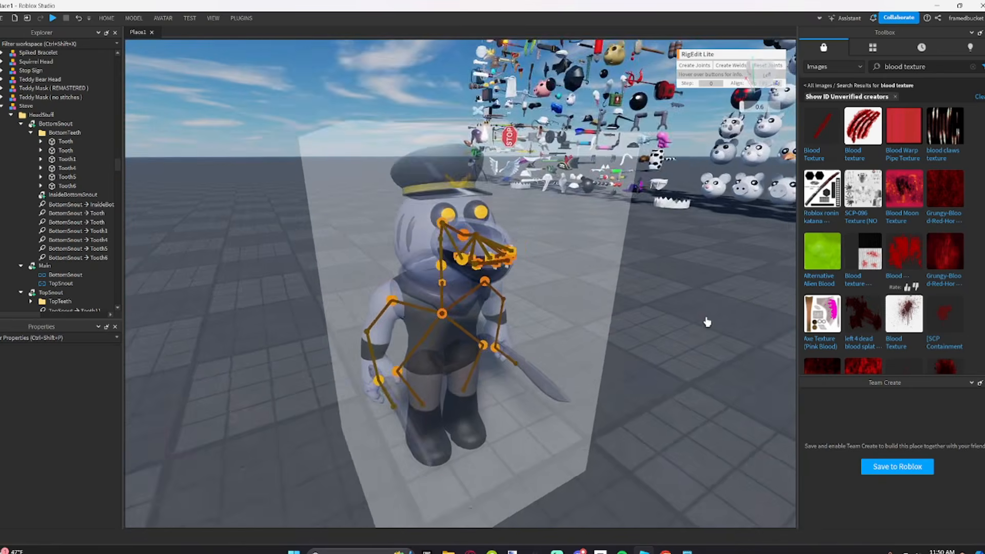
pyautogui.press('w')
pyautogui.click(31, 132)
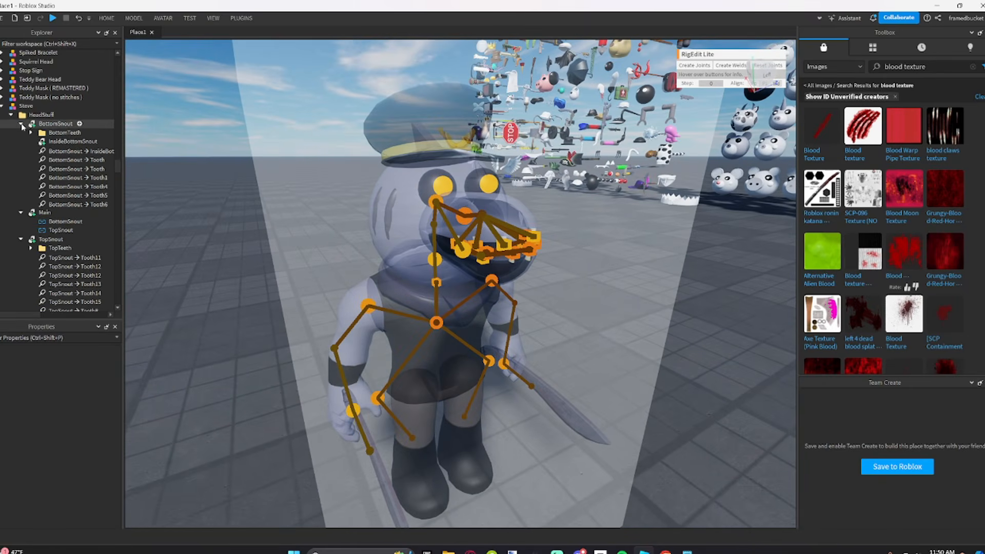
pyautogui.click(21, 124)
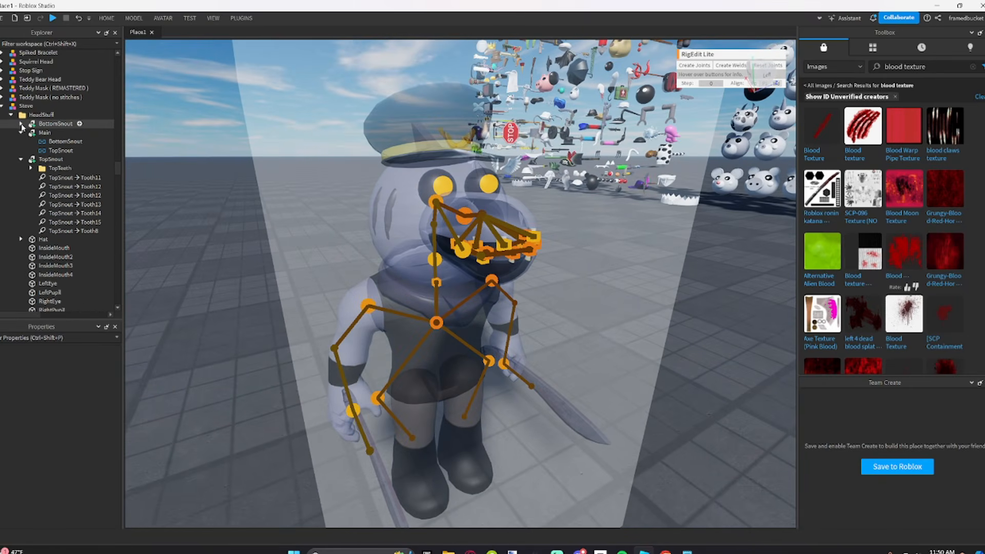
pyautogui.click(21, 160)
pyautogui.click(42, 133)
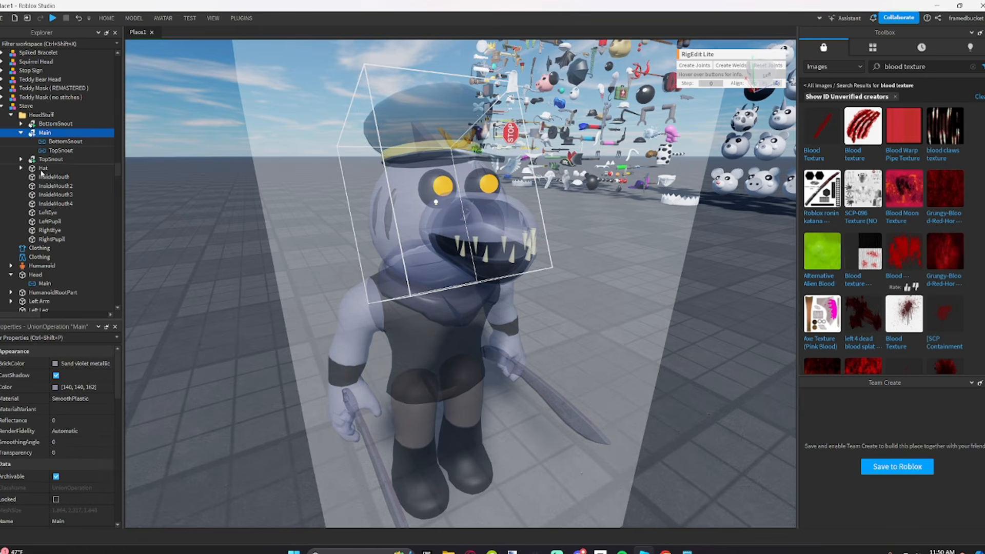
pyautogui.keyDown('ctrl'); pyautogui.click(55, 180); pyautogui.keyUp('ctrl')
pyautogui.keyDown('ctrl'); pyautogui.click(55, 188); pyautogui.keyUp('ctrl')
pyautogui.keyDown('ctrl'); pyautogui.moveTo(54, 197); pyautogui.dragTo(51, 206); pyautogui.keyUp('ctrl')
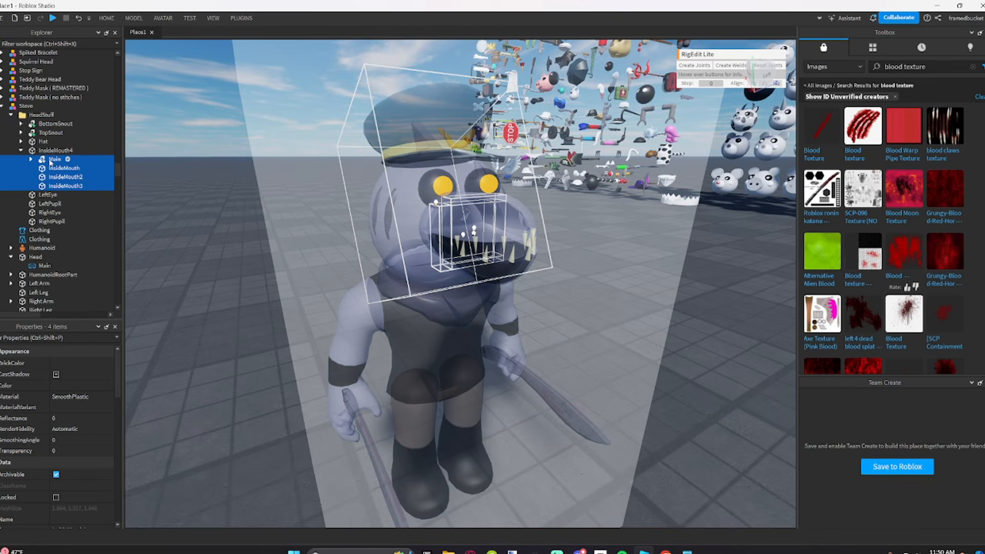
pyautogui.hotkey('ctrl', 'z')
pyautogui.click(234, 259)
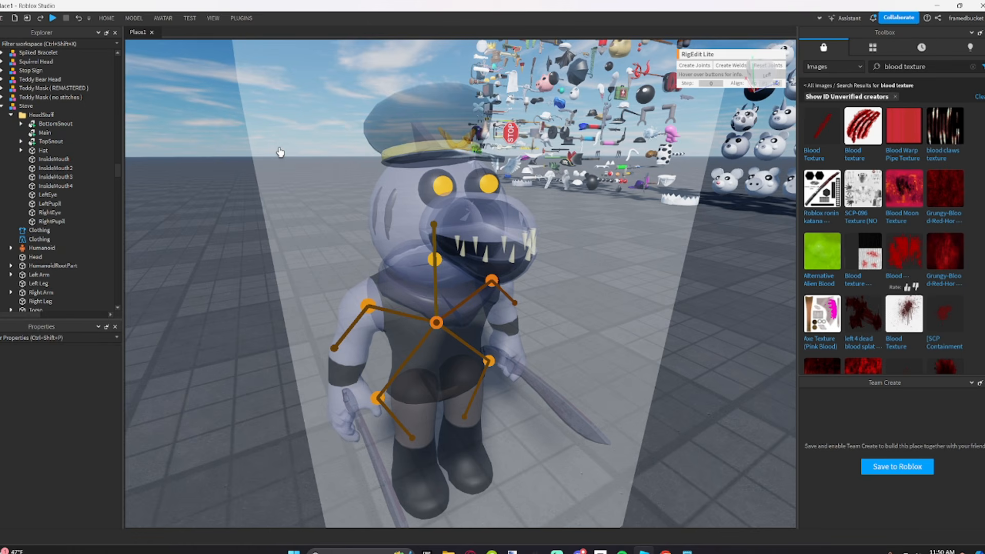
pyautogui.moveTo(456, 208); pyautogui.dragTo(478, 213, button='right')
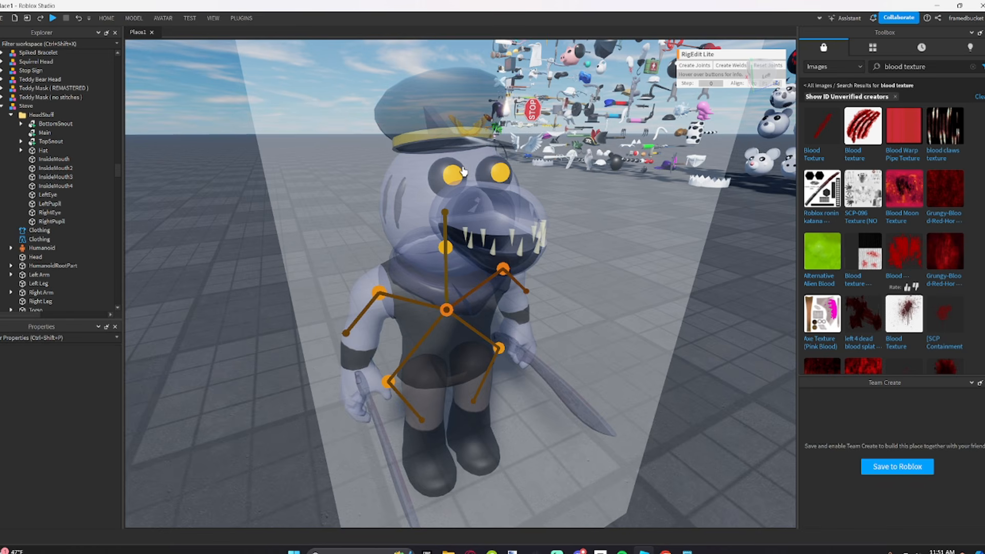
pyautogui.moveTo(508, 289); pyautogui.dragTo(490, 348, button='right')
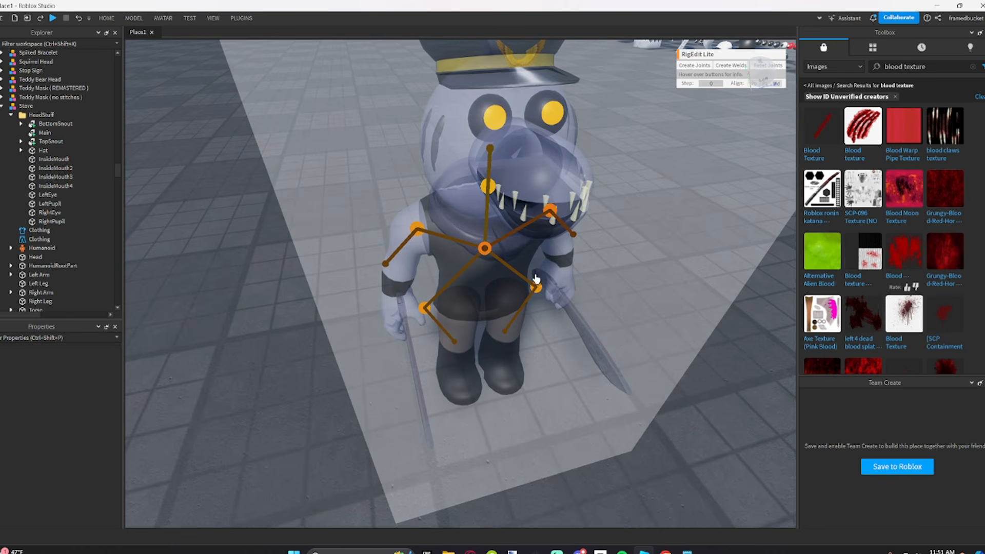
pyautogui.press('a')
pyautogui.moveTo(583, 284); pyautogui.dragTo(582, 284, button='right')
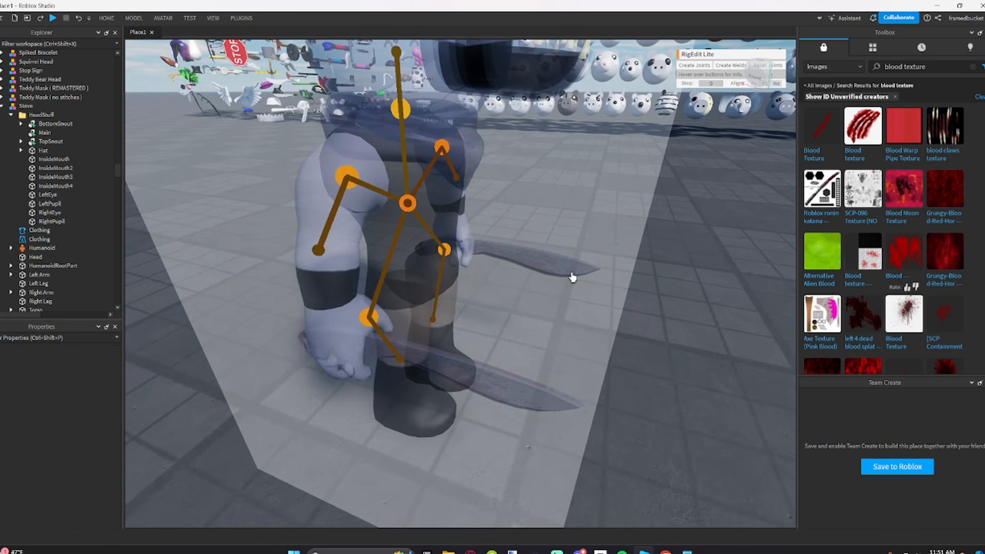
pyautogui.click(45, 132)
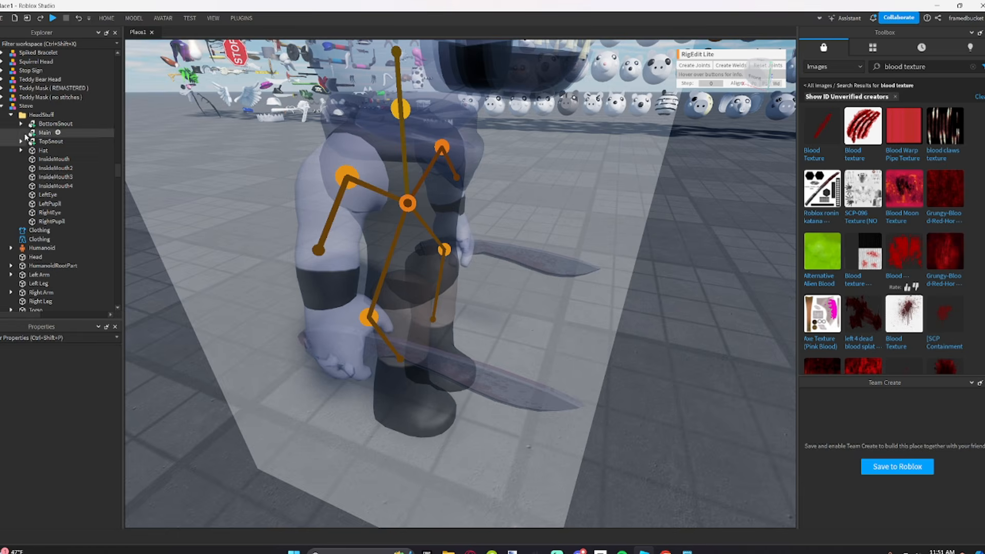
pyautogui.scroll(2, 61, 165)
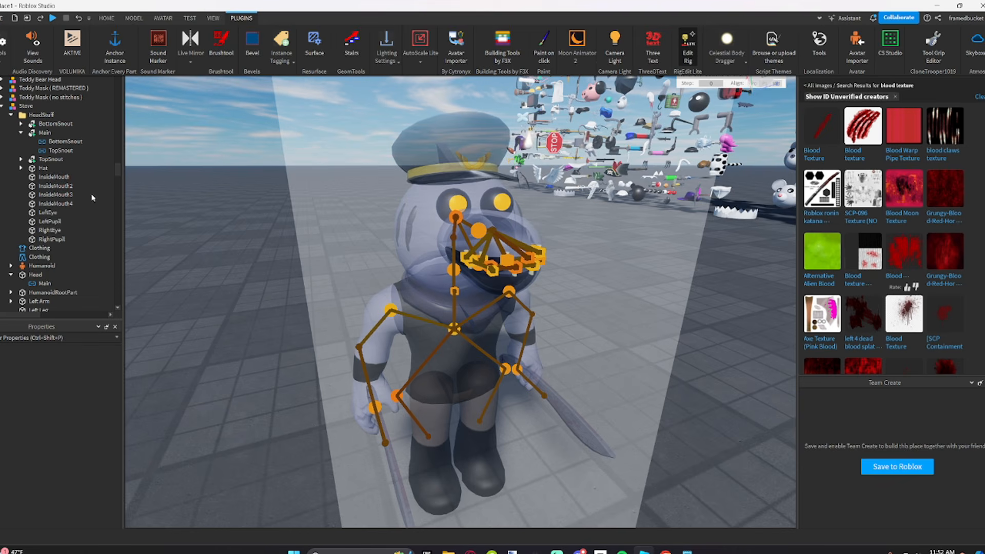
# Step: Select the Main head part with InsideMouth, InsideMouth2, InsideMouth3 and InsideMouth4, and weld them to Main
pyautogui.click(32, 133)
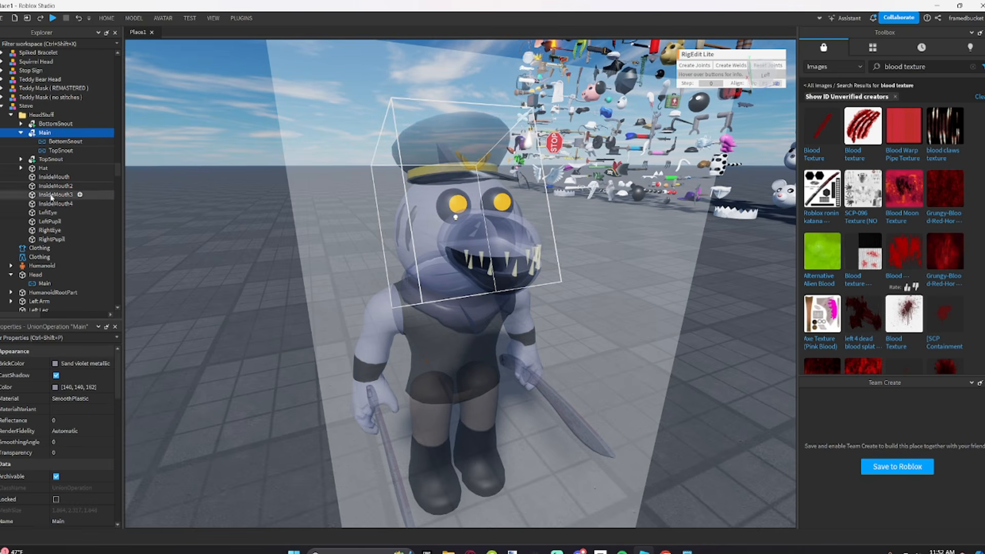
pyautogui.keyDown('ctrl'); pyautogui.click(52, 177); pyautogui.keyUp('ctrl')
pyautogui.keyDown('ctrl'); pyautogui.click(53, 186); pyautogui.keyUp('ctrl')
pyautogui.keyDown('ctrl'); pyautogui.click(53, 195); pyautogui.keyUp('ctrl')
pyautogui.keyDown('ctrl'); pyautogui.click(54, 203); pyautogui.keyUp('ctrl')
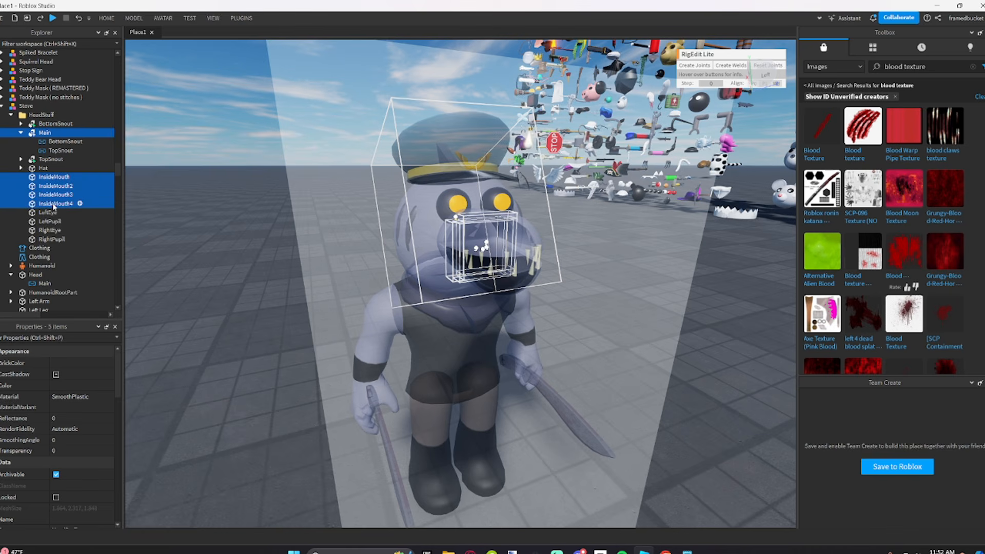
pyautogui.click(722, 65)
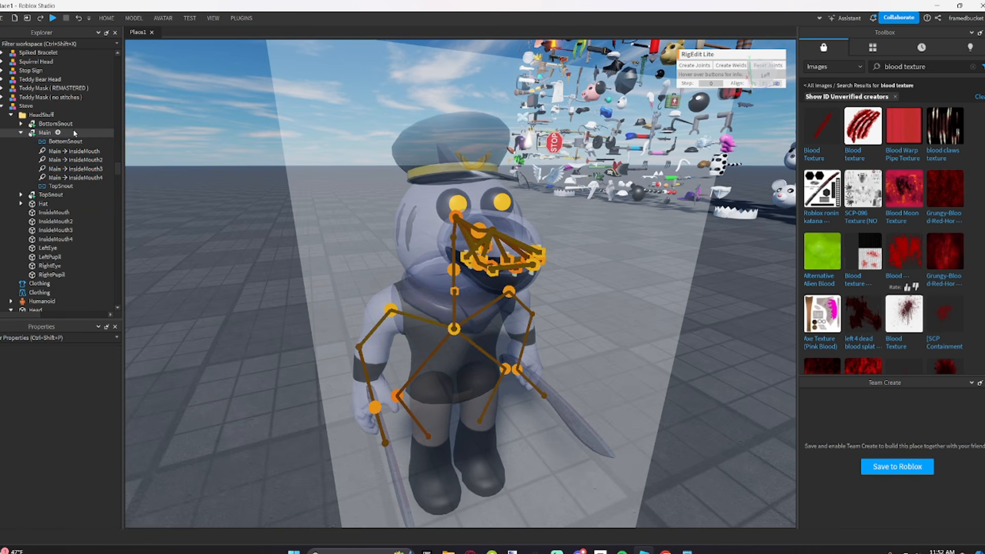
# Step: Select the Main head part with Hat, and create a joint from Main to Hat
pyautogui.click(39, 133)
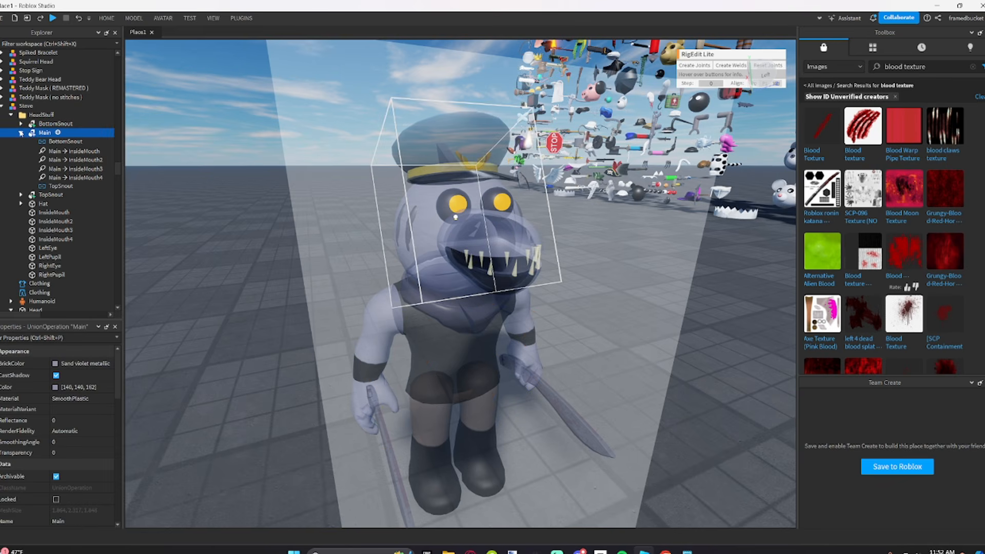
pyautogui.keyDown('ctrl'); pyautogui.click(43, 204); pyautogui.keyUp('ctrl')
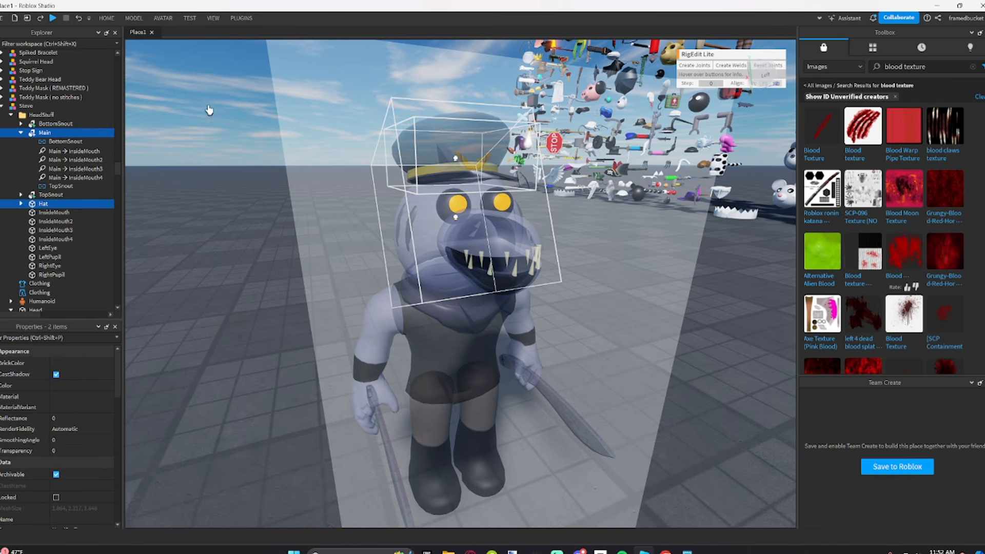
pyautogui.moveTo(445, 261); pyautogui.dragTo(449, 257, button='right')
# Step: Move the Hat joint's pivot to the hat's base above the head, at a C1 position of about 0, -0.236, 0.04
pyautogui.moveTo(460, 119); pyautogui.dragTo(460, 136)
pyautogui.moveTo(463, 133); pyautogui.dragTo(466, 133, button='right')
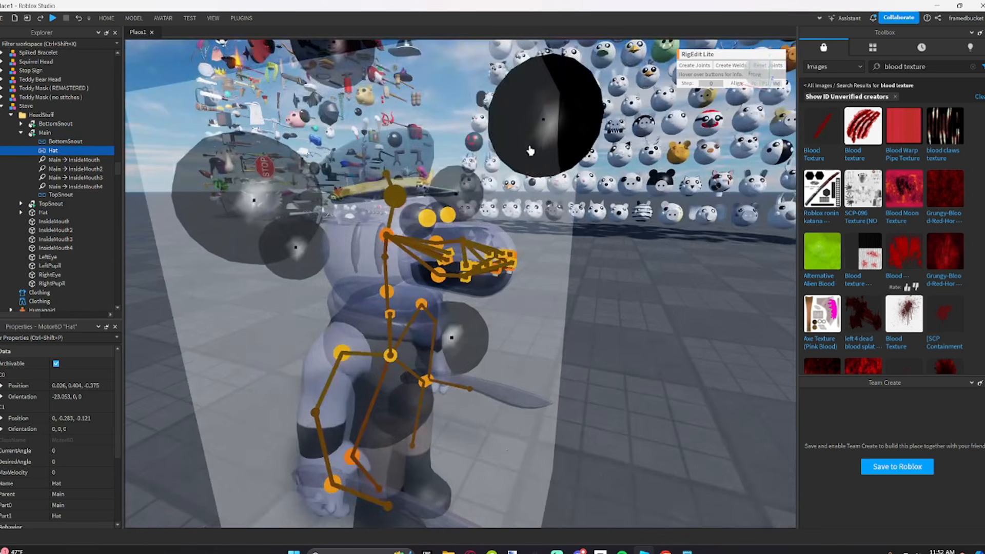
pyautogui.moveTo(531, 149); pyautogui.dragTo(521, 150)
pyautogui.moveTo(443, 343); pyautogui.dragTo(439, 336)
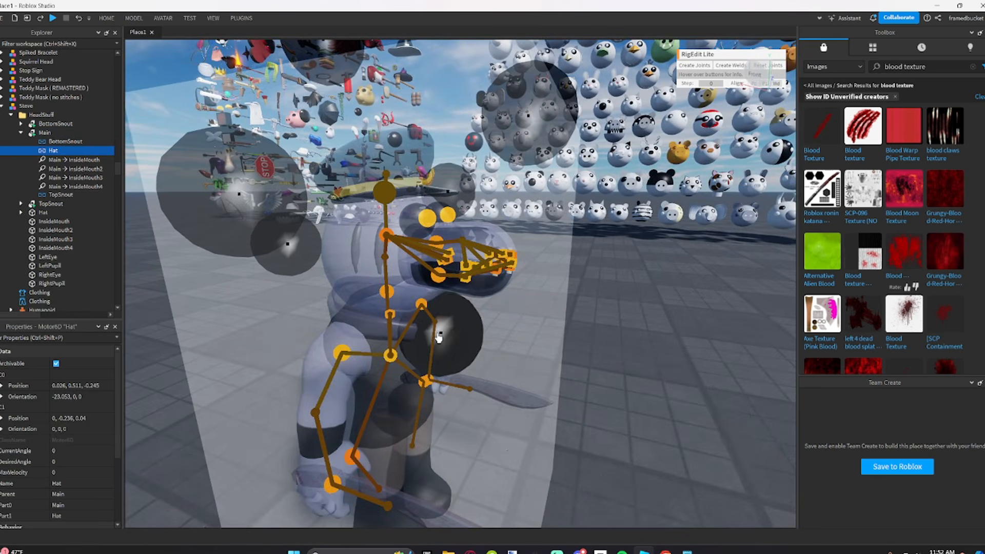
# Step: Select the Main head part with LeftEye and RightEye, and weld both eyes to Main
pyautogui.click(568, 326)
pyautogui.moveTo(567, 326); pyautogui.dragTo(571, 327, button='right')
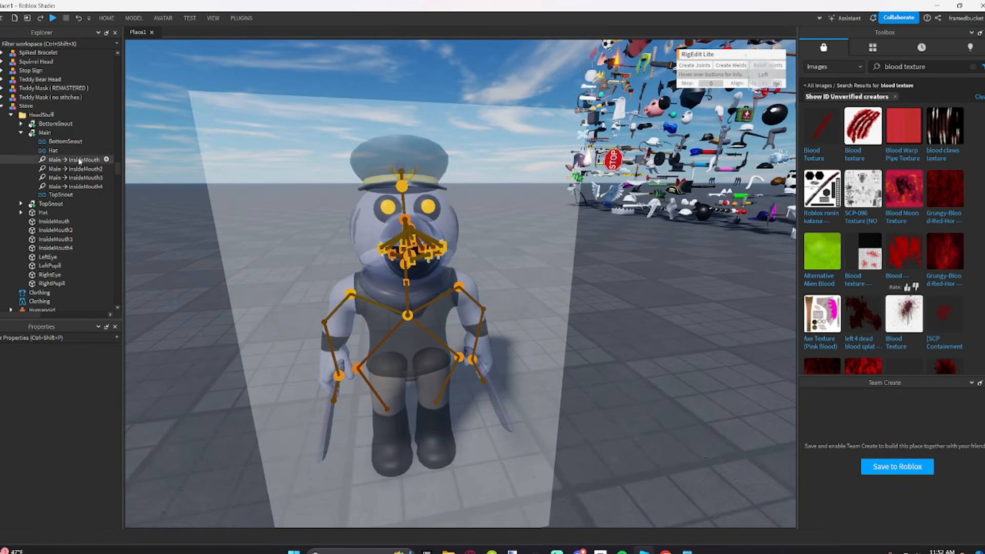
pyautogui.click(44, 133)
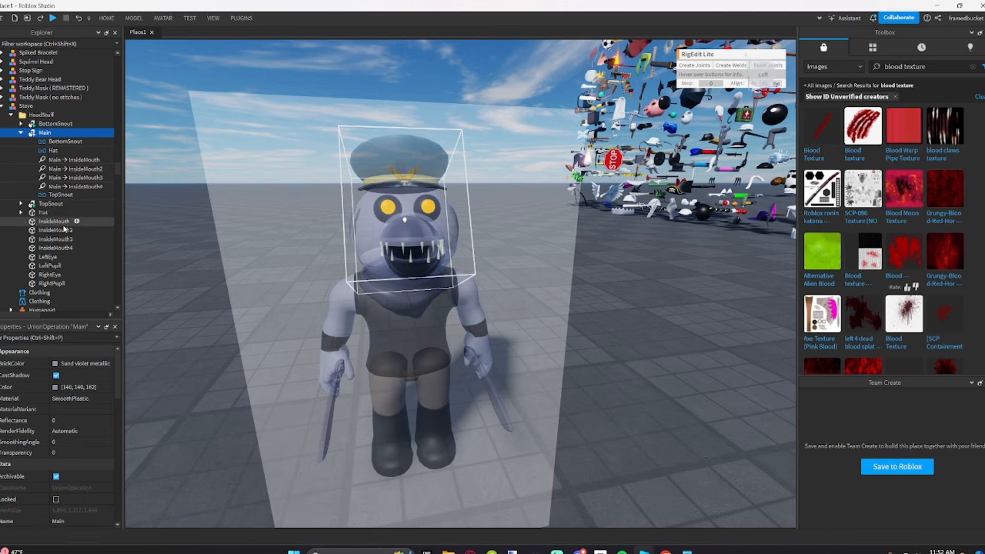
pyautogui.keyDown('ctrl'); pyautogui.click(48, 275); pyautogui.keyUp('ctrl')
pyautogui.keyDown('ctrl'); pyautogui.click(48, 257); pyautogui.keyUp('ctrl')
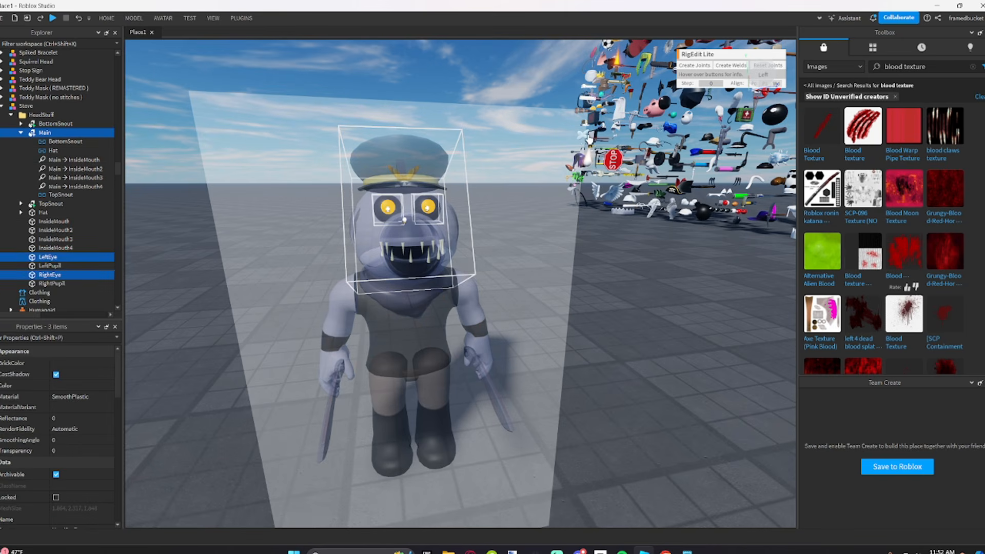
pyautogui.click(724, 70)
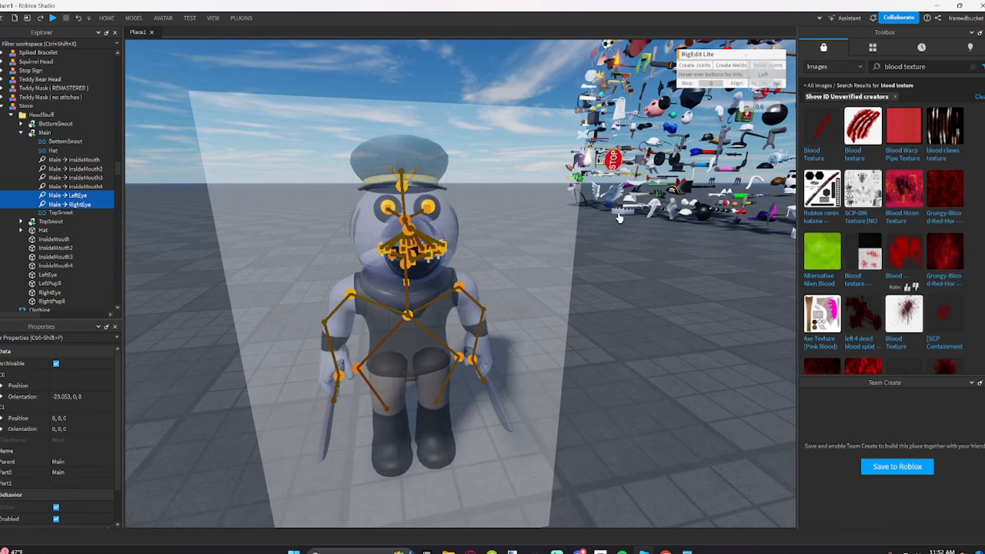
# Step: Select the Main head part with LeftPupil and RightPupil, and create joints from Main to both pupils
pyautogui.click(44, 133)
pyautogui.scroll(-2, 45, 222)
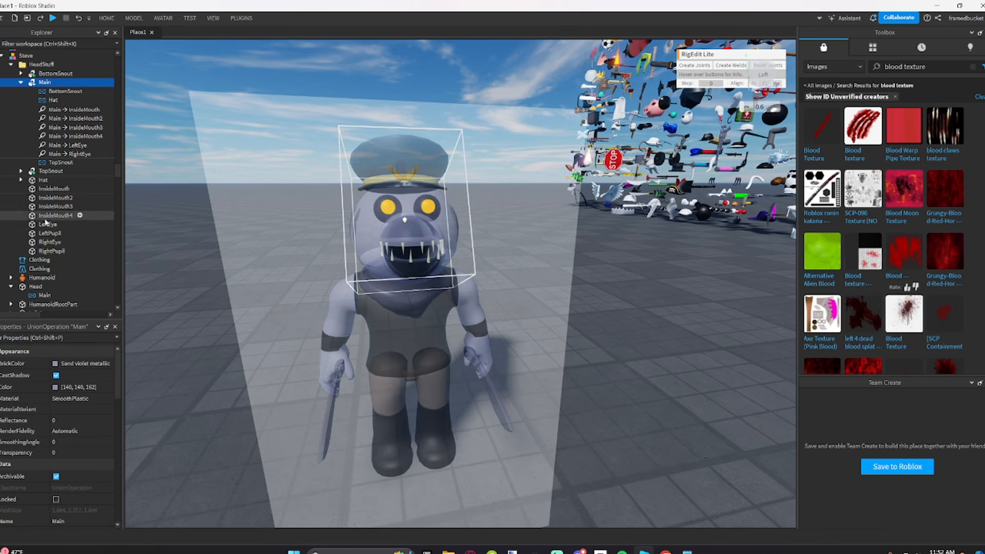
pyautogui.keyDown('ctrl'); pyautogui.click(49, 233); pyautogui.keyUp('ctrl')
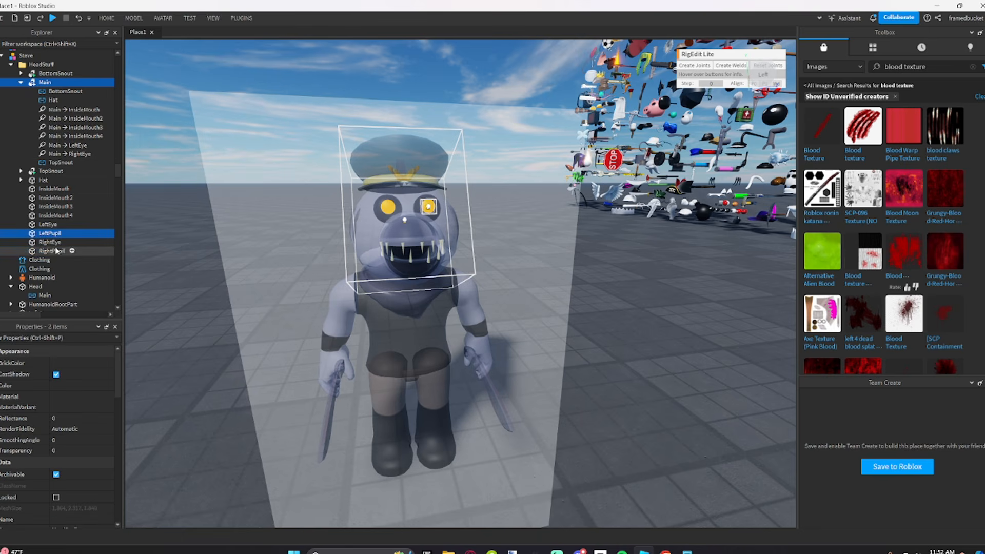
pyautogui.click(686, 68)
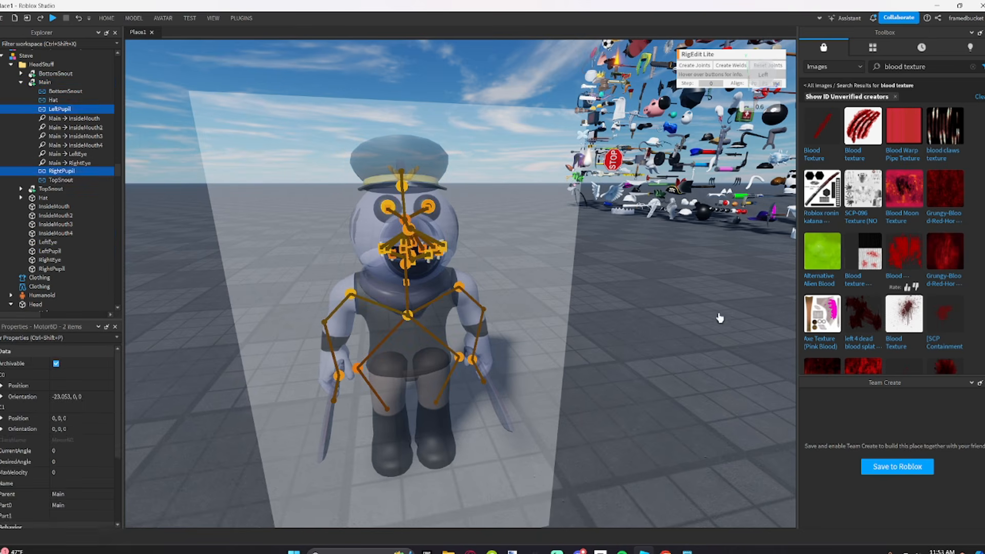
# Step: Collapse the Main part's contents in the hierarchy and close the RigEdit Lite rig view
pyautogui.scroll(5, 647, 286)
pyautogui.moveTo(647, 288); pyautogui.dragTo(646, 289, button='right')
pyautogui.press('d')
pyautogui.press('s')
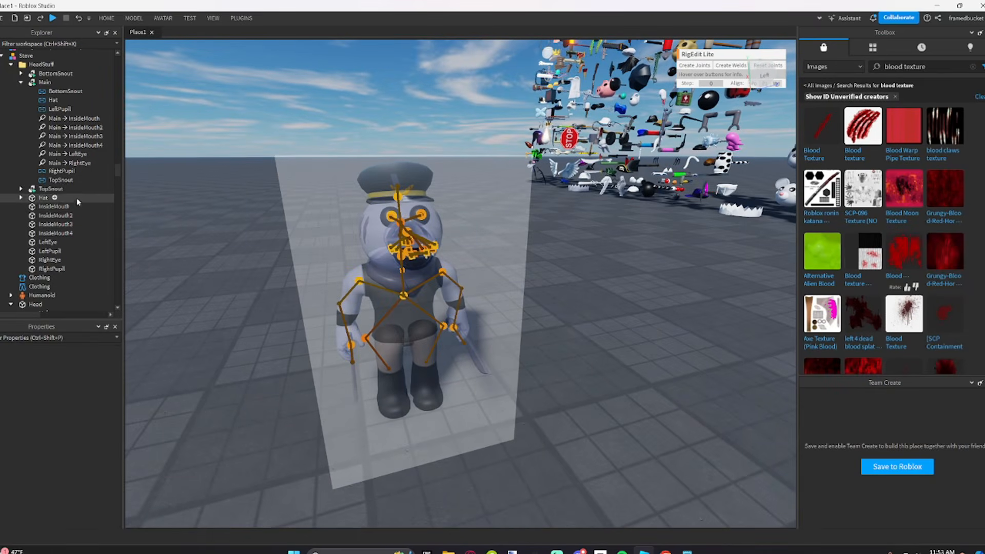
pyautogui.scroll(2, 31, 154)
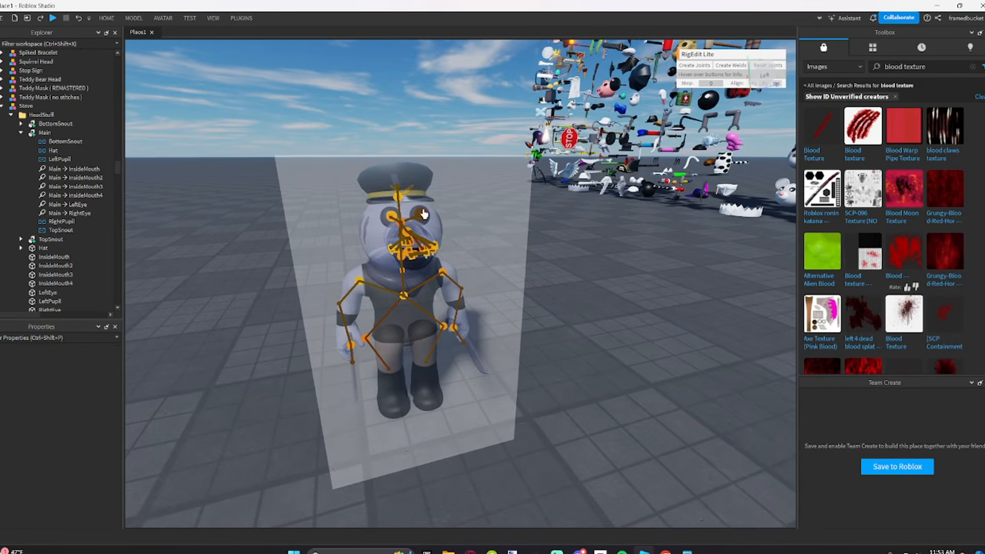
pyautogui.scroll(3, 424, 214)
pyautogui.click(22, 134)
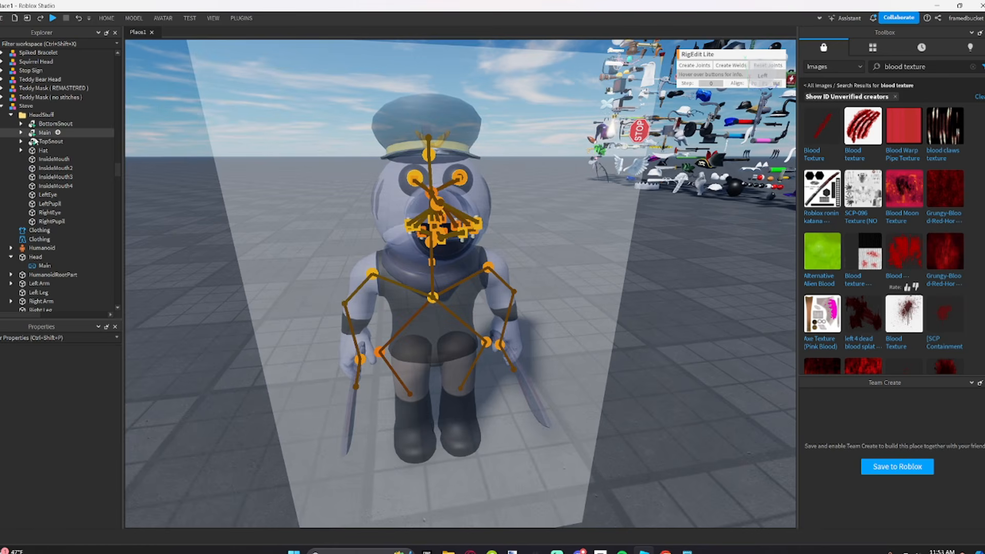
pyautogui.click(241, 19)
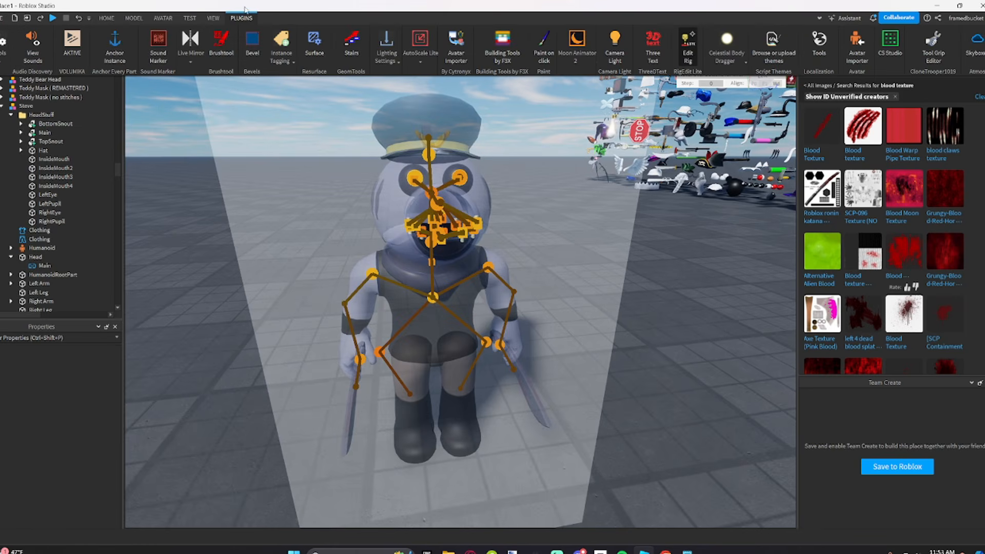
pyautogui.click(687, 41)
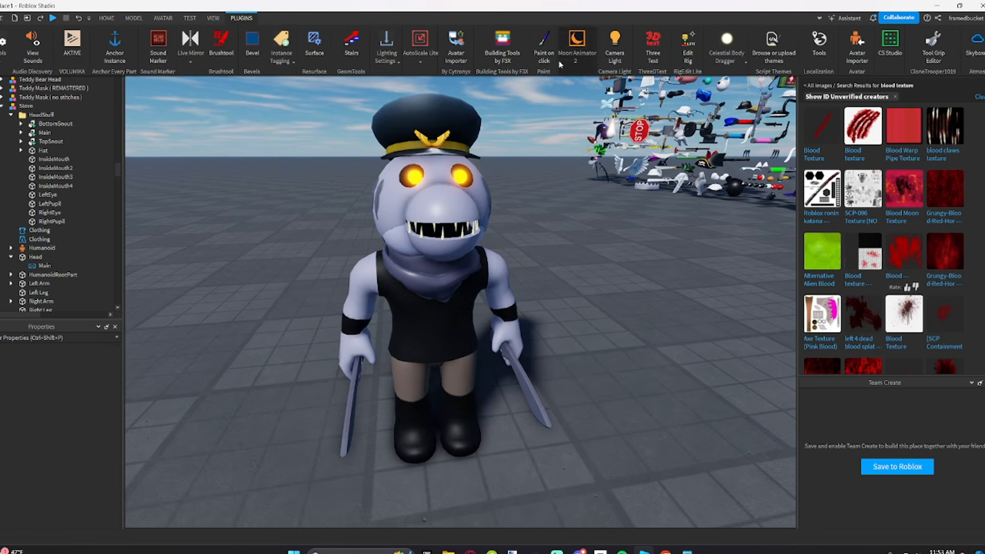
pyautogui.click(606, 222)
# Step: Open the Animation Editor, choose the Steve rig, and create an animation named idle
pyautogui.click(459, 232)
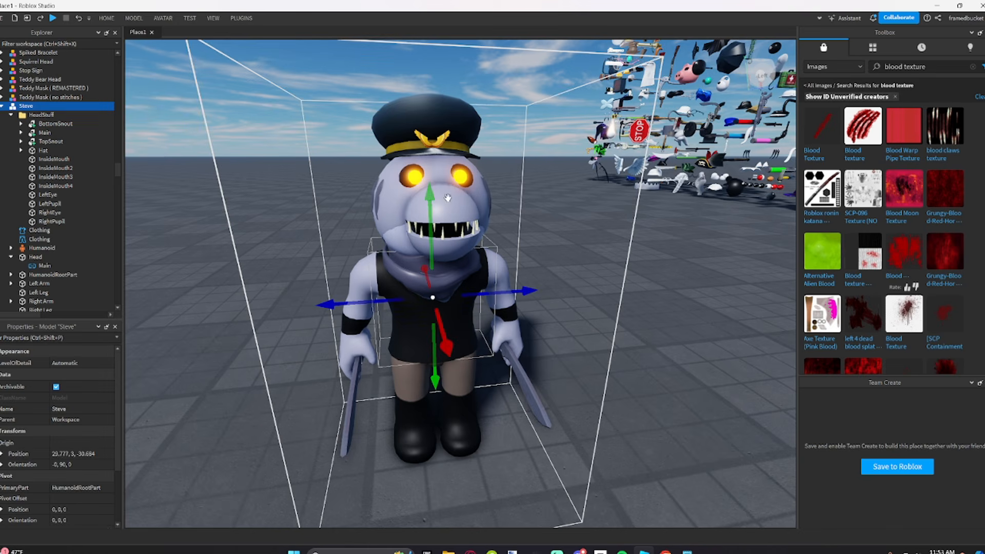
pyautogui.click(243, 19)
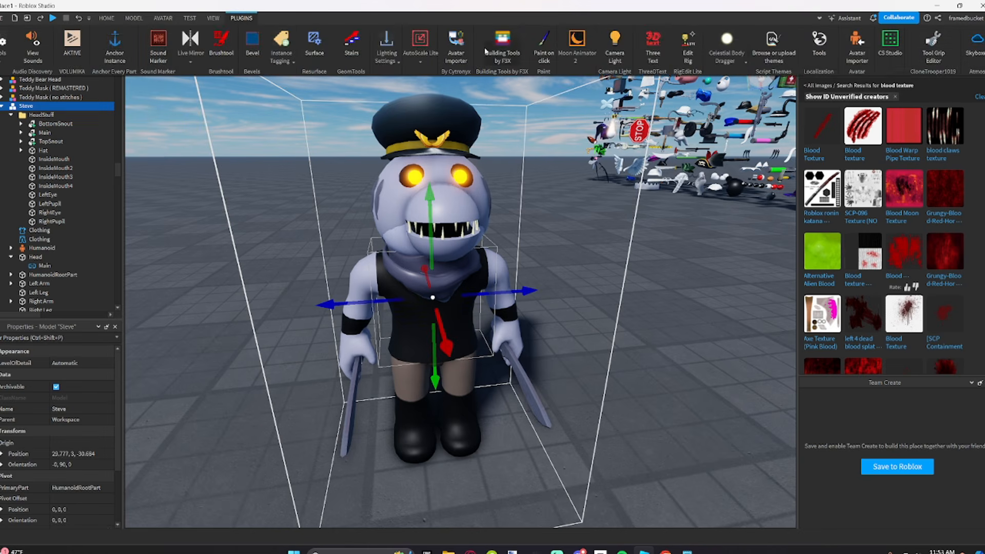
pyautogui.click(246, 22)
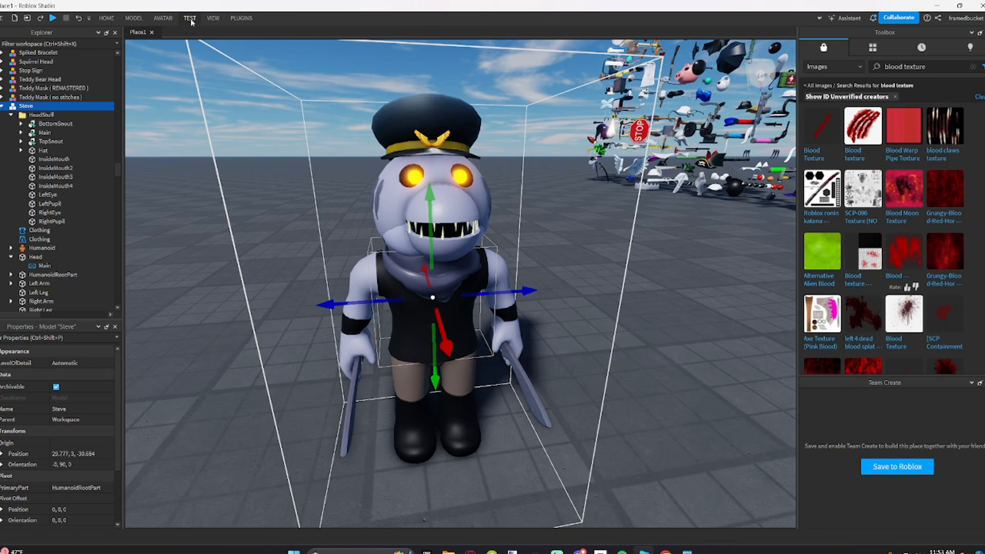
pyautogui.click(163, 18)
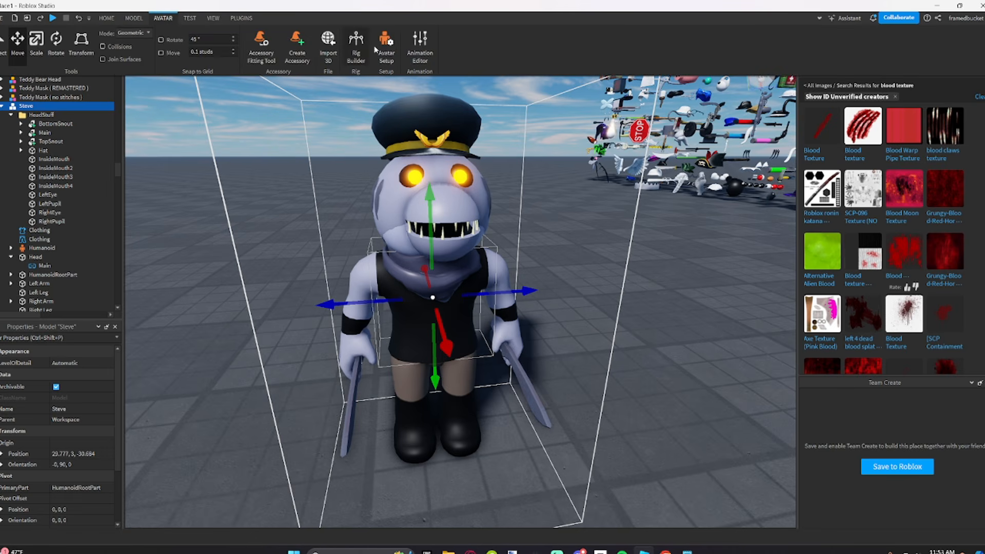
pyautogui.click(420, 46)
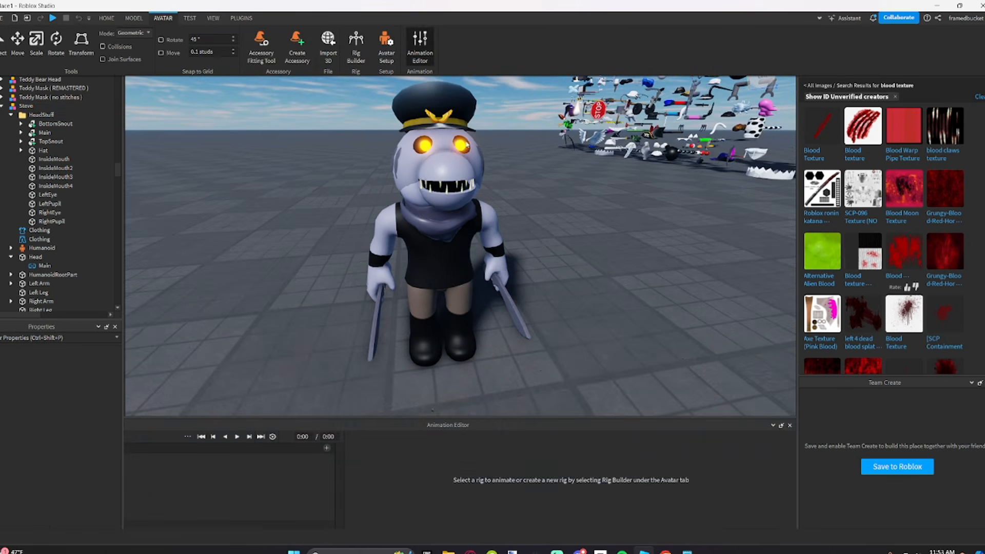
pyautogui.click(467, 276)
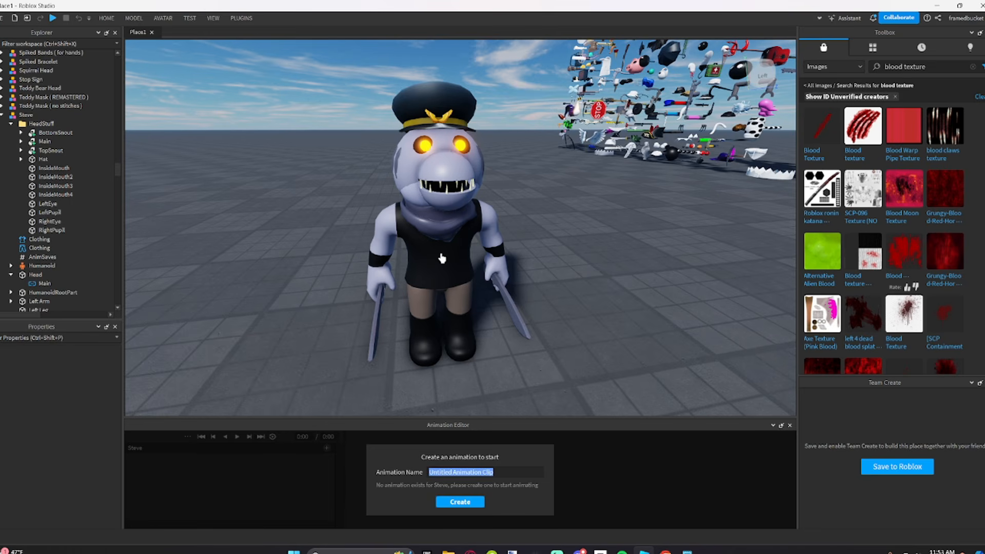
pyautogui.press('Return')
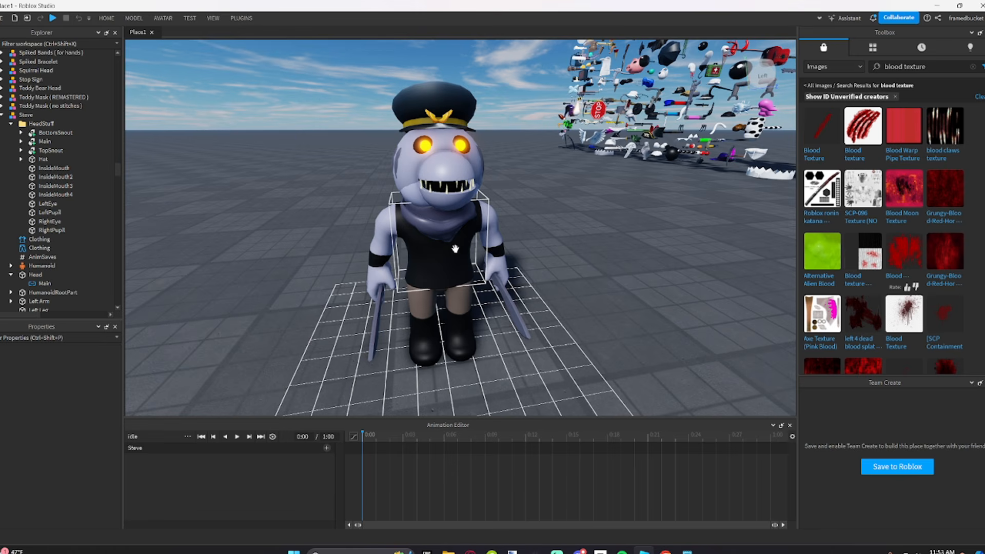
# Step: Turn Steve's torso toward his right side and rotate the left arm outward at frame 0:00
pyautogui.click(439, 254)
pyautogui.moveTo(456, 263); pyautogui.dragTo(434, 267)
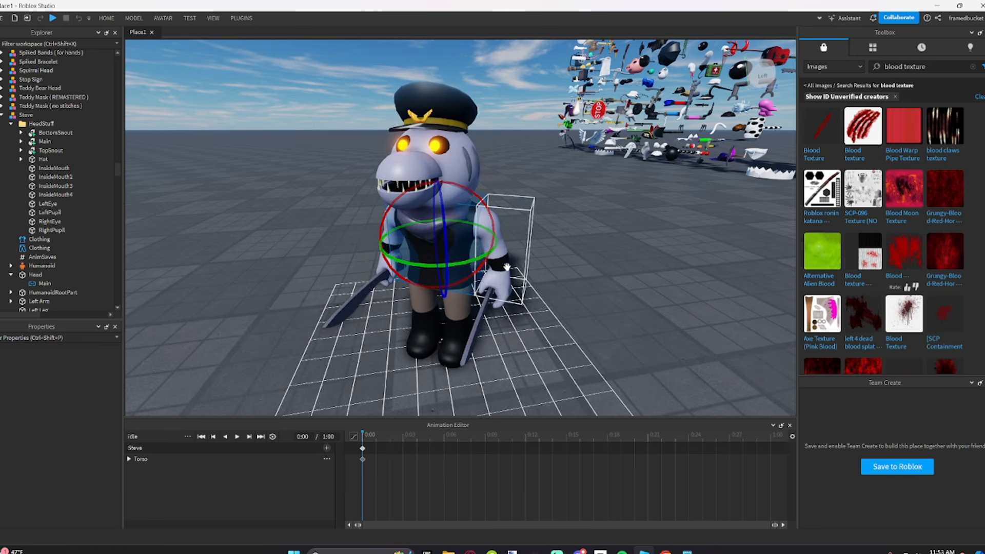
pyautogui.click(502, 287)
pyautogui.moveTo(506, 265); pyautogui.dragTo(523, 243)
pyautogui.click(412, 340)
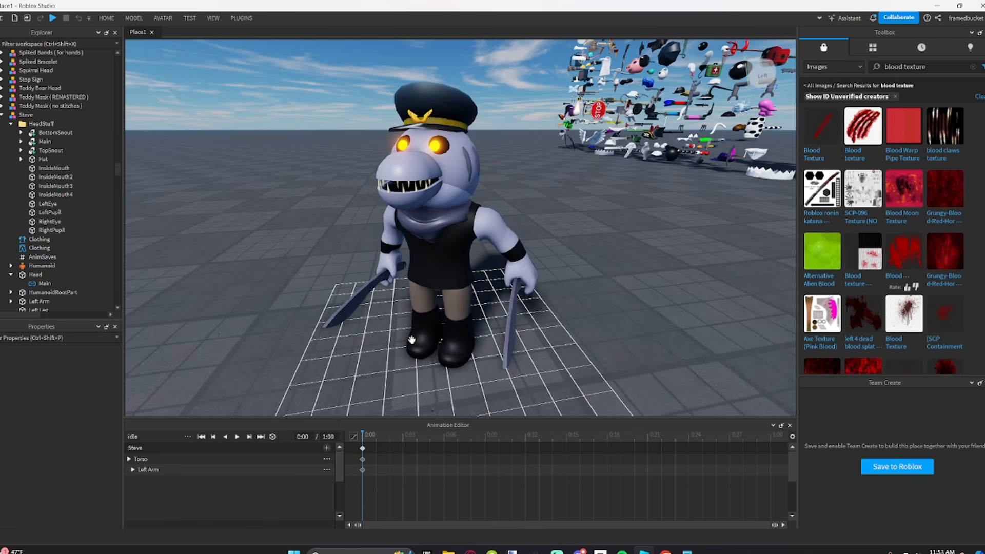
# Step: Add all body parts to the idle animation's track list and adjust the torso's pose
pyautogui.click(326, 448)
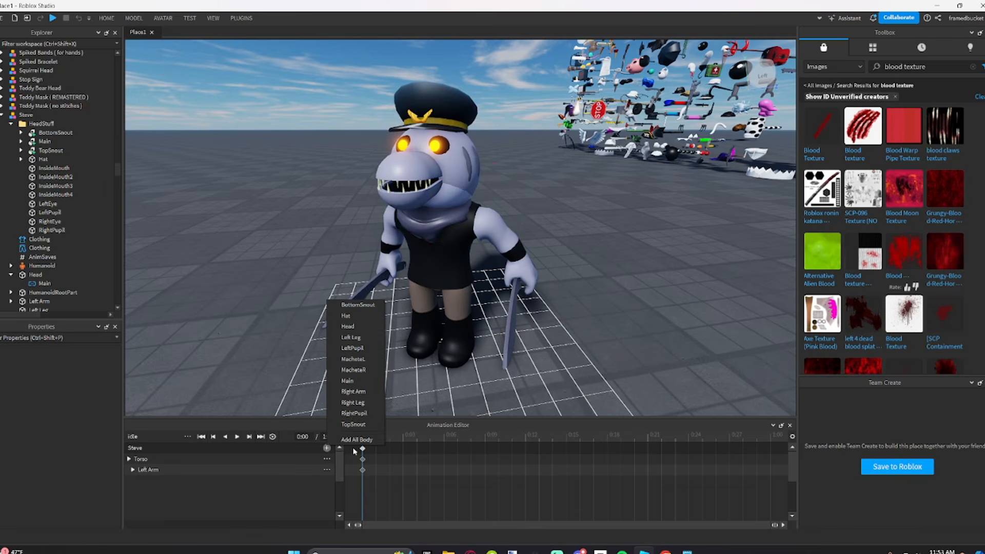
pyautogui.click(356, 440)
pyautogui.click(250, 460)
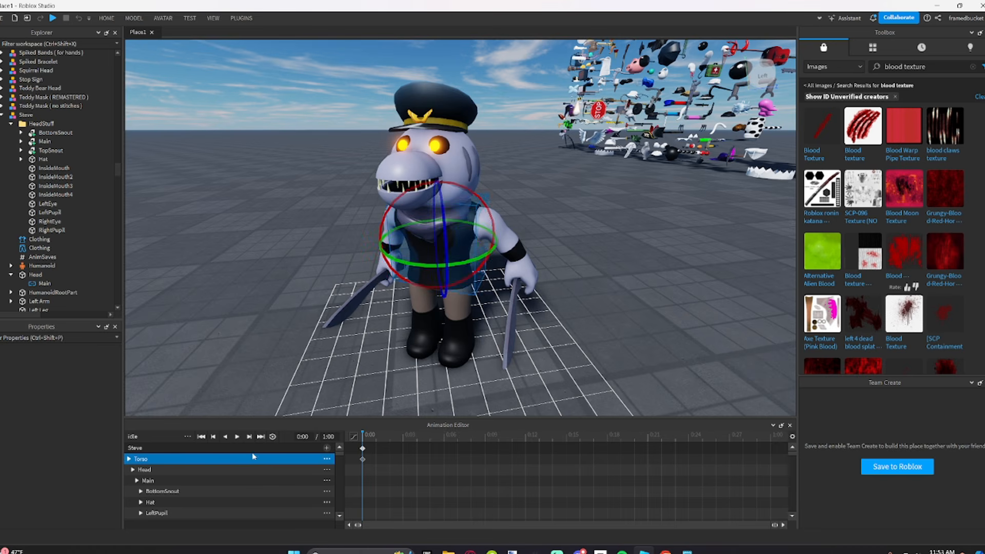
pyautogui.press('r')
pyautogui.press('r')
pyautogui.moveTo(445, 269); pyautogui.dragTo(445, 276, button='right')
pyautogui.moveTo(417, 274); pyautogui.dragTo(427, 273)
pyautogui.click(454, 243)
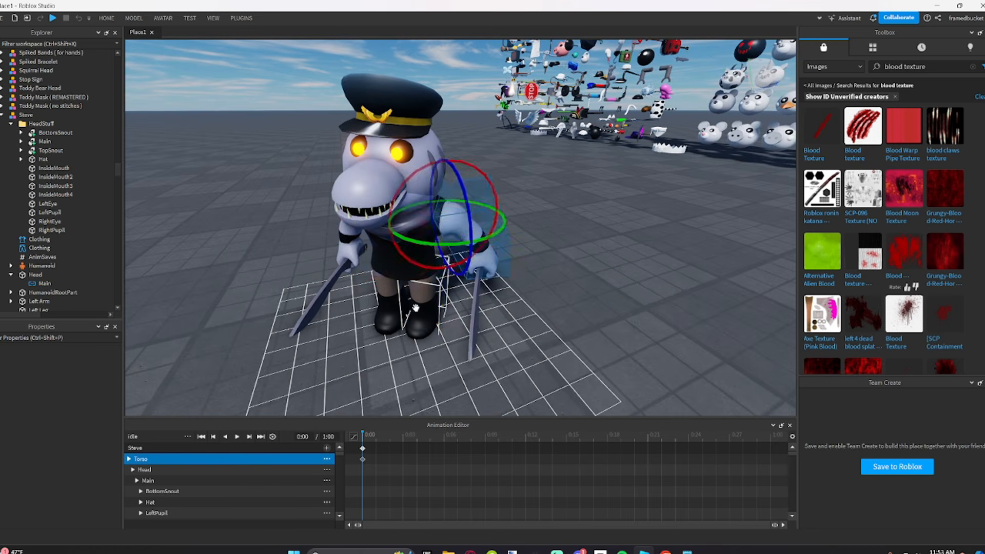
# Step: Rotate the left leg outward and adjust the right leg to give Steve a wide stance
pyautogui.click(418, 310)
pyautogui.moveTo(468, 317); pyautogui.dragTo(445, 320)
pyautogui.click(436, 313)
pyautogui.click(391, 316)
pyautogui.moveTo(392, 304); pyautogui.dragTo(389, 299)
pyautogui.moveTo(390, 288); pyautogui.dragTo(386, 289)
pyautogui.click(353, 332)
# Step: Rotate the right arm and swing the machete in the right hand outward, closer to horizontal
pyautogui.click(341, 260)
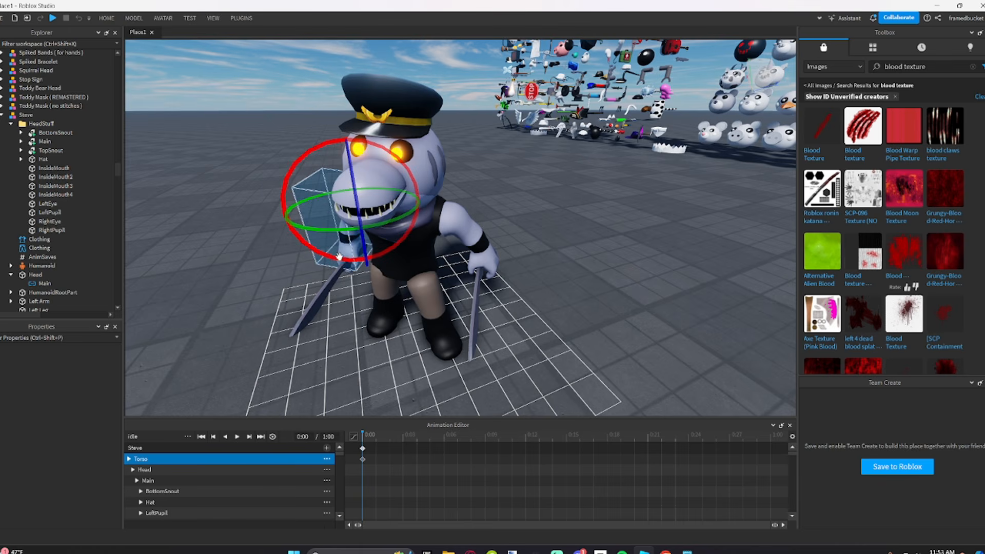
pyautogui.moveTo(339, 257); pyautogui.dragTo(351, 228)
pyautogui.click(299, 281)
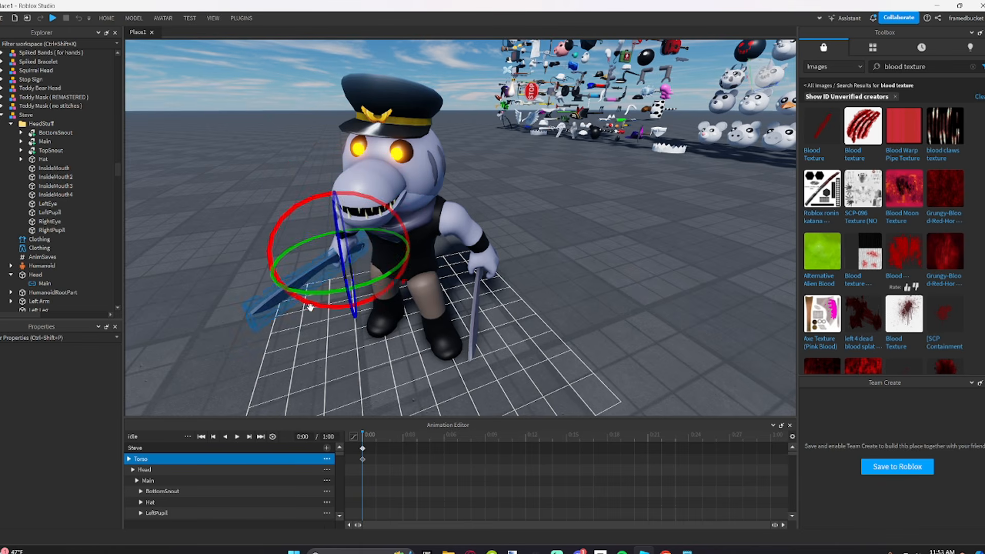
pyautogui.moveTo(310, 306); pyautogui.dragTo(334, 303)
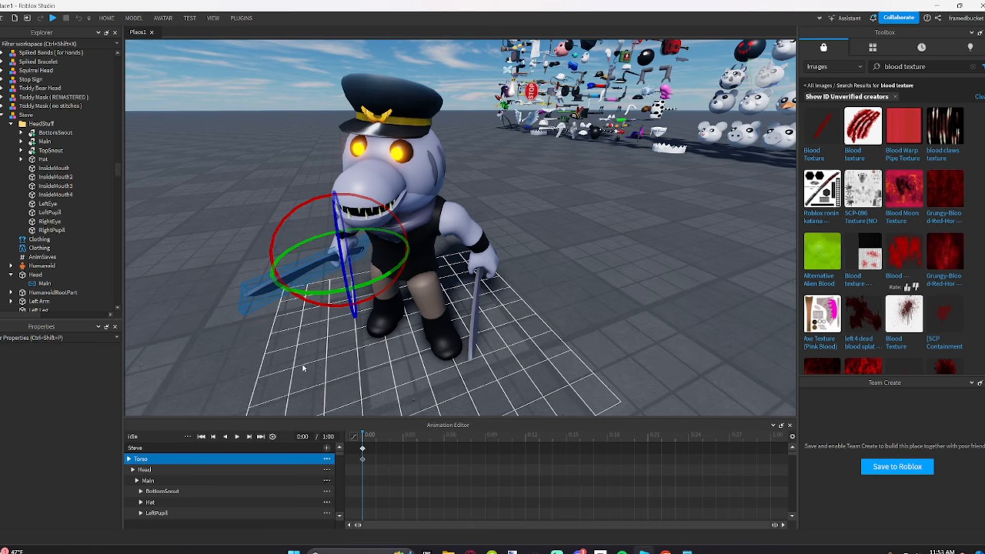
# Step: Rotate the machete in the left hand slightly outward and deselect it
pyautogui.click(472, 320)
pyautogui.moveTo(524, 293); pyautogui.dragTo(542, 272)
pyautogui.click(548, 264)
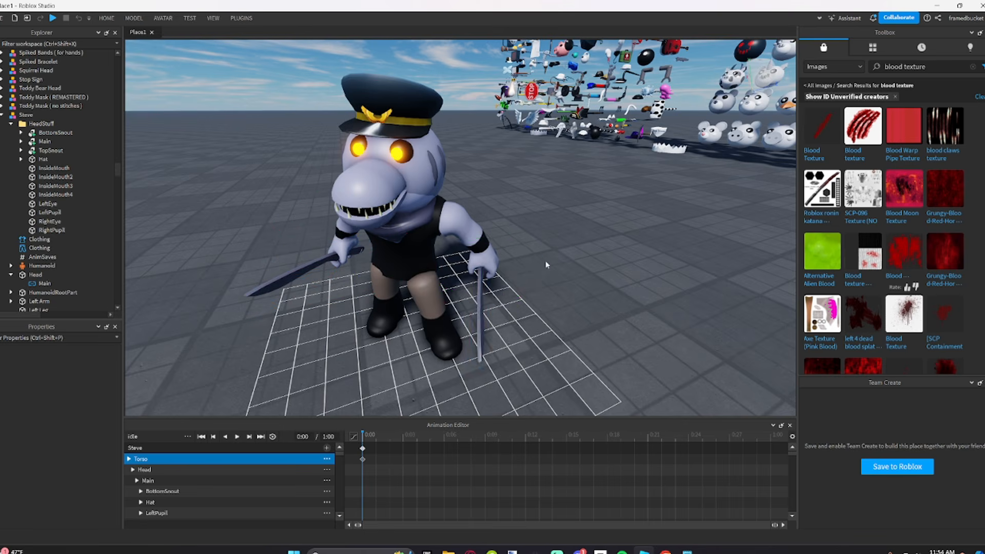
# Step: Rotate the Head joint so Steve's face turns forward, and tilt the head slightly sideways
pyautogui.moveTo(548, 264); pyautogui.dragTo(369, 371, button='right')
pyautogui.click(201, 470)
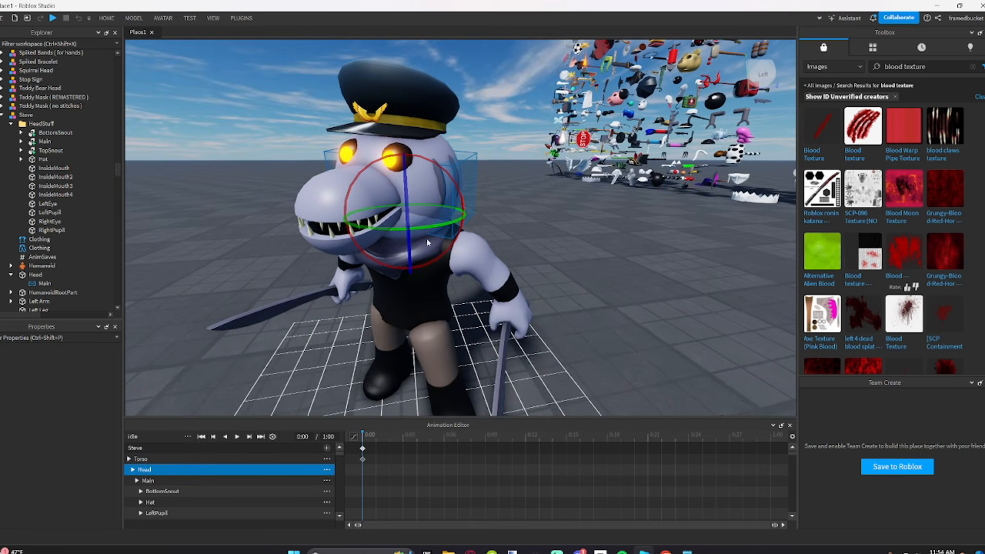
pyautogui.moveTo(431, 227); pyautogui.dragTo(452, 219)
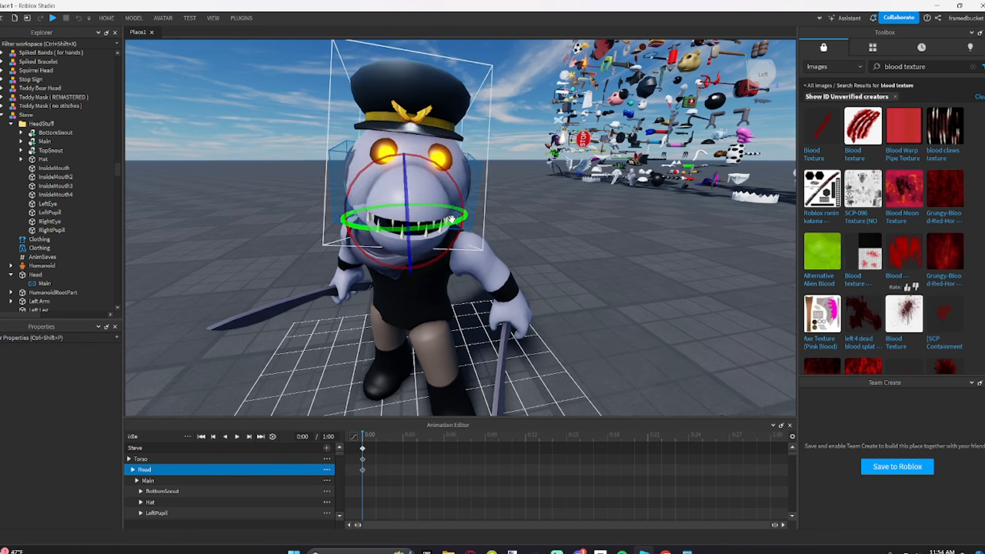
pyautogui.moveTo(451, 219); pyautogui.dragTo(534, 249, button='right')
pyautogui.moveTo(490, 245); pyautogui.dragTo(496, 252)
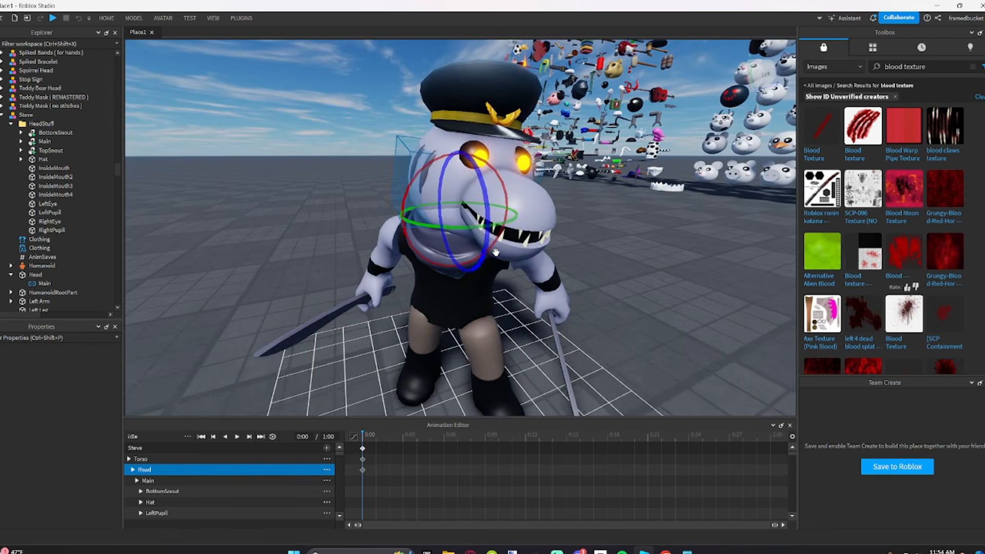
pyautogui.moveTo(495, 252); pyautogui.dragTo(420, 201, button='right')
pyautogui.moveTo(424, 200); pyautogui.dragTo(437, 212)
# Step: Examine Steve's complete idle pose from the front, both close up and from farther away
pyautogui.moveTo(491, 200); pyautogui.dragTo(464, 149, button='right')
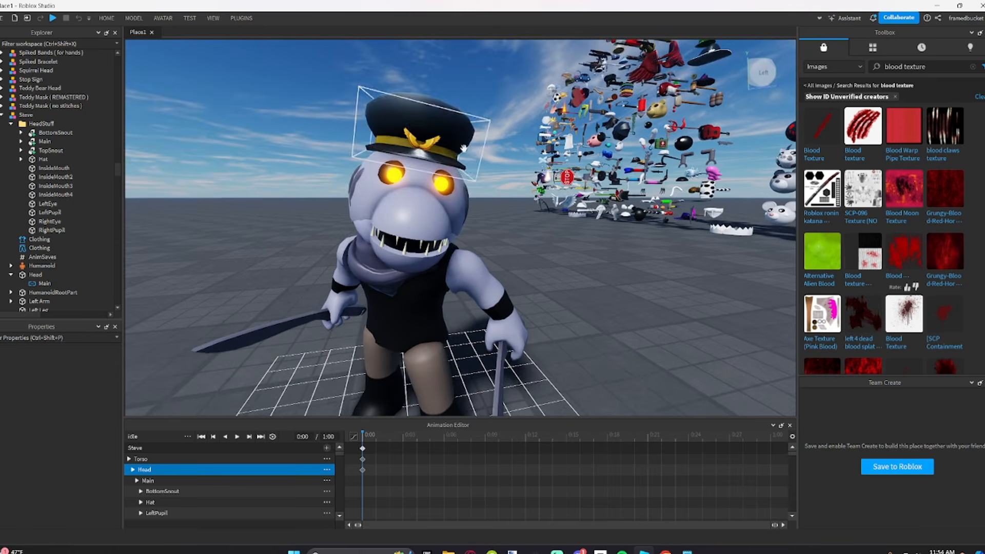
pyautogui.click(464, 149)
pyautogui.scroll(-4, 463, 148)
pyautogui.click(576, 232)
pyautogui.scroll(-4, 576, 232)
pyautogui.scroll(4, 576, 233)
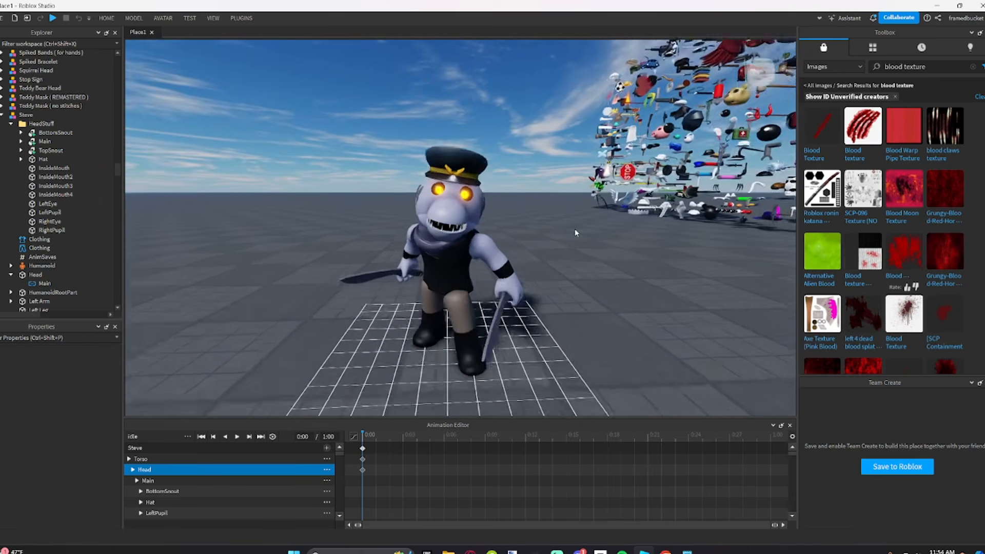
pyautogui.scroll(6, 575, 232)
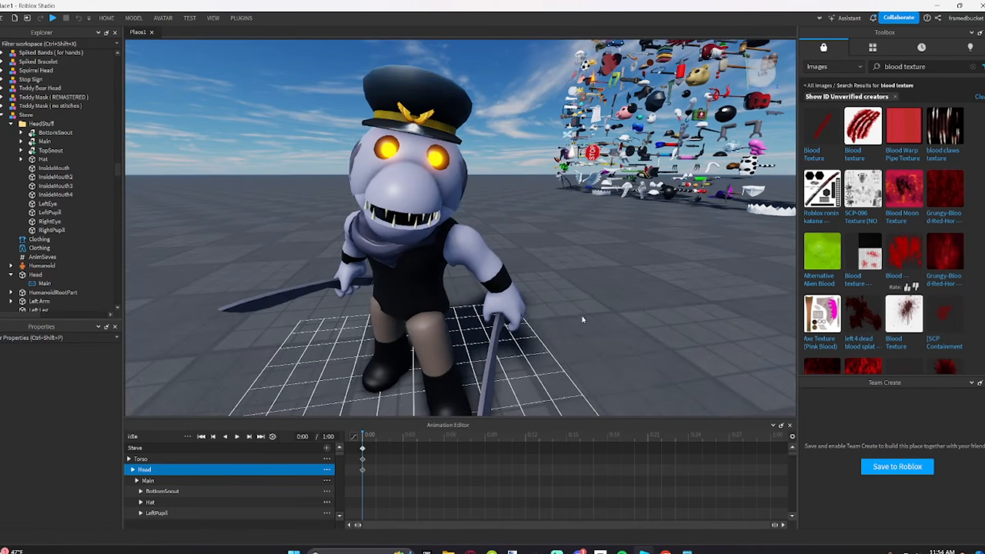
pyautogui.scroll(-2, 713, 398)
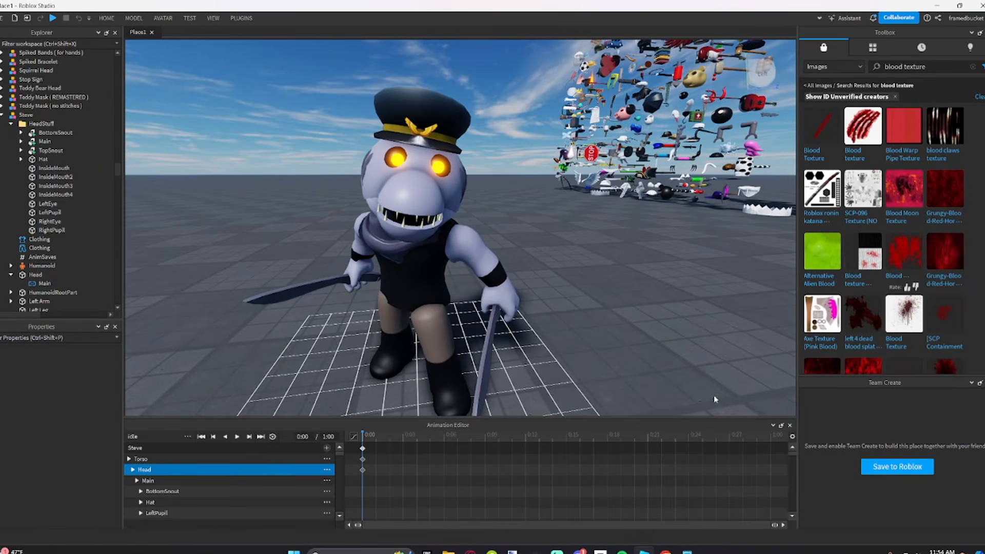
# Step: Close the Animation Editor, select the Steve model and launch the Moon Animator 2 plugin
pyautogui.click(790, 426)
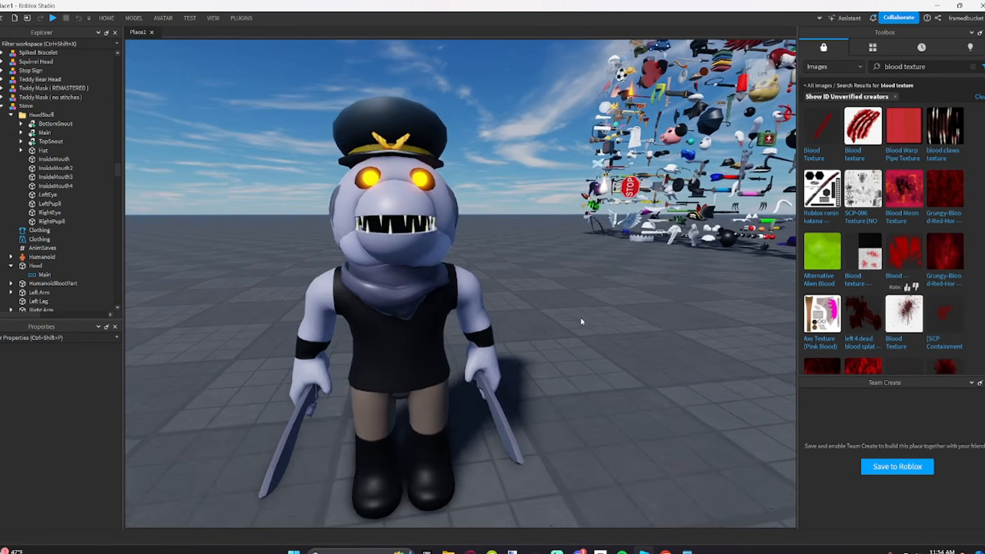
pyautogui.scroll(-1, 581, 319)
pyautogui.click(397, 283)
pyautogui.click(249, 23)
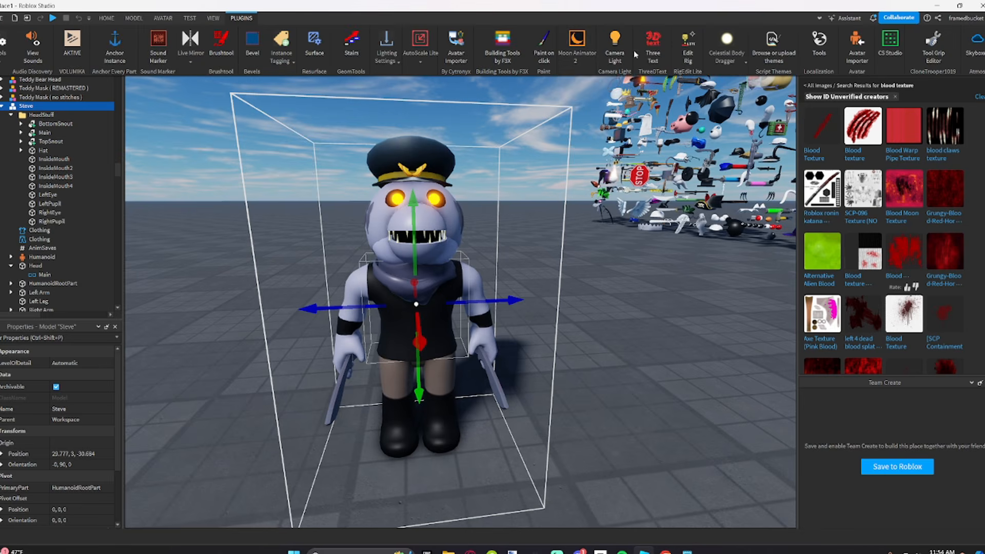
pyautogui.click(577, 42)
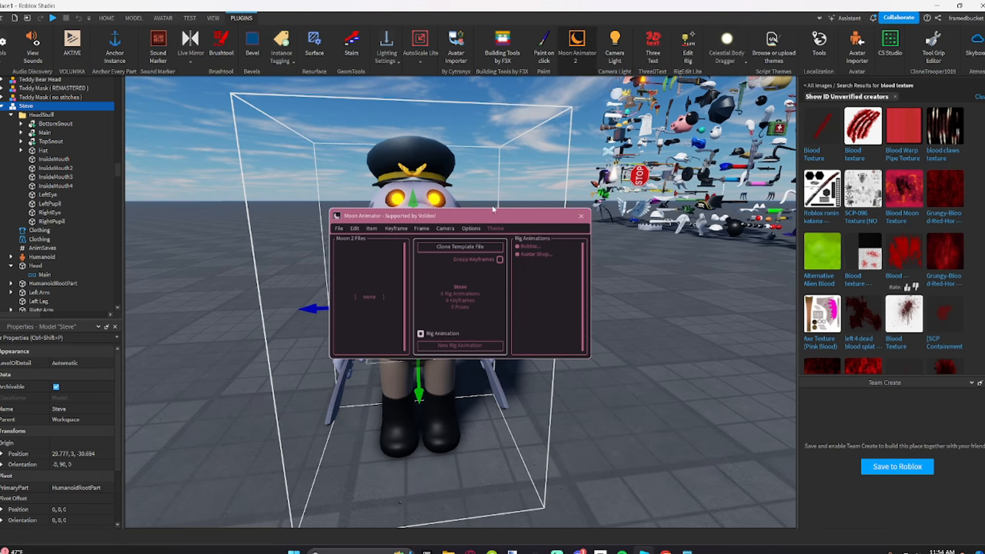
# Step: Move the Moon Animator window clear of the character and create a new rig animation for Steve
pyautogui.moveTo(492, 209); pyautogui.dragTo(681, 361)
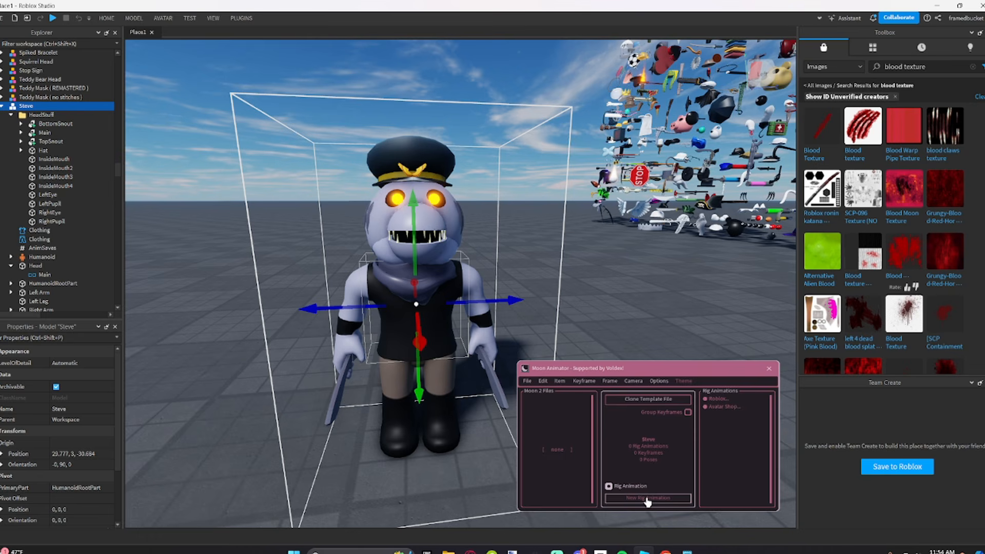
pyautogui.click(648, 499)
pyautogui.click(598, 428)
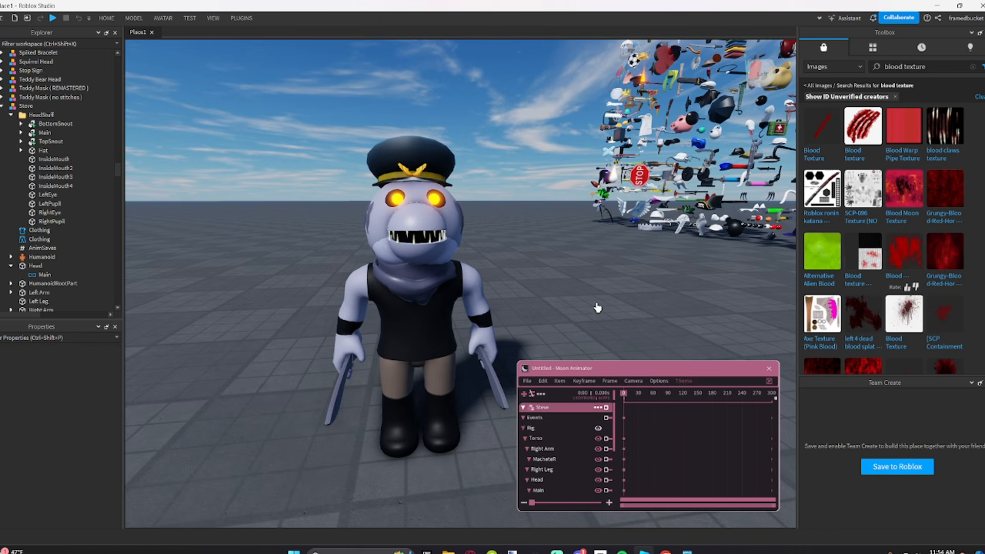
# Step: Turn Steve's Torso sideways at frame 0, turn it the opposite way at frame 63, and preview the motion
pyautogui.click(438, 309)
pyautogui.moveTo(523, 297); pyautogui.dragTo(526, 290)
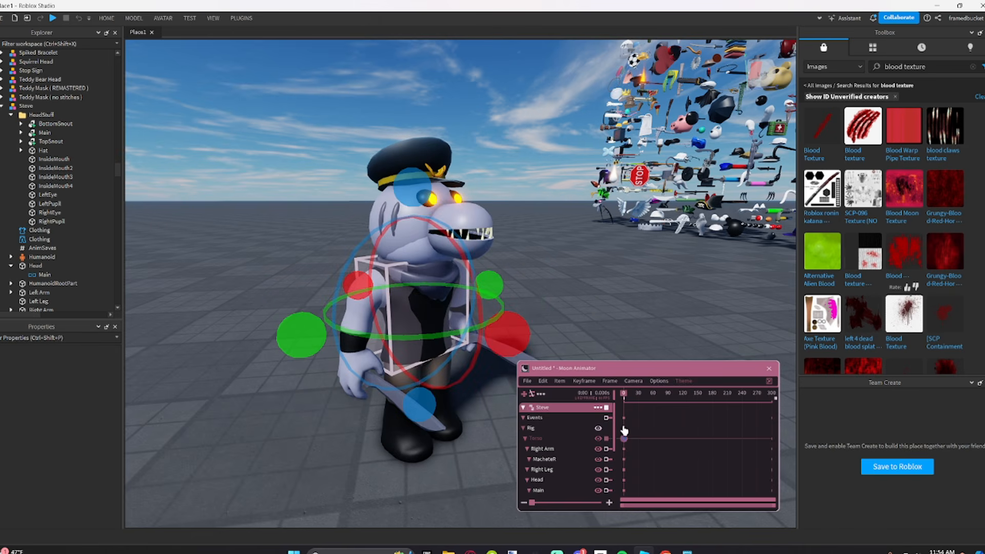
pyautogui.moveTo(637, 402); pyautogui.dragTo(655, 403)
pyautogui.moveTo(492, 287); pyautogui.dragTo(494, 364)
pyautogui.press('space')
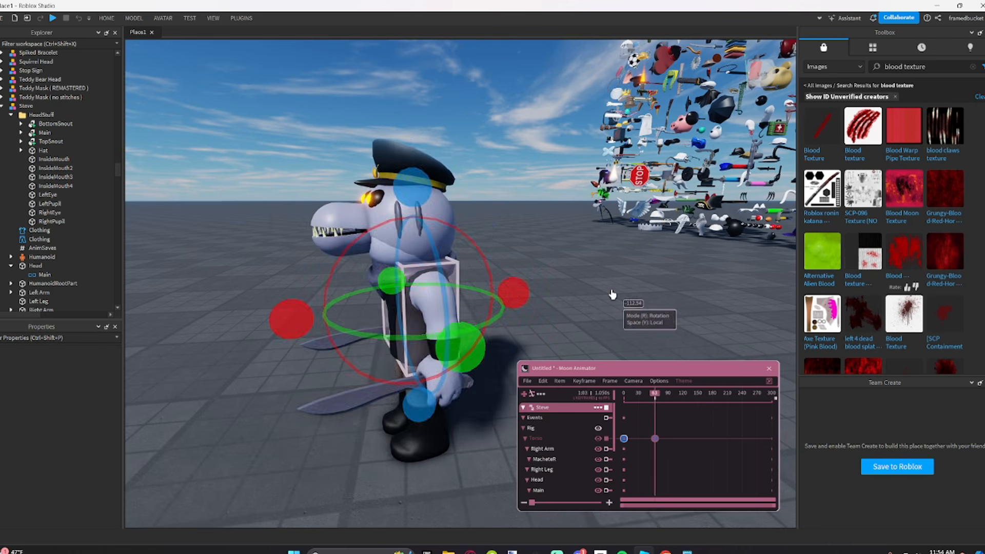
pyautogui.press('space')
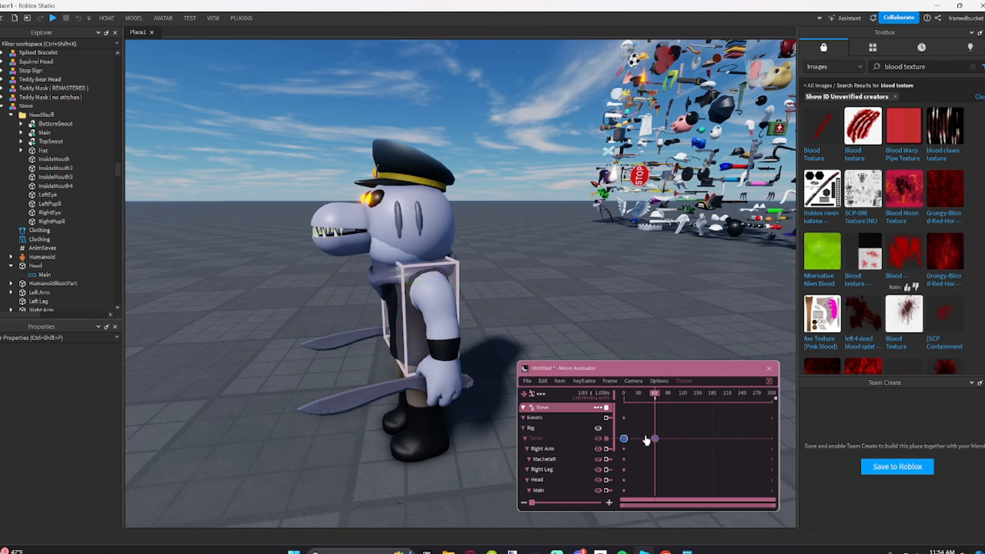
# Step: Delete the Torso test keyframes at frame 63 and frame 0
pyautogui.click(654, 439)
pyautogui.moveTo(655, 459); pyautogui.dragTo(640, 463)
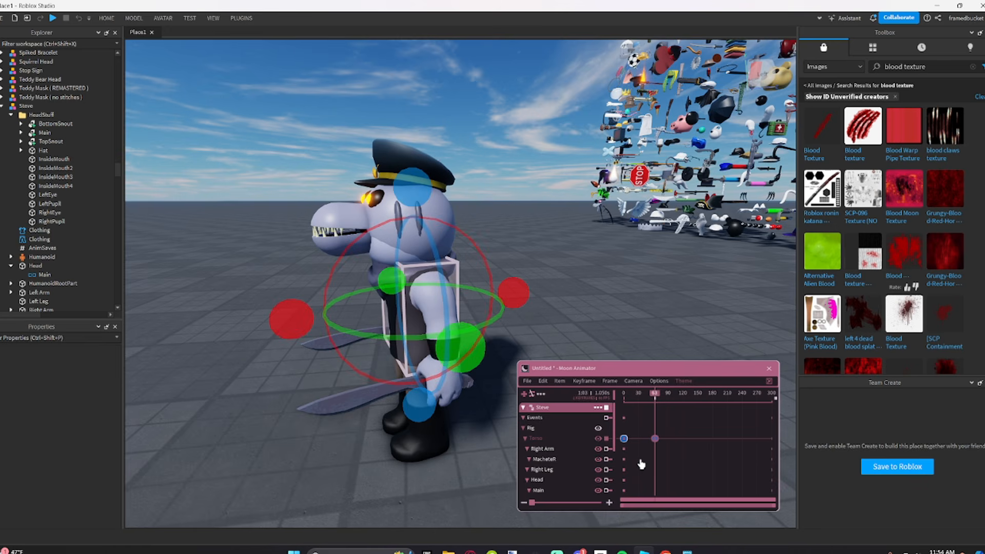
pyautogui.press('Delete')
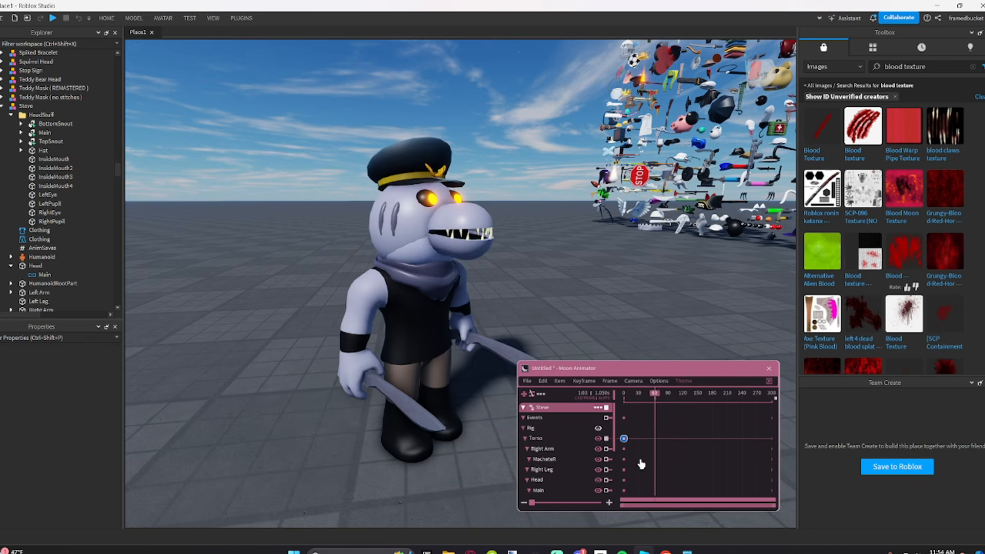
pyautogui.moveTo(627, 435); pyautogui.dragTo(618, 459)
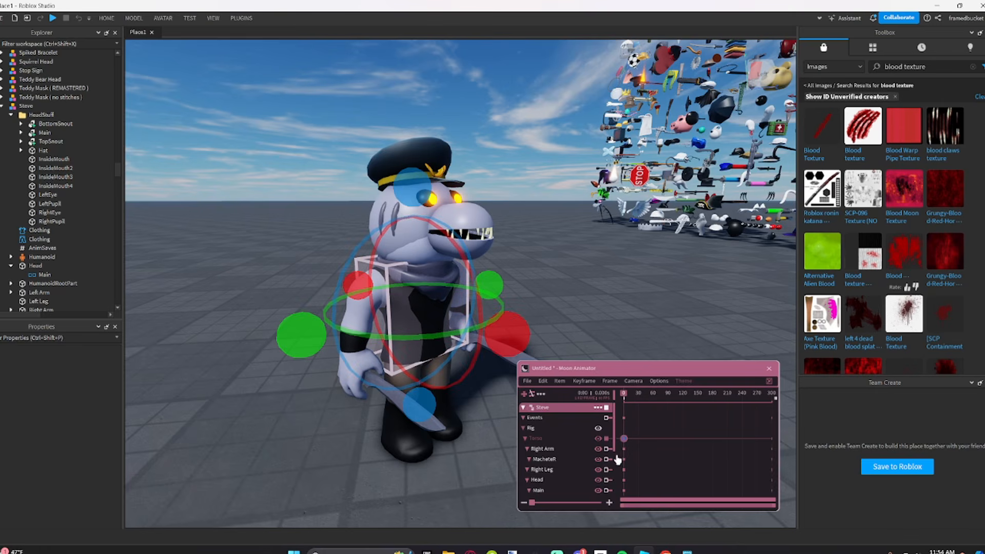
pyautogui.press('Delete')
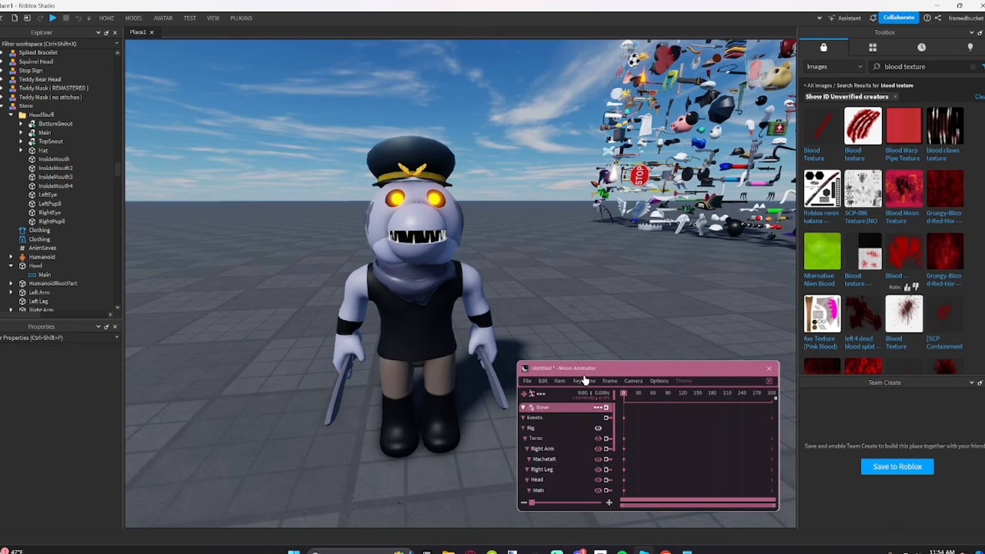
# Step: Rotate the Torso at frame 0 slightly about its axes so Steve's body leans, turns and tilts a little sideways
pyautogui.moveTo(587, 368)
pyautogui.mouseDown()
pyautogui.moveTo(588, 390)
pyautogui.moveTo(597, 379)
pyautogui.mouseUp()
pyautogui.moveTo(620, 253); pyautogui.dragTo(620, 253, button='right')
pyautogui.press('a')
pyautogui.click(473, 319)
pyautogui.moveTo(490, 313); pyautogui.dragTo(489, 323)
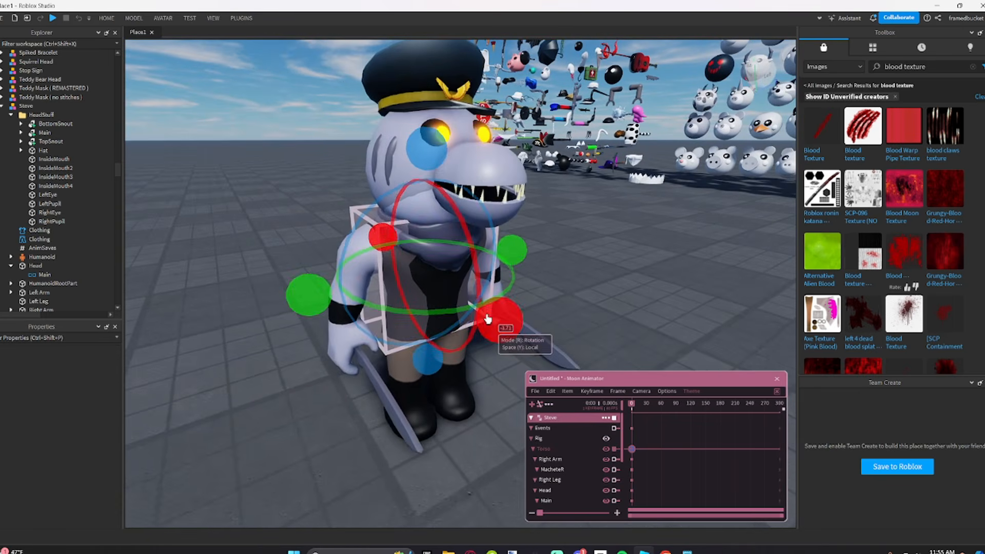
pyautogui.moveTo(512, 293); pyautogui.dragTo(517, 270)
pyautogui.press('d')
pyautogui.moveTo(532, 268); pyautogui.dragTo(532, 269, button='right')
pyautogui.moveTo(524, 272); pyautogui.dragTo(520, 275)
pyautogui.moveTo(450, 197); pyautogui.dragTo(457, 205)
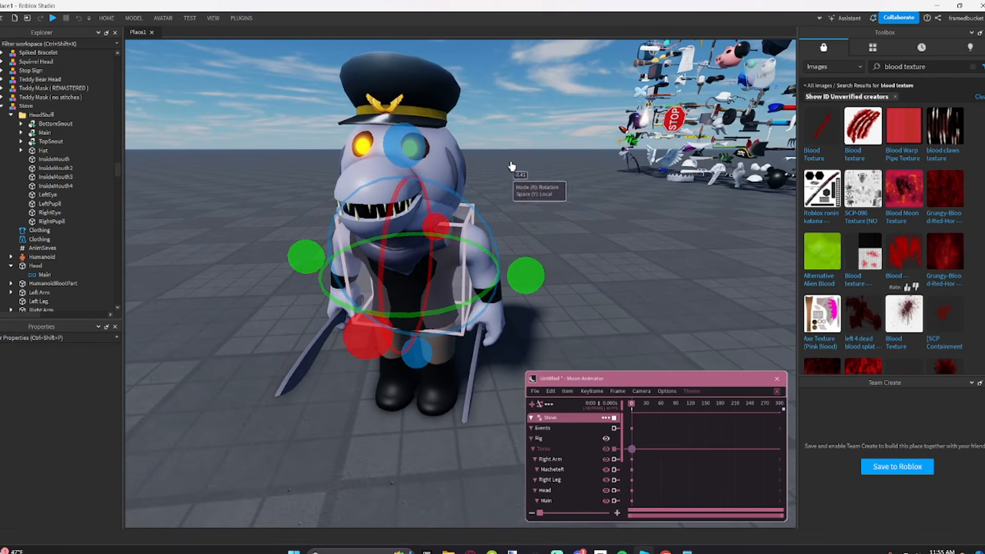
# Step: Rotate the Left Leg at frame 0 so it steps forward and slightly outward
pyautogui.click(448, 382)
pyautogui.moveTo(583, 330); pyautogui.dragTo(574, 322)
pyautogui.moveTo(559, 335); pyautogui.dragTo(560, 336, button='right')
pyautogui.press('q')
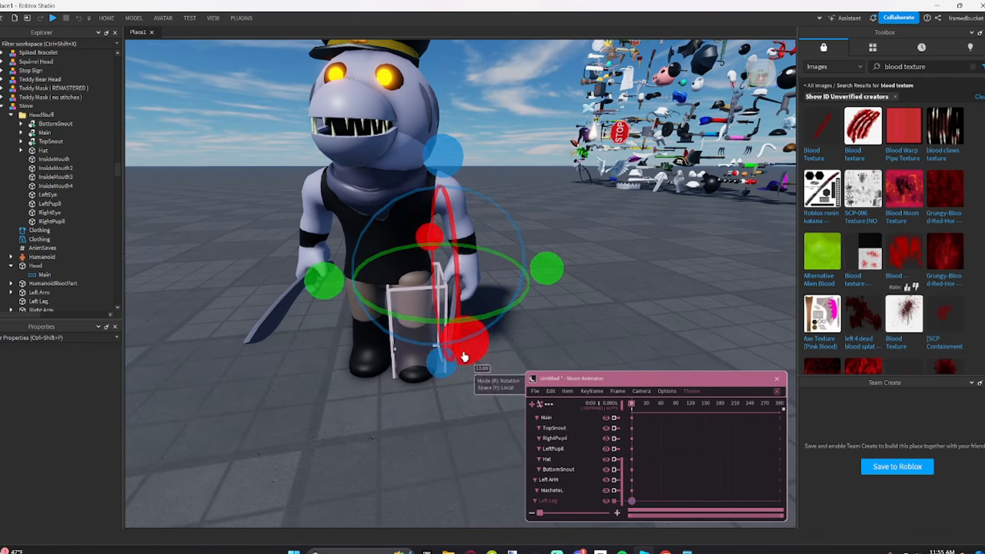
pyautogui.moveTo(464, 353)
pyautogui.mouseDown()
pyautogui.moveTo(462, 339)
pyautogui.moveTo(471, 367)
pyautogui.mouseUp()
pyautogui.moveTo(472, 344); pyautogui.dragTo(482, 305, button='right')
pyautogui.press('r')
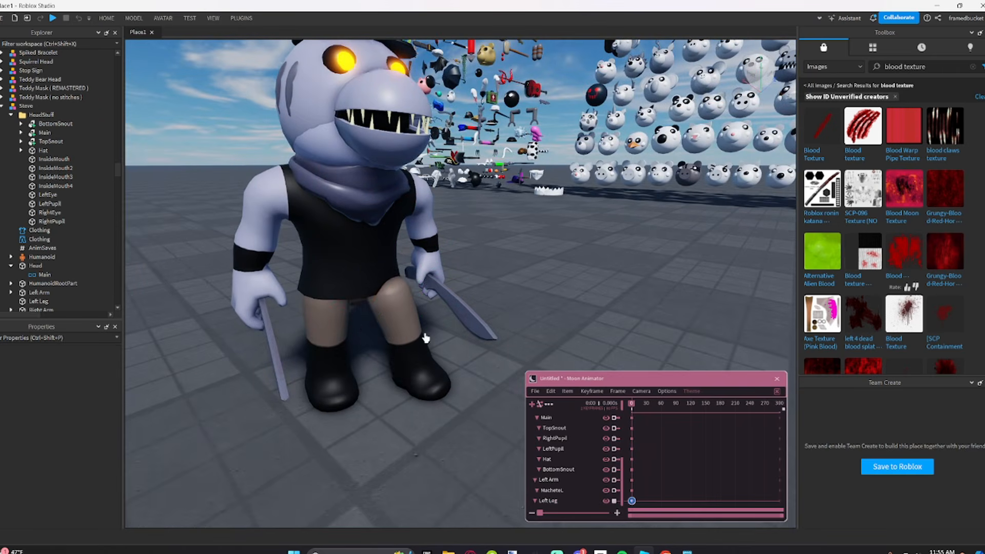
# Step: Rotate the Right Leg at frame 0 backward and slightly outward to widen the stance
pyautogui.click(340, 343)
pyautogui.moveTo(402, 278); pyautogui.dragTo(392, 291)
pyautogui.press('d')
pyautogui.moveTo(390, 306); pyautogui.dragTo(306, 232, button='right')
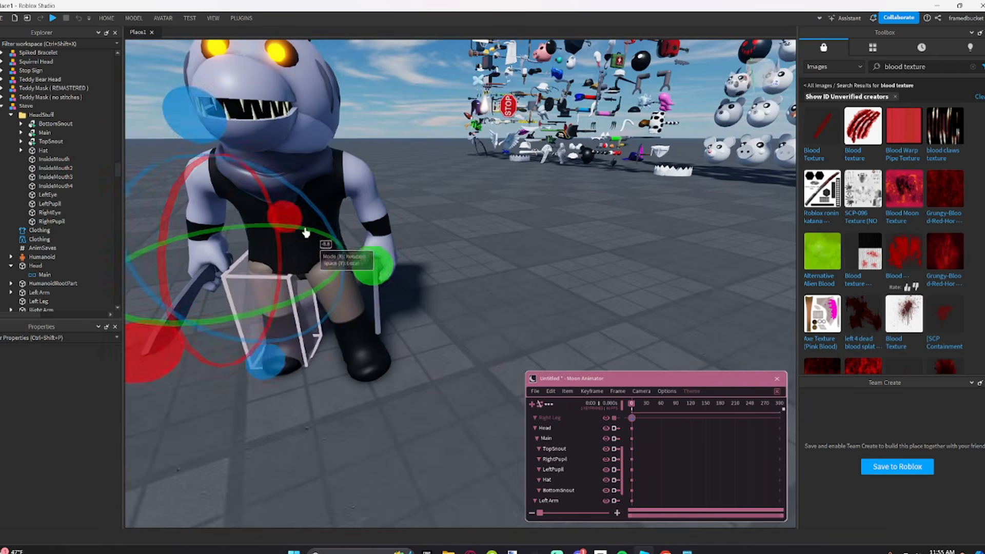
pyautogui.moveTo(289, 221); pyautogui.dragTo(299, 203)
pyautogui.moveTo(278, 361); pyautogui.dragTo(283, 364)
# Step: Rotate the Right Arm slightly in the frame 0 pose
pyautogui.click(323, 412)
pyautogui.press('s')
pyautogui.moveTo(322, 412); pyautogui.dragTo(321, 412, button='right')
pyautogui.press('w')
pyautogui.click(314, 308)
pyautogui.moveTo(380, 278)
pyautogui.mouseDown()
pyautogui.moveTo(424, 276)
pyautogui.moveTo(378, 271)
pyautogui.mouseUp()
pyautogui.press('r')
# Step: Swing the machete in the right hand outward until it is nearly horizontal
pyautogui.click(257, 343)
pyautogui.press('r')
pyautogui.moveTo(378, 342); pyautogui.dragTo(380, 332)
pyautogui.moveTo(322, 227); pyautogui.dragTo(317, 201)
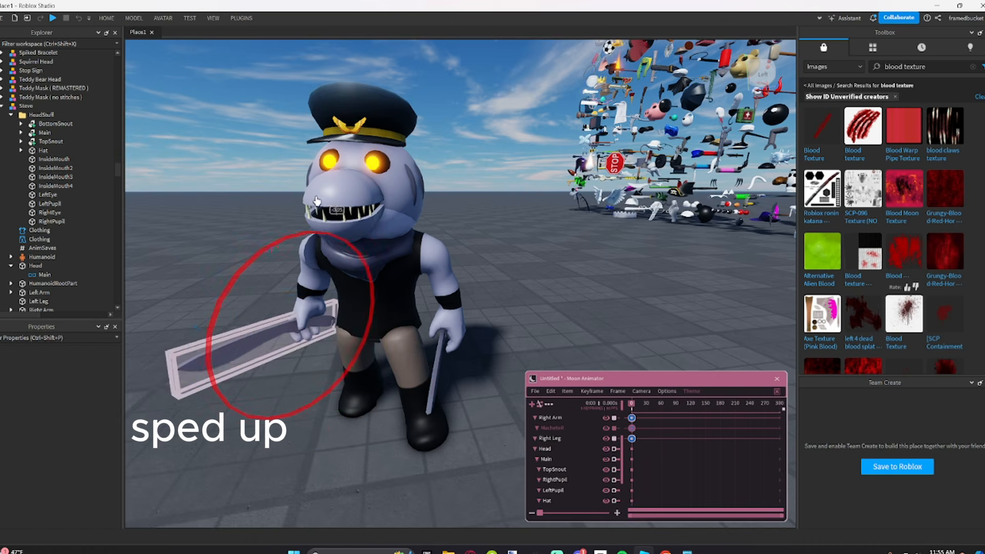
pyautogui.click(274, 226)
pyautogui.moveTo(275, 226); pyautogui.dragTo(277, 227, button='right')
# Step: Adjust the Torso slightly in the frame 0 pose and deselect it
pyautogui.click(400, 262)
pyautogui.press('r')
pyautogui.moveTo(413, 304); pyautogui.dragTo(413, 296)
pyautogui.click(286, 336)
pyautogui.moveTo(286, 337); pyautogui.dragTo(287, 336, button='right')
pyautogui.press('s')
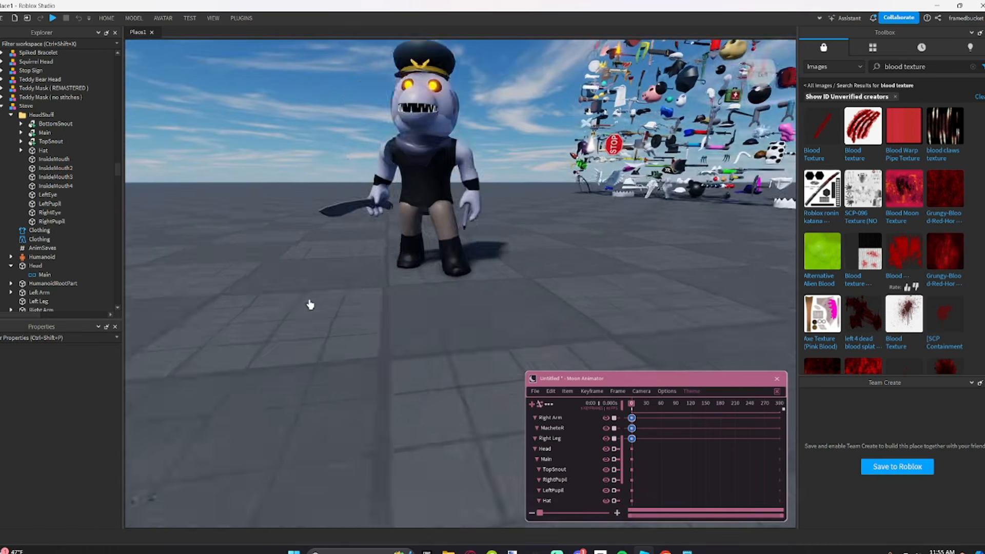
pyautogui.press('w')
# Step: Rotate the Left Arm outward, away from the body, in the frame 0 pose
pyautogui.click(490, 259)
pyautogui.moveTo(548, 260); pyautogui.dragTo(600, 236)
pyautogui.moveTo(507, 247); pyautogui.dragTo(552, 267)
pyautogui.press('r')
pyautogui.click(601, 269)
pyautogui.moveTo(601, 269); pyautogui.dragTo(601, 268, button='right')
pyautogui.press('s')
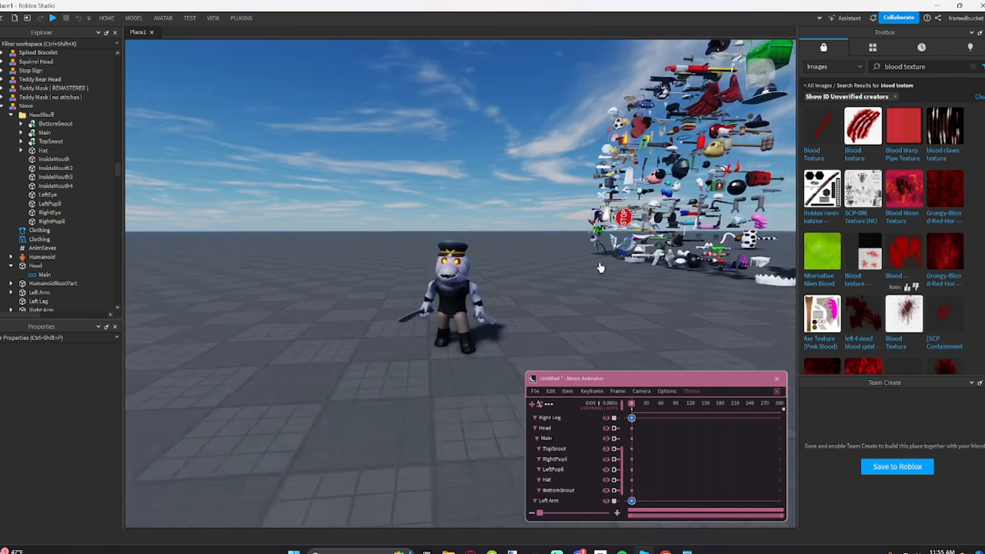
# Step: Rotate the Head at frame 0 so the face turns forward, and tilt it slightly sideways
pyautogui.press('w')
pyautogui.click(553, 429)
pyautogui.press('w')
pyautogui.moveTo(523, 310); pyautogui.dragTo(523, 309, button='right')
pyautogui.press('r')
pyautogui.moveTo(520, 255); pyautogui.dragTo(566, 247)
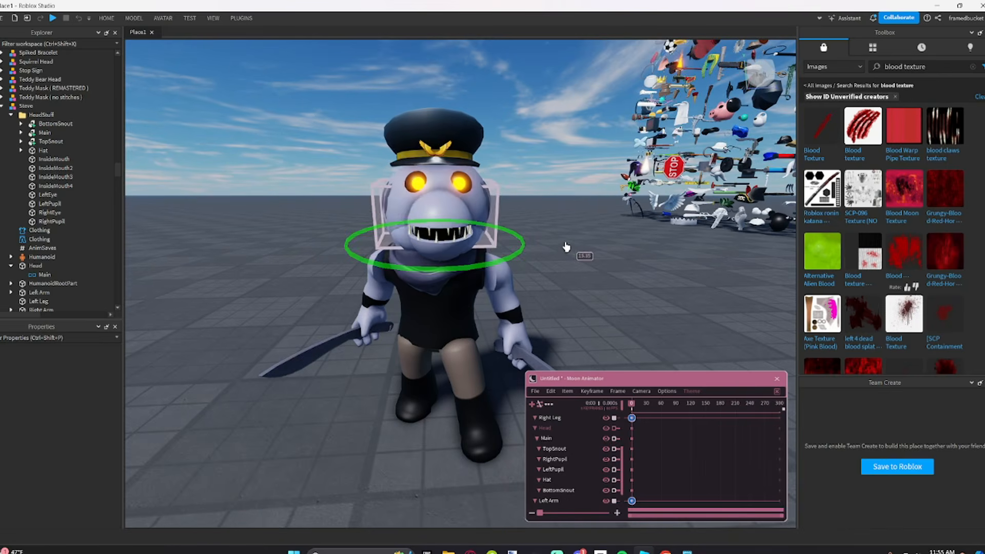
pyautogui.moveTo(567, 248); pyautogui.dragTo(567, 248, button='right')
pyautogui.moveTo(461, 329); pyautogui.dragTo(477, 329)
pyautogui.click(565, 292)
# Step: Keyframe the Torso at frame 40 with a slight shift along its vertical axis
pyautogui.moveTo(565, 292); pyautogui.dragTo(591, 321, button='right')
pyautogui.press('s')
pyautogui.press('w')
pyautogui.press('d')
pyautogui.press('d')
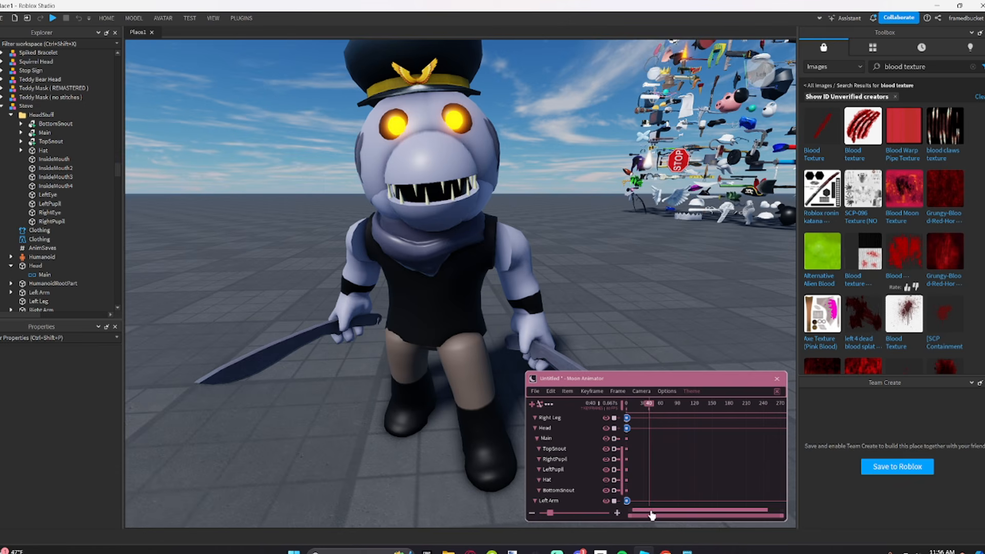
pyautogui.moveTo(652, 516); pyautogui.dragTo(647, 515)
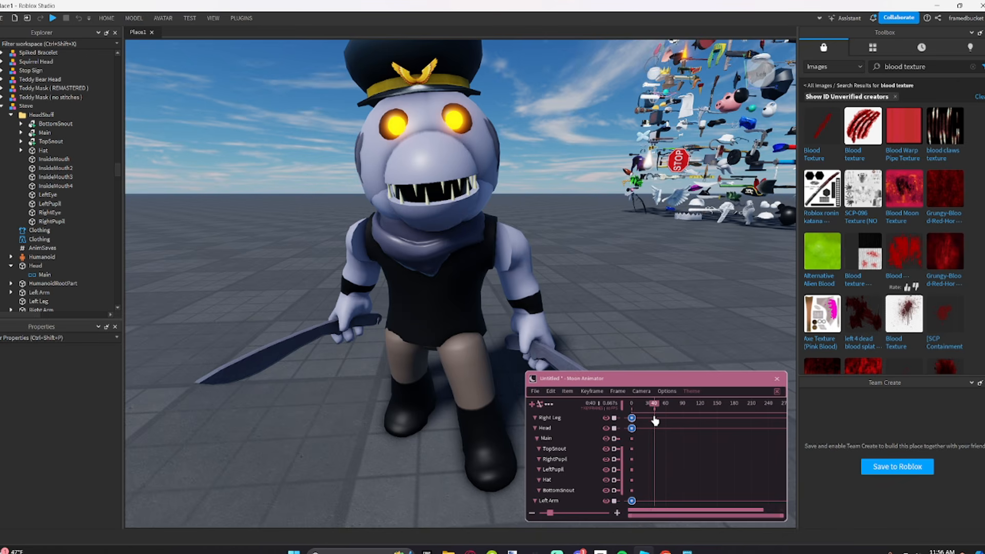
pyautogui.scroll(3, 542, 450)
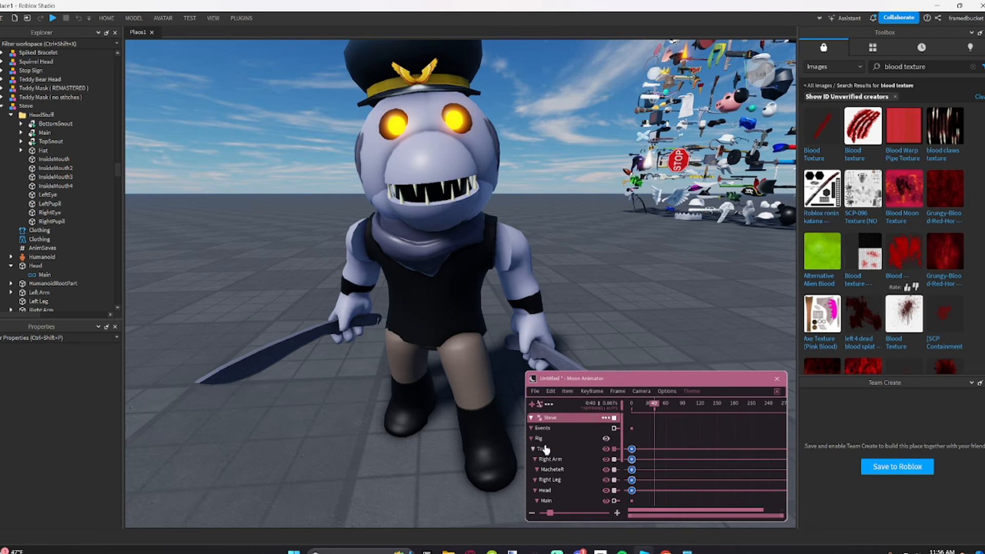
pyautogui.click(544, 449)
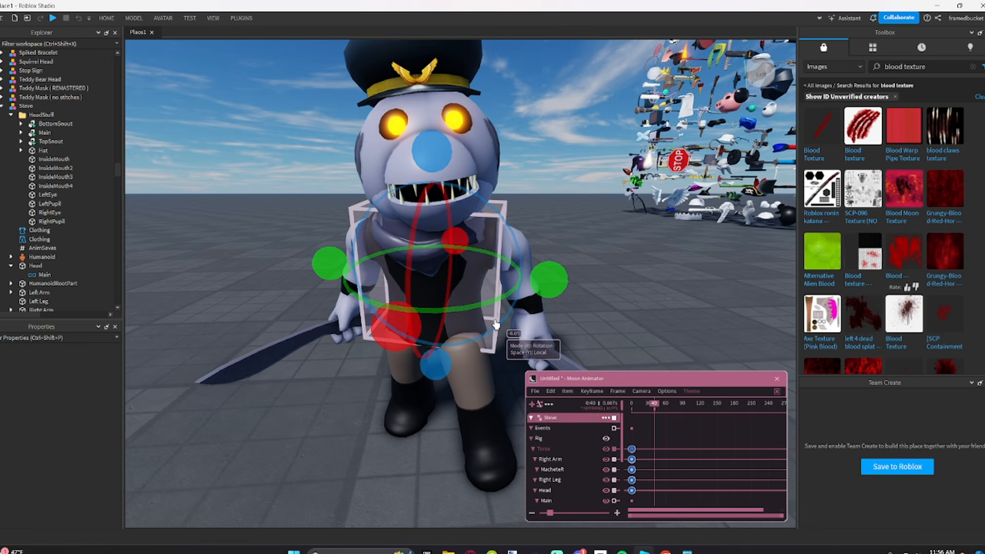
pyautogui.scroll(-5, 495, 325)
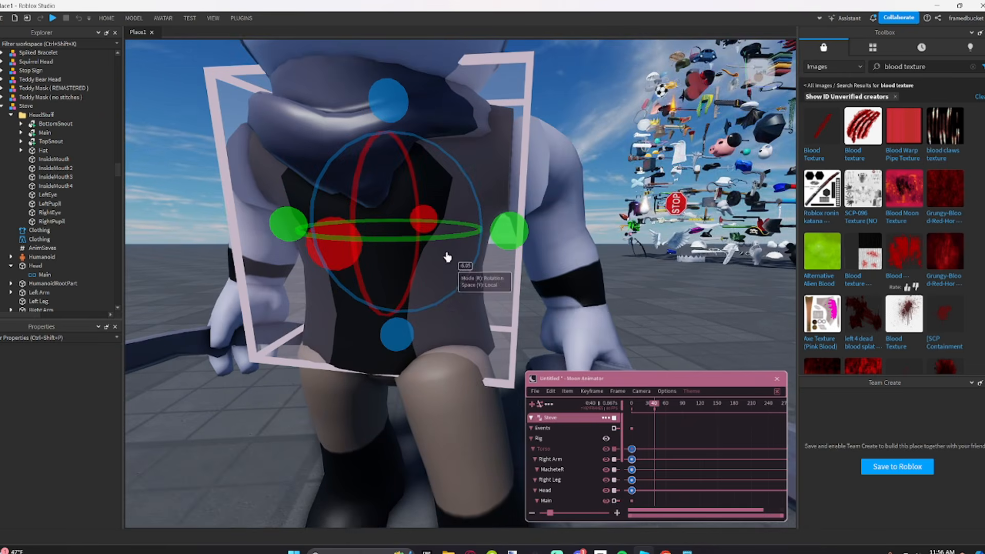
pyautogui.press('r')
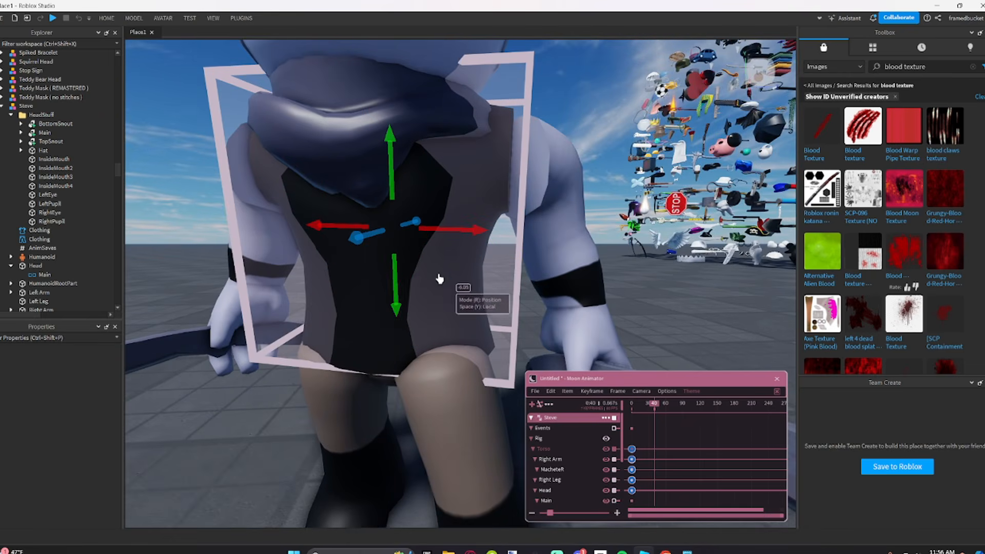
pyautogui.moveTo(396, 275)
pyautogui.mouseDown()
pyautogui.moveTo(396, 284)
pyautogui.moveTo(405, 267)
pyautogui.mouseUp()
# Step: Lean the Torso slightly forward at frame 40 and preview the motion from the start
pyautogui.press('r')
pyautogui.moveTo(345, 262); pyautogui.dragTo(343, 267)
pyautogui.moveTo(465, 259); pyautogui.dragTo(475, 264, button='right')
pyautogui.scroll(-4, 475, 264)
pyautogui.scroll(-2, 474, 264)
pyautogui.click(622, 284)
pyautogui.scroll(2, 623, 283)
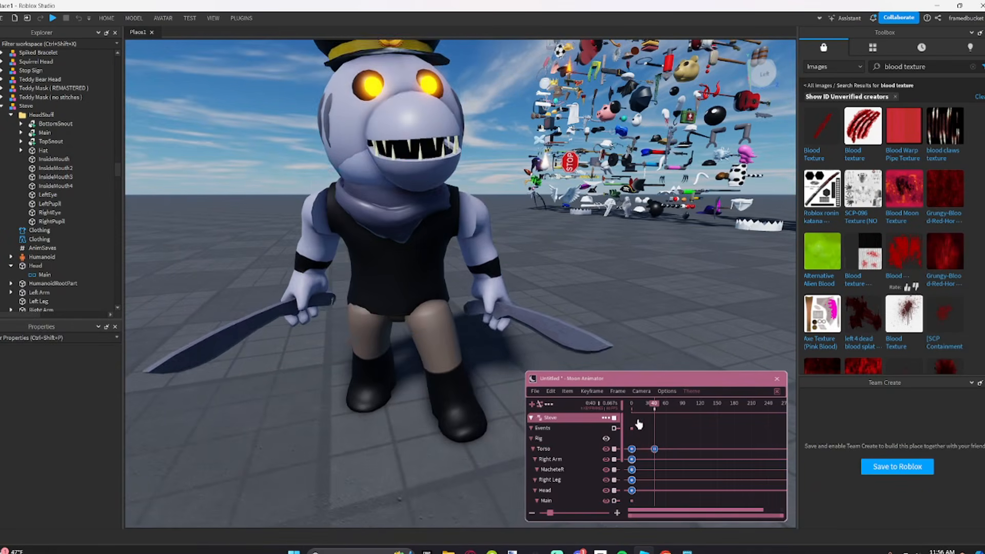
pyautogui.moveTo(640, 417); pyautogui.dragTo(621, 419)
pyautogui.press('space')
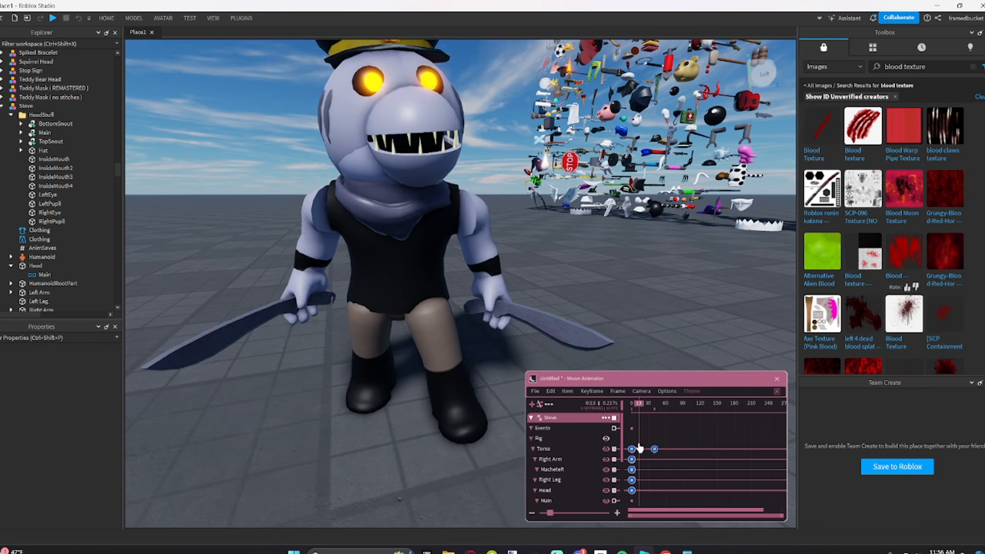
# Step: Copy the Torso's frame 0 keyframe to frame 80 and play back the idle loop
pyautogui.click(633, 450)
pyautogui.click(671, 418)
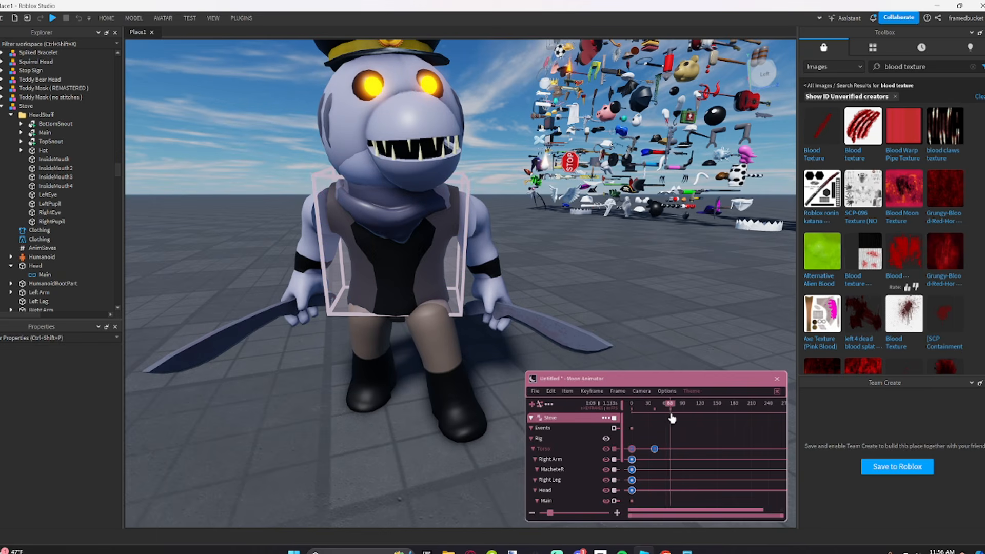
pyautogui.hotkey('ctrl', 'v')
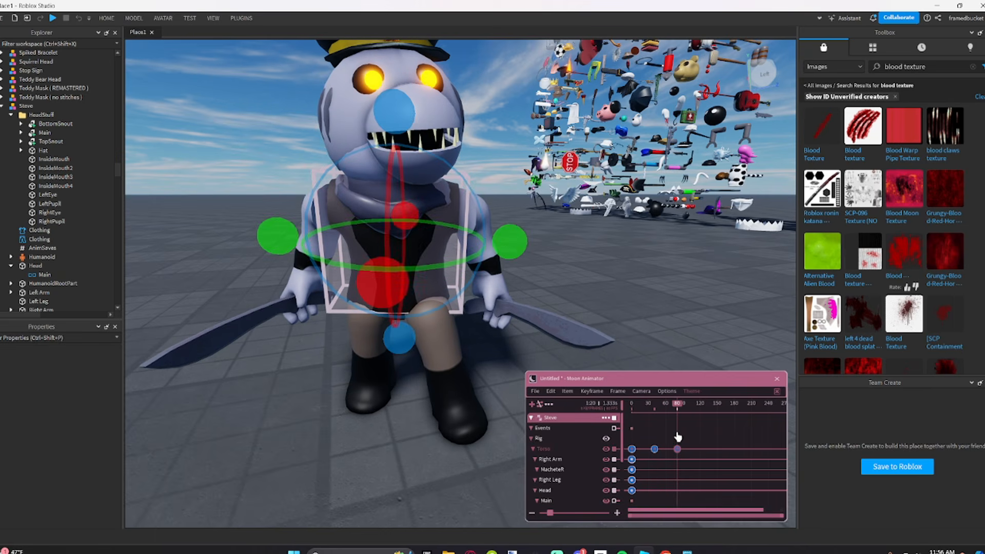
pyautogui.click(707, 458)
pyautogui.moveTo(665, 408); pyautogui.dragTo(656, 431)
pyautogui.press('space')
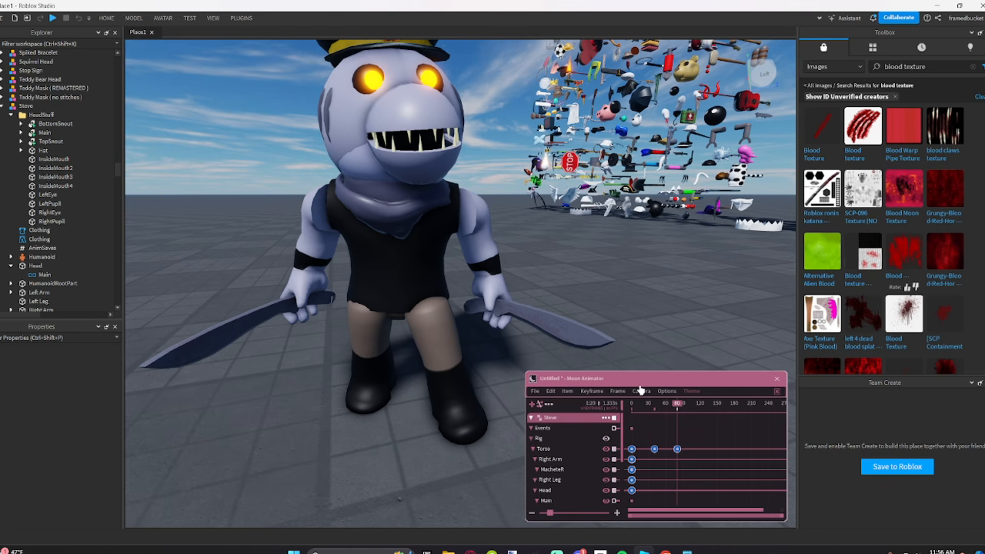
pyautogui.press('space')
# Step: Apply Quad InOut easing to all Torso keyframes and play the animation back
pyautogui.moveTo(646, 282); pyautogui.dragTo(658, 296, button='right')
pyautogui.scroll(-2, 660, 297)
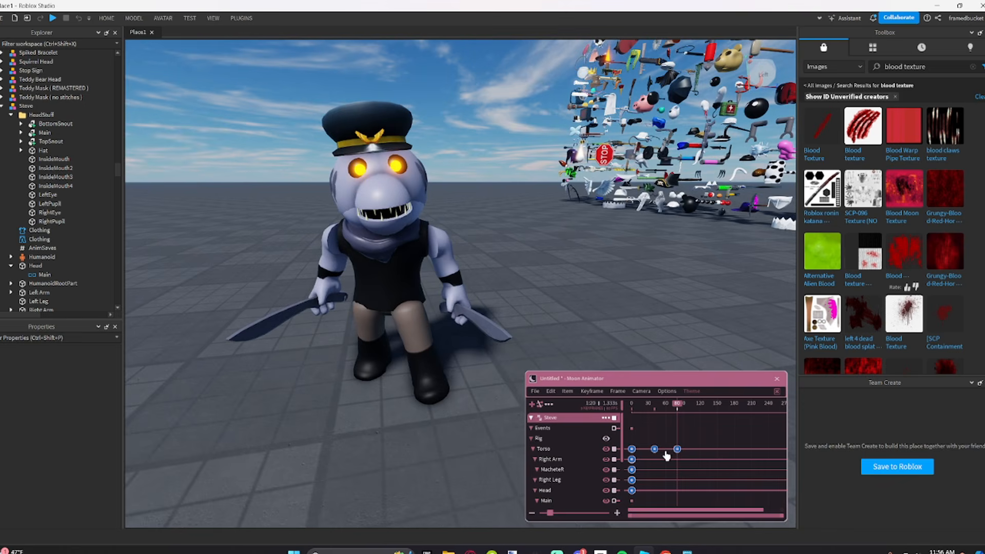
pyautogui.click(618, 512)
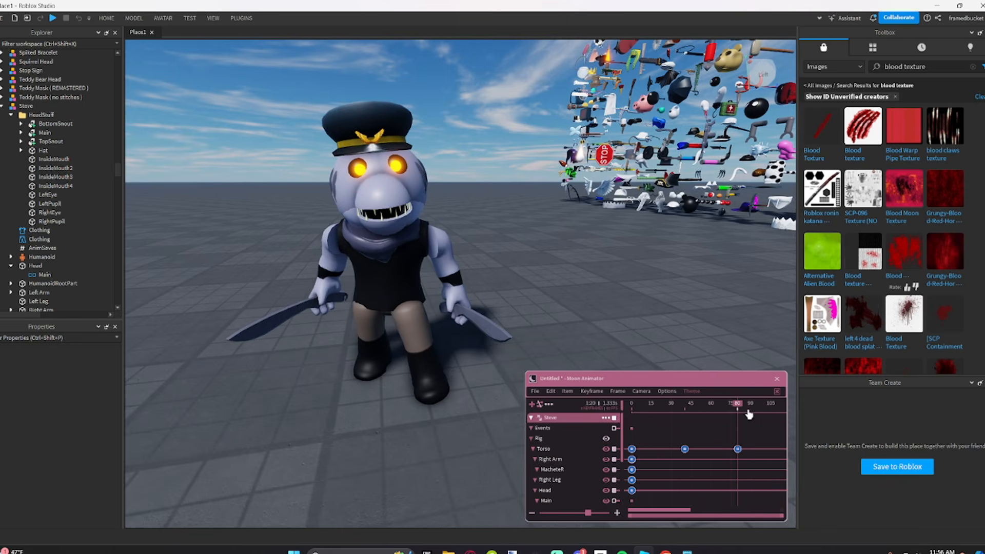
pyautogui.click(608, 455)
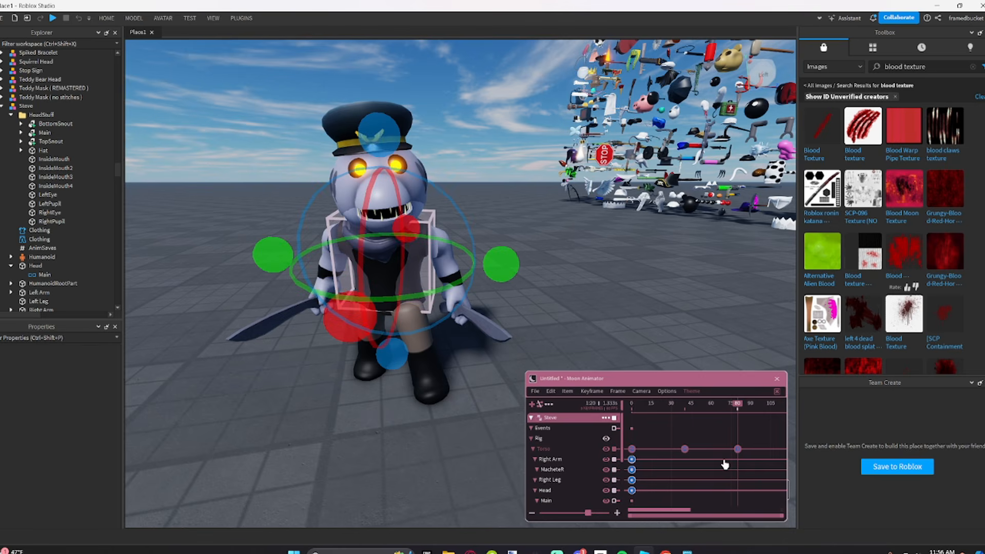
pyautogui.press('7')
pyautogui.moveTo(709, 351); pyautogui.dragTo(537, 317)
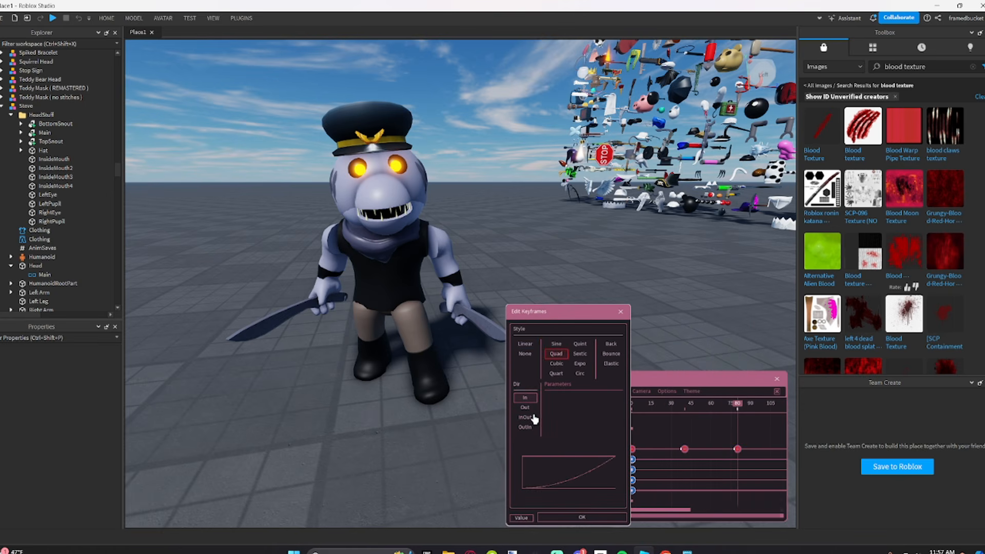
pyautogui.click(583, 519)
pyautogui.press('space')
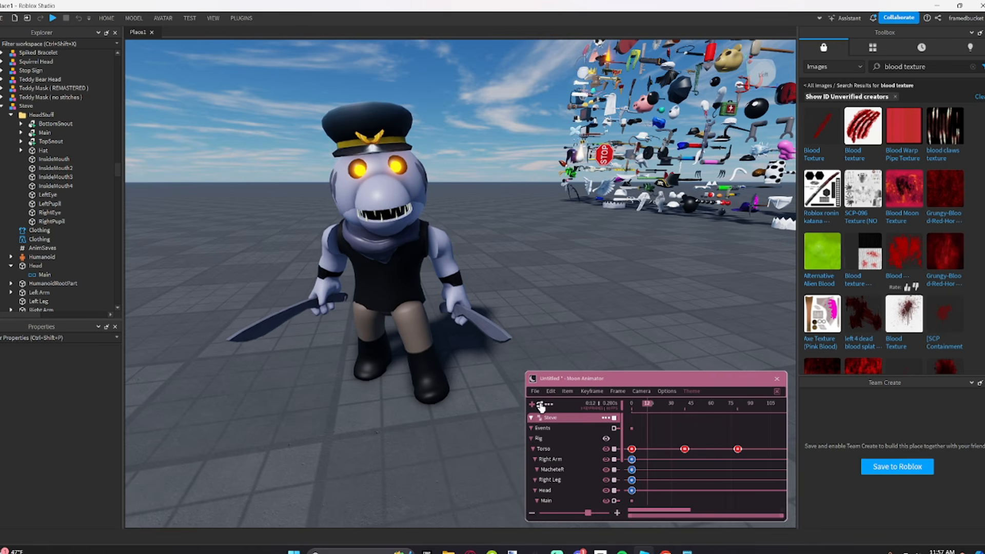
pyautogui.scroll(4, 533, 341)
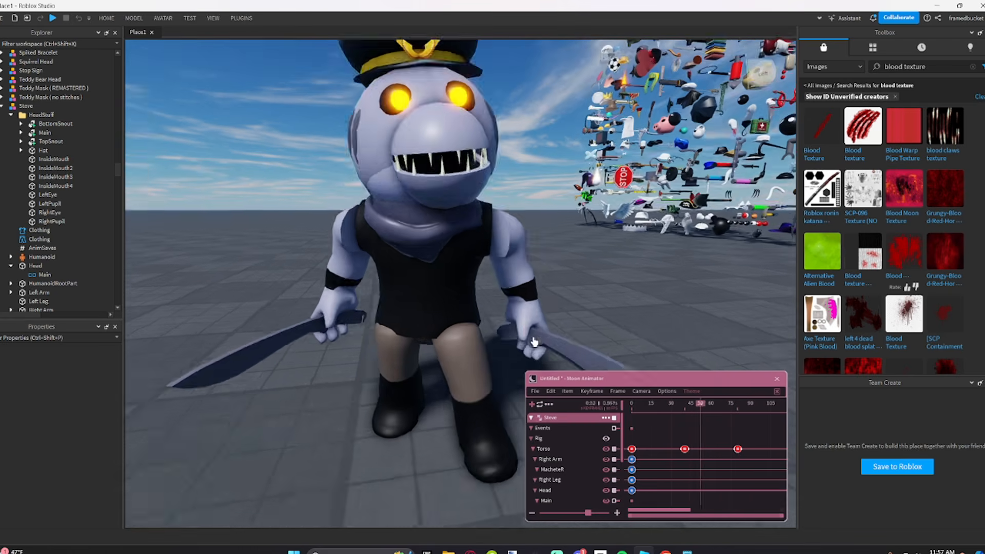
# Step: Switch the Torso keyframes to Linear easing to compare the motion
pyautogui.click(598, 450)
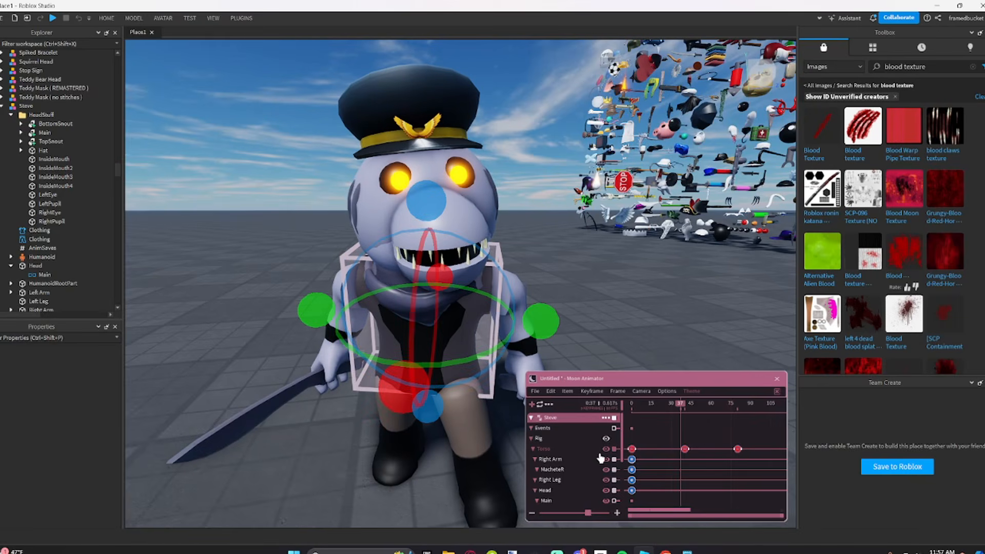
pyautogui.press('7')
pyautogui.click(615, 346)
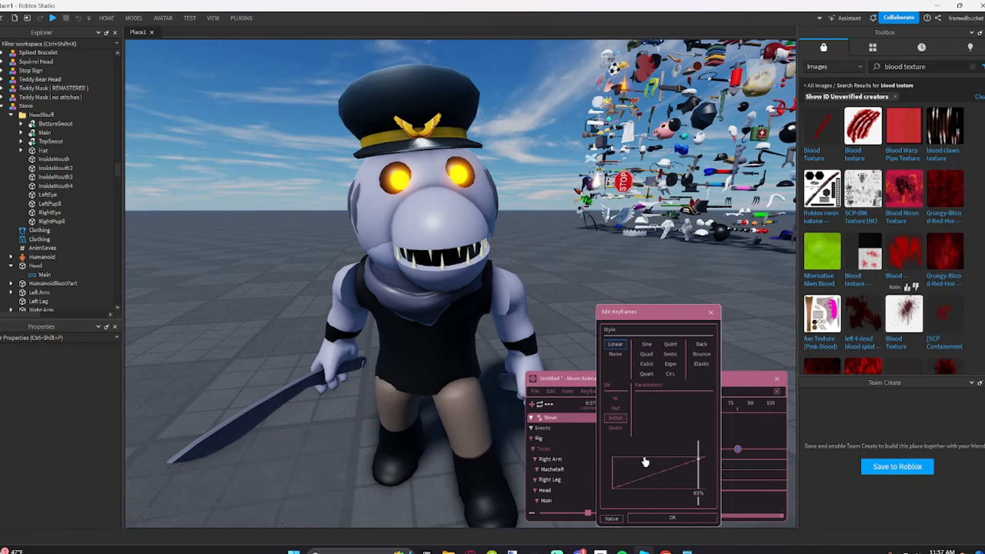
pyautogui.click(657, 518)
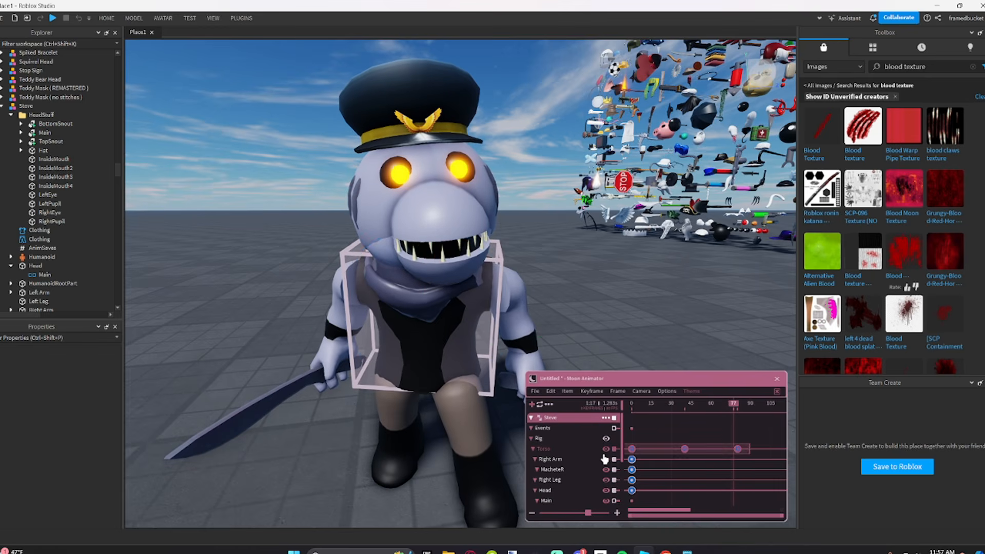
# Step: Set the easing of all Torso keyframes back to Quad InOut
pyautogui.press('7')
pyautogui.click(660, 354)
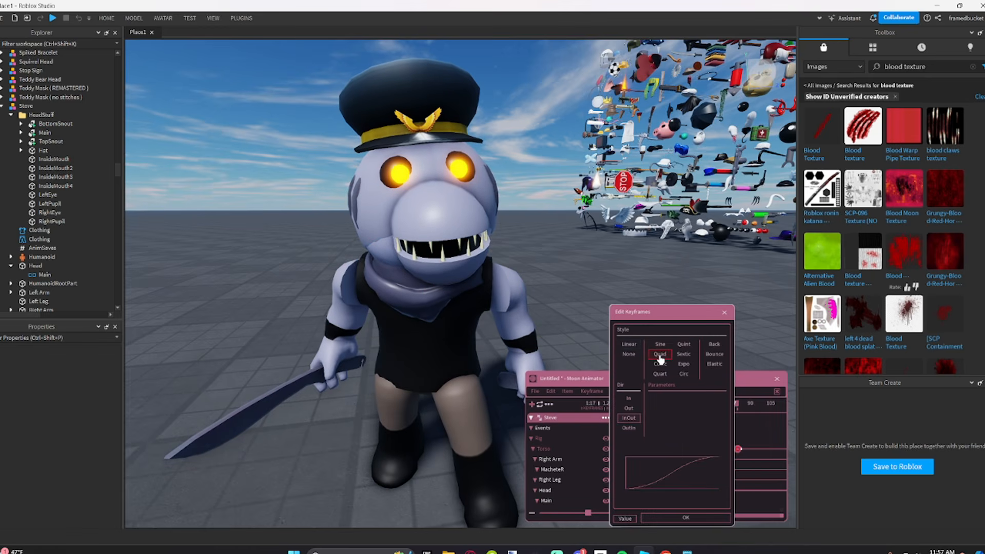
pyautogui.click(672, 518)
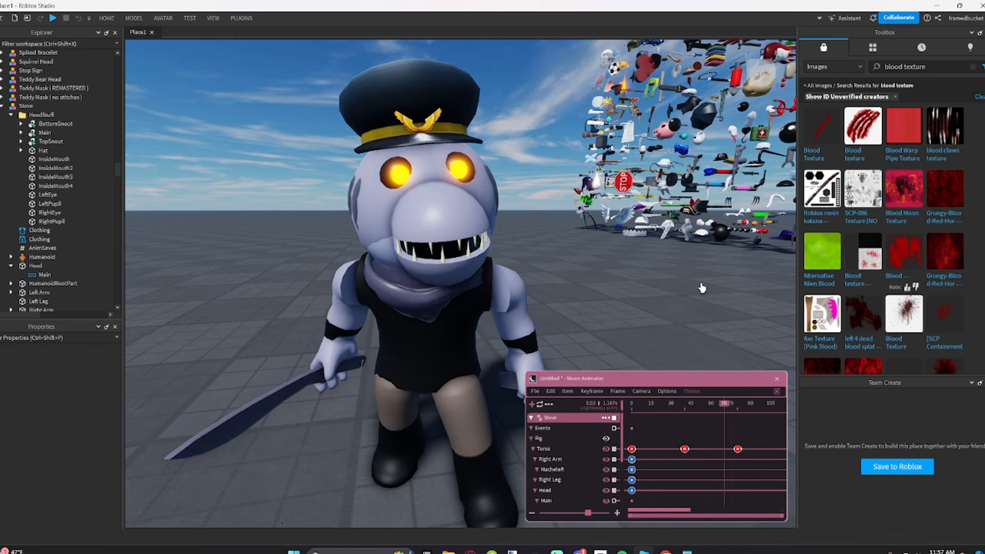
# Step: Keyframe the Left Leg at frame 40 with a slight shift and rotation to compensate for the torso's movement
pyautogui.press('q')
pyautogui.moveTo(702, 289); pyautogui.dragTo(701, 288, button='right')
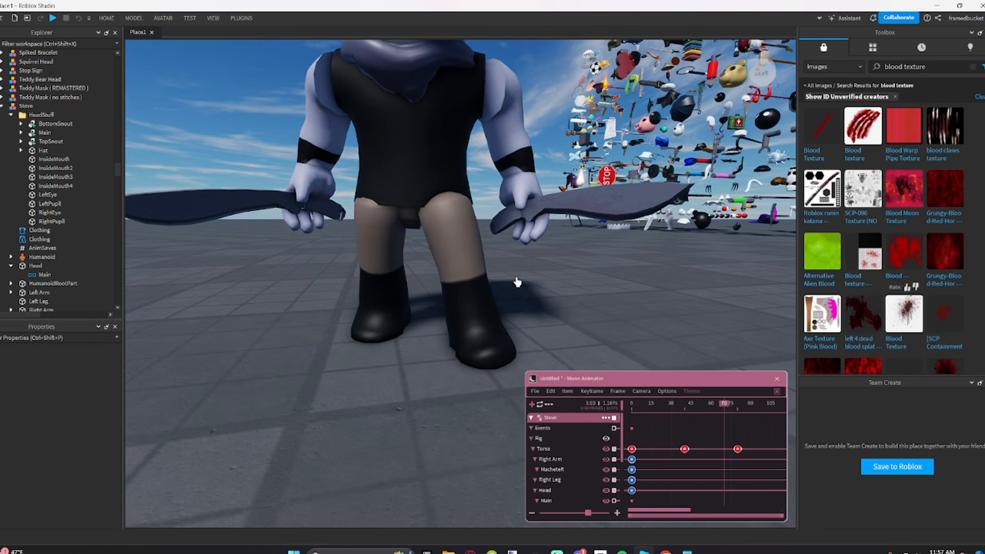
pyautogui.scroll(3, 631, 360)
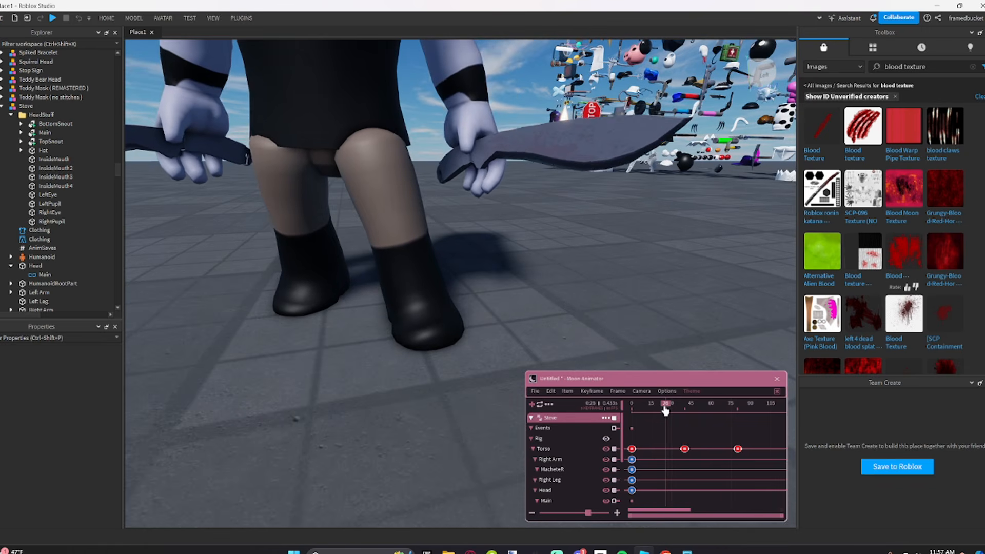
pyautogui.moveTo(665, 411); pyautogui.dragTo(685, 433)
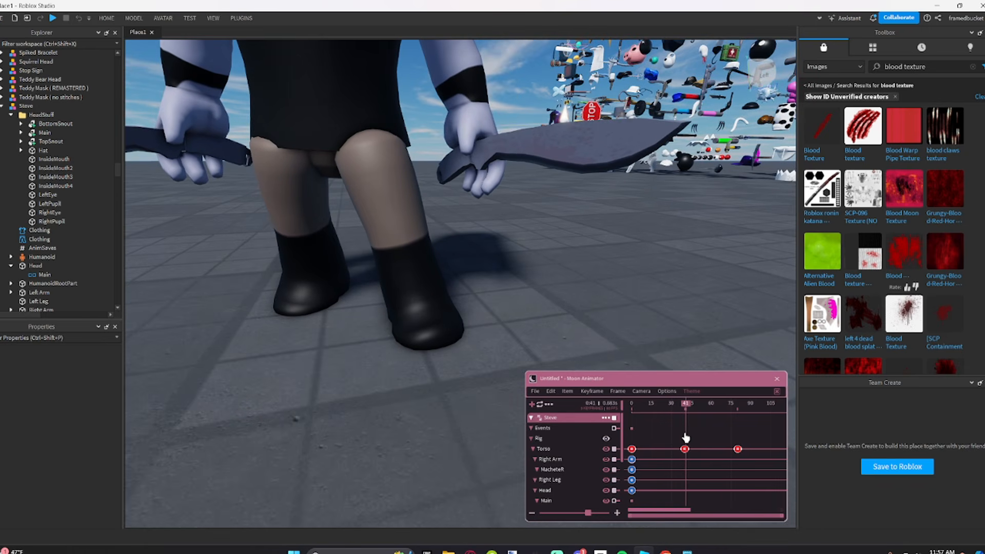
pyautogui.press('d')
pyautogui.moveTo(565, 339); pyautogui.dragTo(564, 334, button='right')
pyautogui.scroll(1, 545, 275)
pyautogui.click(512, 211)
pyautogui.moveTo(473, 168); pyautogui.dragTo(475, 169, button='right')
pyautogui.press('r')
pyautogui.moveTo(492, 195); pyautogui.dragTo(491, 196)
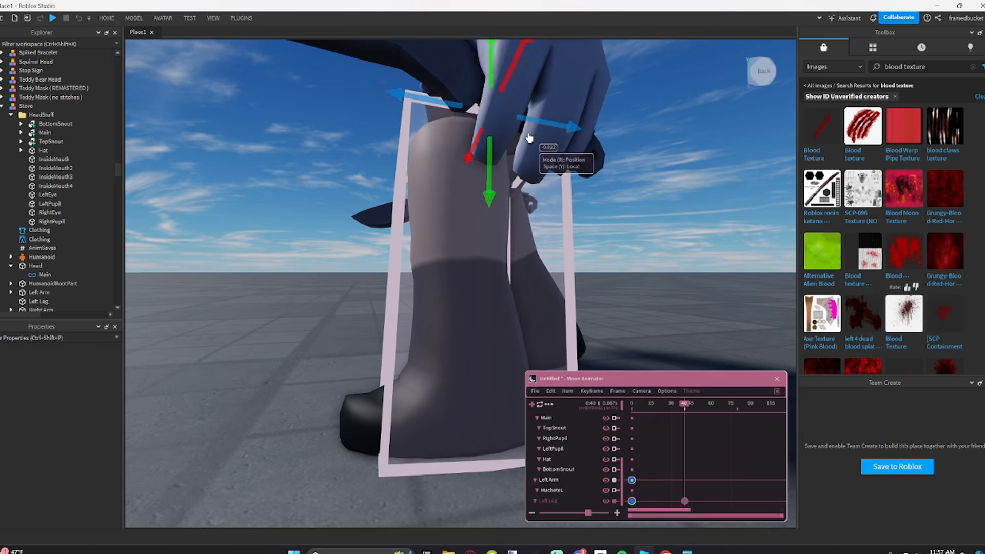
pyautogui.moveTo(528, 136); pyautogui.dragTo(606, 154)
pyautogui.press('r')
# Step: Copy the Left Leg's frame 0 keyframe to frame 80
pyautogui.click(632, 503)
pyautogui.hotkey('ctrl', 'c')
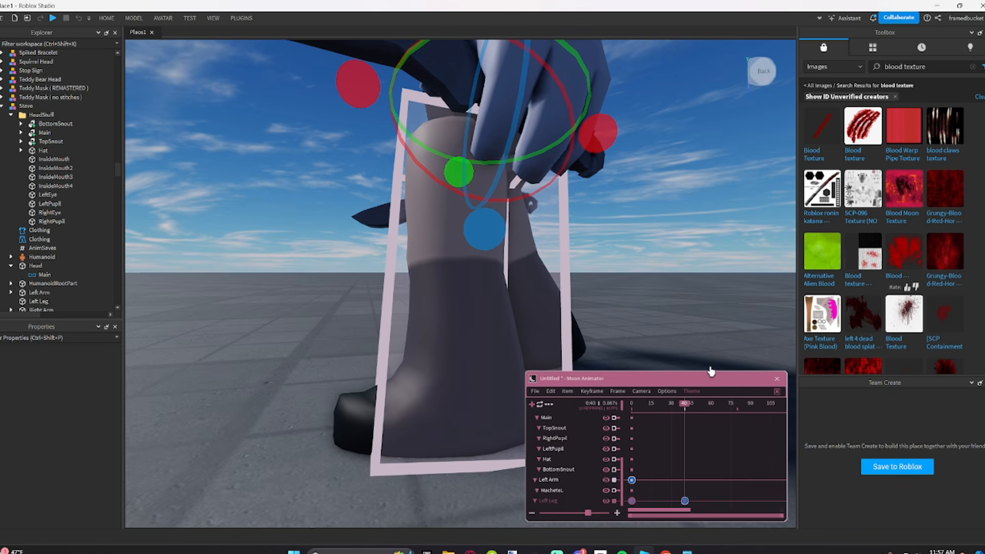
pyautogui.moveTo(716, 414); pyautogui.dragTo(737, 420)
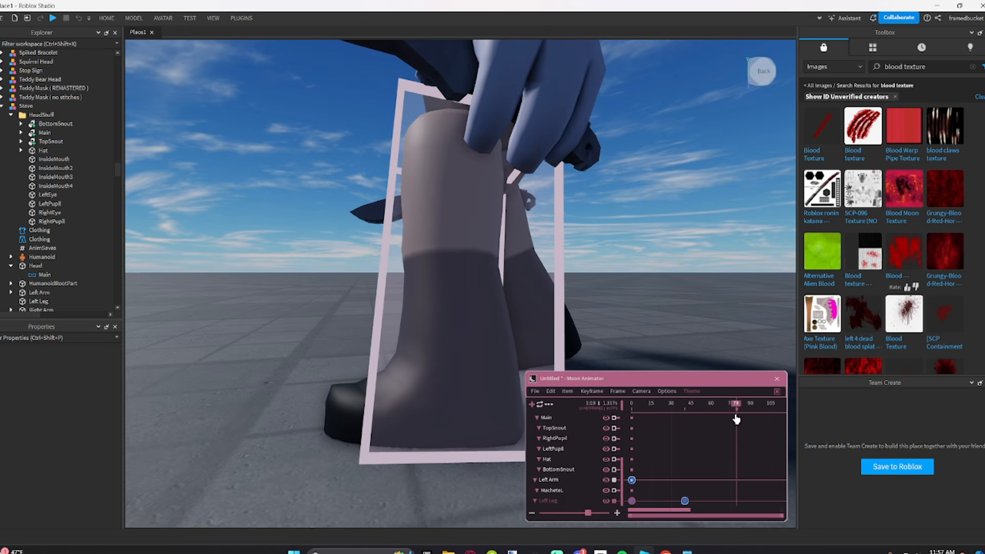
pyautogui.hotkey('ctrl', 'v')
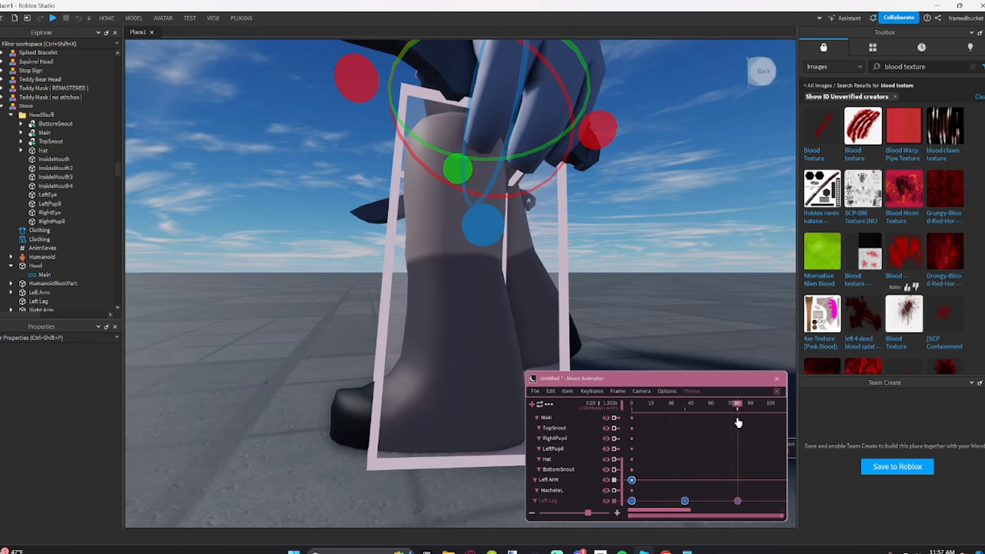
# Step: Apply Quad InOut easing to the three Left Leg keyframes
pyautogui.moveTo(747, 497); pyautogui.dragTo(602, 515)
pyautogui.press('7')
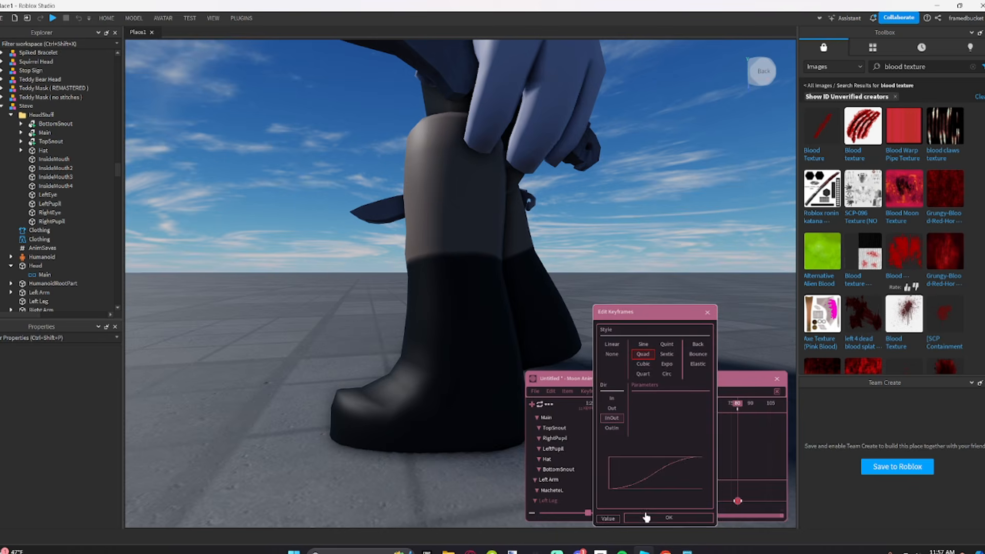
pyautogui.click(647, 517)
pyautogui.click(632, 480)
pyautogui.scroll(5, 591, 471)
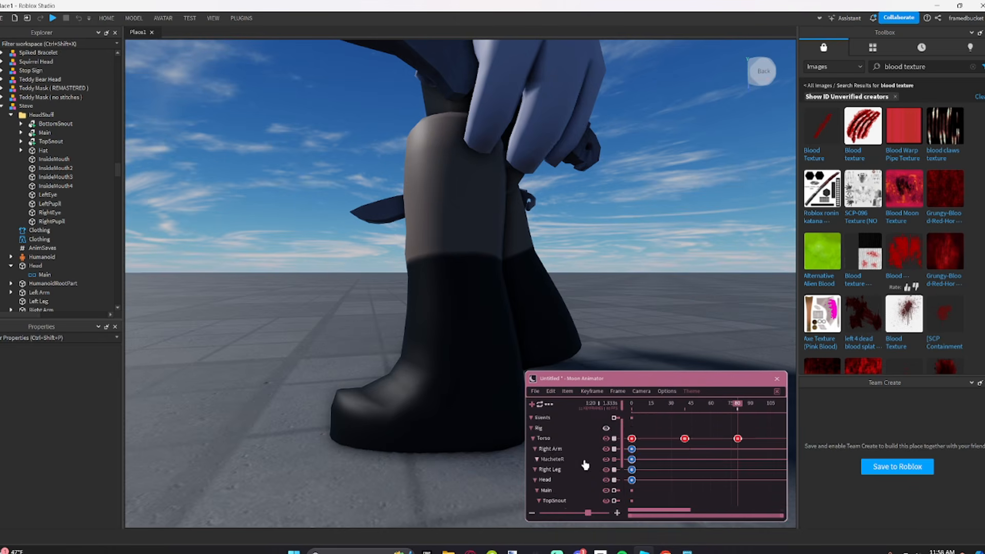
pyautogui.scroll(-5, 572, 446)
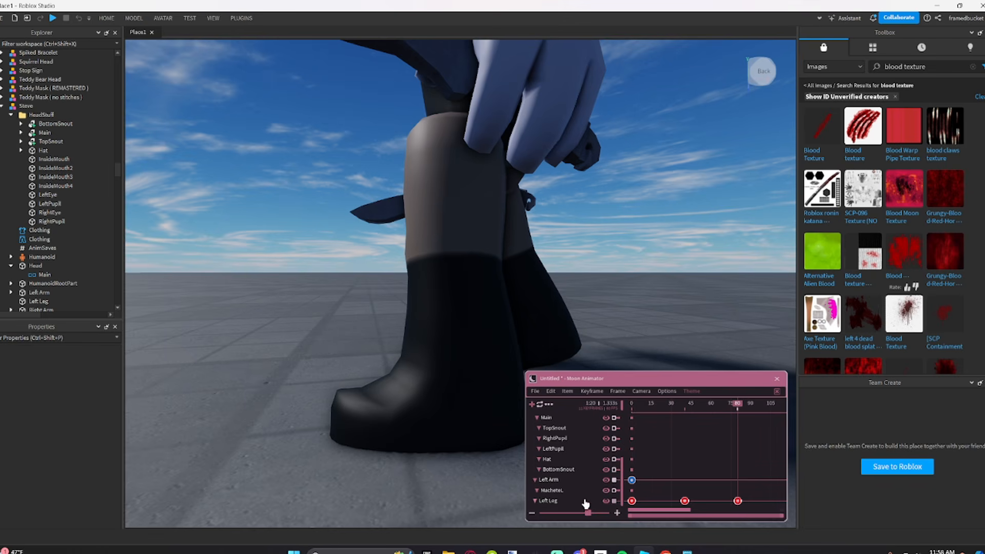
pyautogui.scroll(5, 554, 464)
pyautogui.scroll(-5, 565, 487)
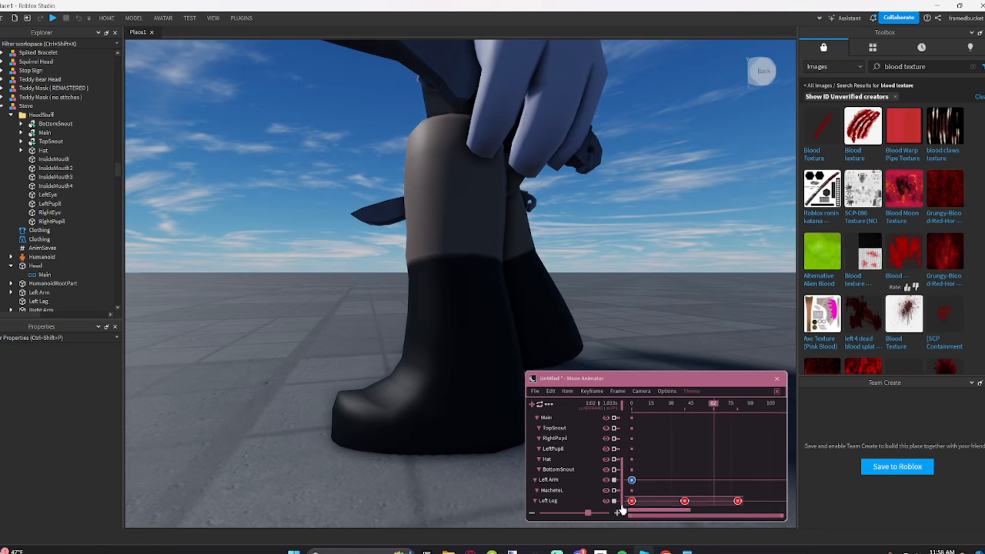
# Step: Switch the Left Leg keyframes to Linear easing and preview the leg's motion
pyautogui.moveTo(622, 510); pyautogui.dragTo(619, 508)
pyautogui.press('7')
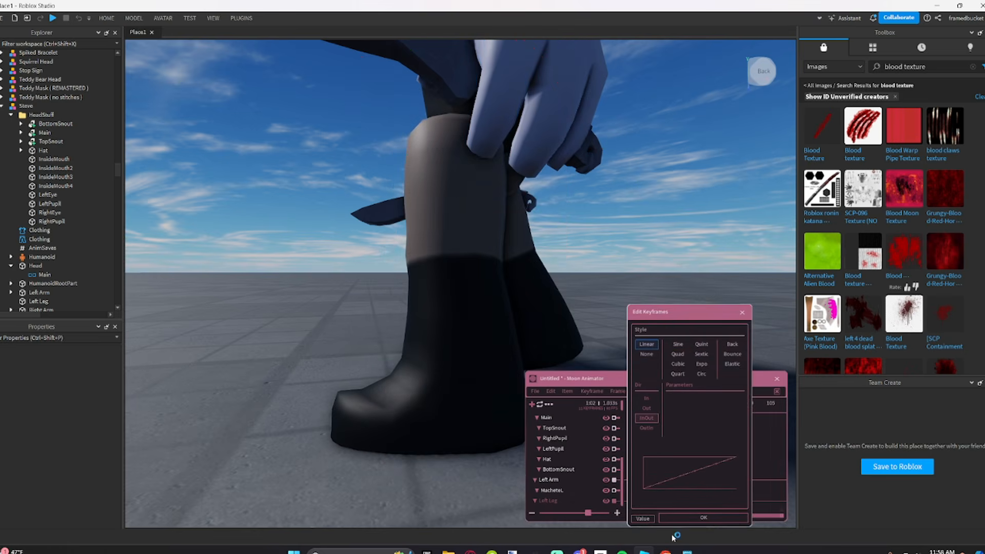
pyautogui.click(678, 518)
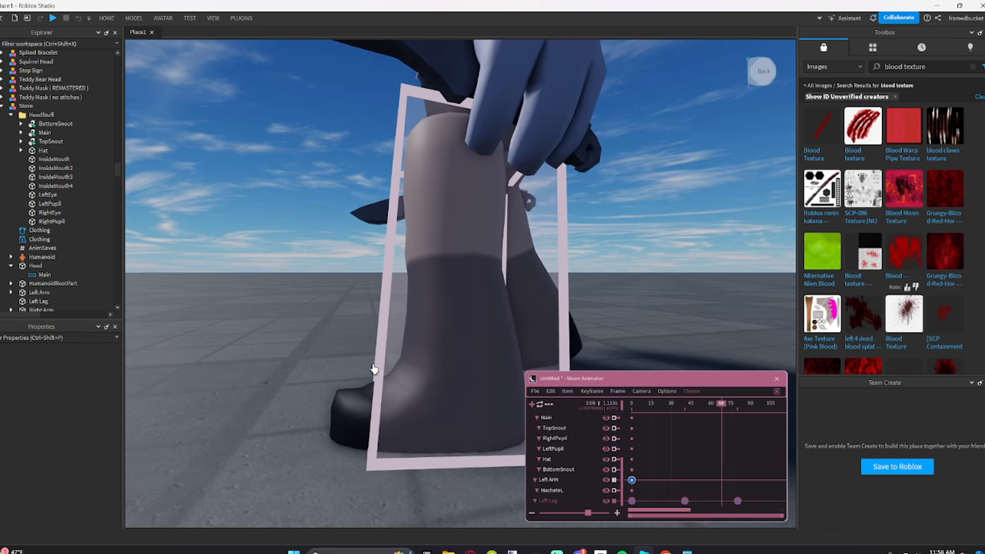
pyautogui.press('space')
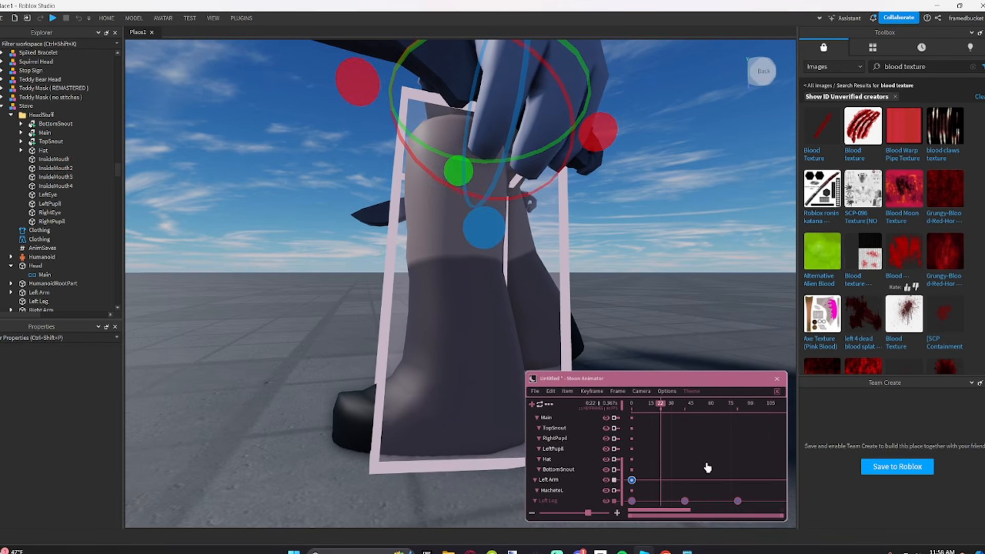
# Step: Set the Left Leg keyframes back to Quad InOut easing and preview the leg's motion
pyautogui.press('7')
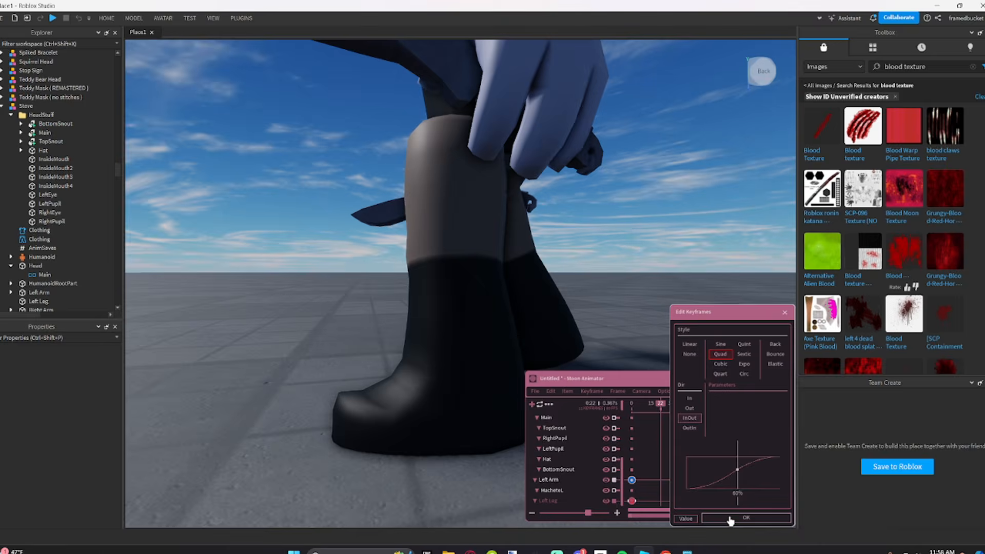
pyautogui.click(731, 518)
pyautogui.press('space')
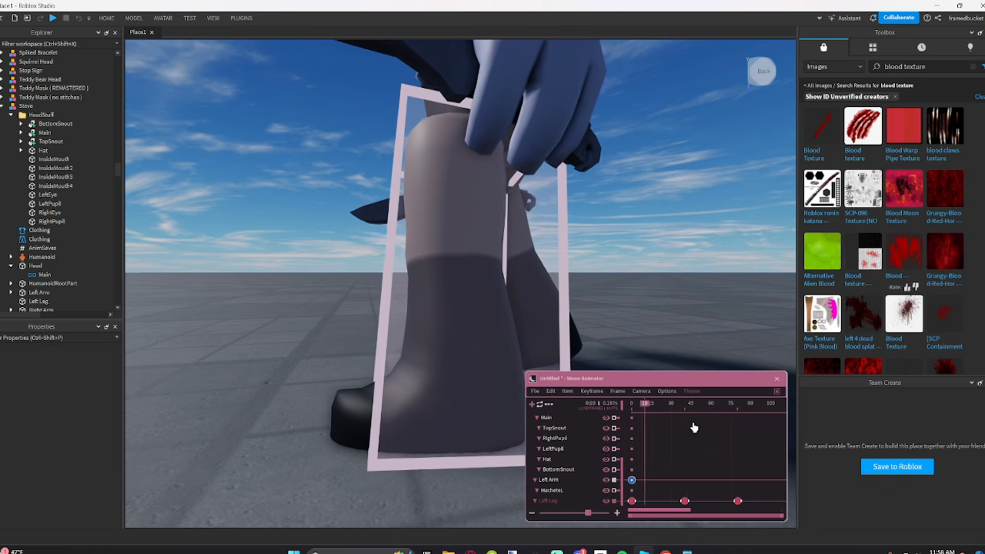
pyautogui.press('space')
# Step: Fine-tune the Left Leg's position and rotation slightly at frame 40
pyautogui.moveTo(697, 414); pyautogui.dragTo(685, 425)
pyautogui.click(546, 342)
pyautogui.click(469, 234)
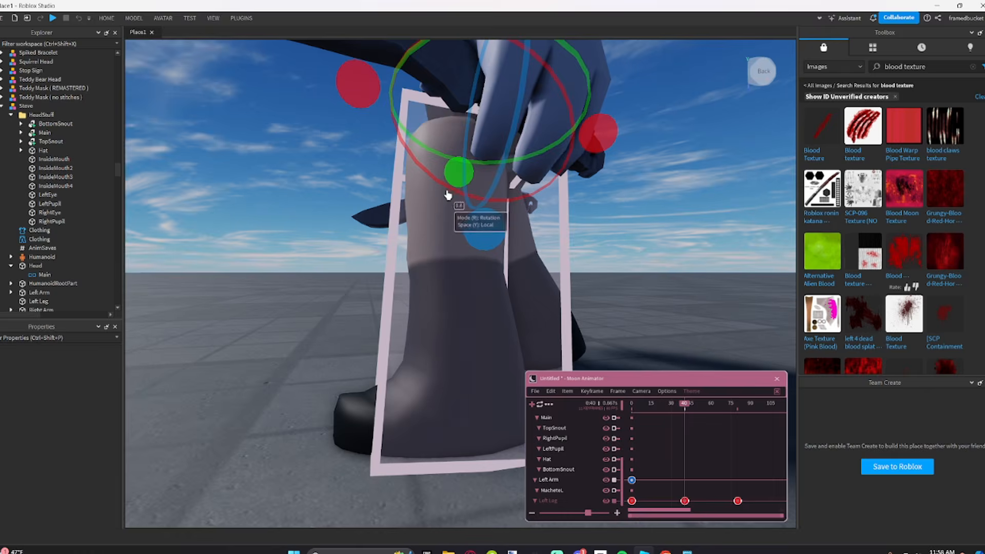
pyautogui.press('r')
pyautogui.moveTo(489, 188); pyautogui.dragTo(489, 186)
pyautogui.press('r')
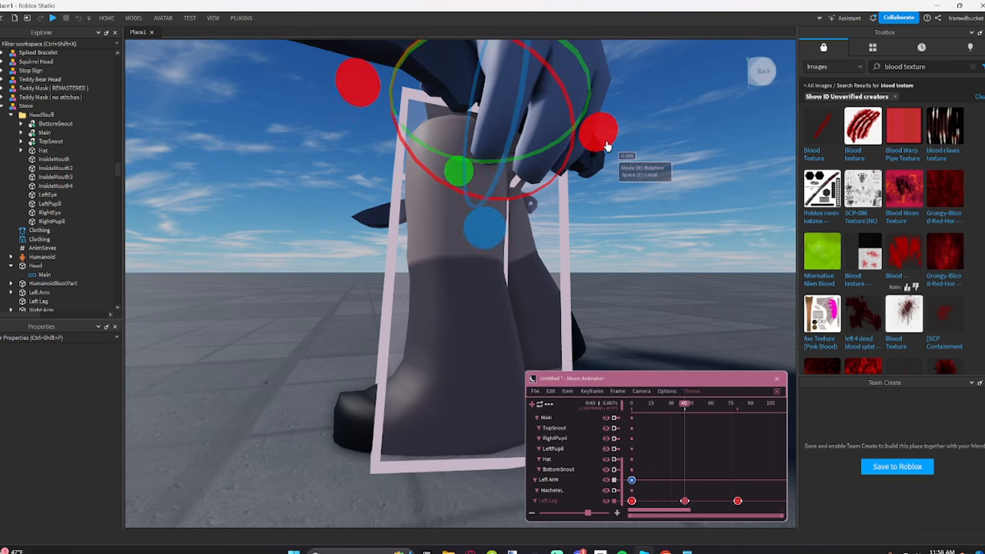
pyautogui.moveTo(607, 146); pyautogui.dragTo(610, 148)
pyautogui.click(773, 220)
# Step: Preview the loop, and keyframe the Right Leg at frame 41 with a slight upward shift and rotation
pyautogui.scroll(-4, 711, 242)
pyautogui.press('space')
pyautogui.moveTo(710, 242); pyautogui.dragTo(711, 242, button='right')
pyautogui.press('a')
pyautogui.press('w')
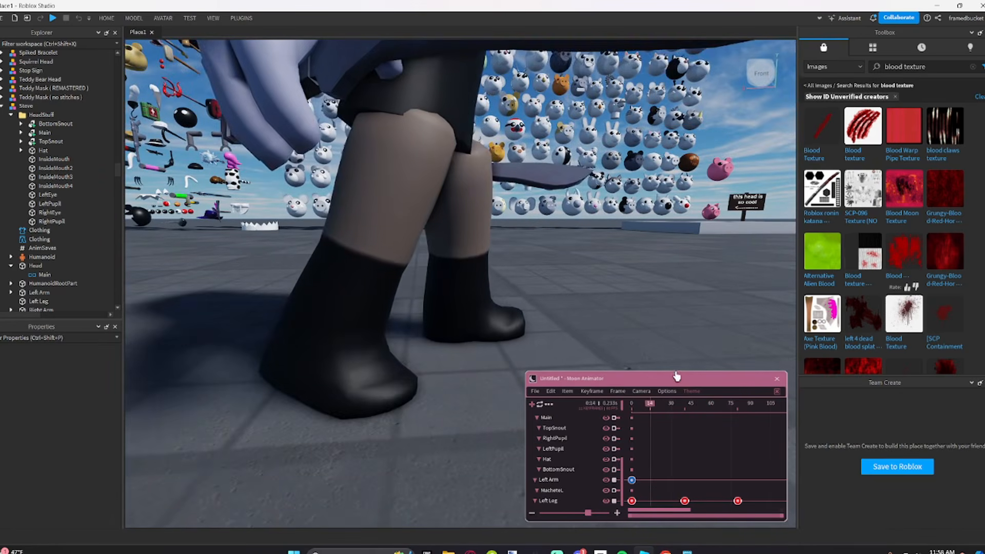
pyautogui.moveTo(677, 407); pyautogui.dragTo(683, 448)
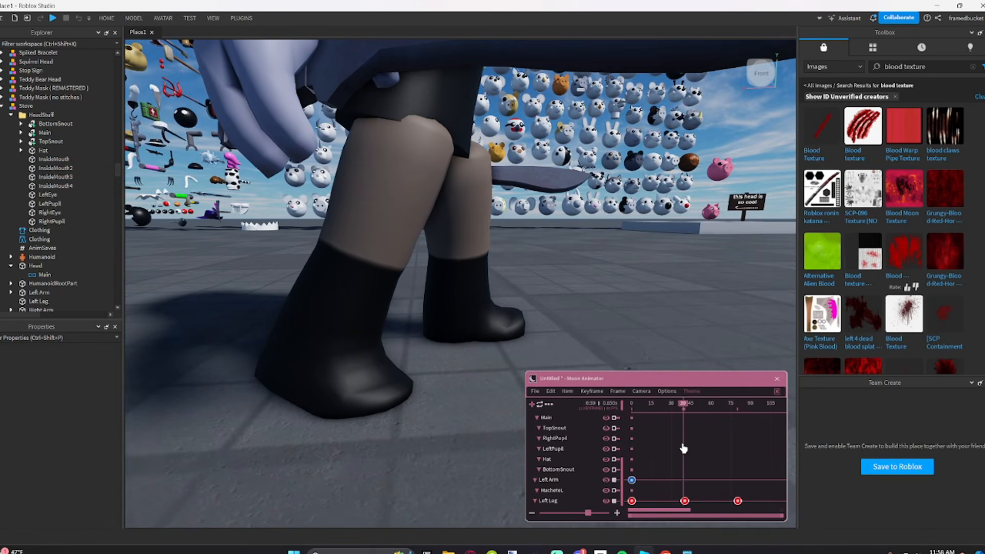
pyautogui.click(358, 276)
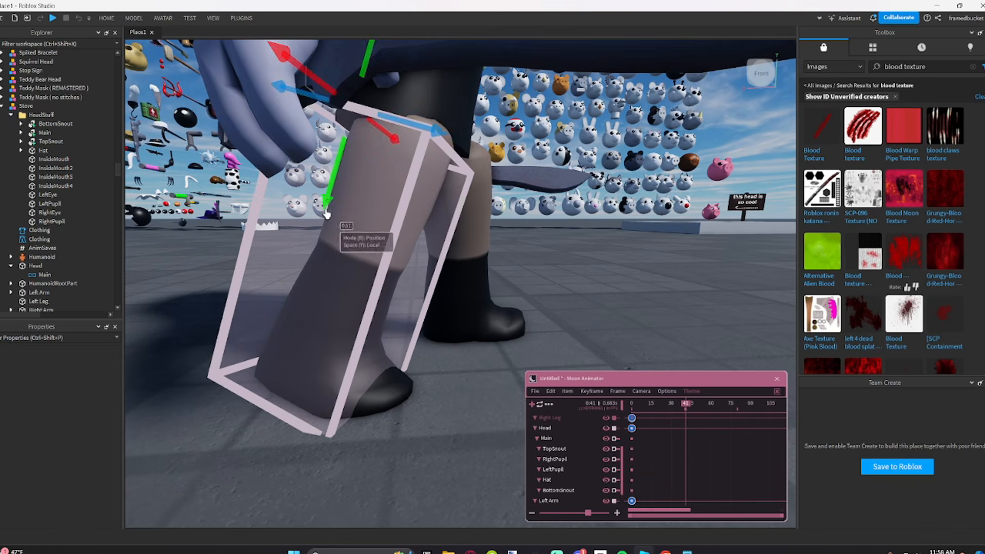
pyautogui.moveTo(328, 214); pyautogui.dragTo(332, 193)
pyautogui.press('r')
pyautogui.moveTo(461, 130); pyautogui.dragTo(481, 133)
pyautogui.press('r')
pyautogui.moveTo(334, 190); pyautogui.dragTo(332, 184)
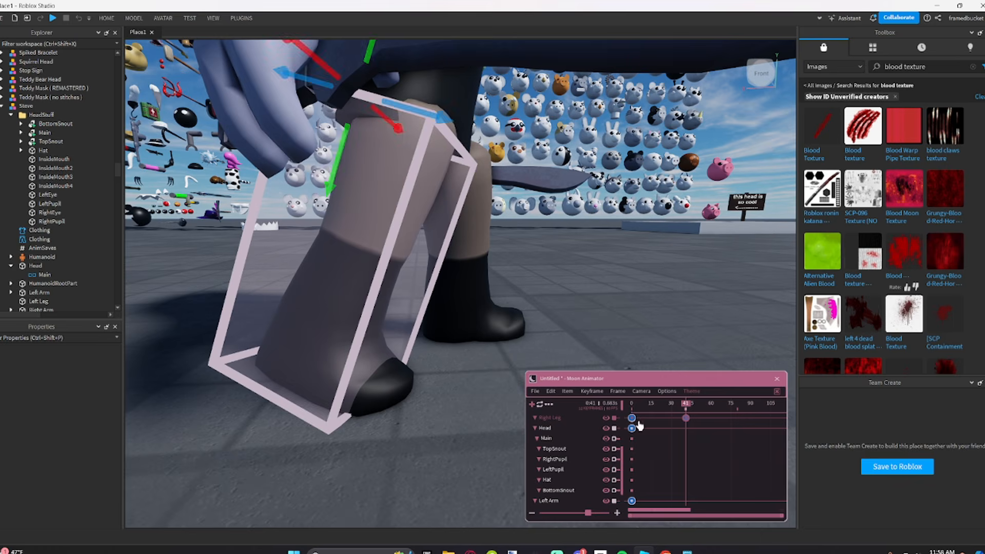
# Step: Copy the Right Leg's frame 0 keyframe to frame 80 and apply Quad InOut easing to all its keyframes
pyautogui.click(729, 411)
pyautogui.moveTo(731, 412); pyautogui.dragTo(608, 445)
pyautogui.hotkey('ctrl', 'v')
pyautogui.press('7')
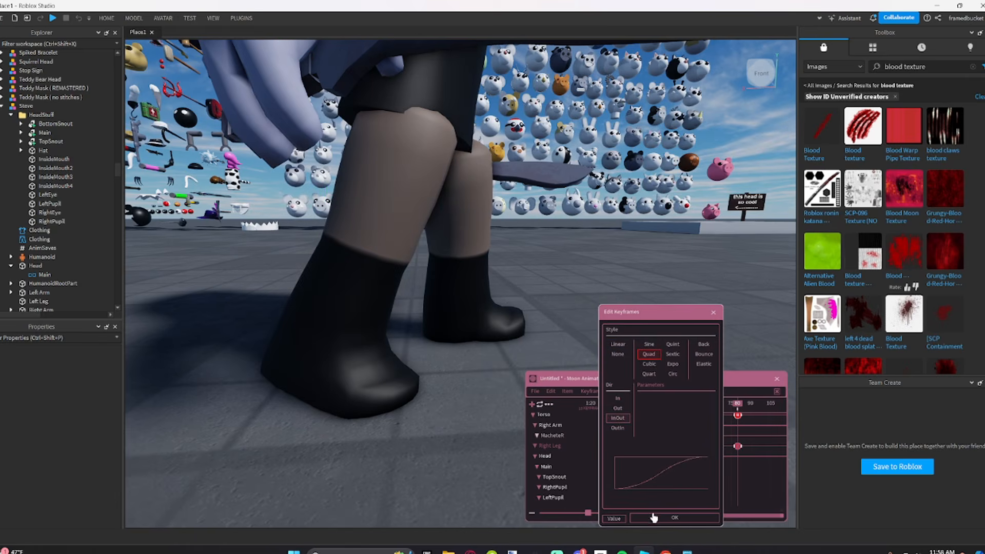
pyautogui.click(654, 518)
pyautogui.press('space')
pyautogui.press('space')
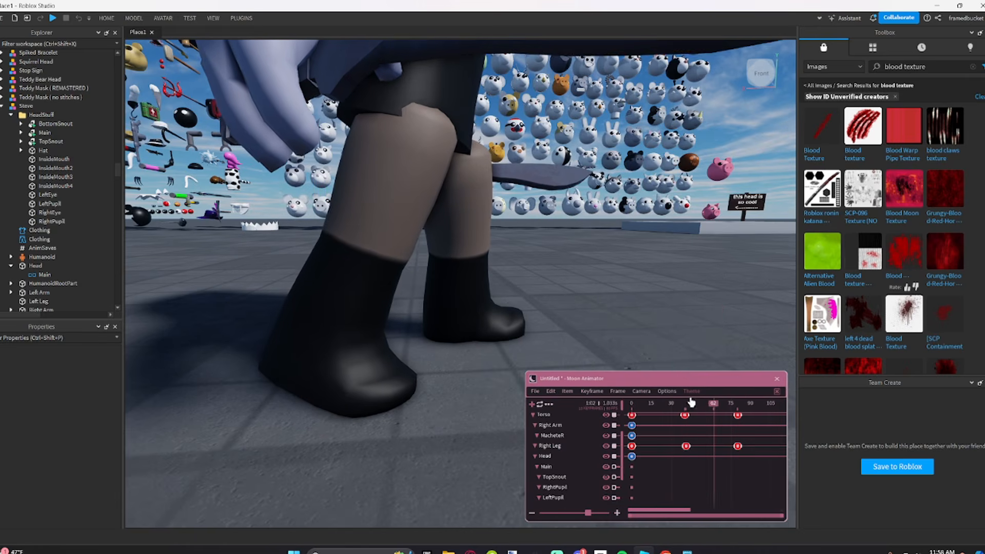
# Step: Move the Right Leg's middle keyframe from frame 41 to frame 40, in line with the Torso keyframe
pyautogui.moveTo(692, 402); pyautogui.dragTo(686, 417)
pyautogui.scroll(3, 680, 432)
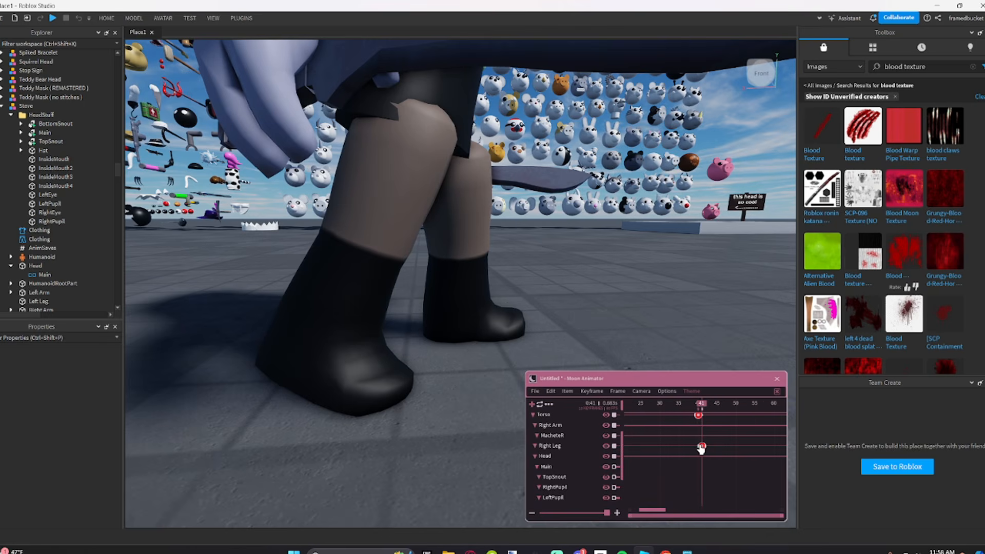
pyautogui.scroll(-3, 696, 432)
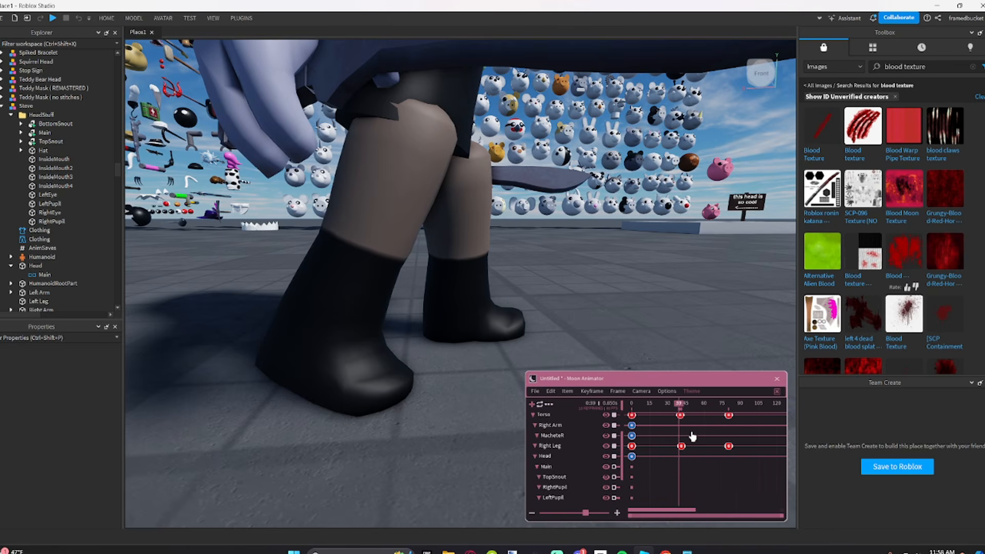
pyautogui.press('space')
pyautogui.press('space')
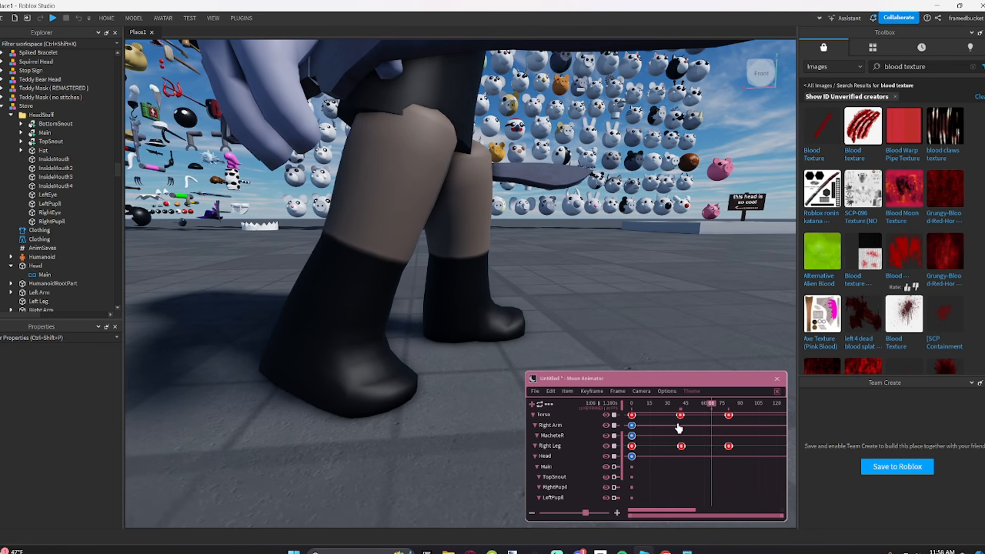
pyautogui.scroll(3, 677, 431)
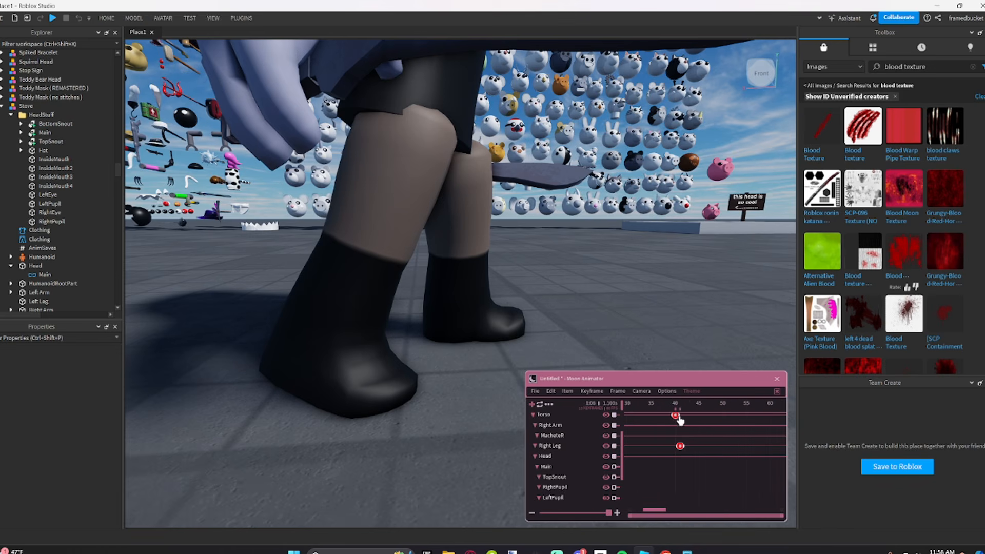
pyautogui.click(686, 406)
pyautogui.moveTo(681, 449); pyautogui.dragTo(677, 451)
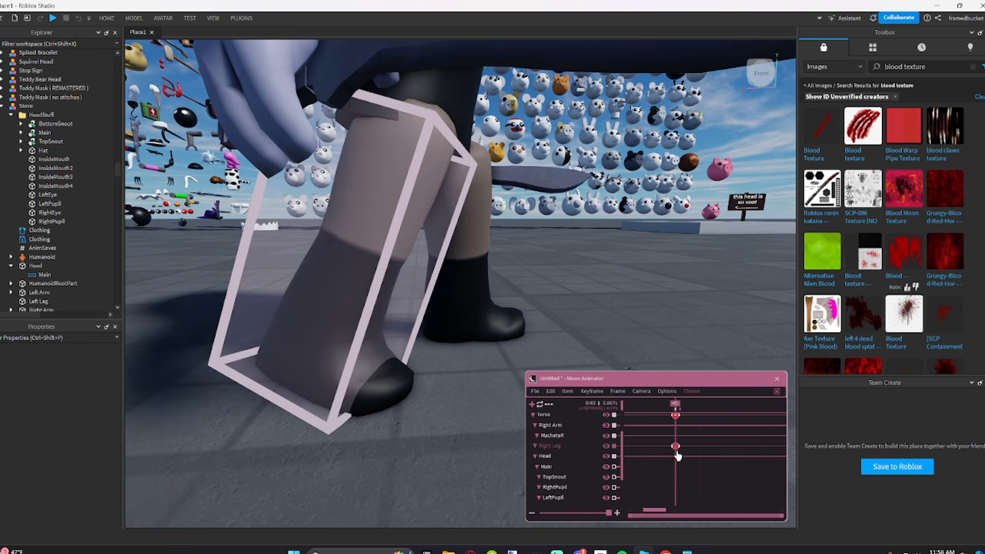
# Step: Preview the loop and nudge the Right Leg's position slightly at frame 40
pyautogui.scroll(-3, 626, 466)
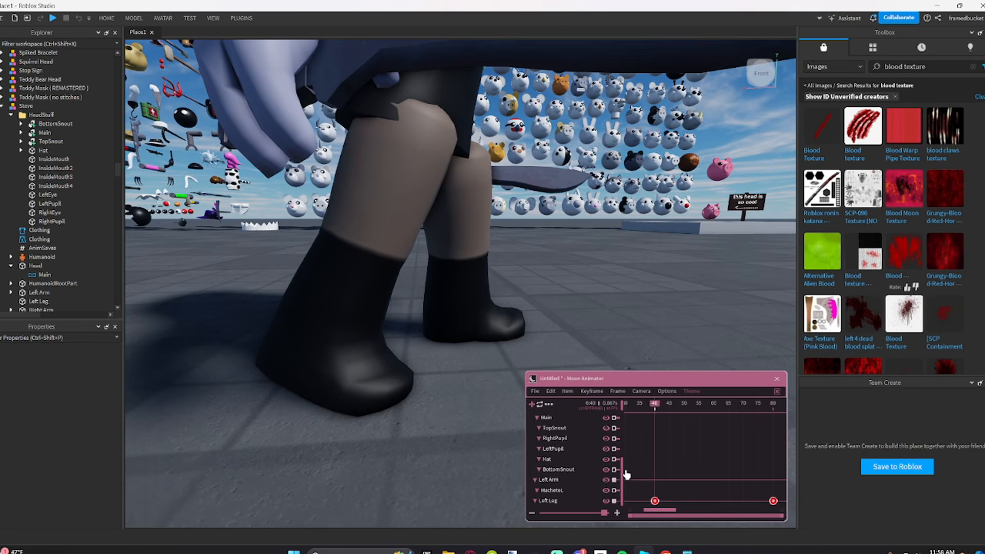
pyautogui.scroll(5, 540, 463)
pyautogui.scroll(-4, 653, 449)
pyautogui.moveTo(647, 405); pyautogui.dragTo(584, 427)
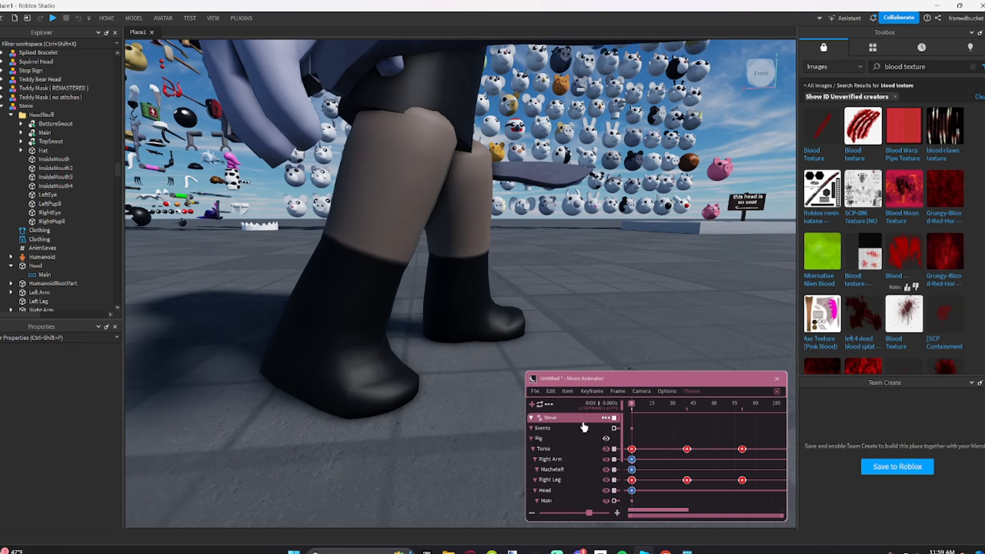
pyautogui.press('space')
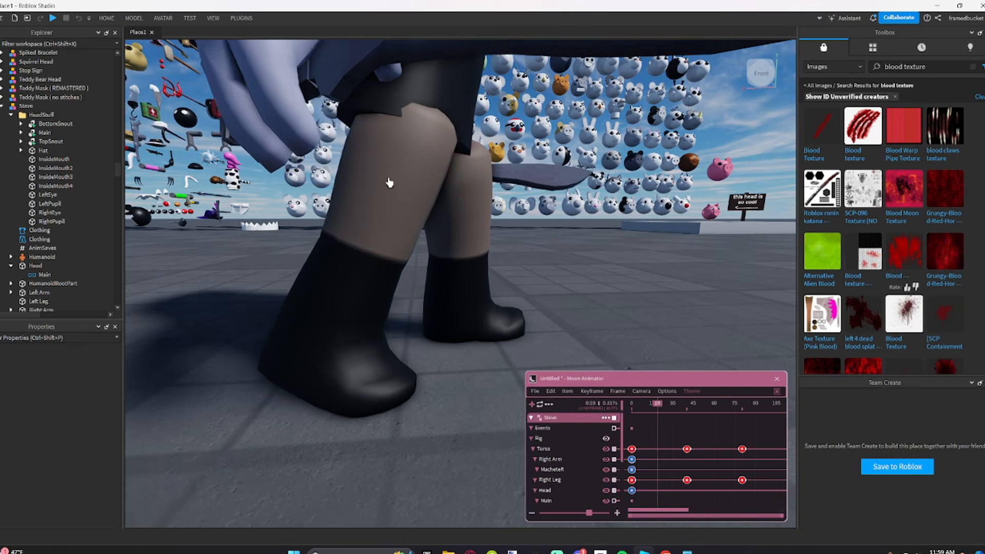
pyautogui.press('space')
pyautogui.moveTo(677, 410); pyautogui.dragTo(689, 448)
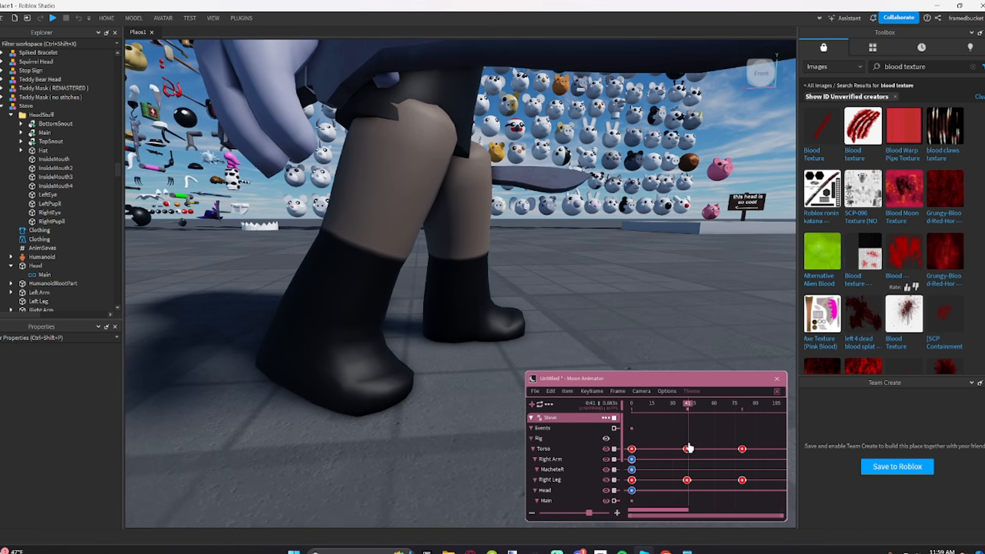
pyautogui.click(340, 247)
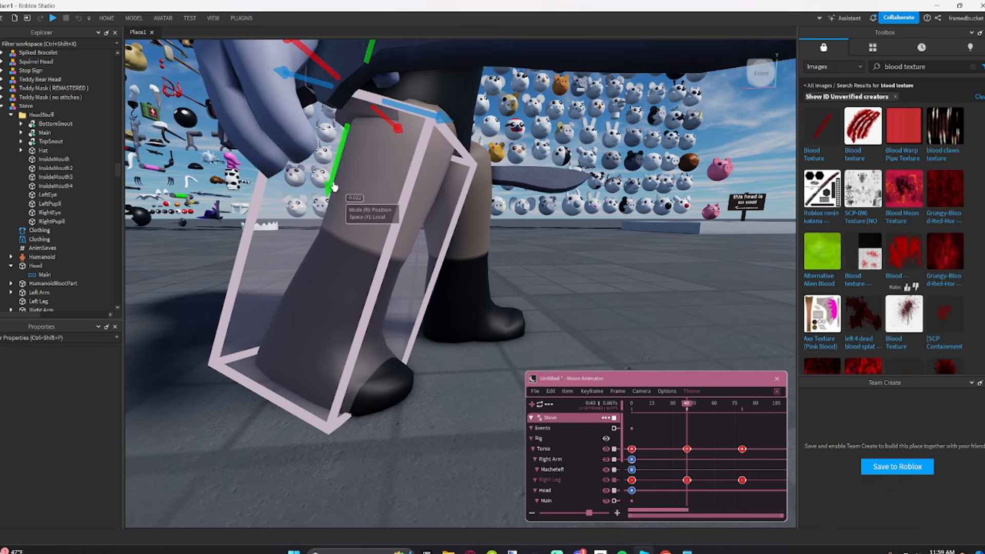
pyautogui.moveTo(480, 137); pyautogui.dragTo(478, 132)
pyautogui.press('space')
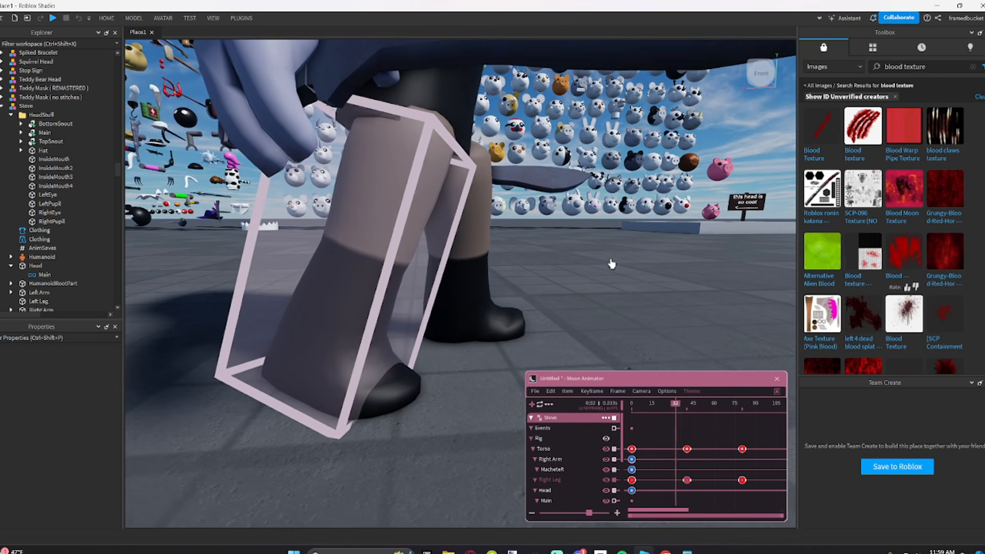
# Step: Review the idle loop on the whole character from the front, scrubbing through the first half of the timeline
pyautogui.click(631, 281)
pyautogui.press('d')
pyautogui.press('s')
pyautogui.moveTo(632, 282); pyautogui.dragTo(632, 281, button='right')
pyautogui.press('a')
pyautogui.press('s')
pyautogui.press('w')
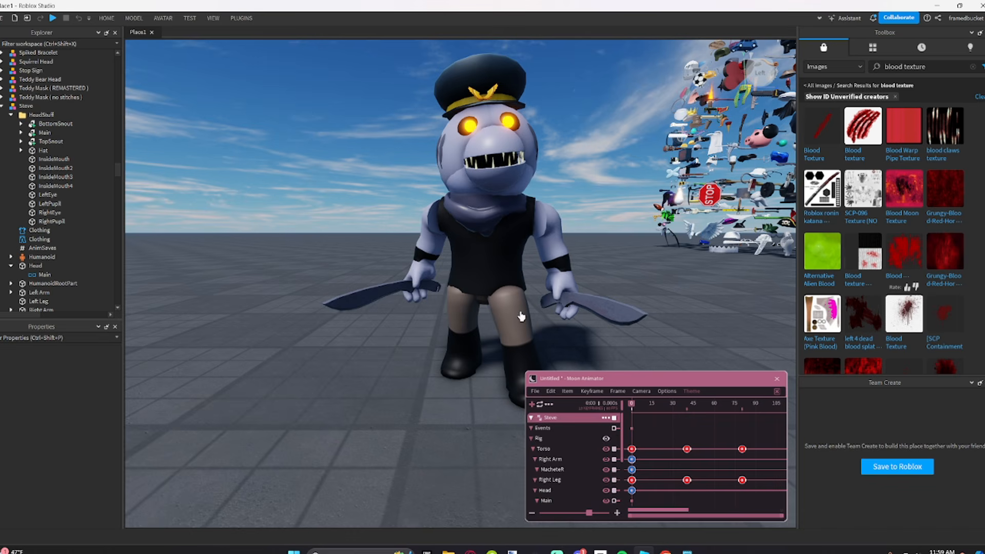
pyautogui.moveTo(556, 241); pyautogui.dragTo(556, 241, button='right')
pyautogui.press('w')
pyautogui.press('s')
pyautogui.press('d')
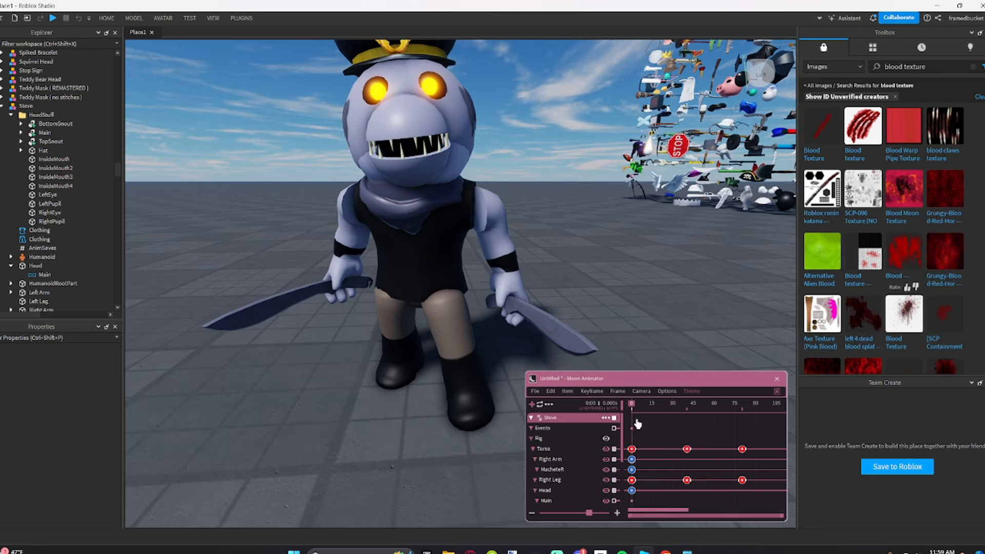
pyautogui.moveTo(636, 420)
pyautogui.mouseDown()
pyautogui.moveTo(652, 416)
pyautogui.moveTo(632, 424)
pyautogui.mouseUp()
pyautogui.moveTo(646, 409); pyautogui.dragTo(694, 438)
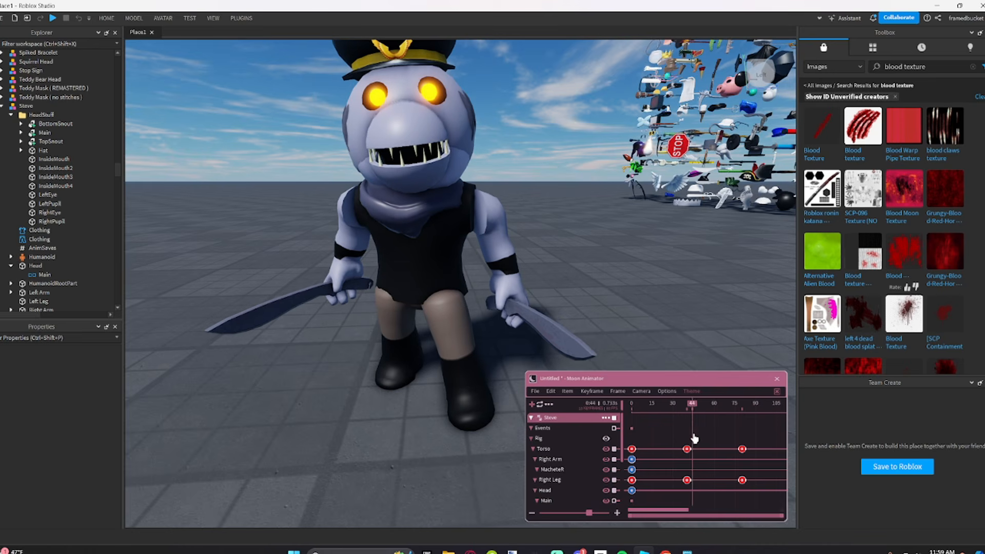
# Step: Keyframe the Right Arm at frame 50 with a slight rotation and a small downward shift
pyautogui.press('w')
pyautogui.press('a')
pyautogui.moveTo(586, 310); pyautogui.dragTo(576, 276, button='right')
pyautogui.click(391, 292)
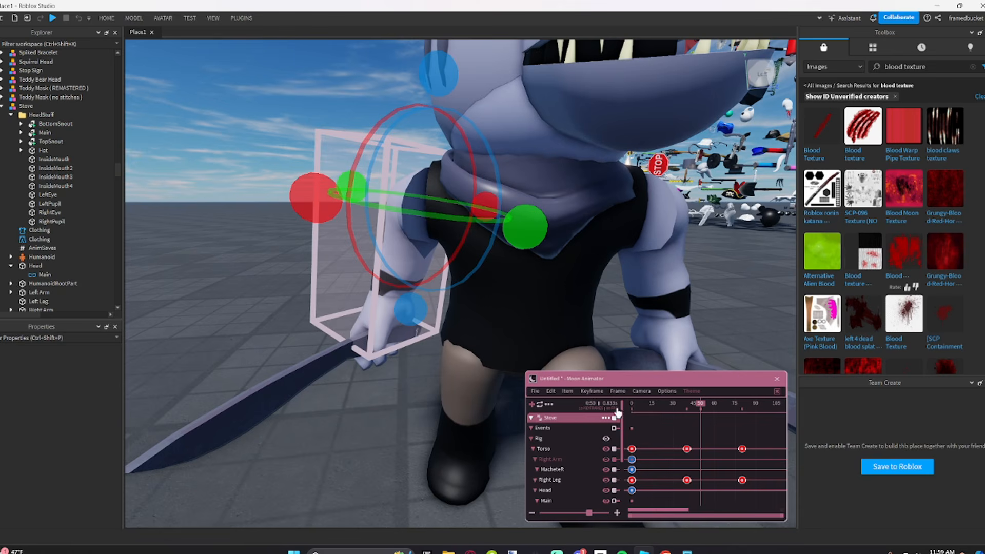
pyautogui.moveTo(484, 209); pyautogui.dragTo(484, 216)
pyautogui.press('r')
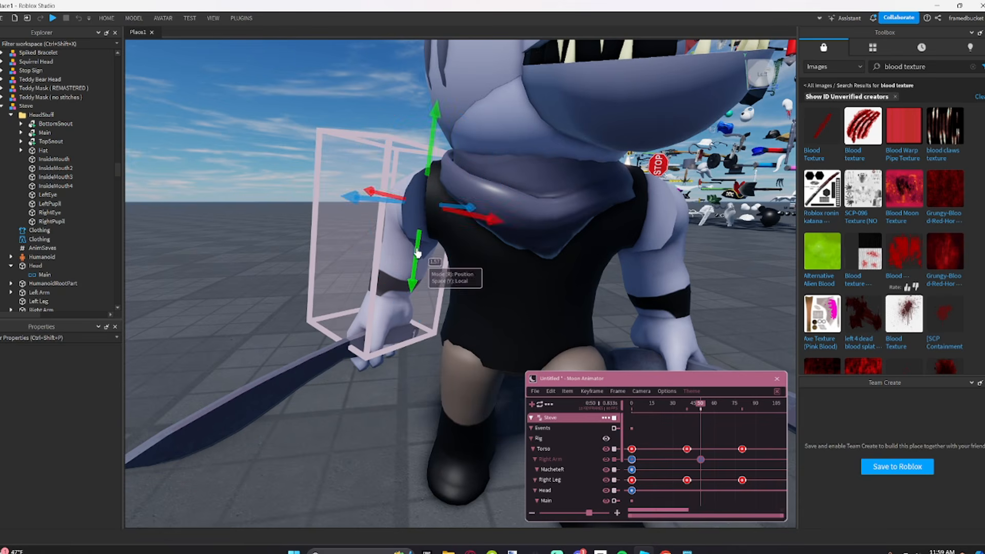
pyautogui.moveTo(417, 253); pyautogui.dragTo(413, 272)
pyautogui.press('r')
# Step: Refine the Right Arm's rotation slightly at frame 50, checking the pose from several angles
pyautogui.moveTo(429, 284); pyautogui.dragTo(462, 327, button='right')
pyautogui.press('e')
pyautogui.moveTo(488, 329); pyautogui.dragTo(491, 328)
pyautogui.press('q')
pyautogui.moveTo(491, 327); pyautogui.dragTo(466, 291, button='right')
pyautogui.press('e')
pyautogui.click(454, 350)
pyautogui.press('s')
pyautogui.press('w')
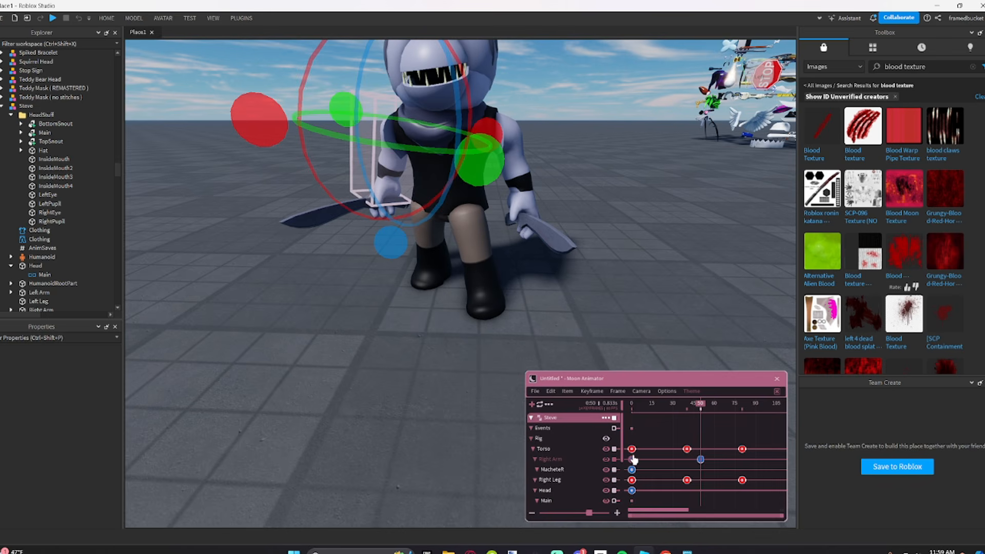
# Step: Apply Sine InOut easing to the Right Arm's frame 0 keyframe and preview the arm's motion
pyautogui.doubleClick(633, 459)
pyautogui.click(679, 344)
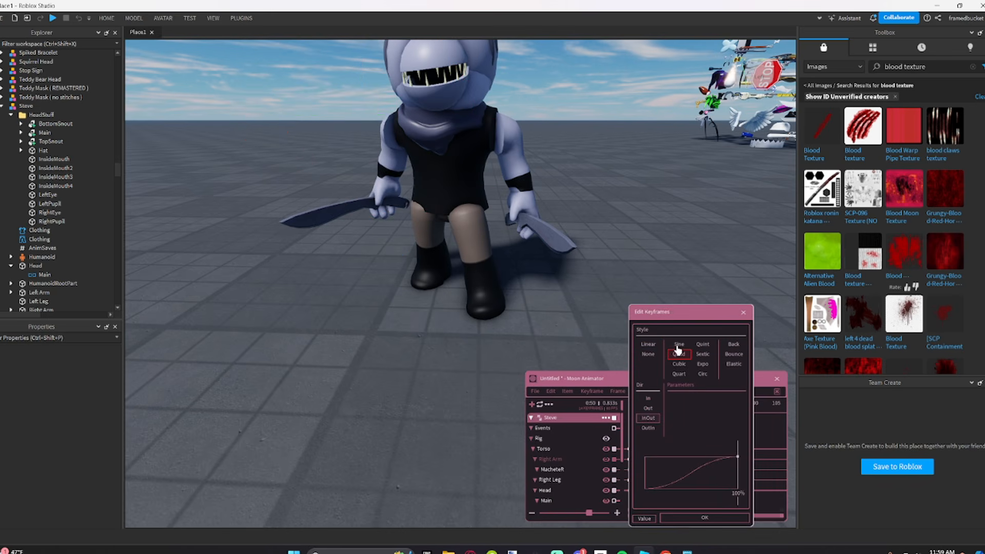
pyautogui.click(682, 519)
pyautogui.click(710, 486)
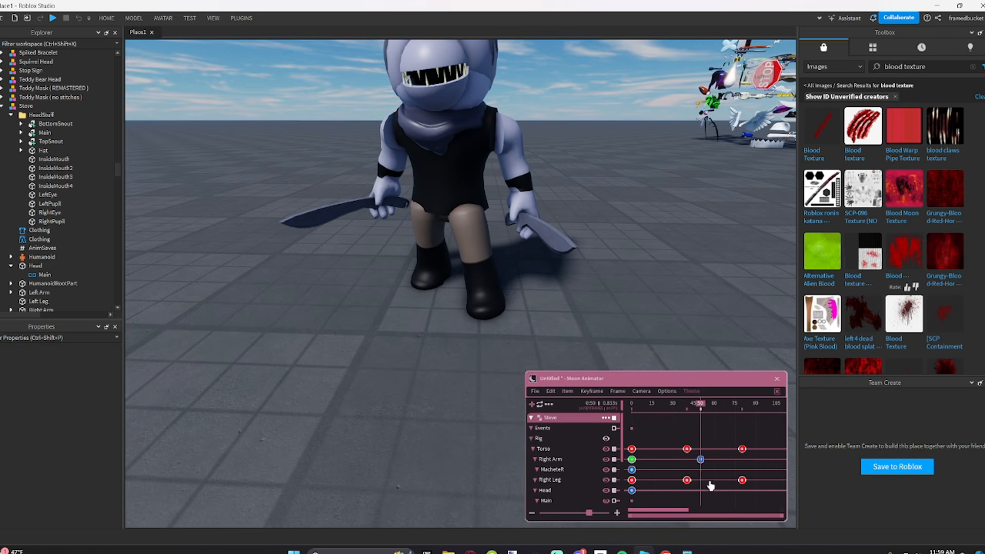
pyautogui.moveTo(646, 407); pyautogui.dragTo(618, 418)
pyautogui.press('space')
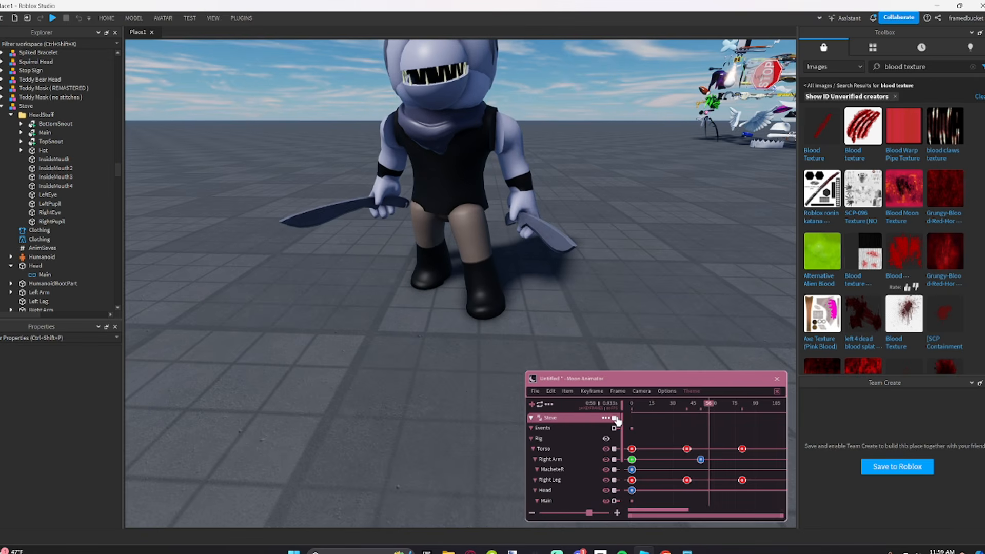
# Step: Copy the Right Arm's frame 0 keyframe to frame 80 to close its loop
pyautogui.click(633, 462)
pyautogui.click(740, 414)
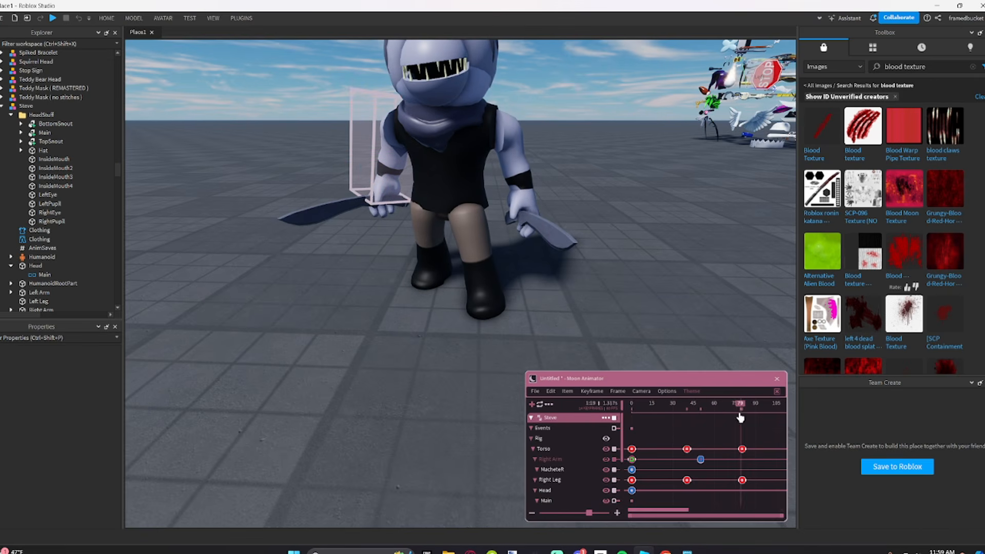
pyautogui.hotkey('ctrl', 'v')
pyautogui.click(736, 448)
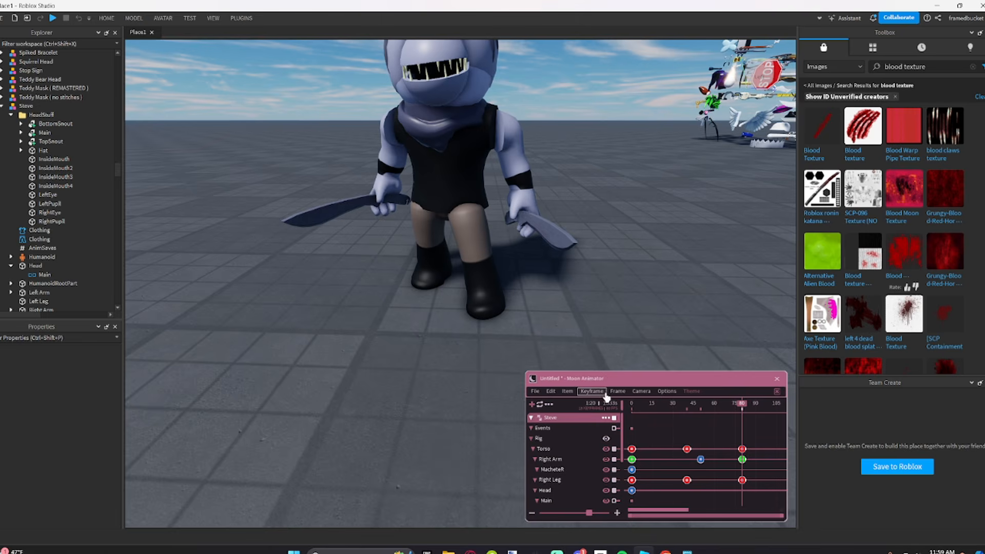
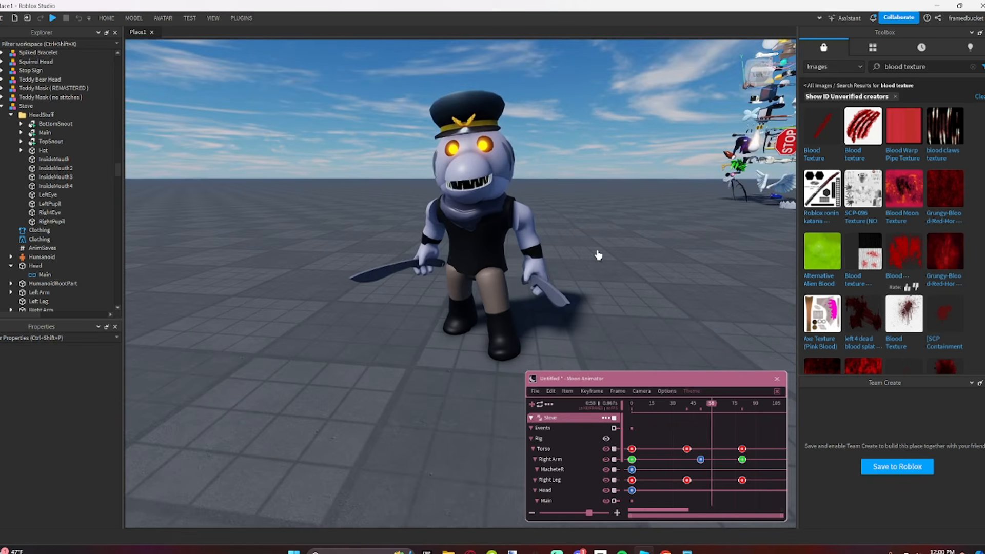
# Step: Keyframe the Left Arm at frame 52 with a small downward shift and a slight rotation
pyautogui.moveTo(709, 407); pyautogui.dragTo(704, 434)
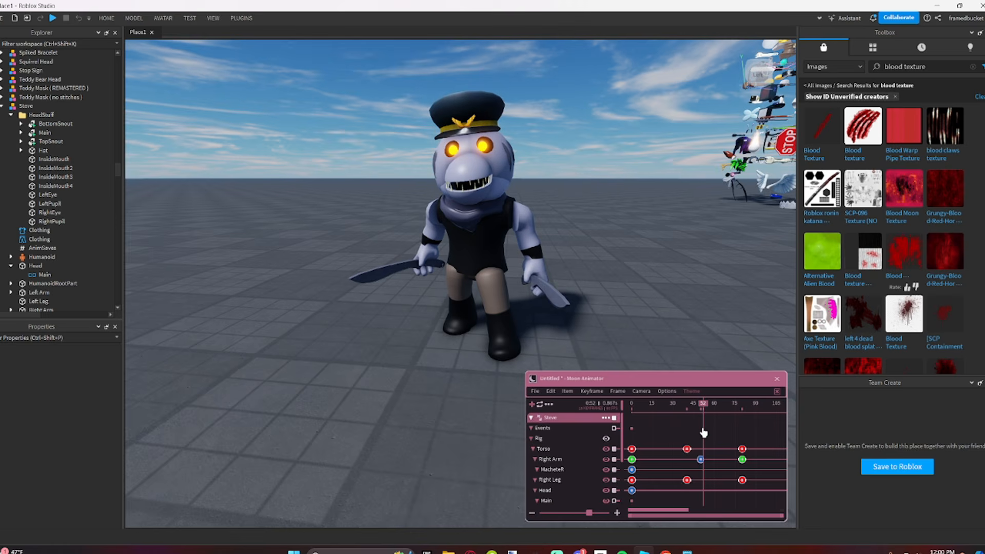
pyautogui.click(529, 251)
pyautogui.scroll(3, 531, 252)
pyautogui.press('r')
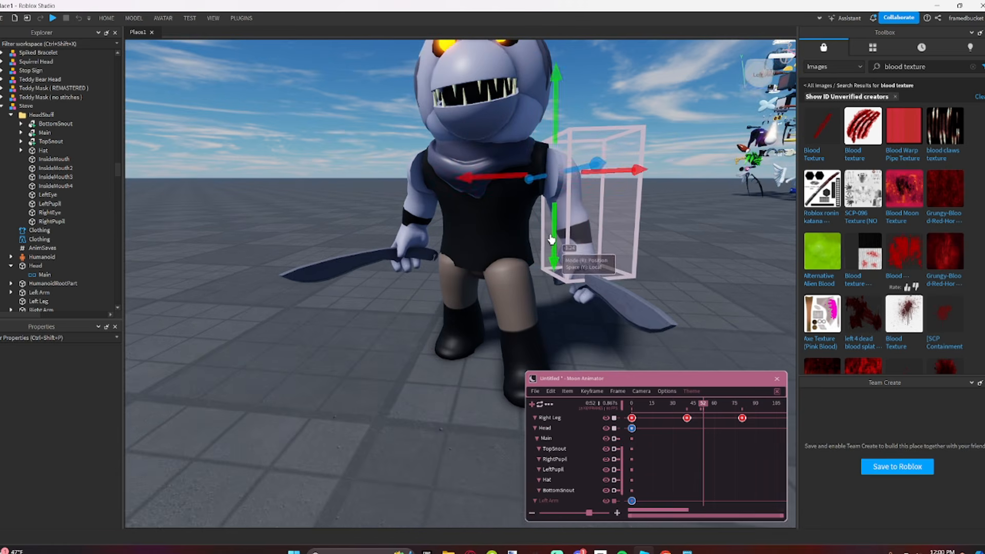
pyautogui.moveTo(552, 240); pyautogui.dragTo(553, 245)
pyautogui.press('r')
pyautogui.moveTo(554, 245); pyautogui.dragTo(562, 247, button='right')
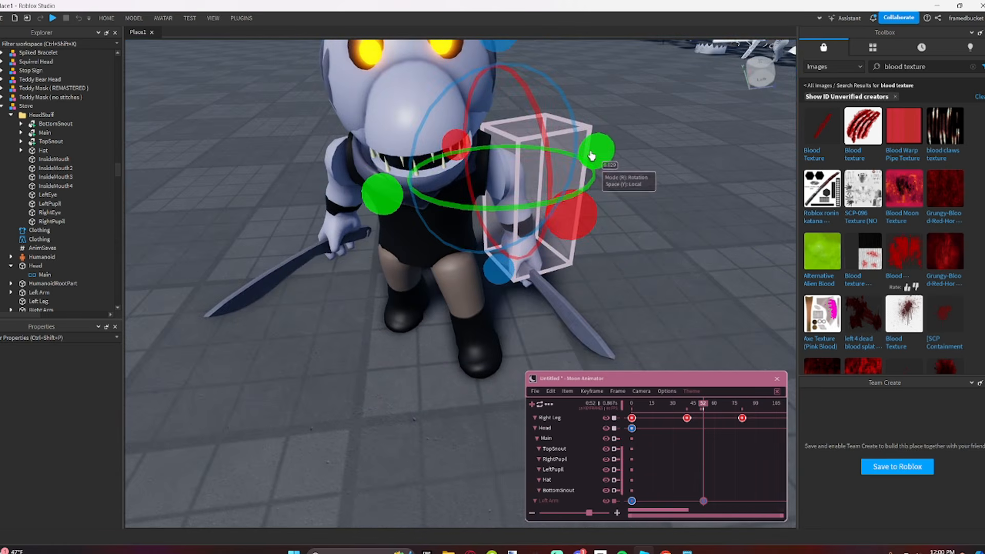
pyautogui.moveTo(592, 156); pyautogui.dragTo(594, 154)
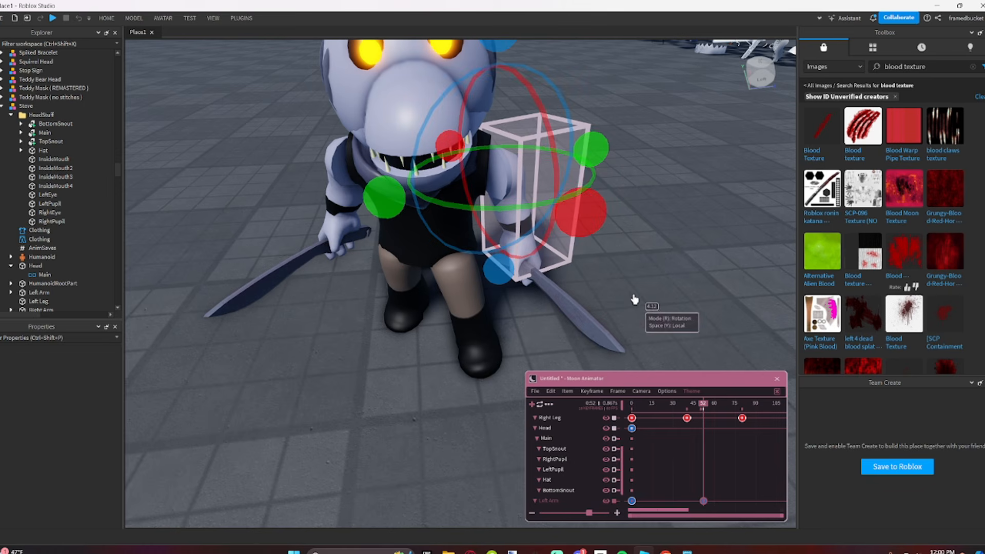
# Step: Copy the Left Arm's frame 0 keyframe to the end of the loop and readjust the arm's rotation at frame 52
pyautogui.click(631, 502)
pyautogui.moveTo(732, 409)
pyautogui.mouseDown()
pyautogui.moveTo(745, 435)
pyautogui.moveTo(733, 437)
pyautogui.mouseUp()
pyautogui.click(704, 421)
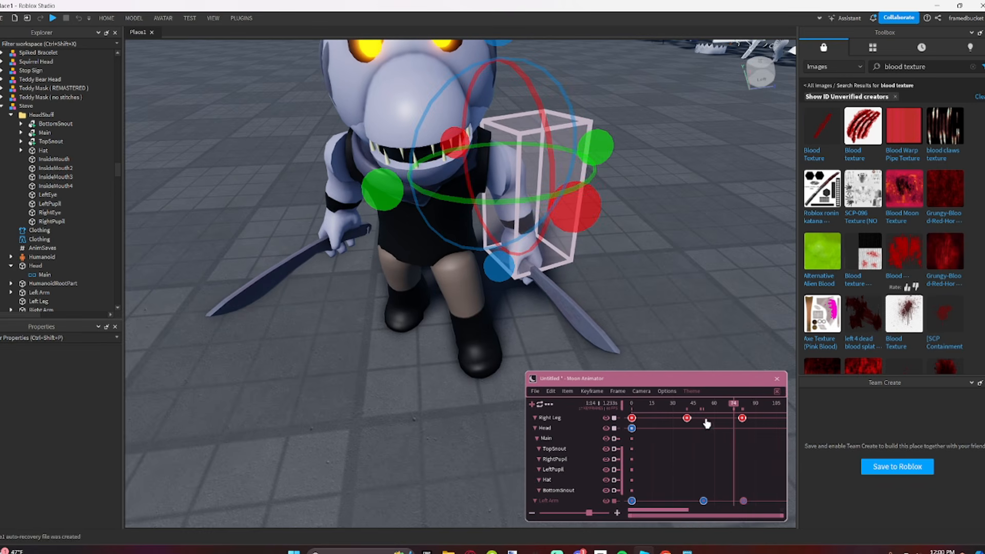
pyautogui.moveTo(597, 153); pyautogui.dragTo(623, 159)
# Step: Apply Sine easing to the Left Arm's frame 0 keyframe
pyautogui.click(632, 502)
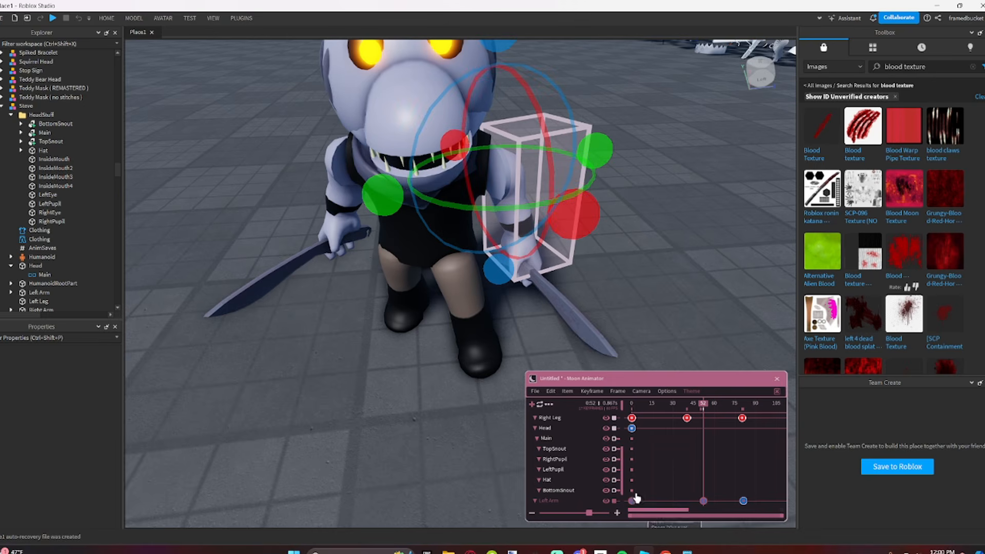
pyautogui.doubleClick(632, 501)
pyautogui.click(716, 346)
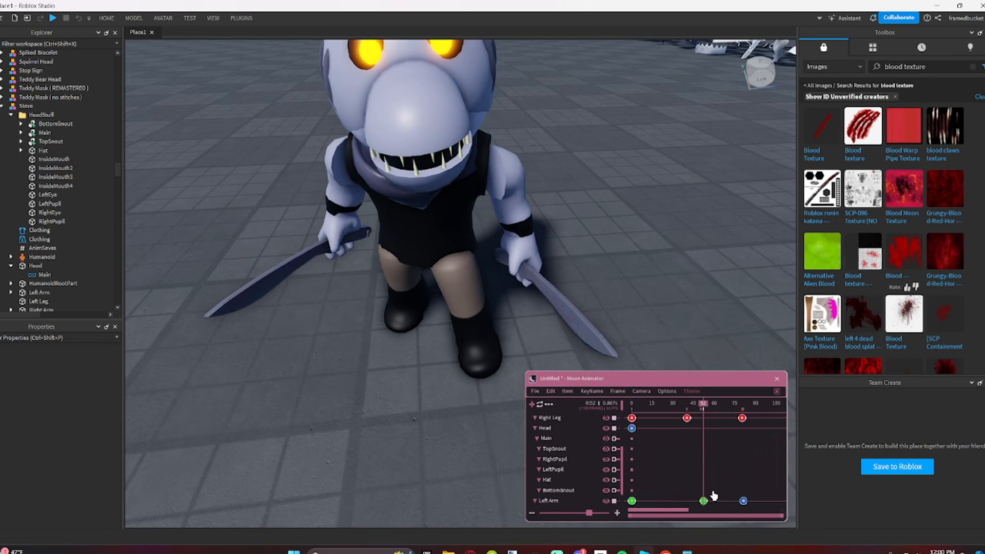
pyautogui.click(734, 518)
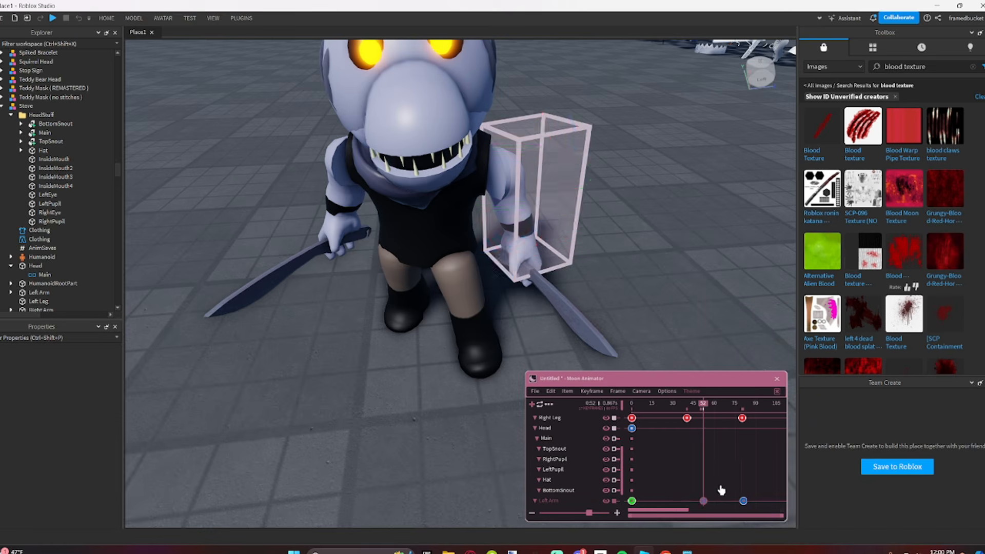
# Step: Replace the Left Arm's end keyframe with a copy of its frame 0 keyframe at frame 80, and preview the loop
pyautogui.click(627, 502)
pyautogui.click(741, 418)
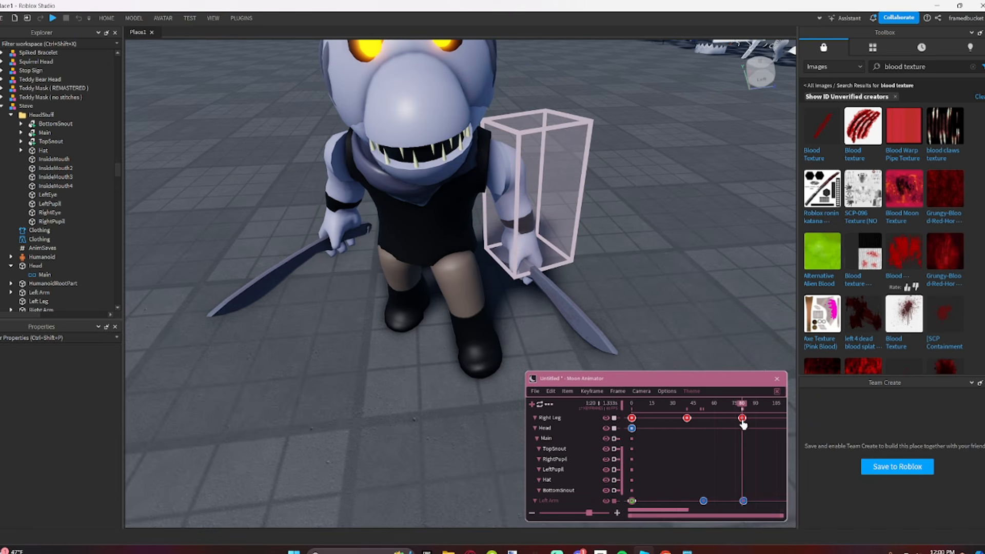
pyautogui.click(742, 500)
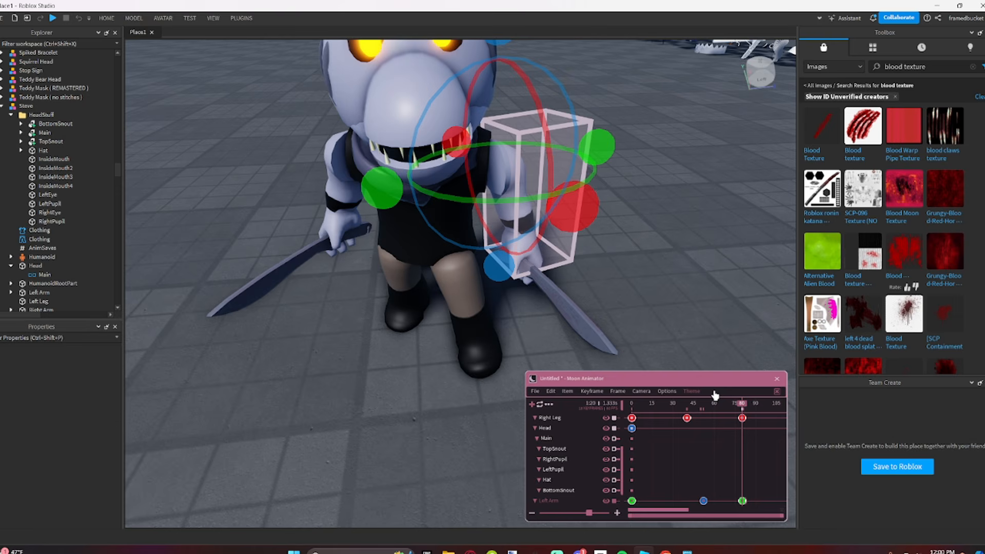
pyautogui.press('space')
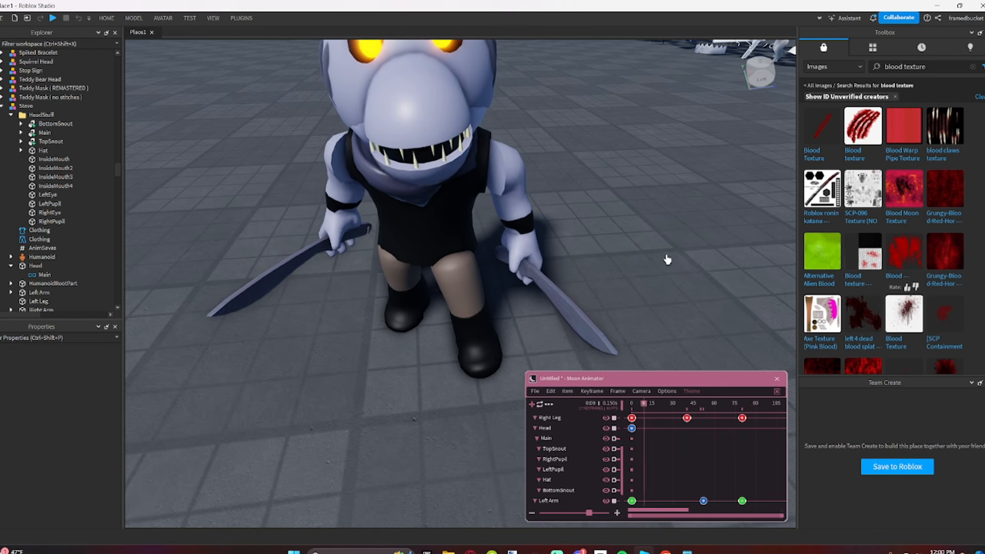
pyautogui.scroll(-5, 659, 243)
pyautogui.moveTo(658, 243); pyautogui.dragTo(659, 242, button='right')
pyautogui.scroll(2, 658, 242)
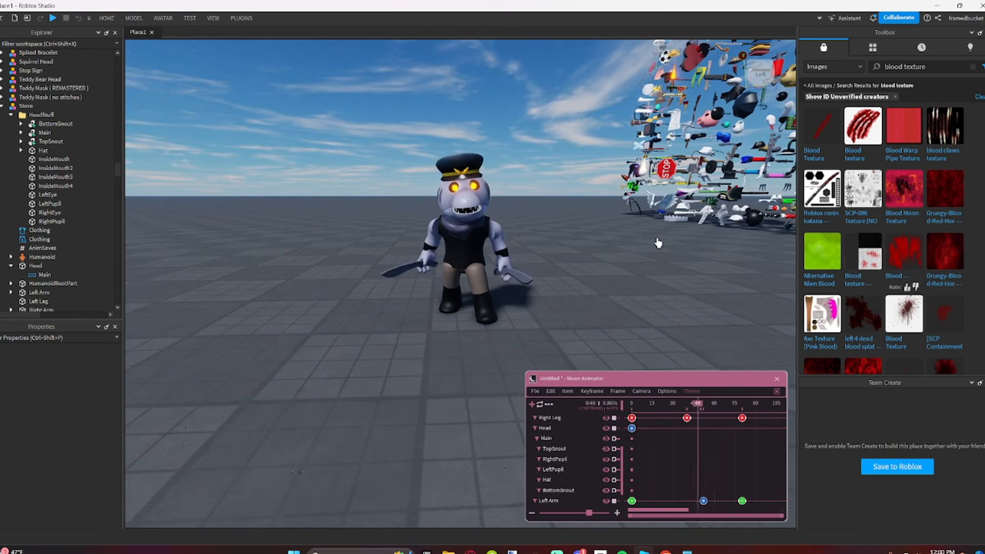
# Step: Keyframe the Head at frame 19 with a slight rotation
pyautogui.scroll(5, 531, 185)
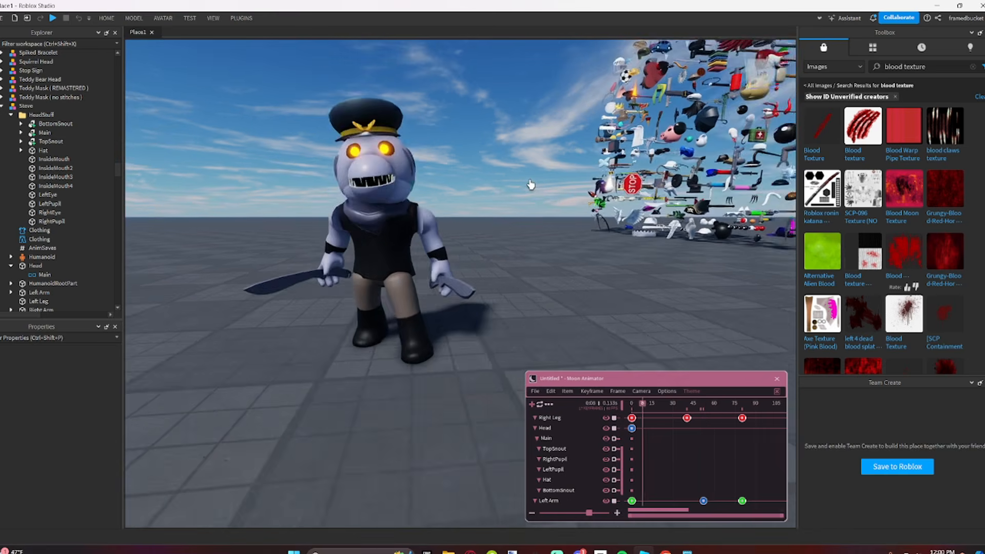
pyautogui.moveTo(648, 407); pyautogui.dragTo(657, 447)
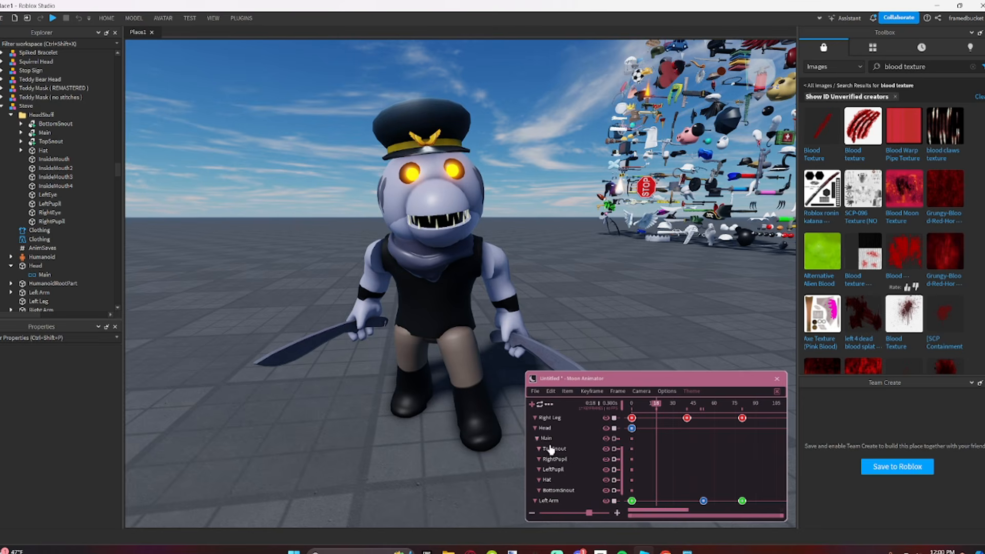
pyautogui.click(547, 438)
pyautogui.press('f')
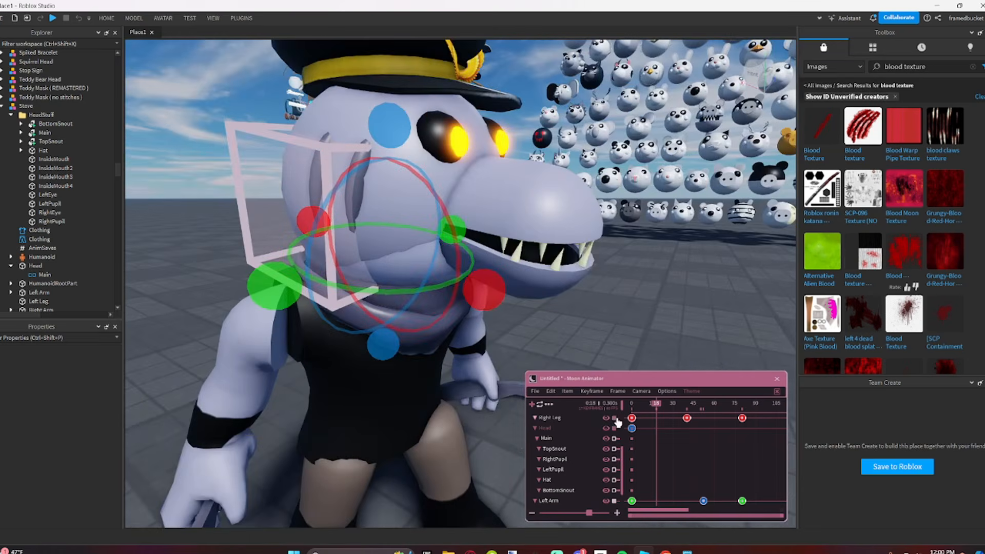
pyautogui.moveTo(643, 406); pyautogui.dragTo(659, 420)
pyautogui.moveTo(482, 289); pyautogui.dragTo(484, 290)
pyautogui.moveTo(484, 291); pyautogui.dragTo(464, 292, button='right')
pyautogui.moveTo(433, 357); pyautogui.dragTo(431, 362)
# Step: Keyframe the Head at frame 53 with a slight rotation
pyautogui.click(667, 425)
pyautogui.moveTo(671, 424); pyautogui.dragTo(704, 431)
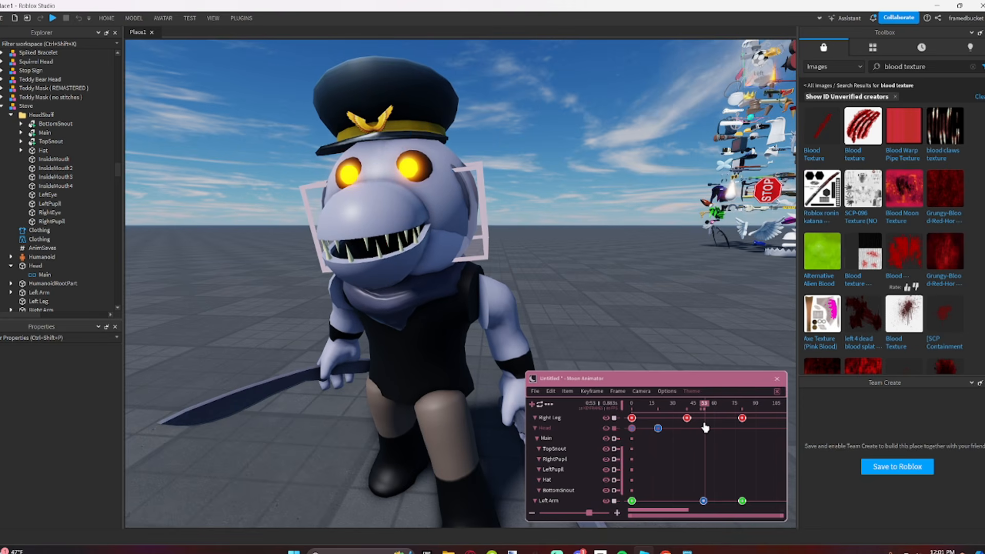
pyautogui.moveTo(430, 350); pyautogui.dragTo(433, 373)
pyautogui.moveTo(435, 372); pyautogui.dragTo(466, 356, button='right')
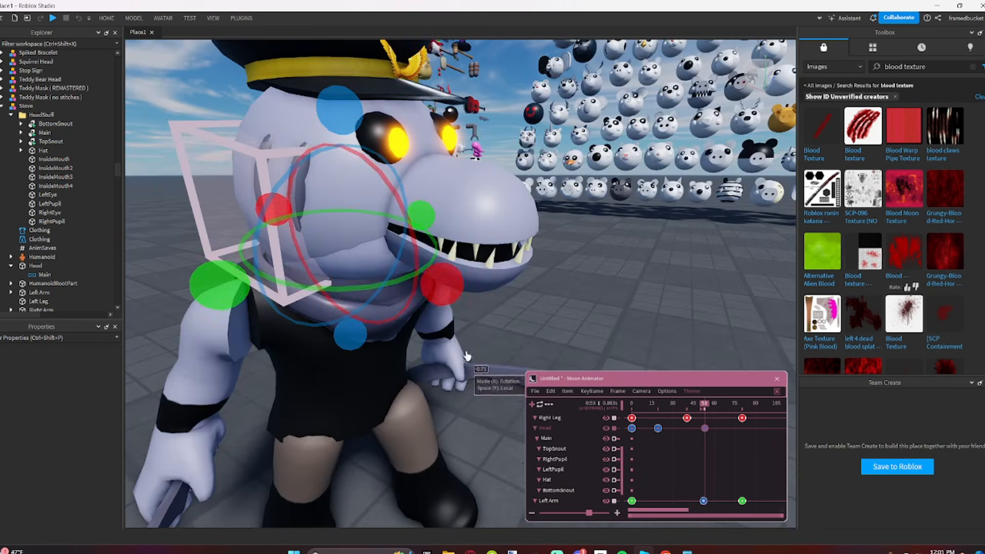
pyautogui.moveTo(448, 298); pyautogui.dragTo(451, 304)
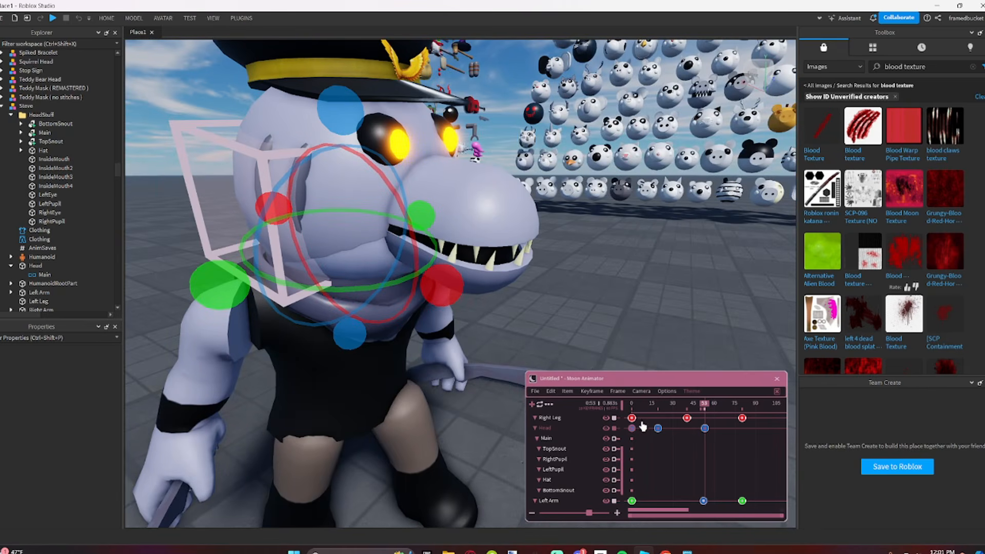
# Step: Copy the Head's frame 0 keyframe to frame 80 and preview the loop
pyautogui.click(746, 422)
pyautogui.hotkey('ctrl', 'v')
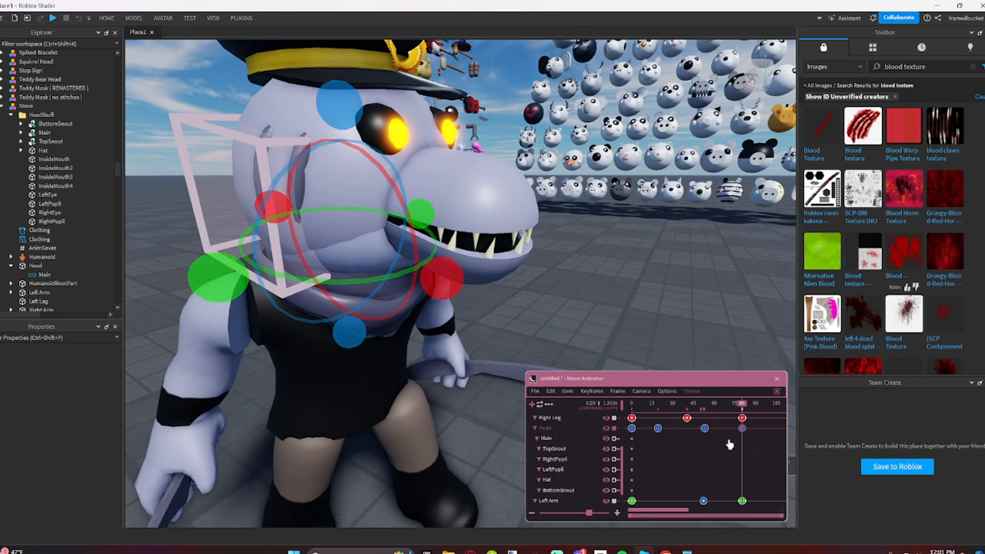
pyautogui.press('space')
pyautogui.click(655, 382)
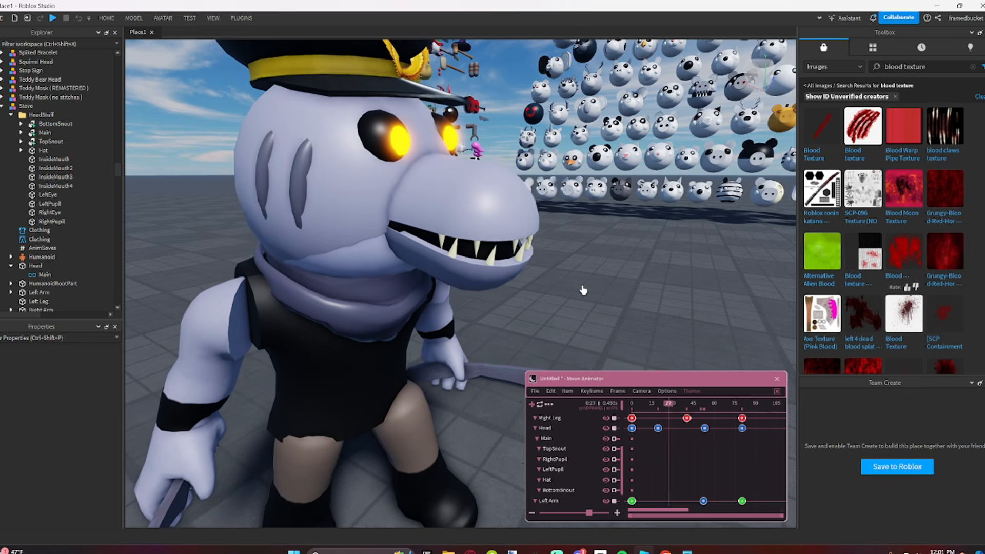
pyautogui.scroll(-6, 565, 280)
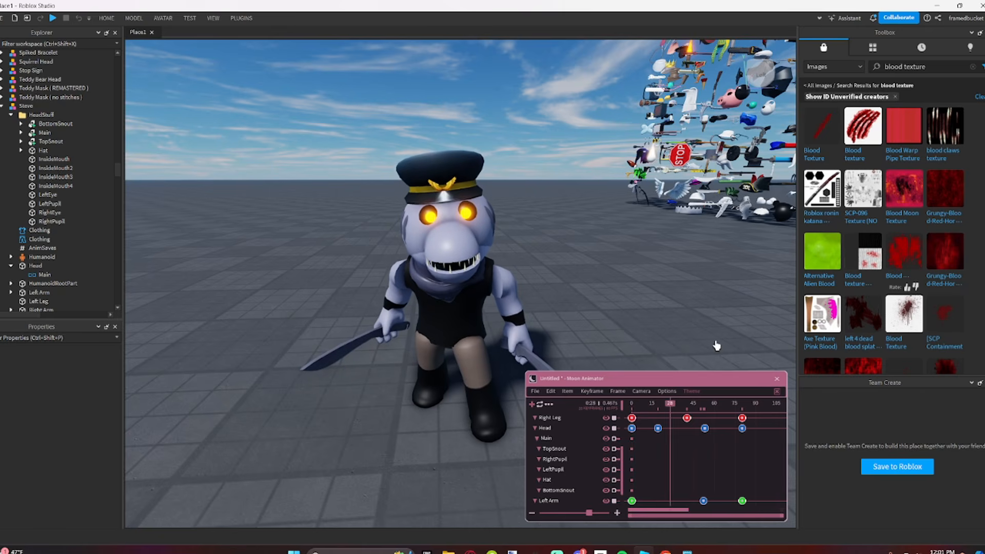
# Step: Keyframe the Hat at frame 21 with a slight tilt
pyautogui.moveTo(669, 411); pyautogui.dragTo(611, 429)
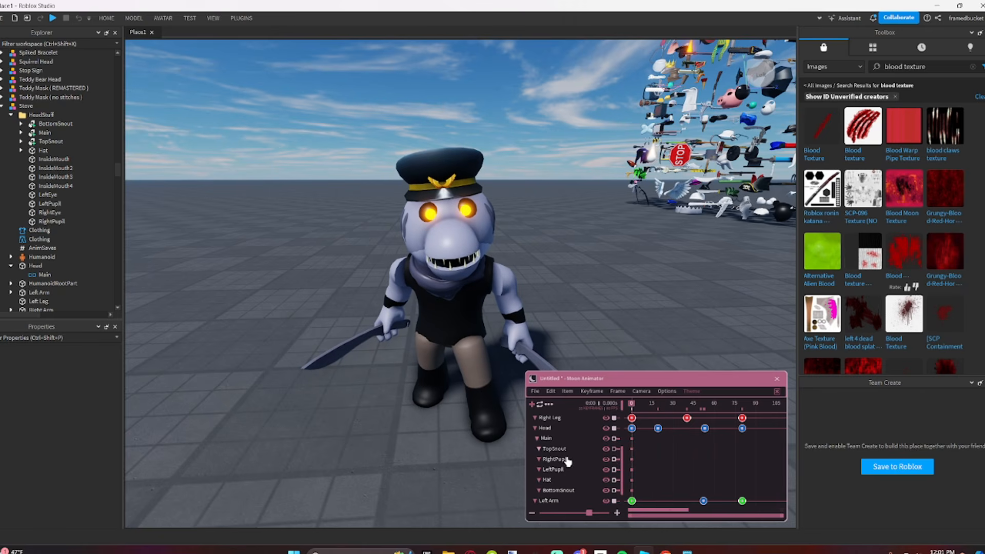
pyautogui.click(560, 482)
pyautogui.press('a')
pyautogui.moveTo(604, 288); pyautogui.dragTo(605, 288, button='right')
pyautogui.press('w')
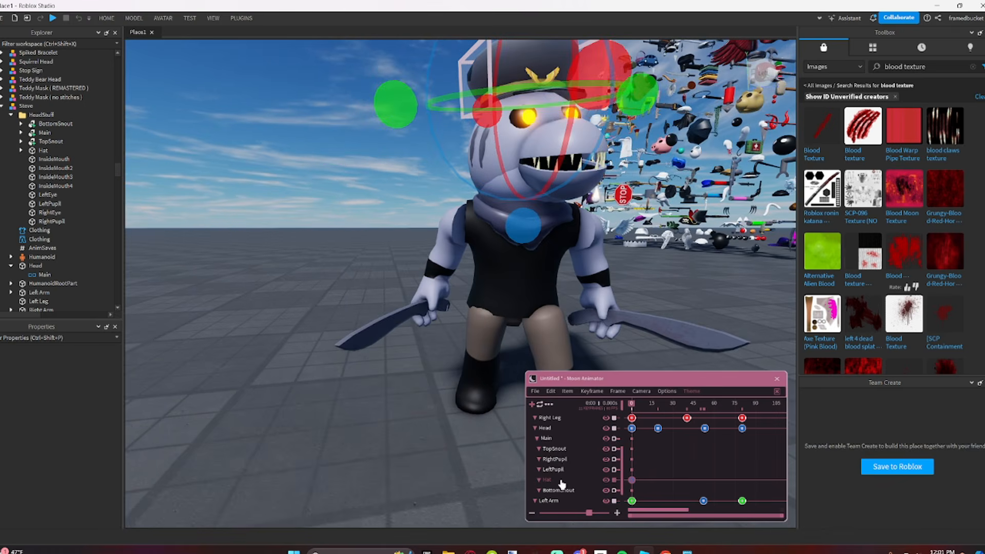
pyautogui.moveTo(646, 410); pyautogui.dragTo(661, 437)
pyautogui.moveTo(607, 277); pyautogui.dragTo(607, 278, button='right')
pyautogui.press('a')
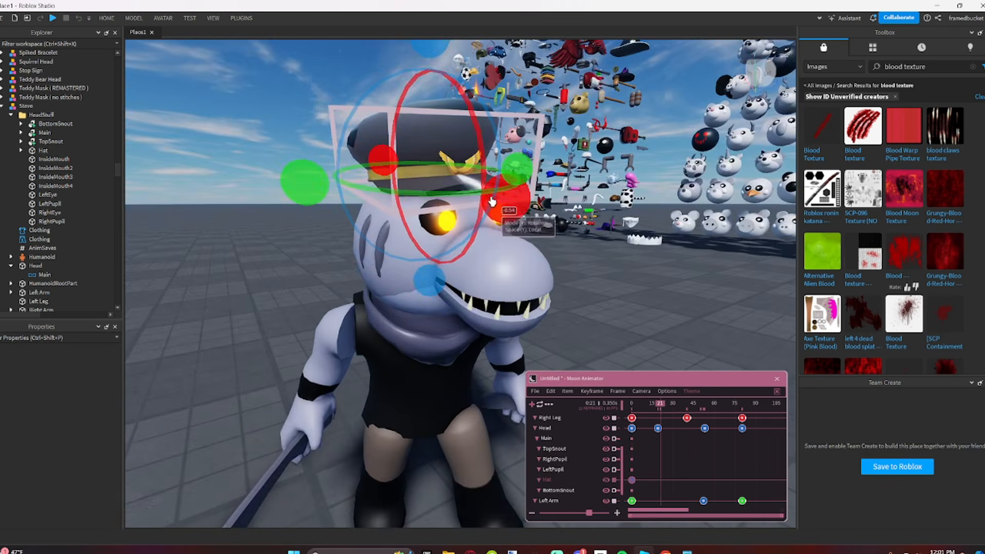
pyautogui.moveTo(494, 201); pyautogui.dragTo(503, 216)
# Step: Keyframe the Hat at frame 57 and copy its frame 0 keyframe to frame 80
pyautogui.click(710, 404)
pyautogui.click(631, 480)
pyautogui.hotkey('ctrl', 'c')
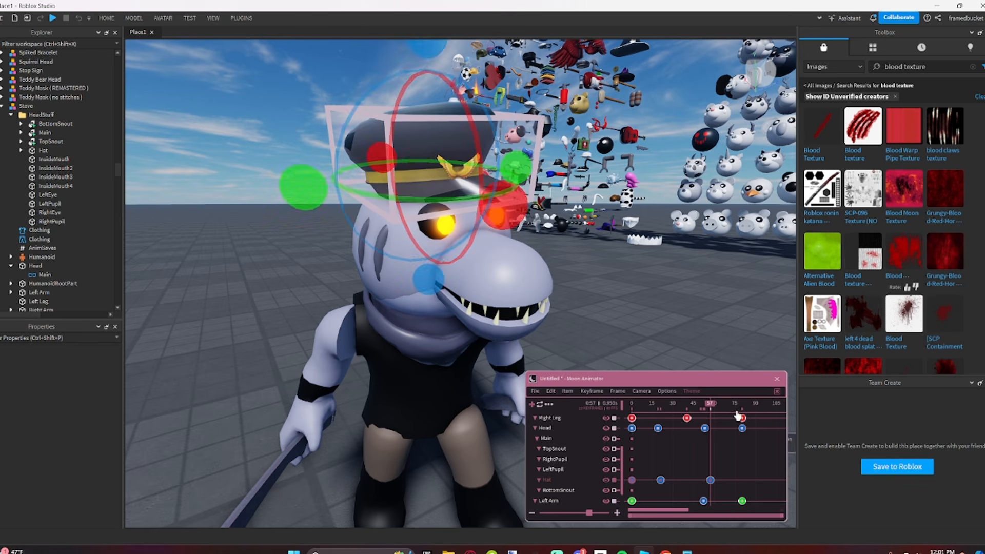
pyautogui.click(742, 405)
pyautogui.hotkey('ctrl', 'v')
# Step: Preview the loop and examine the keyframe layout across the rig's tracks
pyautogui.press('space')
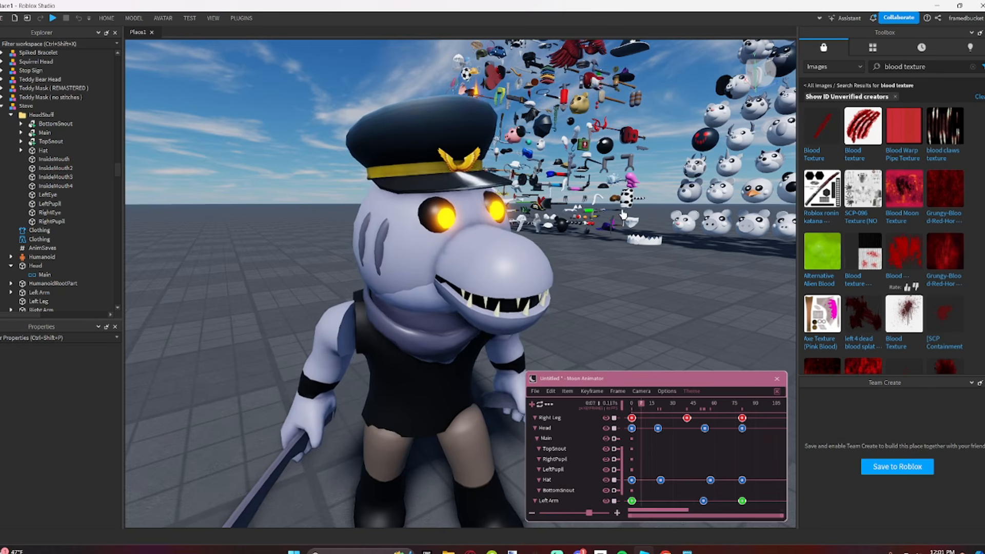
pyautogui.press('d')
pyautogui.moveTo(624, 215); pyautogui.dragTo(624, 183, button='right')
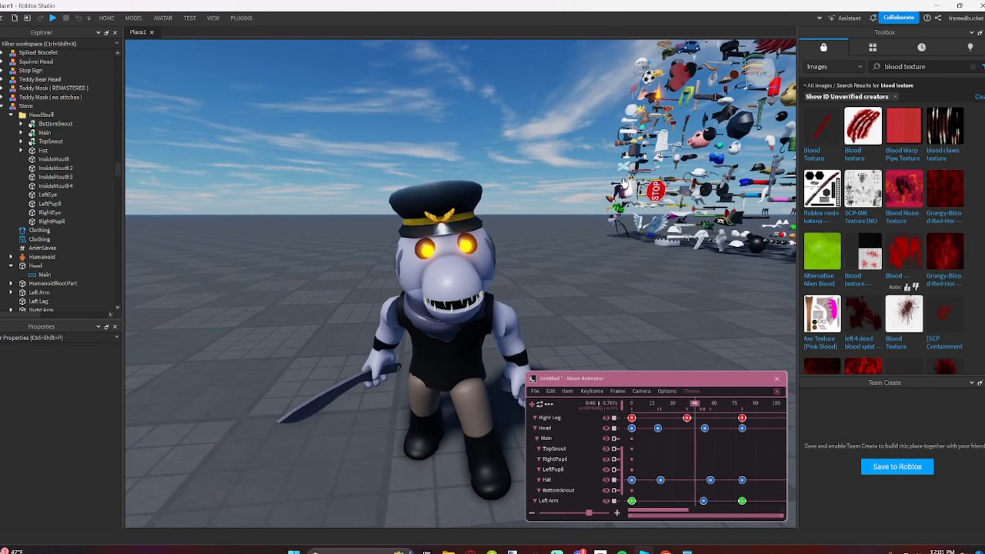
pyautogui.scroll(-2, 685, 449)
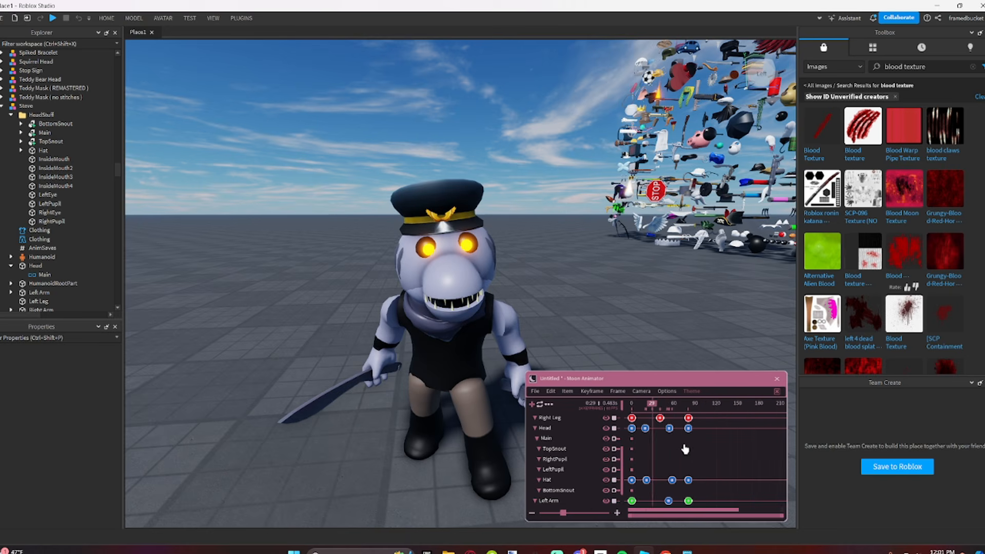
pyautogui.scroll(-1, 685, 449)
pyautogui.scroll(3, 624, 454)
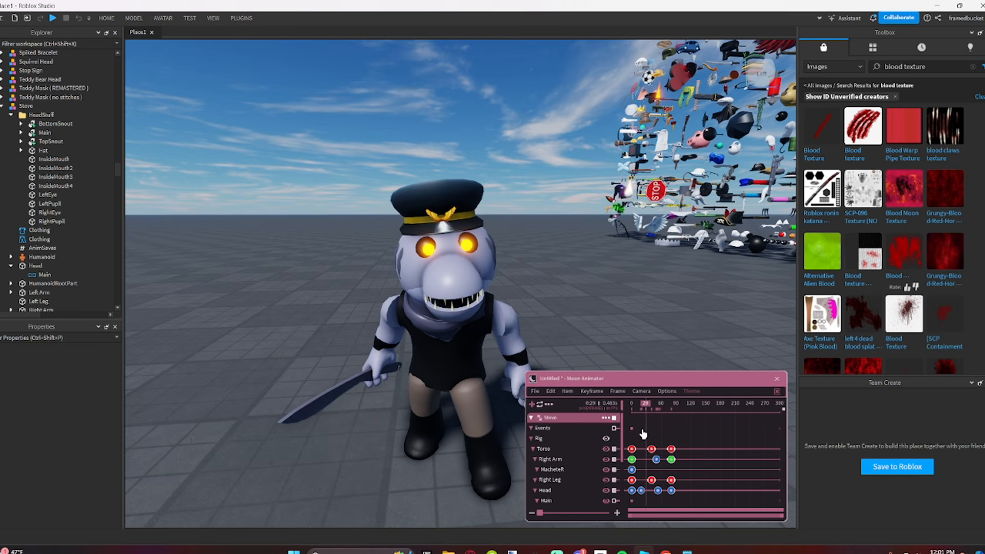
pyautogui.scroll(-3, 638, 448)
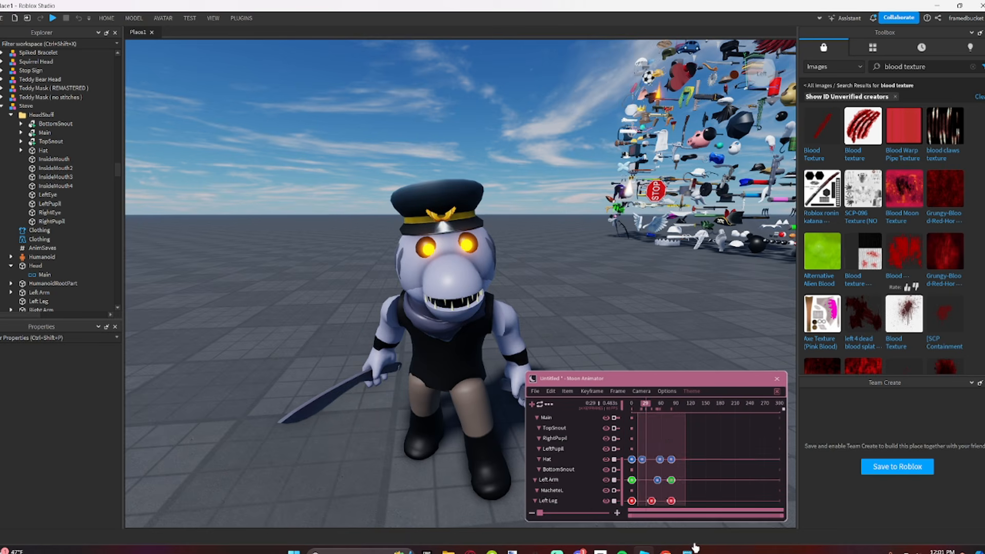
pyautogui.click(670, 481)
pyautogui.click(638, 409)
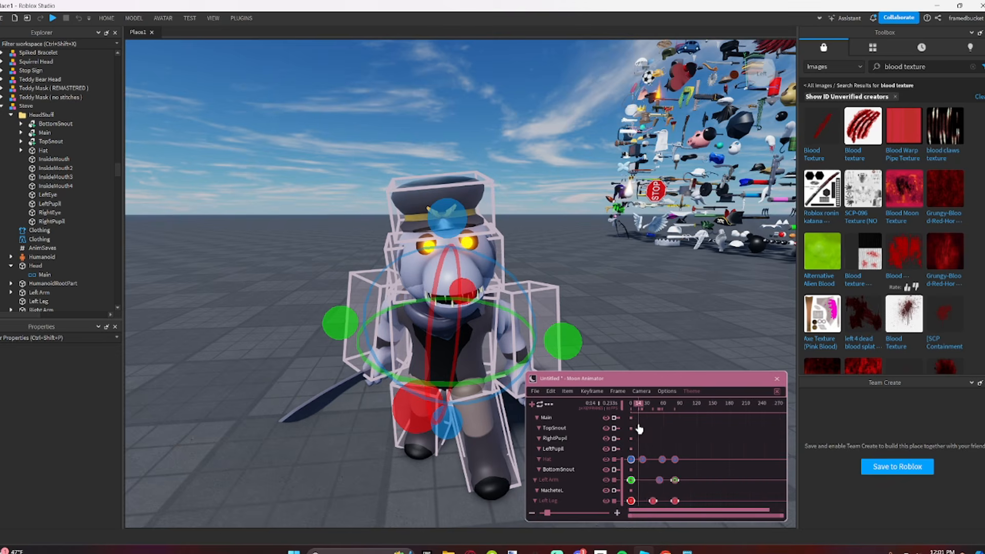
pyautogui.scroll(4, 641, 414)
pyautogui.click(646, 417)
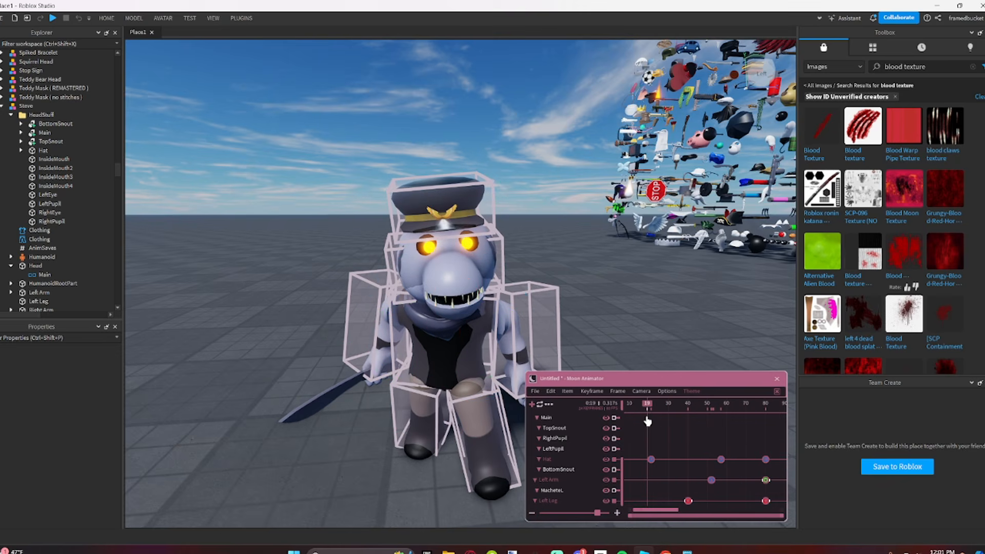
pyautogui.scroll(-4, 639, 437)
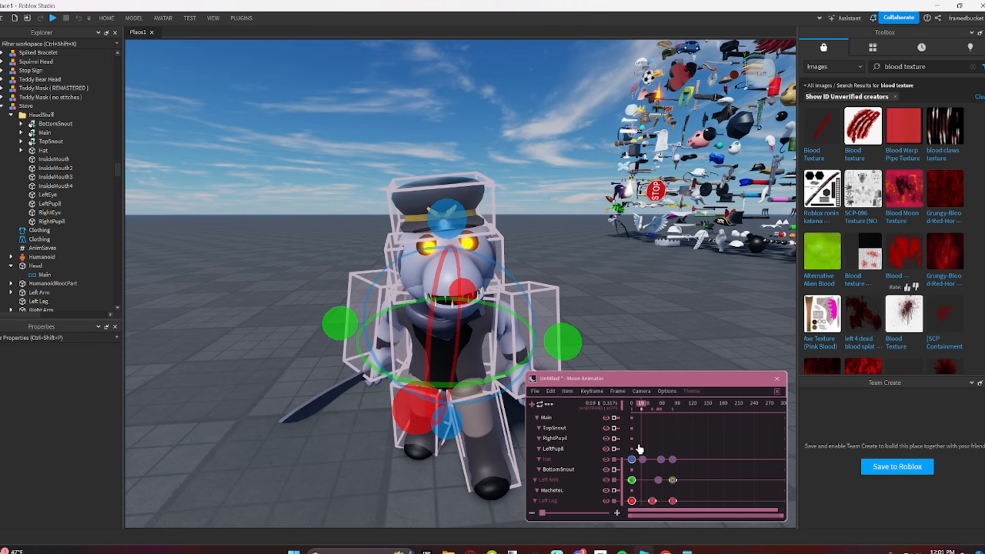
pyautogui.click(653, 436)
pyautogui.scroll(3, 662, 449)
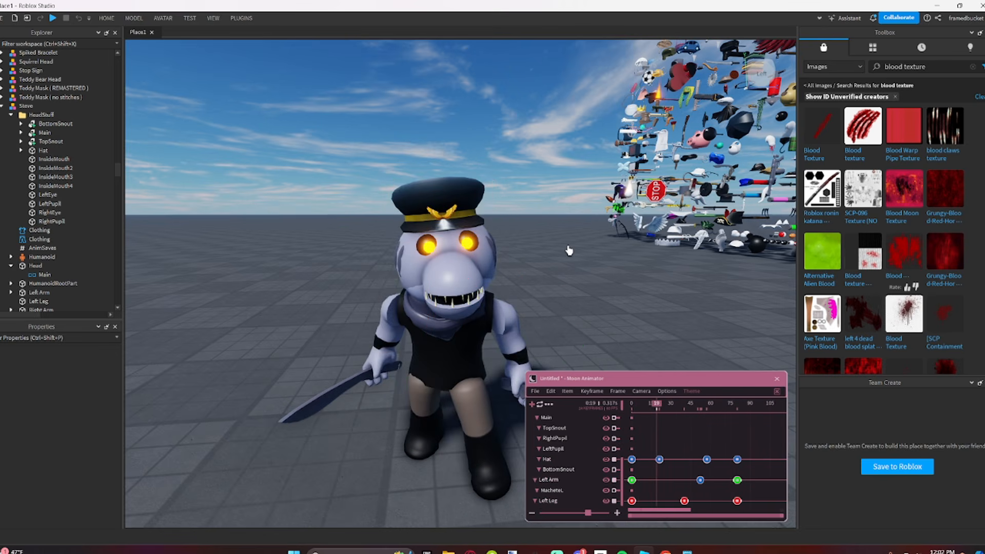
pyautogui.scroll(-3, 739, 446)
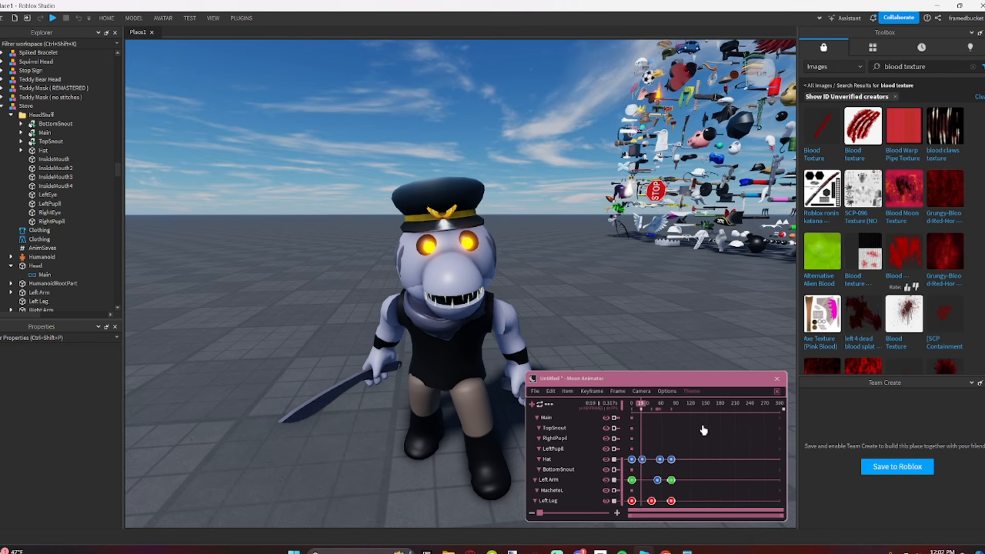
# Step: Inspect the posed character from several viewing angles
pyautogui.press('d')
pyautogui.moveTo(621, 281); pyautogui.dragTo(603, 274, button='right')
pyautogui.press('q')
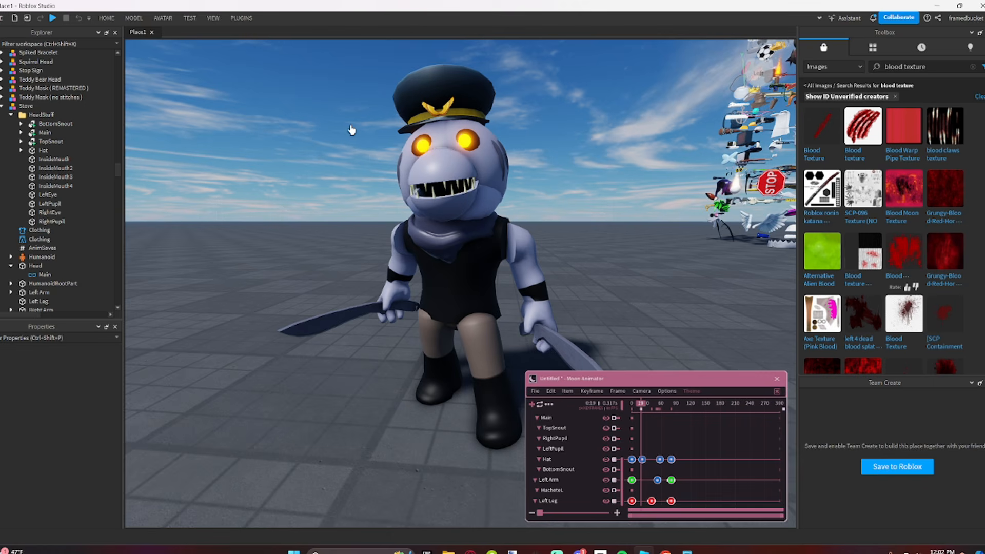
pyautogui.press('a')
pyautogui.moveTo(440, 267)
pyautogui.mouseDown(button='right')
pyautogui.moveTo(451, 253)
pyautogui.moveTo(460, 272)
pyautogui.mouseUp(button='right')
pyautogui.press('e')
pyautogui.moveTo(418, 394); pyautogui.dragTo(420, 392, button='right')
pyautogui.press('w')
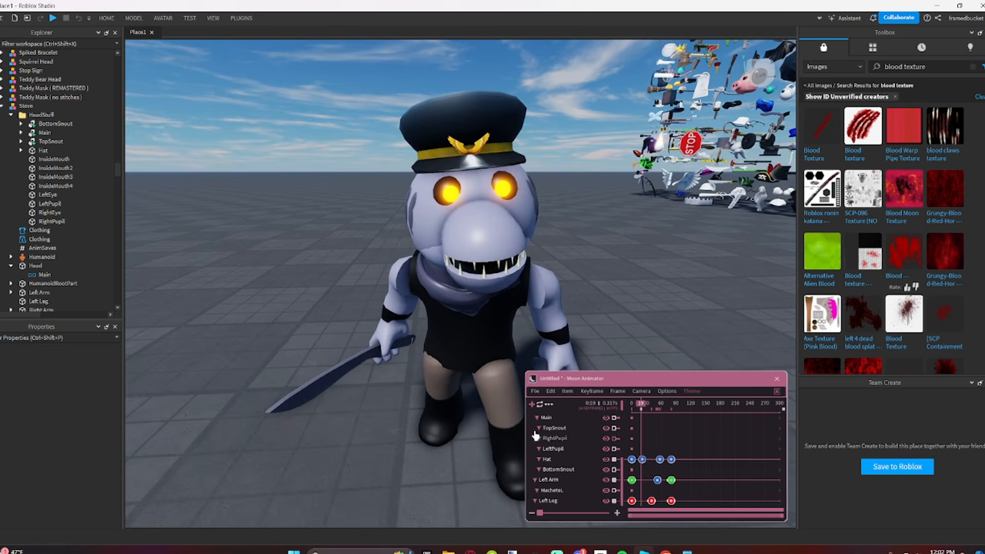
# Step: Save the animation under the name idle and close it
pyautogui.click(535, 392)
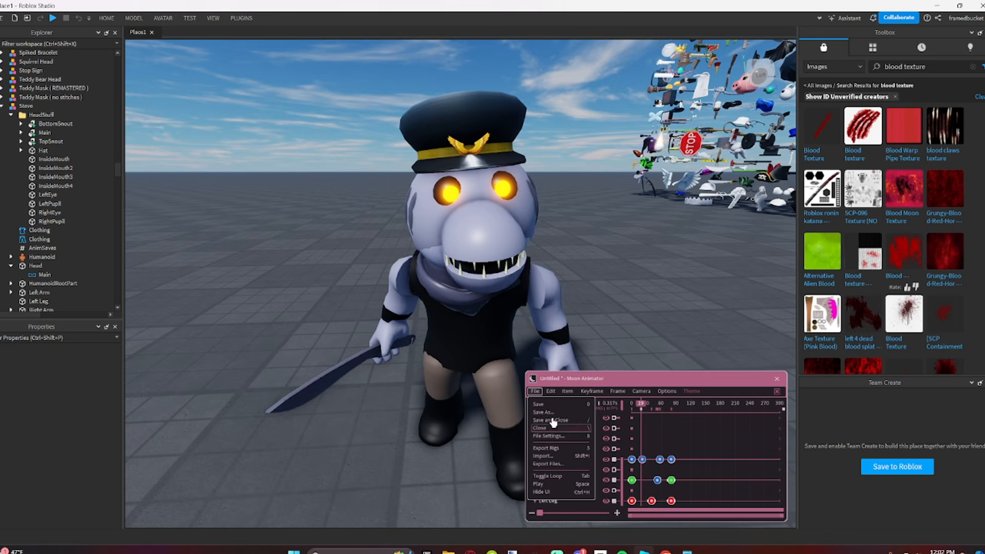
pyautogui.click(533, 393)
pyautogui.click(533, 393)
pyautogui.click(538, 420)
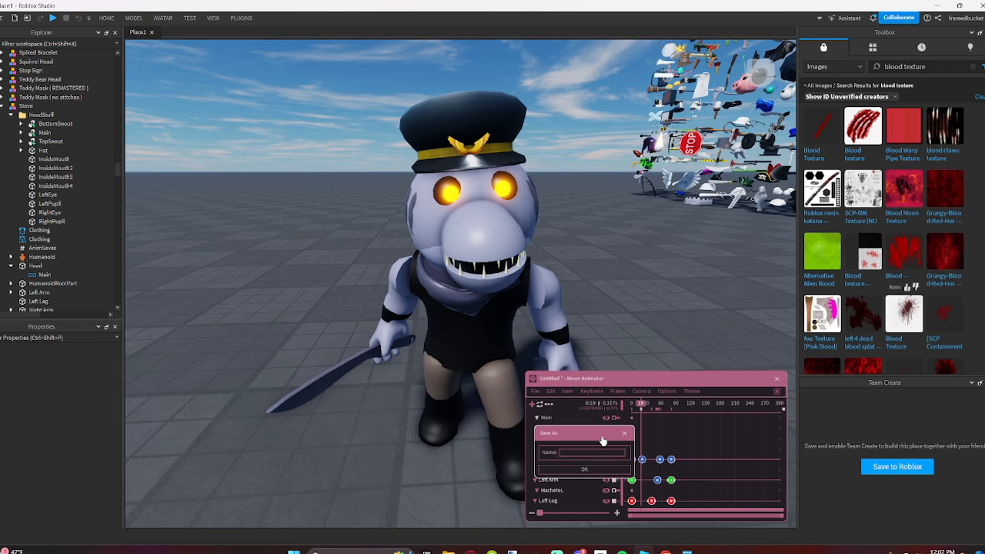
pyautogui.press('Return')
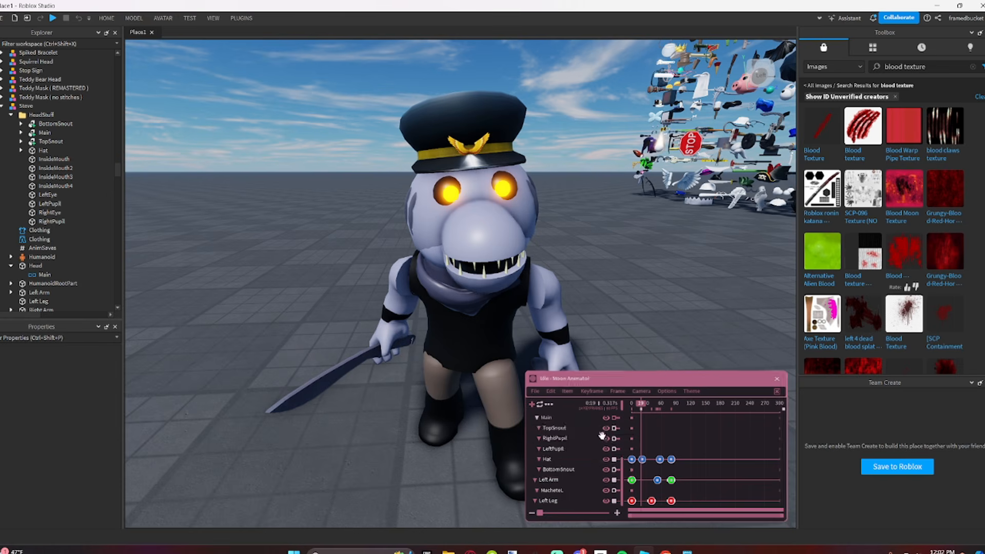
# Step: Reopen the saved idle animation from Steve's rig animations
pyautogui.click(721, 425)
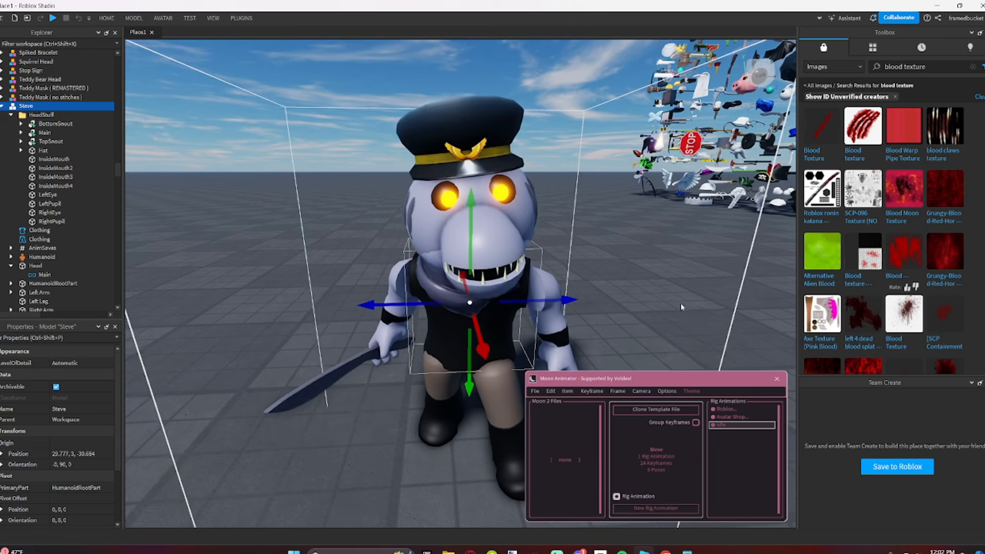
pyautogui.scroll(-5, 681, 302)
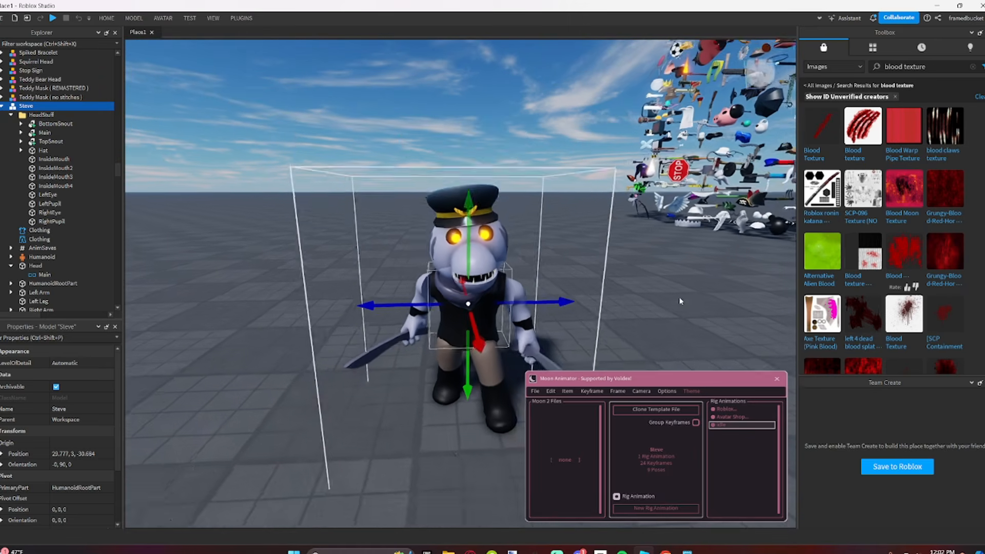
pyautogui.click(680, 303)
pyautogui.scroll(1, 510, 305)
pyautogui.click(509, 305)
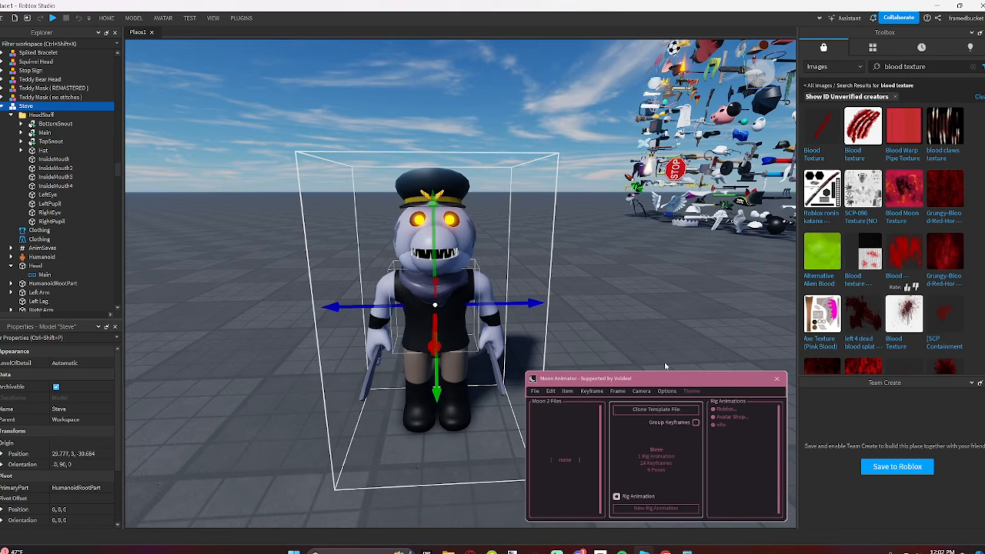
pyautogui.doubleClick(721, 425)
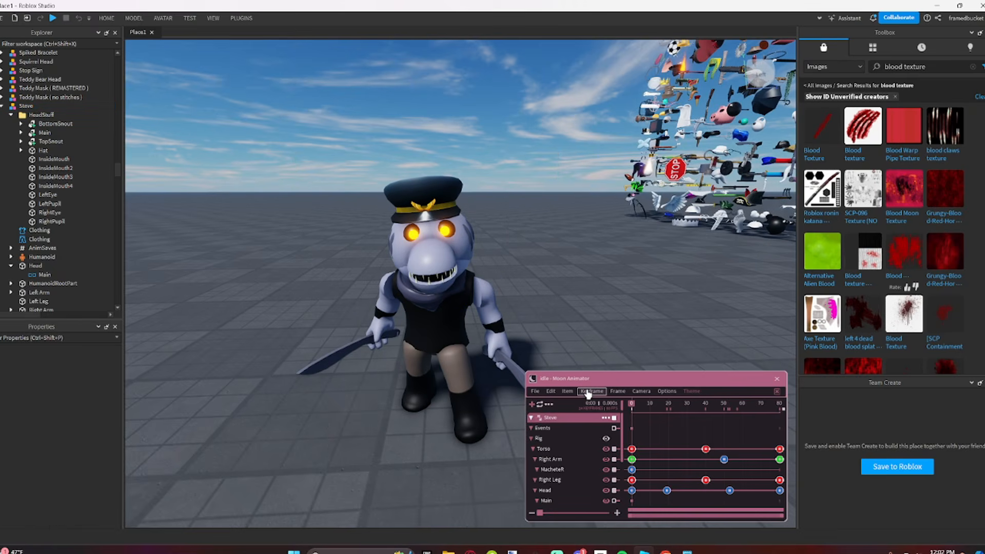
# Step: Save a copy of the idle animation under the name walk
pyautogui.click(535, 392)
pyautogui.click(544, 412)
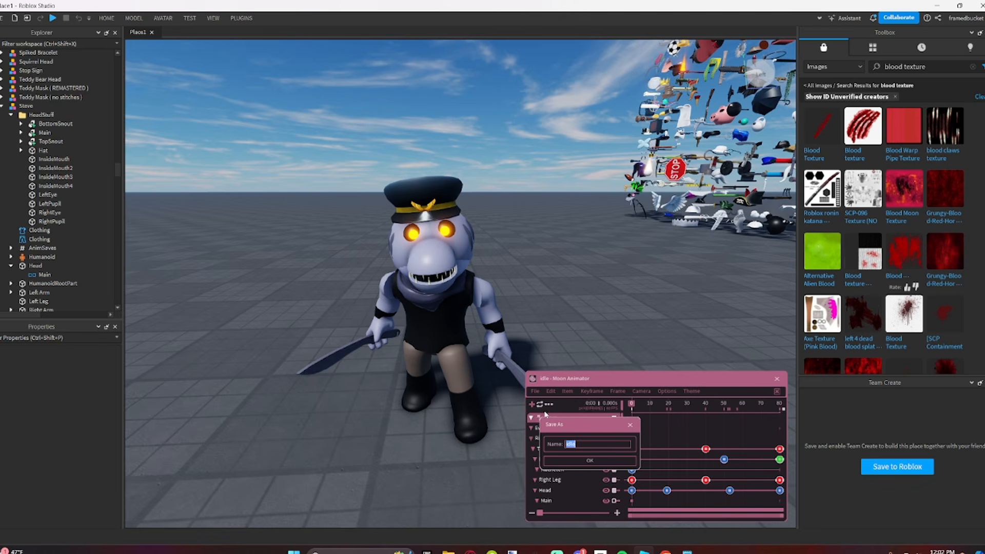
pyautogui.press('Return')
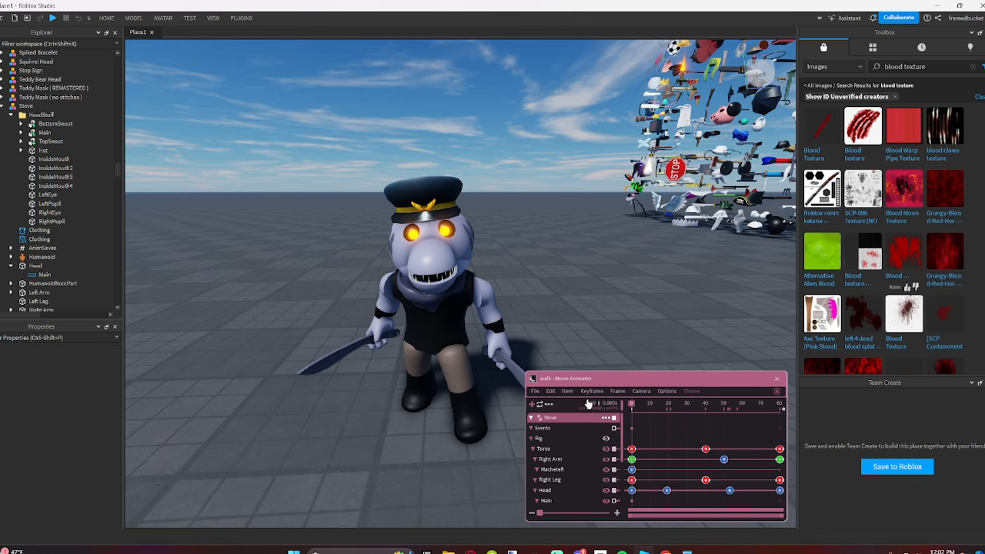
pyautogui.click(536, 392)
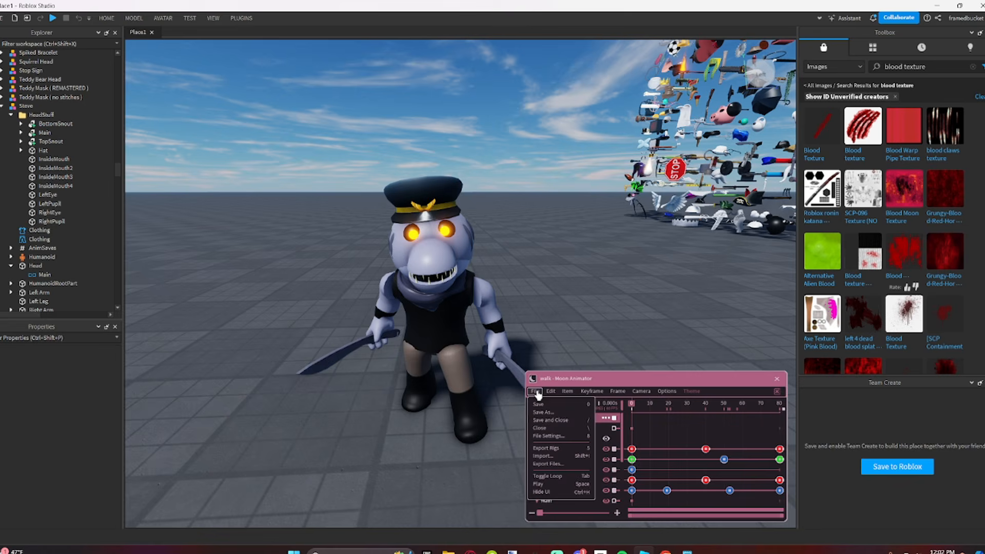
pyautogui.click(547, 421)
# Step: Delete every keyframe after frame 0 across all of the rig's tracks
pyautogui.click(722, 426)
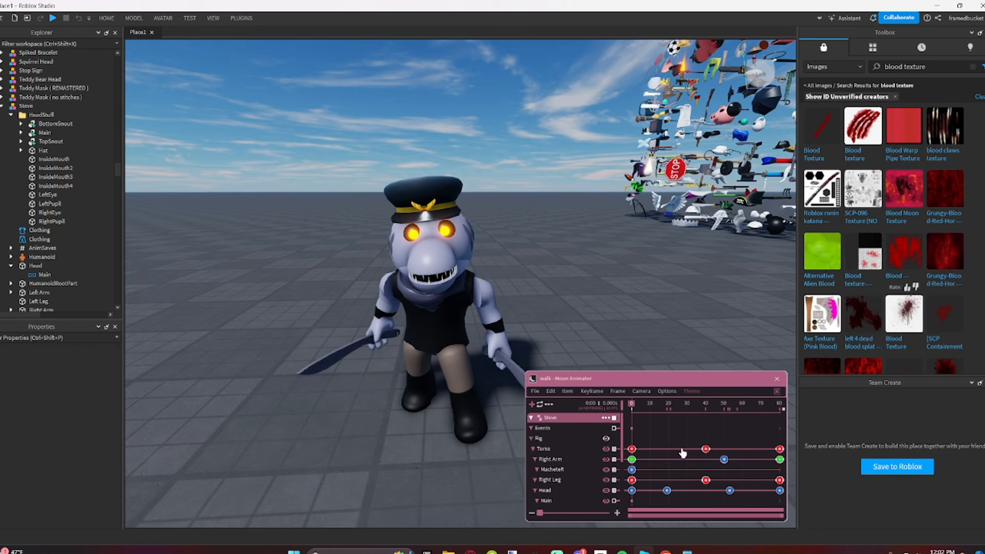
pyautogui.scroll(-5, 644, 437)
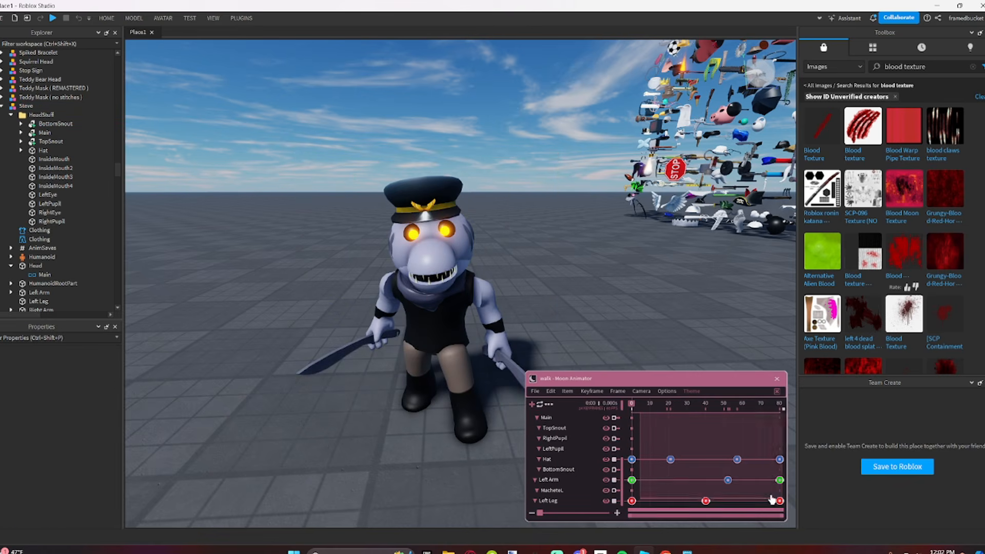
pyautogui.moveTo(796, 524); pyautogui.dragTo(797, 528)
pyautogui.press('Delete')
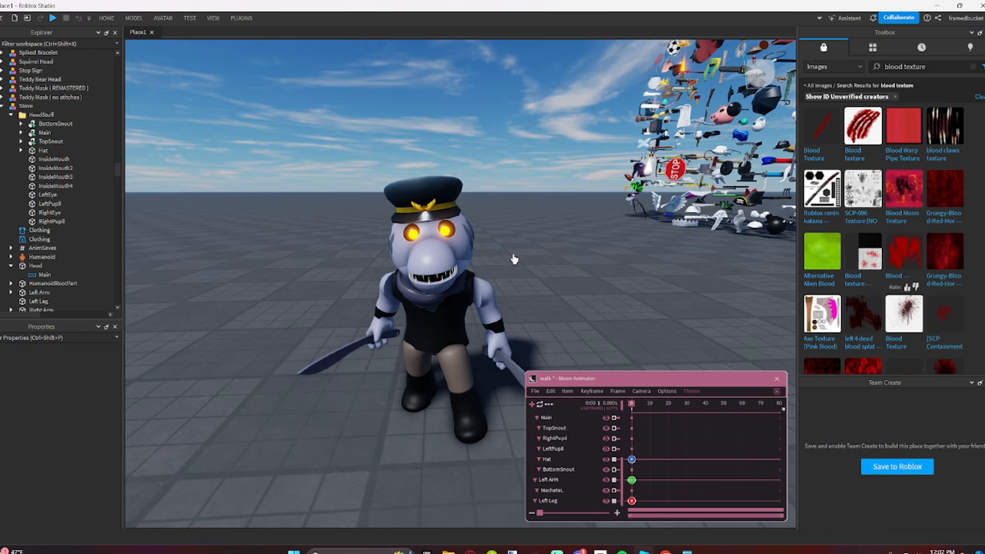
# Step: Delete the remaining frame 0 keyframes on all body part tracks to return Steve to his default pose
pyautogui.scroll(5, 515, 259)
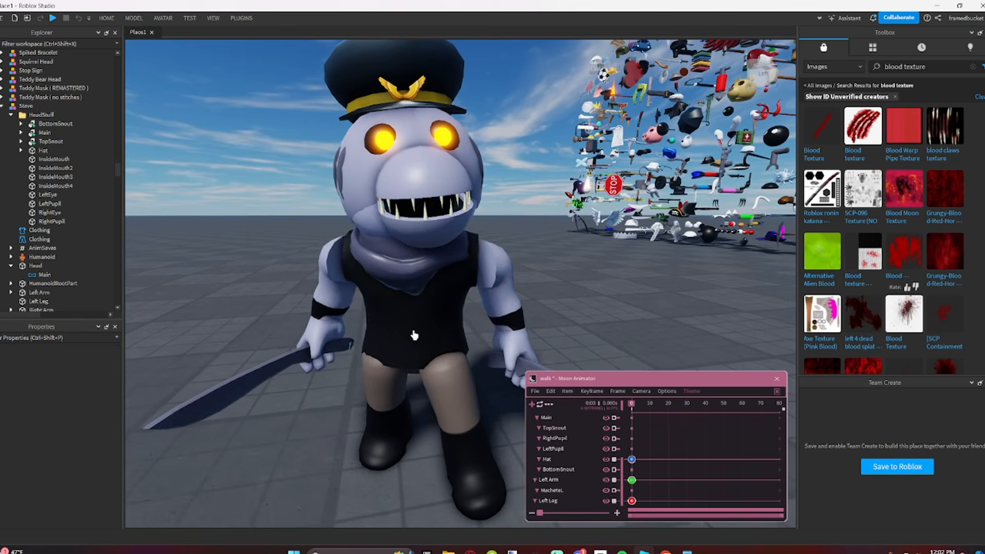
pyautogui.click(414, 335)
pyautogui.moveTo(529, 294); pyautogui.dragTo(535, 287)
pyautogui.moveTo(535, 286); pyautogui.dragTo(526, 290, button='right')
pyautogui.press('Delete')
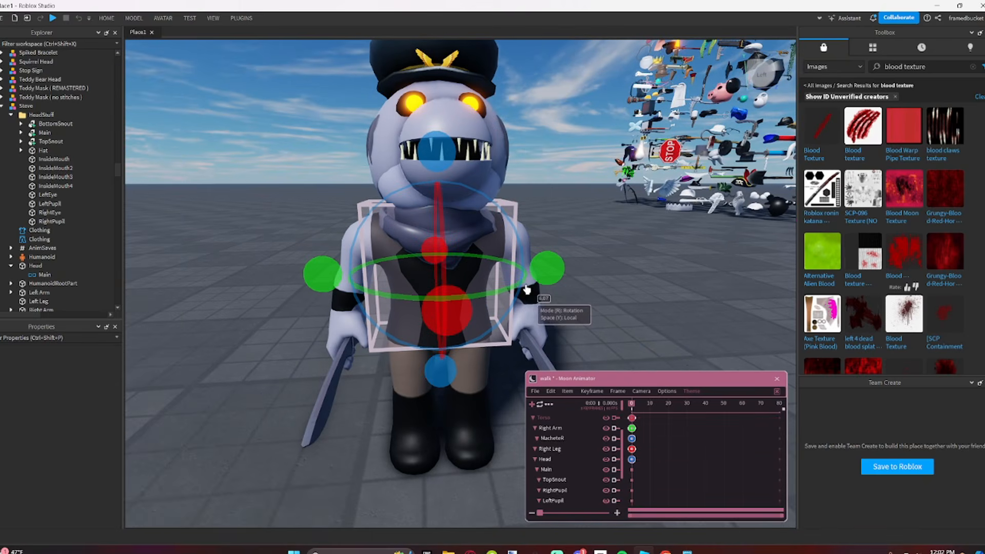
pyautogui.scroll(3, 587, 452)
pyautogui.scroll(-8, 629, 482)
pyautogui.moveTo(661, 436); pyautogui.dragTo(628, 505)
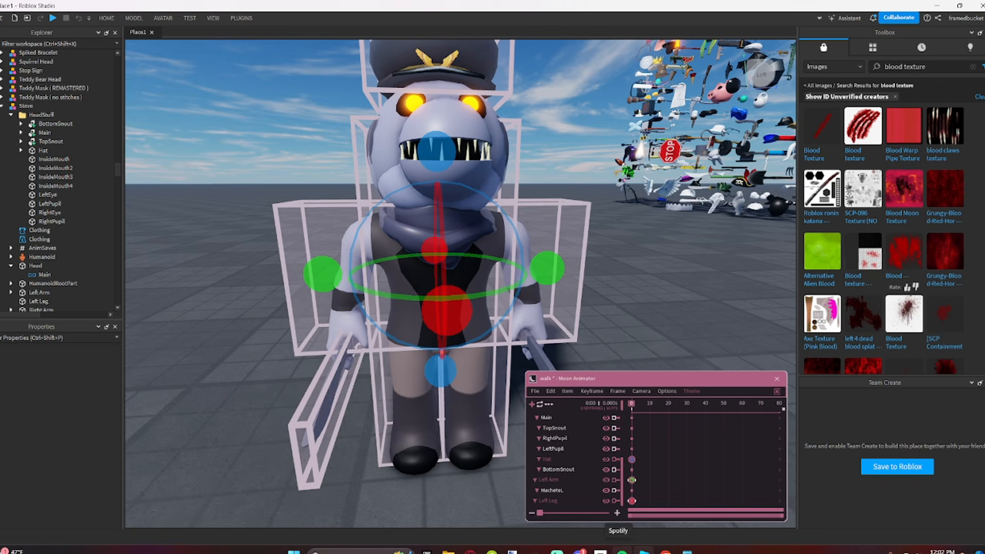
pyautogui.press('Delete')
pyautogui.scroll(8, 585, 487)
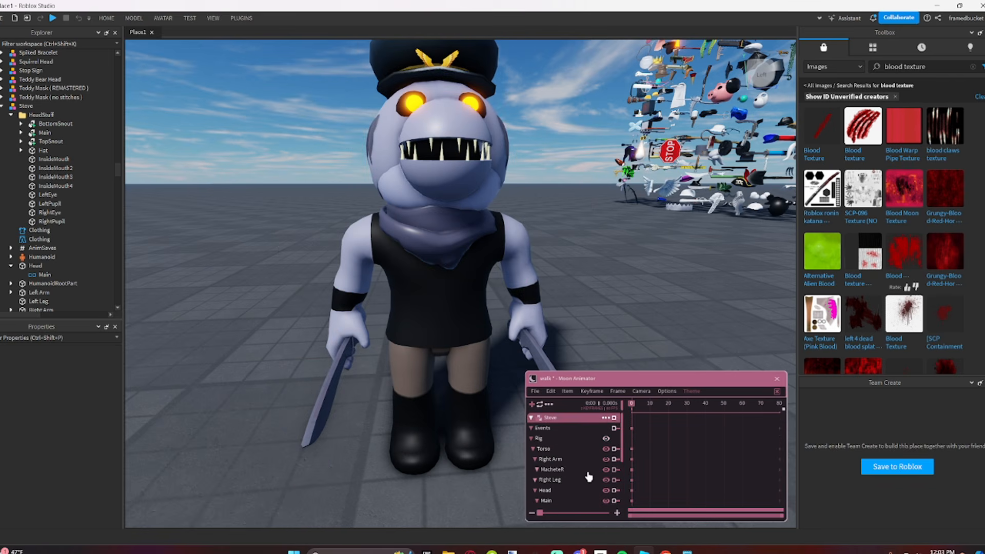
# Step: Add fresh frame 0 keyframes to every part of Steve's rig
pyautogui.click(552, 449)
pyautogui.click(548, 441)
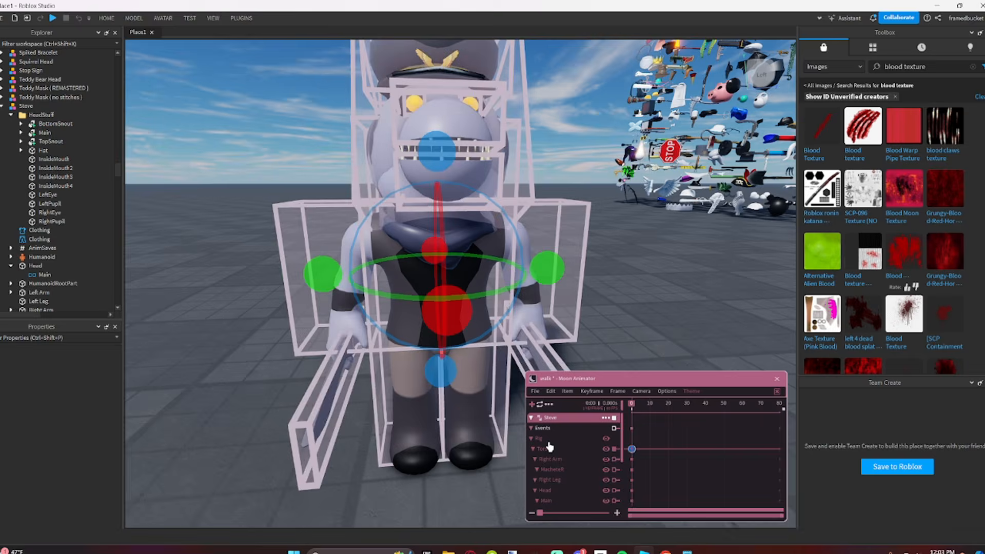
pyautogui.press('=')
pyautogui.click(656, 450)
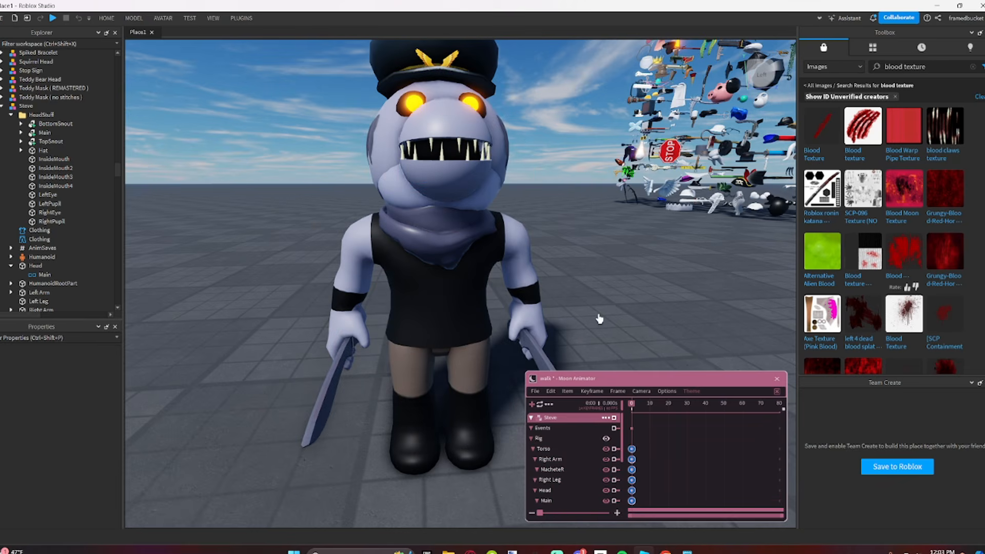
# Step: Lean Steve's torso slightly forward at frame 0
pyautogui.scroll(-5, 599, 319)
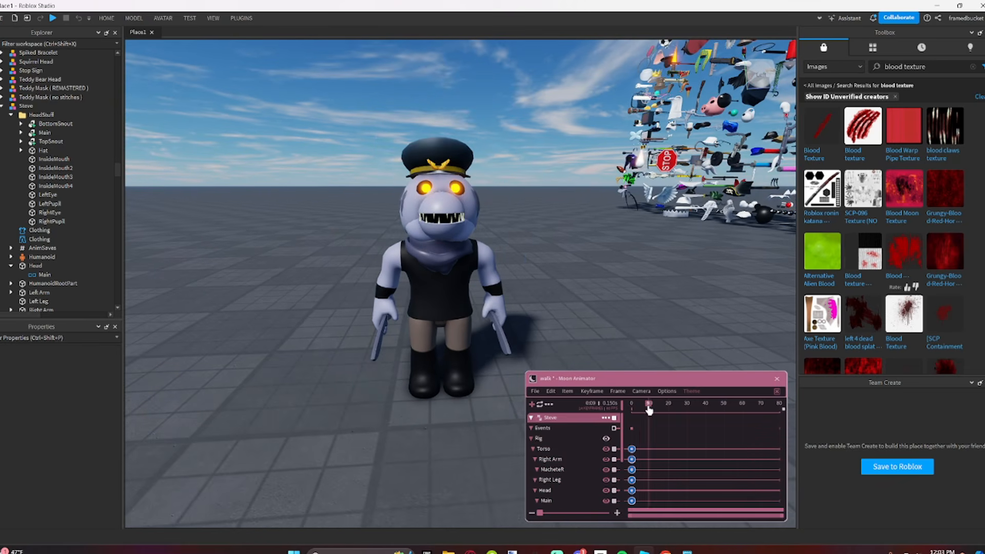
pyautogui.moveTo(648, 408); pyautogui.dragTo(642, 419)
pyautogui.click(460, 296)
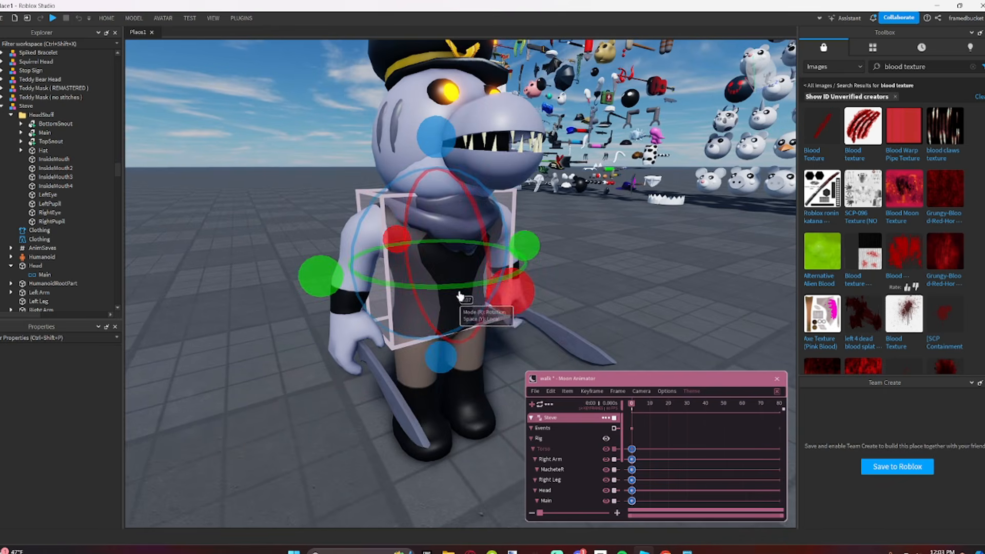
pyautogui.moveTo(502, 296)
pyautogui.mouseDown()
pyautogui.moveTo(497, 322)
pyautogui.moveTo(506, 315)
pyautogui.mouseUp()
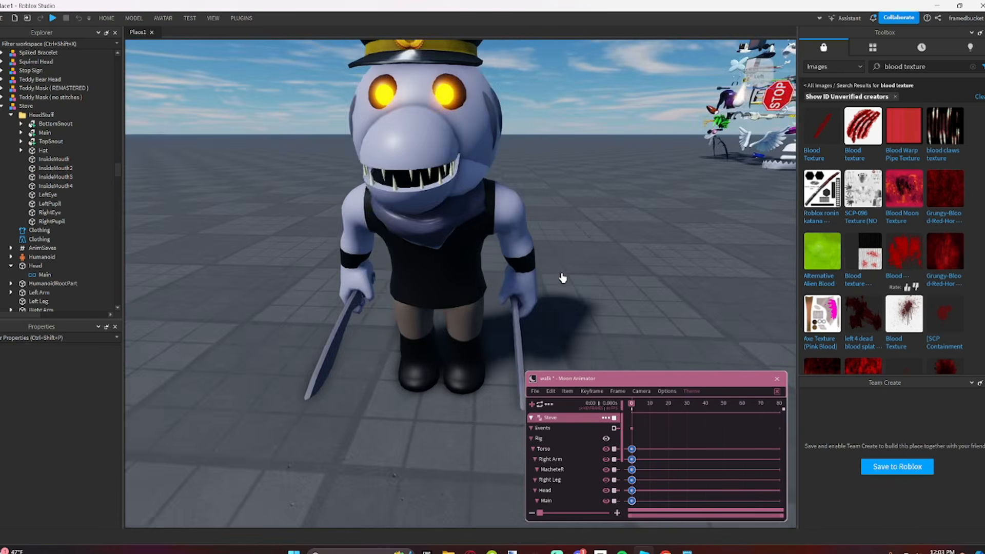
# Step: Rotate the right arm at frame 0 so its machete points forward and inward across the body
pyautogui.moveTo(562, 277); pyautogui.dragTo(356, 286, button='right')
pyautogui.click(356, 286)
pyautogui.moveTo(422, 280); pyautogui.dragTo(431, 211)
pyautogui.moveTo(431, 212); pyautogui.dragTo(450, 191, button='right')
pyautogui.moveTo(451, 191); pyautogui.dragTo(453, 208)
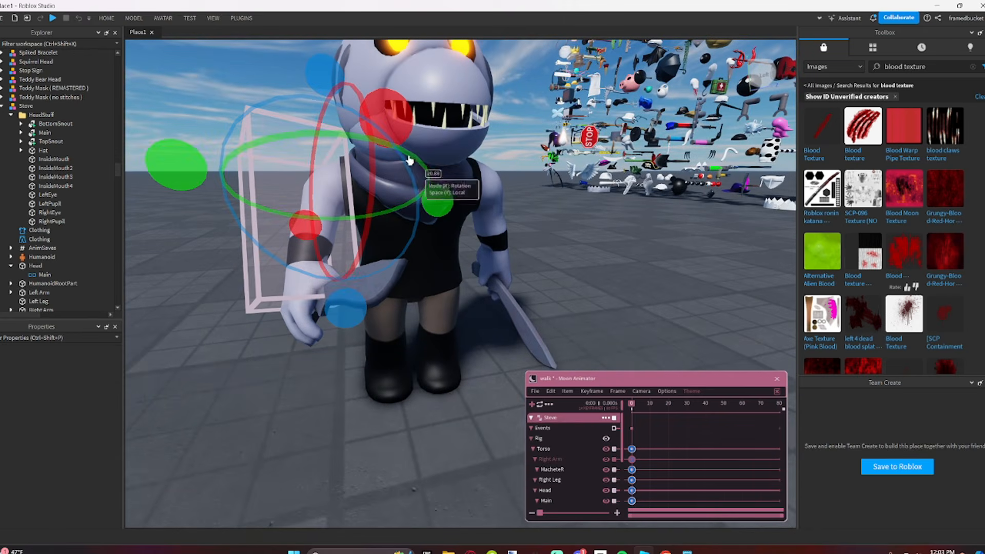
# Step: Rotate the left arm at frame 0 so its machete crosses in front of the torso
pyautogui.click(522, 199)
pyautogui.moveTo(520, 221); pyautogui.dragTo(586, 131)
pyautogui.press('d')
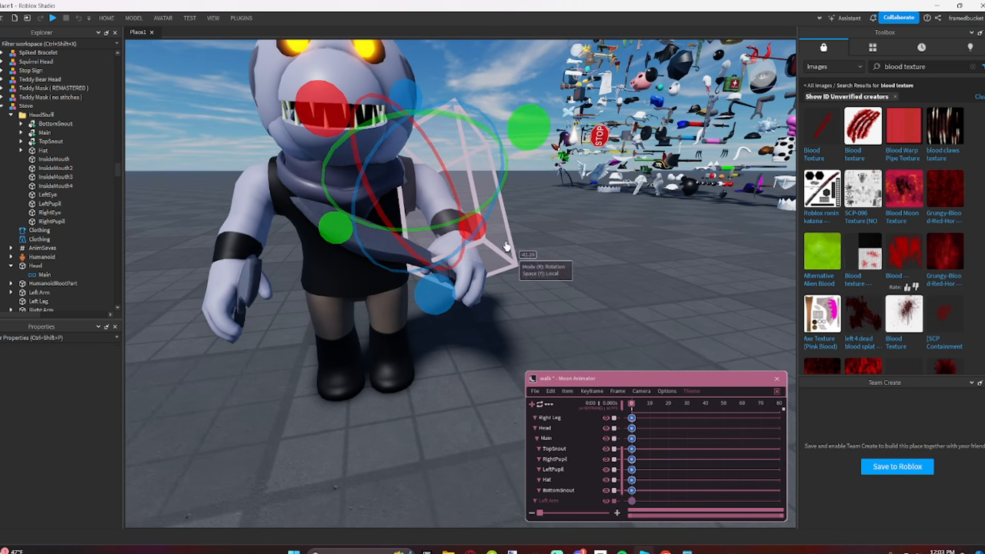
pyautogui.click(579, 266)
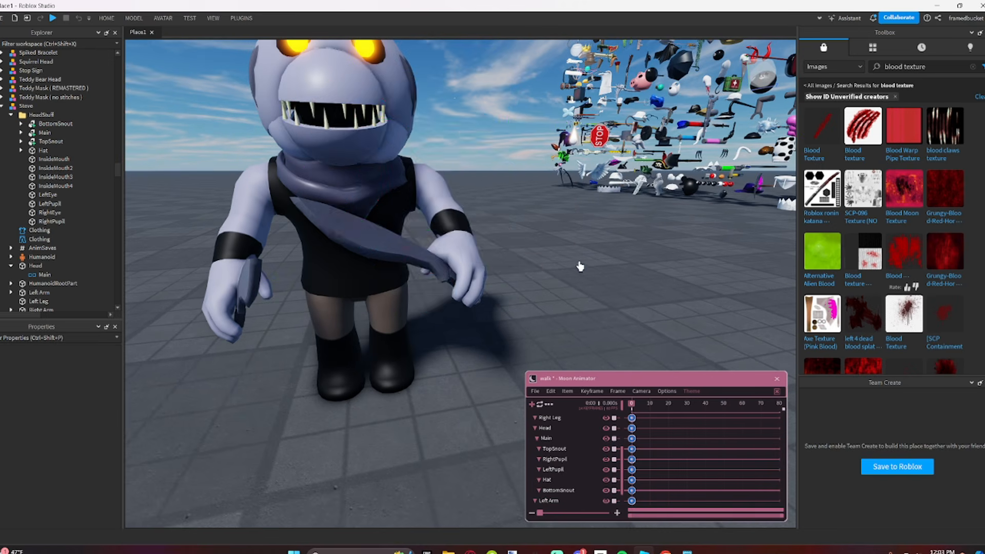
# Step: Shift the right leg's position under the torso at frame 0 from a side view
pyautogui.moveTo(579, 266); pyautogui.dragTo(574, 262, button='right')
pyautogui.press('a')
pyautogui.click(437, 353)
pyautogui.press('a')
pyautogui.moveTo(438, 355); pyautogui.dragTo(438, 277, button='right')
pyautogui.moveTo(469, 258); pyautogui.dragTo(467, 254)
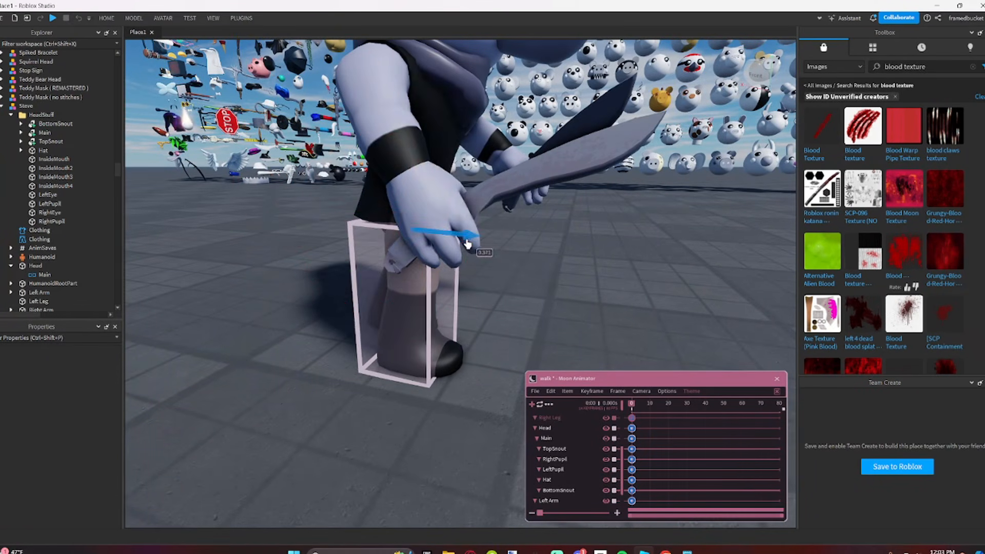
# Step: Tilt the right leg sideways and adjust its position beneath the torso at frame 0
pyautogui.press('r')
pyautogui.moveTo(497, 235); pyautogui.dragTo(474, 235, button='right')
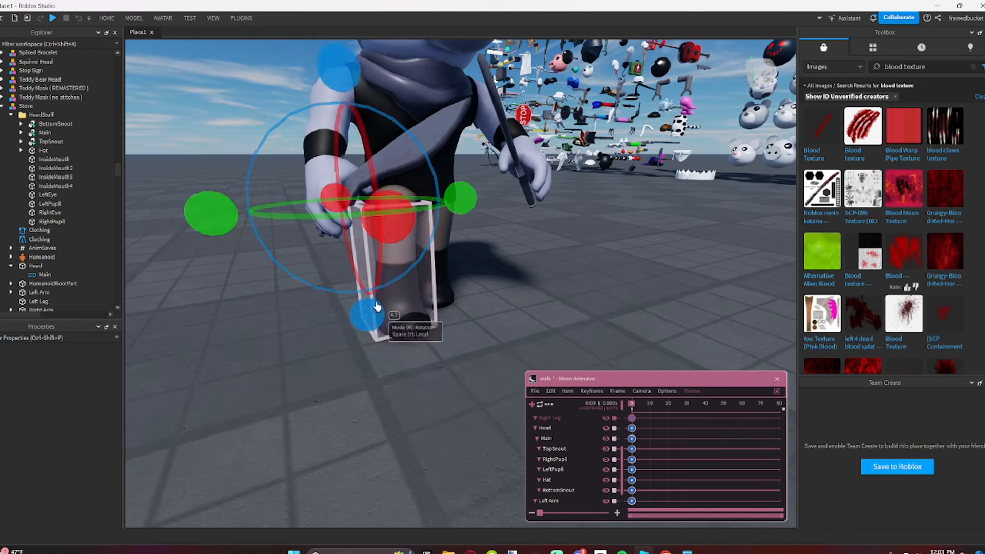
pyautogui.moveTo(373, 309); pyautogui.dragTo(363, 314)
pyautogui.press('w')
pyautogui.moveTo(385, 293); pyautogui.dragTo(392, 290, button='right')
pyautogui.press('r')
pyautogui.moveTo(448, 176); pyautogui.dragTo(462, 184)
pyautogui.click(589, 259)
# Step: Nudge the right leg back under the hip and swing it forward into a step at frame 0
pyautogui.moveTo(589, 259); pyautogui.dragTo(546, 255, button='right')
pyautogui.click(461, 207)
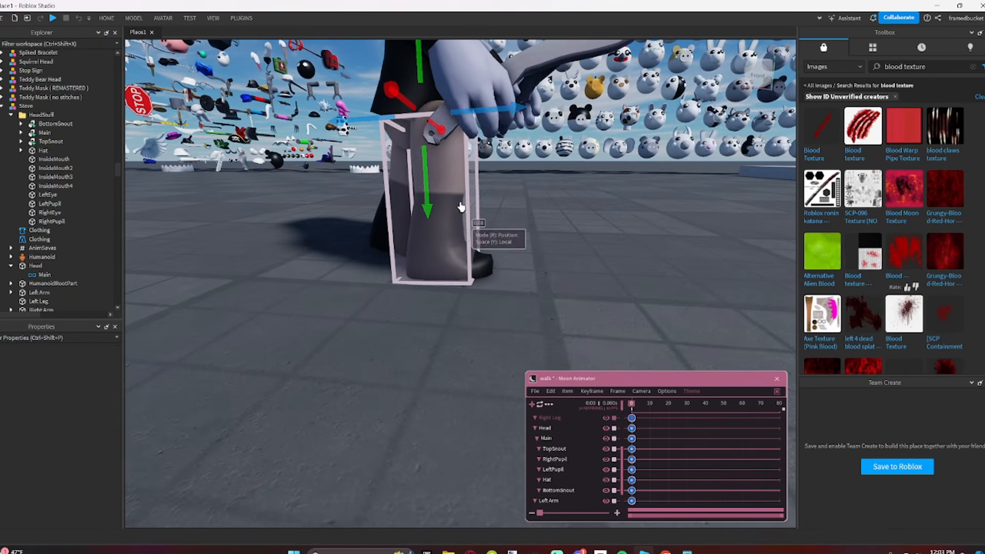
pyautogui.moveTo(476, 113); pyautogui.dragTo(468, 114)
pyautogui.press('r')
pyautogui.moveTo(537, 109); pyautogui.dragTo(538, 112)
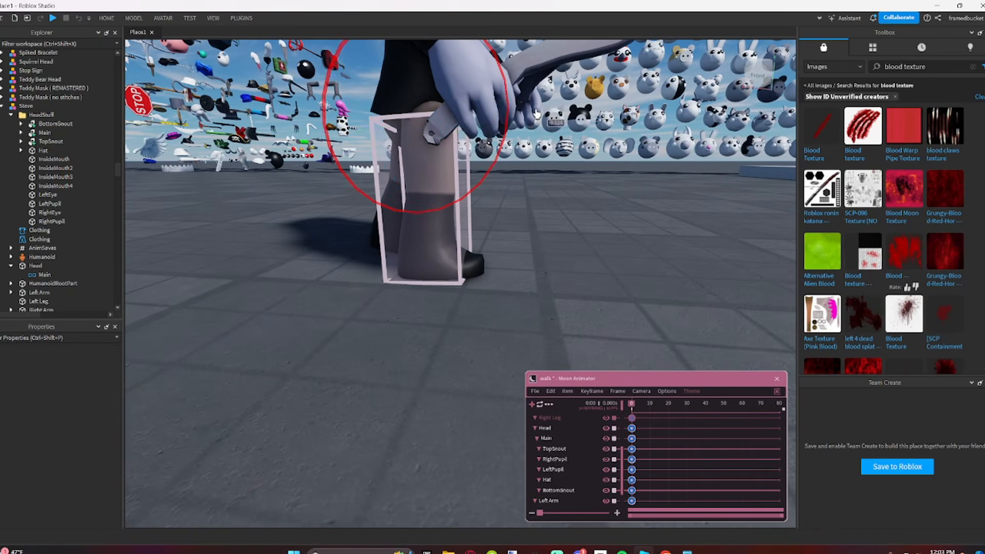
pyautogui.click(622, 189)
# Step: Fine-tune the right leg's sideways tilt at frame 0 from the front
pyautogui.moveTo(622, 188); pyautogui.dragTo(620, 189, button='right')
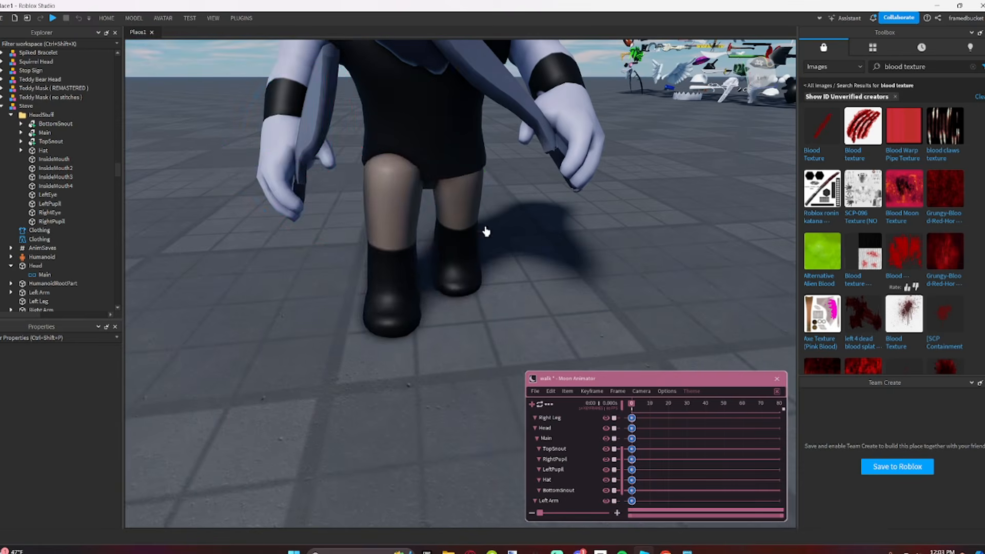
pyautogui.click(389, 301)
pyautogui.moveTo(359, 290); pyautogui.dragTo(351, 295)
pyautogui.click(514, 308)
pyautogui.scroll(-3, 515, 308)
pyautogui.moveTo(515, 308); pyautogui.dragTo(484, 315, button='right')
pyautogui.click(467, 319)
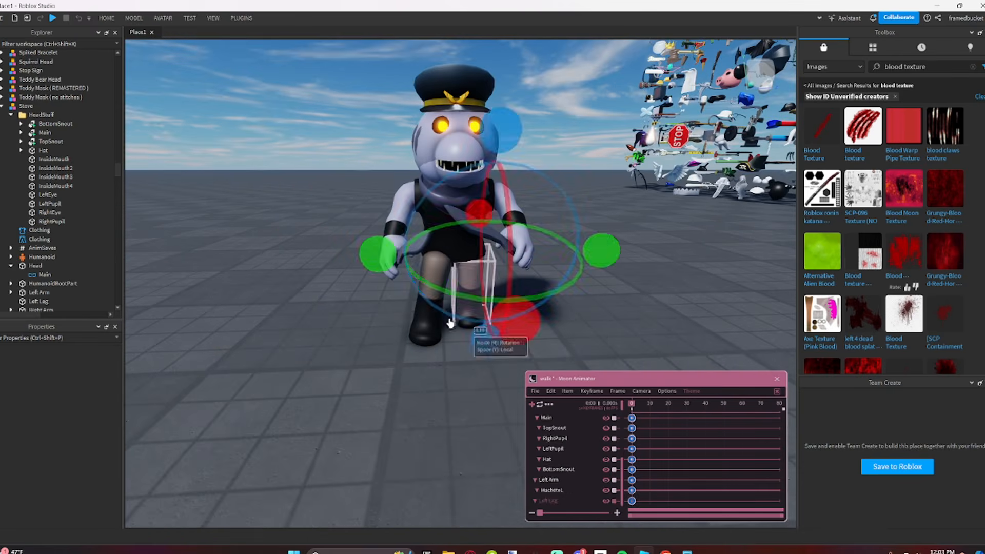
pyautogui.moveTo(402, 359); pyautogui.dragTo(407, 369)
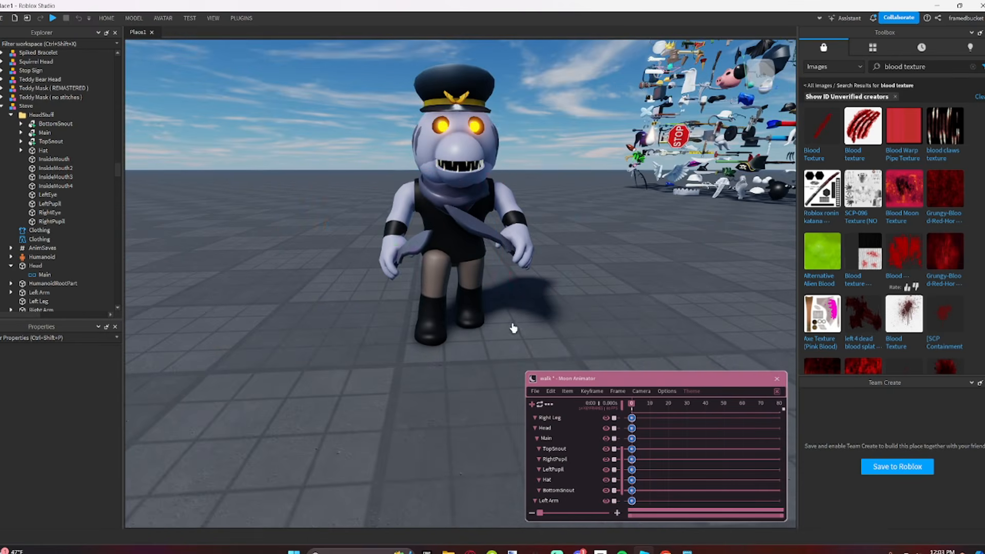
# Step: Tilt the left leg sideways and place it behind the right leg at frame 0
pyautogui.click(478, 314)
pyautogui.moveTo(486, 340); pyautogui.dragTo(495, 351)
pyautogui.moveTo(533, 339); pyautogui.dragTo(547, 336, button='right')
pyautogui.scroll(2, 545, 336)
pyautogui.moveTo(599, 284); pyautogui.dragTo(598, 304)
pyautogui.moveTo(598, 305); pyautogui.dragTo(598, 305, button='right')
pyautogui.press('r')
pyautogui.moveTo(493, 239); pyautogui.dragTo(483, 239)
pyautogui.click(589, 267)
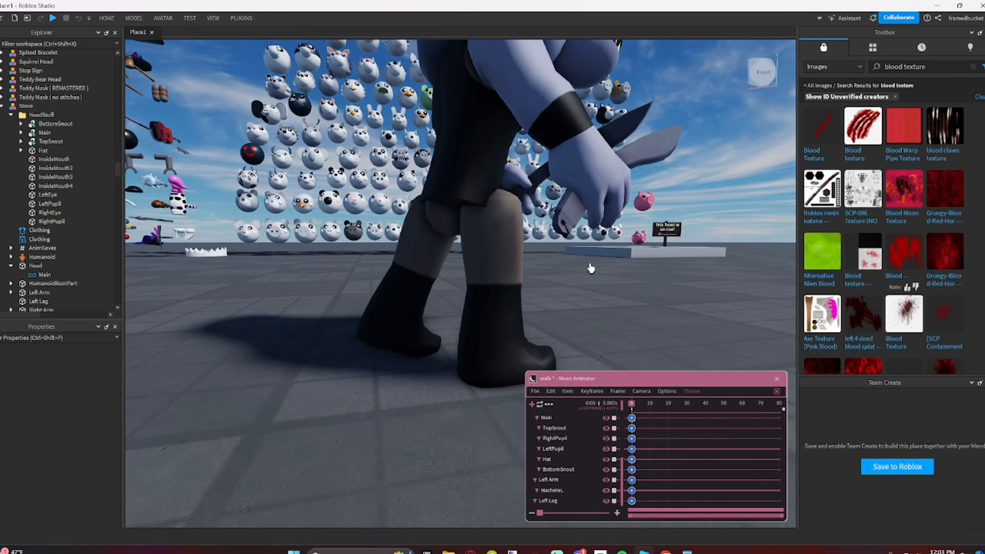
# Step: Delete the frame 0 keyframes from the head's Main and TopSnout tracks
pyautogui.moveTo(589, 267); pyautogui.dragTo(594, 270, button='right')
pyautogui.scroll(-4, 594, 271)
pyautogui.scroll(6, 486, 252)
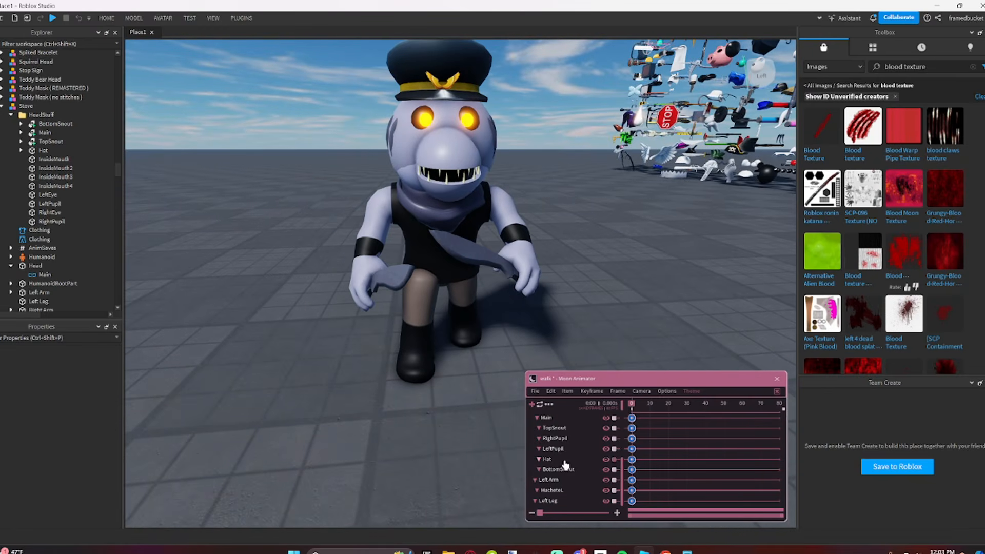
pyautogui.scroll(5, 565, 465)
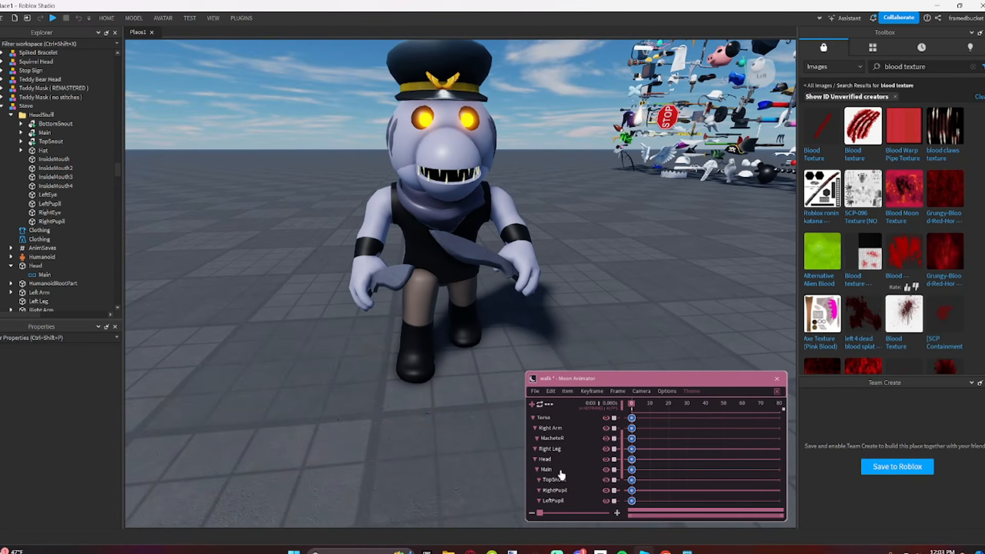
pyautogui.click(631, 470)
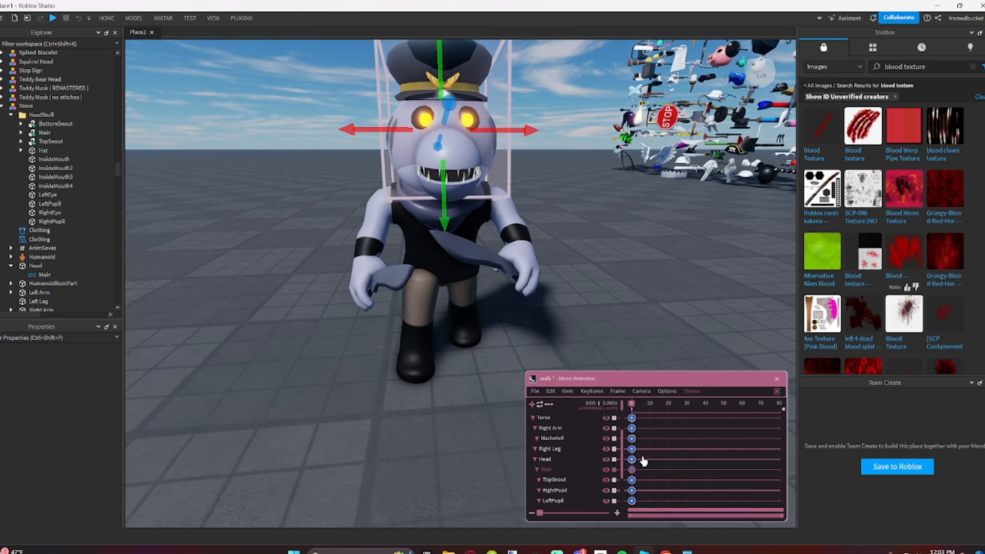
pyautogui.click(632, 470)
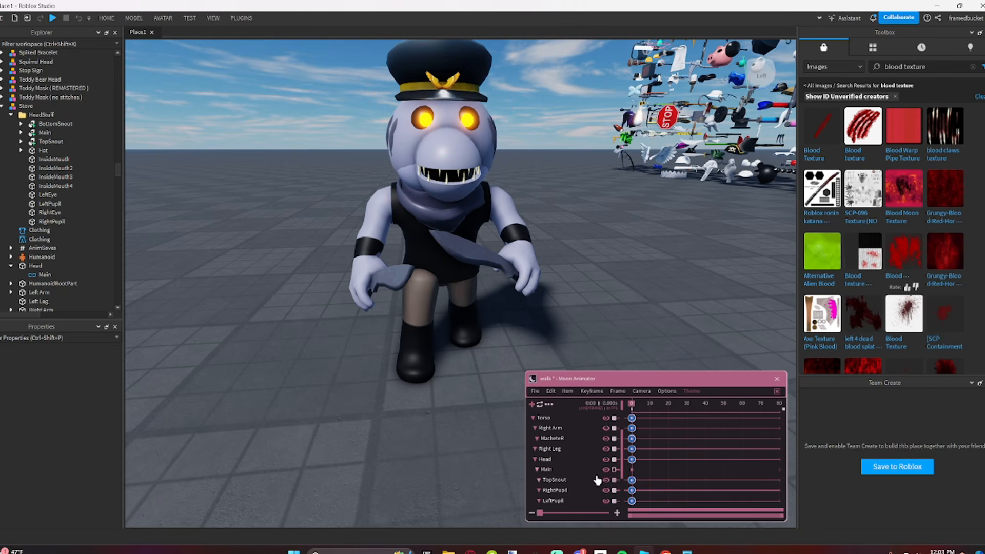
pyautogui.scroll(-2, 598, 481)
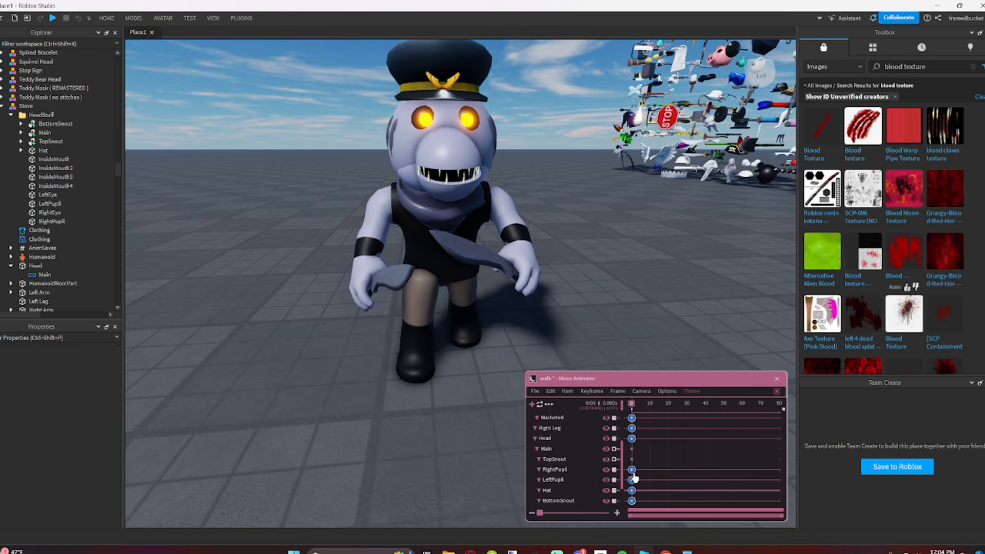
# Step: Delete the frame 0 keyframes of the RightPupil, LeftPupil, Hat and BottomSnout tracks
pyautogui.click(633, 472)
pyautogui.click(633, 481)
pyautogui.click(632, 490)
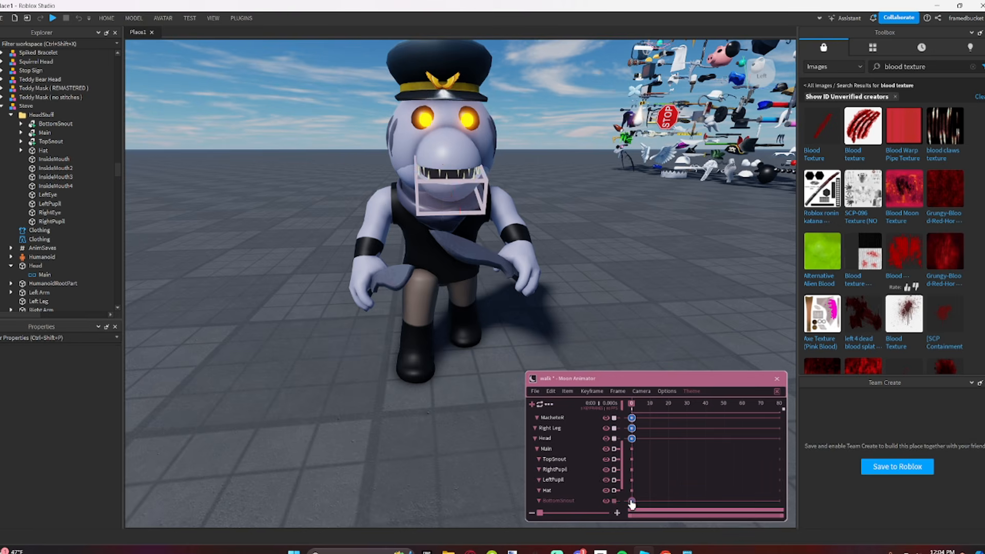
pyautogui.scroll(1, 589, 478)
pyautogui.scroll(4, 588, 474)
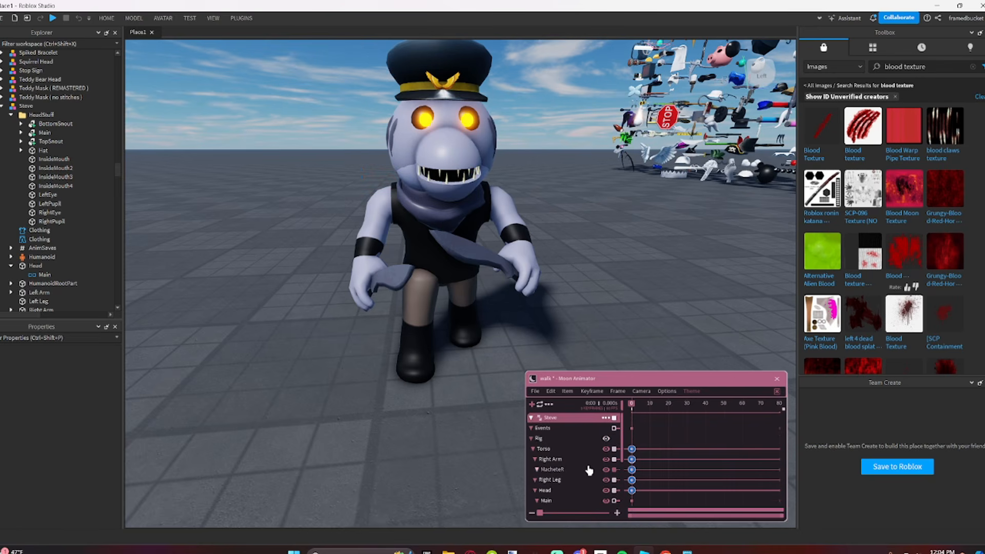
# Step: Switch to the web browser, search Google for reference images and open the first image result
pyautogui.press('a')
pyautogui.moveTo(563, 318); pyautogui.dragTo(563, 317, button='right')
pyautogui.press('d')
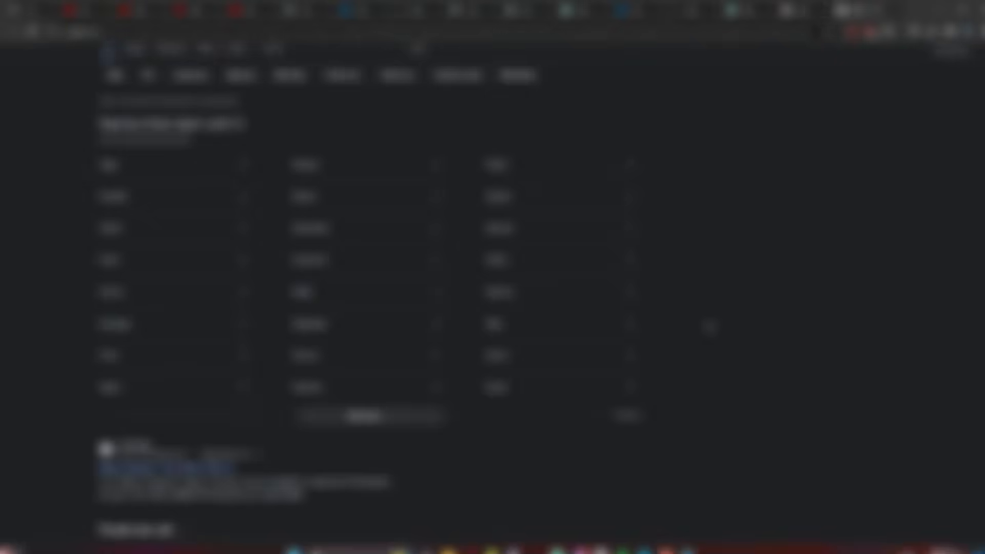
pyautogui.scroll(1, 493, 287)
pyautogui.tripleClick(153, 67)
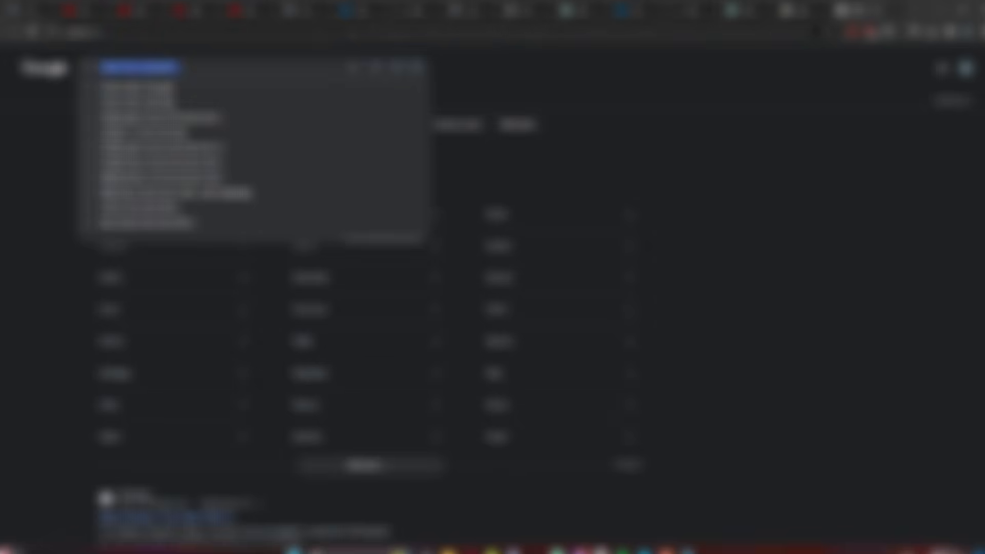
pyautogui.write('what is')
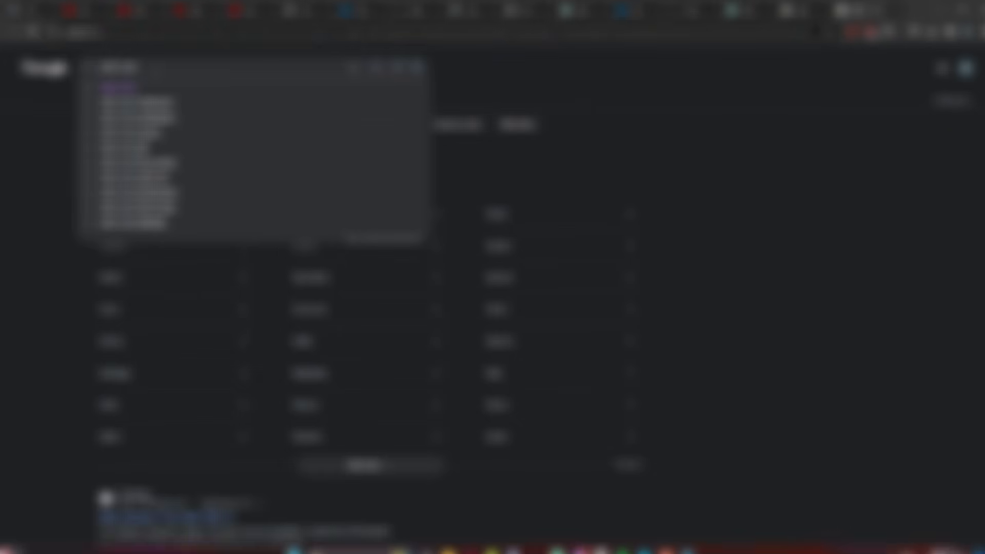
pyautogui.press('Return')
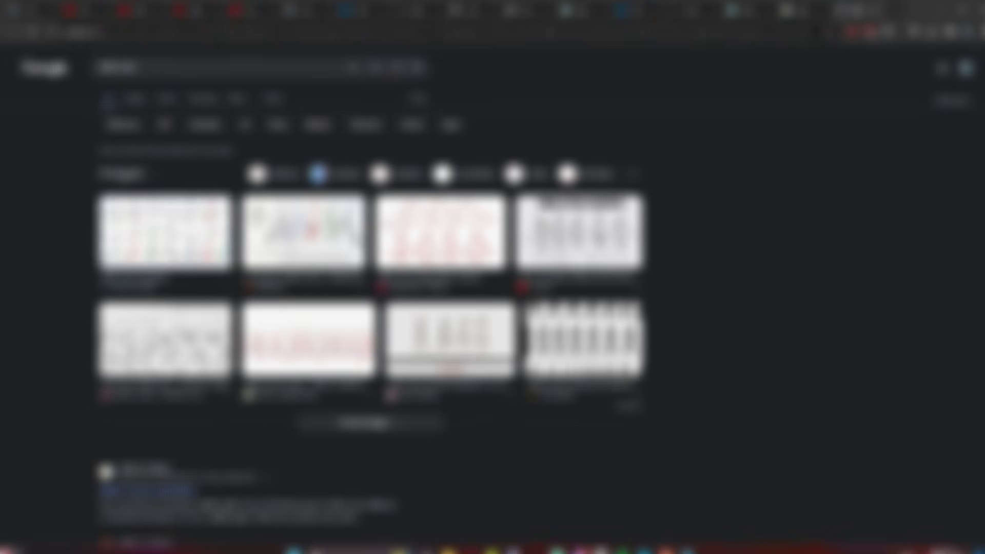
pyautogui.click(164, 232)
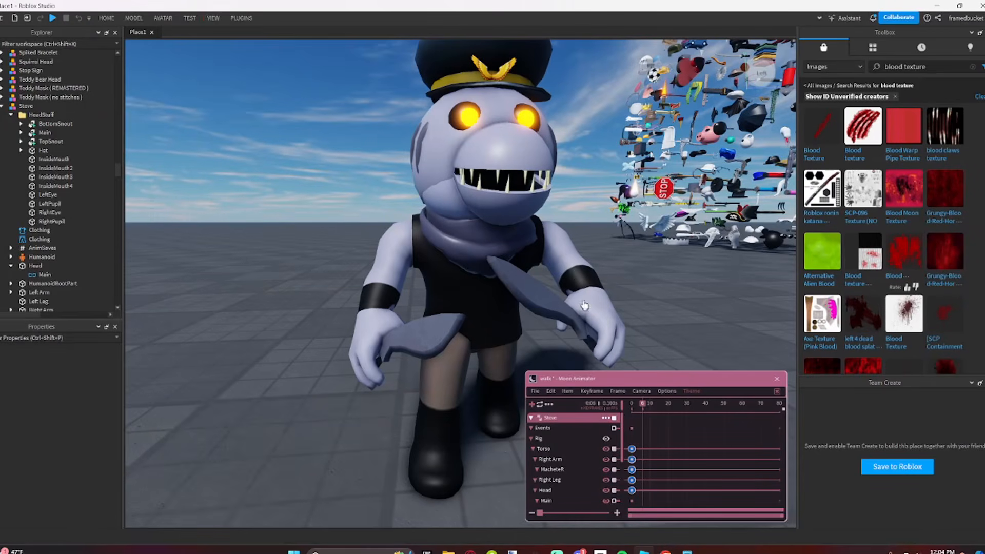
# Step: In the walk animation, lower the torso slightly and tilt it forward at frame 6
pyautogui.moveTo(579, 274); pyautogui.dragTo(578, 274, button='right')
pyautogui.press('w')
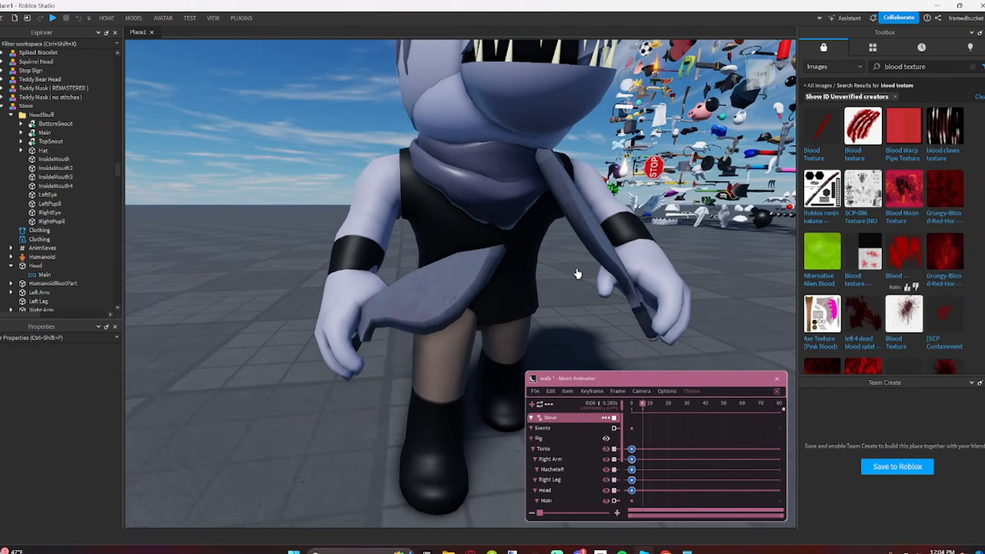
pyautogui.moveTo(527, 292); pyautogui.dragTo(521, 289, button='right')
pyautogui.press('d')
pyautogui.click(471, 293)
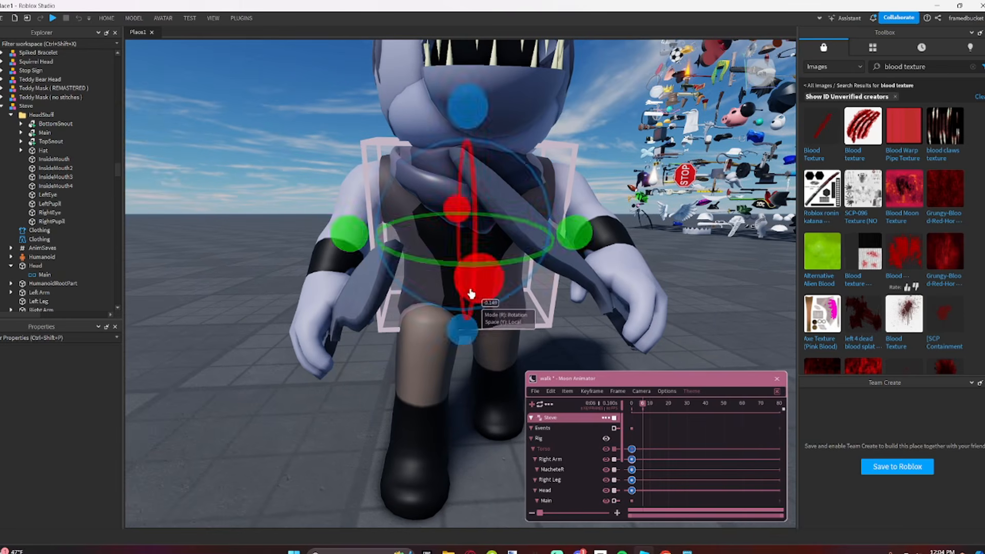
pyautogui.press('r')
pyautogui.moveTo(464, 293); pyautogui.dragTo(465, 298)
pyautogui.moveTo(508, 289); pyautogui.dragTo(508, 289, button='right')
pyautogui.press('a')
pyautogui.press('r')
pyautogui.moveTo(569, 234); pyautogui.dragTo(570, 238)
# Step: Scrub the timeline between frames 0 and 6 to compare the torso poses
pyautogui.moveTo(643, 403); pyautogui.dragTo(639, 404)
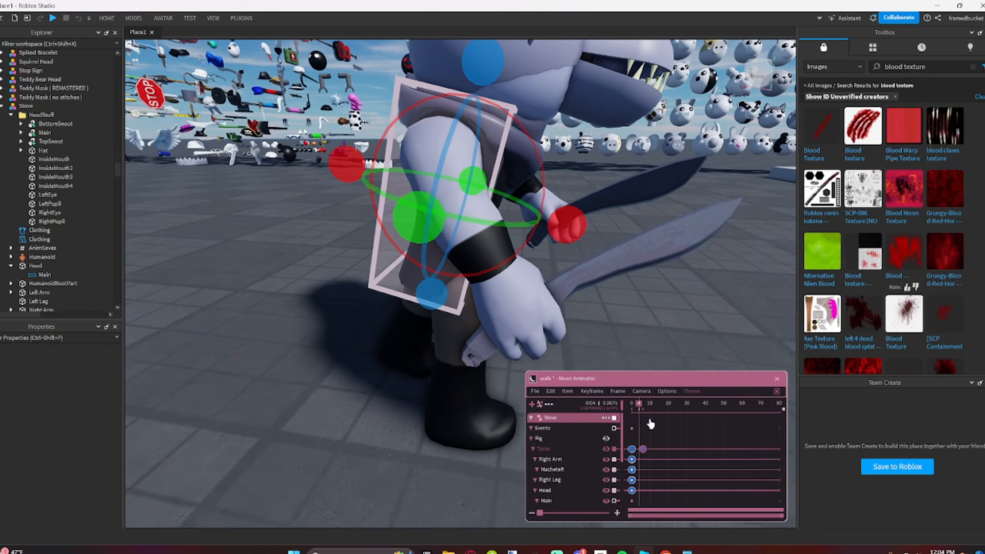
pyautogui.press('Right')
pyautogui.press('Right')
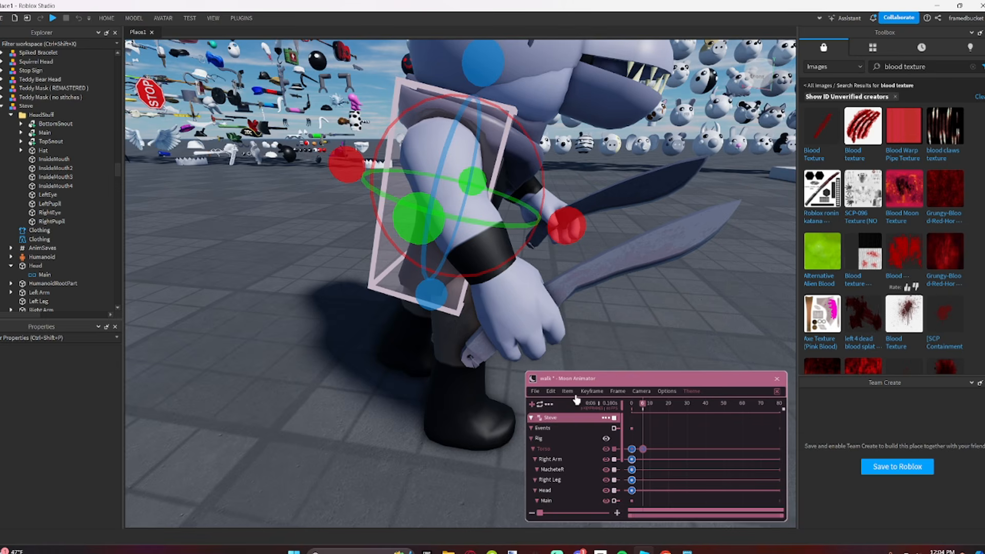
pyautogui.press('Left')
pyautogui.press('Left')
pyautogui.press('Left')
pyautogui.press('Left')
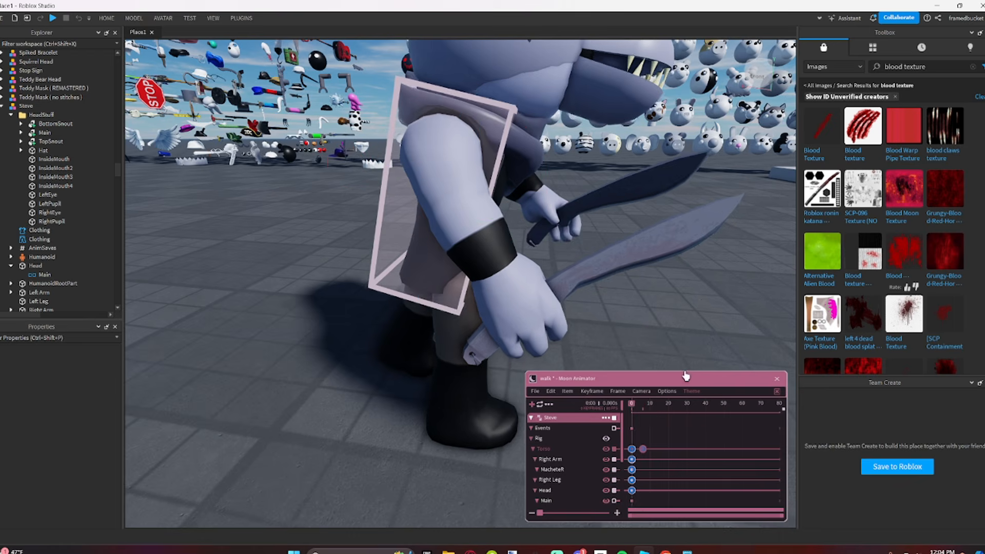
pyautogui.press('Right')
pyautogui.press('Right')
pyautogui.press('Right')
pyautogui.press('Right')
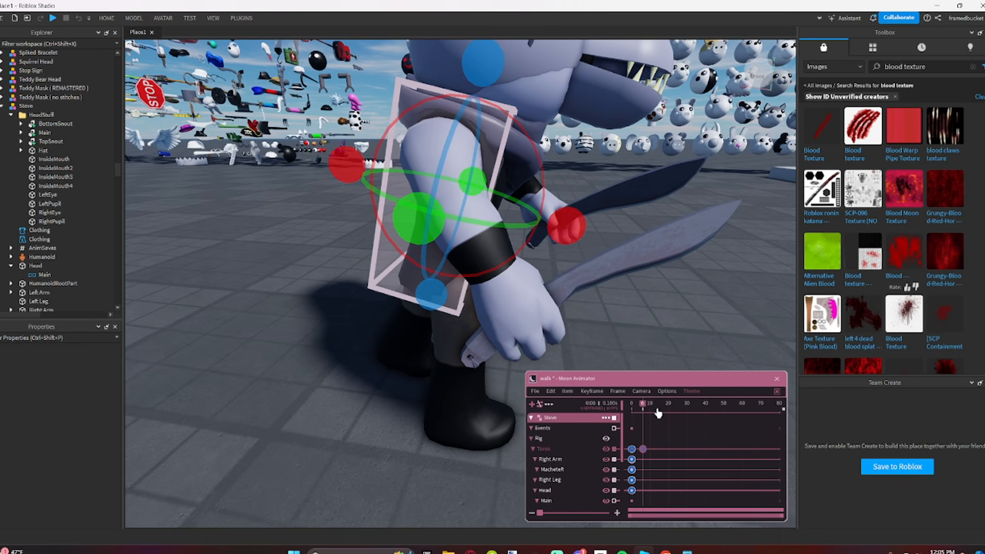
pyautogui.moveTo(644, 408); pyautogui.dragTo(644, 428)
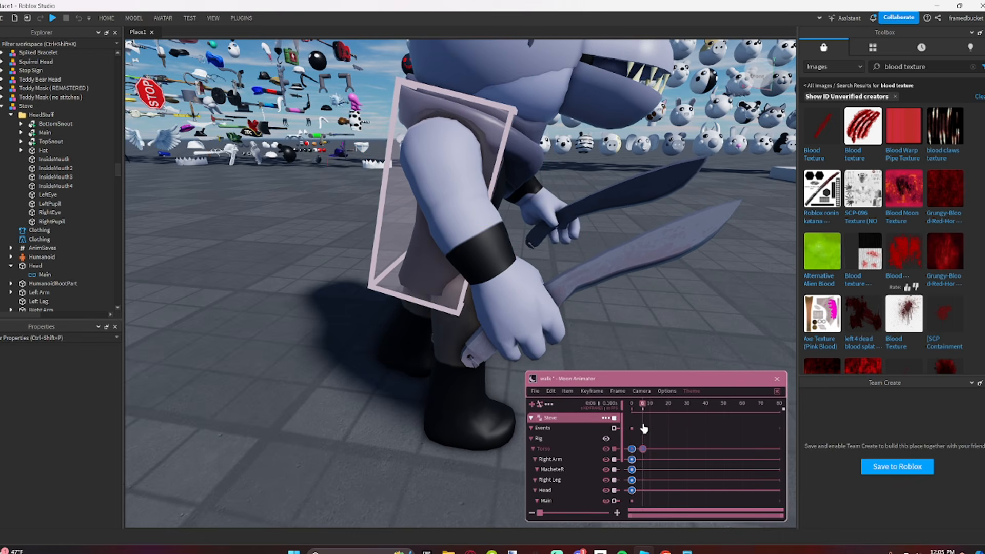
# Step: Paste a torso keyframe at frame 15, tilt the torso farther forward and adjust its height
pyautogui.moveTo(632, 340); pyautogui.dragTo(628, 341, button='right')
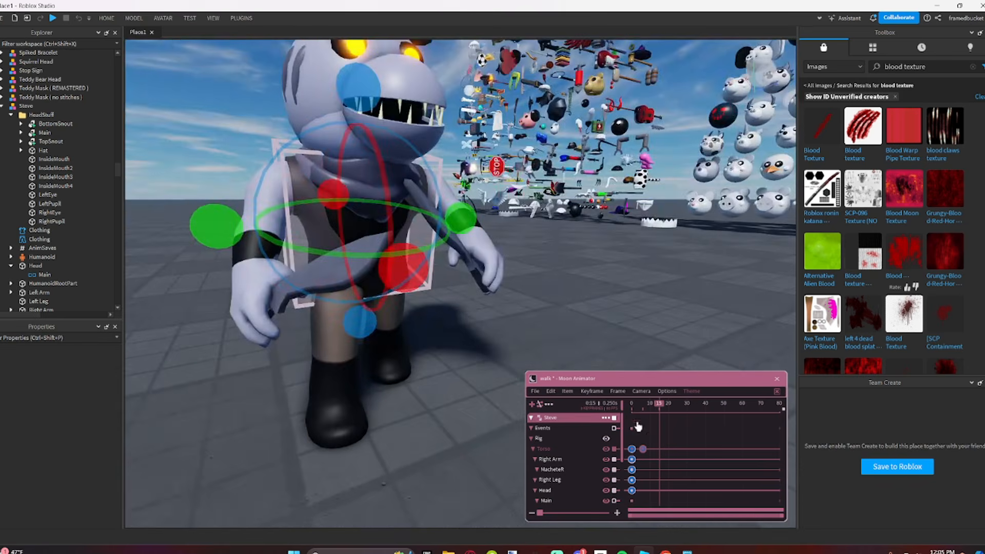
pyautogui.hotkey('ctrl', 'v')
pyautogui.moveTo(660, 449); pyautogui.dragTo(654, 455)
pyautogui.moveTo(514, 290); pyautogui.dragTo(517, 285, button='right')
pyautogui.moveTo(518, 242); pyautogui.dragTo(516, 257)
pyautogui.press('r')
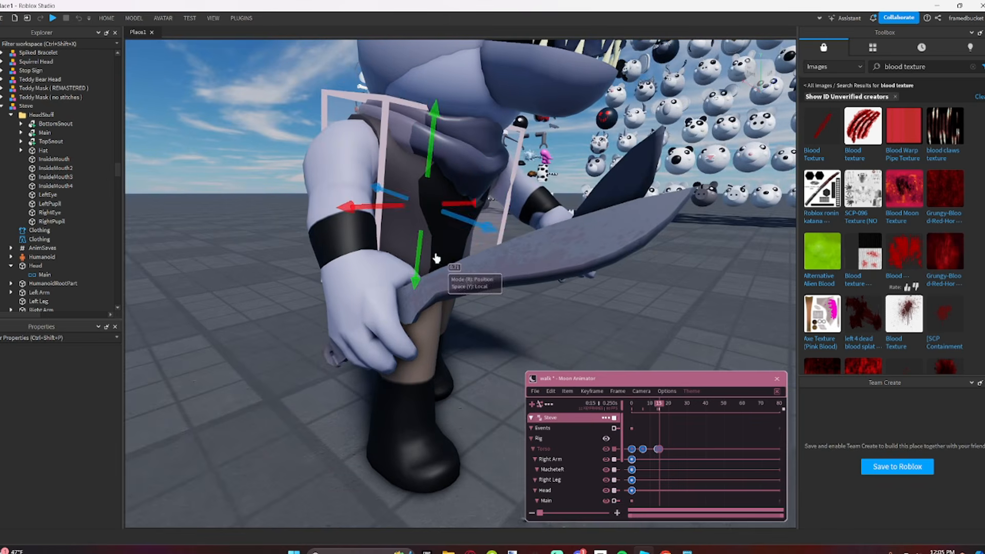
pyautogui.moveTo(419, 258); pyautogui.dragTo(421, 258)
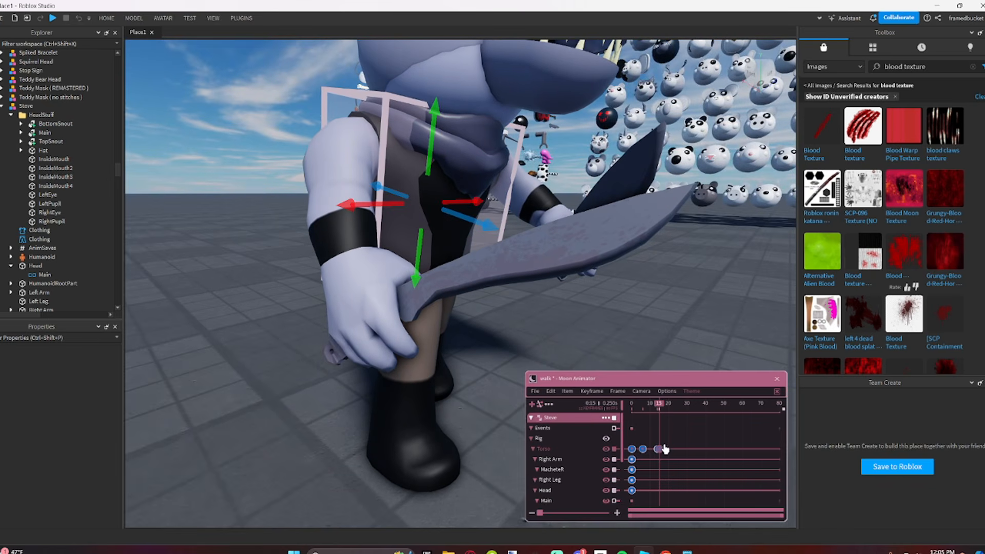
# Step: Delete the duplicate among the two adjacent torso keyframes at frames 14 and 15
pyautogui.scroll(3, 649, 419)
pyautogui.moveTo(664, 413); pyautogui.dragTo(668, 423)
pyautogui.click(668, 456)
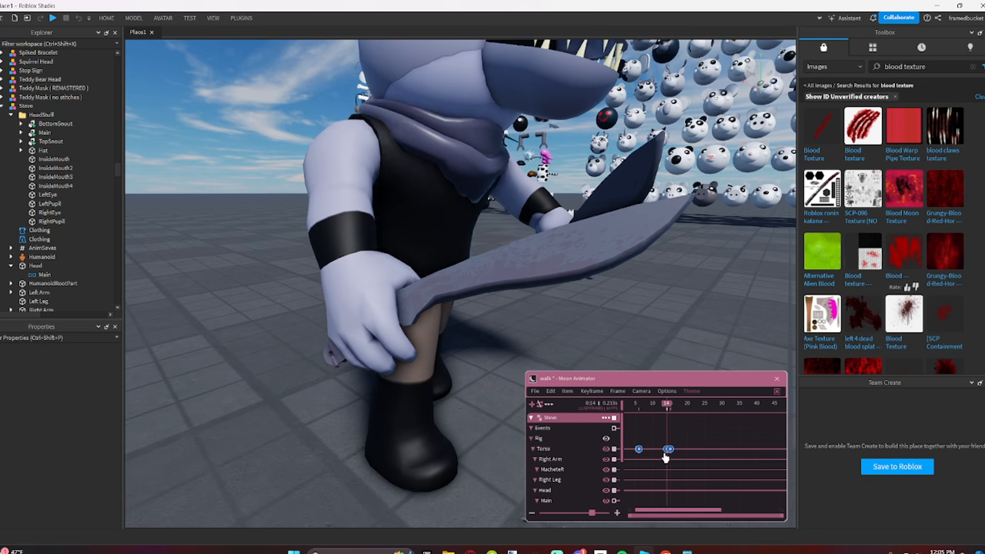
pyautogui.click(667, 451)
pyautogui.press('Delete')
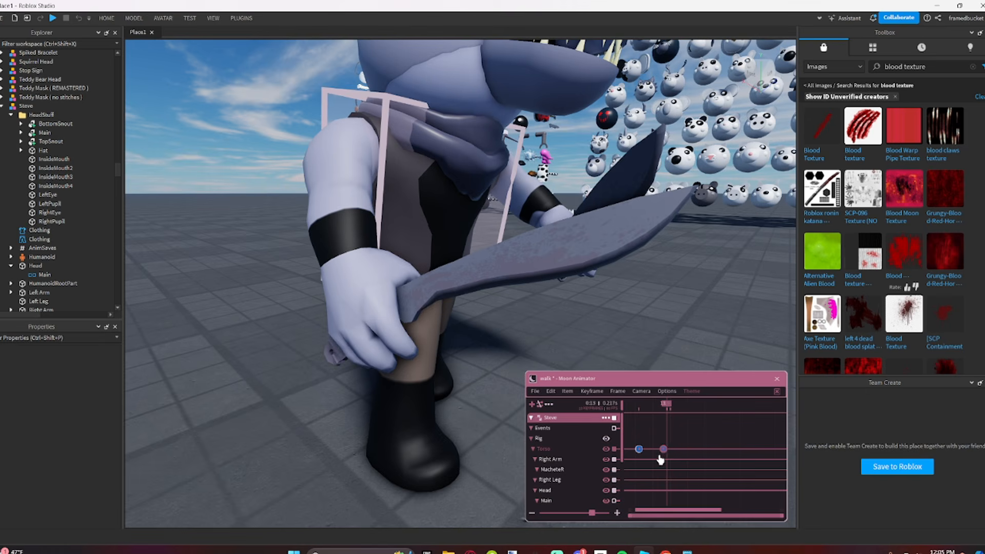
pyautogui.scroll(-3, 664, 460)
# Step: At frame 24, tilt the torso back upright and raise it slightly
pyautogui.click(670, 419)
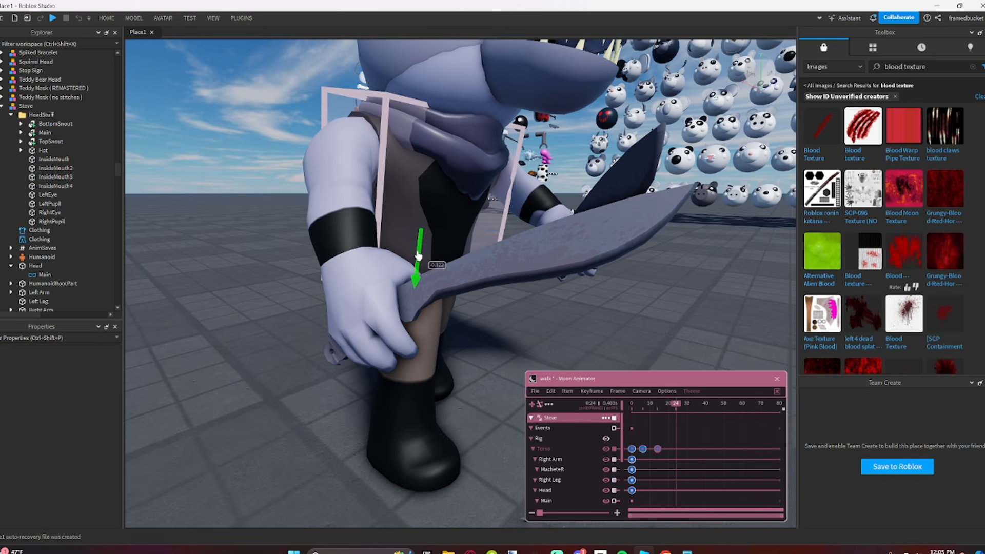
pyautogui.moveTo(419, 257); pyautogui.dragTo(419, 258)
pyautogui.press('r')
pyautogui.moveTo(510, 239); pyautogui.dragTo(507, 232)
pyautogui.press('r')
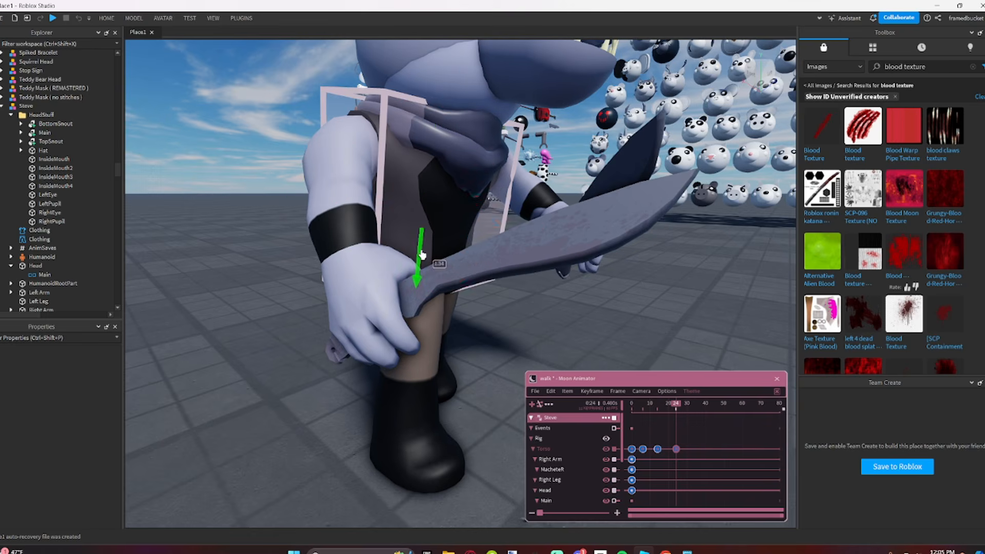
pyautogui.moveTo(421, 255); pyautogui.dragTo(422, 254)
# Step: Copy the first torso keyframe to frame 30 and preview the animation
pyautogui.press('space')
pyautogui.press('space')
pyautogui.press('space')
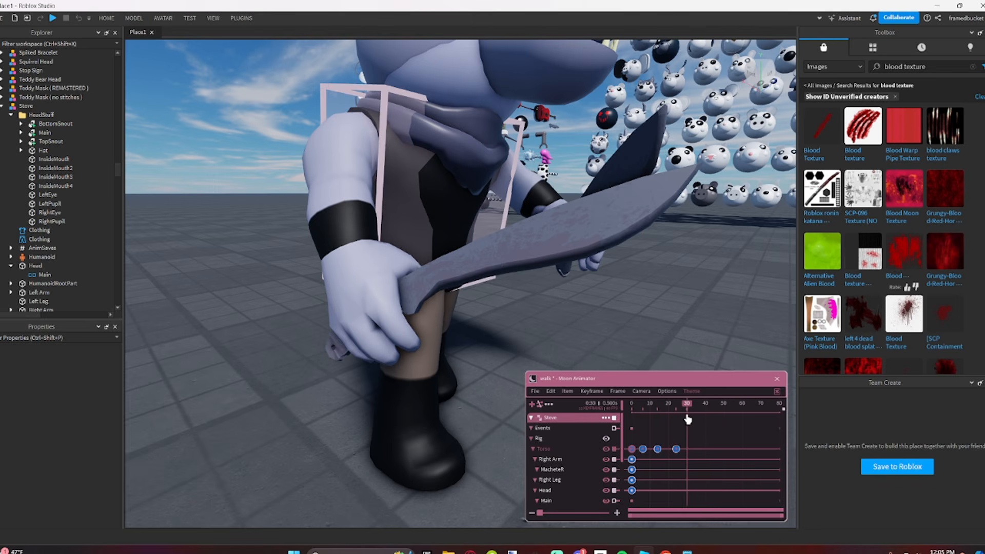
pyautogui.hotkey('ctrl', 'v')
pyautogui.press('space')
# Step: Shift the torso keyframe from frame 24 to about frame 22 and play the animation
pyautogui.click(674, 452)
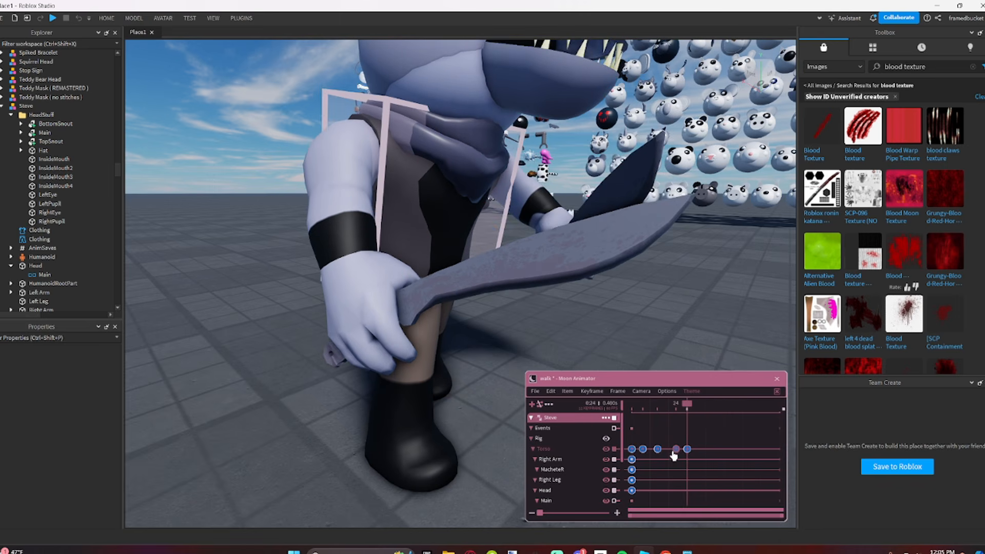
pyautogui.moveTo(669, 458); pyautogui.dragTo(669, 458)
pyautogui.press('space')
pyautogui.press('space')
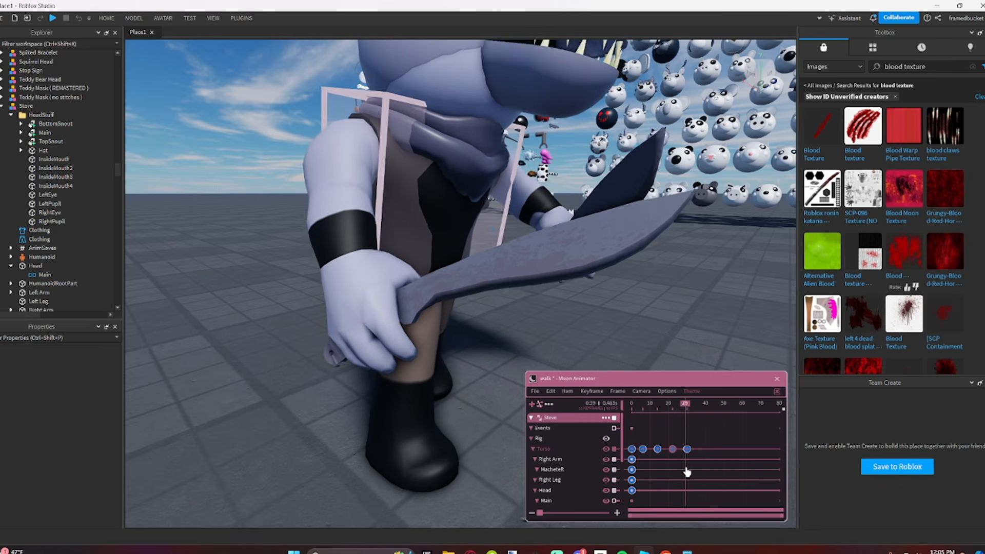
# Step: Play the animation and examine the torso motion from the front, both from a distance and close up
pyautogui.click(606, 311)
pyautogui.moveTo(605, 311); pyautogui.dragTo(606, 311, button='right')
pyautogui.press('s')
pyautogui.press('space')
pyautogui.moveTo(554, 271); pyautogui.dragTo(605, 262, button='right')
pyautogui.press('s')
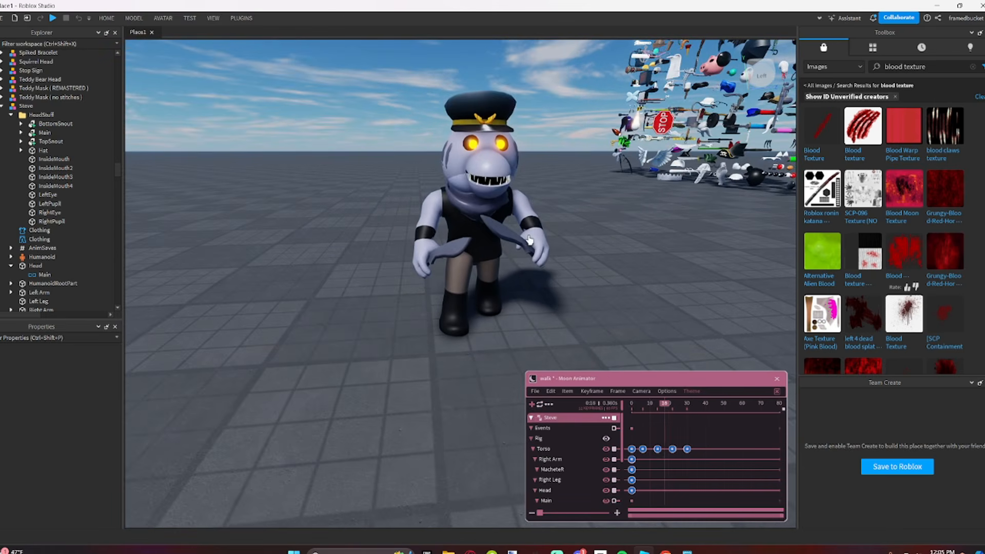
pyautogui.press('s')
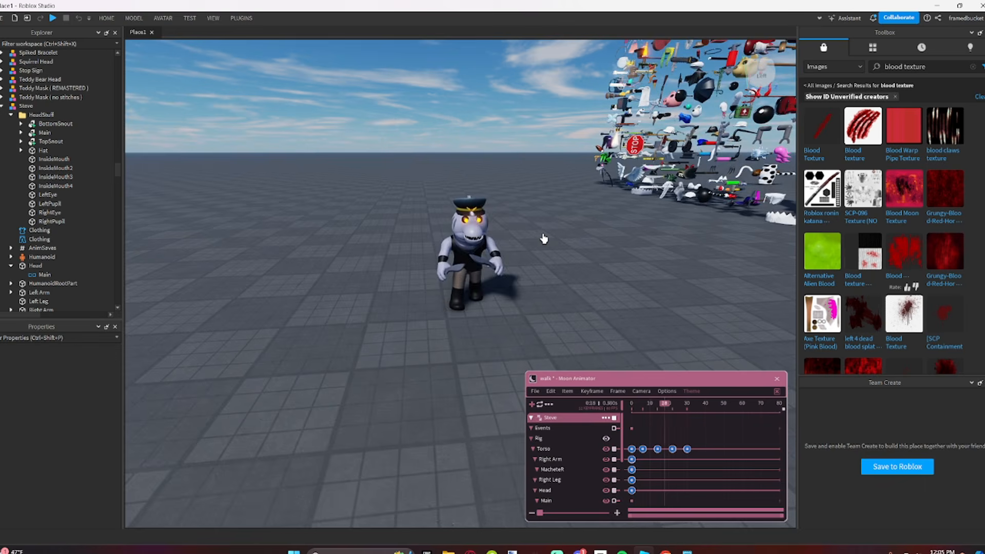
pyautogui.press('w')
pyautogui.press('w')
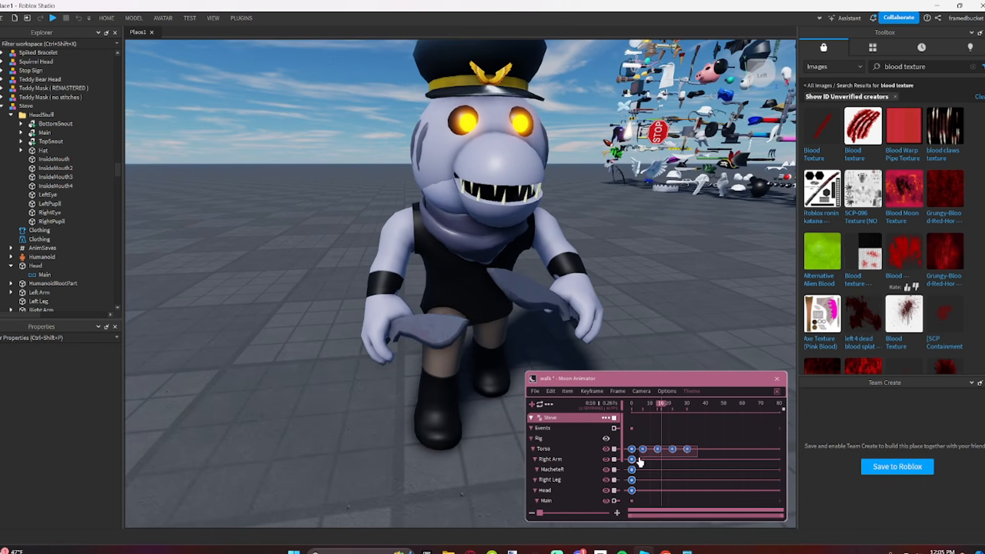
# Step: Duplicate the torso keyframes after frame 0 to start at frame 36, preview the playback and clear the selection
pyautogui.click(649, 439)
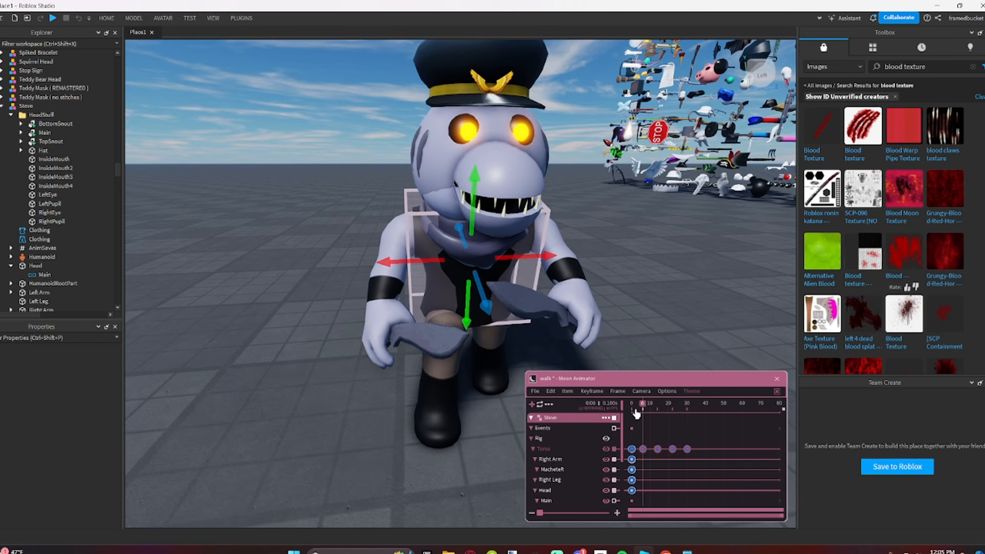
pyautogui.click(639, 428)
pyautogui.moveTo(643, 429); pyautogui.dragTo(692, 445)
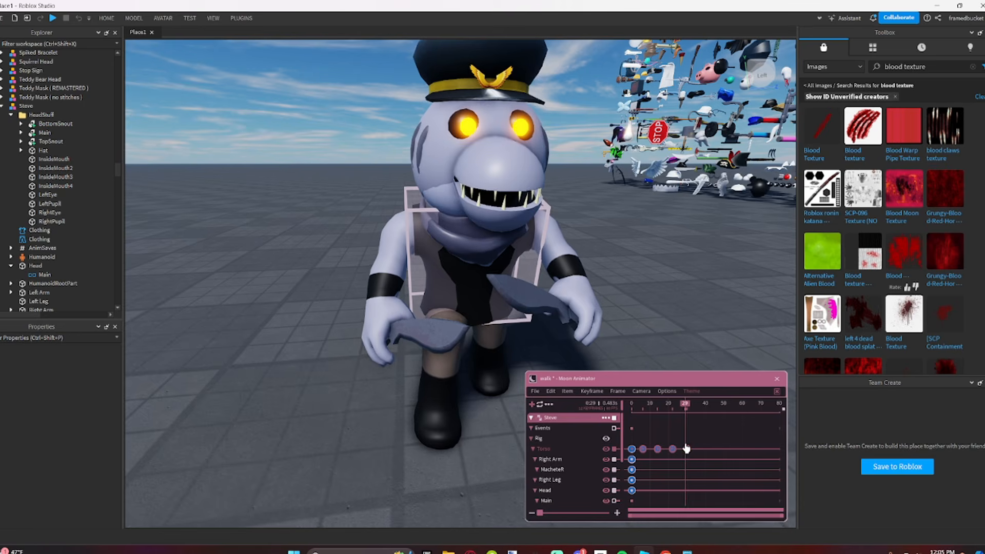
pyautogui.hotkey('ctrl', 'v')
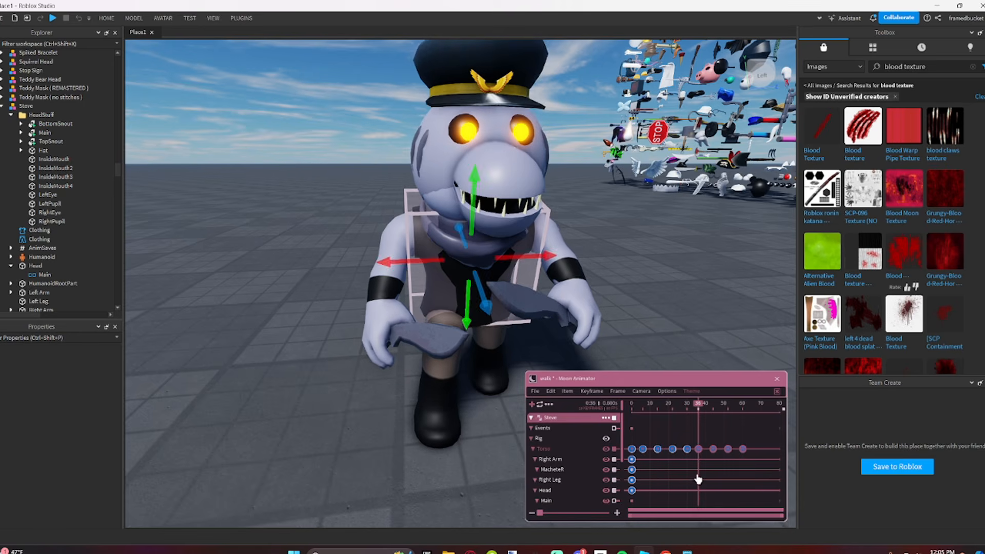
pyautogui.press('space')
pyautogui.hotkey('ctrl', 'd')
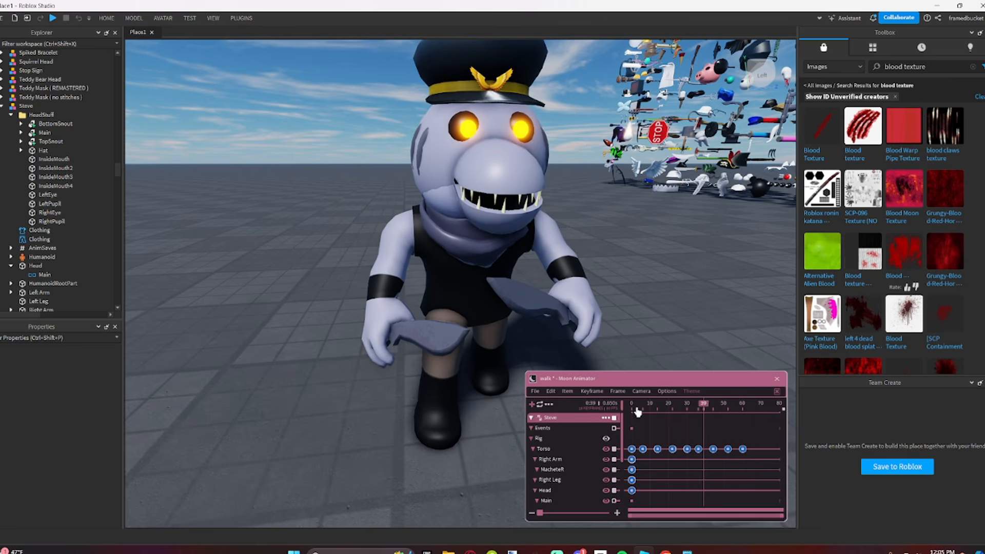
# Step: At frame 6, rotate the right leg slightly backward to add its keyframe
pyautogui.moveTo(637, 412); pyautogui.dragTo(643, 470)
pyautogui.press('a')
pyautogui.moveTo(628, 305); pyautogui.dragTo(627, 302, button='right')
pyautogui.press('a')
pyautogui.press('w')
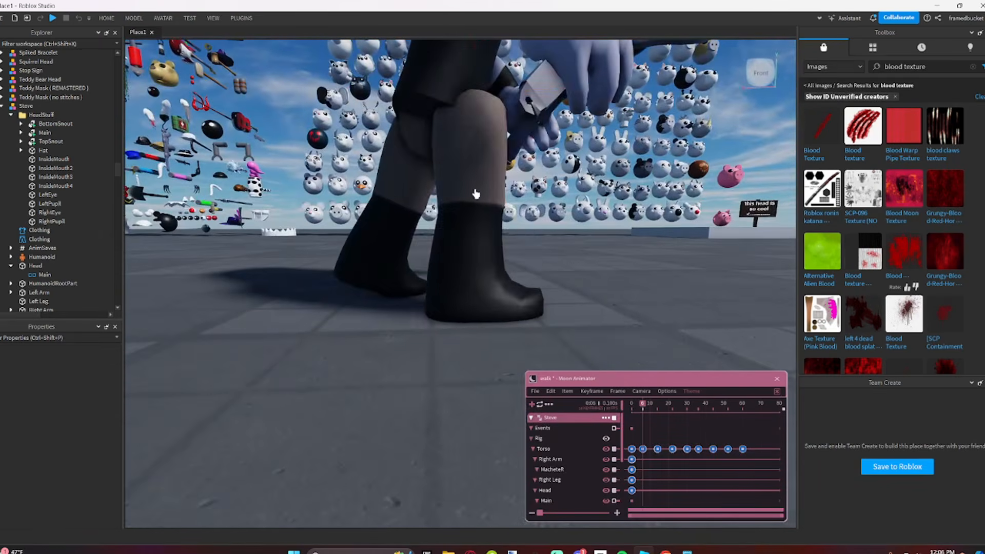
pyautogui.click(476, 194)
pyautogui.press('r')
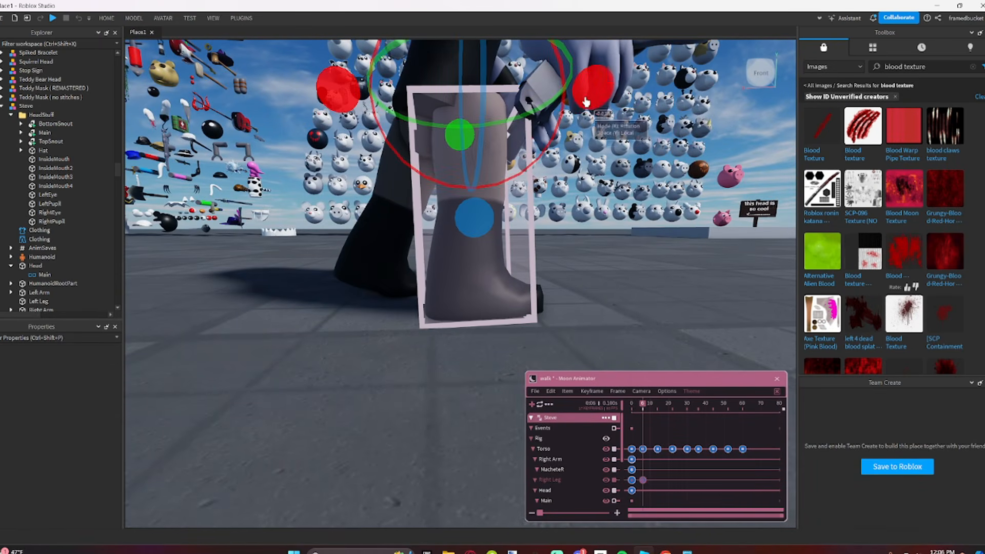
pyautogui.moveTo(587, 102); pyautogui.dragTo(596, 103)
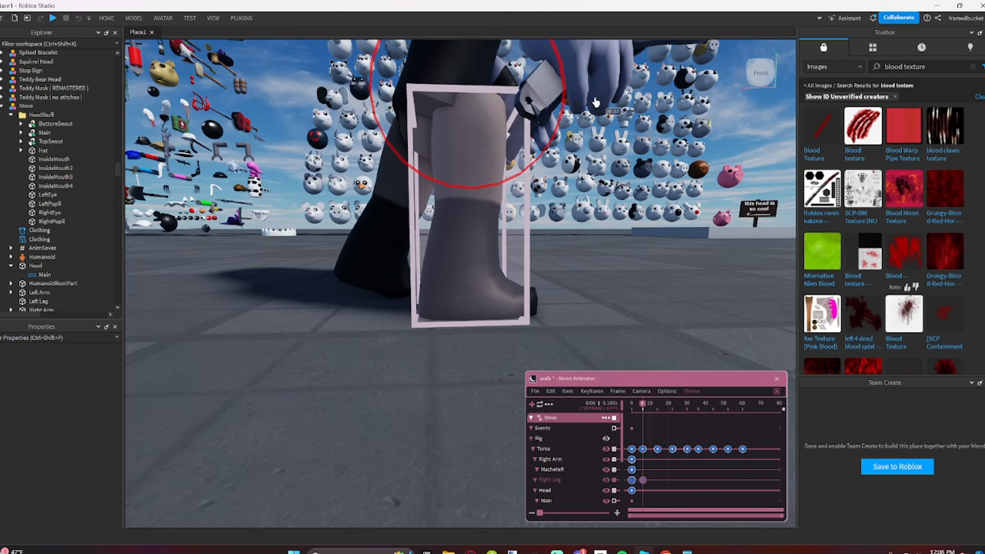
pyautogui.press('r')
pyautogui.click(635, 358)
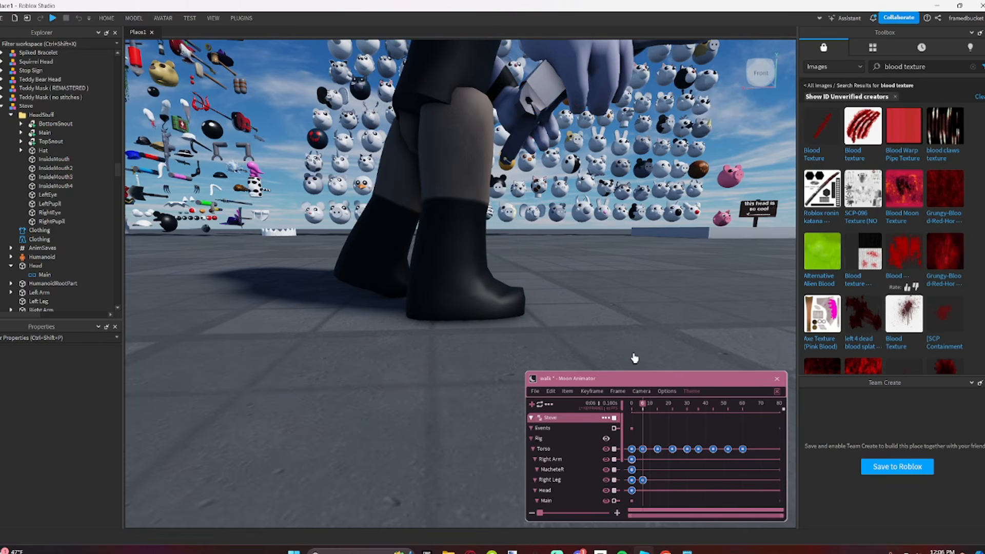
# Step: At frame 6, rotate the left leg backward and adjust its position to add a bent-back keyframe
pyautogui.moveTo(639, 409); pyautogui.dragTo(642, 410)
pyautogui.click(441, 210)
pyautogui.press('r')
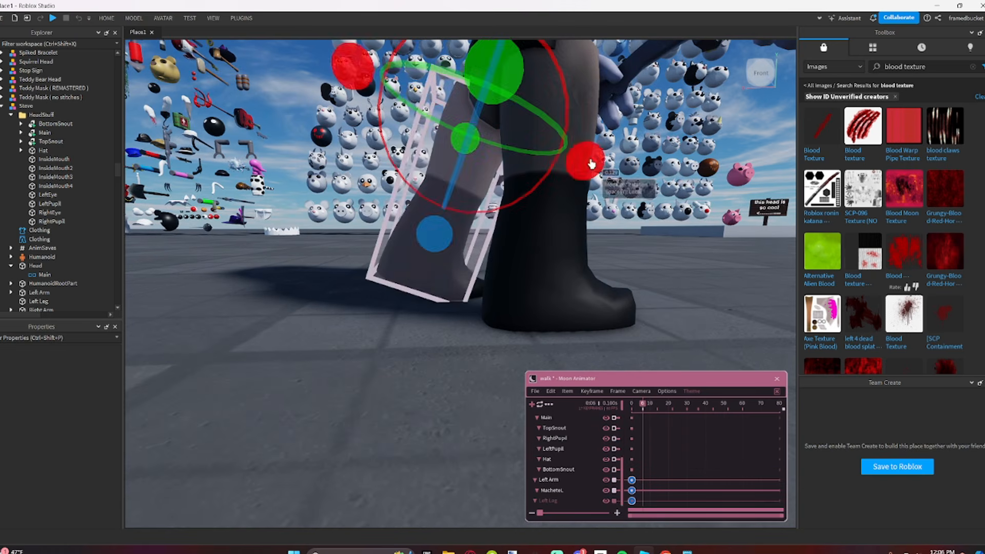
pyautogui.moveTo(591, 163); pyautogui.dragTo(554, 199)
pyautogui.press('r')
pyautogui.moveTo(438, 195); pyautogui.dragTo(455, 170)
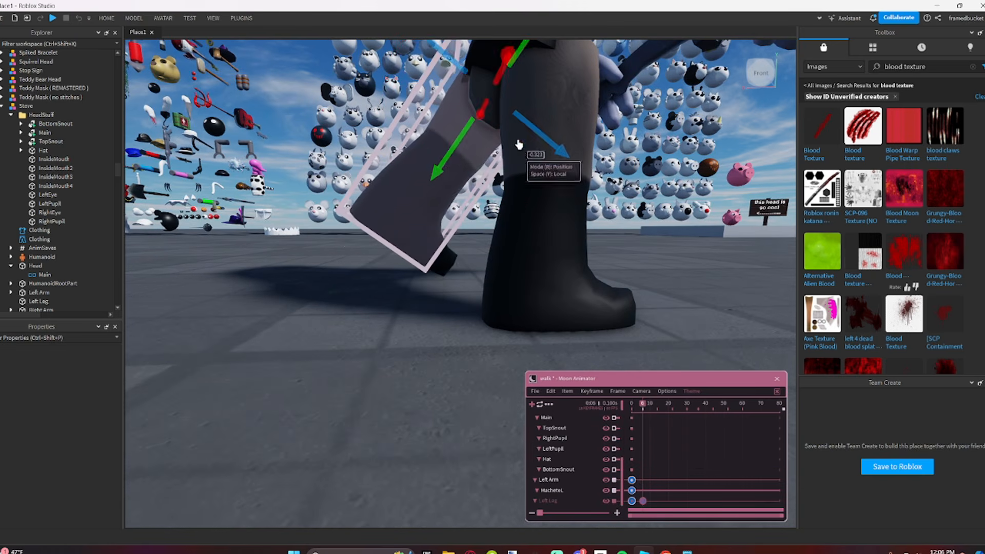
pyautogui.moveTo(530, 128); pyautogui.dragTo(537, 135)
pyautogui.press('r')
pyautogui.moveTo(593, 172); pyautogui.dragTo(590, 178)
pyautogui.press('r')
pyautogui.moveTo(550, 153); pyautogui.dragTo(554, 155)
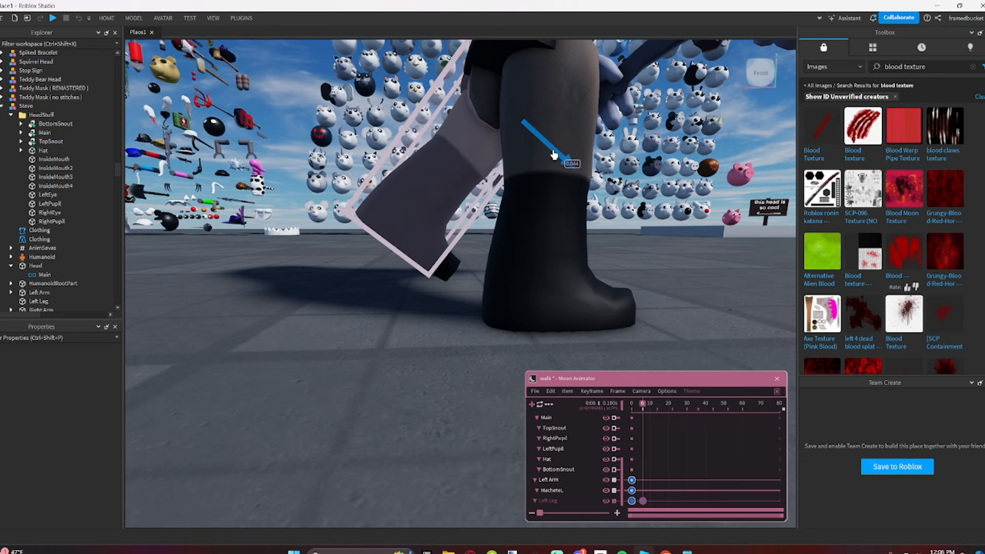
pyautogui.moveTo(457, 163); pyautogui.dragTo(457, 164)
pyautogui.press('space')
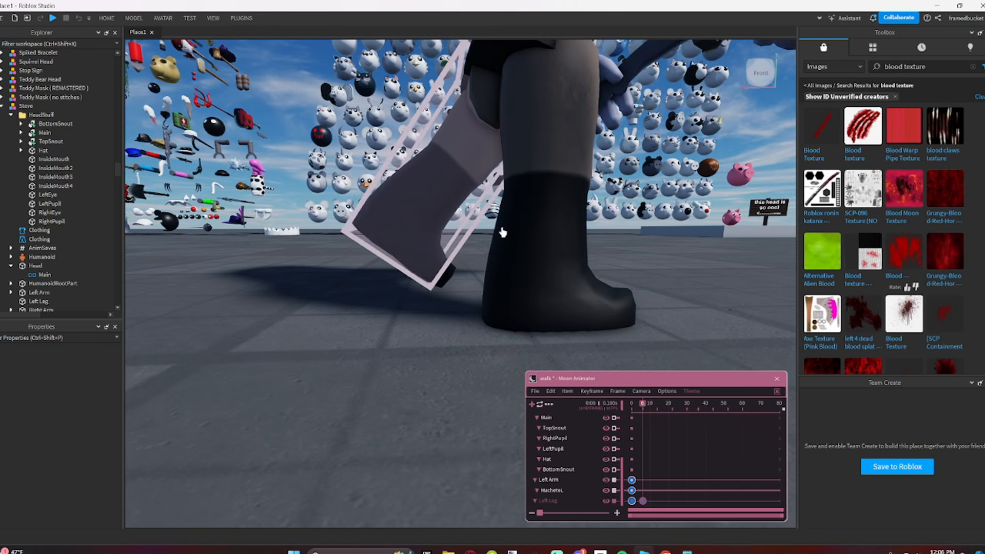
# Step: At frame 22, reposition the left leg and rotate it forward to add its keyframe
pyautogui.moveTo(636, 410); pyautogui.dragTo(673, 427)
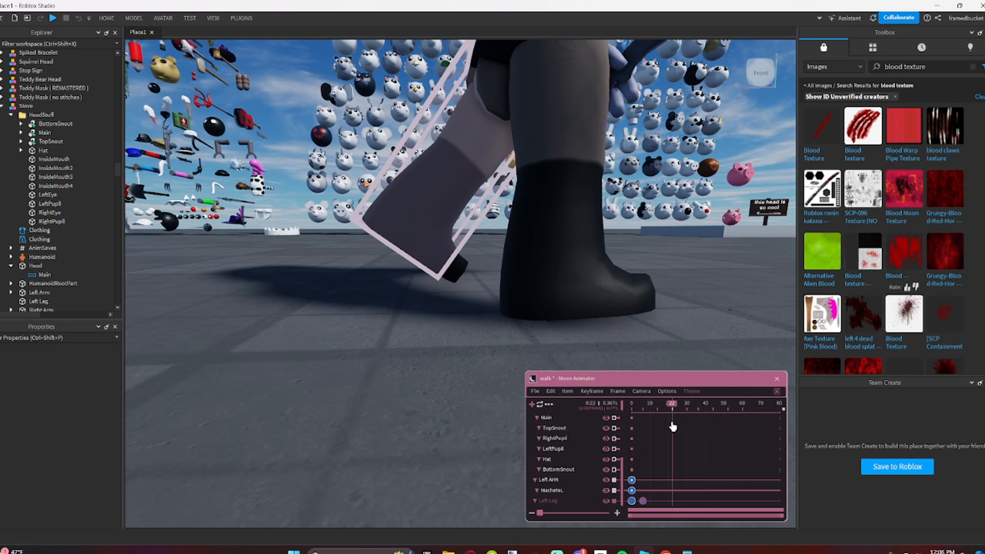
pyautogui.moveTo(656, 246); pyautogui.dragTo(655, 246, button='right')
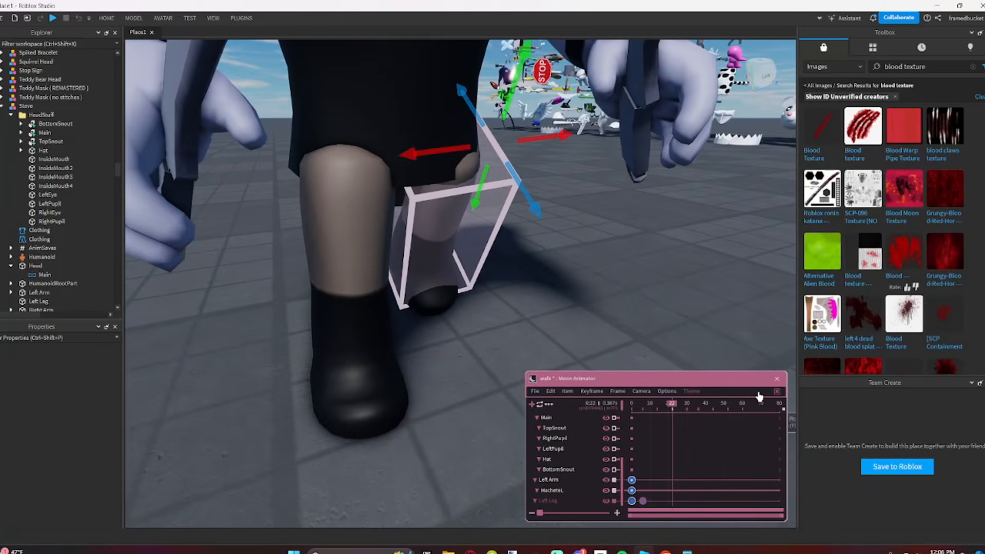
pyautogui.moveTo(527, 199); pyautogui.dragTo(538, 210)
pyautogui.moveTo(524, 106); pyautogui.dragTo(538, 65)
pyautogui.press('r')
pyautogui.moveTo(571, 197); pyautogui.dragTo(594, 160)
pyautogui.scroll(-5, 599, 115)
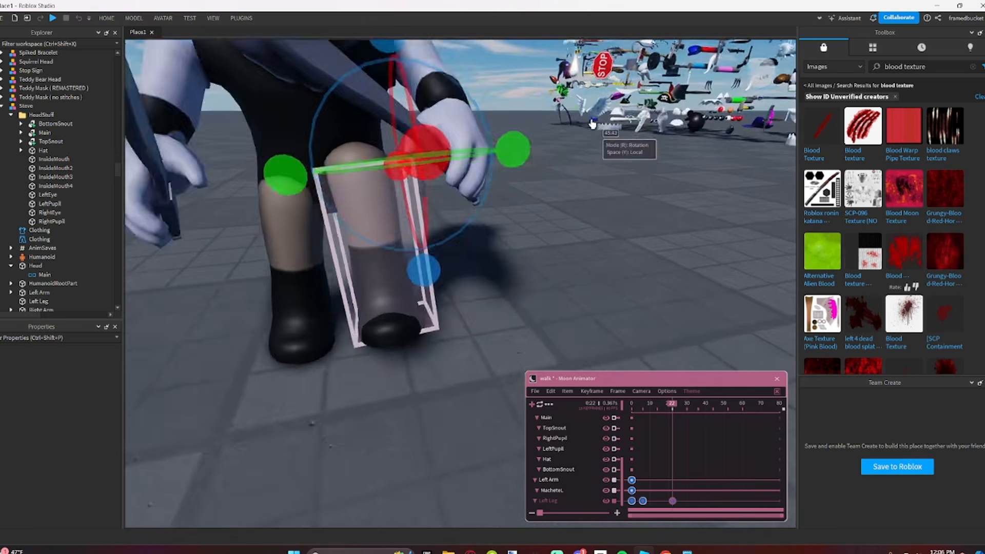
# Step: Fine-tune the left leg's pose at frame 22 and play the animation from the start
pyautogui.press('r')
pyautogui.moveTo(431, 204); pyautogui.dragTo(433, 200)
pyautogui.press('a')
pyautogui.moveTo(453, 201); pyautogui.dragTo(454, 201, button='right')
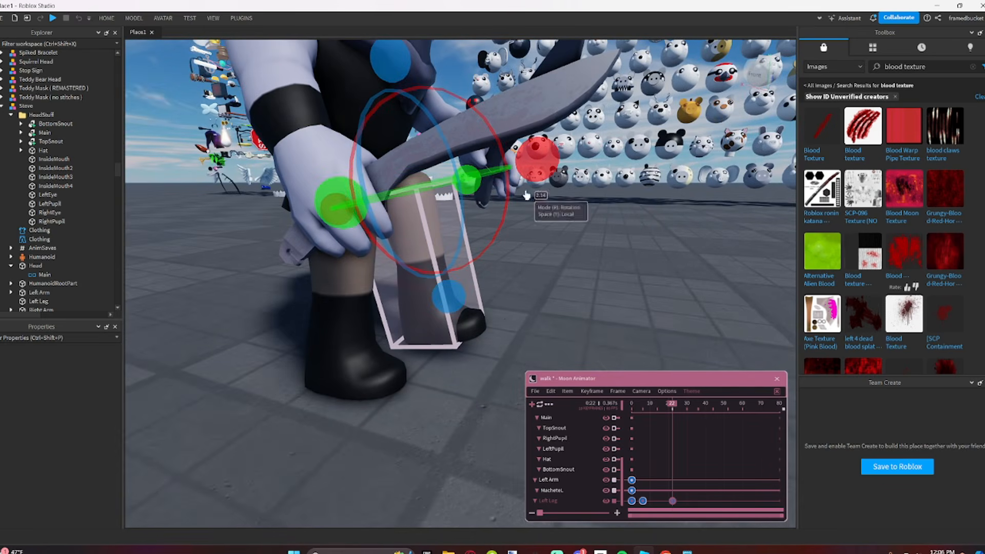
pyautogui.click(632, 408)
pyautogui.press('d')
pyautogui.moveTo(586, 268); pyautogui.dragTo(585, 269, button='right')
pyautogui.press('s')
pyautogui.press('space')
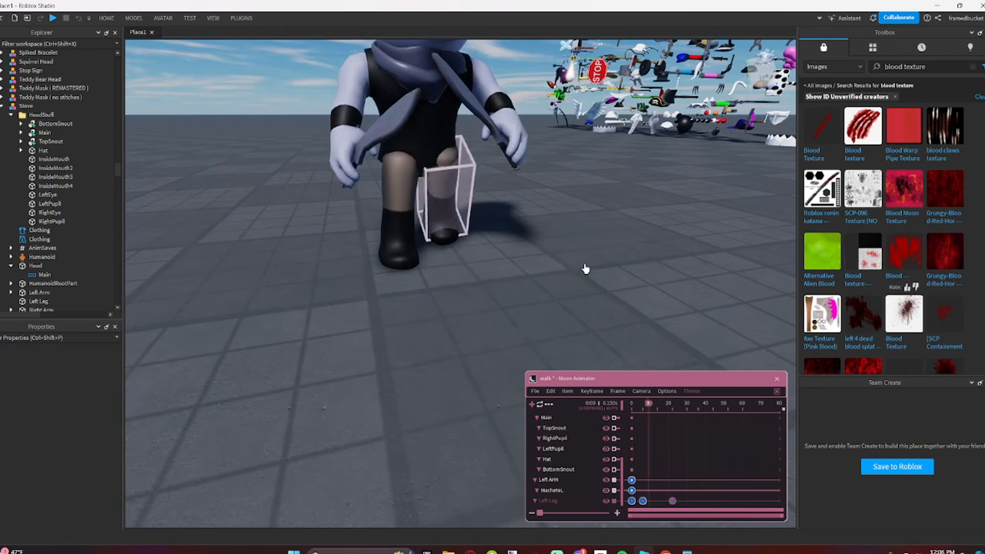
pyautogui.press('space')
# Step: At frame 30, adjust the left leg's rotation and position to add its keyframe
pyautogui.click(632, 408)
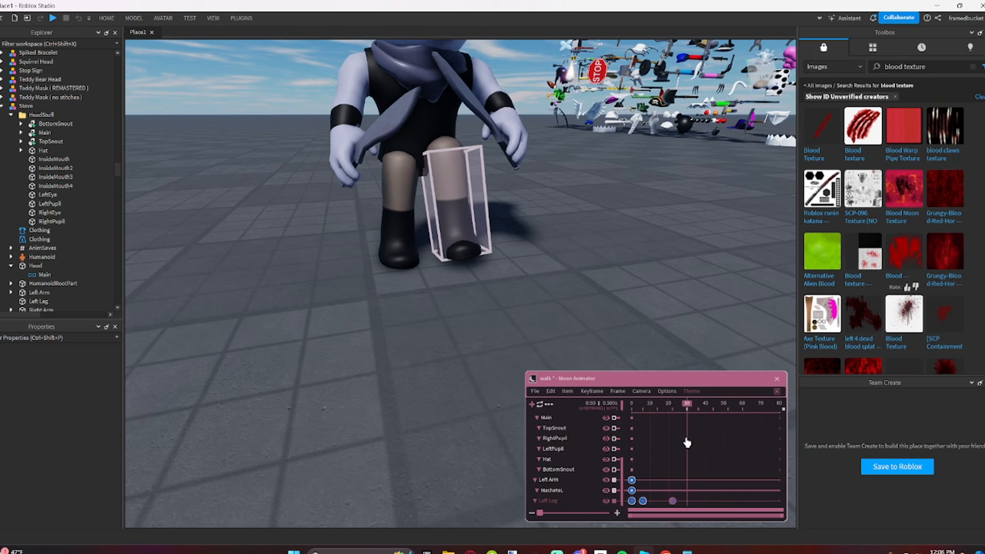
pyautogui.press('w')
pyautogui.moveTo(502, 238); pyautogui.dragTo(497, 167, button='right')
pyautogui.press('r')
pyautogui.moveTo(495, 178); pyautogui.dragTo(495, 179)
pyautogui.press('r')
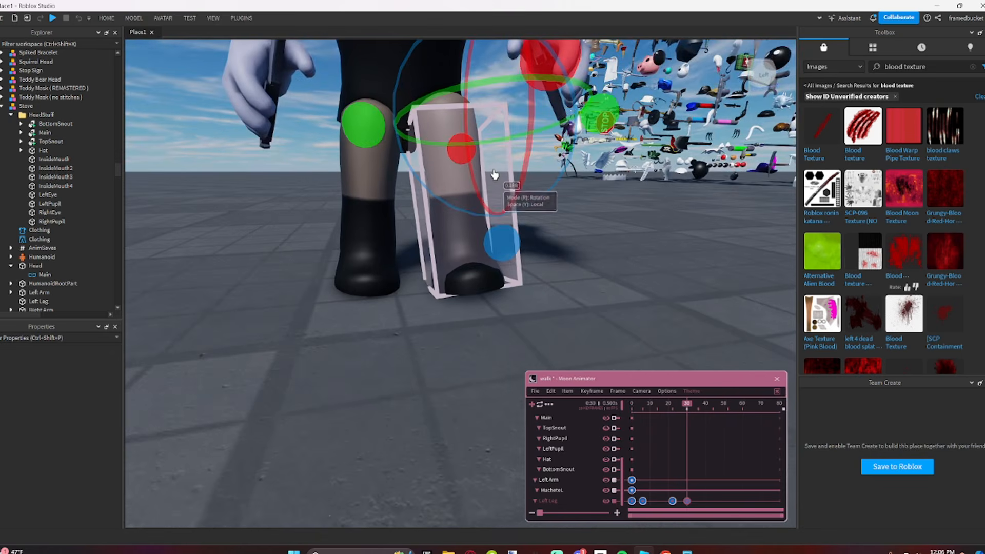
pyautogui.moveTo(495, 177); pyautogui.dragTo(545, 163, button='right')
pyautogui.press('a')
pyautogui.moveTo(565, 130); pyautogui.dragTo(505, 163)
pyautogui.moveTo(576, 191); pyautogui.dragTo(602, 219, button='right')
pyautogui.press('e')
pyautogui.moveTo(602, 218); pyautogui.dragTo(607, 215)
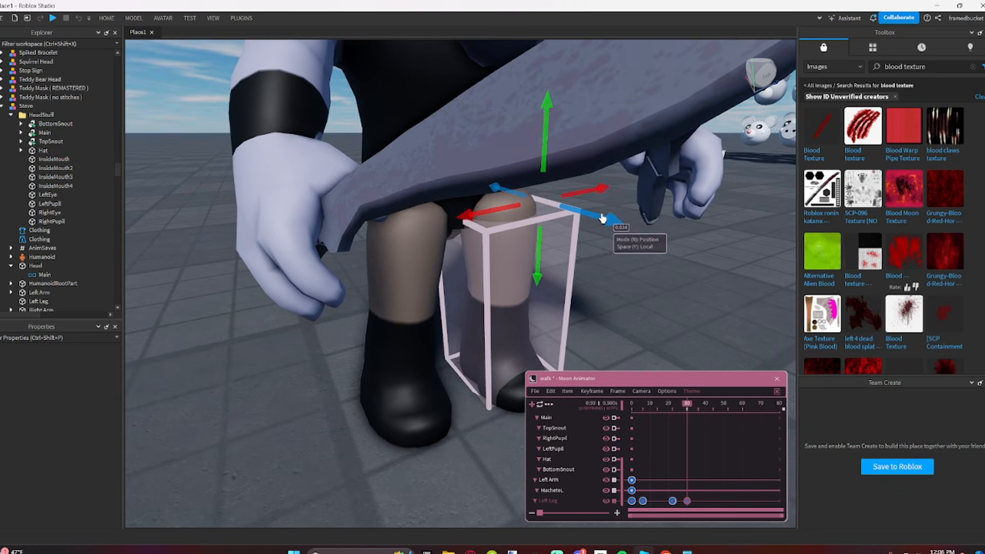
pyautogui.moveTo(607, 216); pyautogui.dragTo(611, 379, button='right')
# Step: Rotate the left leg slightly at frame 22, play the animation and clear the selection
pyautogui.moveTo(639, 413); pyautogui.dragTo(672, 428)
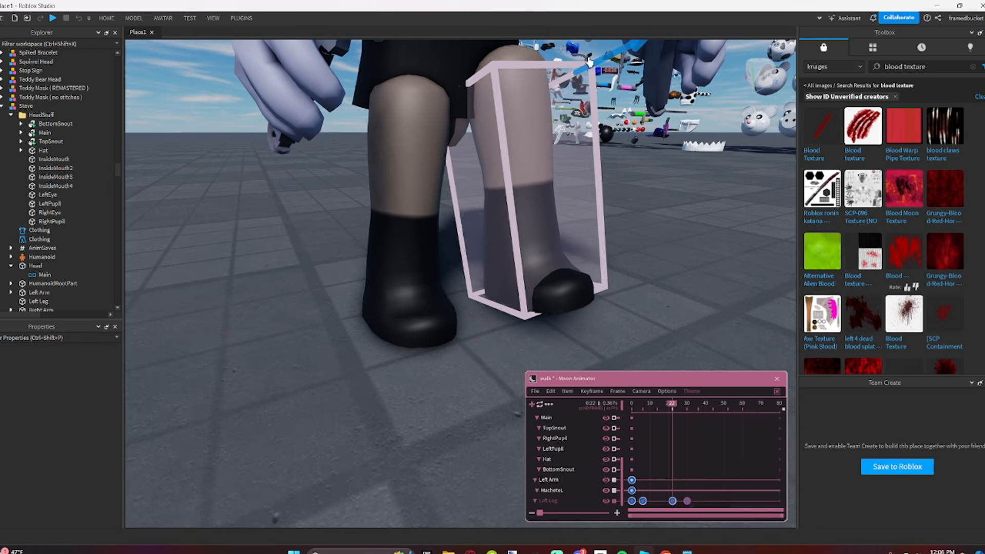
pyautogui.press('r')
pyautogui.moveTo(492, 97)
pyautogui.mouseDown()
pyautogui.moveTo(491, 125)
pyautogui.moveTo(490, 115)
pyautogui.mouseUp()
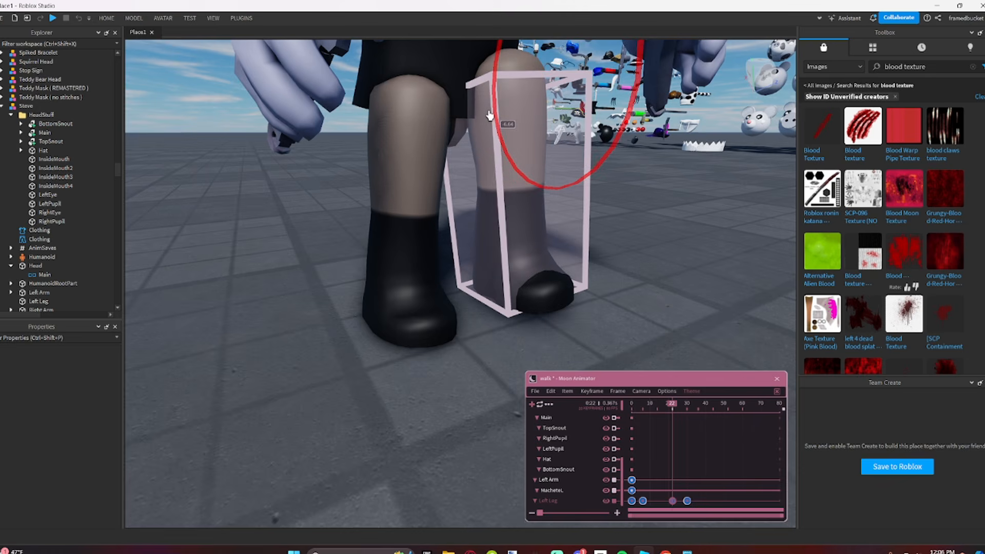
pyautogui.press('space')
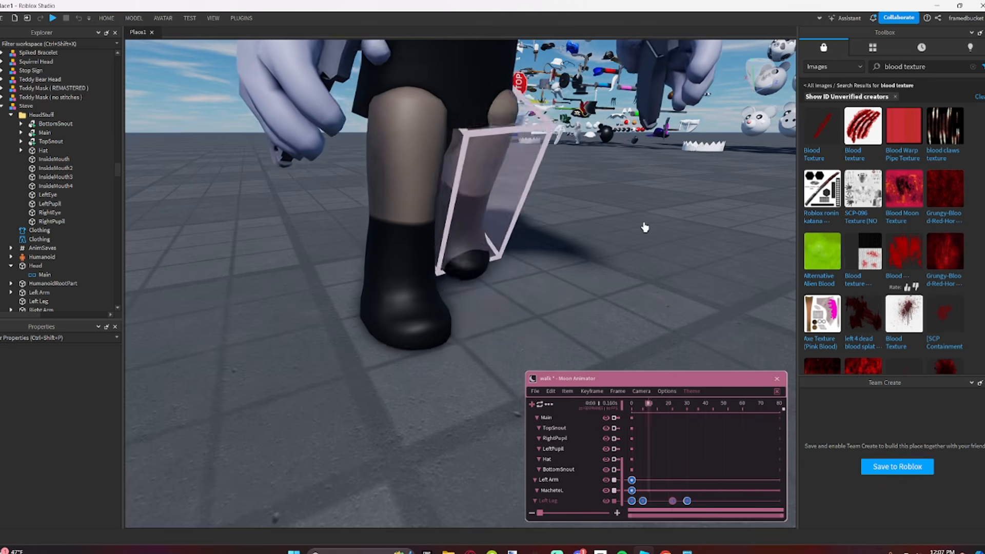
pyautogui.press('space')
pyautogui.click(672, 421)
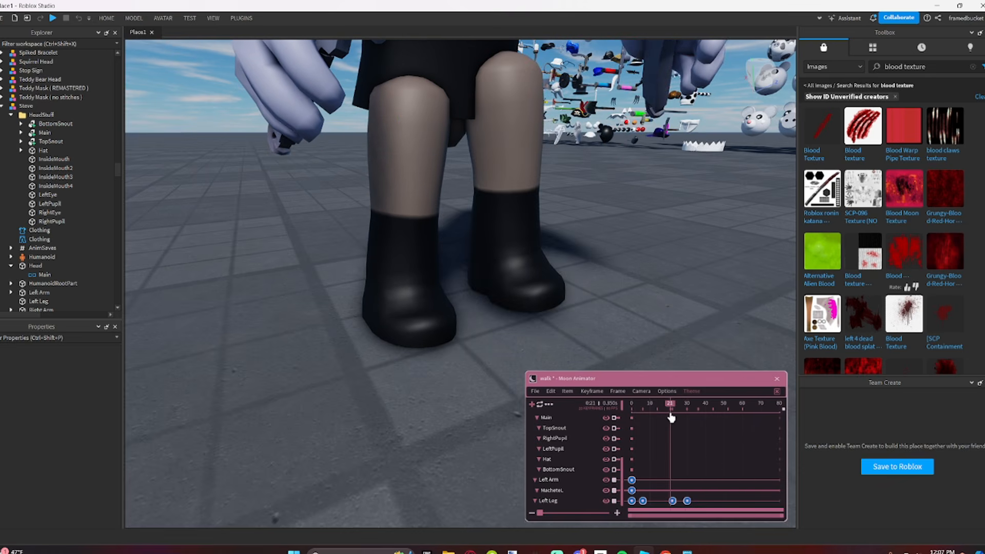
pyautogui.press('space')
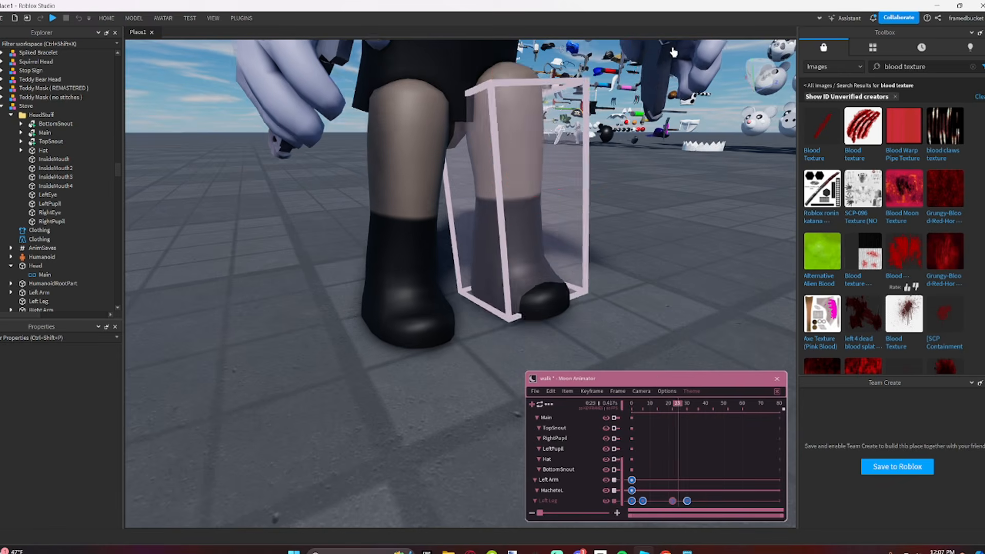
pyautogui.click(686, 288)
pyautogui.scroll(-7, 685, 288)
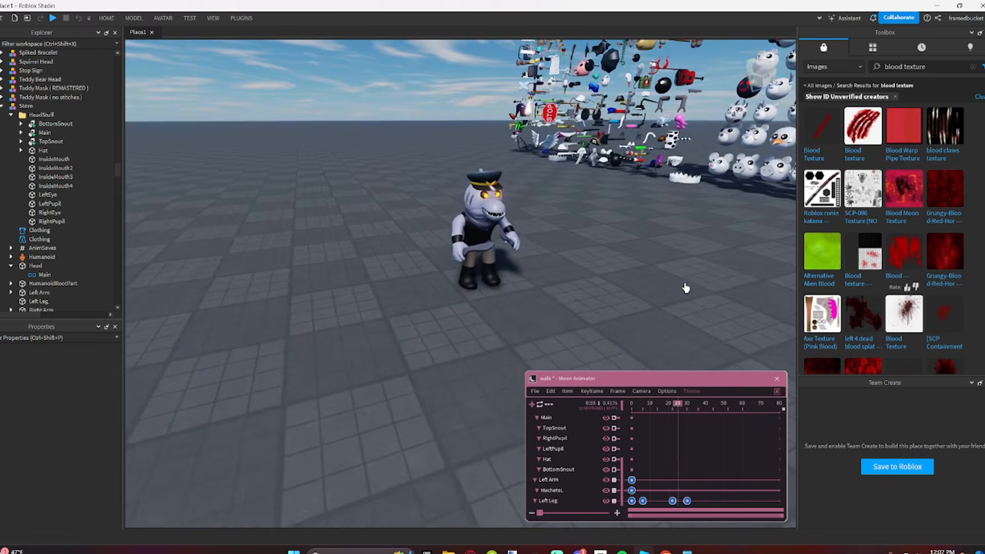
pyautogui.moveTo(685, 289); pyautogui.dragTo(683, 287, button='right')
pyautogui.scroll(2, 683, 287)
# Step: At frame 14, move the right leg backward and tilt it back to add its keyframe
pyautogui.click(636, 404)
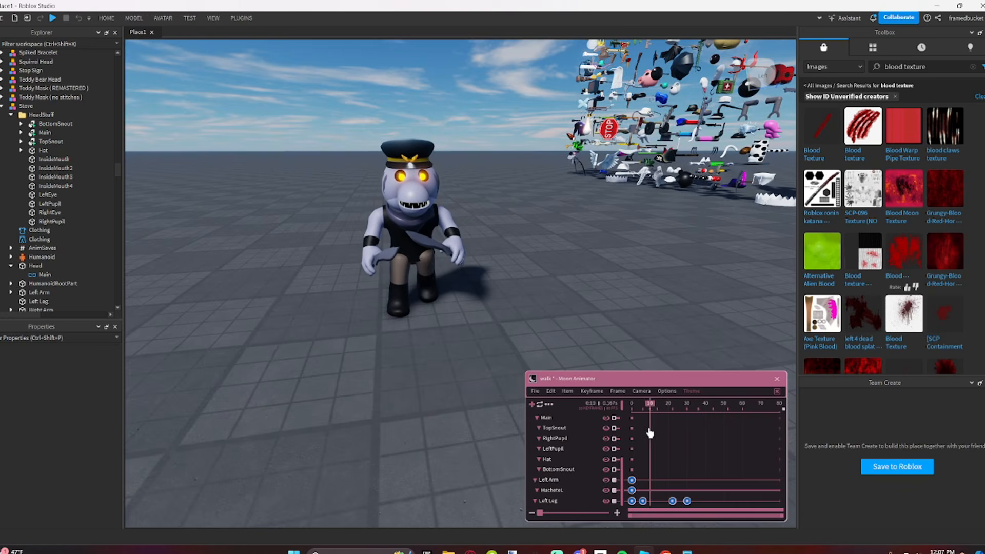
pyautogui.moveTo(656, 442)
pyautogui.mouseDown()
pyautogui.moveTo(631, 448)
pyautogui.moveTo(655, 450)
pyautogui.mouseUp()
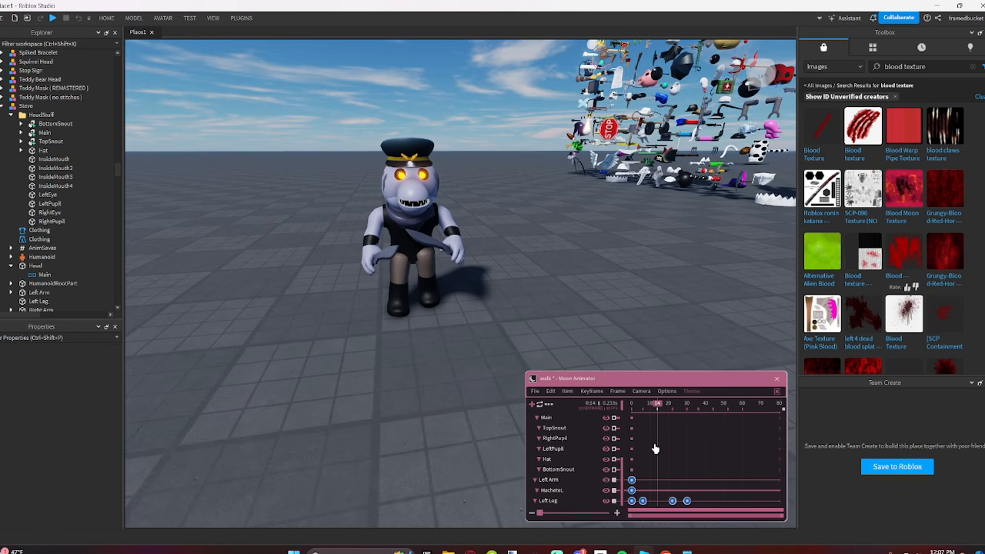
pyautogui.press('w')
pyautogui.press('a')
pyautogui.moveTo(567, 276); pyautogui.dragTo(562, 269, button='right')
pyautogui.click(534, 246)
pyautogui.press('r')
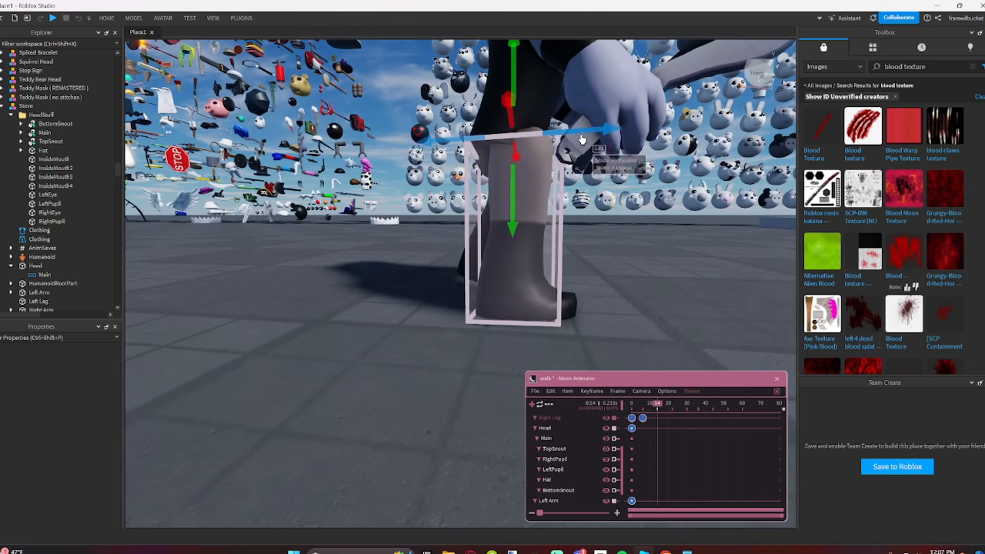
pyautogui.moveTo(582, 139); pyautogui.dragTo(602, 147)
pyautogui.press('r')
pyautogui.press('r')
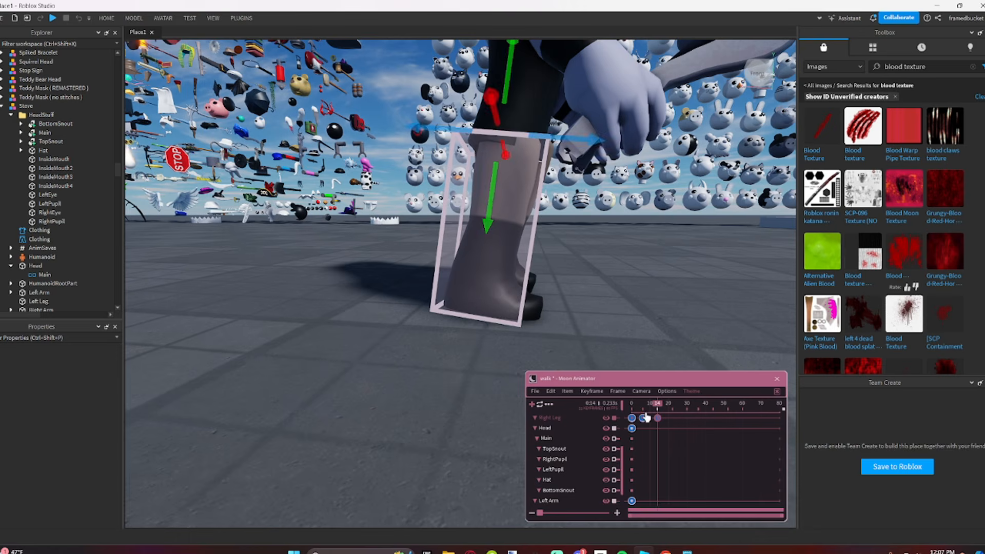
# Step: At frame 22, move the right leg further back and rotate it backward, then compare with frame 0
pyautogui.moveTo(647, 417); pyautogui.dragTo(672, 419)
pyautogui.moveTo(562, 143); pyautogui.dragTo(544, 147)
pyautogui.press('r')
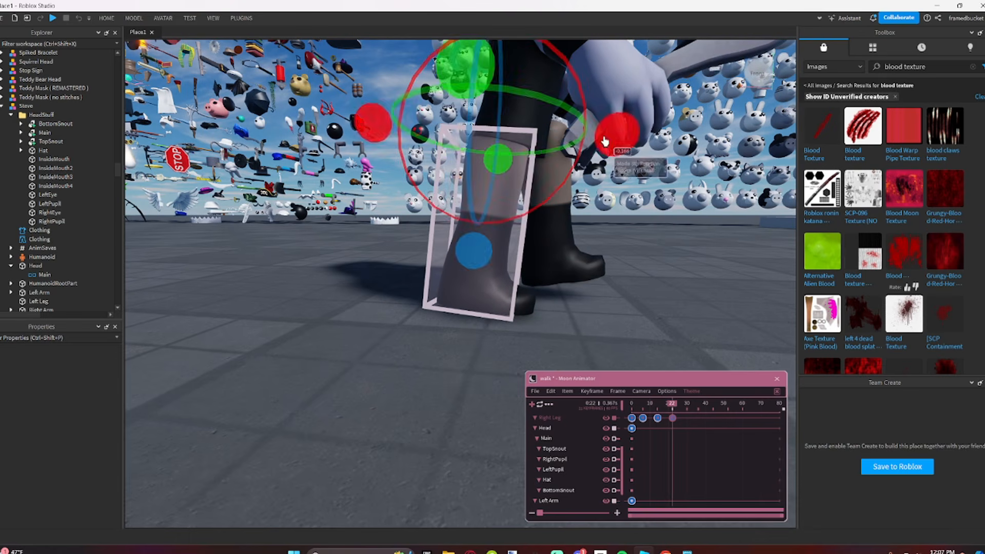
pyautogui.moveTo(607, 142); pyautogui.dragTo(603, 157)
pyautogui.moveTo(584, 159); pyautogui.dragTo(595, 156, button='right')
pyautogui.press('w')
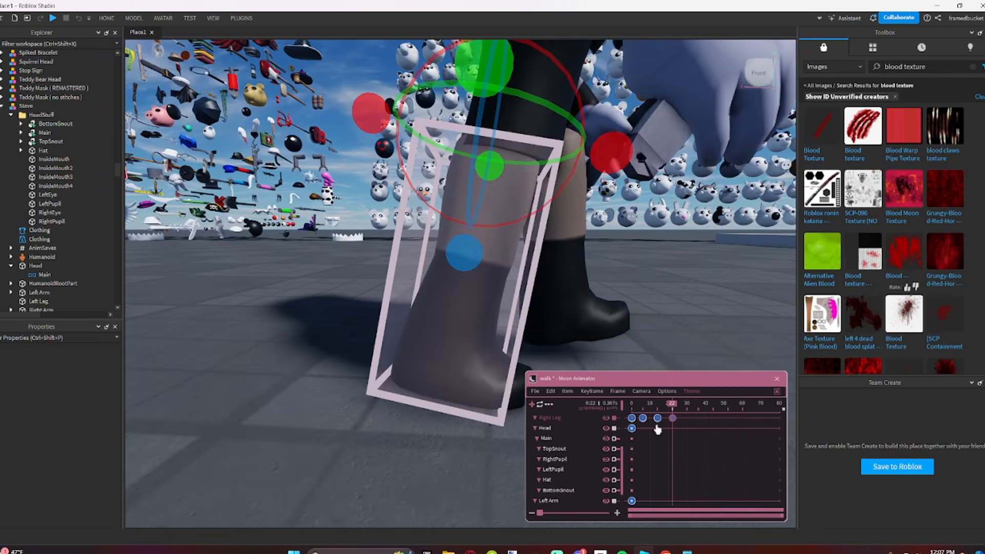
pyautogui.click(632, 407)
pyautogui.moveTo(521, 286); pyautogui.dragTo(524, 289, button='right')
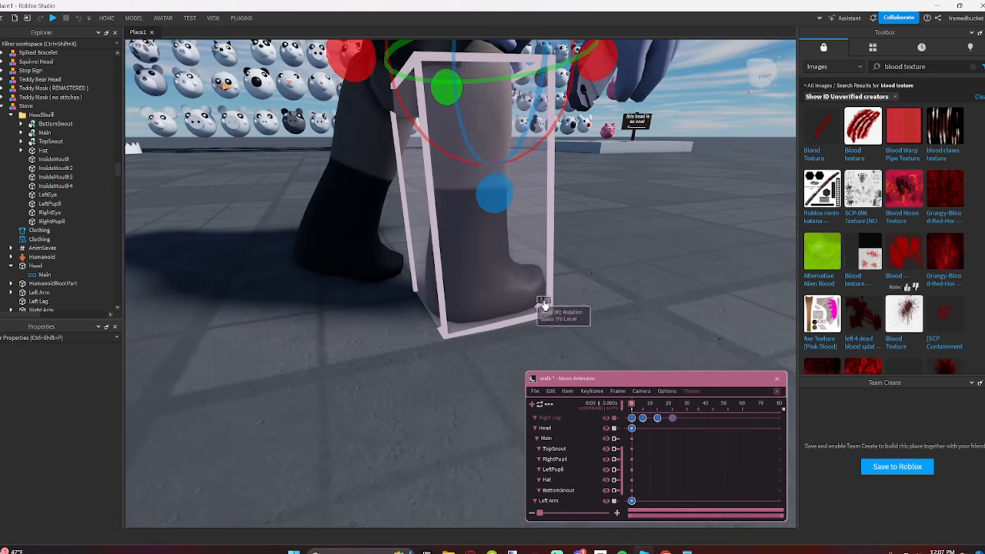
# Step: At frame 30, shift the right leg back and rotate it further backward to add its keyframe
pyautogui.click(684, 408)
pyautogui.moveTo(684, 409); pyautogui.dragTo(687, 409)
pyautogui.press('r')
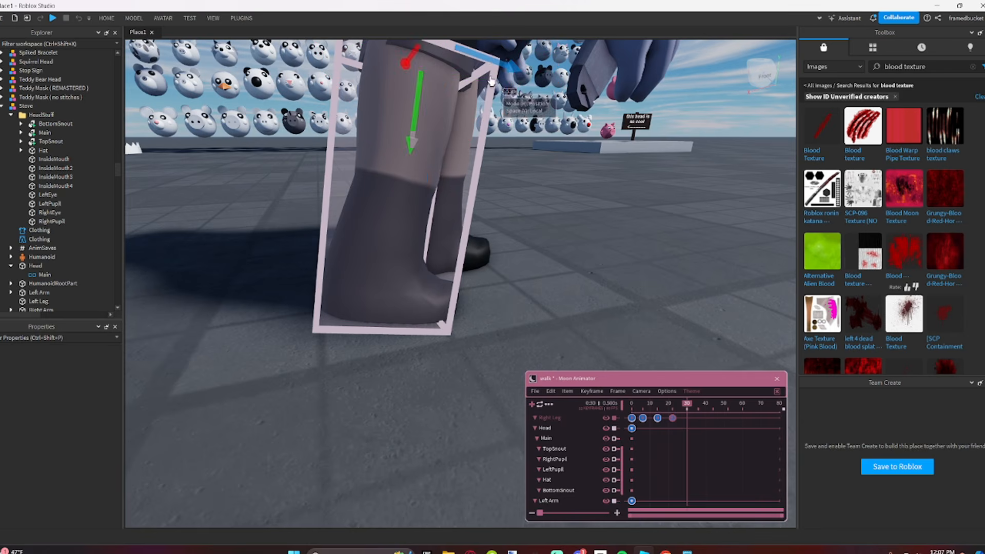
pyautogui.moveTo(489, 67); pyautogui.dragTo(483, 66)
pyautogui.press('r')
pyautogui.moveTo(542, 73); pyautogui.dragTo(545, 126)
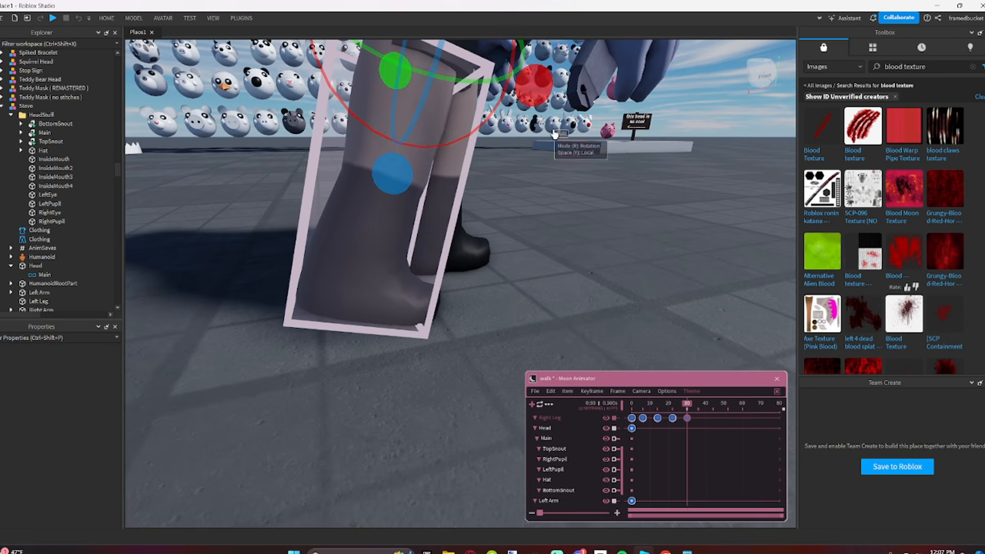
# Step: Clear the right leg selection and play the animation from the front to examine both legs
pyautogui.press('d')
pyautogui.moveTo(567, 226); pyautogui.dragTo(559, 227, button='right')
pyautogui.press('s')
pyautogui.click(560, 226)
pyautogui.press('d')
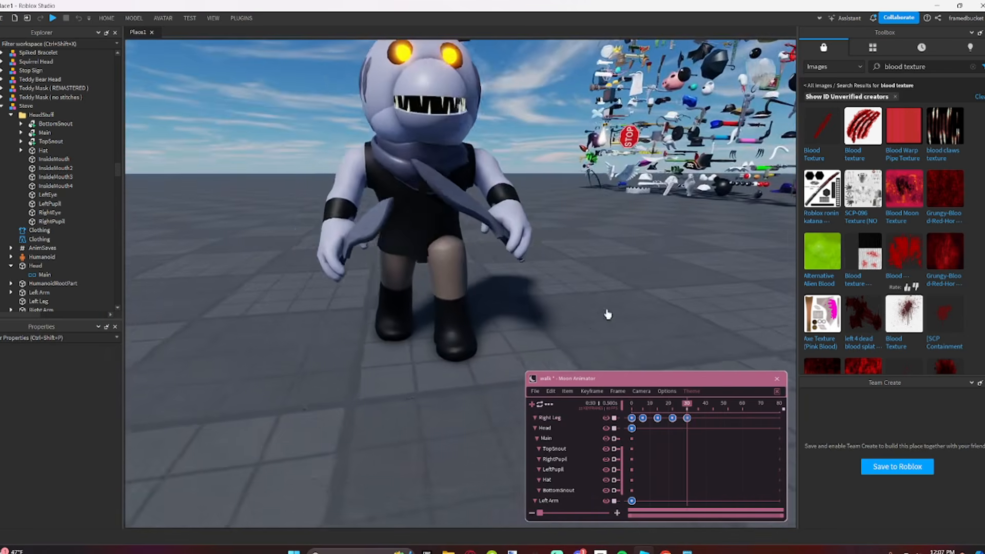
pyautogui.press('s')
pyautogui.press('space')
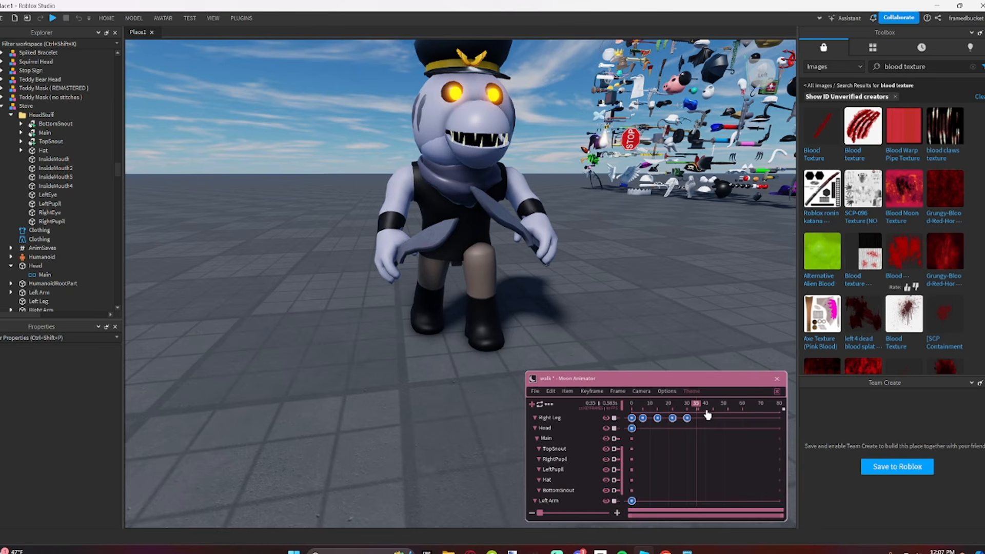
# Step: At frame 36, rotate the right leg backward and adjust its position to add its keyframe
pyautogui.click(433, 295)
pyautogui.press('a')
pyautogui.moveTo(444, 302); pyautogui.dragTo(442, 301, button='right')
pyautogui.press('w')
pyautogui.moveTo(456, 198); pyautogui.dragTo(452, 221)
pyautogui.press('r')
pyautogui.click(421, 205)
pyautogui.click(373, 208)
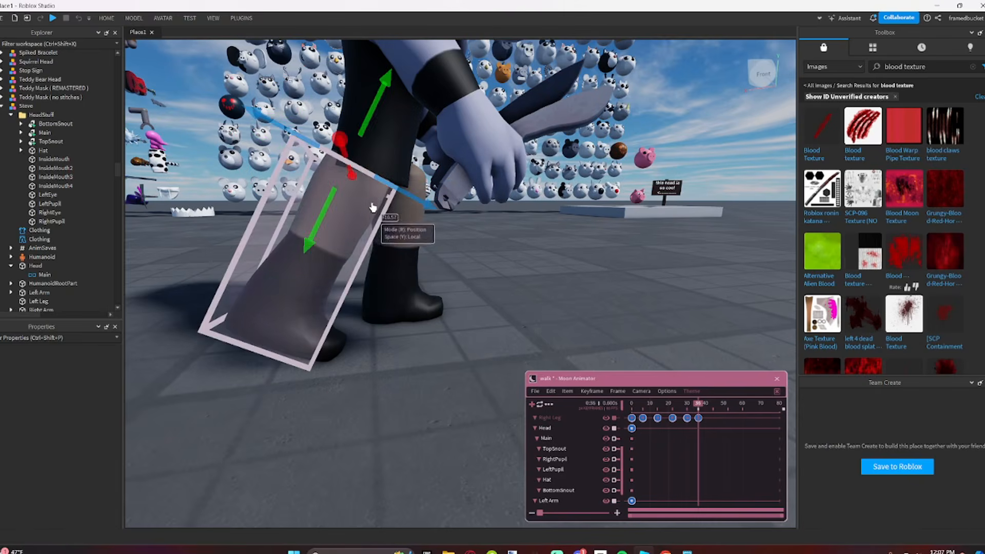
pyautogui.moveTo(373, 208); pyautogui.dragTo(416, 213)
pyautogui.moveTo(394, 152); pyautogui.dragTo(410, 120)
# Step: Play the animation from the front and examine the right leg's motion
pyautogui.press('d')
pyautogui.moveTo(408, 122); pyautogui.dragTo(405, 126, button='right')
pyautogui.moveTo(516, 338); pyautogui.dragTo(517, 340, button='right')
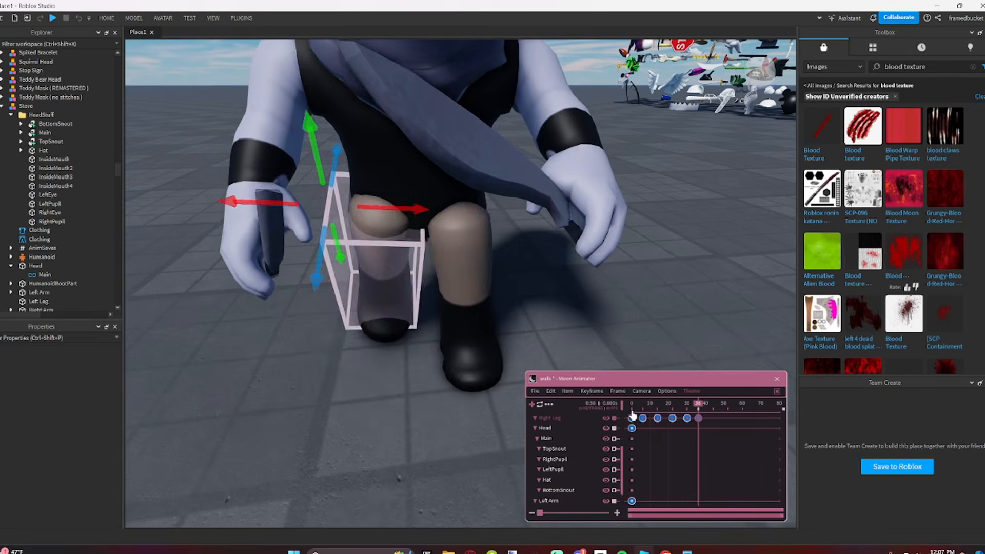
pyautogui.moveTo(633, 413); pyautogui.dragTo(644, 423)
pyautogui.press('space')
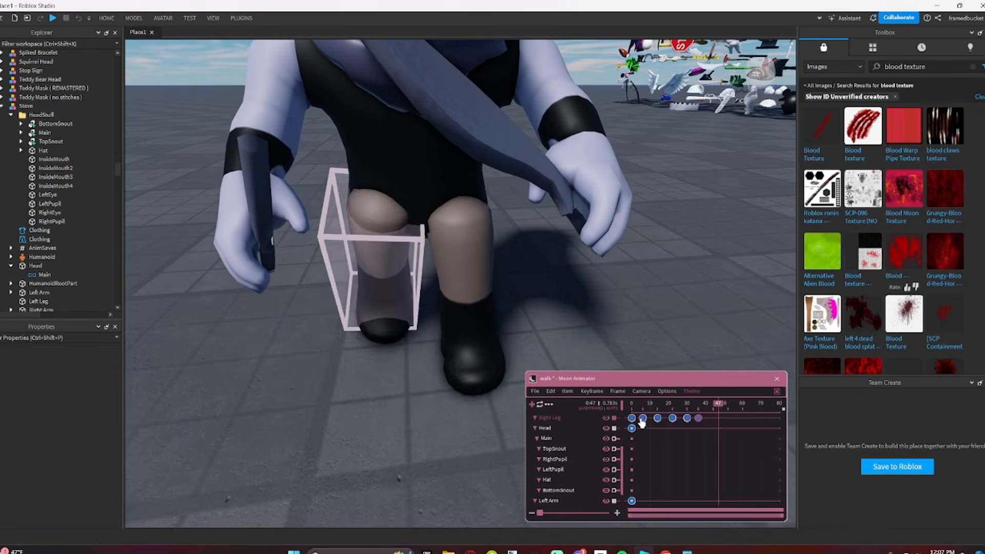
pyautogui.press('space')
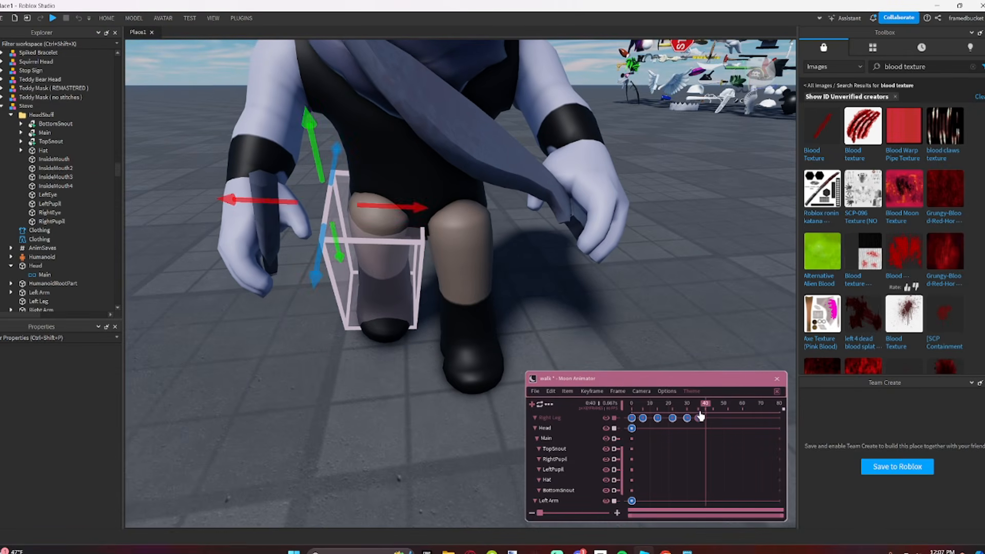
# Step: At frame 36, shift the left leg backward to add its keyframe
pyautogui.click(696, 406)
pyautogui.click(496, 323)
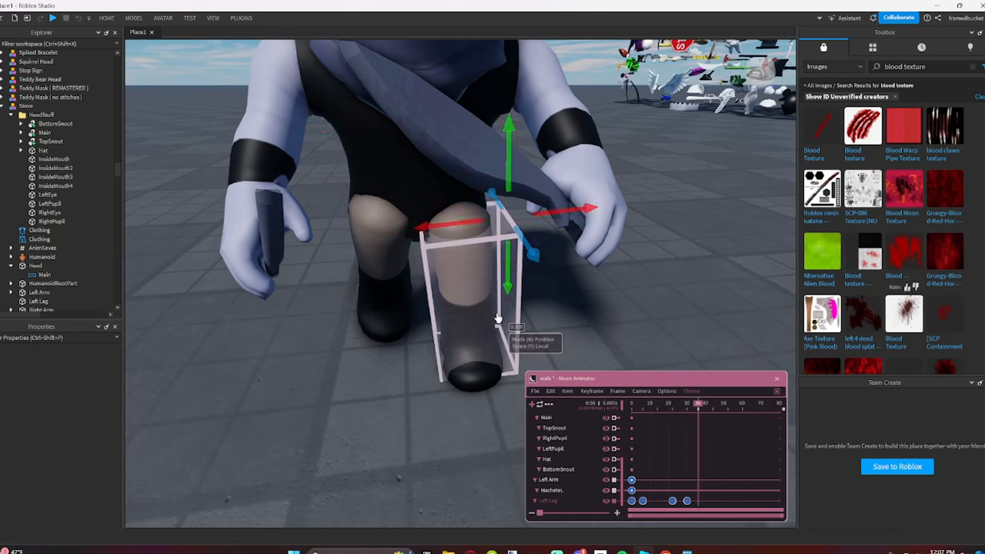
pyautogui.moveTo(480, 313); pyautogui.dragTo(475, 303, button='right')
pyautogui.click(521, 250)
pyautogui.click(482, 292)
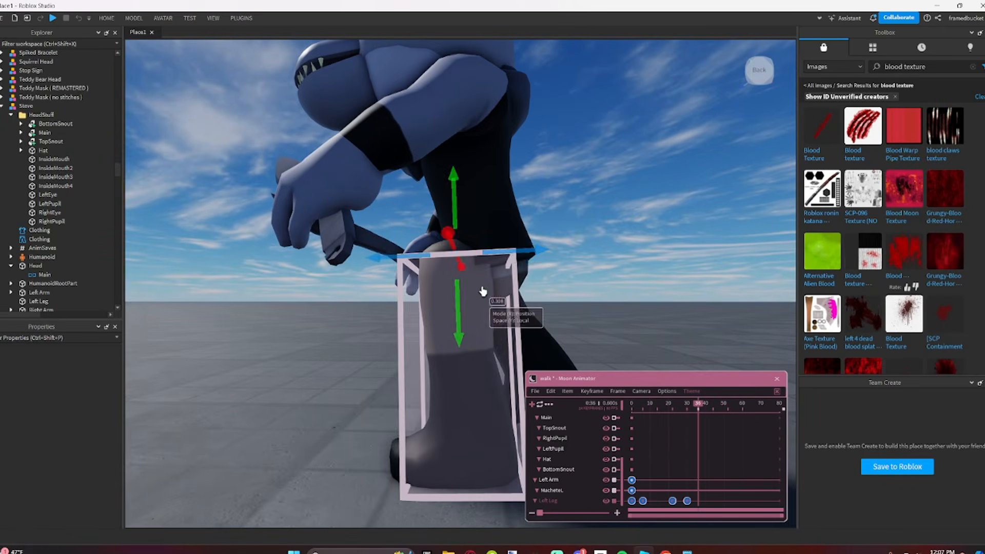
pyautogui.moveTo(515, 256); pyautogui.dragTo(576, 252)
pyautogui.press('r')
pyautogui.moveTo(576, 252); pyautogui.dragTo(589, 257, button='right')
# Step: At frame 52, rotate the right leg about its sideways axis to add its keyframe
pyautogui.press('q')
pyautogui.moveTo(738, 410); pyautogui.dragTo(728, 427)
pyautogui.moveTo(667, 271); pyautogui.dragTo(669, 271, button='right')
pyautogui.click(445, 211)
pyautogui.moveTo(445, 211); pyautogui.dragTo(447, 212, button='right')
pyautogui.moveTo(498, 191); pyautogui.dragTo(460, 136)
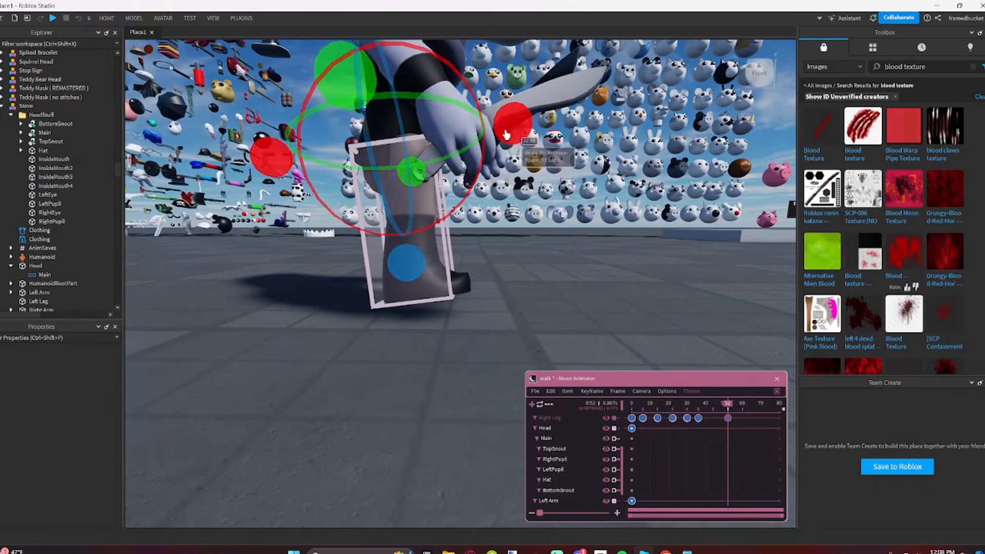
pyautogui.press('r')
pyautogui.moveTo(483, 139); pyautogui.dragTo(485, 143, button='right')
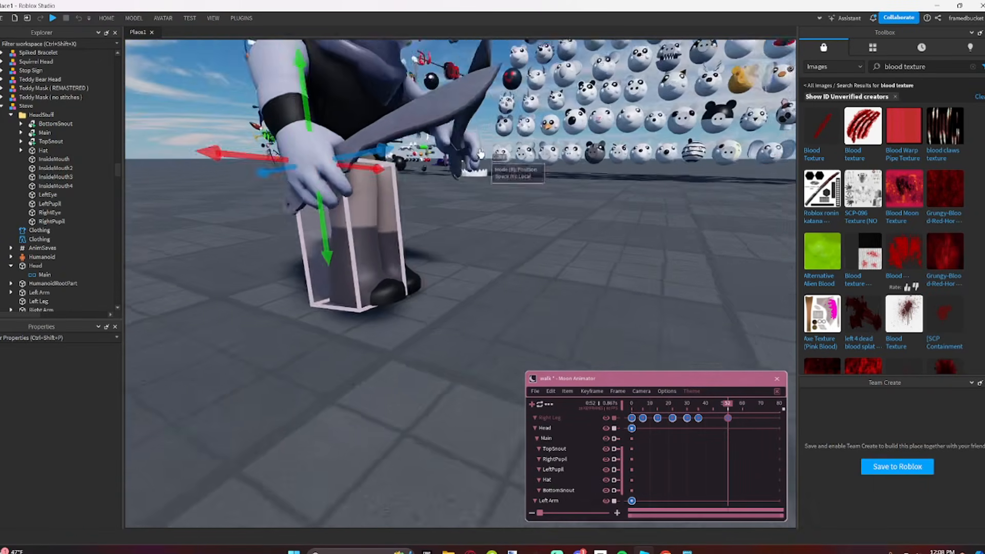
pyautogui.moveTo(558, 307); pyautogui.dragTo(559, 309, button='right')
# Step: Copy the right leg's frame 0 keyframe to frame 60 and play the animation
pyautogui.moveTo(636, 411); pyautogui.dragTo(604, 422)
pyautogui.press('space')
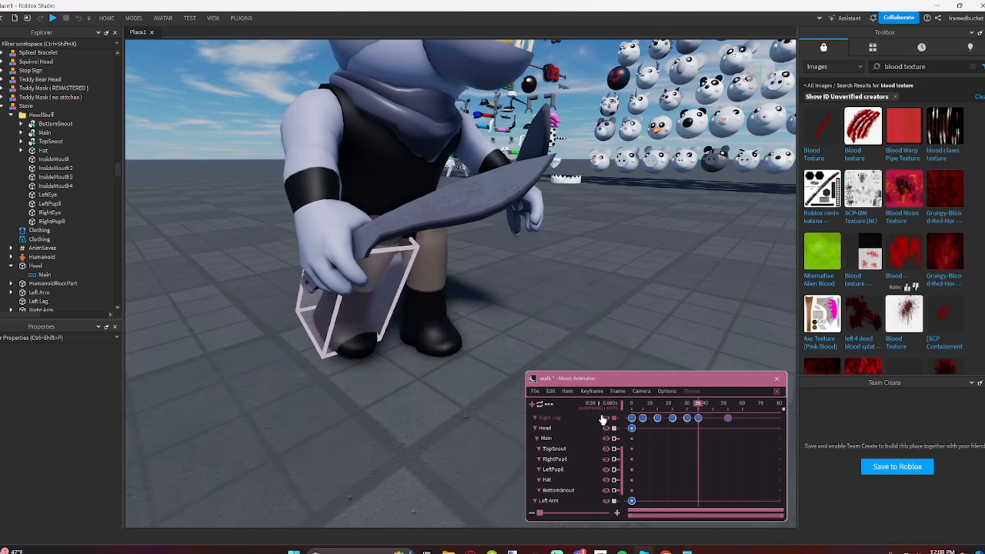
pyautogui.press('space')
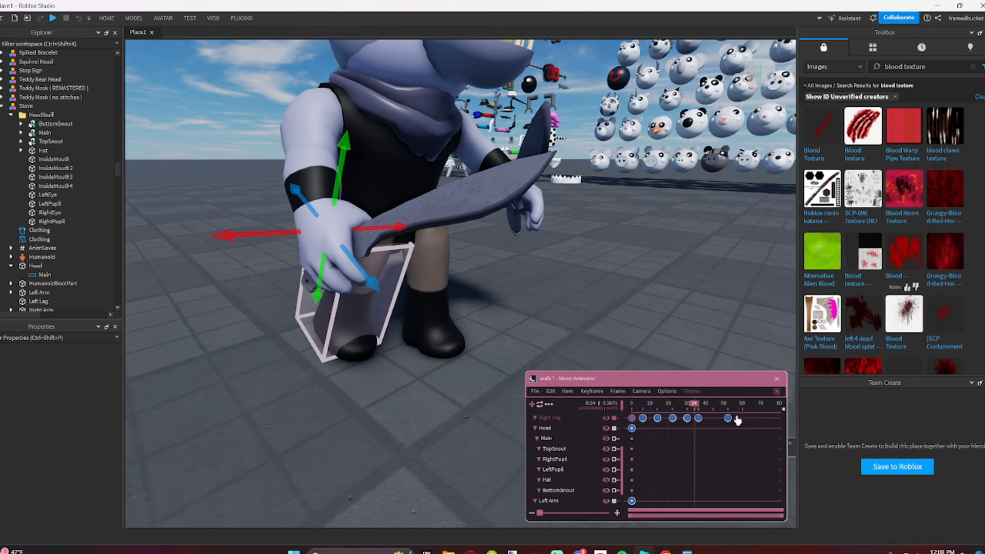
pyautogui.click(744, 421)
pyautogui.click(743, 418)
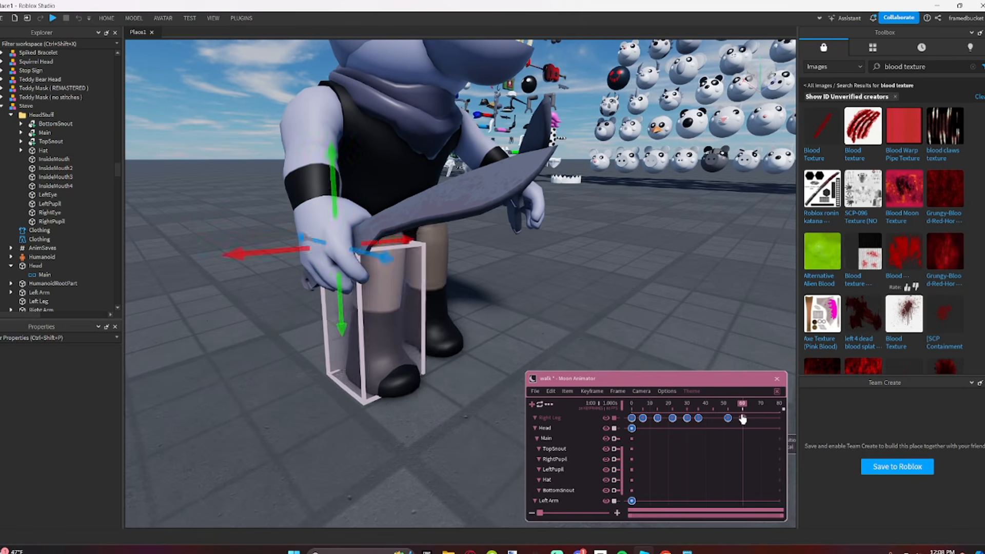
pyautogui.press('space')
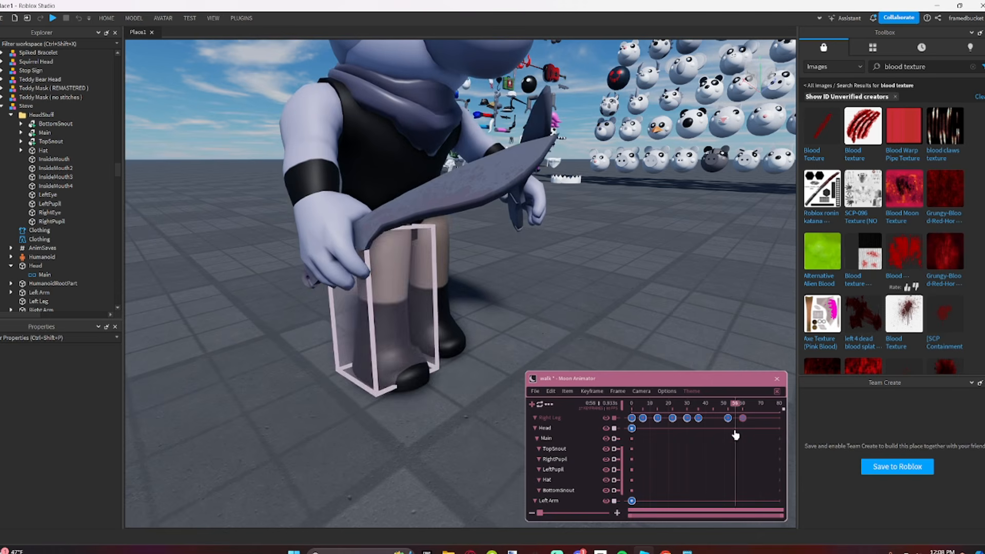
# Step: At frame 44, rotate the left leg about its sideways axis to add its keyframe
pyautogui.scroll(-5, 582, 468)
pyautogui.scroll(10, 480, 427)
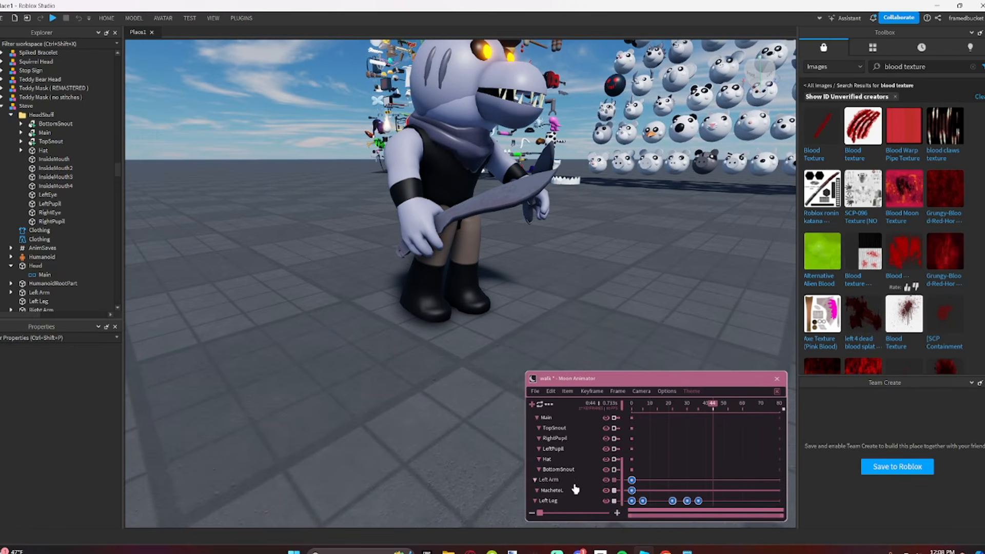
pyautogui.moveTo(544, 310); pyautogui.dragTo(538, 250, button='right')
pyautogui.press('r')
pyautogui.moveTo(517, 212); pyautogui.dragTo(574, 212)
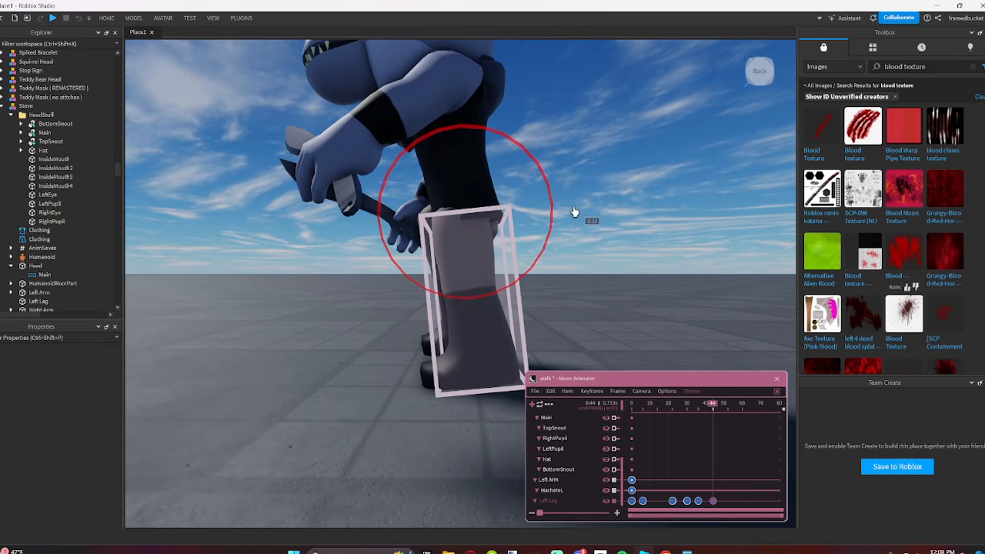
# Step: At frame 52, adjust the left leg's pose to add its keyframe
pyautogui.click(728, 415)
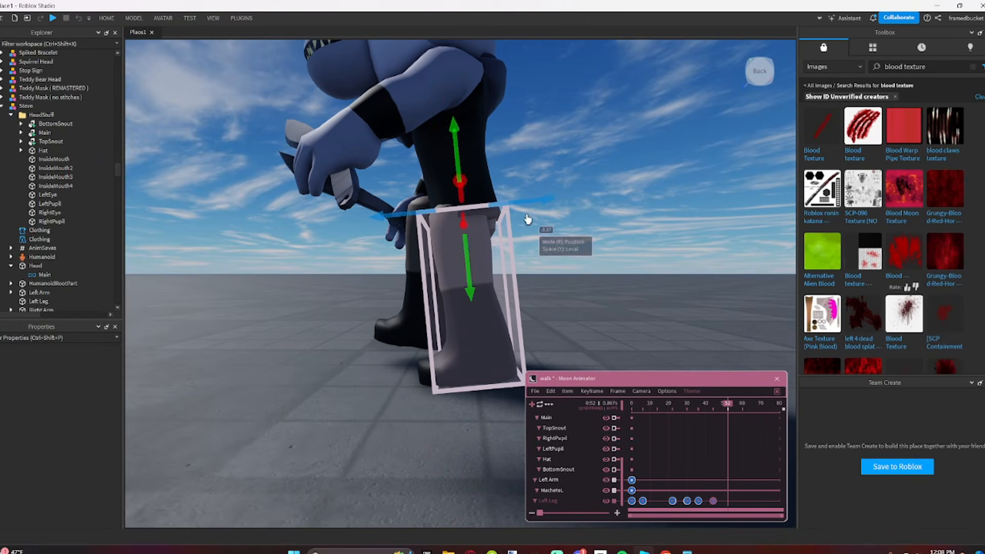
pyautogui.press('r')
pyautogui.moveTo(536, 206); pyautogui.dragTo(597, 244)
# Step: Paste the left leg's starting keyframe at frame 60 and play the animation to examine both legs from the front
pyautogui.moveTo(760, 410); pyautogui.dragTo(743, 417)
pyautogui.hotkey('ctrl', 'v')
pyautogui.press('space')
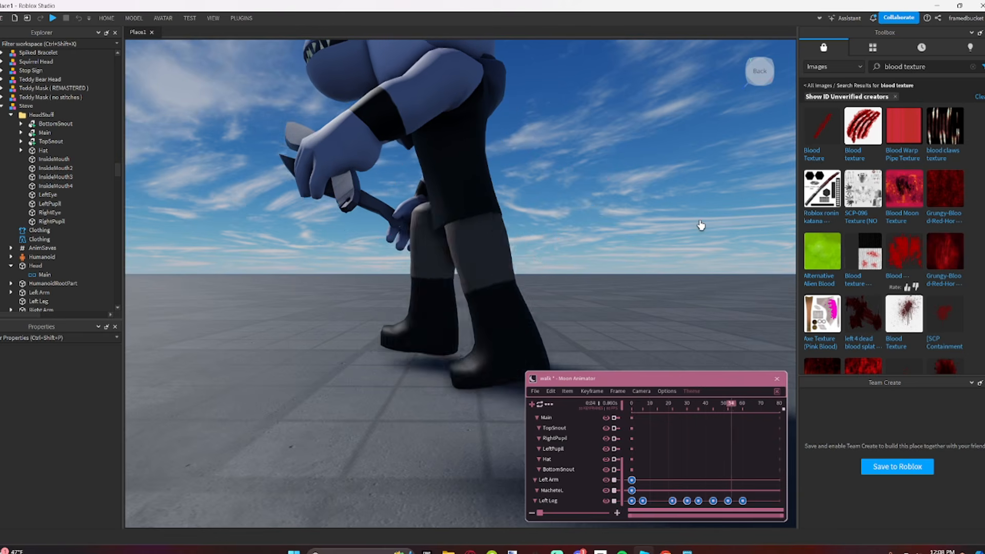
pyautogui.moveTo(696, 205); pyautogui.dragTo(697, 205, button='right')
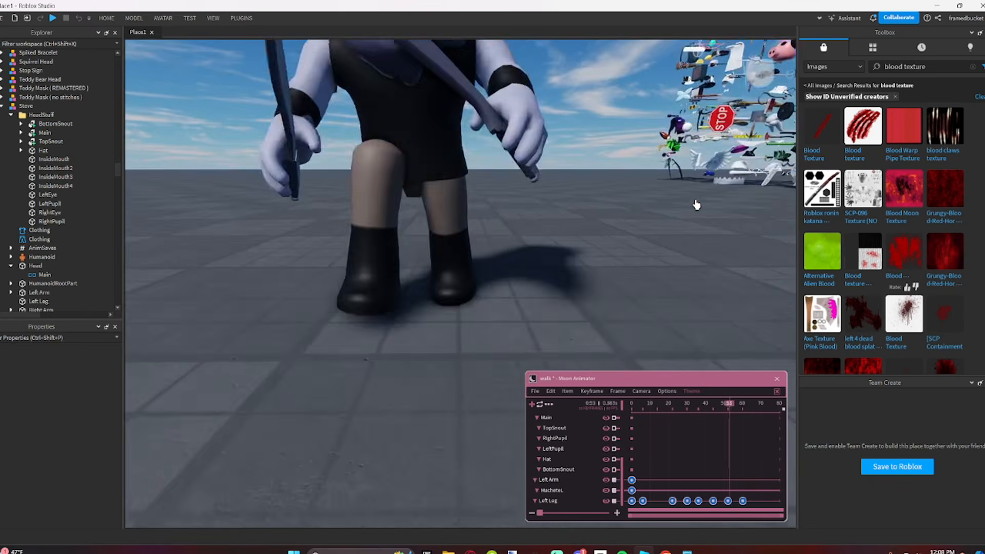
pyautogui.press('s')
pyautogui.press('w')
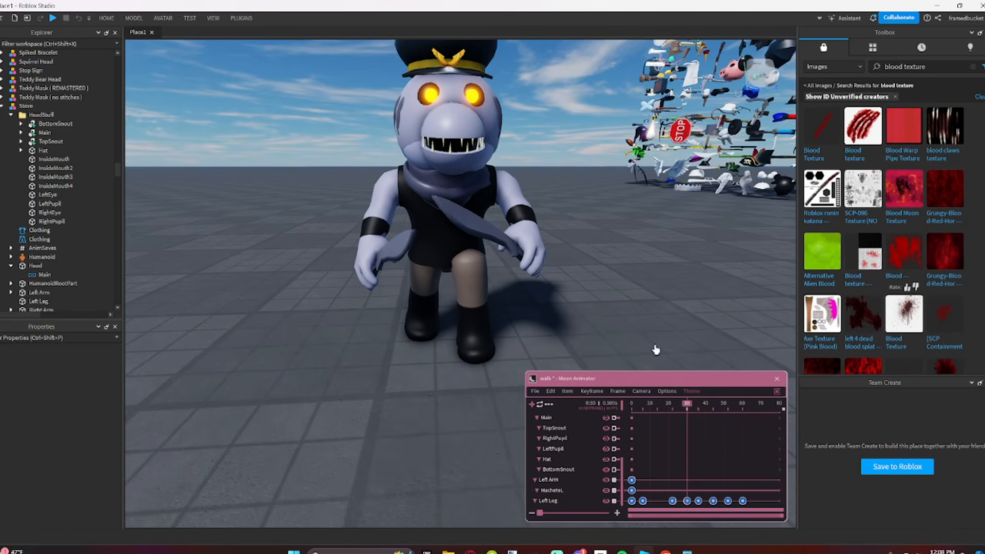
# Step: At frame 30, rotate the right arm to add its keyframe for the arm swing
pyautogui.press('w')
pyautogui.moveTo(607, 278); pyautogui.dragTo(518, 223, button='right')
pyautogui.click(351, 227)
pyautogui.moveTo(406, 231); pyautogui.dragTo(404, 239)
pyautogui.moveTo(430, 135)
pyautogui.mouseDown()
pyautogui.moveTo(426, 111)
pyautogui.moveTo(427, 139)
pyautogui.mouseUp()
pyautogui.moveTo(427, 139); pyautogui.dragTo(506, 120, button='right')
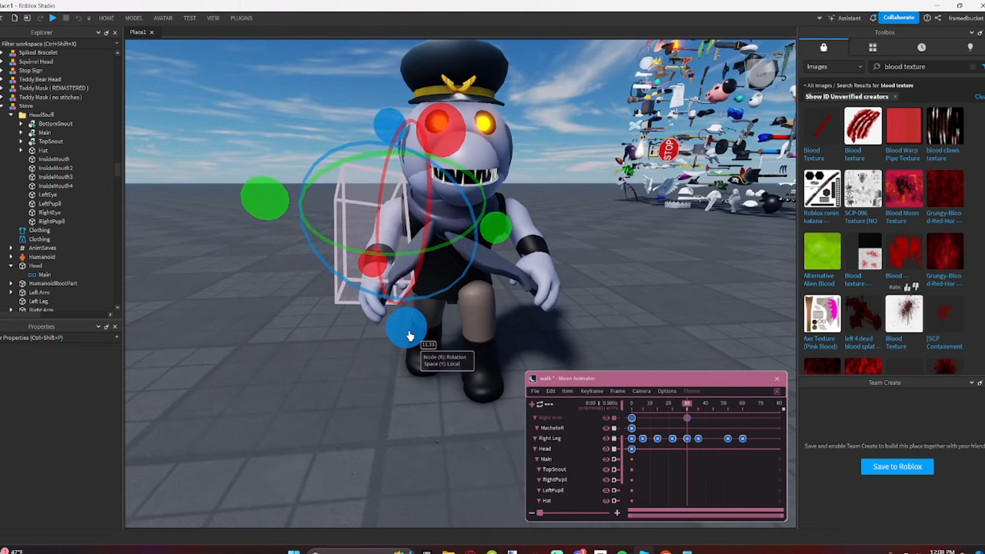
pyautogui.moveTo(478, 237); pyautogui.dragTo(497, 239)
# Step: At frame 30, rotate the left arm to add its keyframe and play the animation to check the arm swing
pyautogui.click(547, 261)
pyautogui.moveTo(572, 300); pyautogui.dragTo(528, 257, button='right')
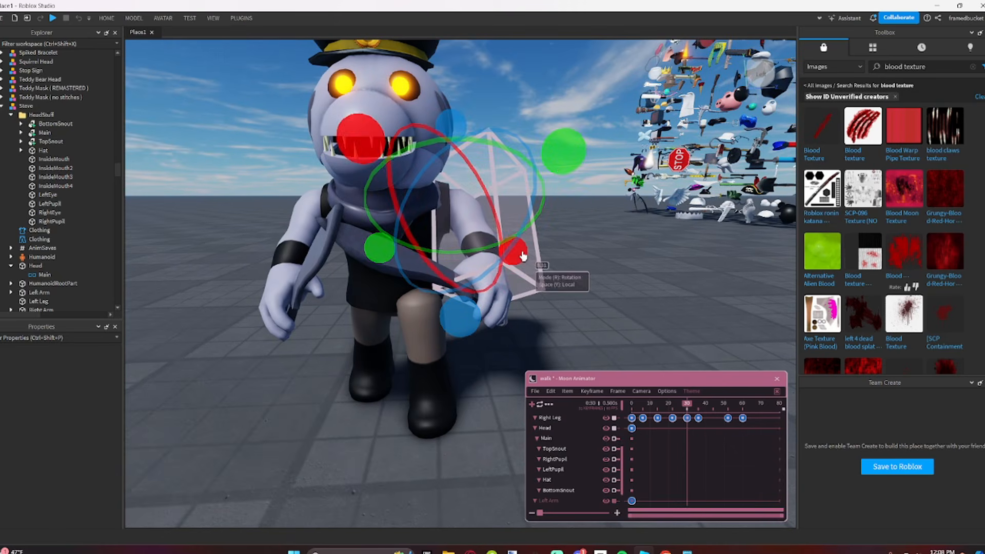
pyautogui.moveTo(513, 250); pyautogui.dragTo(529, 224)
pyautogui.moveTo(553, 161); pyautogui.dragTo(578, 182)
pyautogui.scroll(-1, 600, 215)
pyautogui.press('s')
pyautogui.press('a')
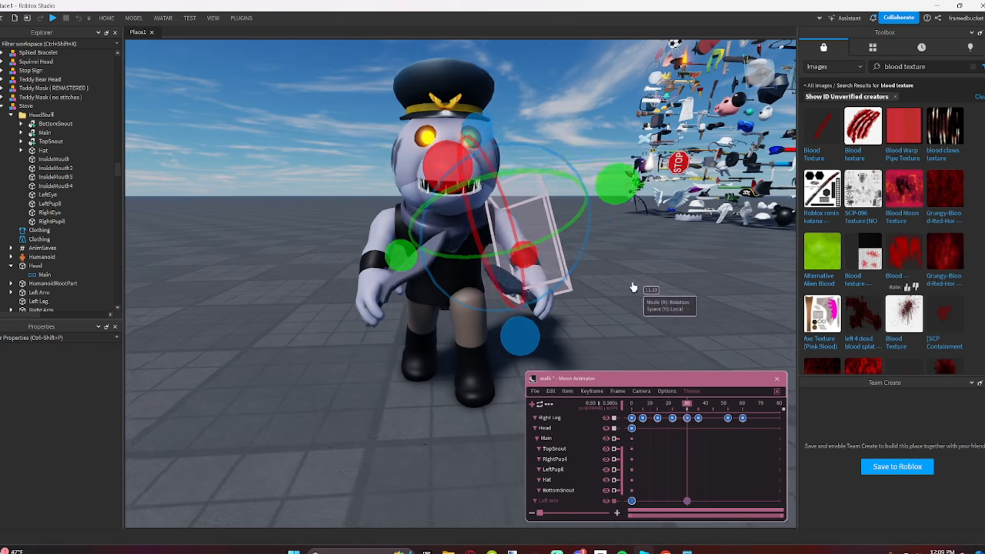
pyautogui.click(633, 406)
pyautogui.press('space')
pyautogui.press('space')
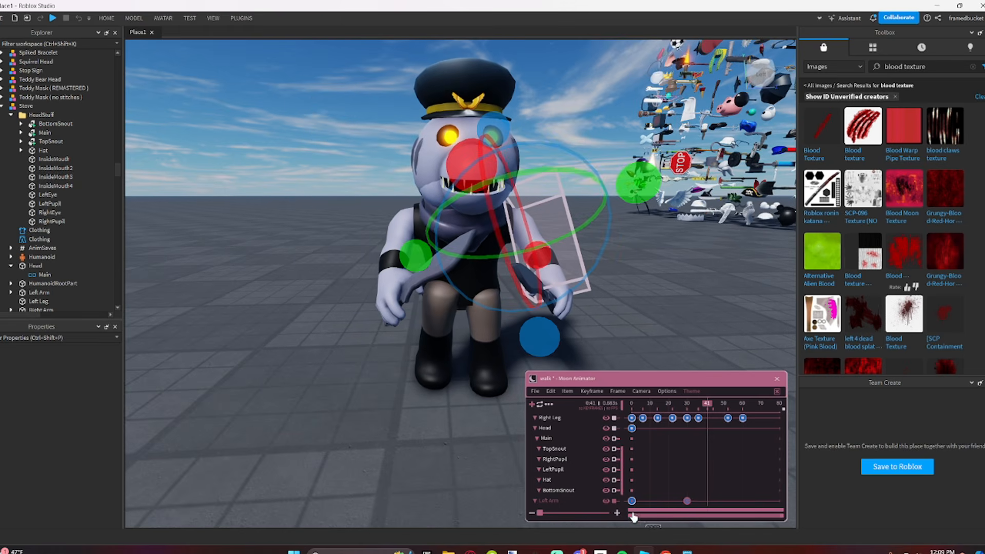
# Step: Copy the starting keyframes of the right and left arms to frame 60
pyautogui.scroll(3, 628, 500)
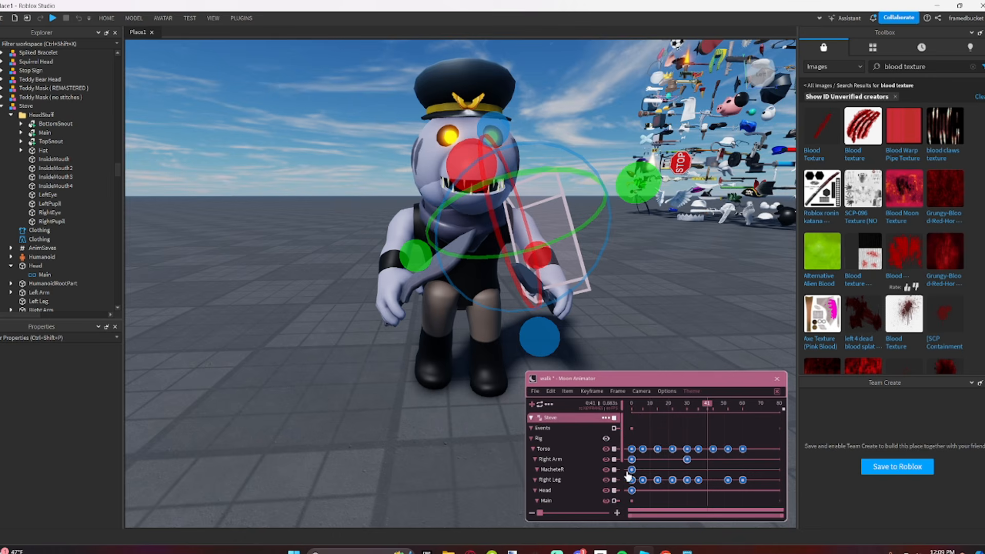
pyautogui.keyDown('ctrl'); pyautogui.click(632, 460); pyautogui.keyUp('ctrl')
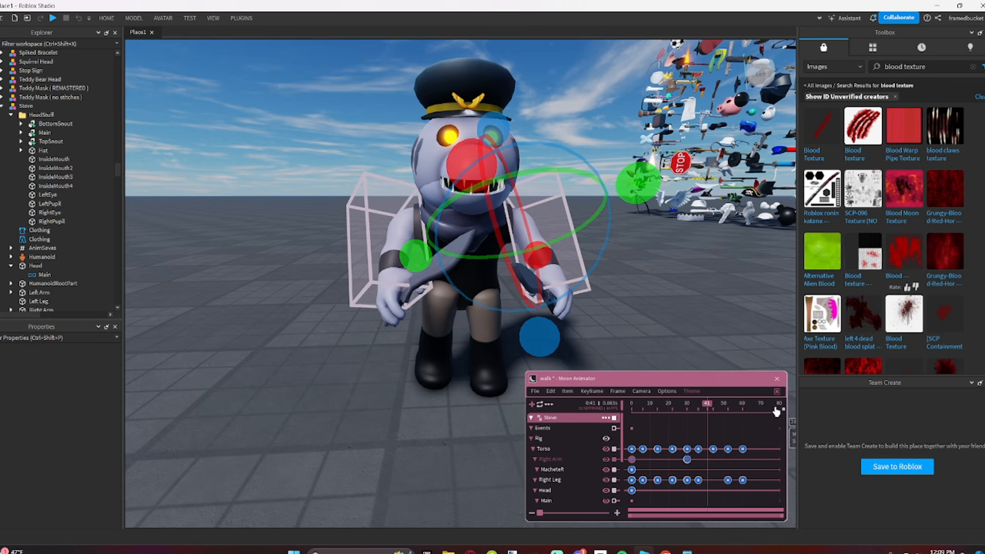
pyautogui.moveTo(776, 410); pyautogui.dragTo(748, 417)
pyautogui.hotkey('ctrl', 'v')
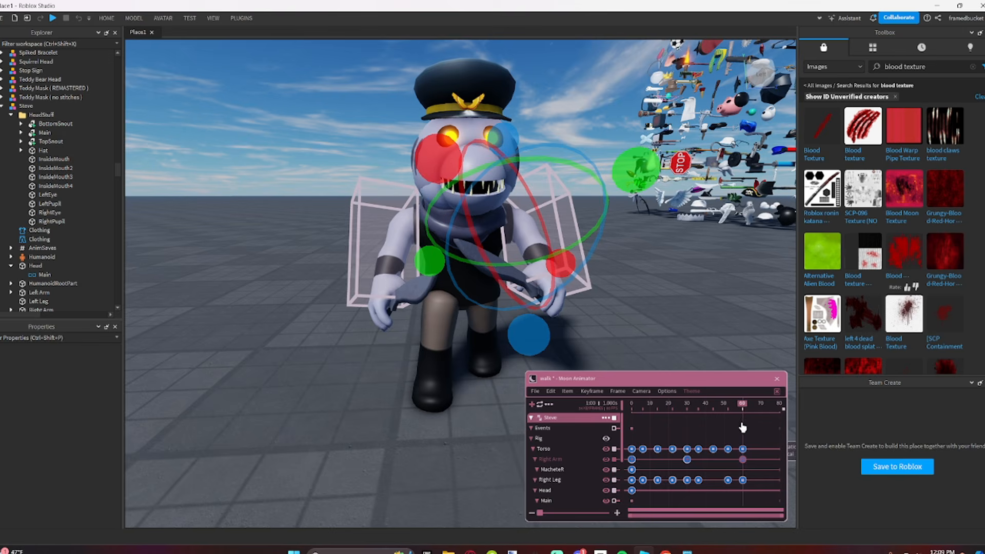
pyautogui.scroll(-5, 632, 464)
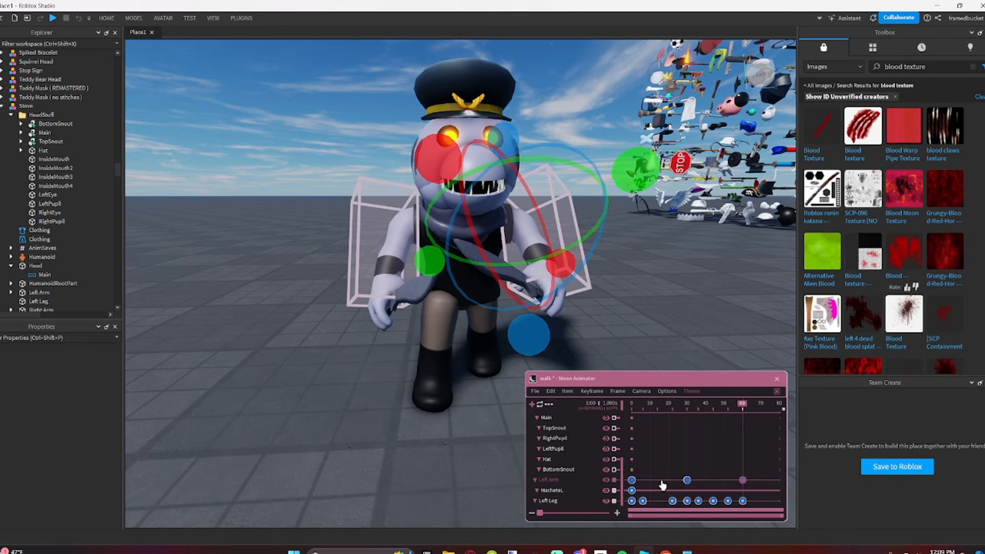
# Step: Change the easing style of the arm keyframes at frames 0, 30 and 60
pyautogui.scroll(5, 623, 483)
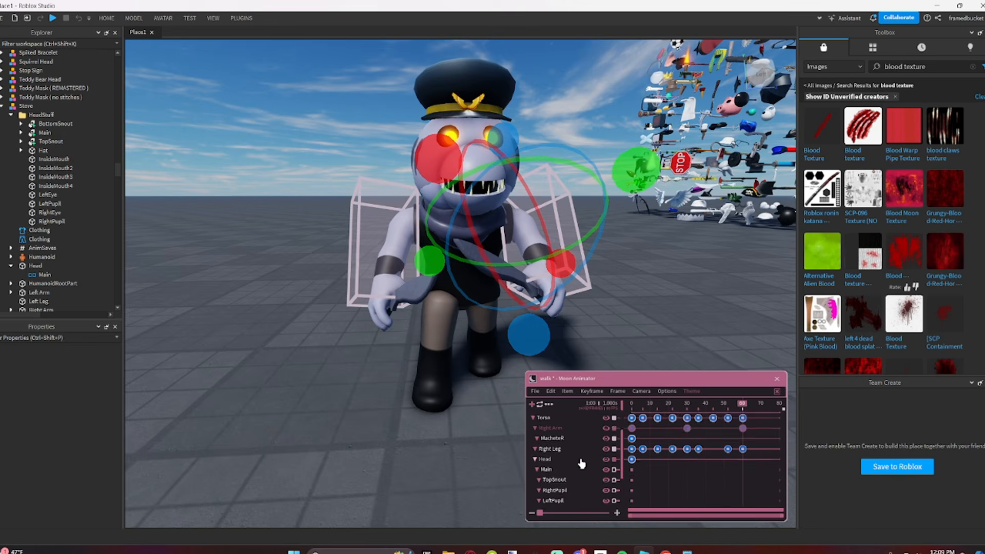
pyautogui.press('7')
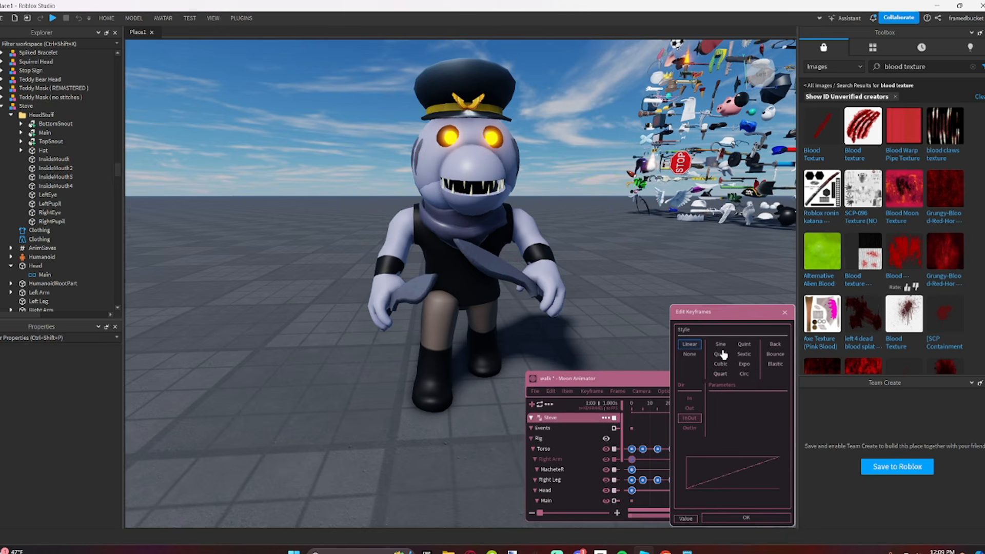
pyautogui.click(708, 519)
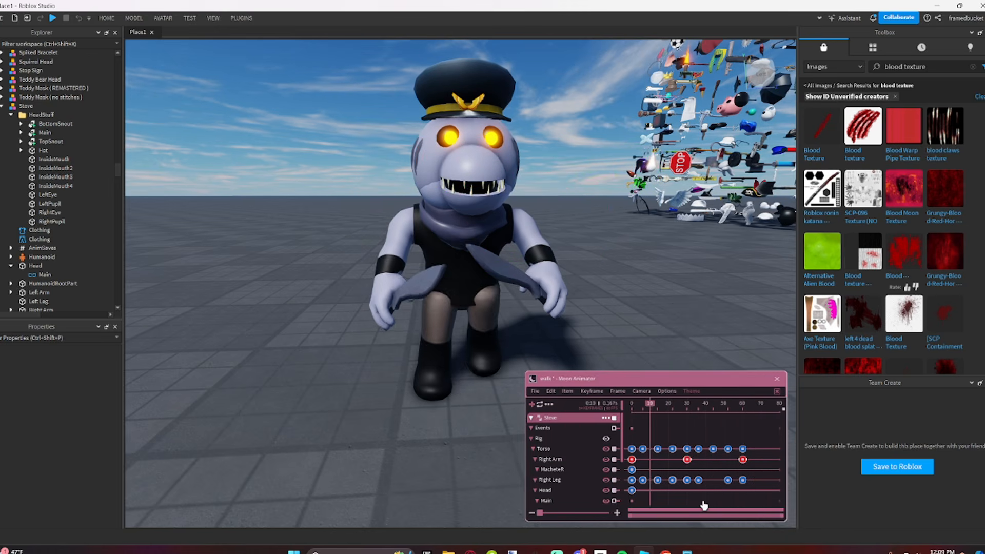
# Step: Play the walk animation and examine the full character's motion from a distance and up close
pyautogui.scroll(-6, 667, 277)
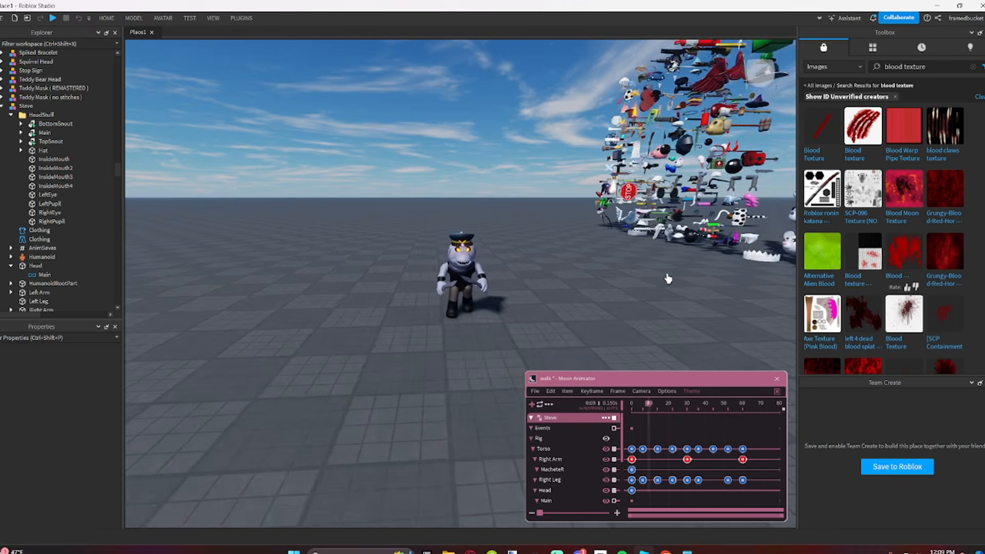
pyautogui.press('a')
pyautogui.moveTo(668, 279); pyautogui.dragTo(668, 279, button='right')
pyautogui.press('w')
pyautogui.press('d')
pyautogui.press('d')
pyautogui.press('space')
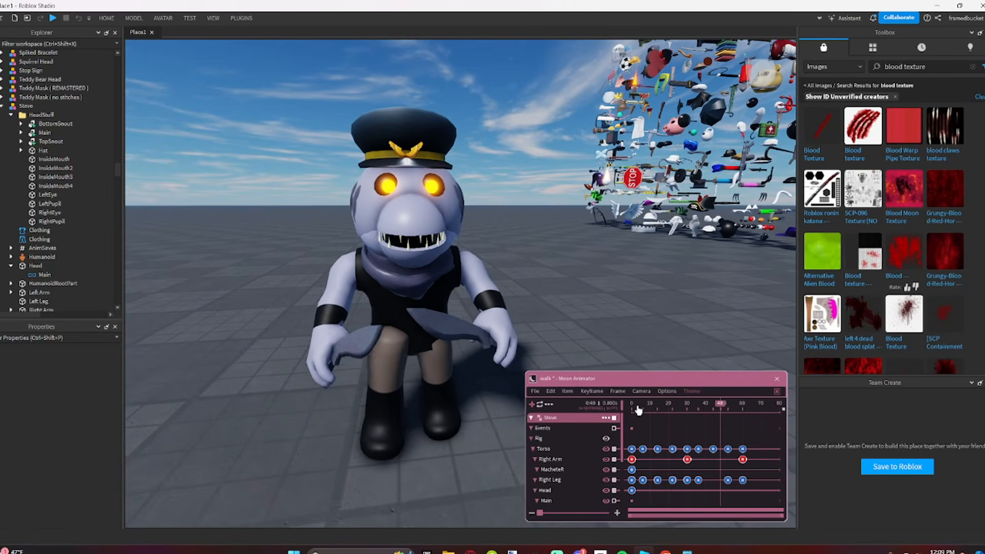
# Step: At frame 6, tilt the head to add its keyframe
pyautogui.click(633, 409)
pyautogui.scroll(-3, 585, 474)
pyautogui.scroll(-2, 580, 472)
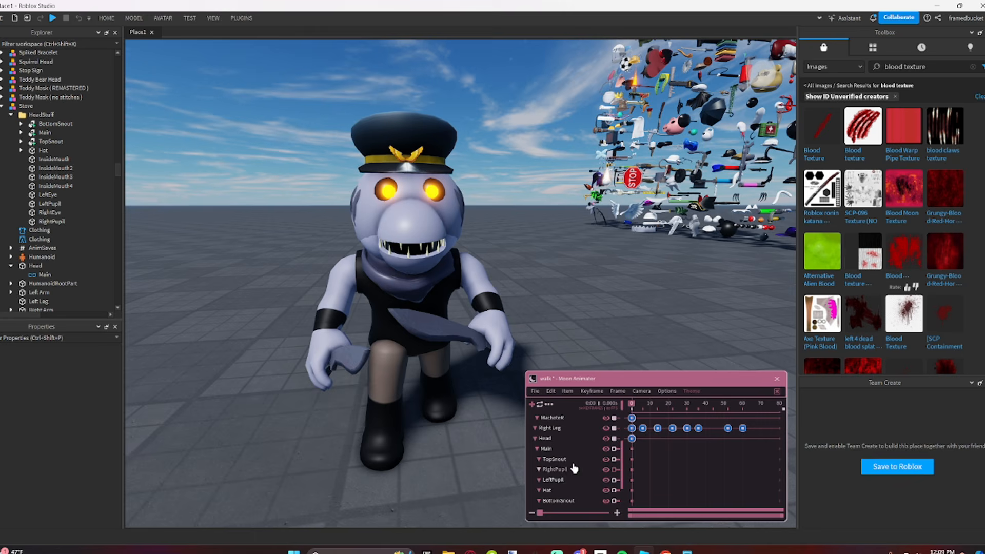
pyautogui.click(645, 413)
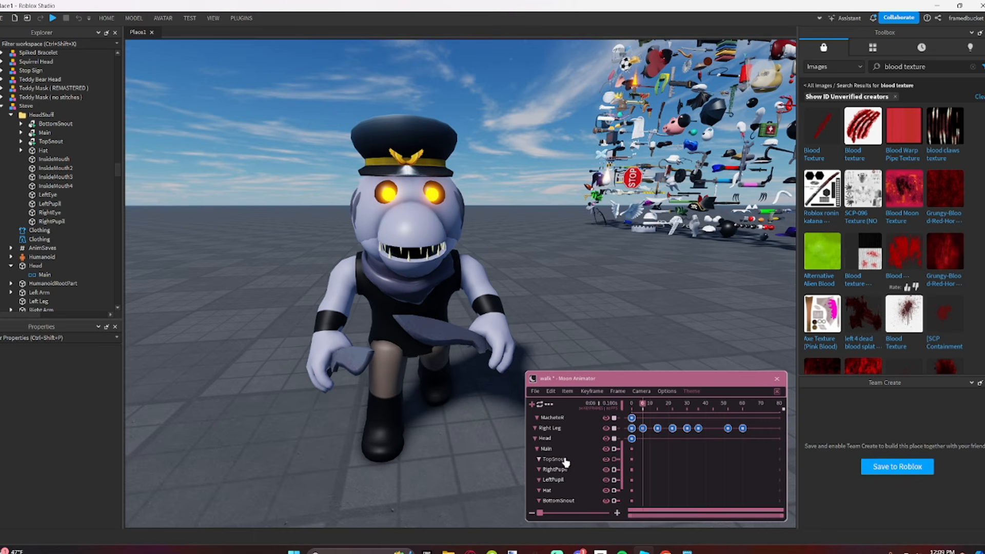
pyautogui.press('a')
pyautogui.moveTo(679, 347); pyautogui.dragTo(680, 343, button='right')
pyautogui.press('w')
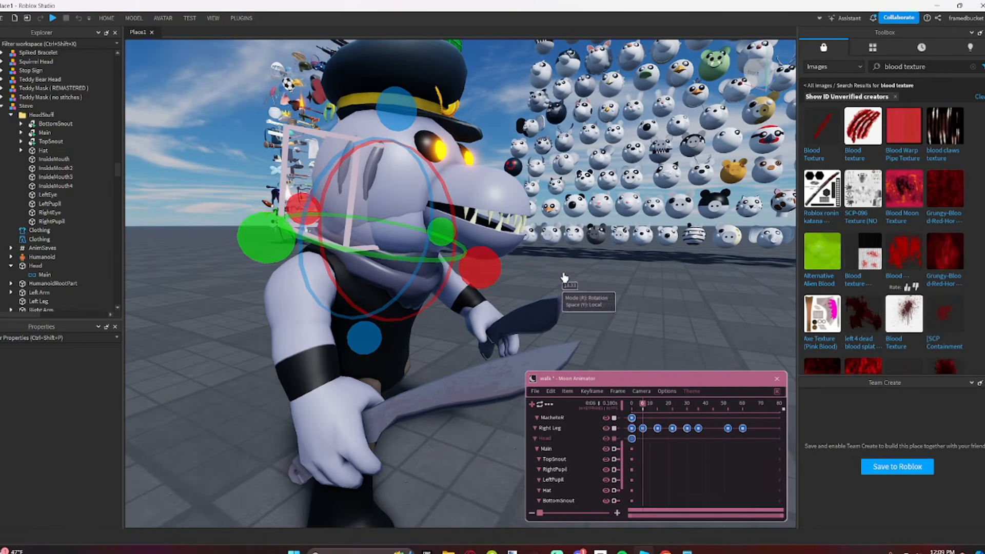
pyautogui.moveTo(564, 277); pyautogui.dragTo(564, 277, button='right')
pyautogui.press('e')
pyautogui.moveTo(643, 410)
pyautogui.mouseDown()
pyautogui.moveTo(632, 413)
pyautogui.moveTo(643, 427)
pyautogui.mouseUp()
pyautogui.moveTo(547, 339); pyautogui.dragTo(521, 356)
# Step: Tilt the head at frames 14 and 22 to add a keyframe at each
pyautogui.moveTo(645, 413); pyautogui.dragTo(657, 417)
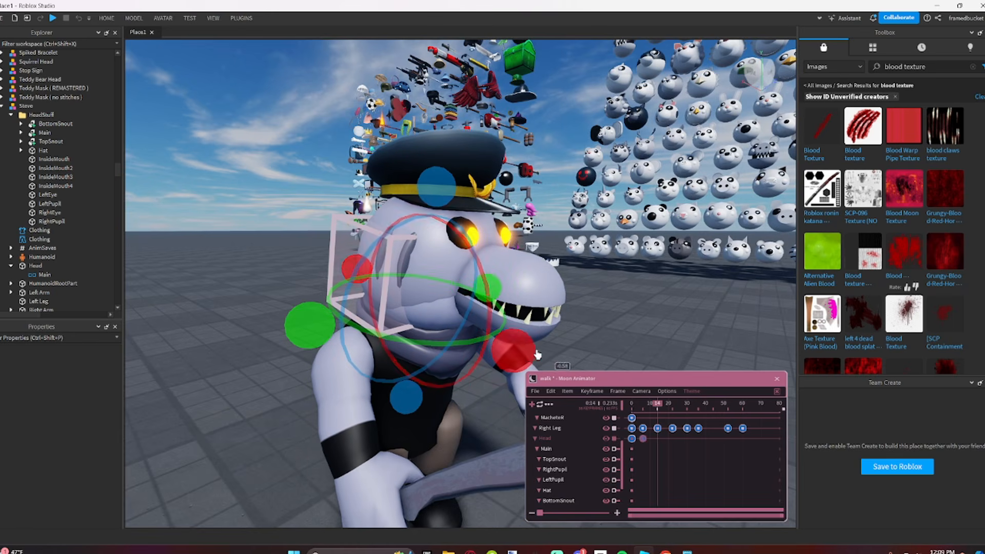
pyautogui.moveTo(529, 355); pyautogui.dragTo(537, 345)
pyautogui.moveTo(659, 416); pyautogui.dragTo(672, 417)
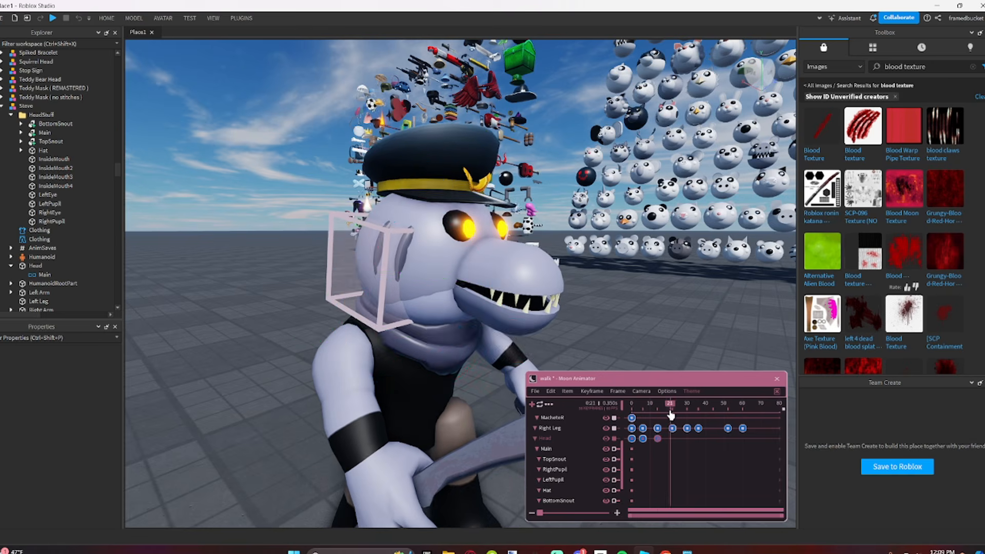
pyautogui.moveTo(529, 340); pyautogui.dragTo(558, 351)
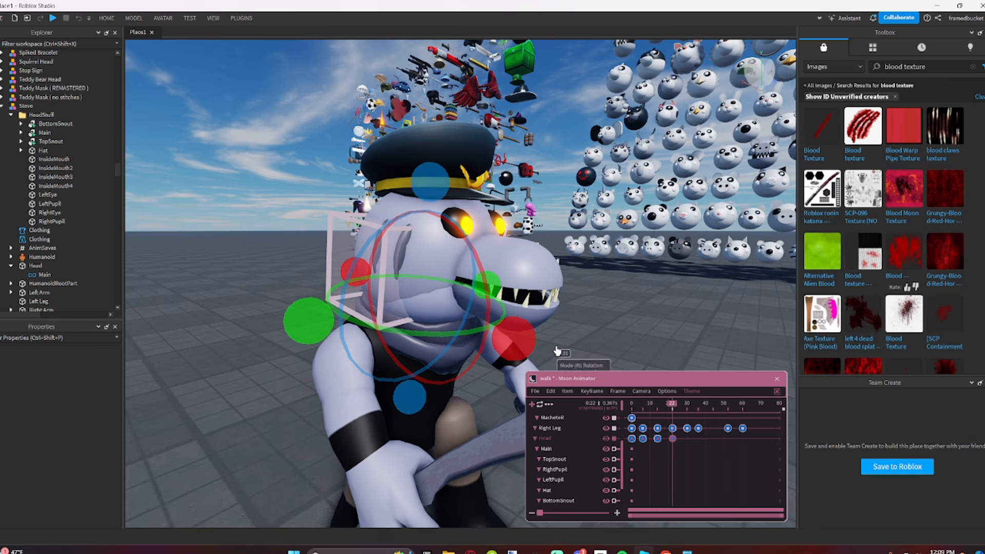
# Step: Copy the head's keyframes from frames 0 to 22 and paste them starting at frame 30
pyautogui.click(624, 440)
pyautogui.click(688, 420)
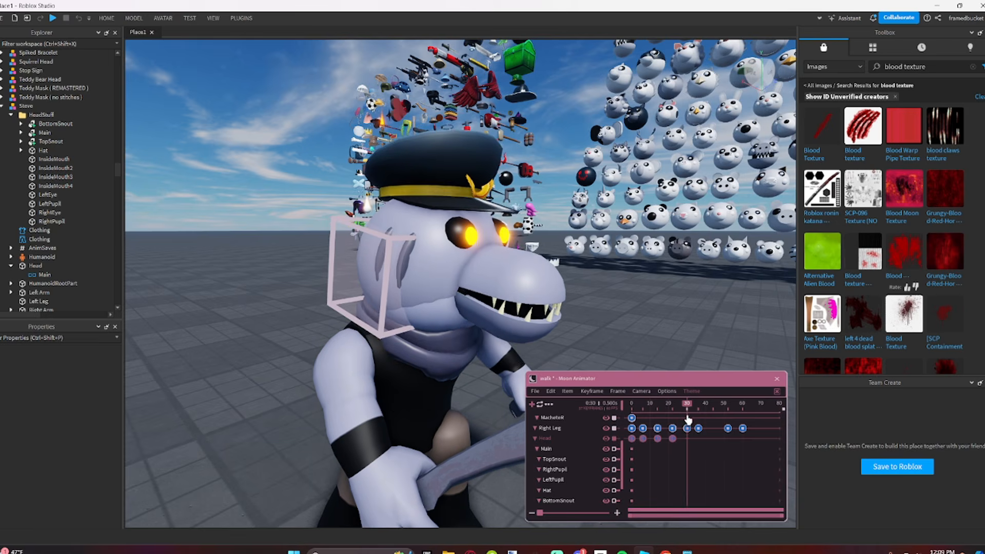
pyautogui.hotkey('ctrl', 'v')
pyautogui.click(681, 472)
# Step: Copy the head's keyframe at frame 0 and paste it at frame 60
pyautogui.click(632, 440)
pyautogui.click(751, 412)
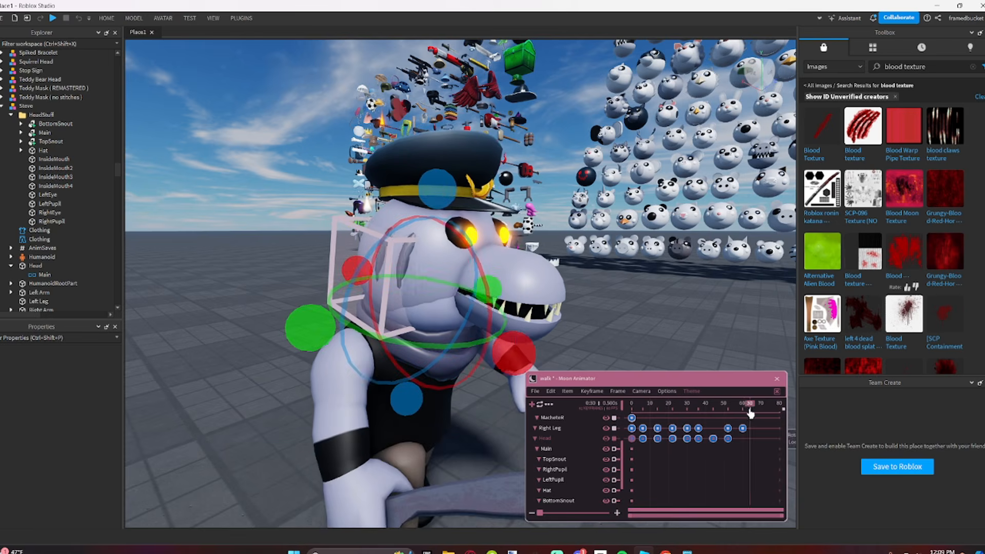
pyautogui.moveTo(750, 413); pyautogui.dragTo(743, 417)
pyautogui.hotkey('ctrl', 'v')
# Step: Play the walk animation and watch the full character's motion from a distance
pyautogui.press('space')
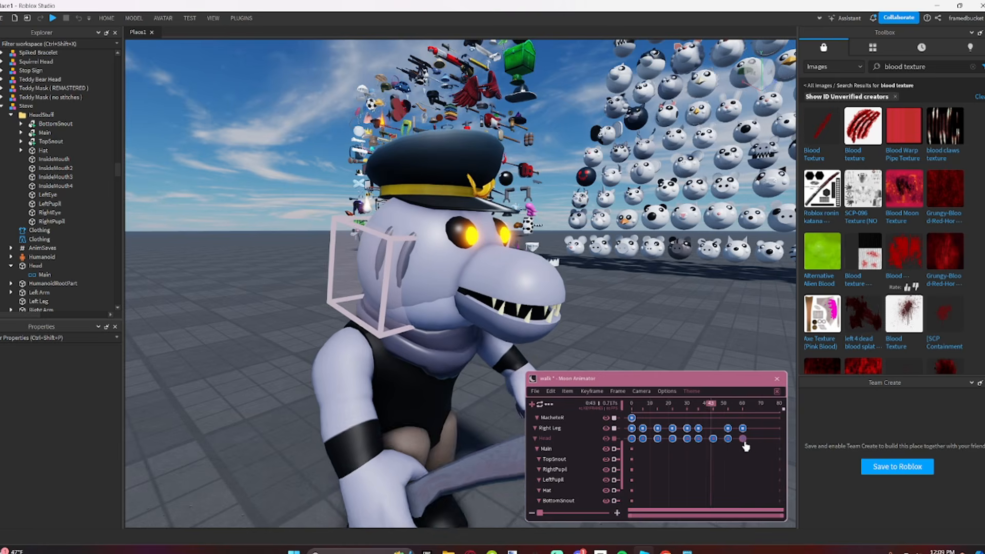
pyautogui.click(739, 472)
pyautogui.press('s')
pyautogui.press('d')
pyautogui.moveTo(650, 327); pyautogui.dragTo(649, 328, button='right')
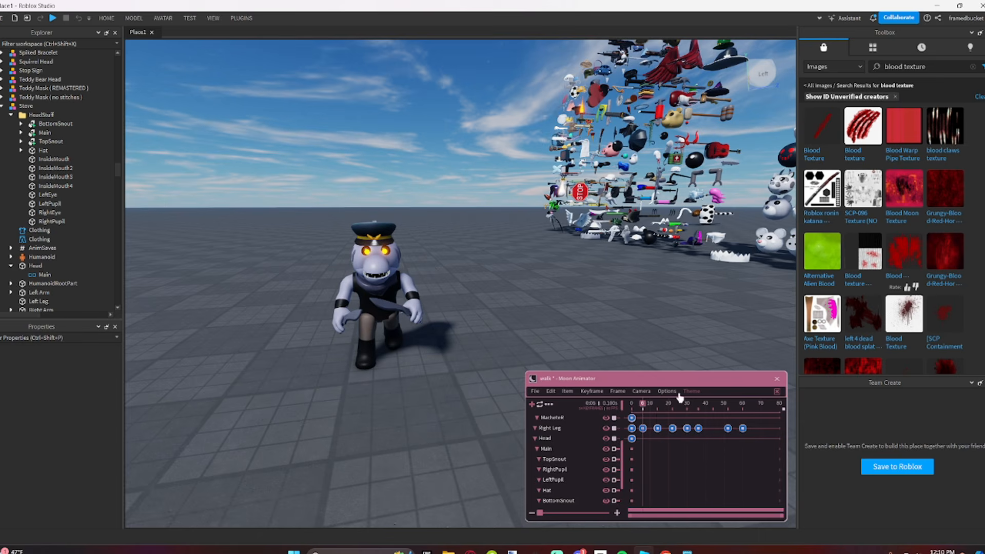
# Step: Tilt the head at frames 10 and 22 to add a keyframe at each
pyautogui.click(564, 438)
pyautogui.press('w')
pyautogui.press('a')
pyautogui.moveTo(534, 325); pyautogui.dragTo(534, 325, button='right')
pyautogui.moveTo(459, 297); pyautogui.dragTo(461, 303)
pyautogui.moveTo(666, 410)
pyautogui.mouseDown()
pyautogui.moveTo(634, 418)
pyautogui.moveTo(637, 427)
pyautogui.moveTo(673, 428)
pyautogui.mouseUp()
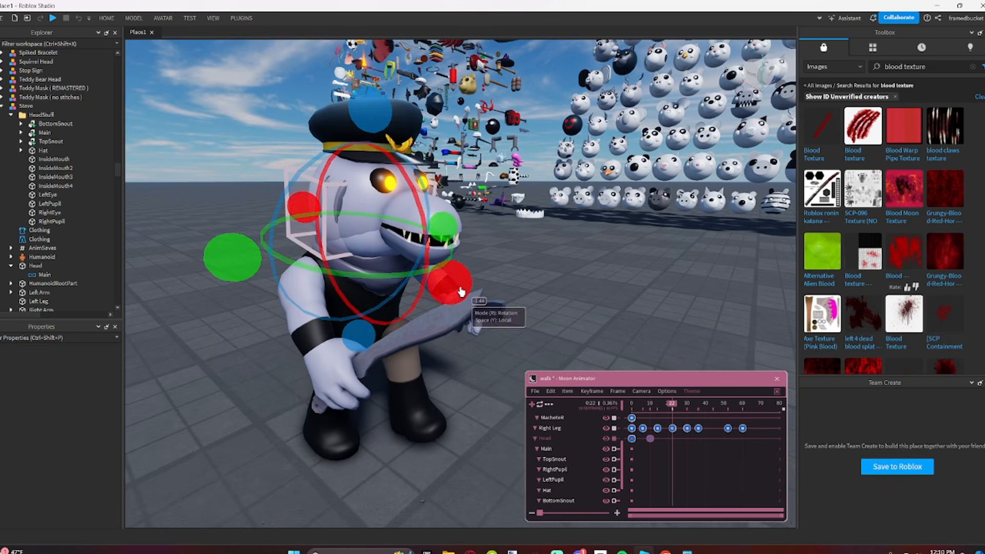
pyautogui.moveTo(461, 303); pyautogui.dragTo(472, 290)
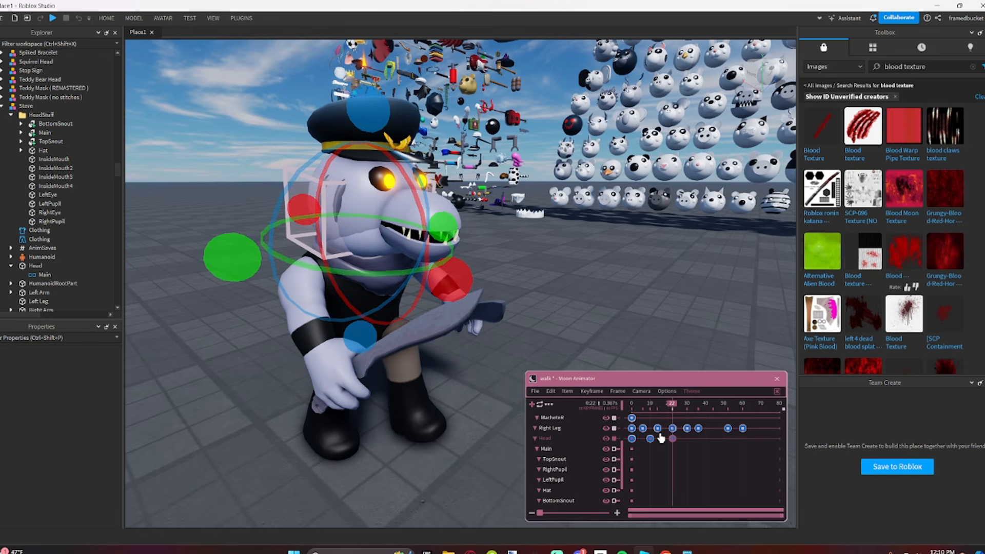
# Step: Copy the head's three keyframes from frames 0 to 22 and paste them starting at frame 30
pyautogui.click(632, 439)
pyautogui.moveTo(687, 456); pyautogui.dragTo(618, 435)
pyautogui.click(685, 406)
pyautogui.moveTo(685, 413); pyautogui.dragTo(687, 421)
pyautogui.hotkey('ctrl', 'v')
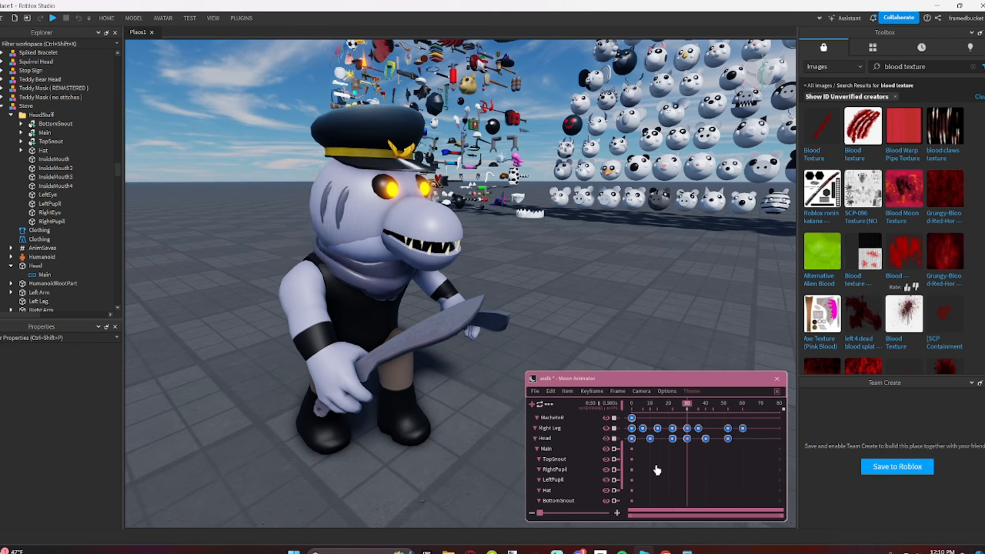
# Step: Duplicate the head's first keyframe at frame 60 to close the loop
pyautogui.click(633, 439)
pyautogui.moveTo(752, 410); pyautogui.dragTo(744, 427)
pyautogui.hotkey('ctrl', 'v')
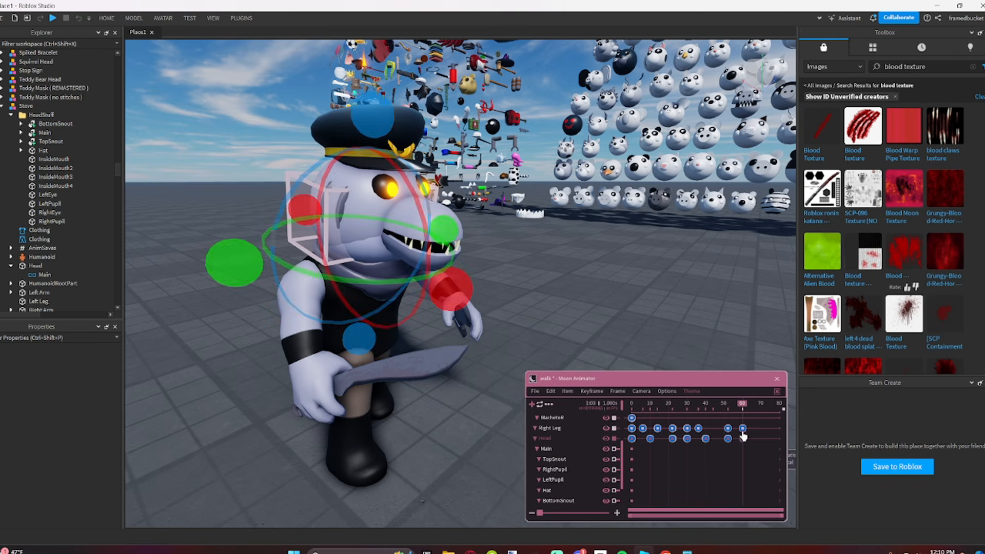
# Step: Play the looping walk animation and examine the head motion from afar and from the front
pyautogui.press('space')
pyautogui.click(726, 476)
pyautogui.press('s')
pyautogui.moveTo(639, 352); pyautogui.dragTo(640, 352, button='right')
pyautogui.press('a')
pyautogui.press('e')
pyautogui.press('w')
pyautogui.press('a')
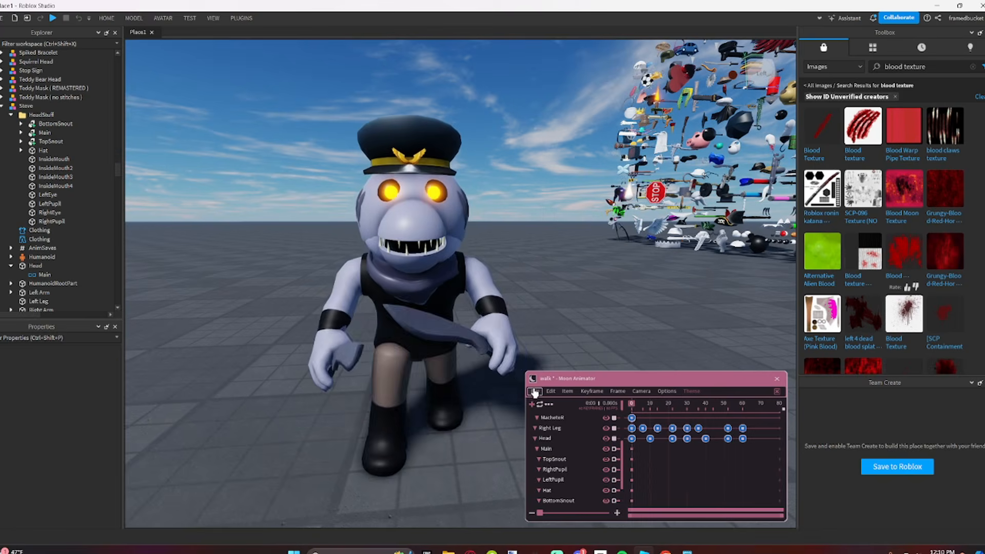
# Step: Return to the Steve rig's animation list and preview its idle and walk animations on the character
pyautogui.click(534, 392)
pyautogui.click(547, 420)
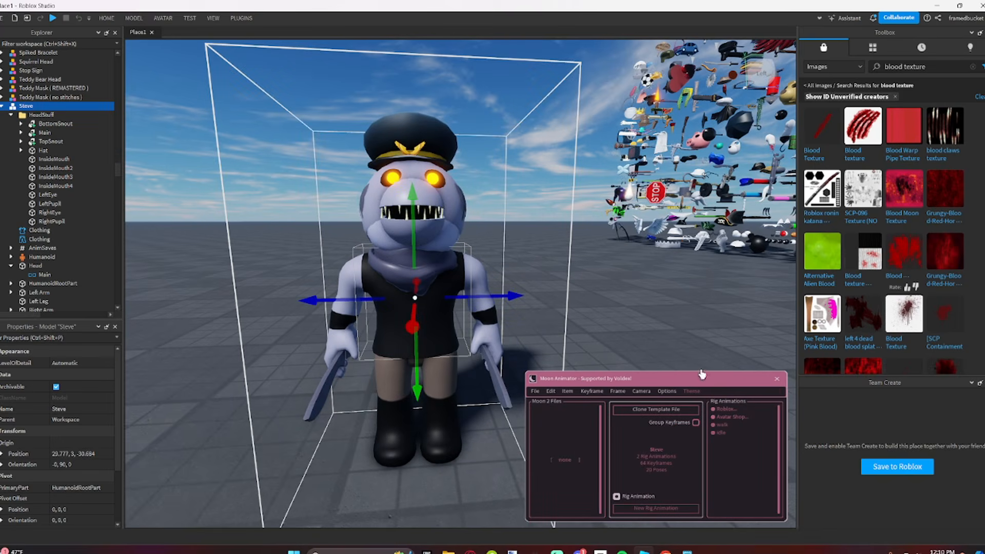
pyautogui.click(733, 435)
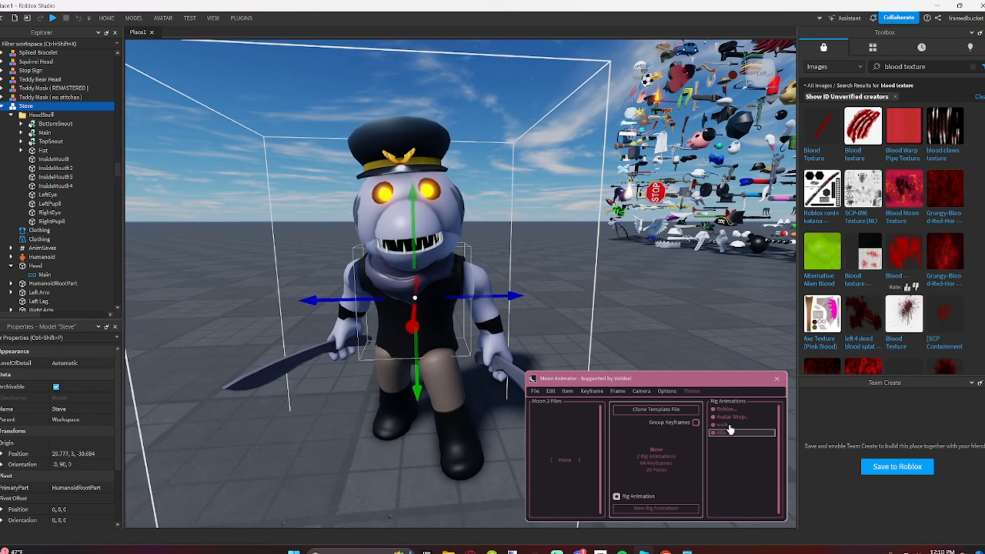
pyautogui.click(732, 425)
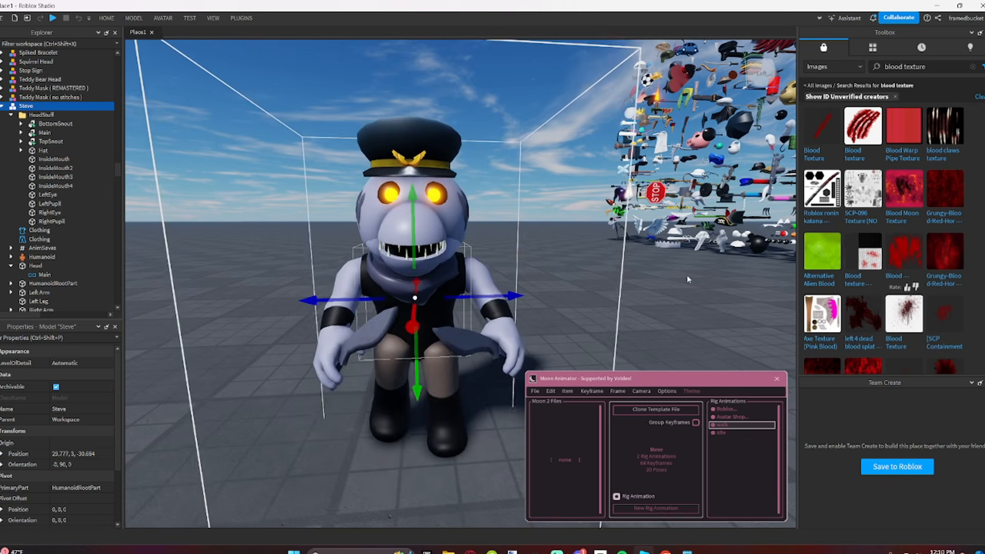
pyautogui.press('a')
pyautogui.moveTo(680, 264); pyautogui.dragTo(703, 262, button='right')
pyautogui.click(306, 328)
pyautogui.moveTo(303, 329); pyautogui.dragTo(307, 328, button='right')
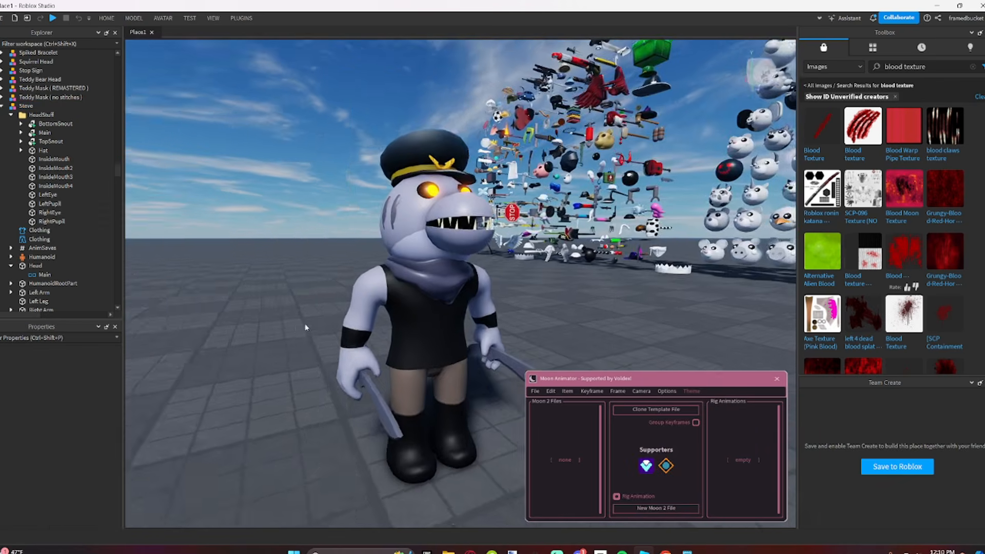
pyautogui.press('a')
pyautogui.moveTo(578, 299); pyautogui.dragTo(578, 298, button='right')
pyautogui.press('s')
pyautogui.press('w')
# Step: Select the Steve rig and open its idle animation
pyautogui.click(438, 230)
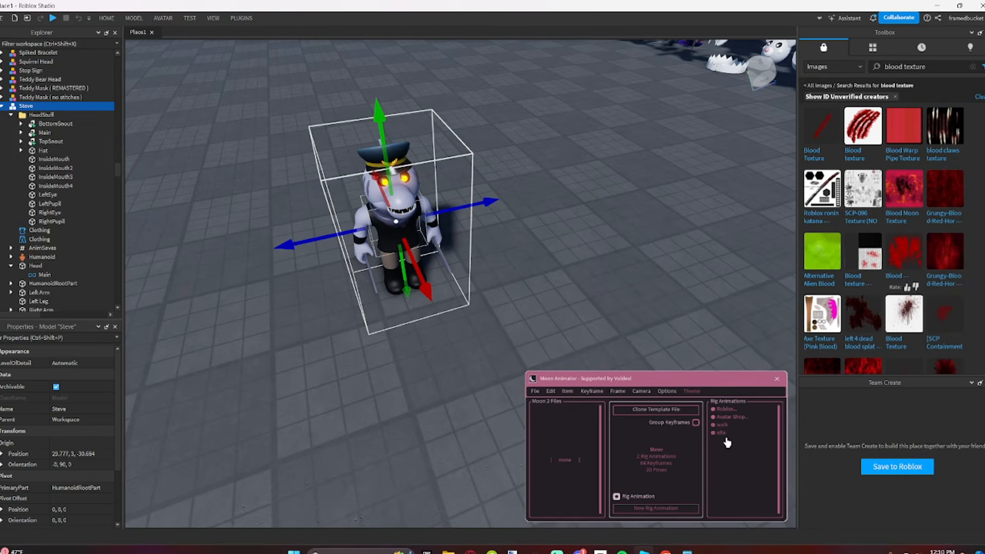
pyautogui.click(590, 242)
pyautogui.press('a')
pyautogui.moveTo(532, 220); pyautogui.dragTo(532, 220, button='right')
pyautogui.click(470, 224)
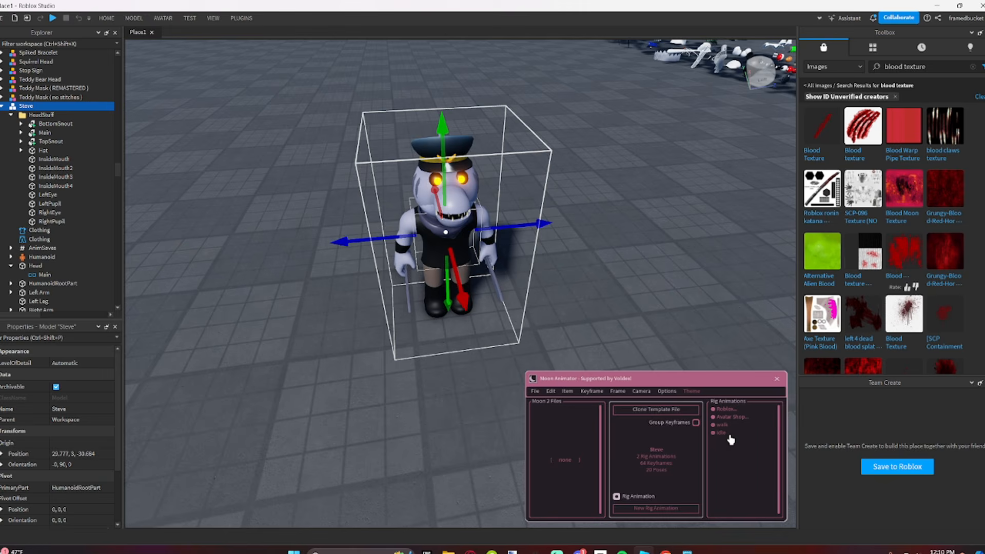
pyautogui.moveTo(732, 436)
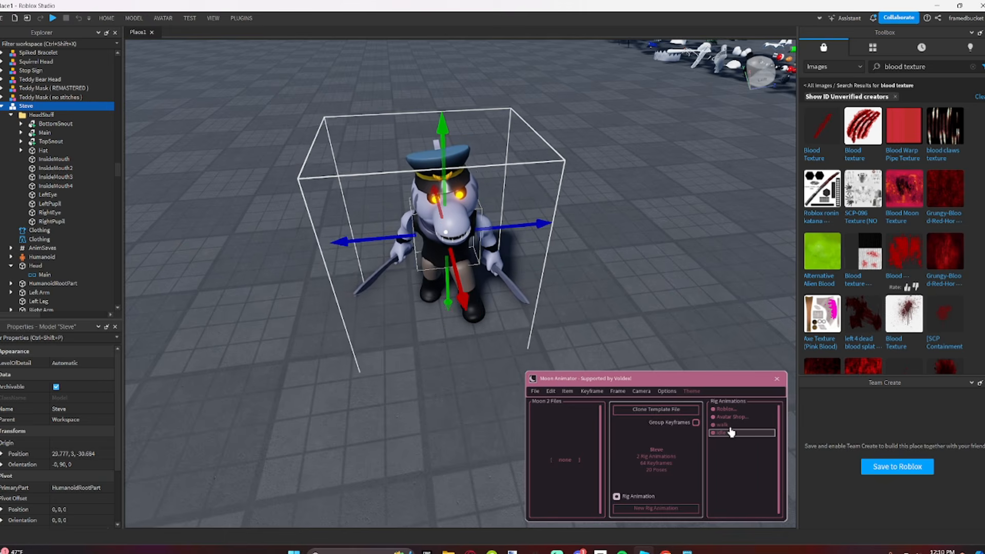
pyautogui.click(732, 433)
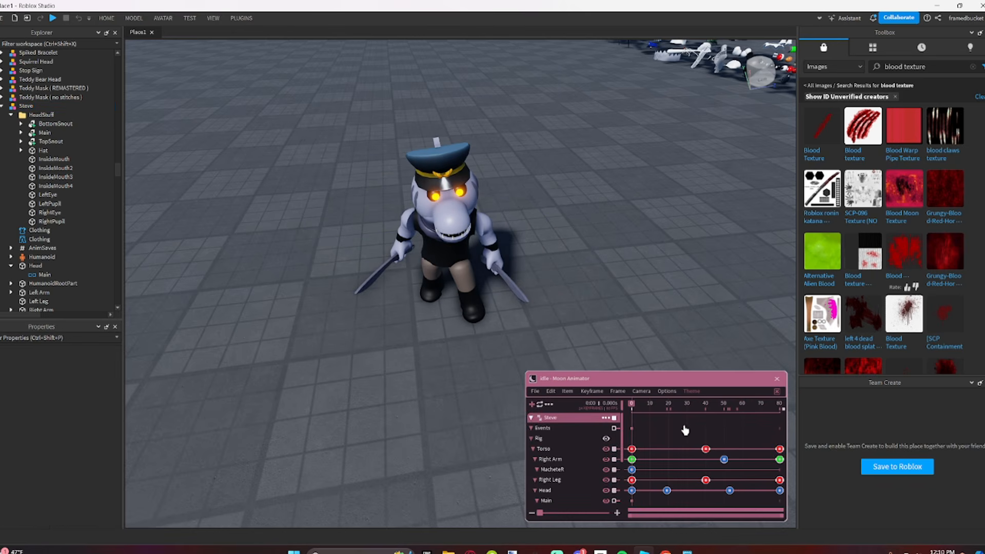
# Step: Save the idle animation as a new animation named strike
pyautogui.click(534, 391)
pyautogui.click(553, 420)
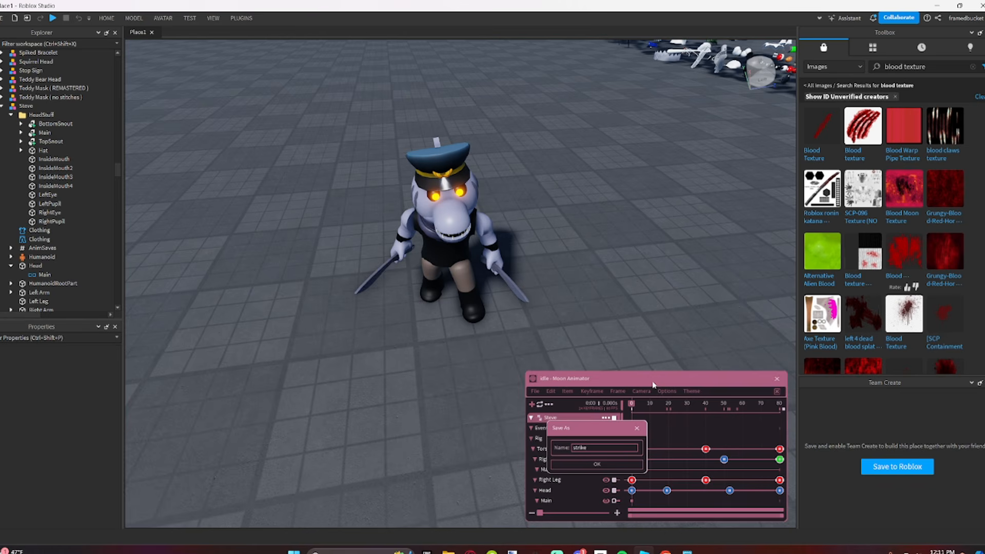
pyautogui.press('Return')
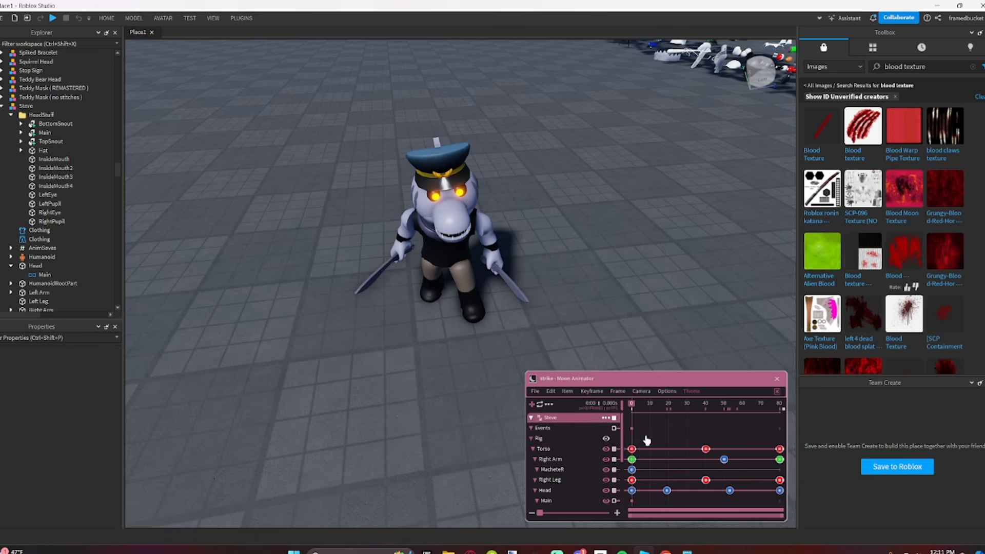
# Step: Delete all of the rig's keyframes after frame 0, keeping only the starting pose
pyautogui.scroll(-10, 647, 441)
pyautogui.click(779, 501)
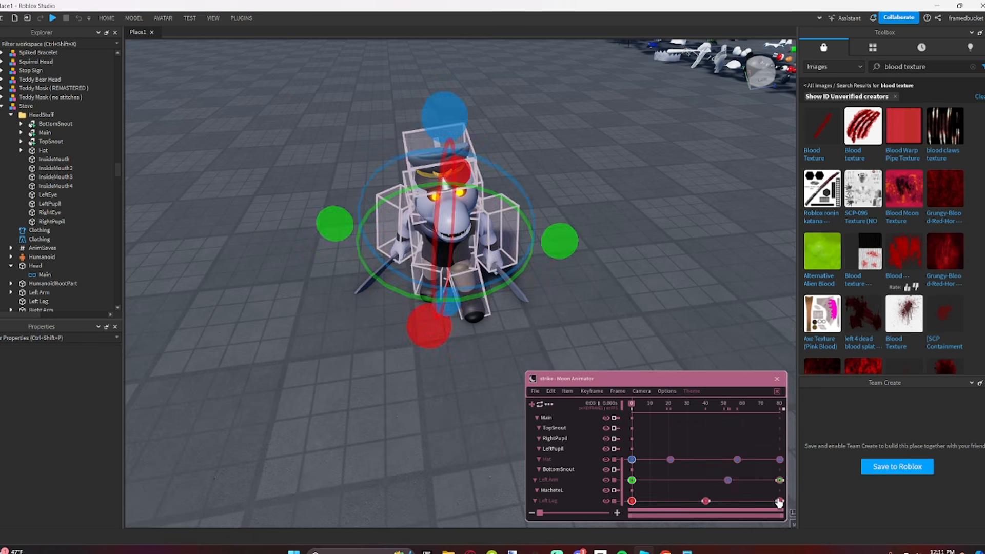
pyautogui.press('Delete')
pyautogui.scroll(4, 618, 252)
pyautogui.moveTo(619, 252); pyautogui.dragTo(619, 252, button='right')
pyautogui.scroll(-3, 619, 251)
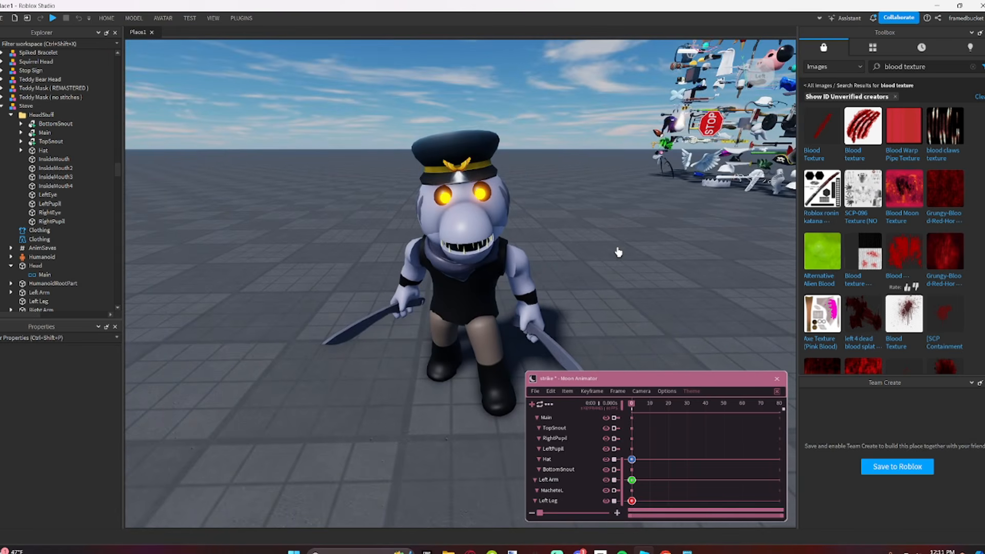
pyautogui.scroll(3, 619, 252)
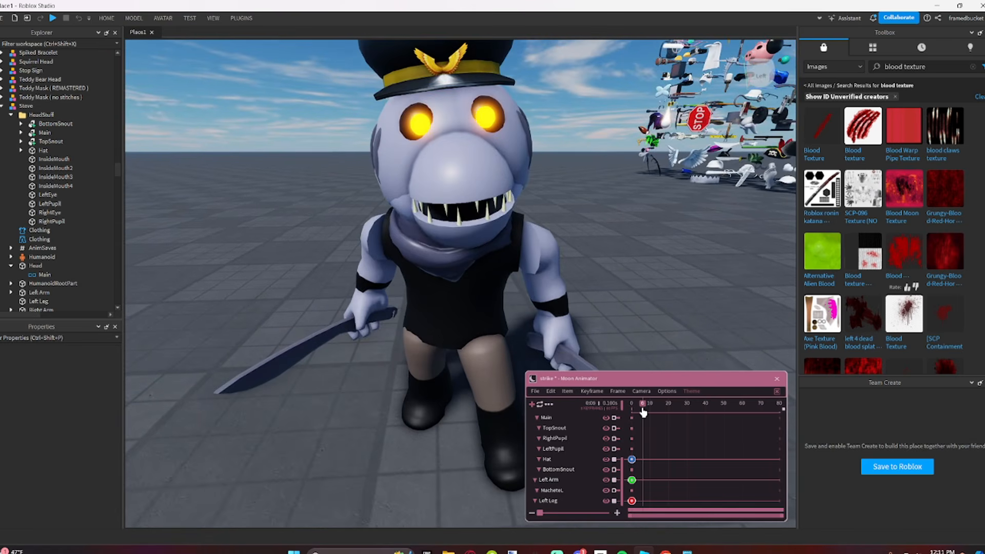
# Step: At frame 6, rotate the torso slightly to add its keyframe
pyautogui.click(468, 318)
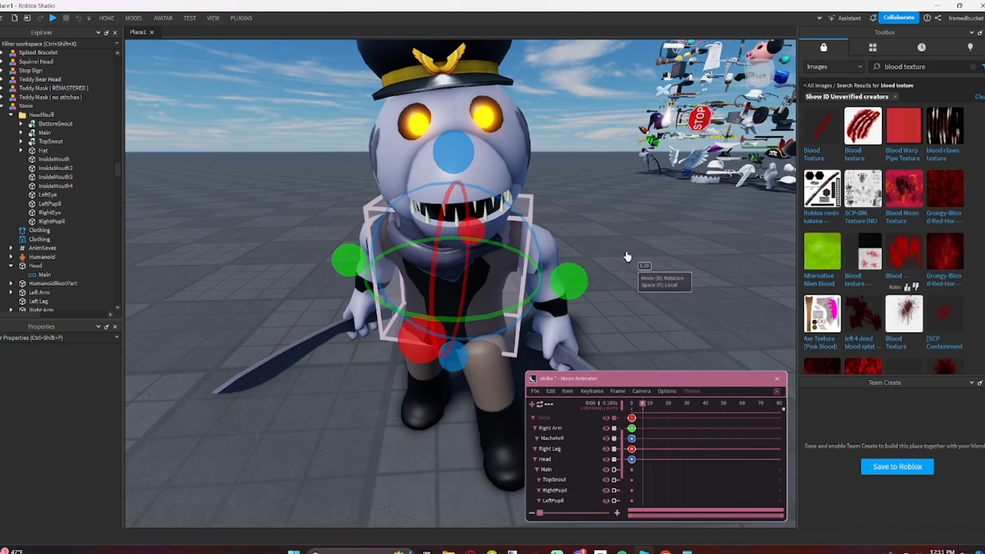
pyautogui.moveTo(558, 286); pyautogui.dragTo(556, 293)
pyautogui.moveTo(640, 405)
pyautogui.mouseDown()
pyautogui.moveTo(628, 410)
pyautogui.moveTo(638, 412)
pyautogui.mouseUp()
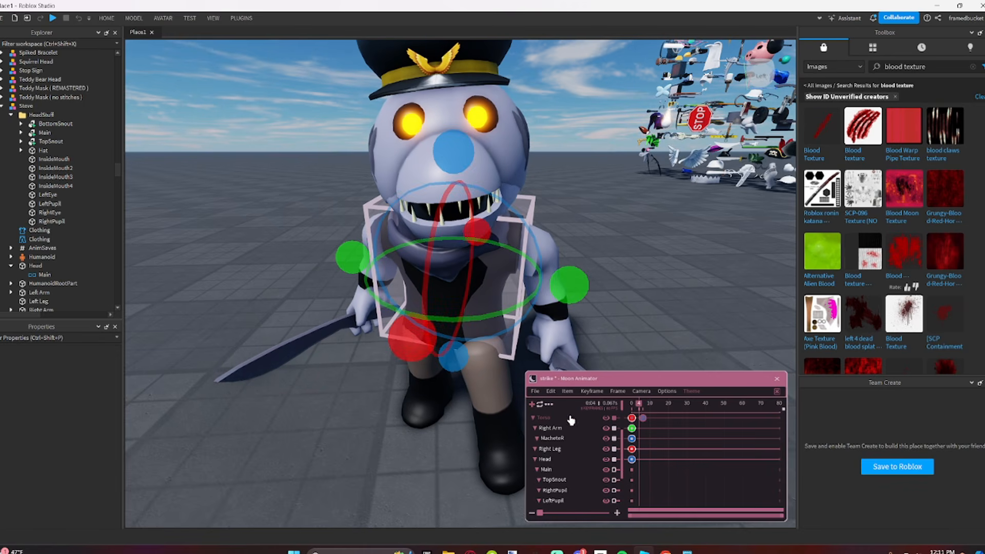
# Step: Turn off looping and play the strike animation
pyautogui.click(542, 409)
pyautogui.press('space')
pyautogui.press('space')
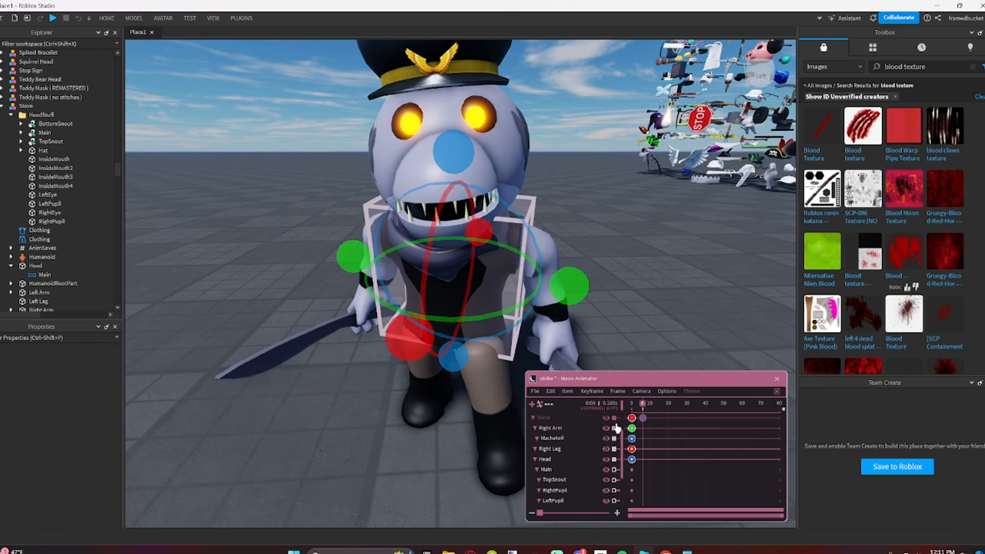
pyautogui.press('space')
# Step: Move the torso's second keyframe to frame 10 and set its first keyframe's easing to Back with direction Out
pyautogui.moveTo(645, 421); pyautogui.dragTo(651, 421)
pyautogui.click(633, 420)
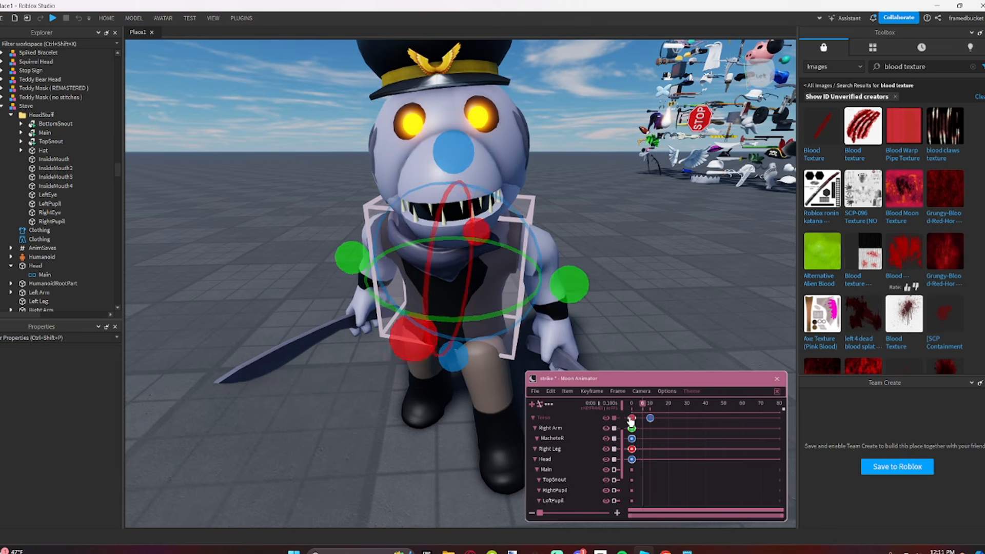
pyautogui.press('7')
pyautogui.click(642, 398)
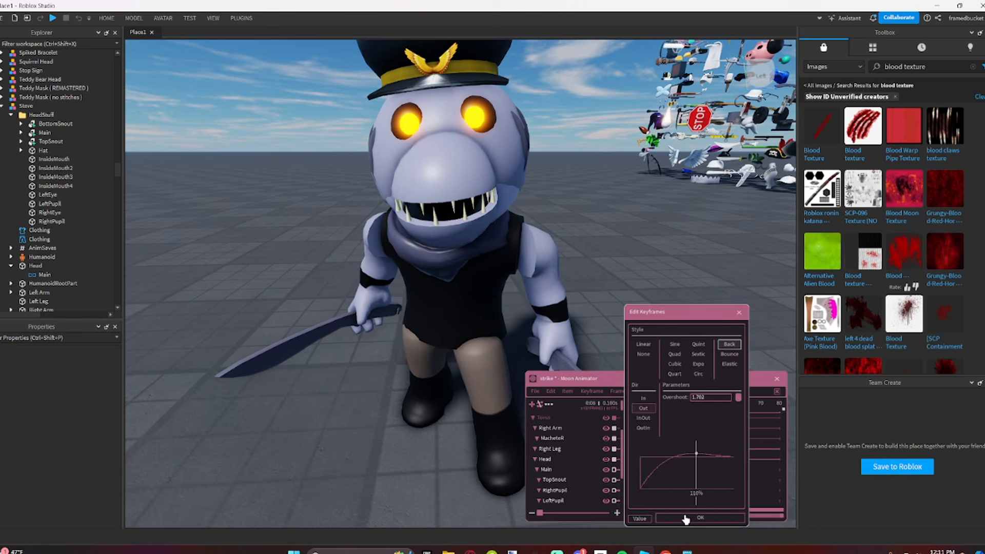
pyautogui.click(700, 518)
pyautogui.press('space')
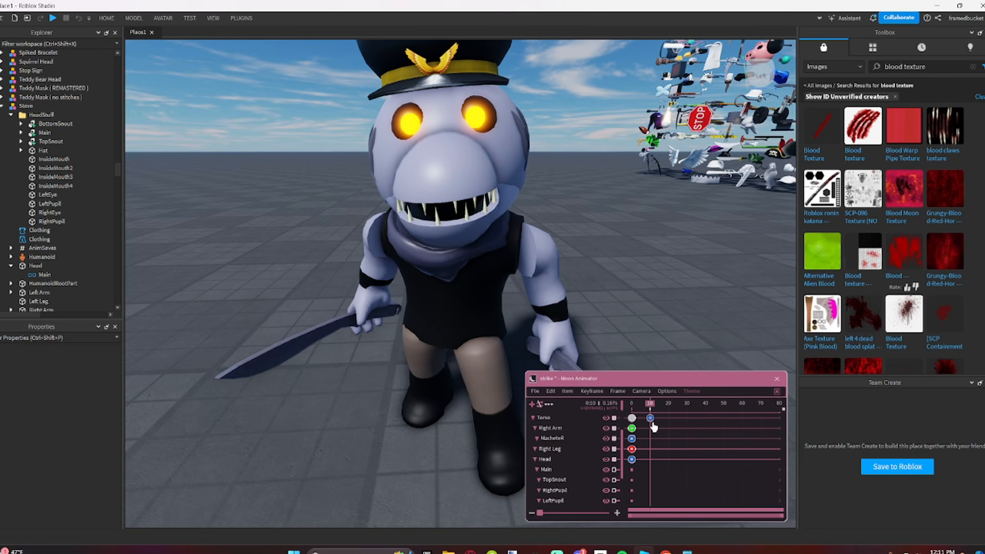
# Step: Try the torso's second keyframe at frame 27, replay the motion, and settle the keyframe on frame 21
pyautogui.moveTo(650, 421); pyautogui.dragTo(683, 423)
pyautogui.press('space')
pyautogui.press('space')
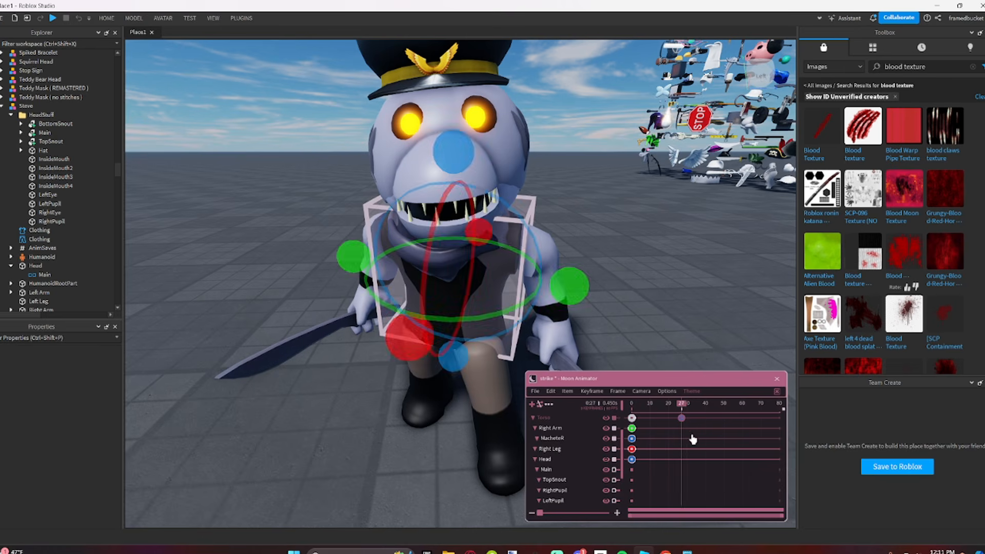
pyautogui.press('space')
pyautogui.press('space')
pyautogui.click(671, 445)
# Step: Try rotating the left arm at frame 21, and undo the rotation
pyautogui.click(556, 309)
pyautogui.moveTo(556, 308); pyautogui.dragTo(580, 307, button='right')
pyautogui.press('a')
pyautogui.press('s')
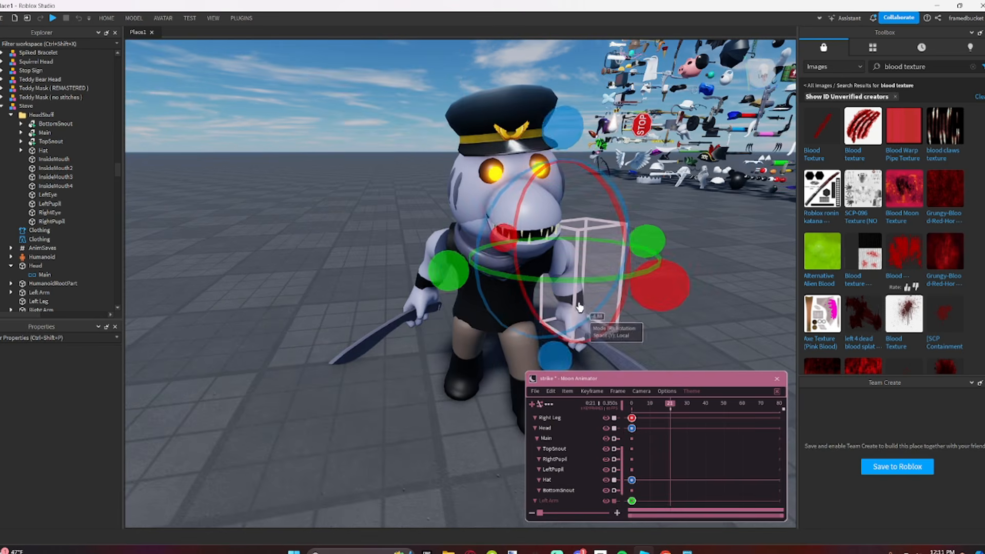
pyautogui.moveTo(642, 286); pyautogui.dragTo(645, 214)
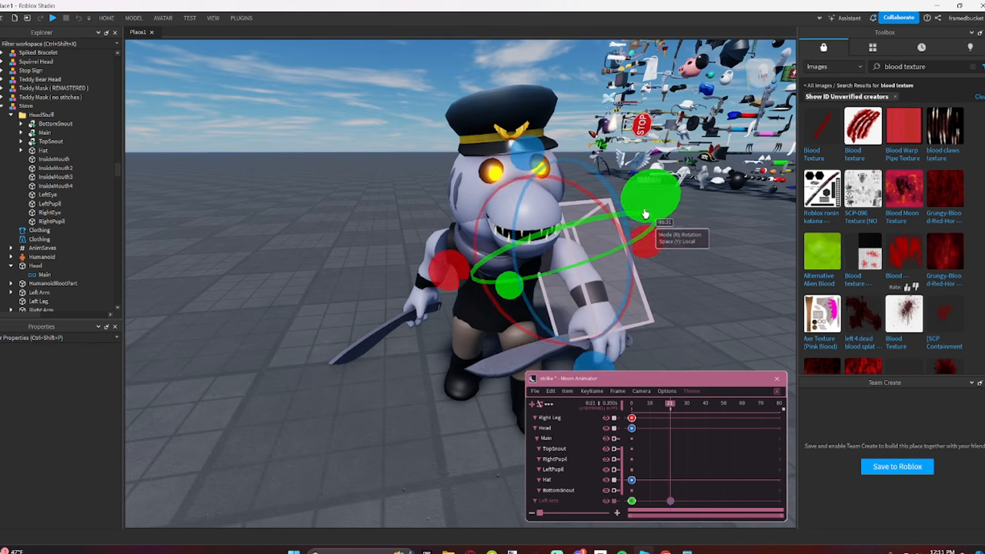
pyautogui.press('d')
pyautogui.moveTo(646, 214); pyautogui.dragTo(580, 216, button='right')
pyautogui.hotkey('ctrl', 'z')
pyautogui.hotkey('ctrl', 'z')
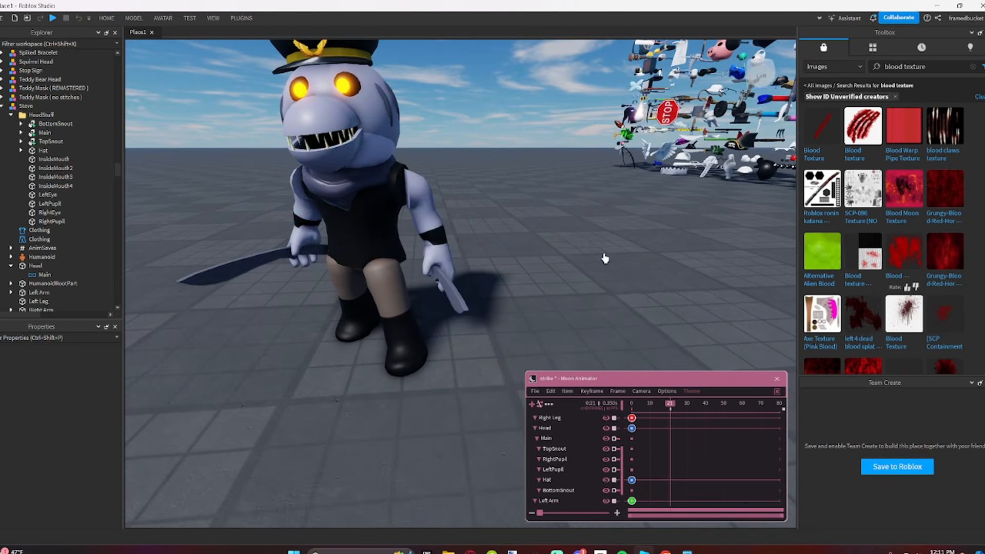
# Step: At frame 40, turn the torso sideways about its vertical axis to add a keyframe
pyautogui.moveTo(604, 258); pyautogui.dragTo(595, 246, button='right')
pyautogui.press('w')
pyautogui.press('space')
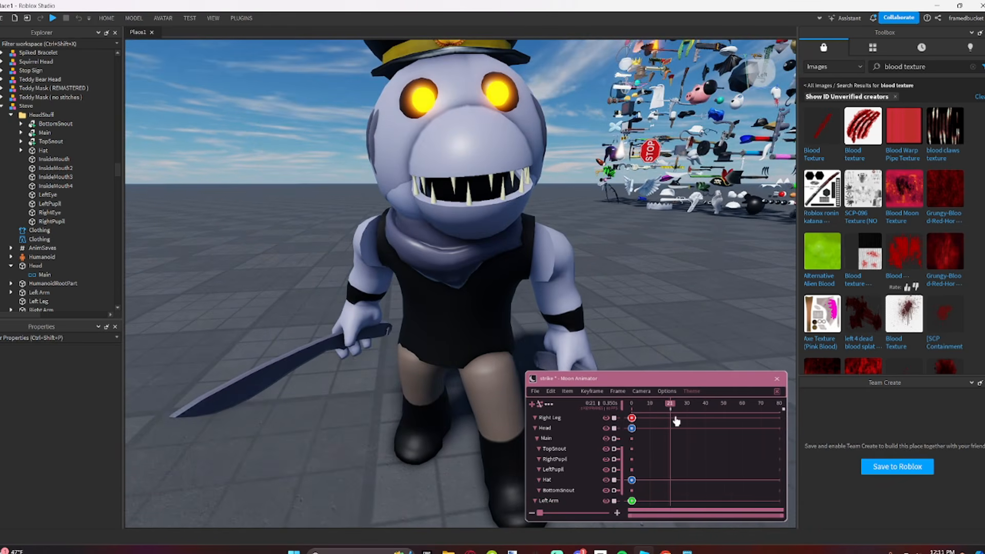
pyautogui.click(498, 337)
pyautogui.scroll(-3, 495, 335)
pyautogui.moveTo(496, 334); pyautogui.dragTo(506, 339, button='right')
pyautogui.moveTo(529, 293); pyautogui.dragTo(538, 273)
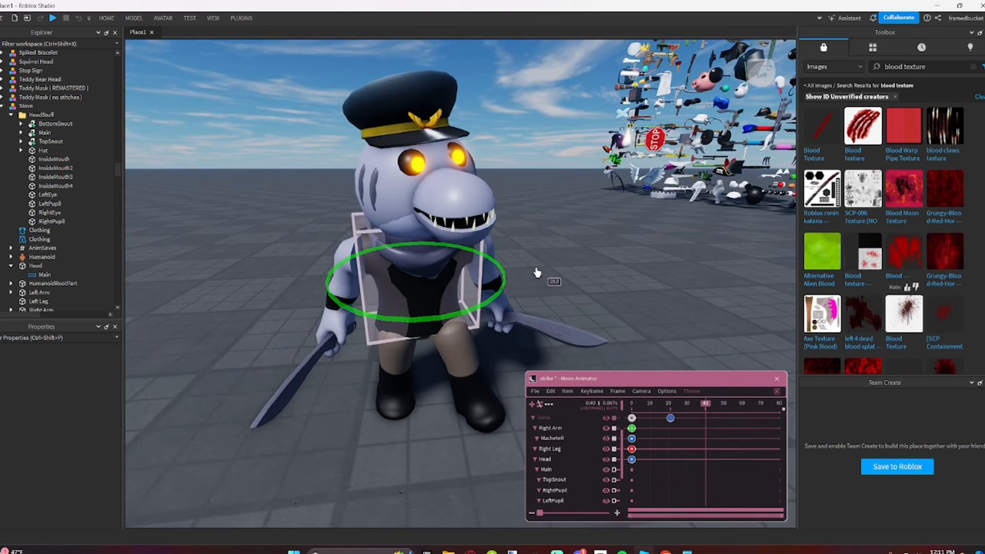
# Step: Switch to position mode and shift the torso slightly forward at frame 40
pyautogui.scroll(-3, 537, 273)
pyautogui.press('r')
pyautogui.moveTo(466, 312); pyautogui.dragTo(469, 319)
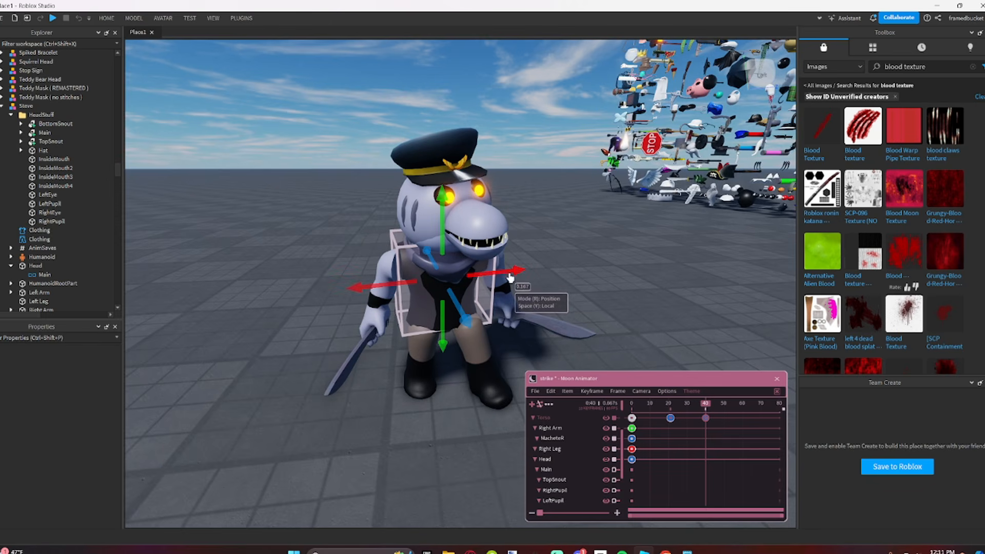
pyautogui.press('space')
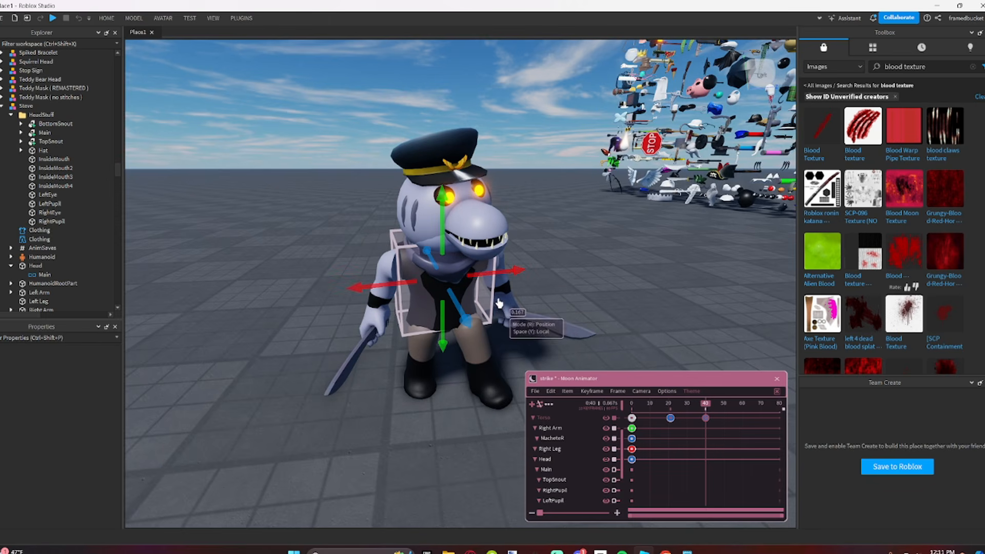
# Step: Move the torso further forward, shift its frame-40 keyframe to frame 29, and replay the motion
pyautogui.moveTo(466, 320); pyautogui.dragTo(471, 330)
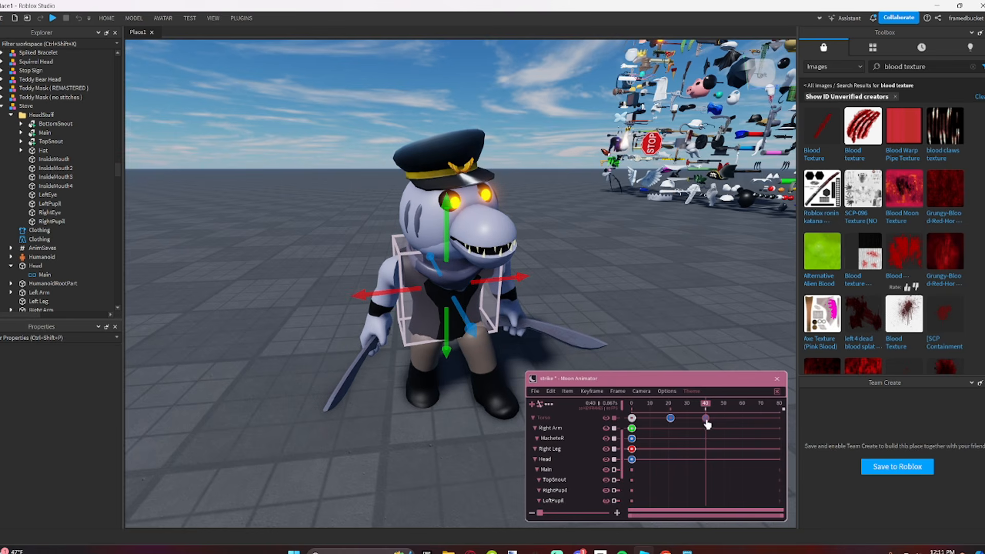
pyautogui.moveTo(706, 421); pyautogui.dragTo(686, 432)
pyautogui.press('space')
pyautogui.press('space')
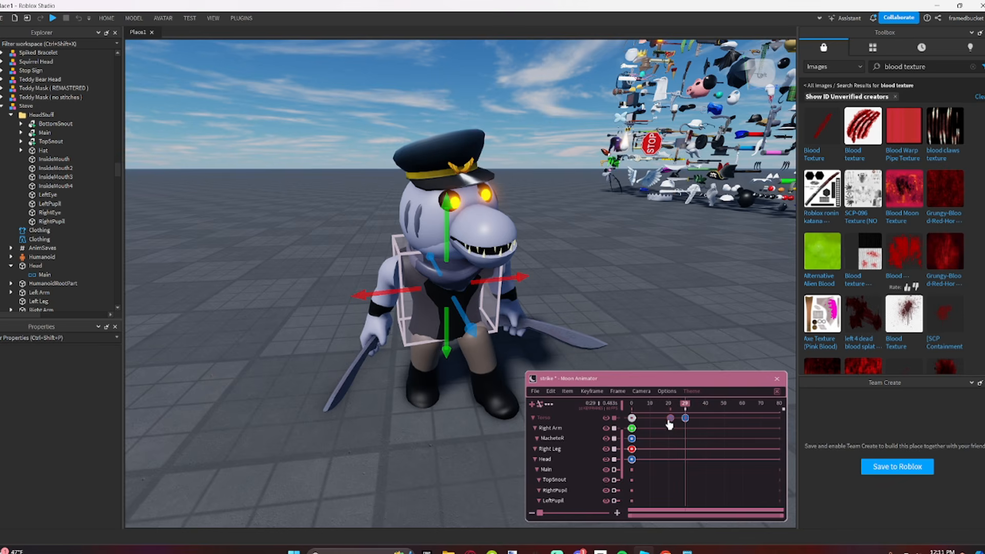
# Step: Apply Back easing with Out direction to the torso's frame-21 keyframe, settle its overshoot on 3, and replay the strike
pyautogui.press('7')
pyautogui.click(763, 347)
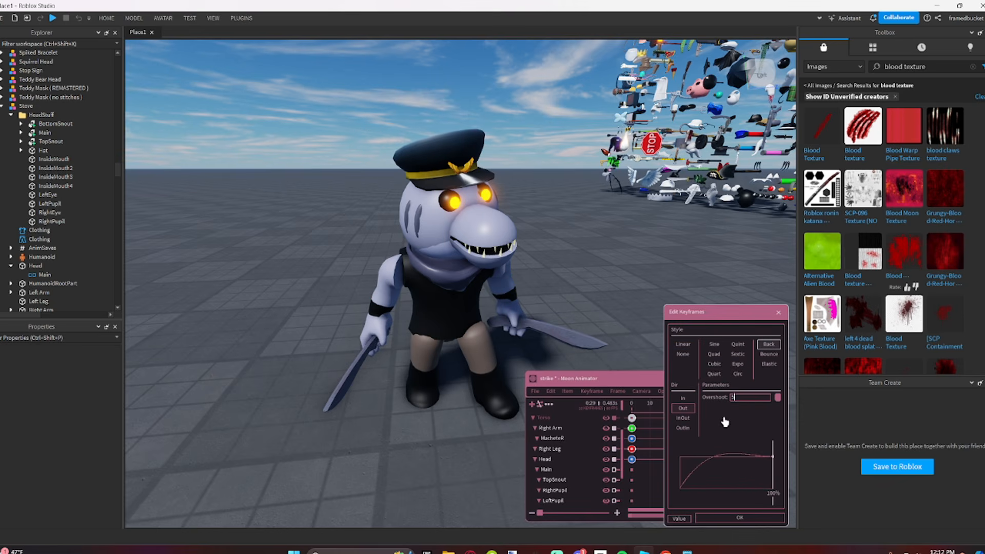
pyautogui.click(728, 518)
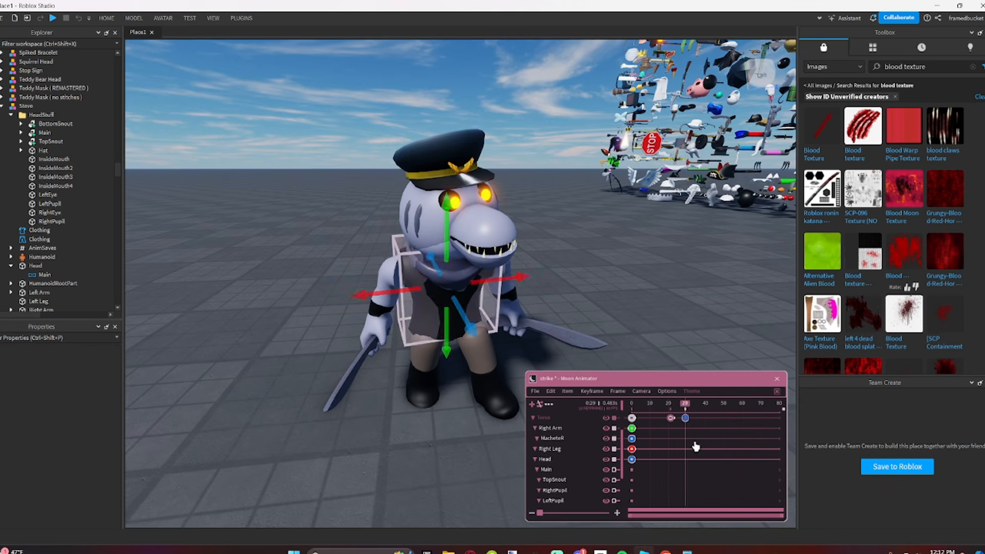
pyautogui.press('7')
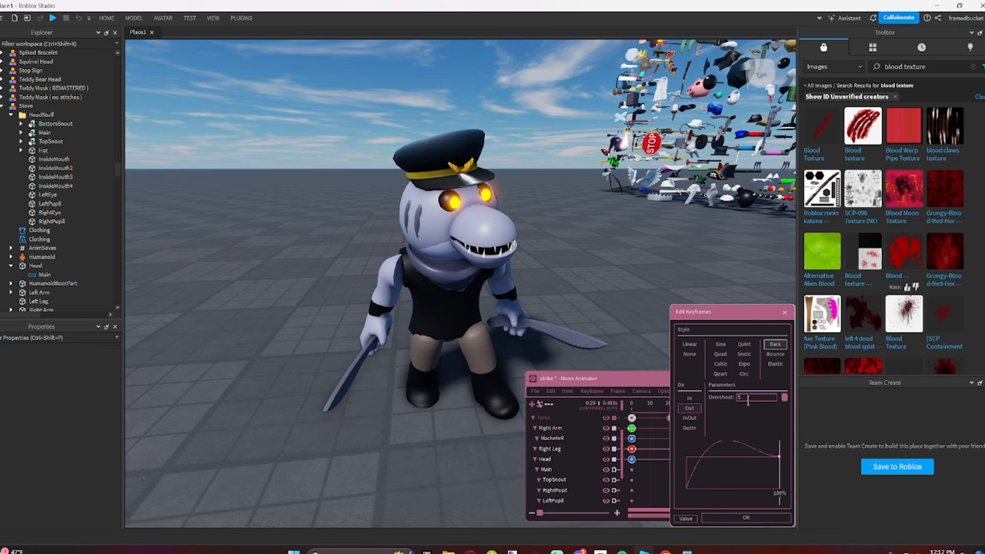
pyautogui.click(735, 516)
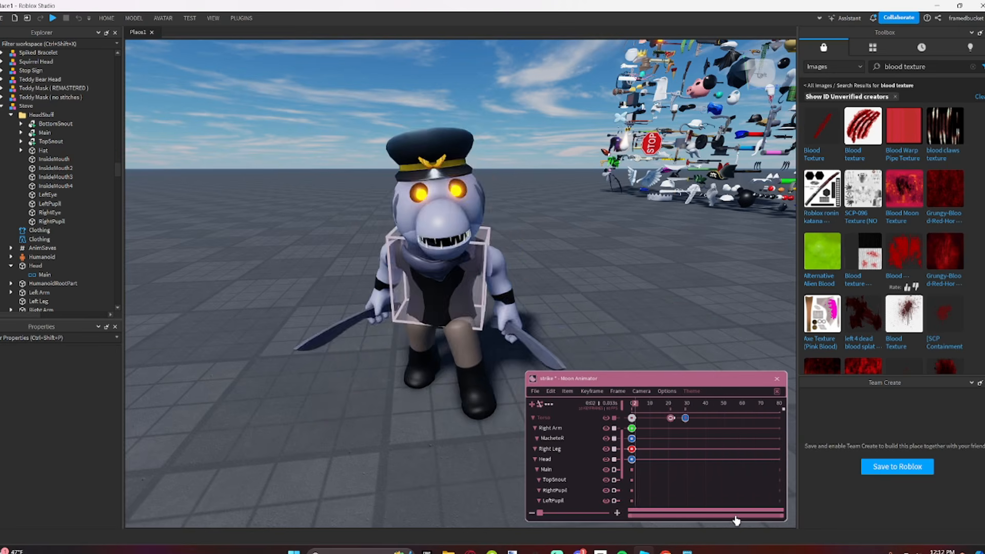
pyautogui.press('space')
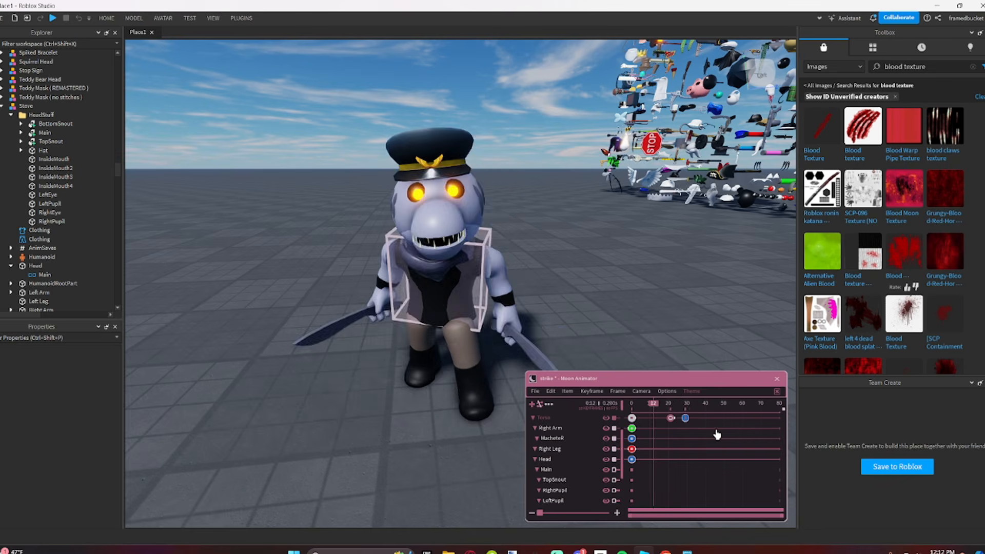
pyautogui.press('space')
pyautogui.click(717, 435)
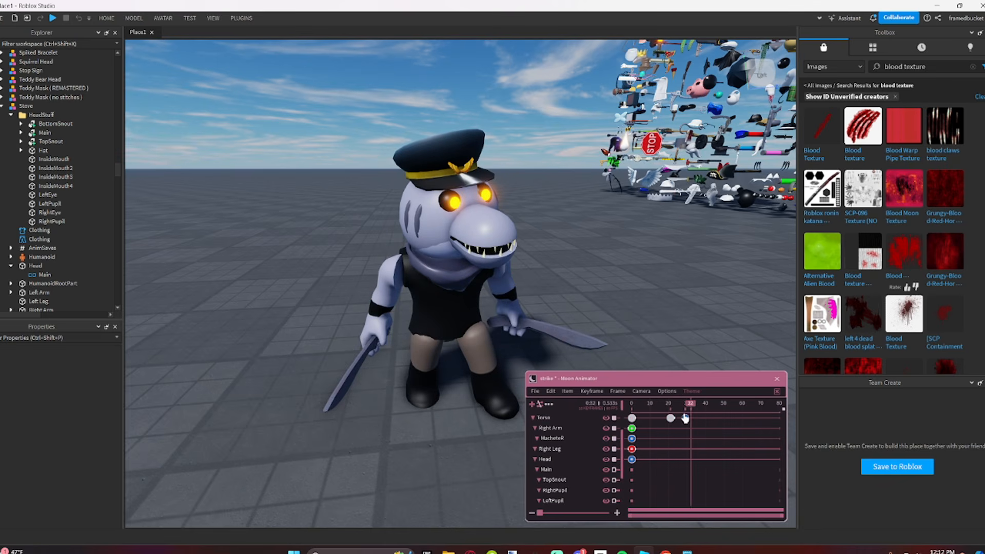
# Step: At frame 32, nudge the torso forward and turn it slightly about its vertical axis, and replay the animation
pyautogui.moveTo(685, 418); pyautogui.dragTo(687, 439)
pyautogui.click(453, 329)
pyautogui.scroll(4, 452, 328)
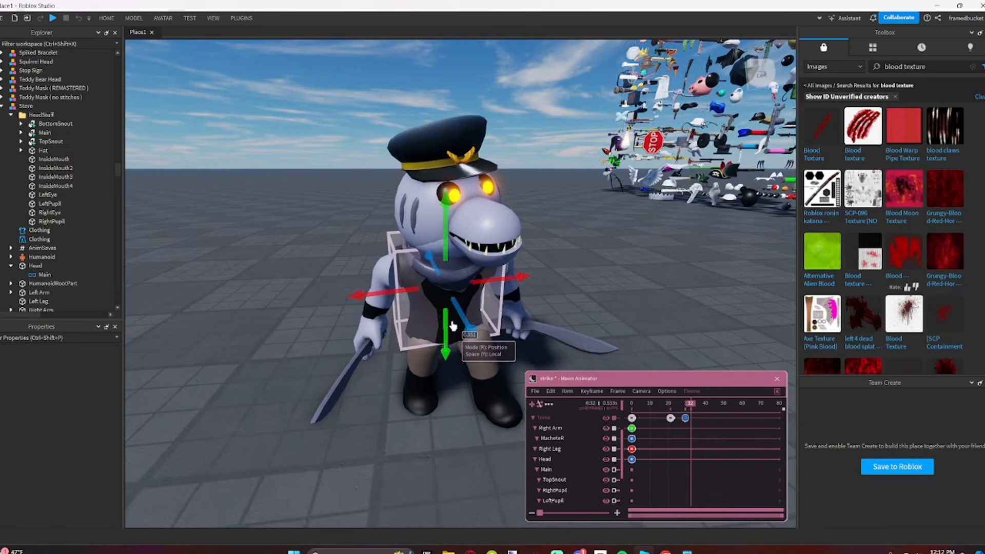
pyautogui.moveTo(458, 340); pyautogui.dragTo(459, 316)
pyautogui.press('r')
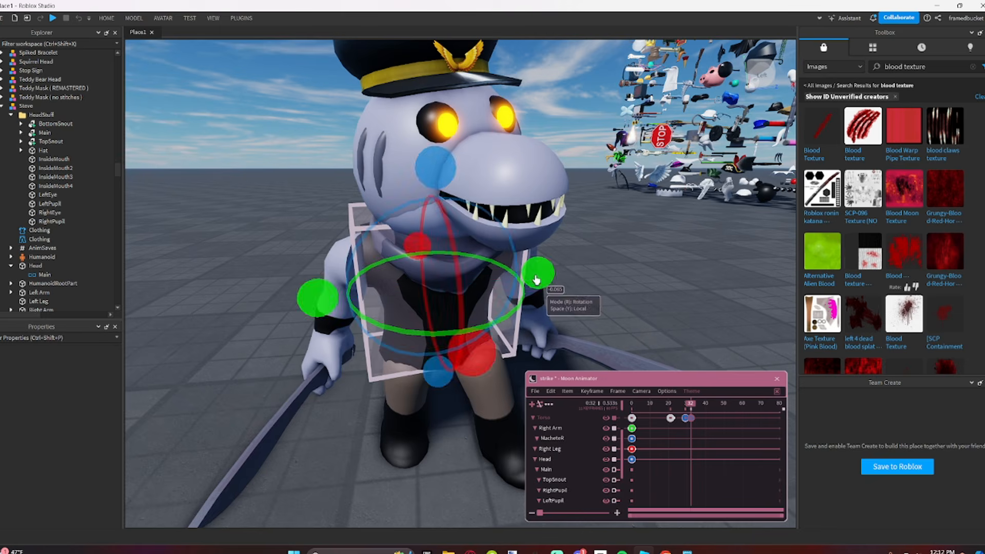
pyautogui.moveTo(536, 279); pyautogui.dragTo(536, 281)
pyautogui.press('space')
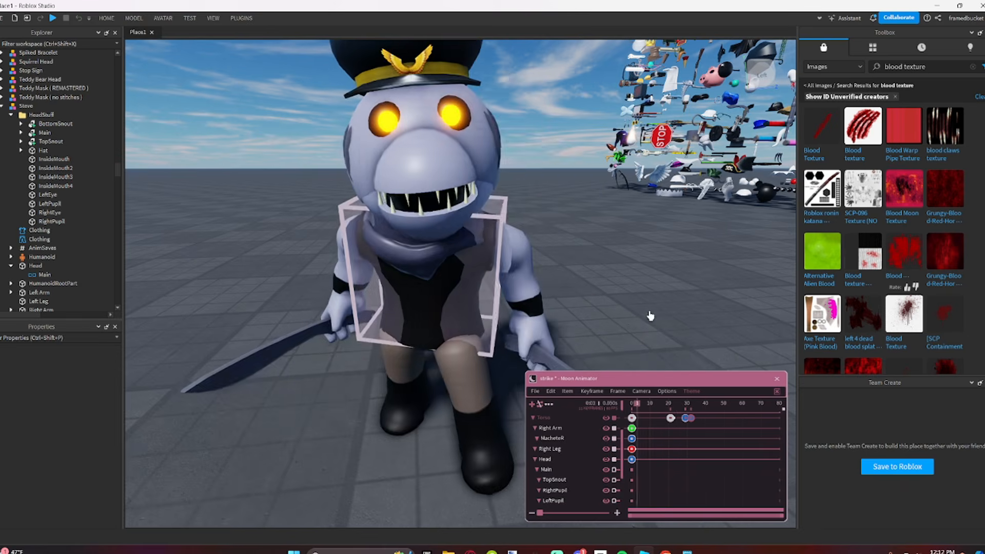
pyautogui.click(689, 330)
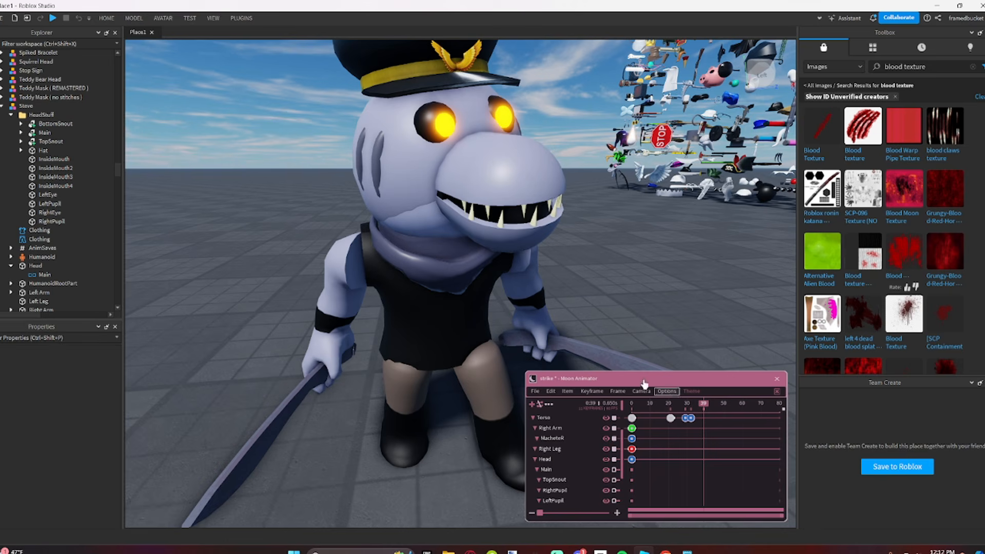
# Step: At frame 39, move the torso forward and turn it back toward the front about its vertical axis
pyautogui.click(457, 319)
pyautogui.scroll(-3, 466, 324)
pyautogui.press('r')
pyautogui.moveTo(464, 328); pyautogui.dragTo(474, 347)
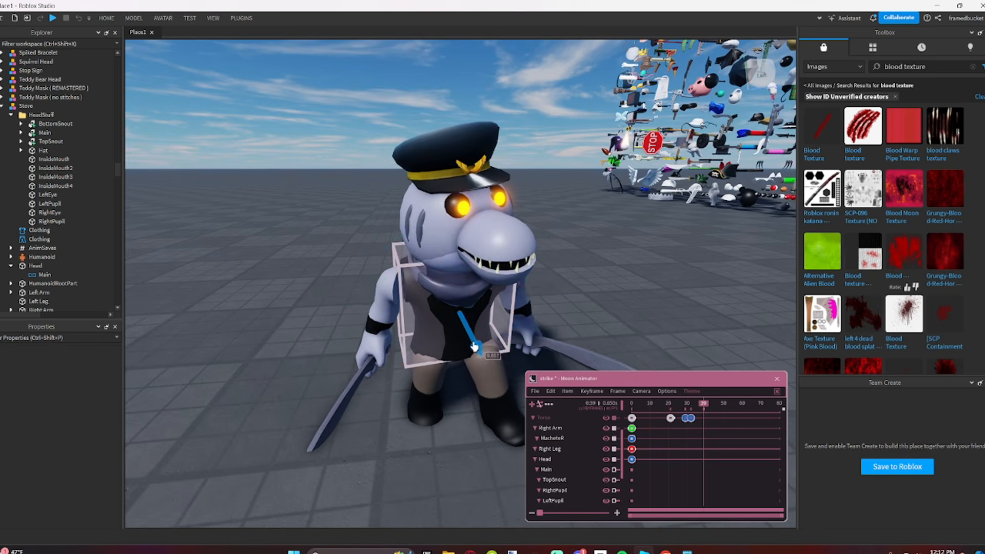
pyautogui.press('r')
pyautogui.moveTo(554, 301); pyautogui.dragTo(516, 311)
pyautogui.press('r')
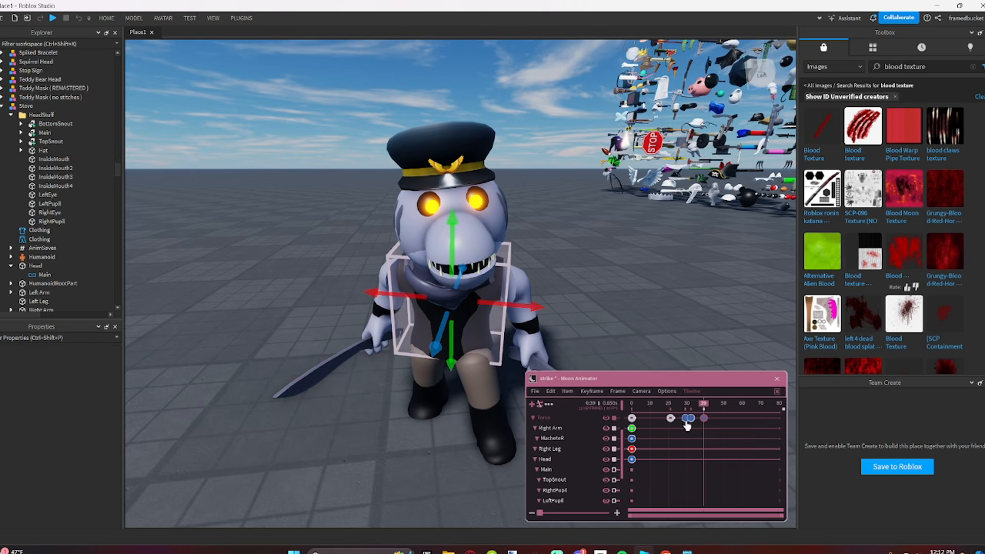
# Step: Apply Back easing with Out direction to the torso's frame-32 keyframe
pyautogui.doubleClick(691, 420)
pyautogui.click(771, 345)
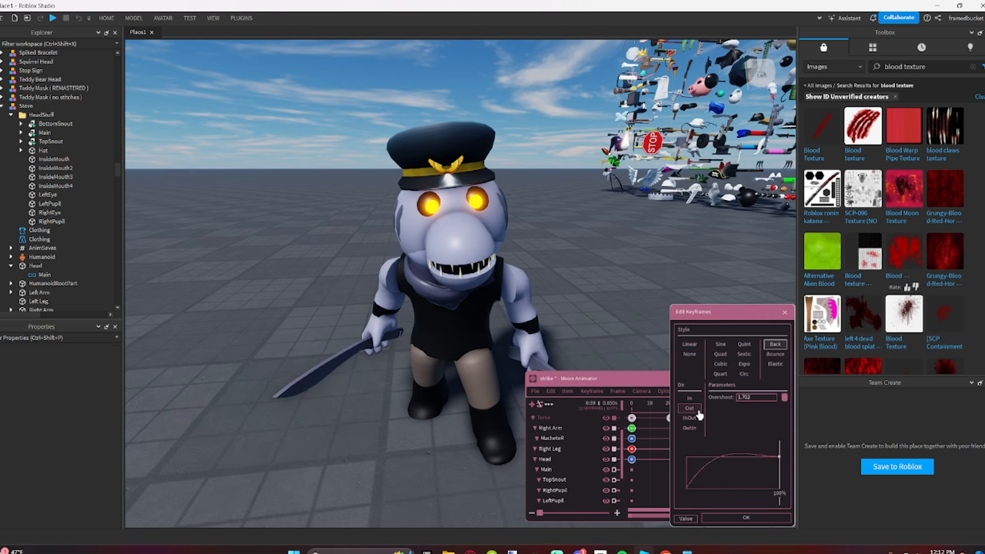
pyautogui.click(743, 516)
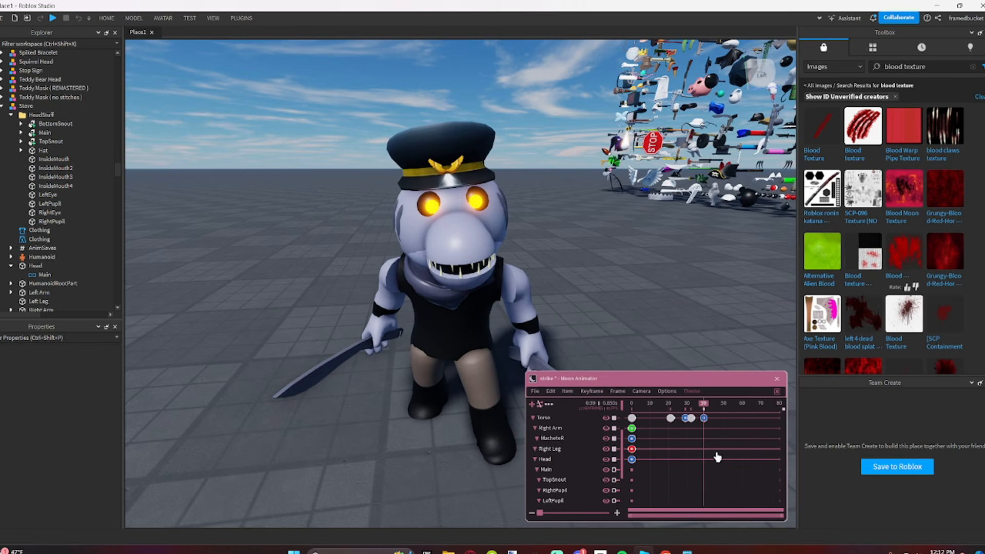
# Step: Review the legs' movement up close across the torso's keyframes
pyautogui.press('s')
pyautogui.press('a')
pyautogui.moveTo(667, 317); pyautogui.dragTo(588, 316, button='right')
pyautogui.press('d')
pyautogui.press('w')
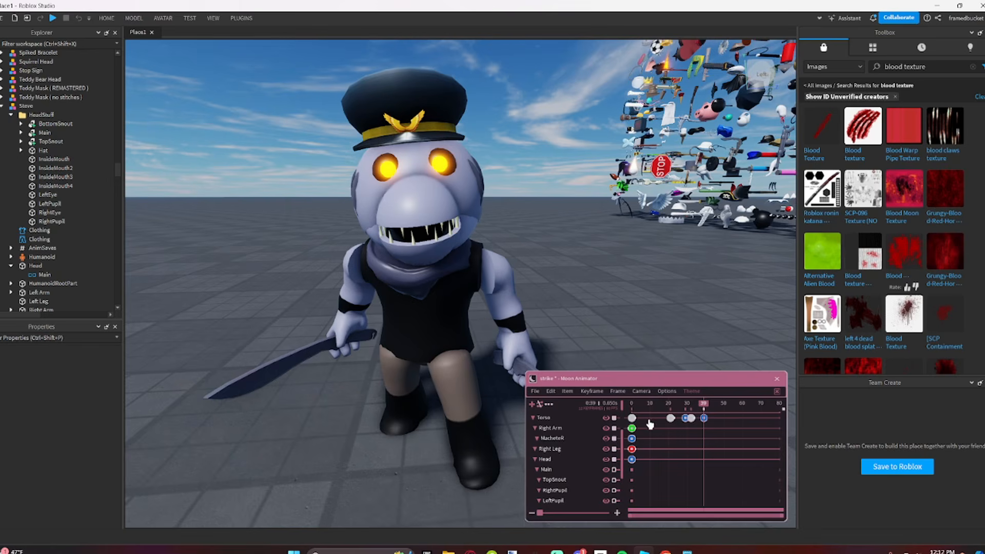
pyautogui.moveTo(650, 411); pyautogui.dragTo(670, 438)
pyautogui.press('w')
pyautogui.press('q')
pyautogui.press('space')
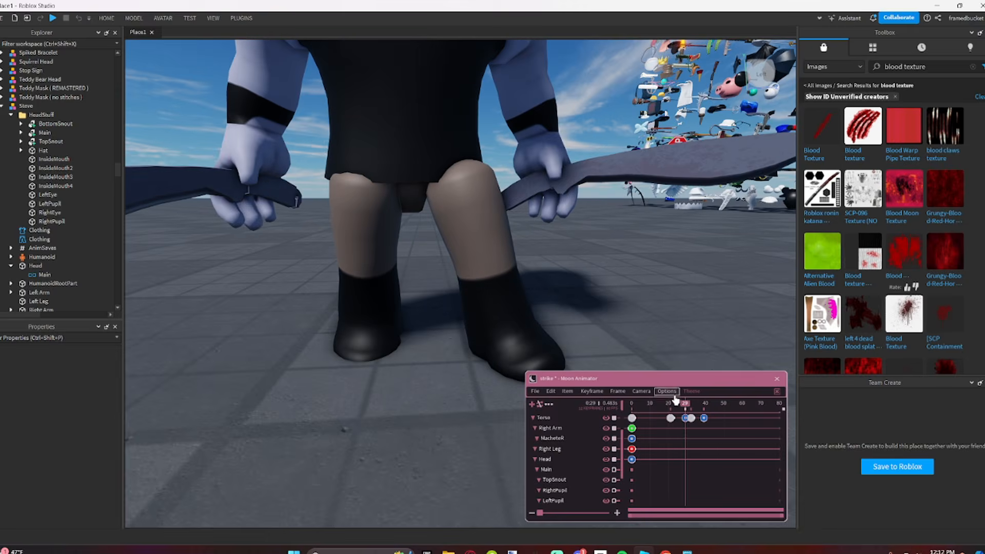
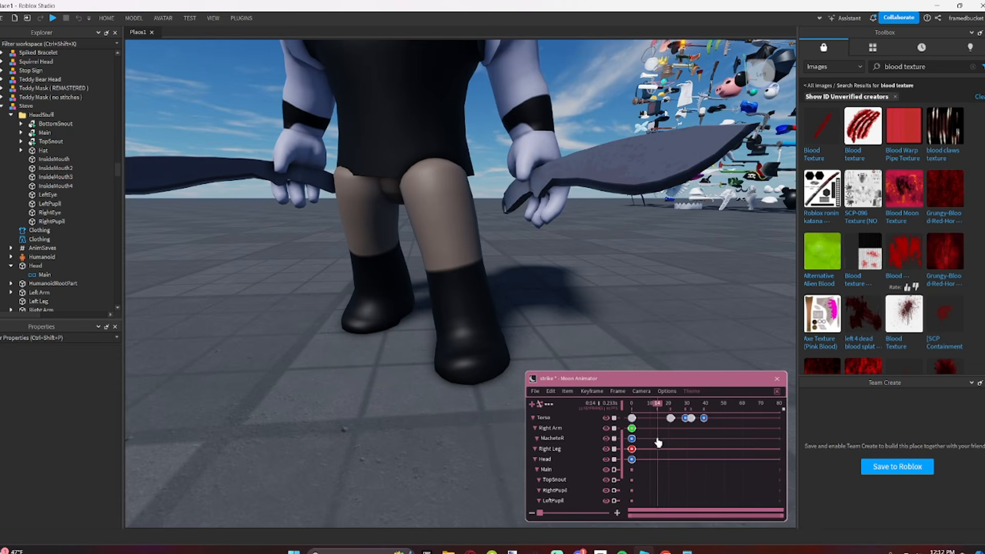
# Step: Rotate the left leg slightly at frame 21, and apply Back easing to its frame-0 keyframe
pyautogui.click(493, 319)
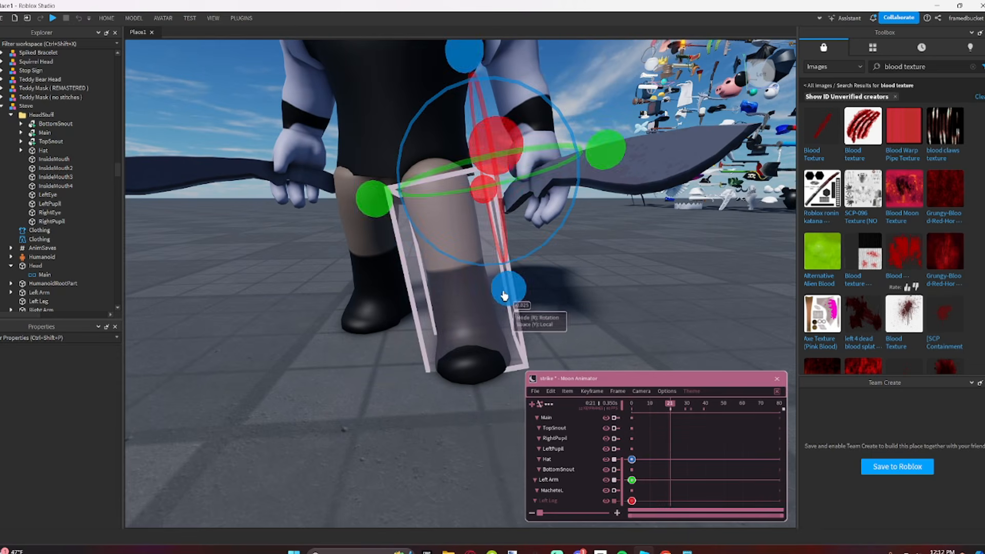
pyautogui.moveTo(509, 293); pyautogui.dragTo(515, 295)
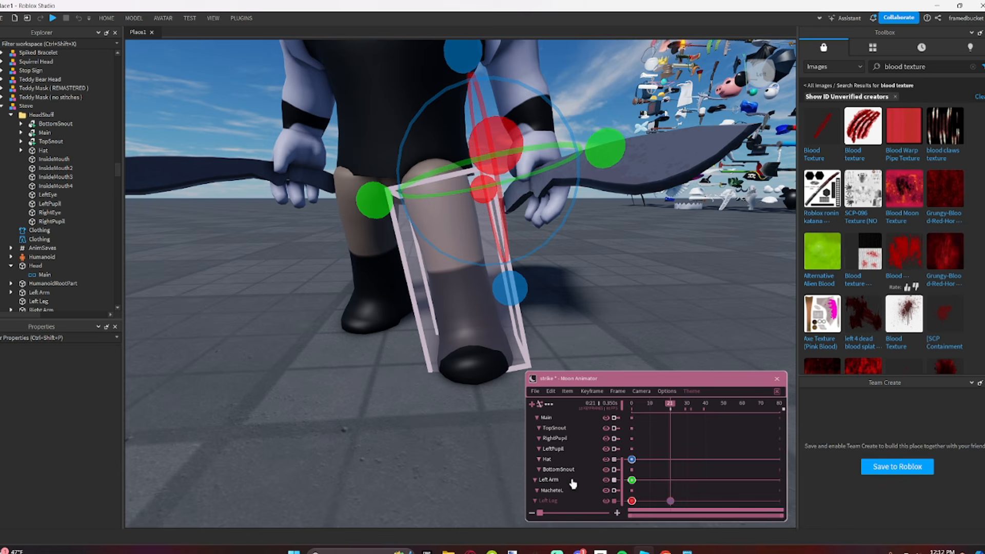
pyautogui.doubleClick(631, 501)
pyautogui.click(730, 345)
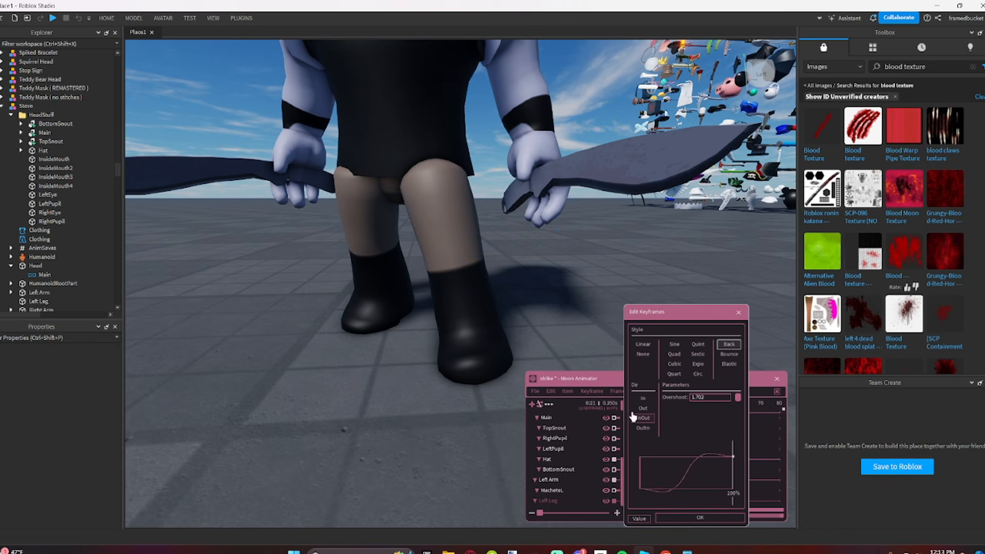
pyautogui.click(680, 517)
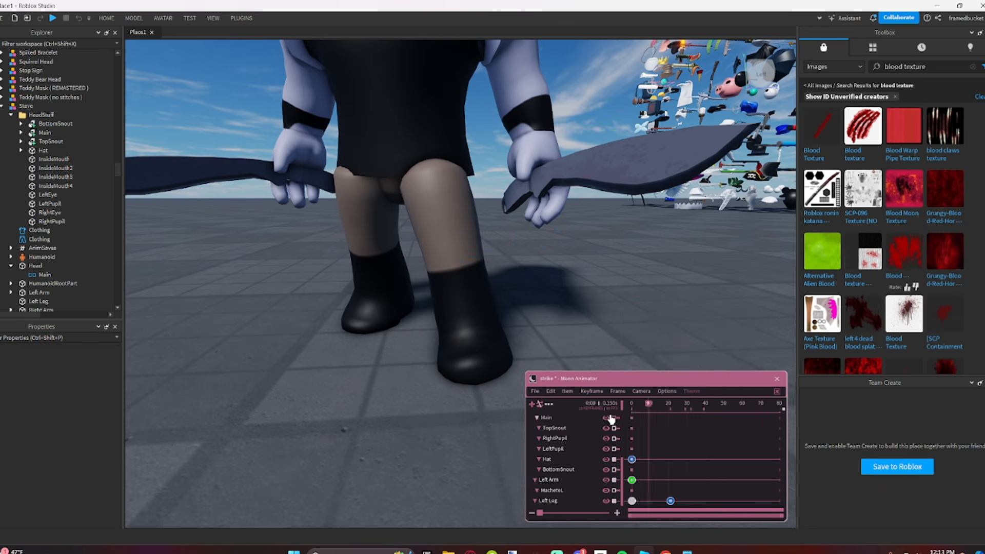
# Step: At frame 29, rotate the left leg and adjust its position to suit the torso's new pose
pyautogui.moveTo(625, 419); pyautogui.dragTo(686, 433)
pyautogui.moveTo(572, 193); pyautogui.dragTo(562, 213)
pyautogui.press('r')
pyautogui.moveTo(515, 239); pyautogui.dragTo(511, 220)
pyautogui.moveTo(545, 163)
pyautogui.mouseDown()
pyautogui.moveTo(534, 170)
pyautogui.moveTo(547, 165)
pyautogui.mouseUp()
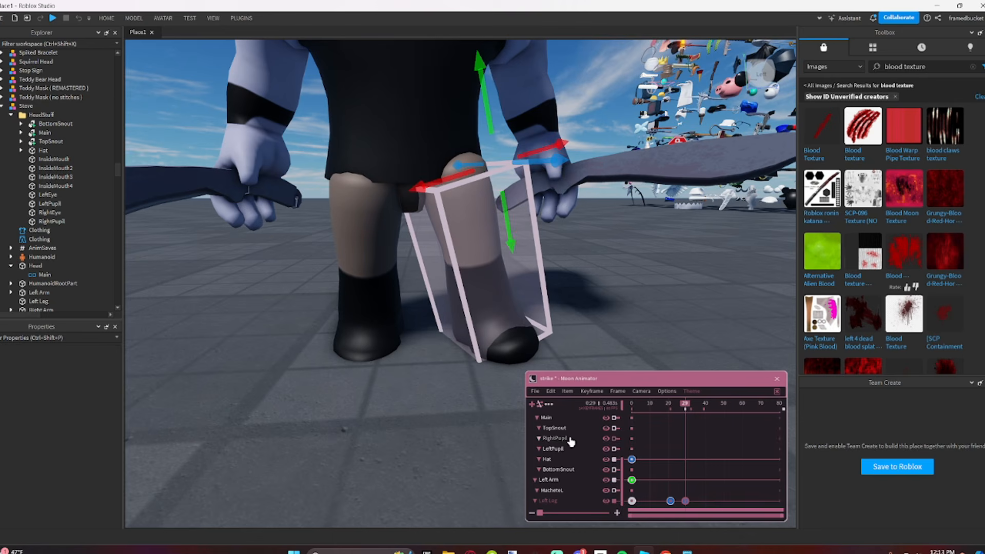
# Step: Match the left leg's frame-21 keyframe to the torso's frame-21 easing: Back, Out direction, overshoot 3
pyautogui.scroll(5, 571, 442)
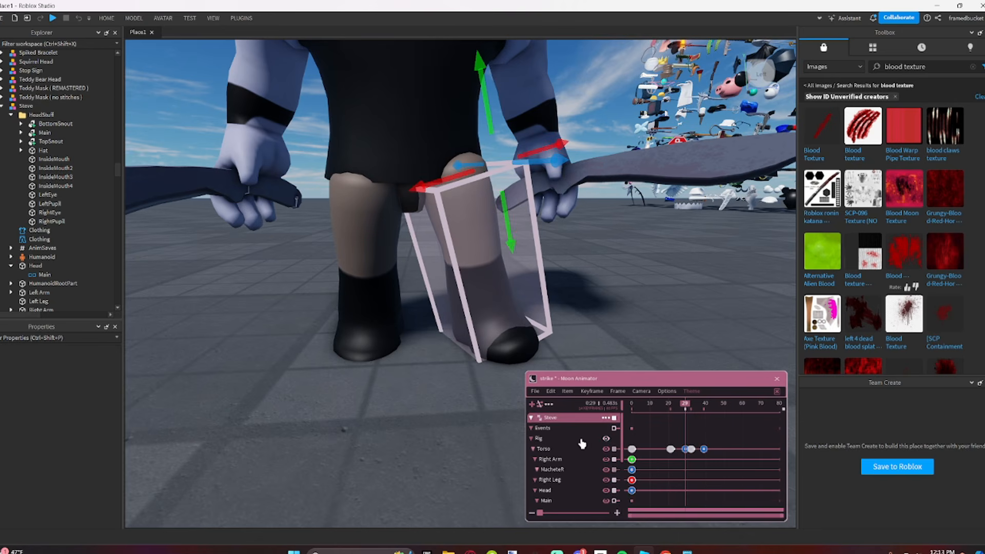
pyautogui.click(671, 449)
pyautogui.rightClick(671, 450)
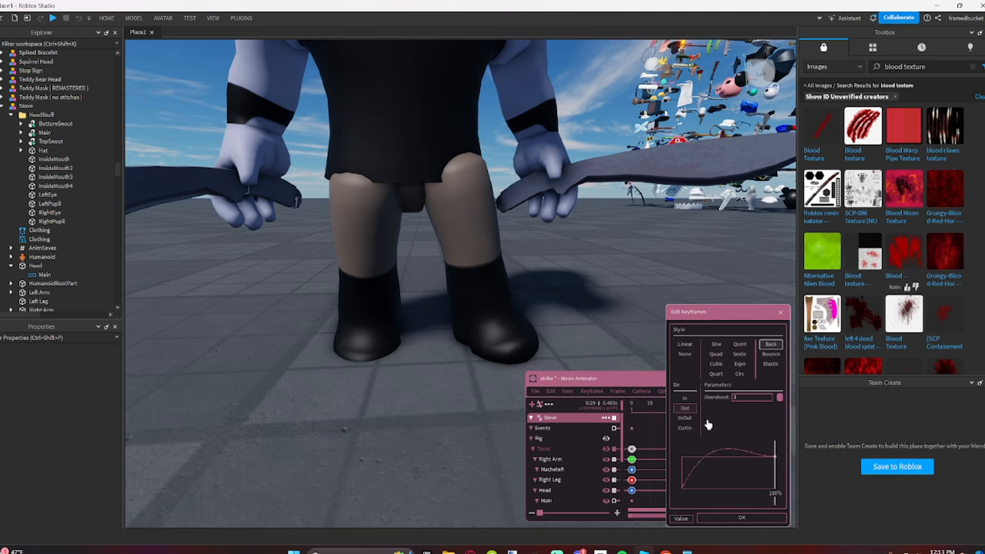
pyautogui.click(749, 518)
pyautogui.scroll(-5, 538, 447)
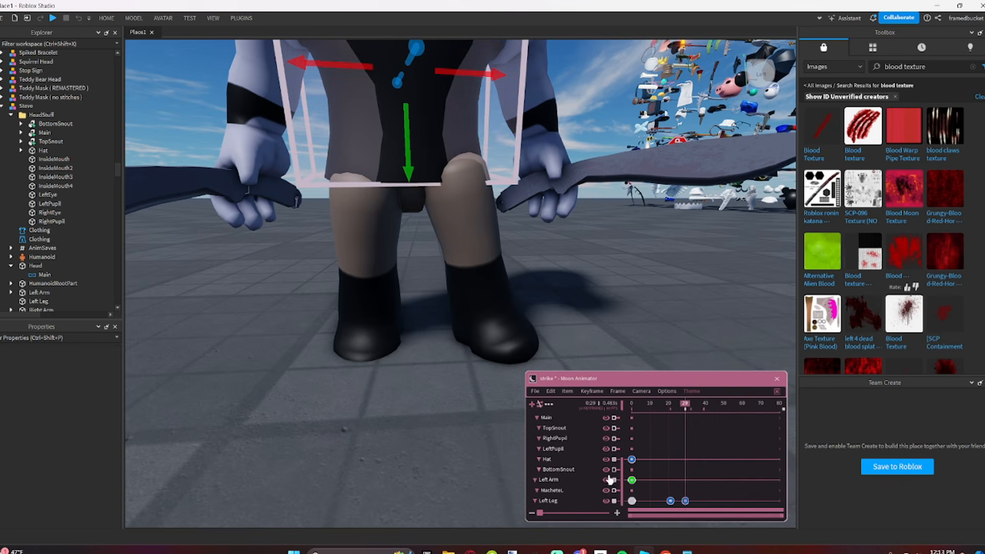
pyautogui.rightClick(671, 502)
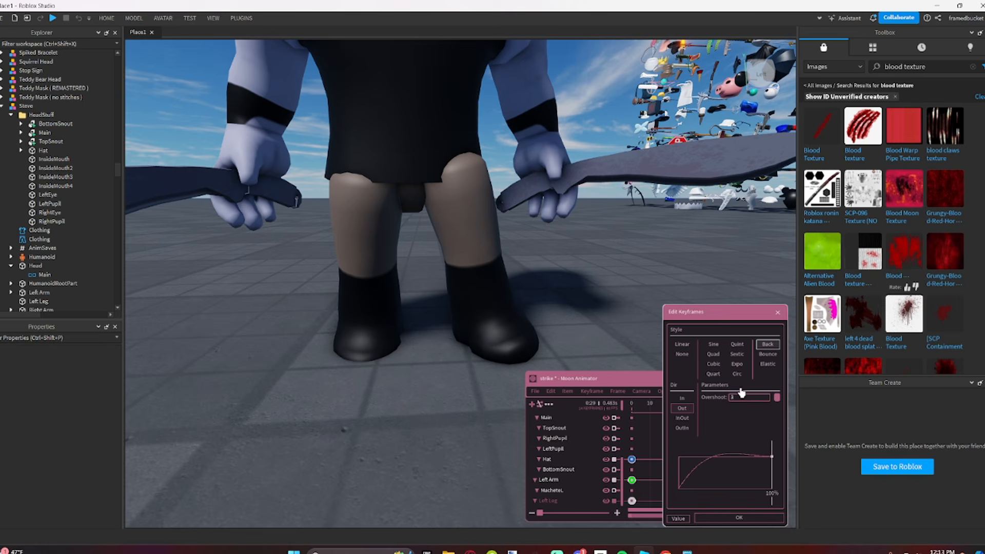
pyautogui.click(737, 516)
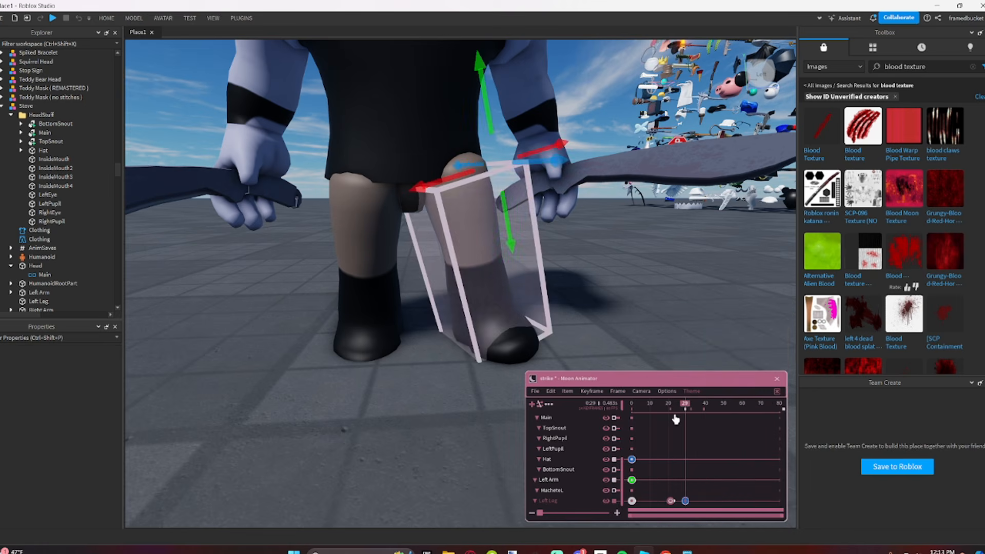
# Step: At frame 29, rotate the right leg and shift its position to fit under the turned torso
pyautogui.moveTo(676, 420)
pyautogui.mouseDown()
pyautogui.moveTo(665, 420)
pyautogui.moveTo(686, 424)
pyautogui.mouseUp()
pyautogui.click(343, 272)
pyautogui.moveTo(343, 272); pyautogui.dragTo(341, 271, button='right')
pyautogui.press('r')
pyautogui.moveTo(454, 241); pyautogui.dragTo(436, 254)
pyautogui.press('r')
pyautogui.moveTo(455, 257); pyautogui.dragTo(457, 258, button='right')
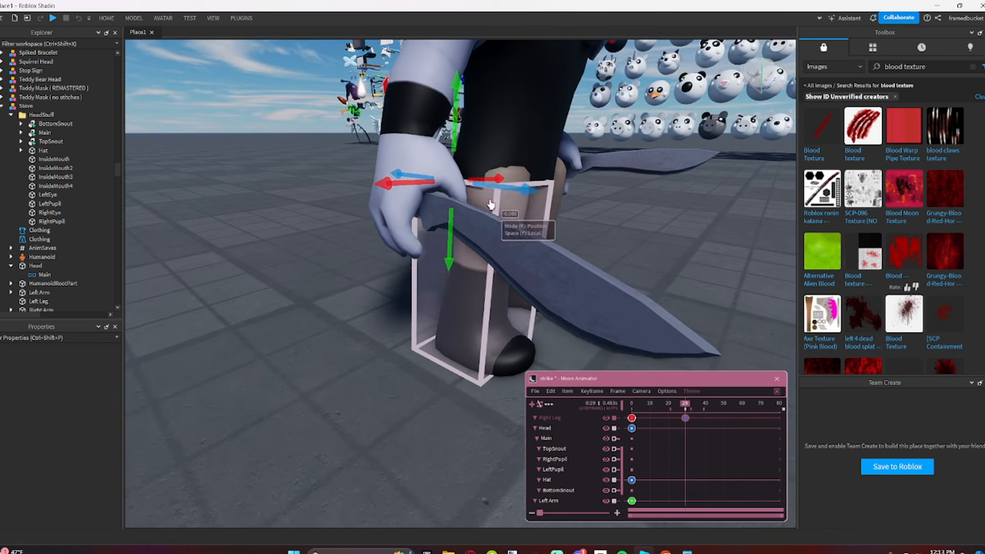
pyautogui.moveTo(503, 190); pyautogui.dragTo(512, 194)
# Step: Copy the right leg's starting keyframe to frame 21 and rotate the leg slightly there
pyautogui.moveTo(641, 420); pyautogui.dragTo(670, 425)
pyautogui.hotkey('ctrl', 'c')
pyautogui.hotkey('ctrl', 'v')
pyautogui.moveTo(439, 259); pyautogui.dragTo(441, 250, button='right')
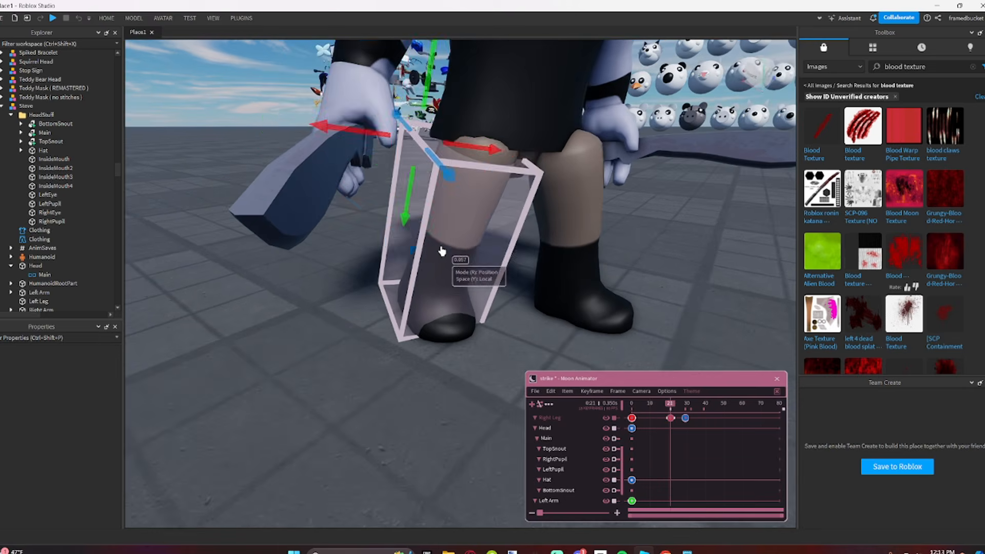
pyautogui.press('r')
pyautogui.moveTo(462, 202); pyautogui.dragTo(458, 205)
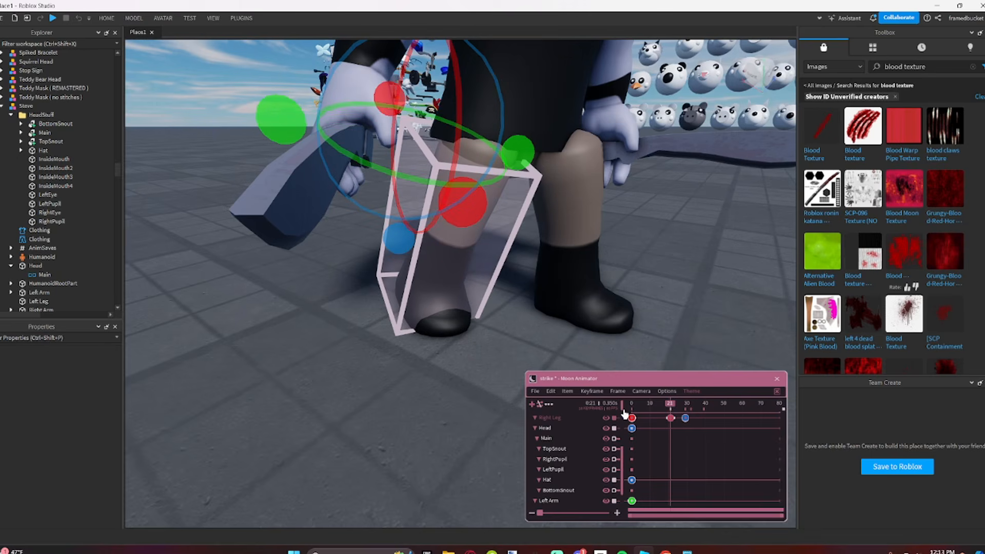
# Step: Apply Back easing to the right leg's keyframes at frames 0 and 21, and scrub back toward the start
pyautogui.doubleClick(631, 424)
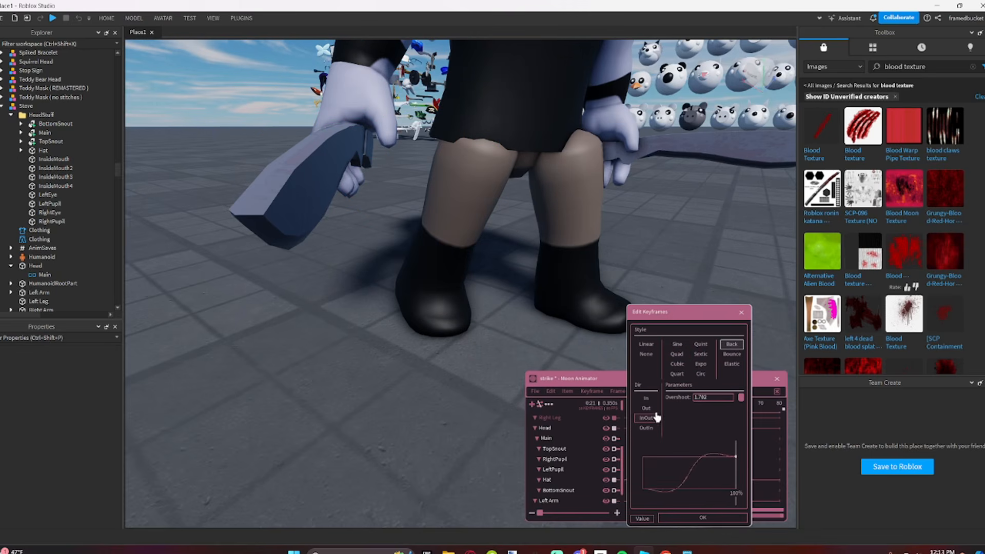
pyautogui.click(698, 520)
pyautogui.doubleClick(672, 419)
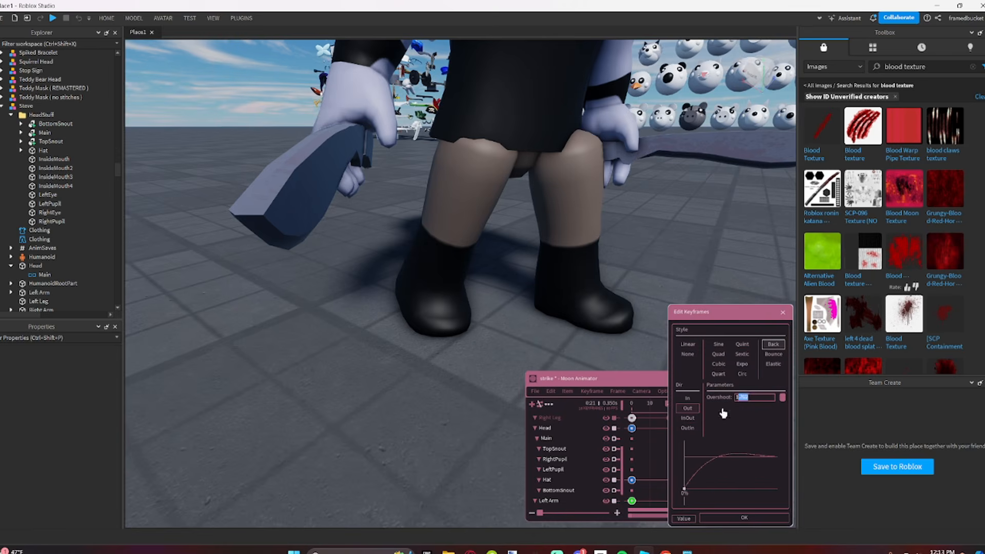
pyautogui.click(752, 517)
pyautogui.click(659, 404)
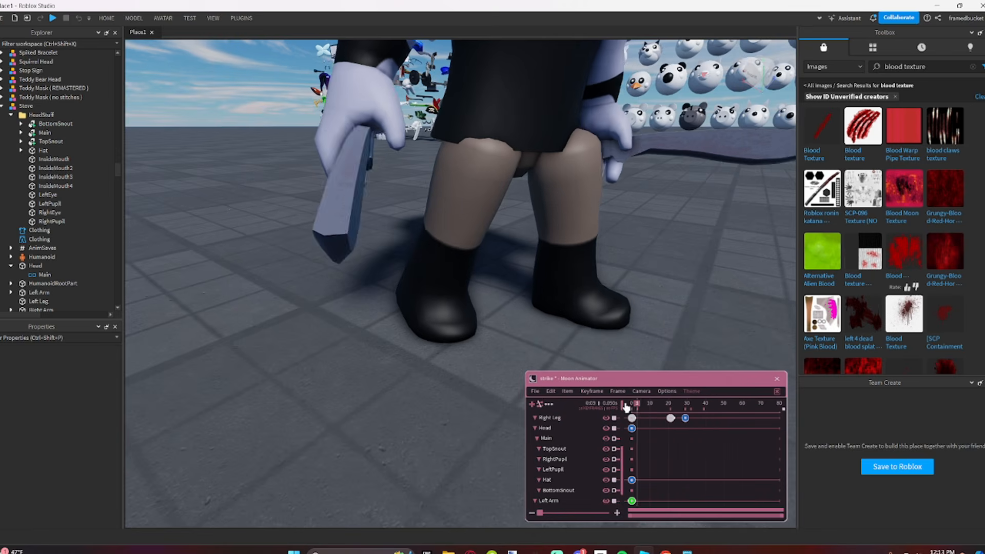
# Step: At frame 32, rotate the left leg slightly and adjust its position to follow the turning torso
pyautogui.scroll(-8, 617, 286)
pyautogui.moveTo(617, 286); pyautogui.dragTo(616, 286, button='right')
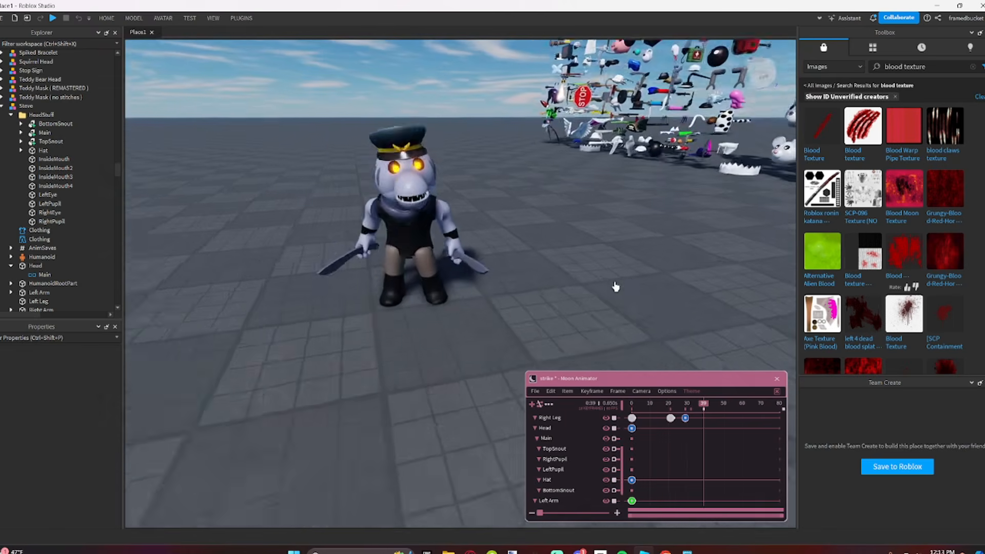
pyautogui.press('space')
pyautogui.moveTo(664, 342); pyautogui.dragTo(642, 289, button='right')
pyautogui.scroll(5, 642, 288)
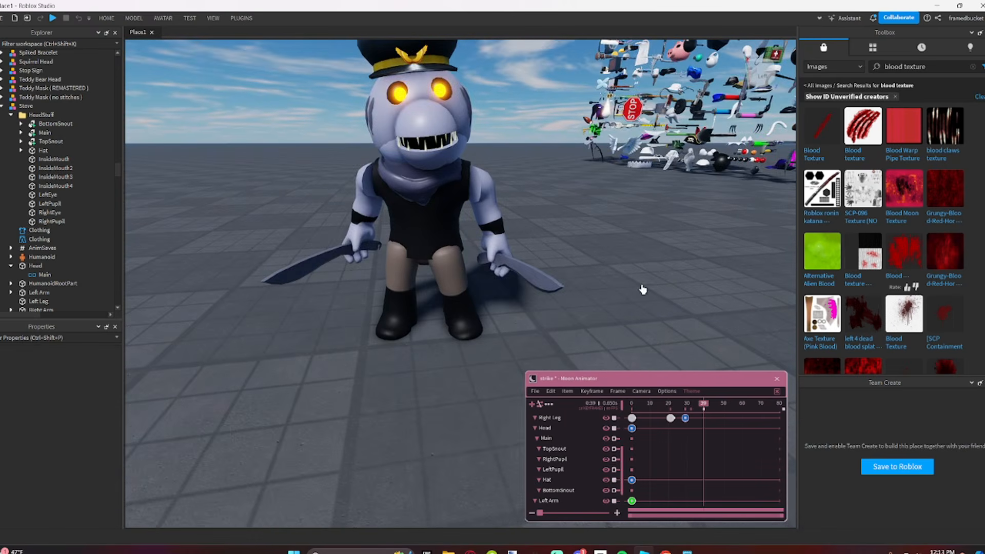
pyautogui.click(683, 405)
pyautogui.moveTo(683, 417); pyautogui.dragTo(691, 429)
pyautogui.click(460, 303)
pyautogui.scroll(3, 467, 303)
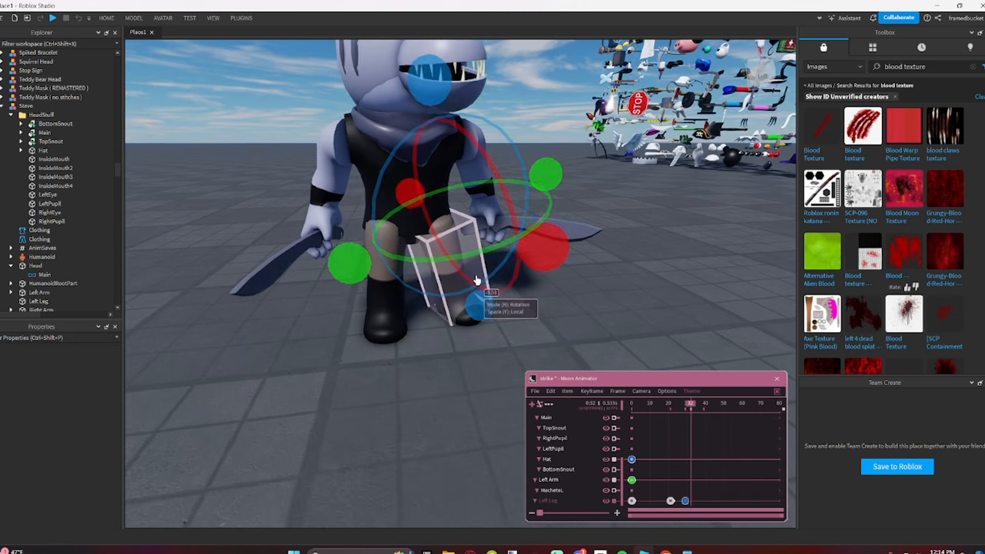
pyautogui.moveTo(556, 229); pyautogui.dragTo(552, 231)
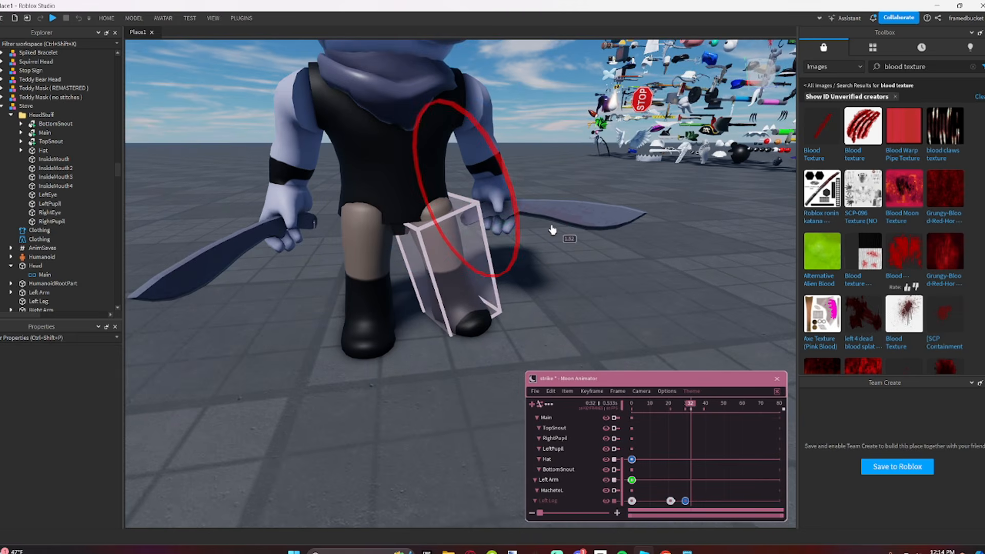
pyautogui.press('r')
pyautogui.moveTo(472, 268); pyautogui.dragTo(471, 271)
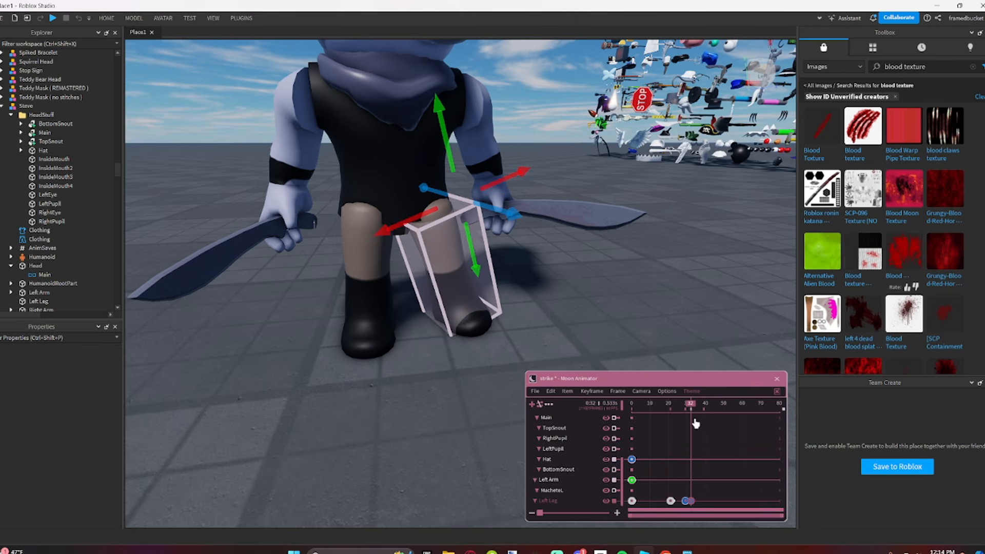
# Step: Check the torso's frame-32 easing and set the left leg's frame-32 keyframe to Back, Out direction, overshoot 4
pyautogui.scroll(4, 565, 446)
pyautogui.doubleClick(691, 449)
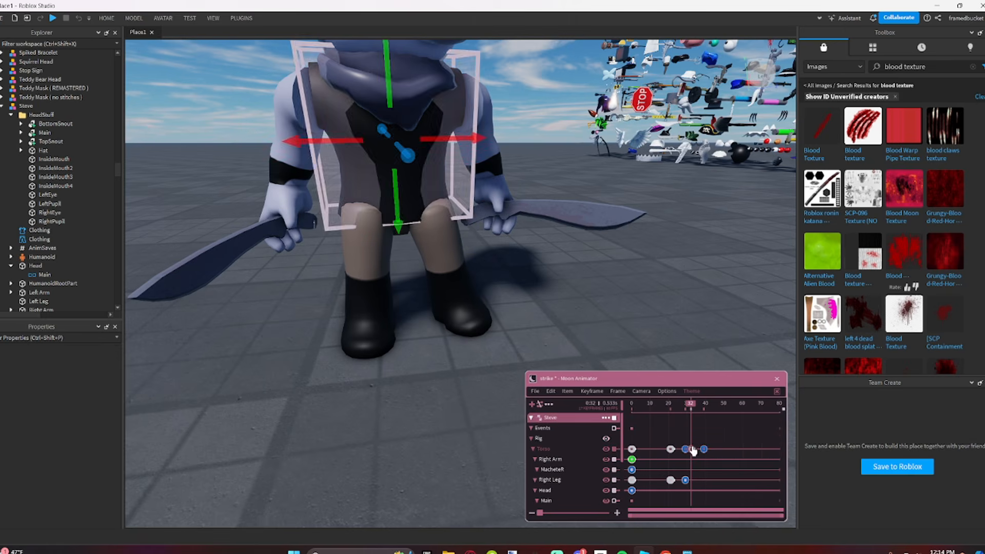
pyautogui.click(733, 517)
pyautogui.scroll(-5, 656, 493)
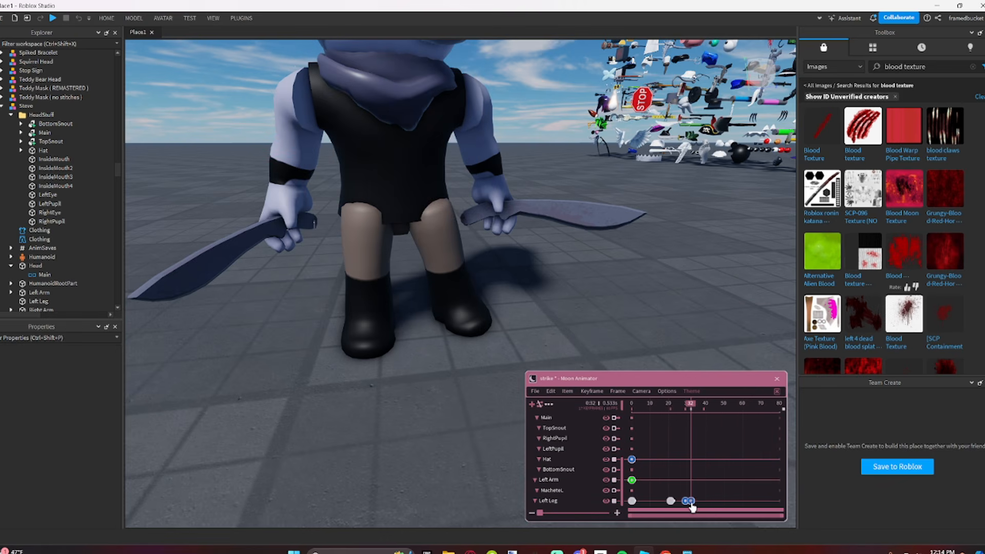
pyautogui.doubleClick(692, 501)
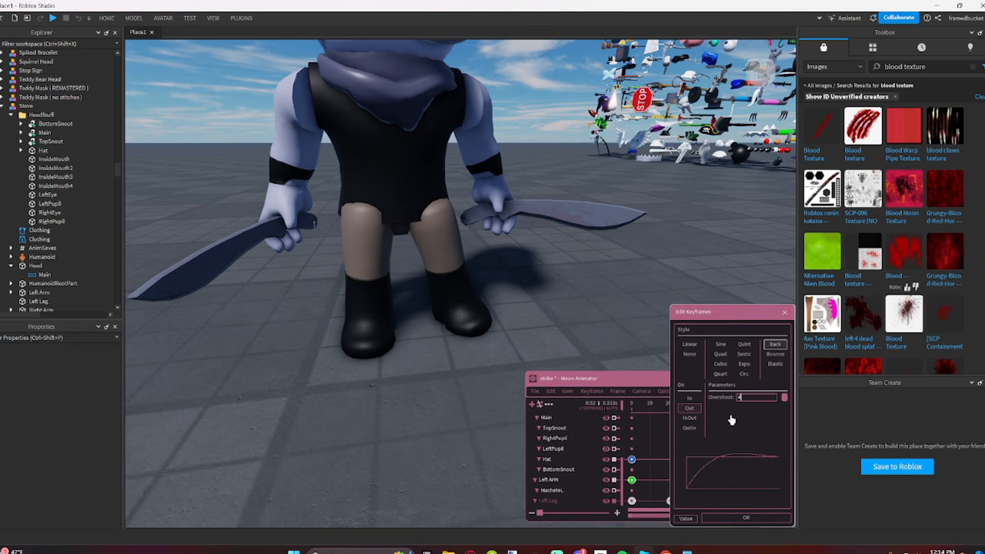
pyautogui.click(734, 518)
# Step: At frame 39, shift and rotate the left leg, adjusting its height to fit under the torso
pyautogui.click(706, 411)
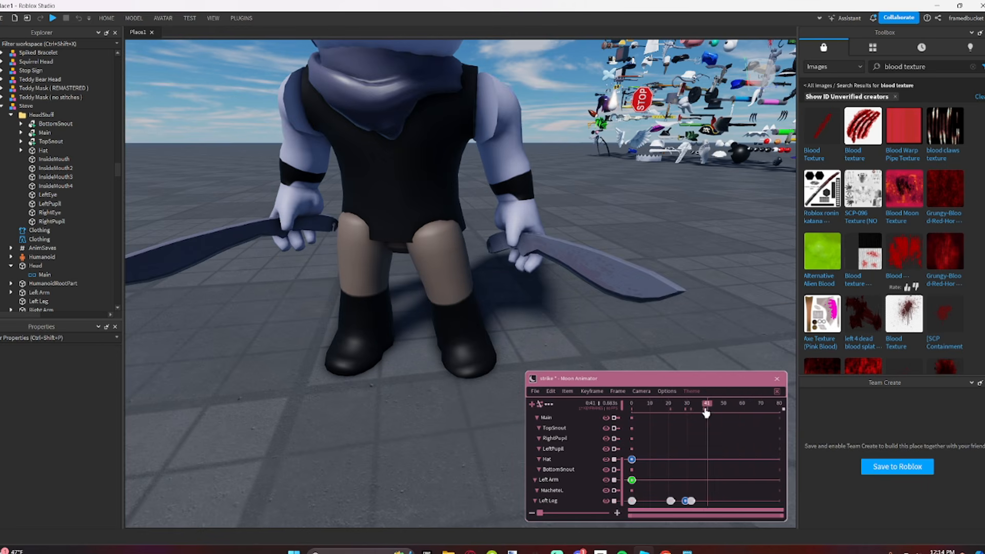
pyautogui.click(458, 316)
pyautogui.press('a')
pyautogui.moveTo(487, 304); pyautogui.dragTo(488, 305, button='right')
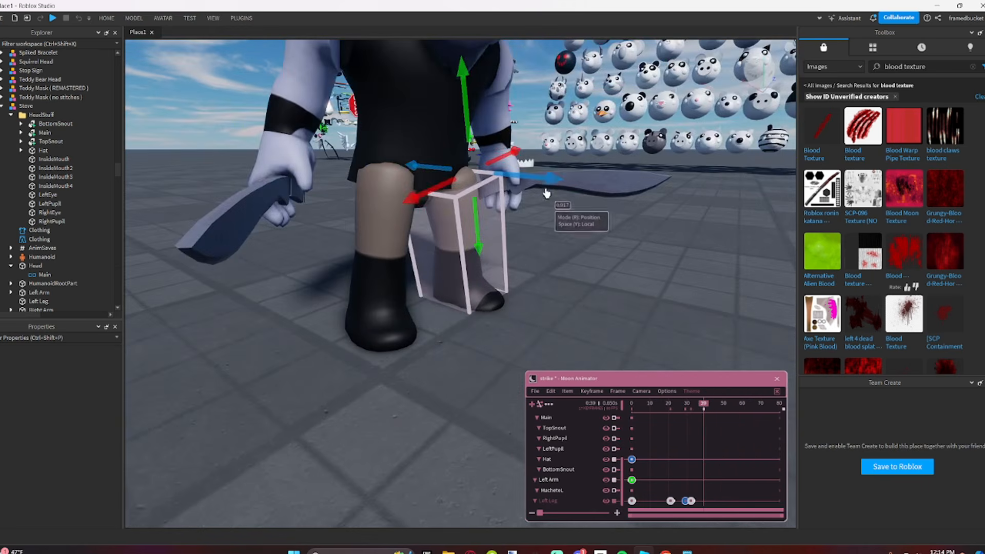
pyautogui.moveTo(546, 183); pyautogui.dragTo(588, 186)
pyautogui.press('r')
pyautogui.press('r')
pyautogui.moveTo(494, 241); pyautogui.dragTo(482, 234)
pyautogui.press('d')
pyautogui.moveTo(595, 247); pyautogui.dragTo(596, 250, button='right')
pyautogui.press('space')
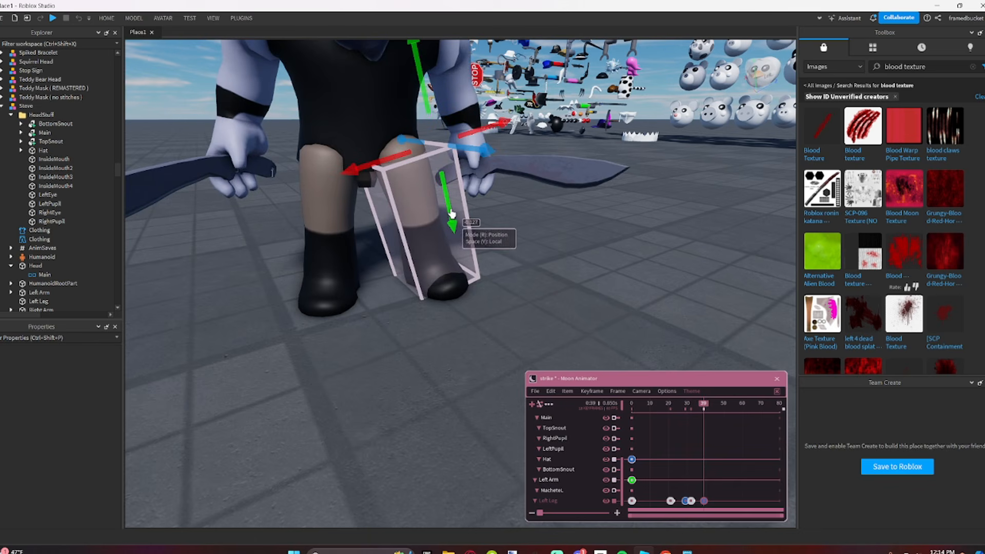
pyautogui.moveTo(452, 213); pyautogui.dragTo(451, 215)
pyautogui.click(535, 246)
# Step: At frame 32, rotate and reposition the right leg, and give its keyframe Back easing in the Out direction
pyautogui.moveTo(565, 221); pyautogui.dragTo(566, 221, button='right')
pyautogui.press('d')
pyautogui.press('space')
pyautogui.scroll(5, 623, 451)
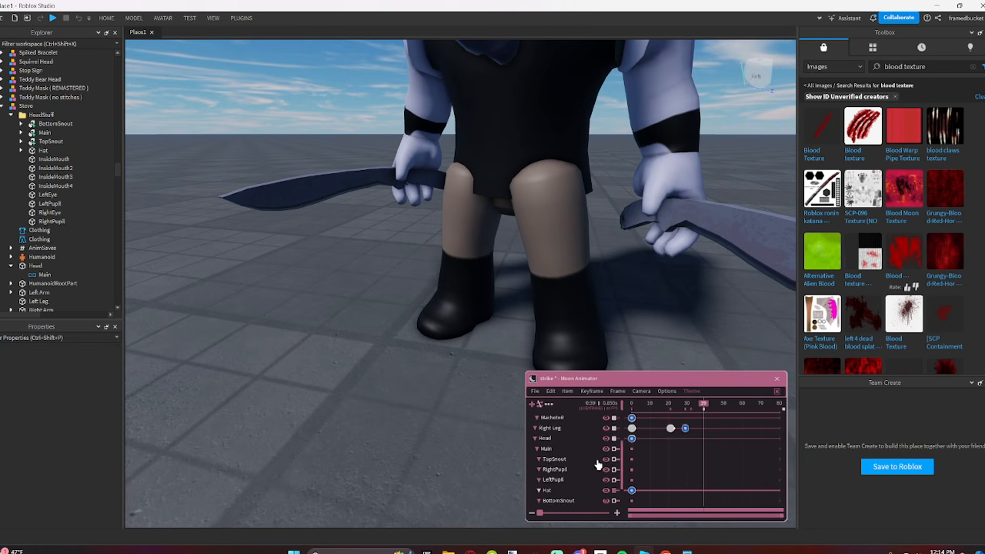
pyautogui.click(692, 418)
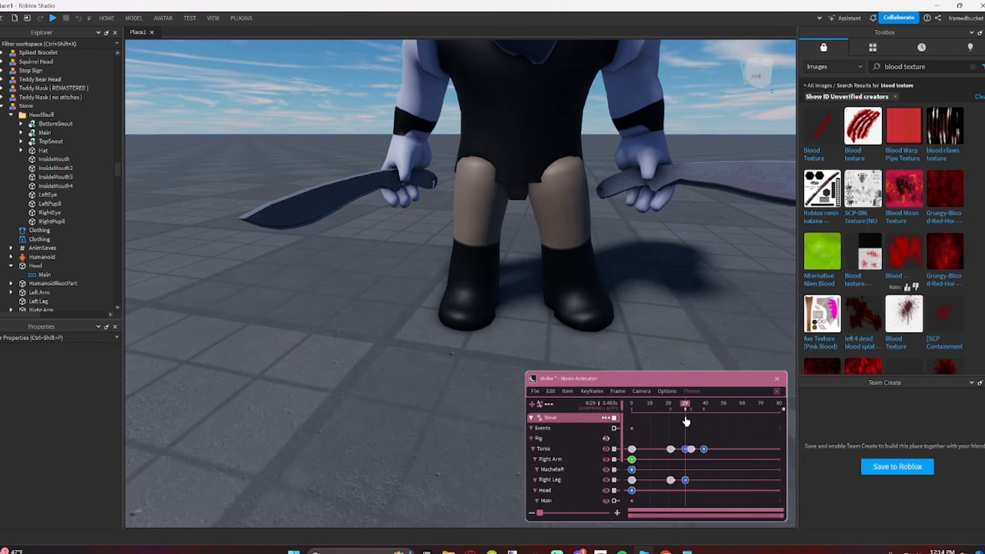
pyautogui.click(486, 240)
pyautogui.press('a')
pyautogui.moveTo(488, 242); pyautogui.dragTo(488, 241, button='right')
pyautogui.press('r')
pyautogui.moveTo(524, 179); pyautogui.dragTo(529, 180)
pyautogui.press('r')
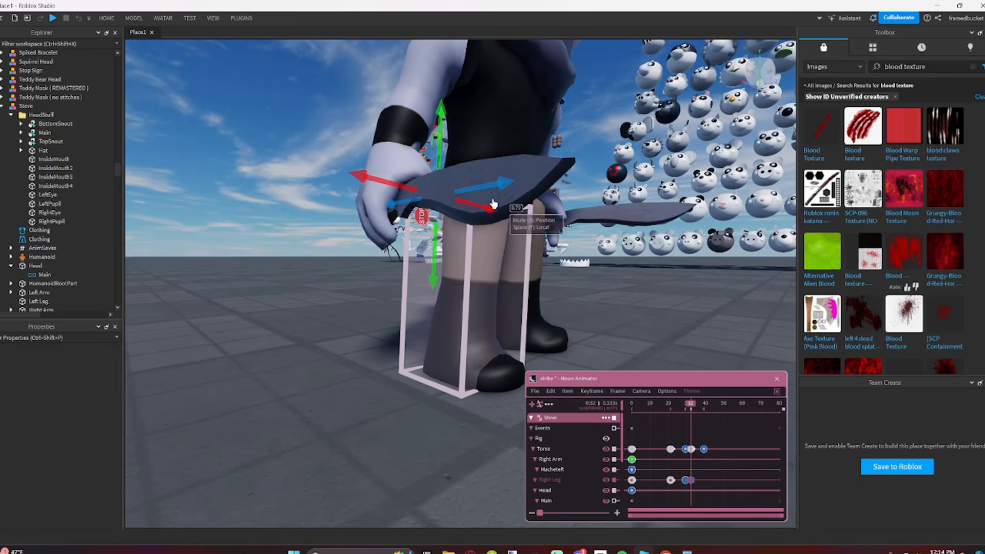
pyautogui.moveTo(434, 247); pyautogui.dragTo(435, 249)
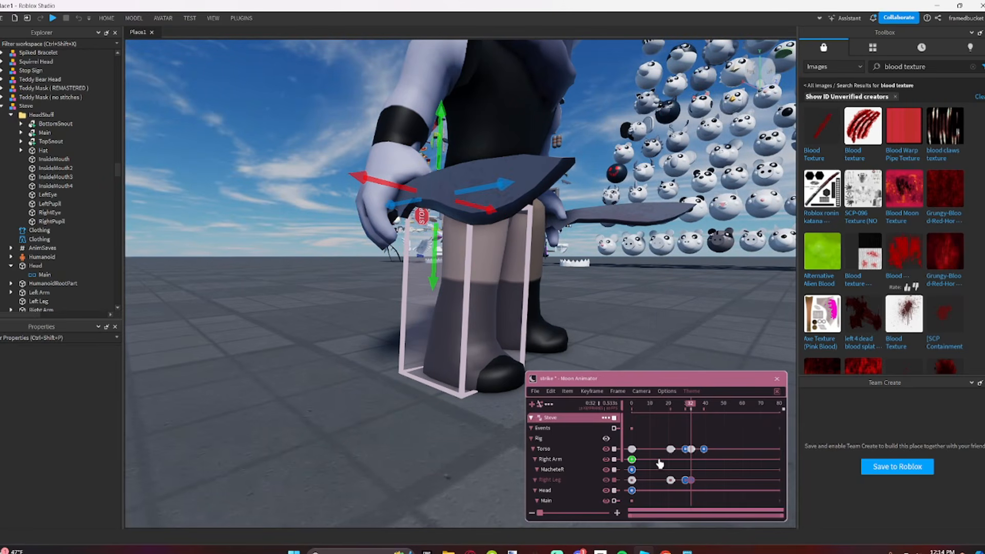
pyautogui.press('8')
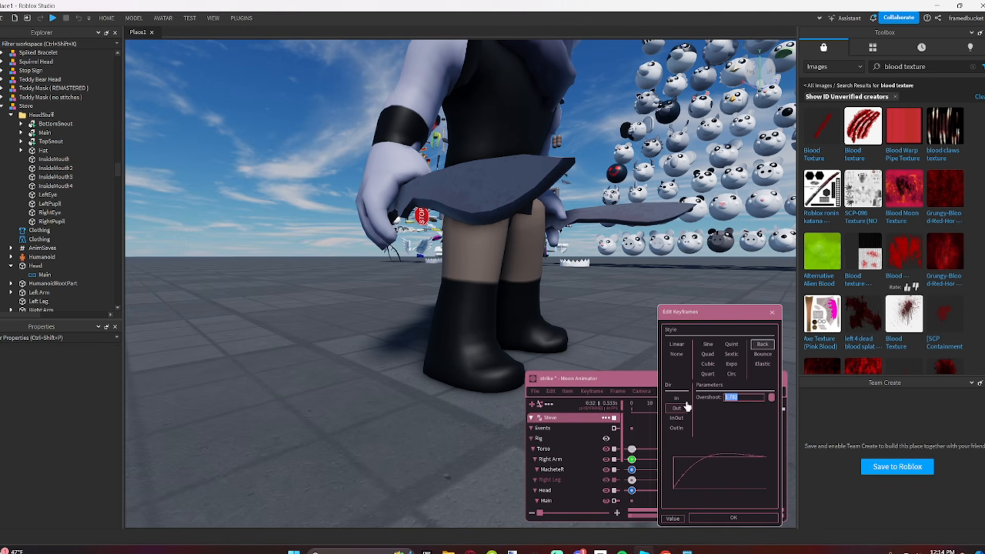
pyautogui.click(732, 519)
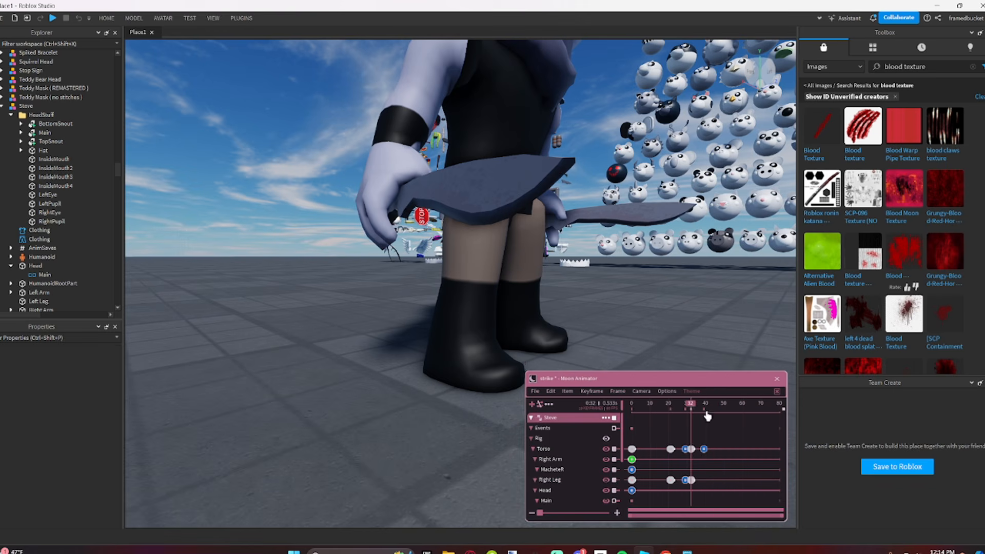
# Step: At frame 39, rotate the right leg and adjust its height to fit under the torso
pyautogui.click(705, 418)
pyautogui.moveTo(666, 379); pyautogui.dragTo(433, 321, button='right')
pyautogui.click(374, 301)
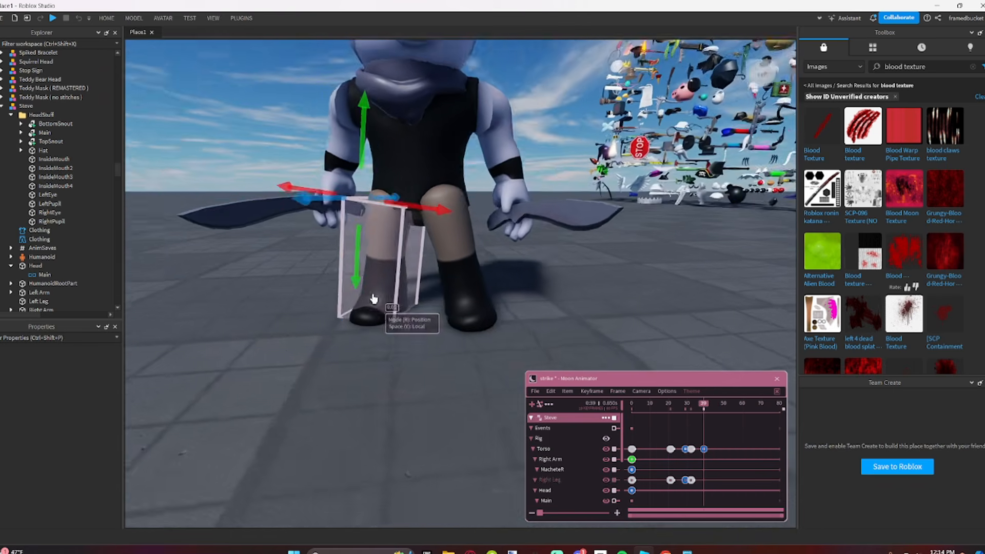
pyautogui.press('r')
pyautogui.moveTo(433, 201); pyautogui.dragTo(423, 183)
pyautogui.press('r')
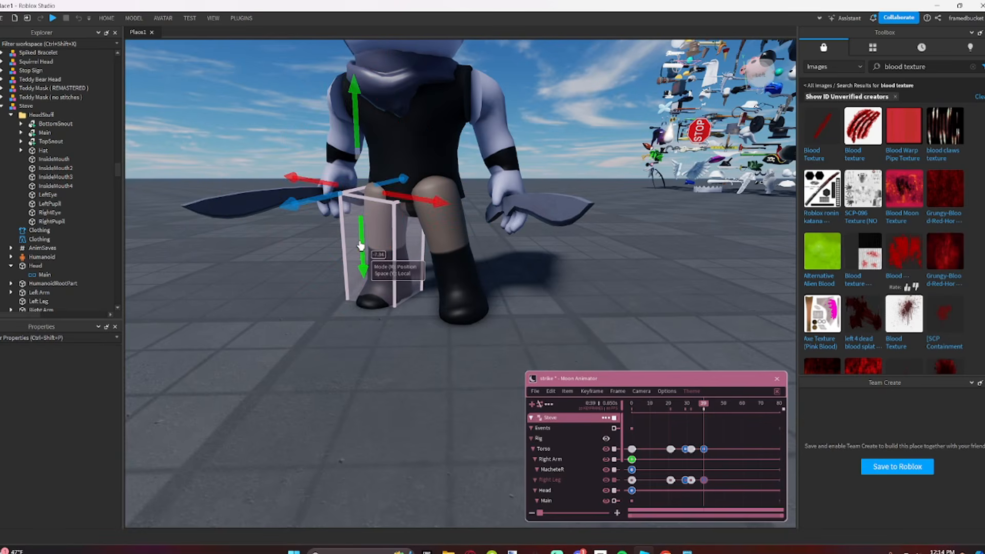
pyautogui.moveTo(362, 229); pyautogui.dragTo(362, 241)
# Step: Play back the animation from frame 0 to examine the torso and leg motion from the front
pyautogui.press('space')
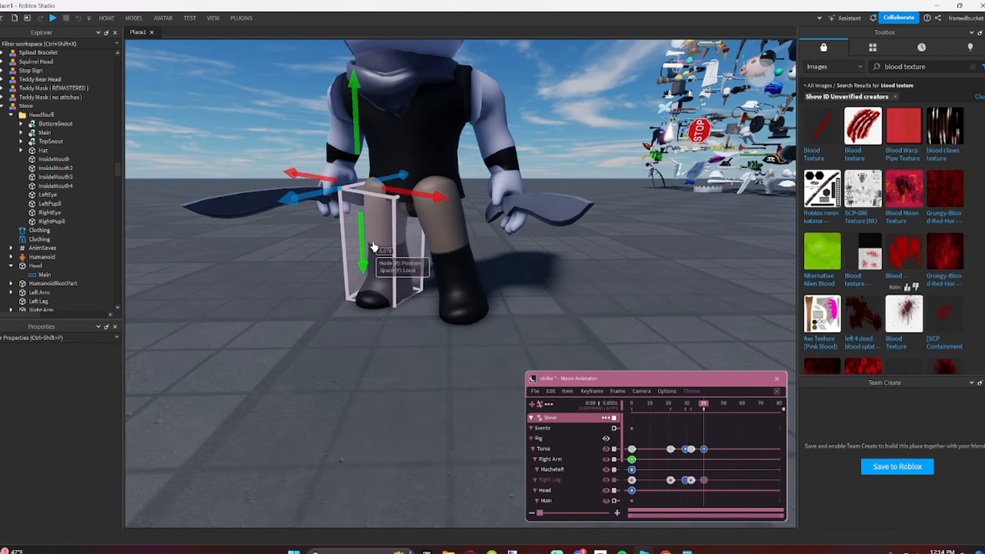
pyautogui.click(609, 315)
pyautogui.scroll(-5, 610, 315)
pyautogui.press('space')
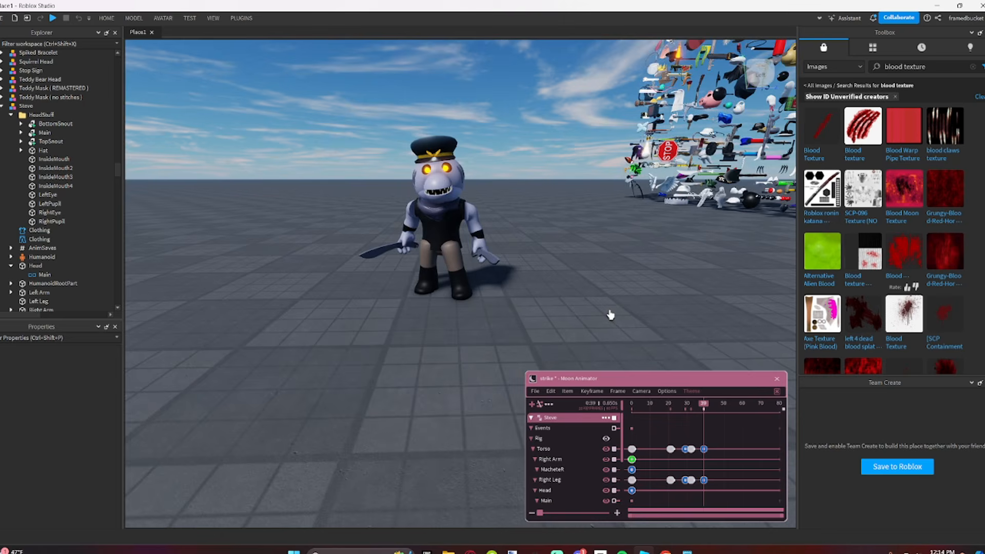
pyautogui.scroll(6, 610, 315)
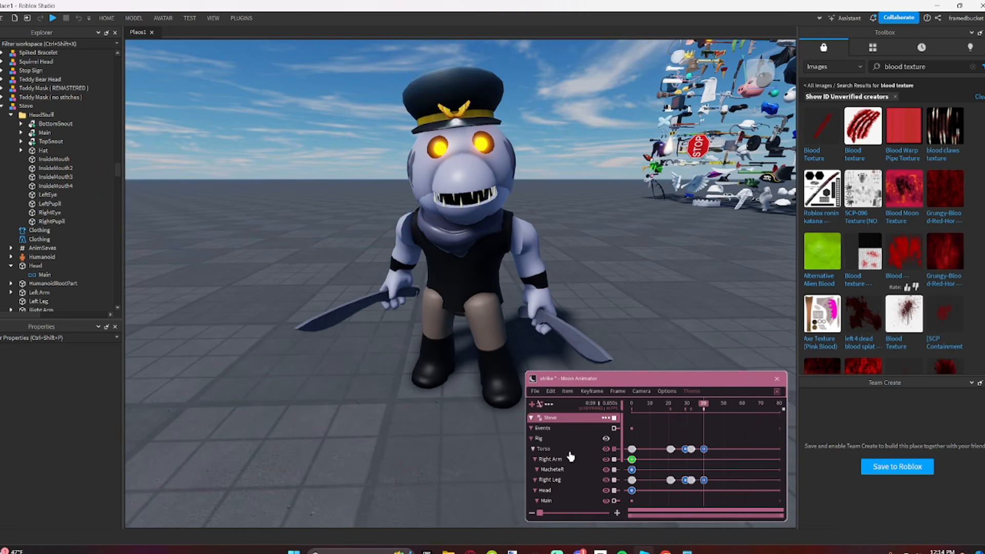
pyautogui.moveTo(642, 411); pyautogui.dragTo(629, 418)
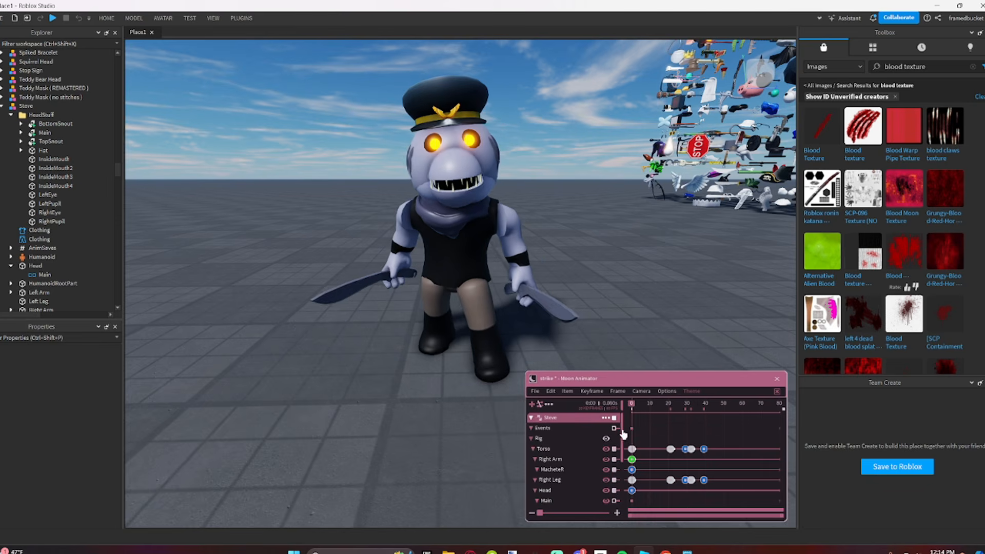
pyautogui.press('space')
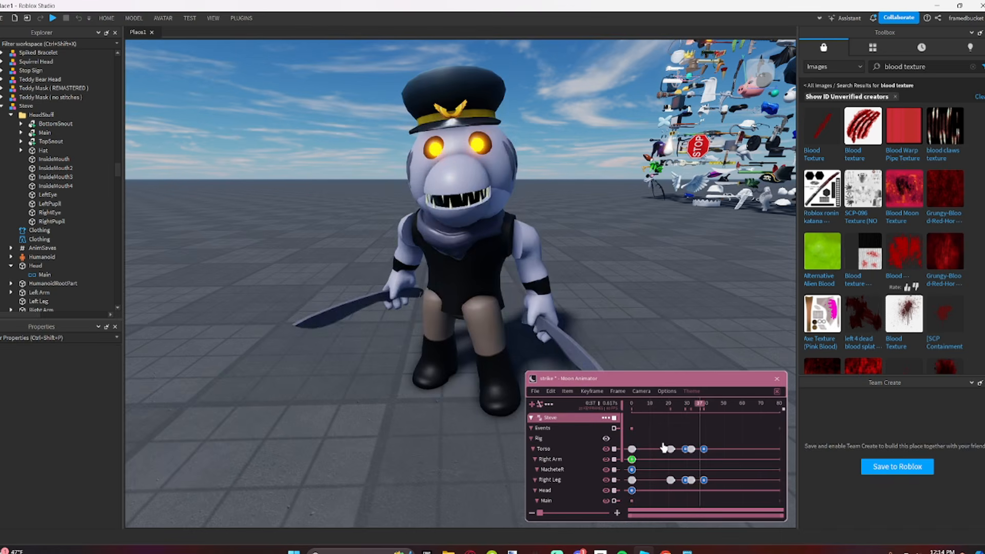
# Step: At frame 21, rotate the left arm on several axes to bring the machete into the strike wind-up
pyautogui.moveTo(660, 411); pyautogui.dragTo(669, 431)
pyautogui.click(532, 273)
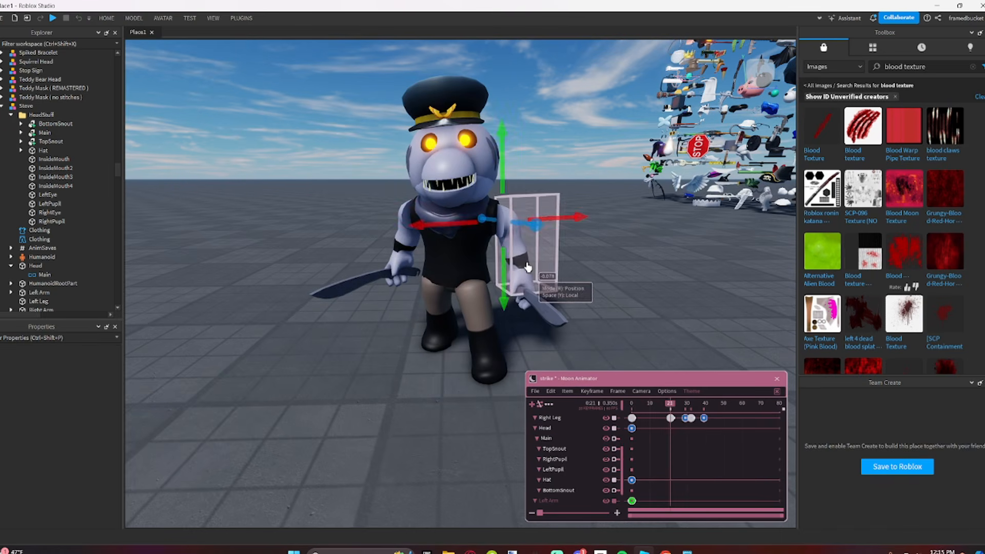
pyautogui.scroll(1, 545, 278)
pyautogui.press('r')
pyautogui.moveTo(550, 222); pyautogui.dragTo(534, 153)
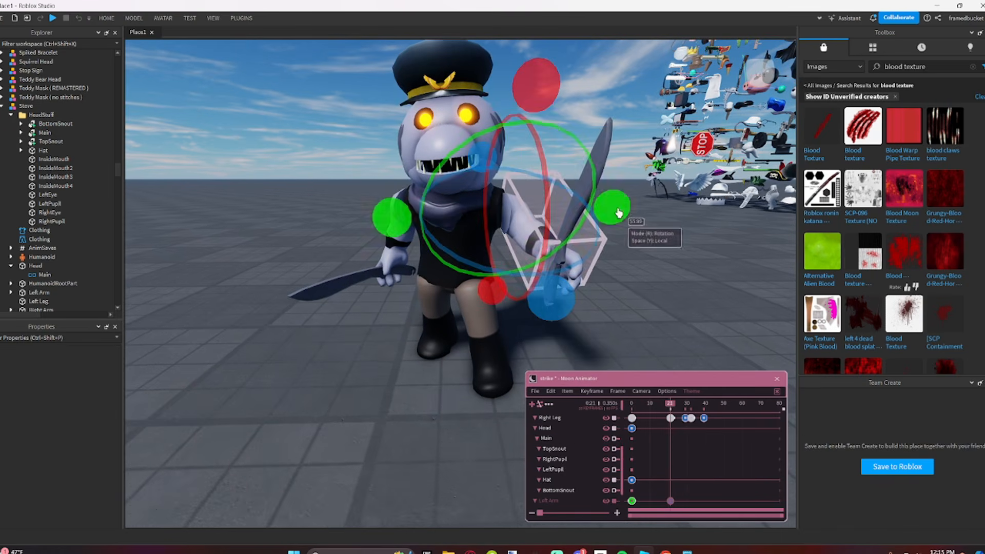
pyautogui.moveTo(617, 213); pyautogui.dragTo(556, 89)
pyautogui.moveTo(609, 218); pyautogui.dragTo(616, 260)
pyautogui.click(653, 250)
# Step: Review the left arm's wind-up by going through the animation from a closer angle
pyautogui.scroll(-3, 654, 250)
pyautogui.click(505, 241)
pyautogui.click(713, 275)
pyautogui.press('a')
pyautogui.moveTo(713, 275); pyautogui.dragTo(713, 275, button='right')
pyautogui.press('w')
pyautogui.press('d')
pyautogui.press('Left')
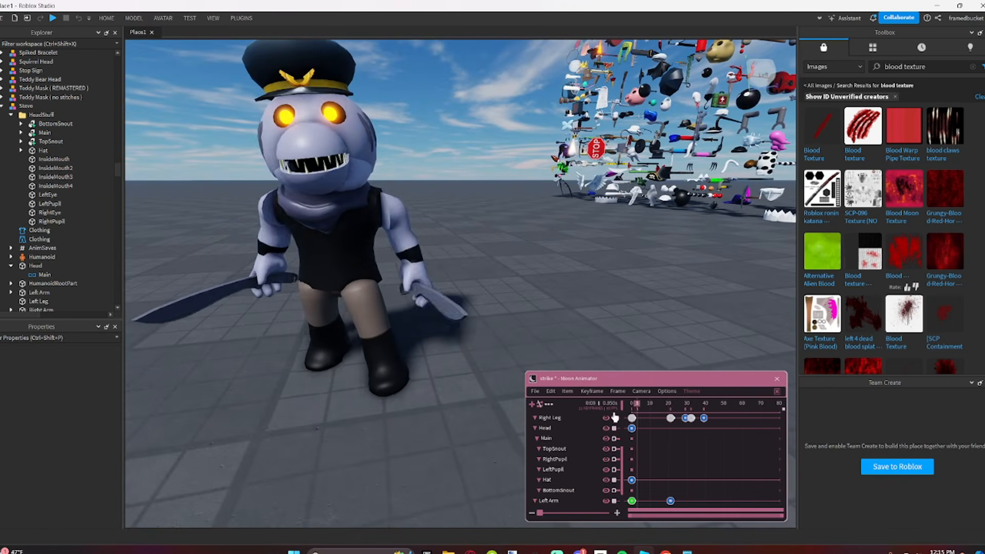
pyautogui.press('Right')
pyautogui.press('Right')
# Step: Move the left arm's frame-21 keyframe to frame 17, match its starting keyframe's easing to the legs' starting keyframes, and replay
pyautogui.click(639, 505)
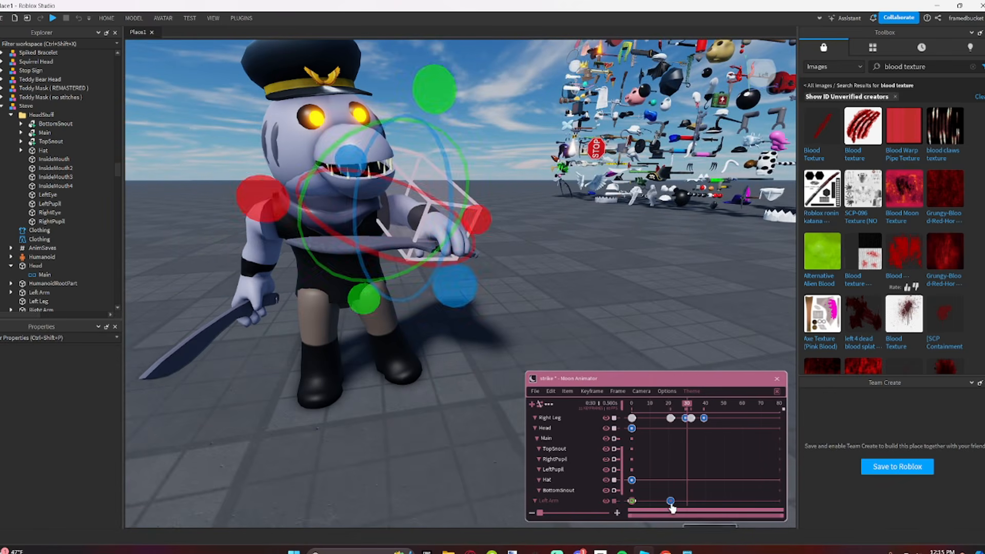
pyautogui.moveTo(670, 502); pyautogui.dragTo(663, 503)
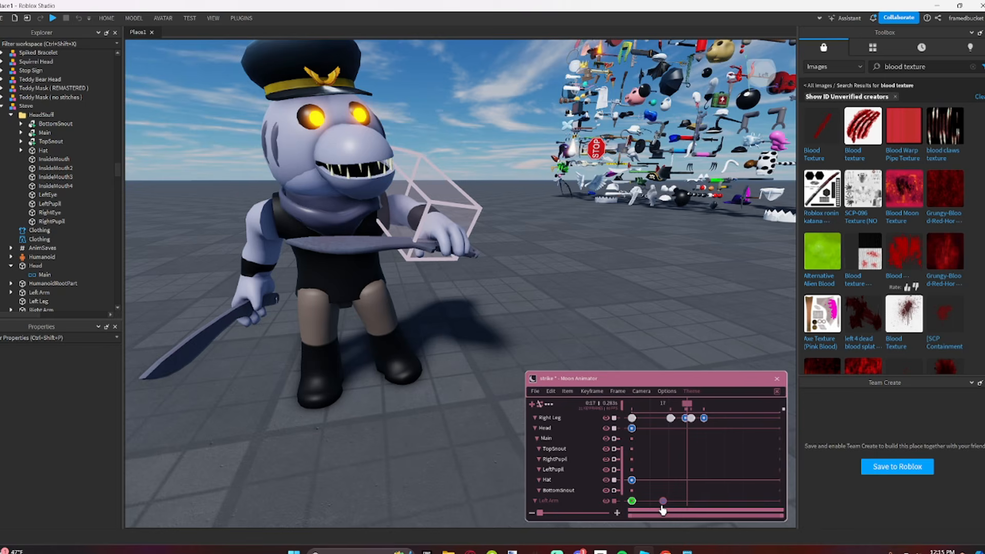
pyautogui.doubleClick(633, 500)
pyautogui.click(692, 520)
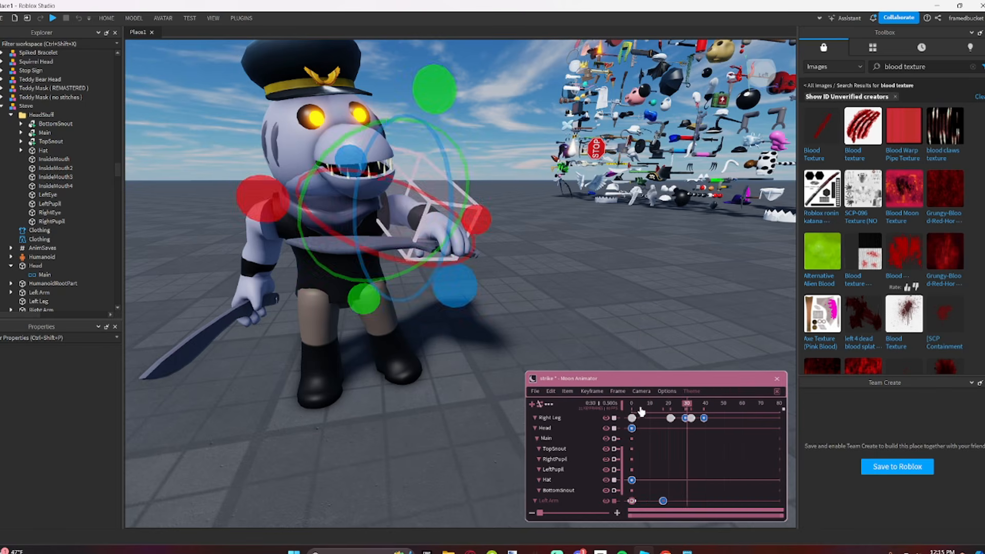
pyautogui.press('space')
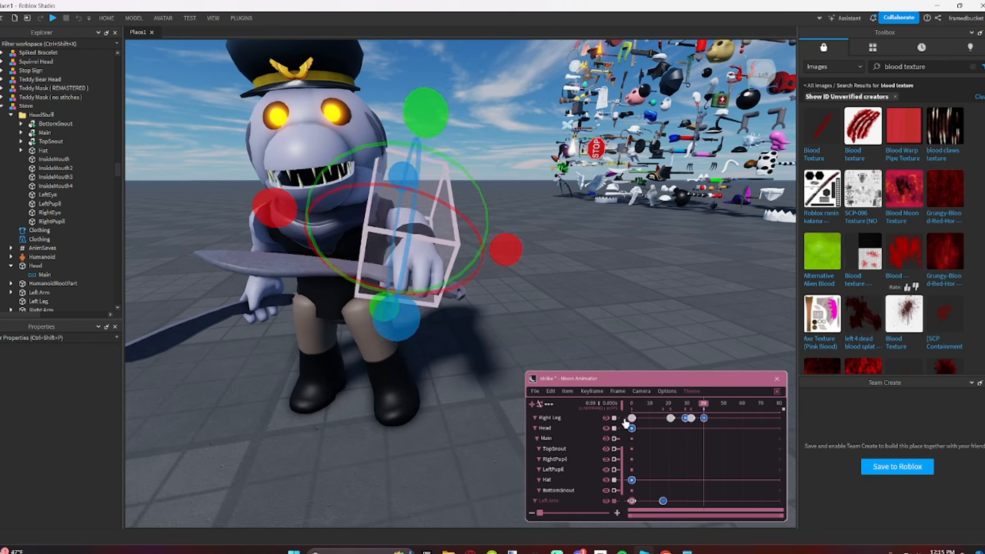
pyautogui.press('space')
pyautogui.press('space')
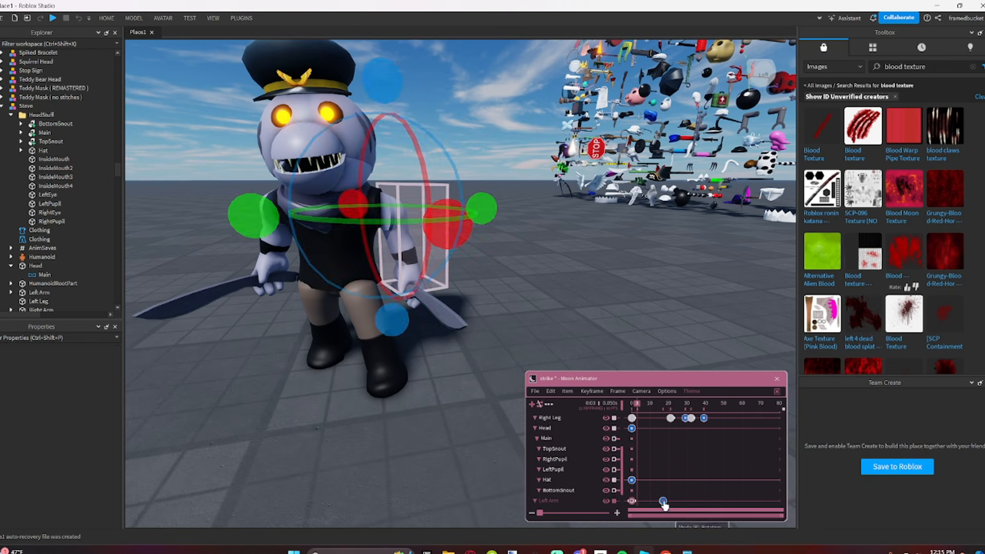
# Step: Move the left arm's wind-up keyframe to about frame 23 and replay the motion
pyautogui.moveTo(664, 502); pyautogui.dragTo(676, 503)
pyautogui.press('space')
pyautogui.press('space')
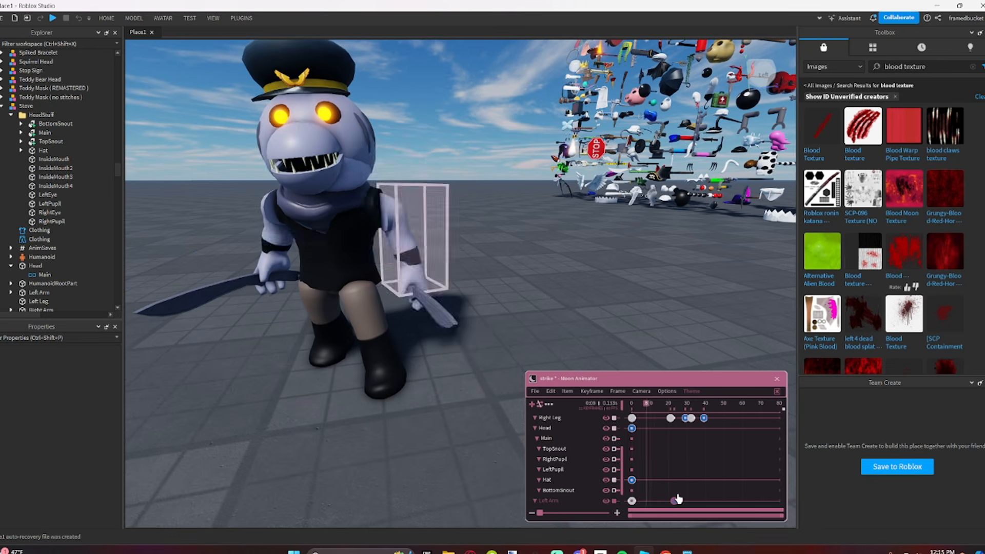
# Step: At frame 29, rotate the left arm on several axes to swing the machete outward into the strike pose
pyautogui.click(660, 408)
pyautogui.moveTo(660, 411); pyautogui.dragTo(686, 440)
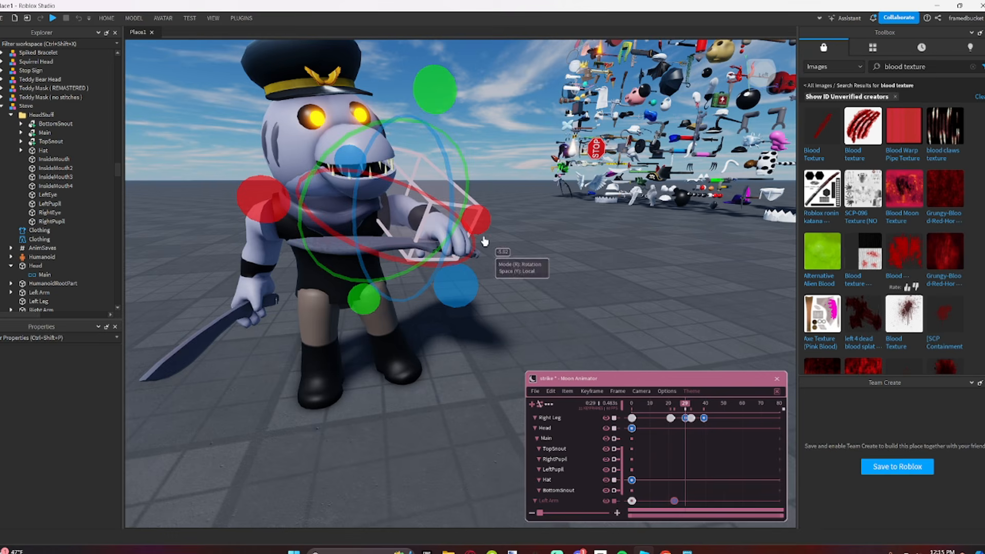
pyautogui.moveTo(484, 241); pyautogui.dragTo(500, 256)
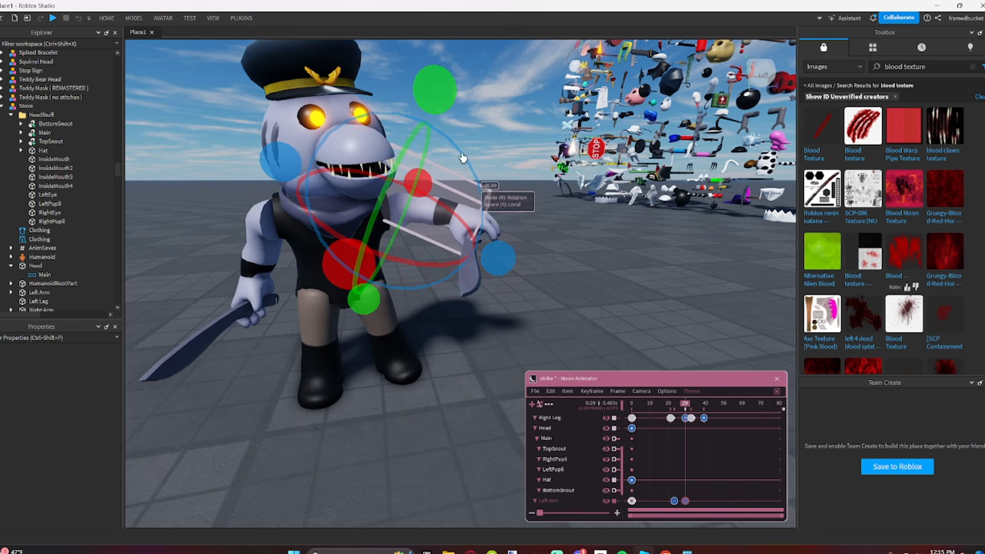
pyautogui.moveTo(364, 284); pyautogui.dragTo(444, 268)
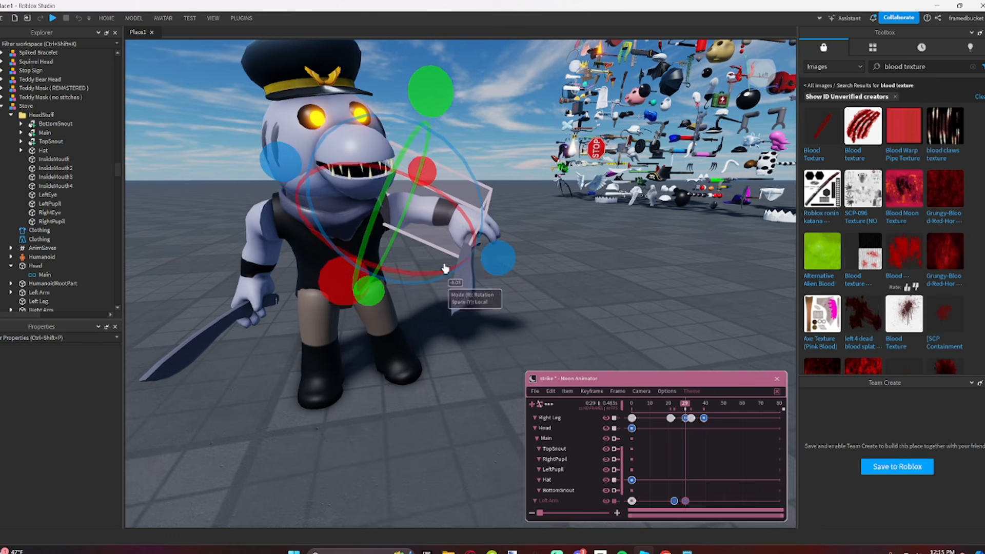
pyautogui.click(612, 350)
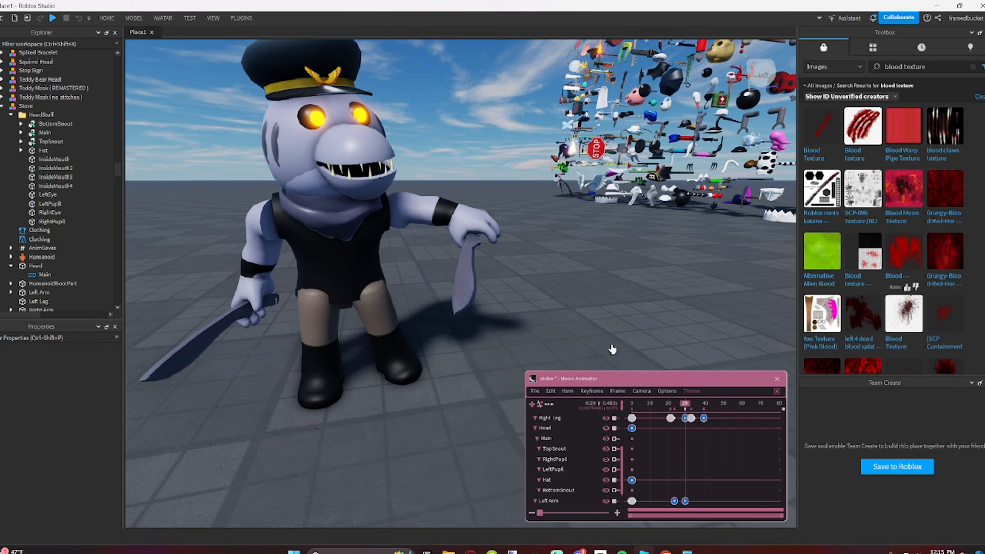
# Step: Set the left arm's wind-up keyframe to Back easing with the InOut direction and an overshoot of 1.702
pyautogui.moveTo(657, 402); pyautogui.dragTo(684, 424)
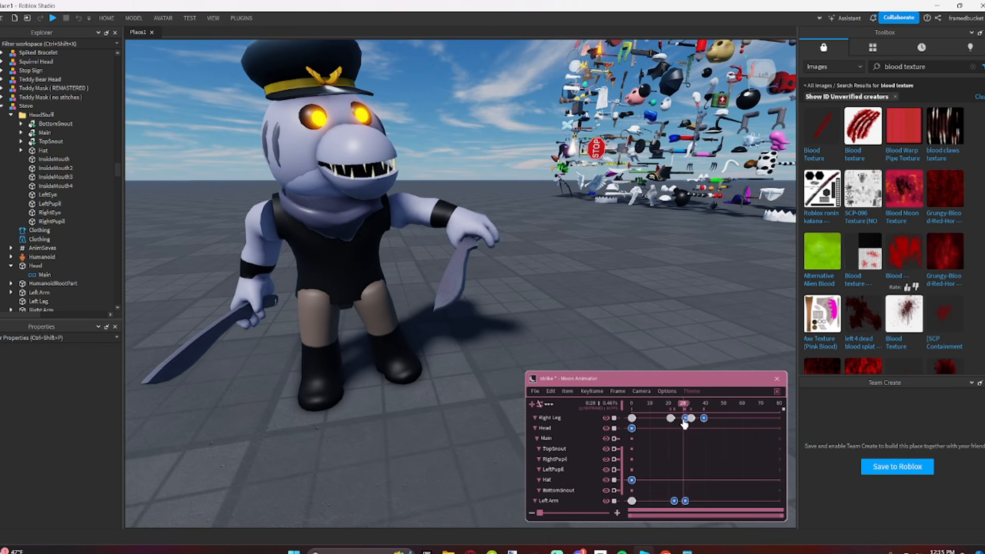
pyautogui.doubleClick(673, 502)
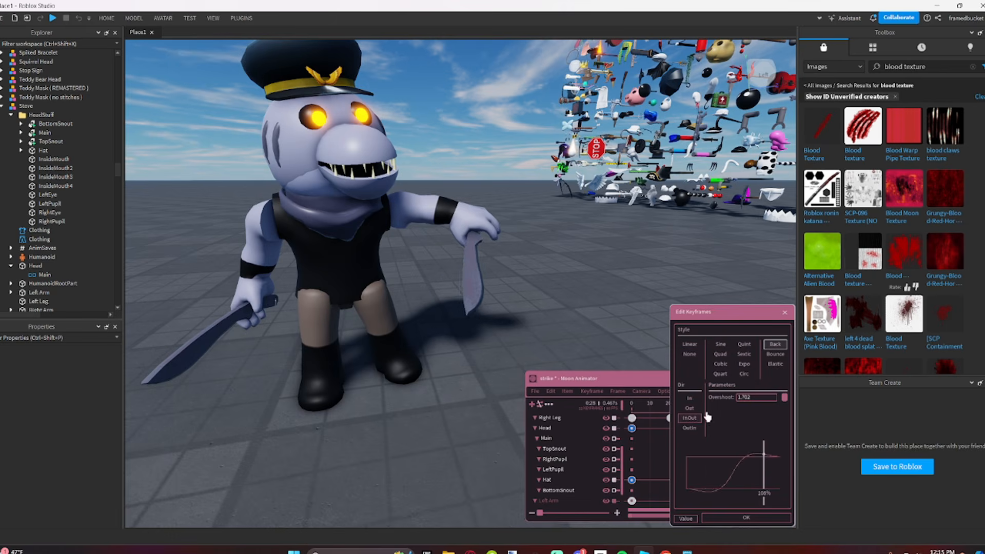
pyautogui.click(736, 519)
pyautogui.click(708, 418)
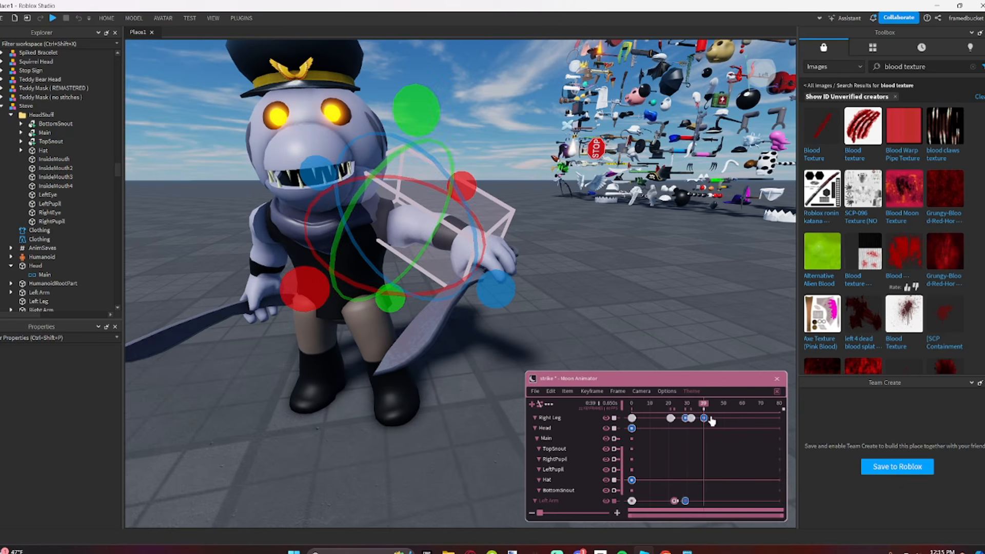
# Step: Move the left arm's strike keyframe from frame 29 to about frame 32 and replay the motion from a wider view
pyautogui.click(681, 426)
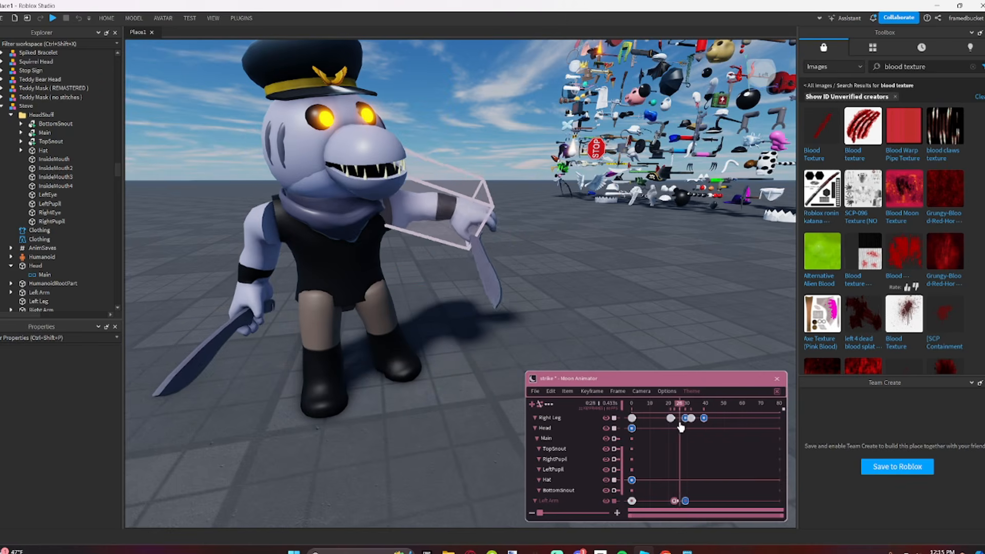
pyautogui.moveTo(681, 426); pyautogui.dragTo(642, 418)
pyautogui.click(687, 502)
pyautogui.press('space')
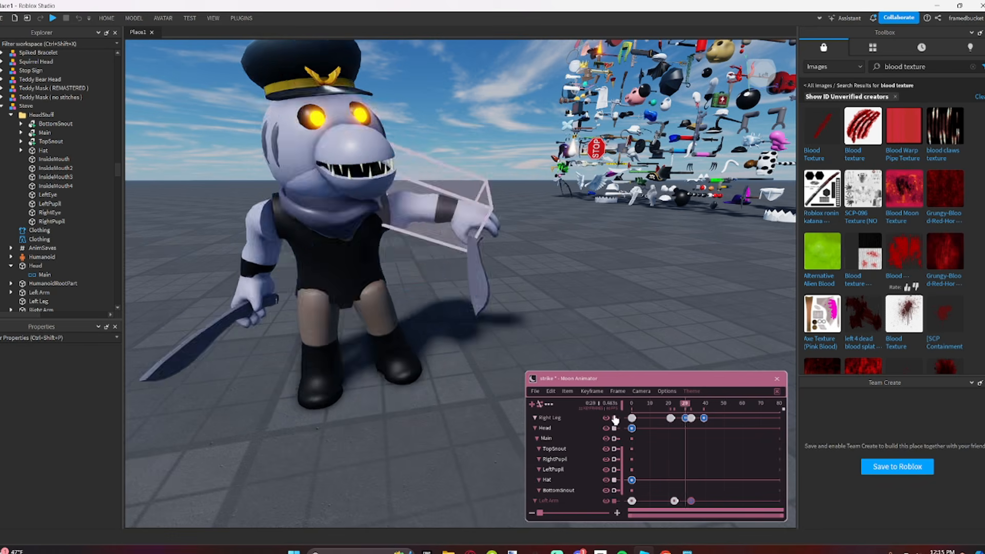
pyautogui.press('space')
pyautogui.scroll(-5, 634, 306)
pyautogui.click(633, 307)
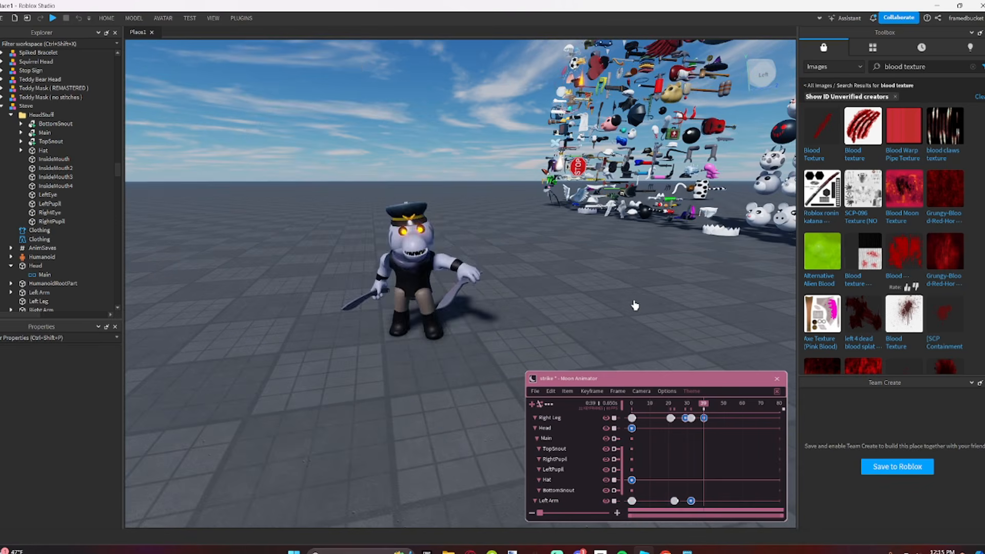
# Step: At frame 20, rotate the right arm slightly and shift it along its vertical axis for the wind-up pose
pyautogui.press('space')
pyautogui.moveTo(672, 415); pyautogui.dragTo(651, 425)
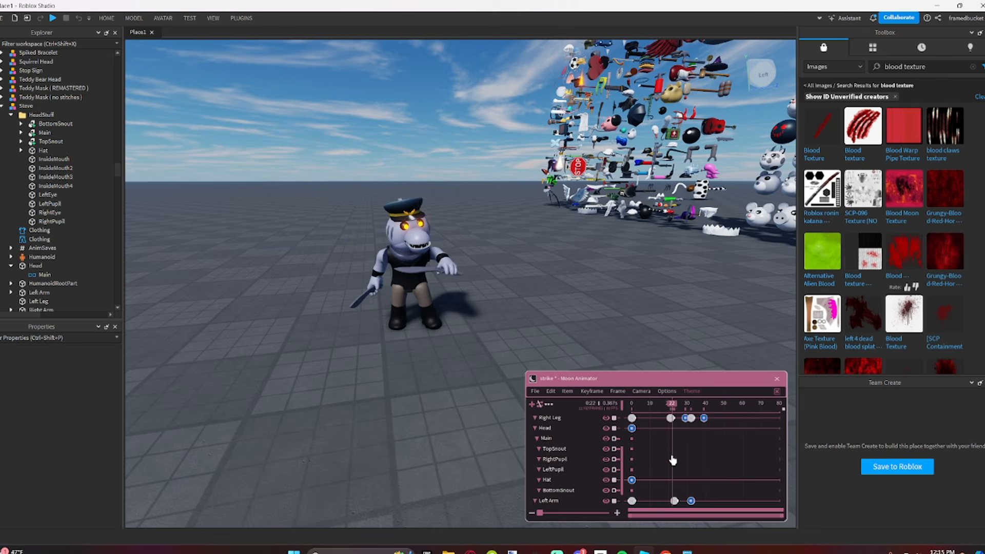
pyautogui.scroll(8, 538, 310)
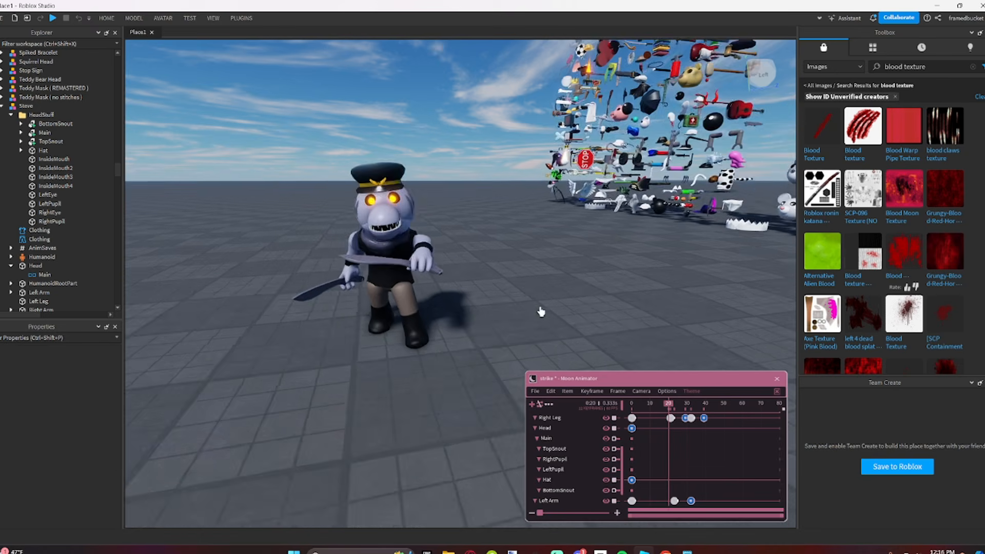
pyautogui.click(388, 259)
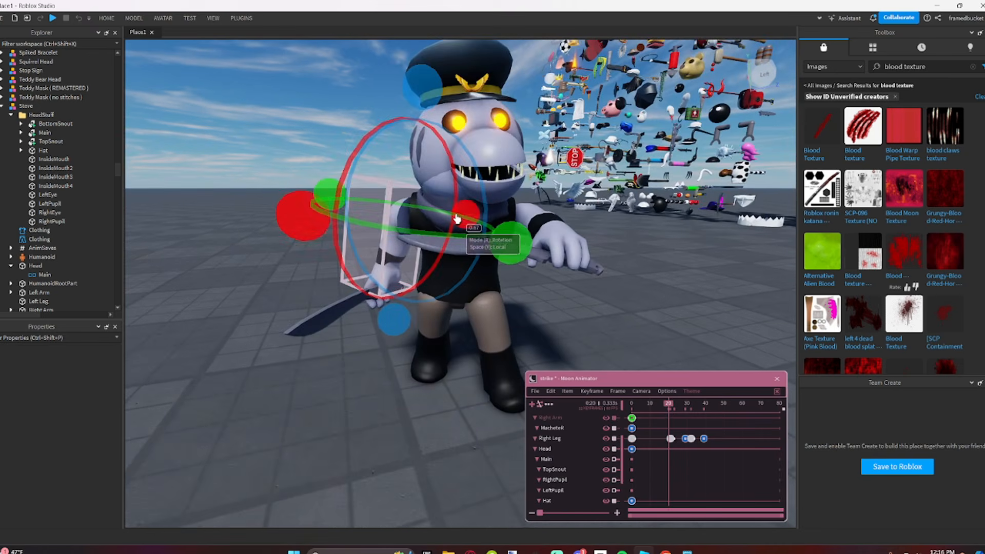
pyautogui.moveTo(457, 218); pyautogui.dragTo(467, 217)
pyautogui.press('r')
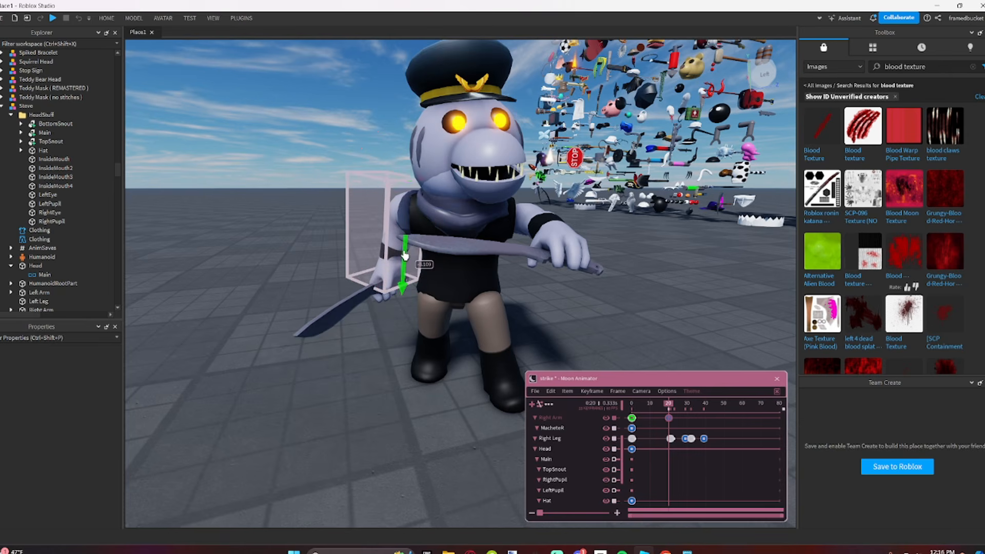
# Step: Set the right arm's starting keyframe to Back easing with the In direction and an overshoot of 1.702, and replay
pyautogui.doubleClick(631, 419)
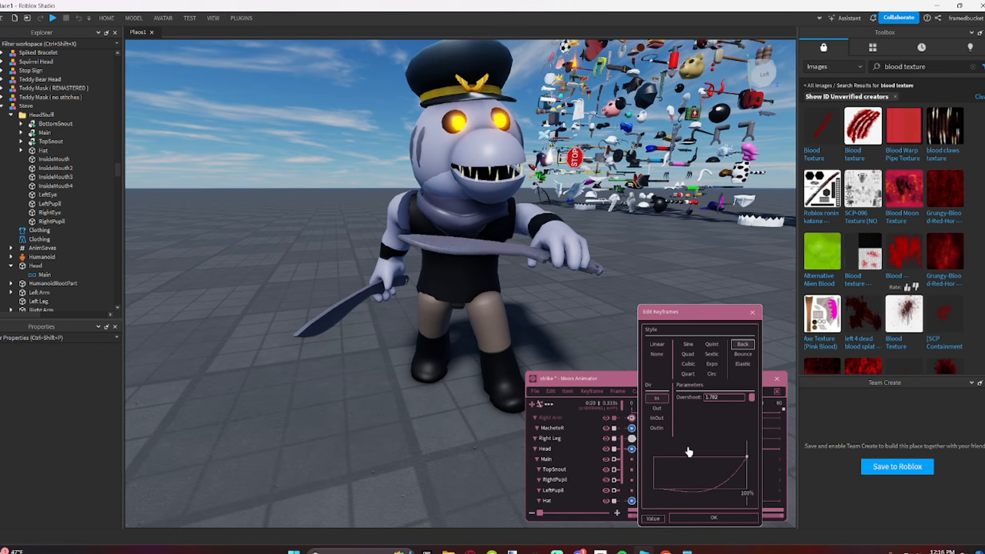
pyautogui.click(710, 519)
pyautogui.click(658, 420)
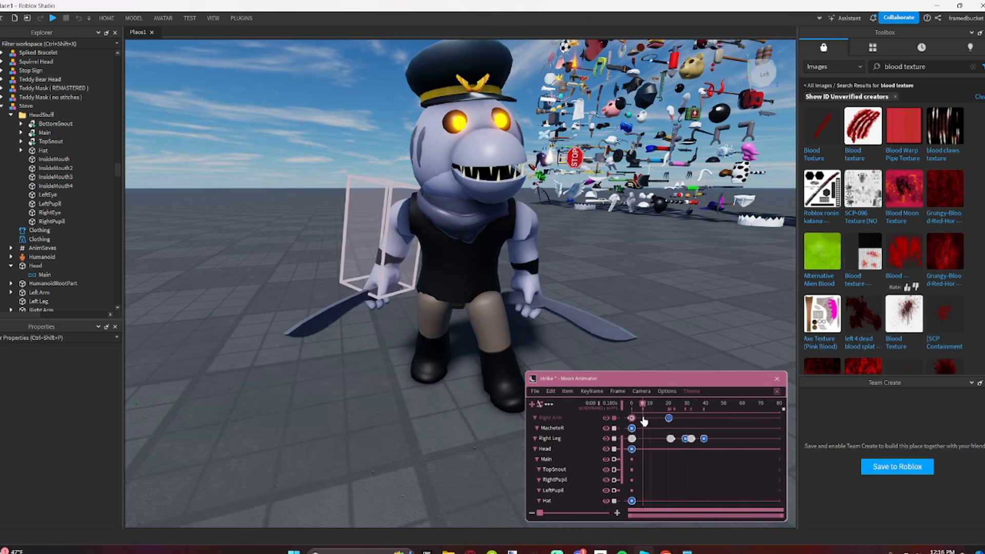
pyautogui.moveTo(657, 420); pyautogui.dragTo(631, 431)
pyautogui.press('space')
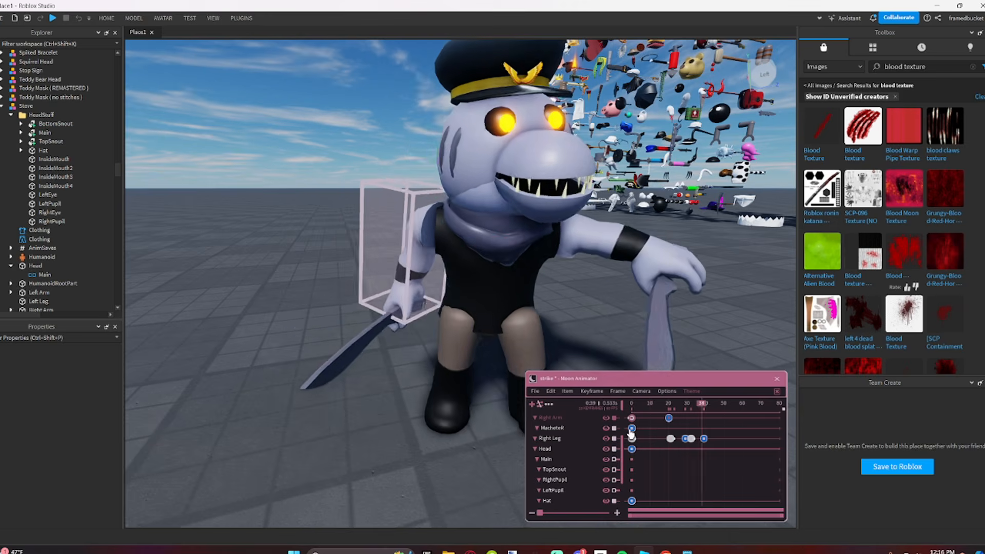
pyautogui.press('space')
pyautogui.press('space')
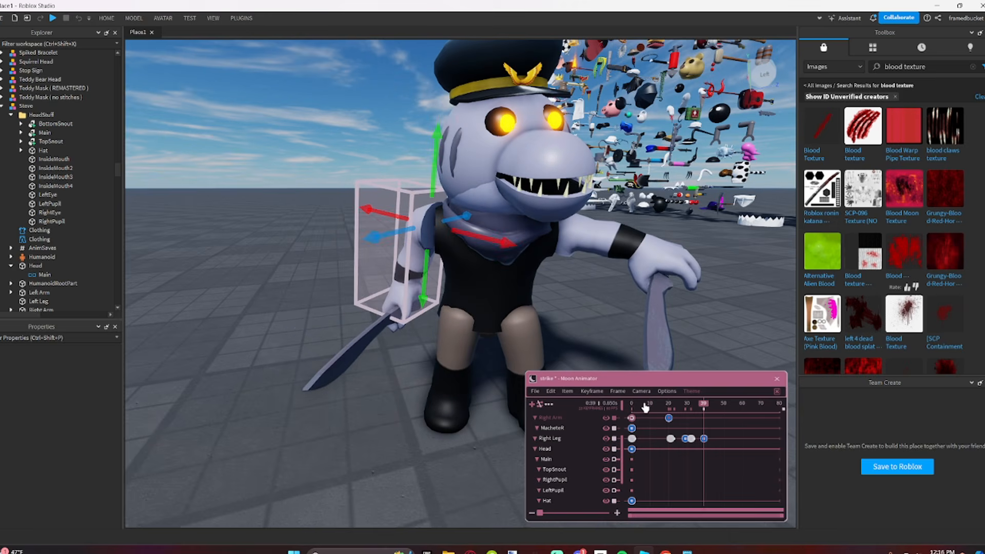
# Step: Examine the frame-20 wind-up pose from a different angle and replay the strike
pyautogui.moveTo(645, 407); pyautogui.dragTo(669, 451)
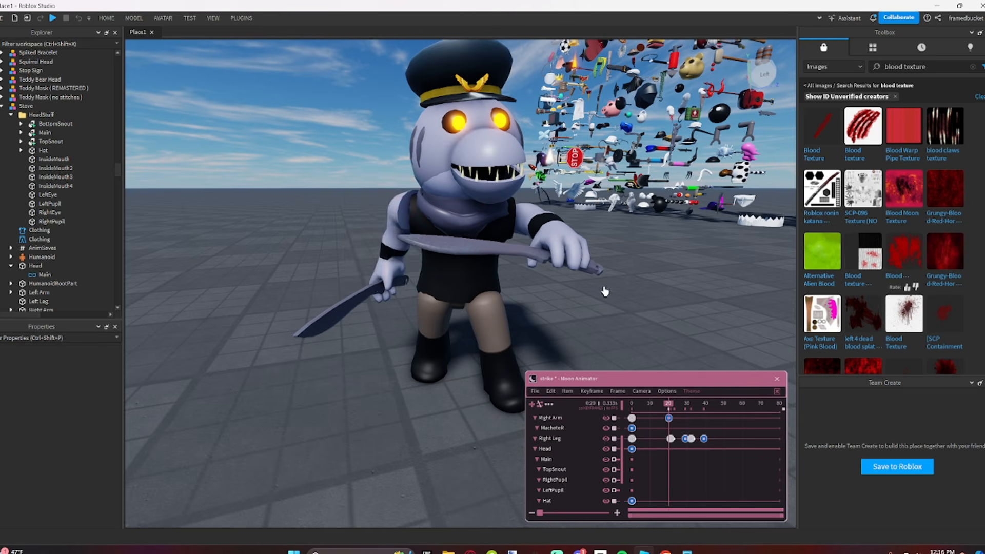
pyautogui.moveTo(605, 292); pyautogui.dragTo(587, 281, button='right')
pyautogui.scroll(-5, 587, 281)
pyautogui.scroll(2, 584, 277)
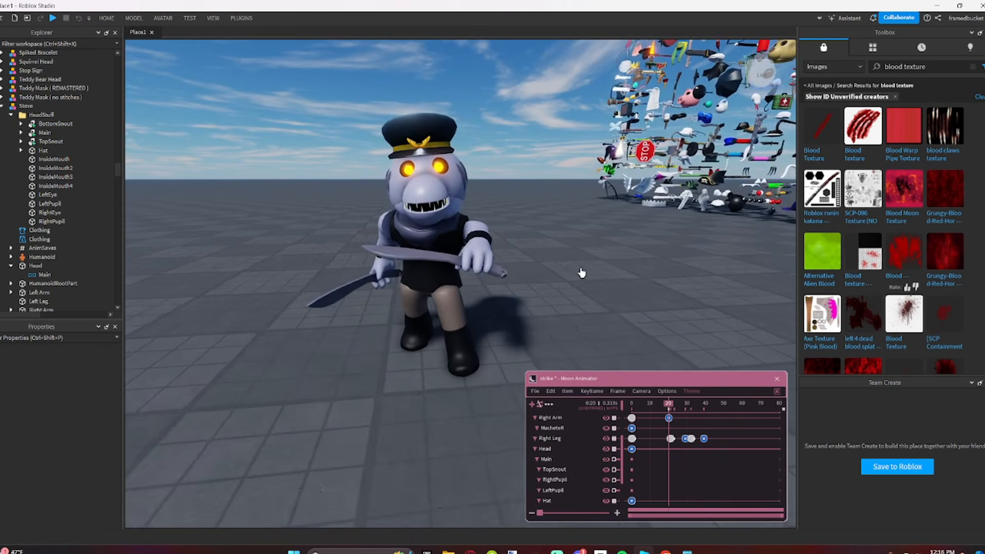
pyautogui.scroll(3, 582, 273)
pyautogui.press('space')
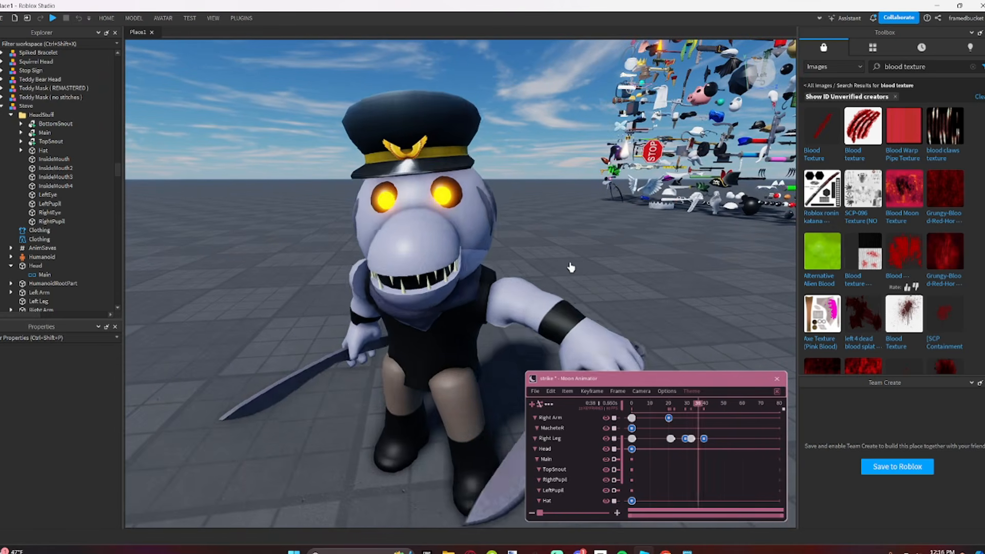
# Step: Add a right arm keyframe holding the wind-up pose at frame 27 and set its easing style to Back
pyautogui.moveTo(641, 403); pyautogui.dragTo(685, 433)
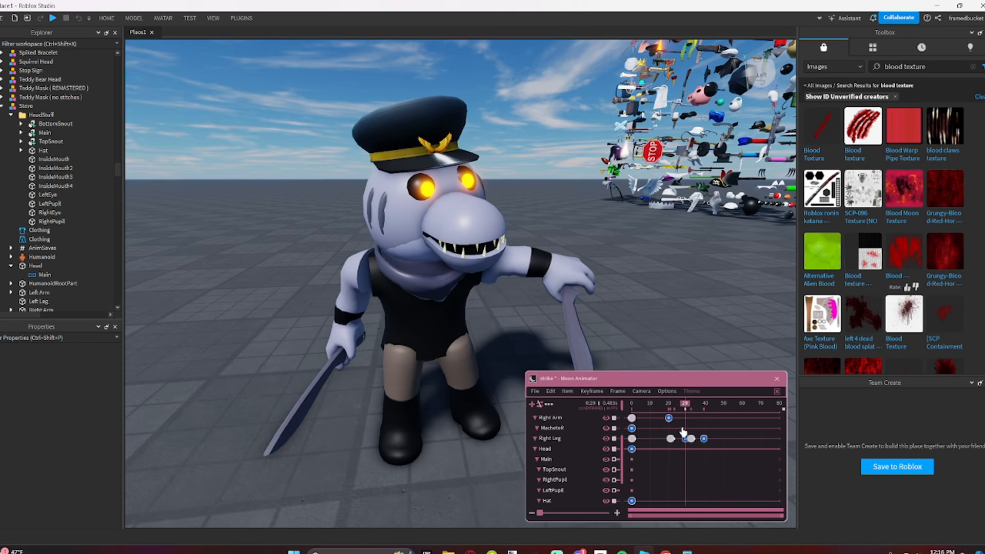
pyautogui.click(377, 322)
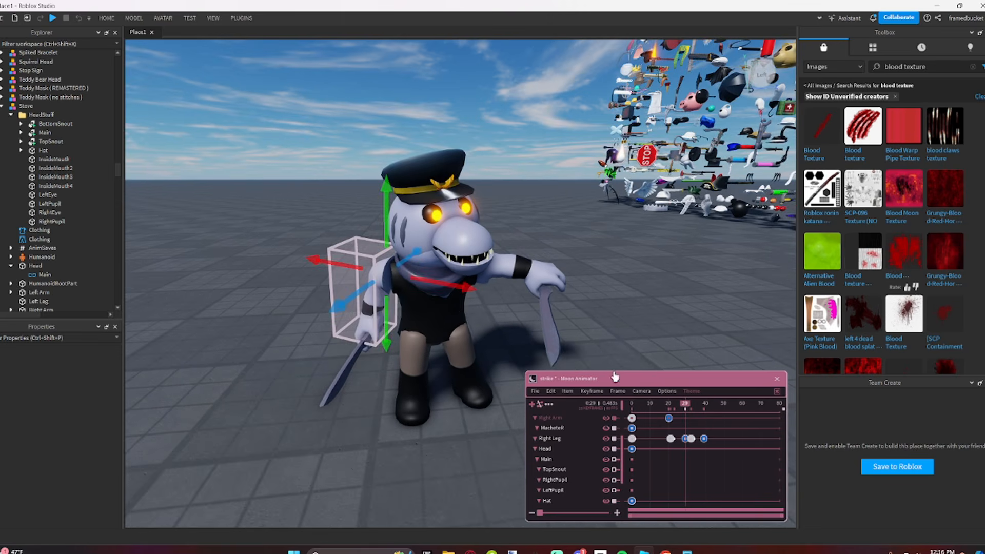
pyautogui.moveTo(698, 409); pyautogui.dragTo(683, 422)
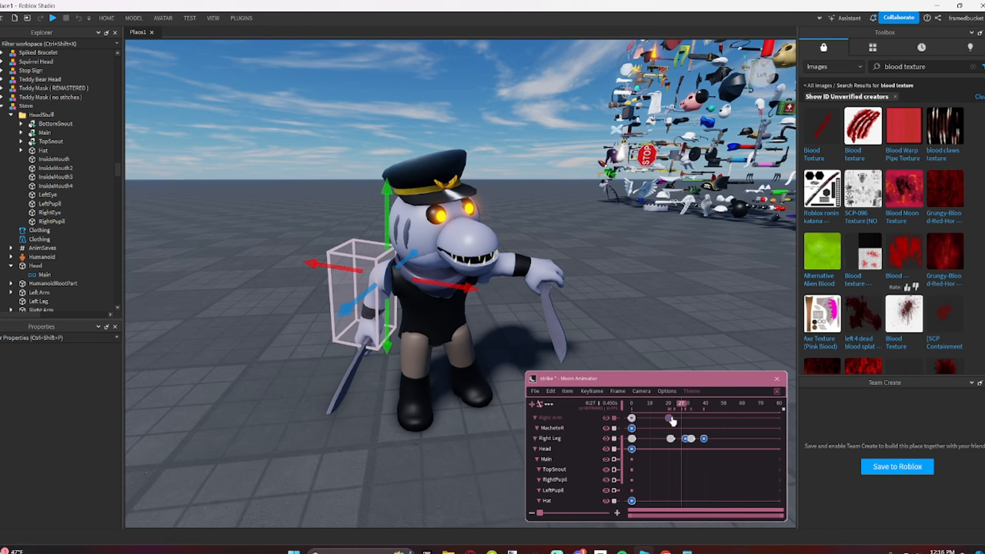
pyautogui.doubleClick(682, 417)
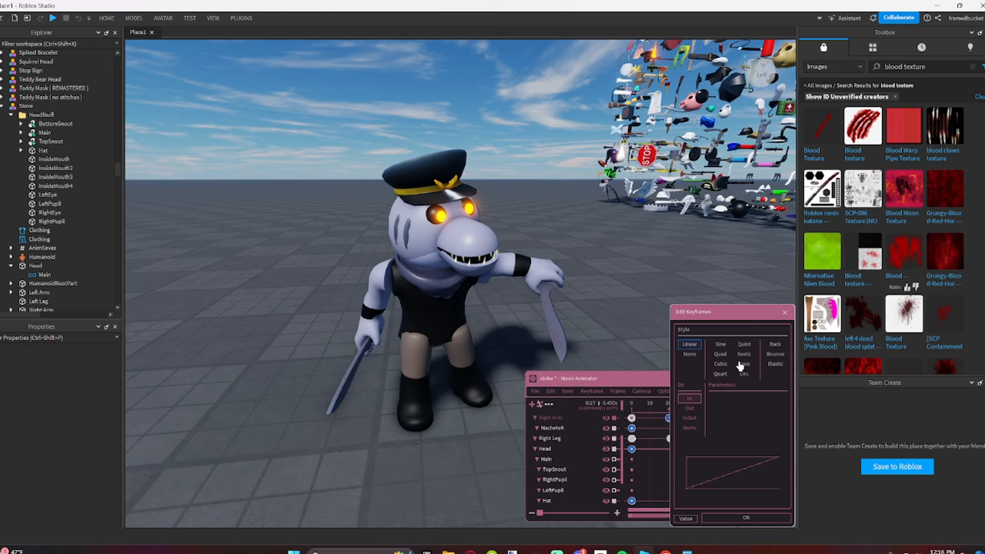
pyautogui.click(770, 345)
pyautogui.click(749, 520)
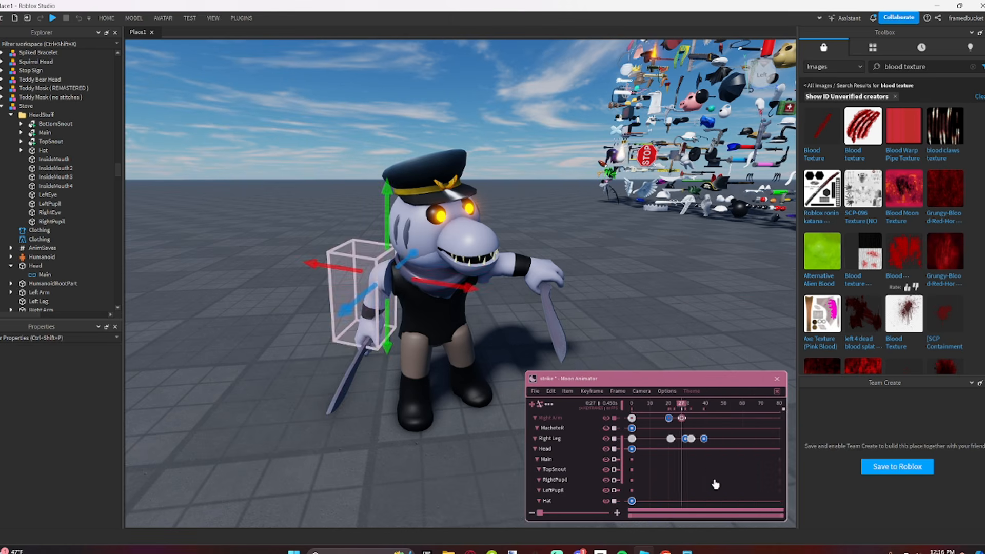
# Step: At frame 32, rotate the right arm on several axes to swing its machete forward across the body
pyautogui.click(714, 484)
pyautogui.keyDown('ctrl'); pyautogui.scroll(4, 712, 468); pyautogui.keyUp('ctrl')
pyautogui.moveTo(687, 412); pyautogui.dragTo(682, 414)
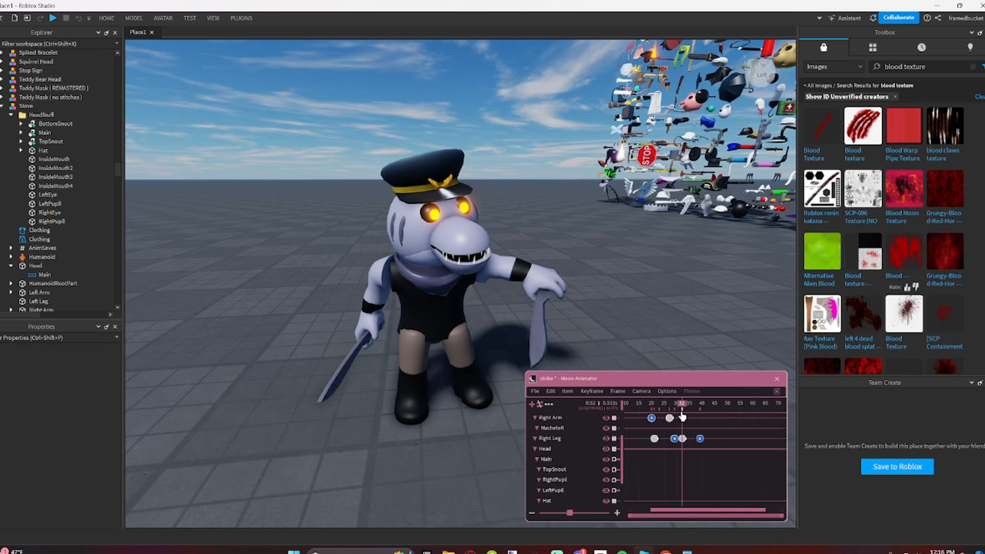
pyautogui.press('r')
pyautogui.moveTo(427, 250); pyautogui.dragTo(411, 302)
pyautogui.moveTo(470, 299); pyautogui.dragTo(447, 308)
pyautogui.moveTo(486, 276); pyautogui.dragTo(504, 255)
pyautogui.click(680, 267)
# Step: Move the right arm's hold keyframe to about frame 23 and its strike keyframe to about frame 31, and replay
pyautogui.click(668, 407)
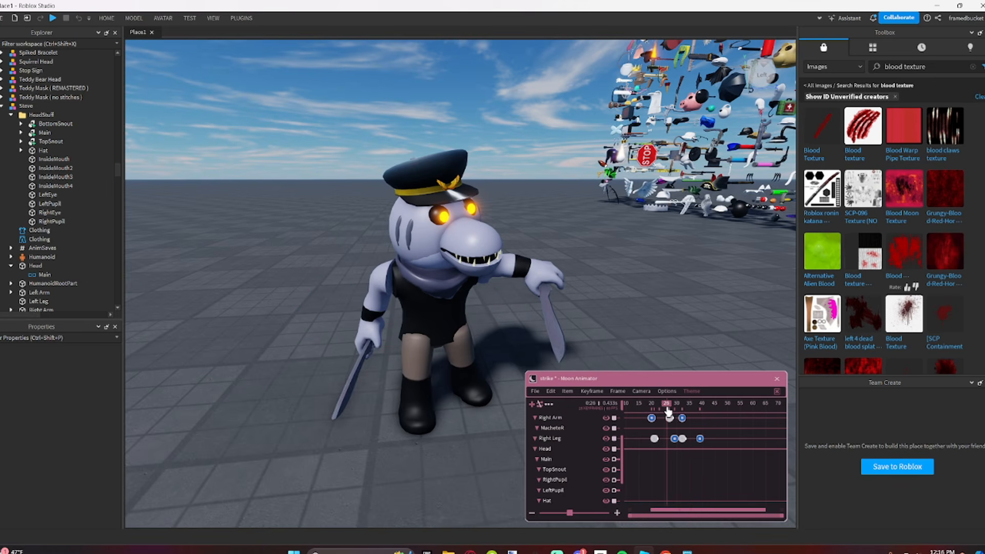
pyautogui.press('space')
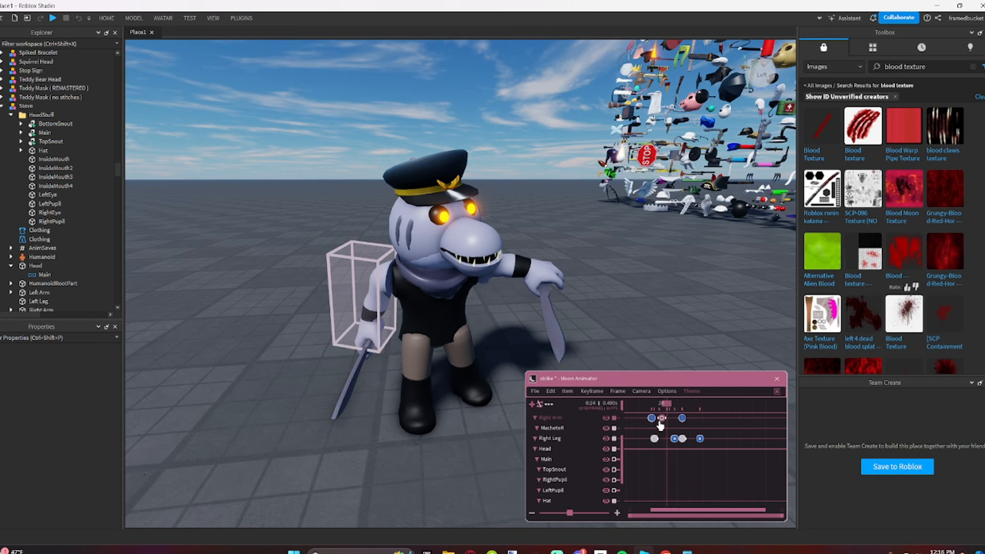
pyautogui.moveTo(660, 422); pyautogui.dragTo(677, 426)
pyautogui.click(682, 420)
pyautogui.press('space')
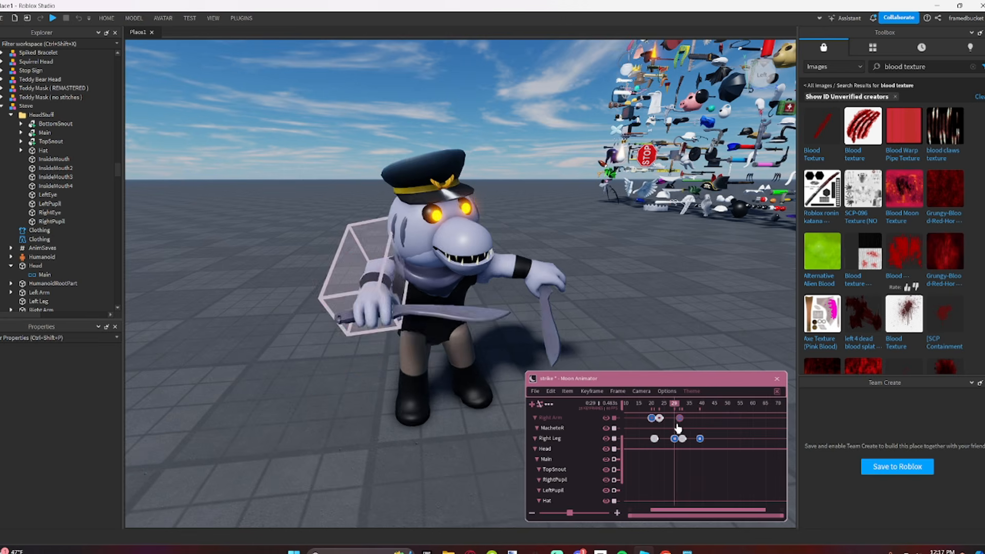
pyautogui.press('space')
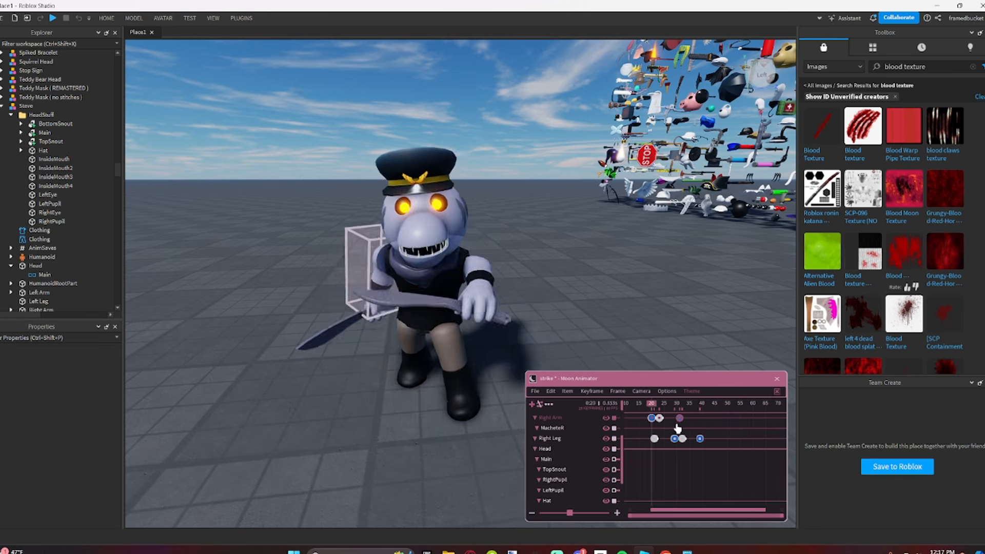
# Step: Delete the right arm's extra keyframe just after frame 20 and replay the animation from the start
pyautogui.moveTo(671, 410); pyautogui.dragTo(652, 412)
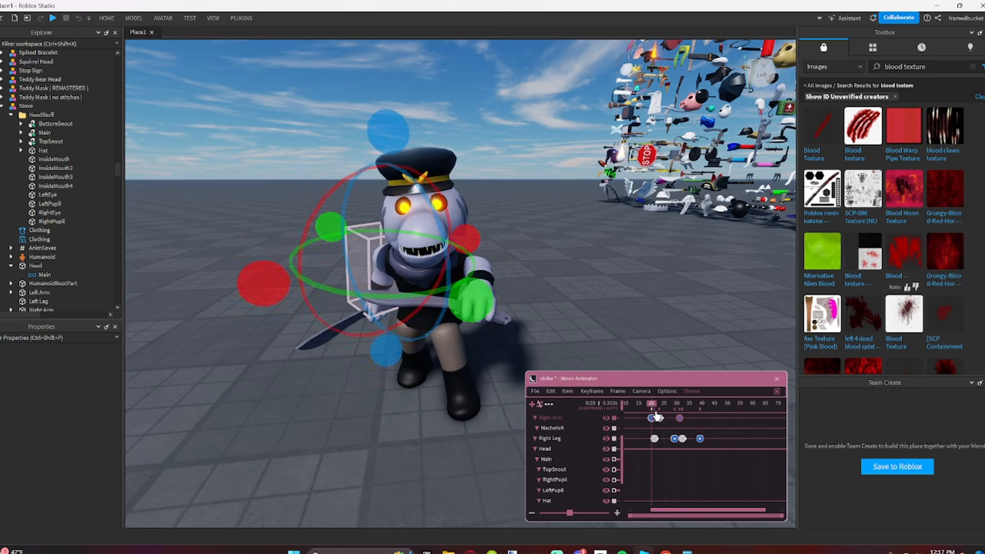
pyautogui.click(661, 419)
pyautogui.press('Delete')
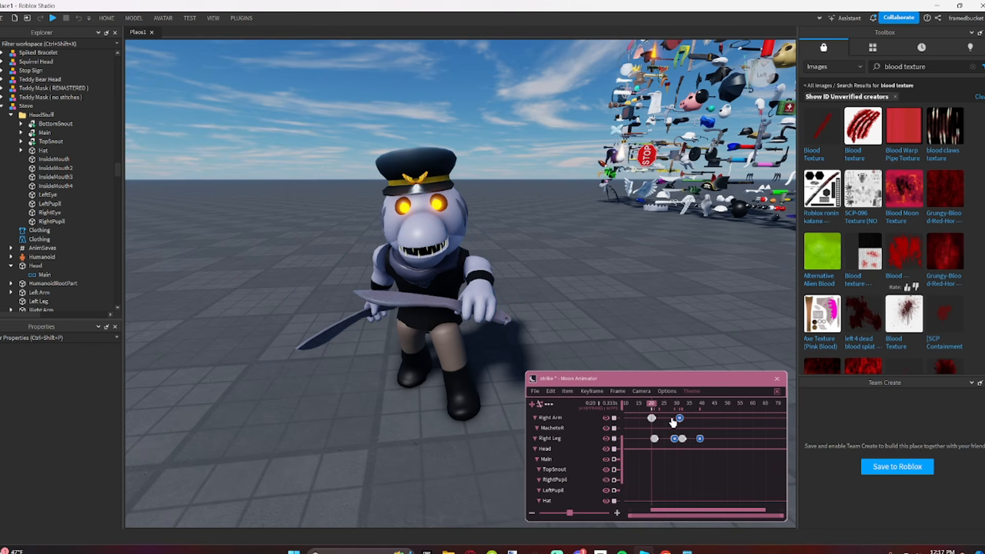
pyautogui.moveTo(648, 410); pyautogui.dragTo(633, 434)
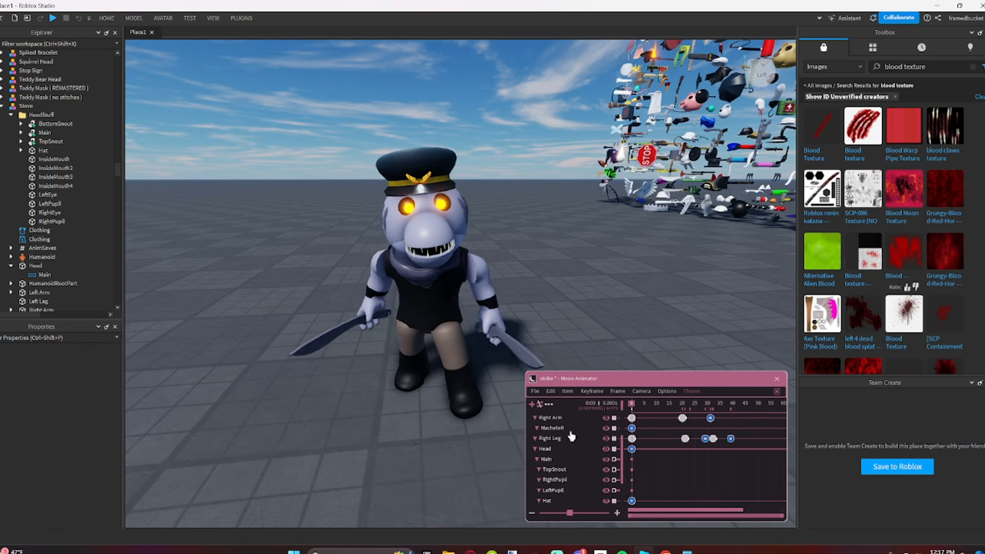
pyautogui.press('space')
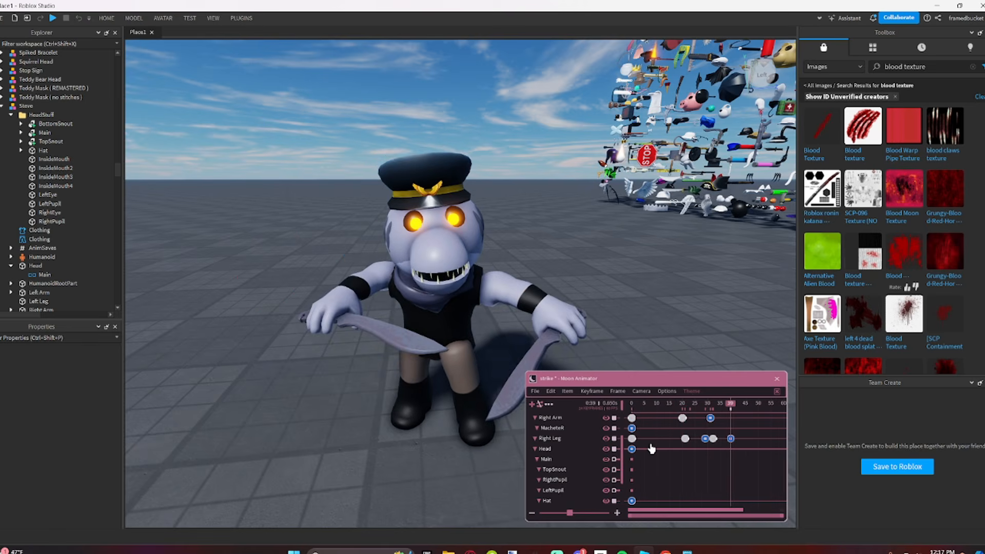
# Step: At frame 39, rotate the left arm on several axes to carry its machete down past the hip, and replay
pyautogui.moveTo(681, 417); pyautogui.dragTo(714, 424)
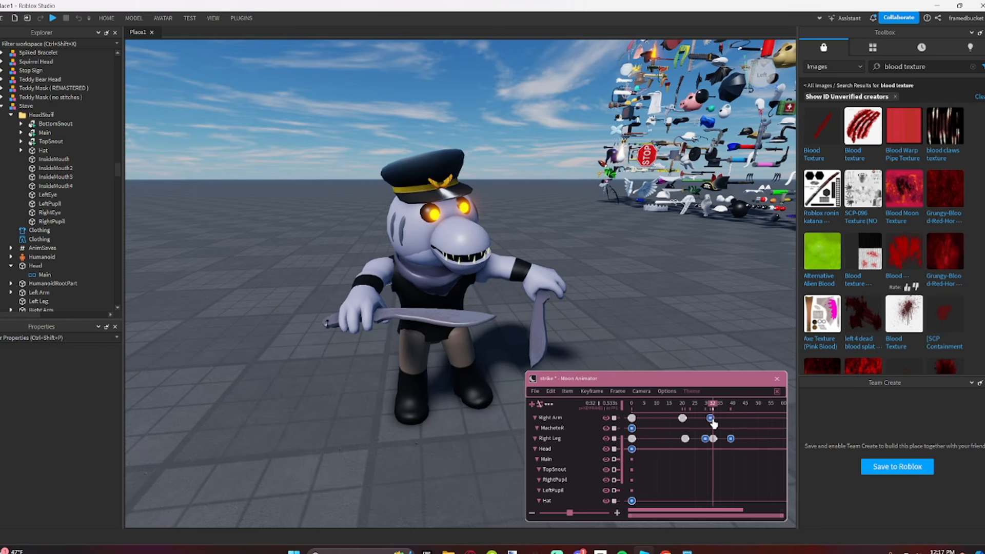
pyautogui.click(586, 440)
pyautogui.scroll(-2, 595, 446)
pyautogui.click(572, 481)
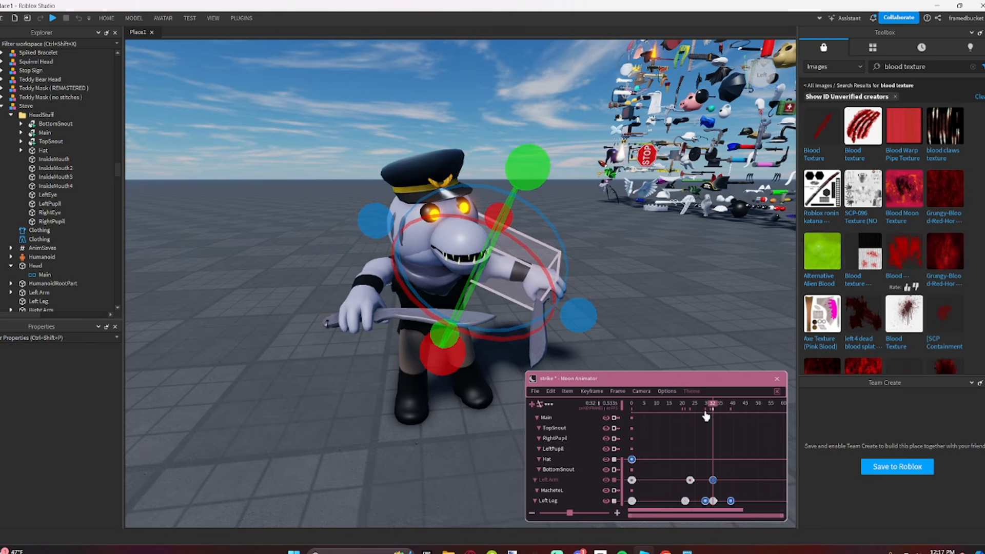
pyautogui.moveTo(717, 411); pyautogui.dragTo(732, 420)
pyautogui.click(729, 417)
pyautogui.moveTo(589, 354); pyautogui.dragTo(514, 370)
pyautogui.moveTo(602, 317); pyautogui.dragTo(595, 260)
pyautogui.moveTo(545, 355)
pyautogui.mouseDown()
pyautogui.moveTo(537, 350)
pyautogui.moveTo(534, 369)
pyautogui.mouseUp()
pyautogui.click(608, 326)
pyautogui.moveTo(608, 326); pyautogui.dragTo(619, 311, button='right')
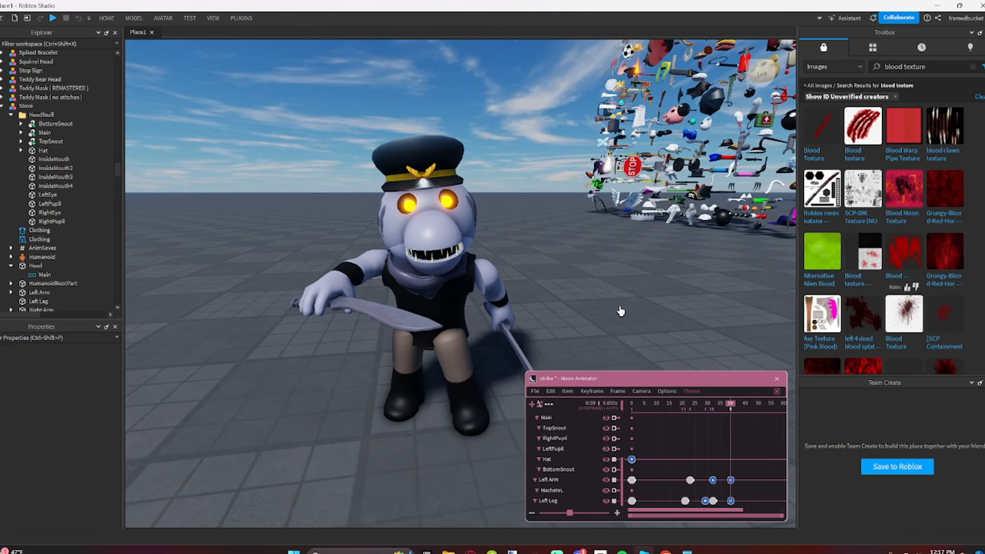
pyautogui.press('space')
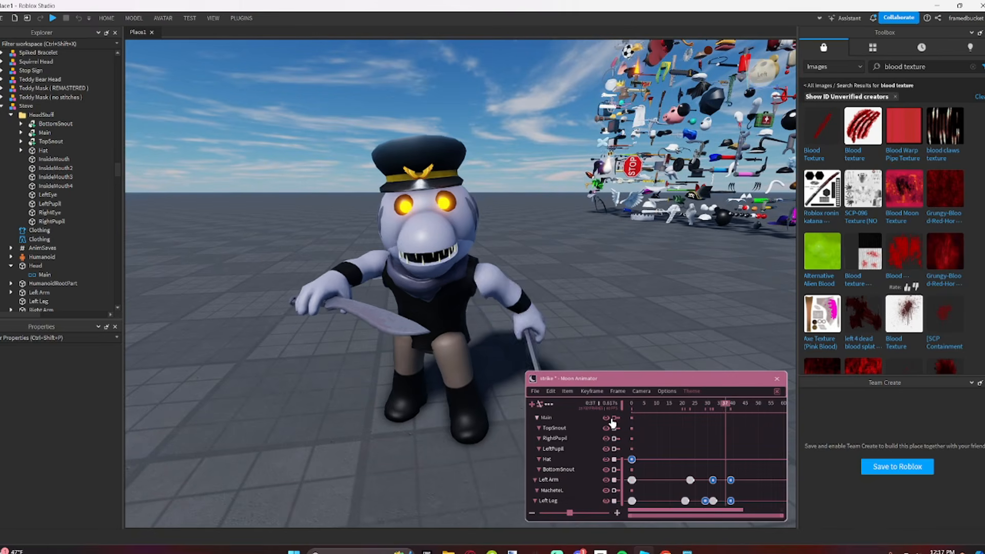
# Step: Set the easing style of the left arm's frame 32 keyframe to Back and replay the animation
pyautogui.rightClick(713, 481)
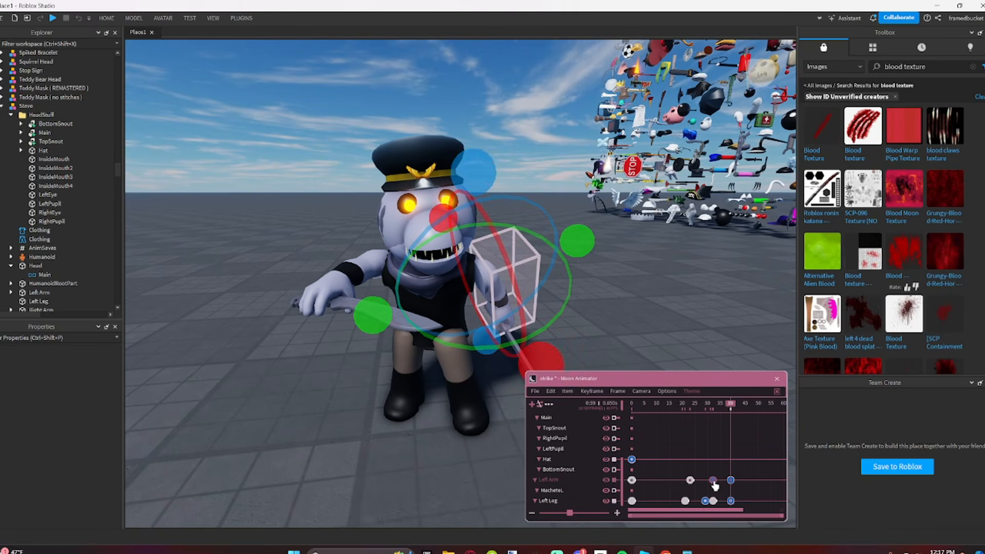
pyautogui.click(775, 345)
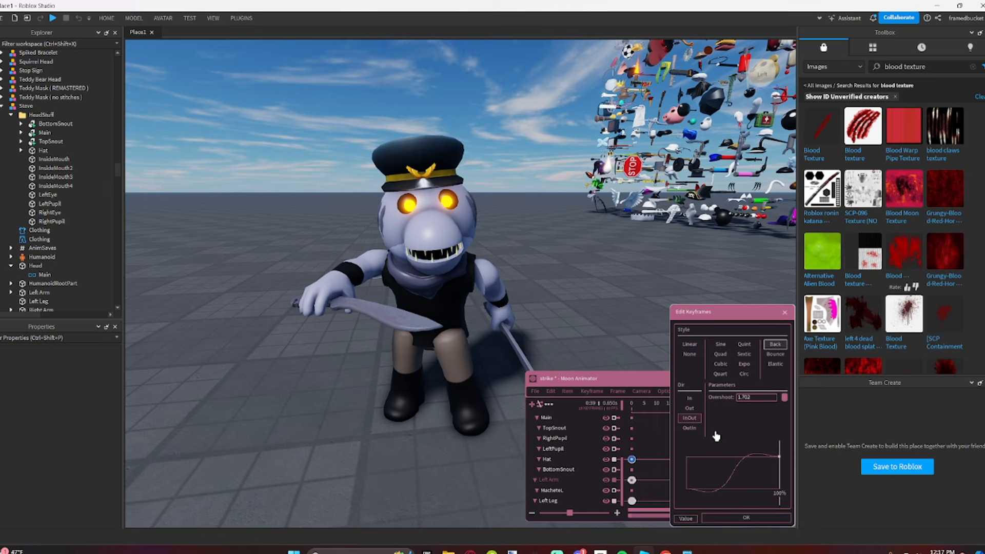
pyautogui.click(718, 519)
pyautogui.press('space')
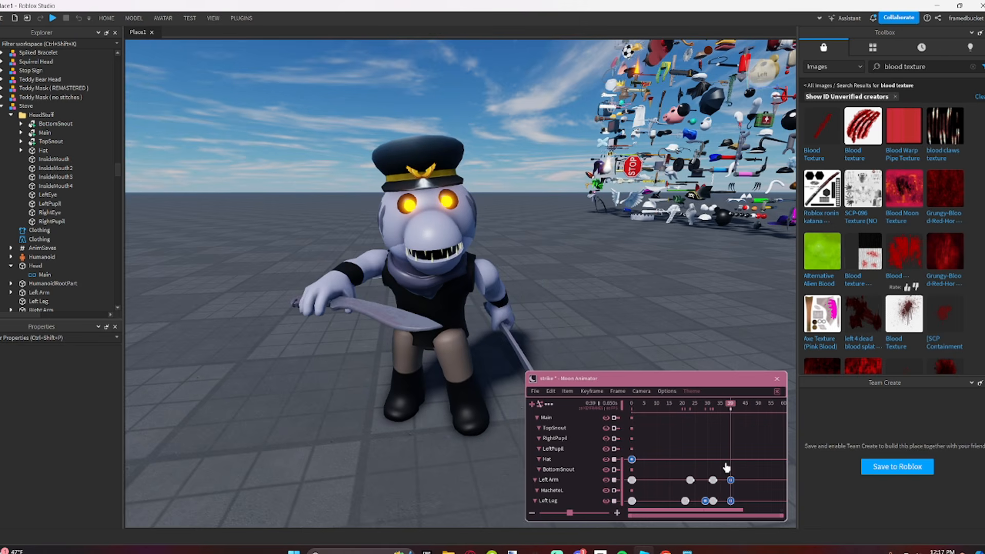
# Step: Set the left arm's frame 32 keyframe to Back easing with the In direction, and replay the animation
pyautogui.click(712, 412)
pyautogui.moveTo(714, 420); pyautogui.dragTo(723, 429)
pyautogui.click(713, 481)
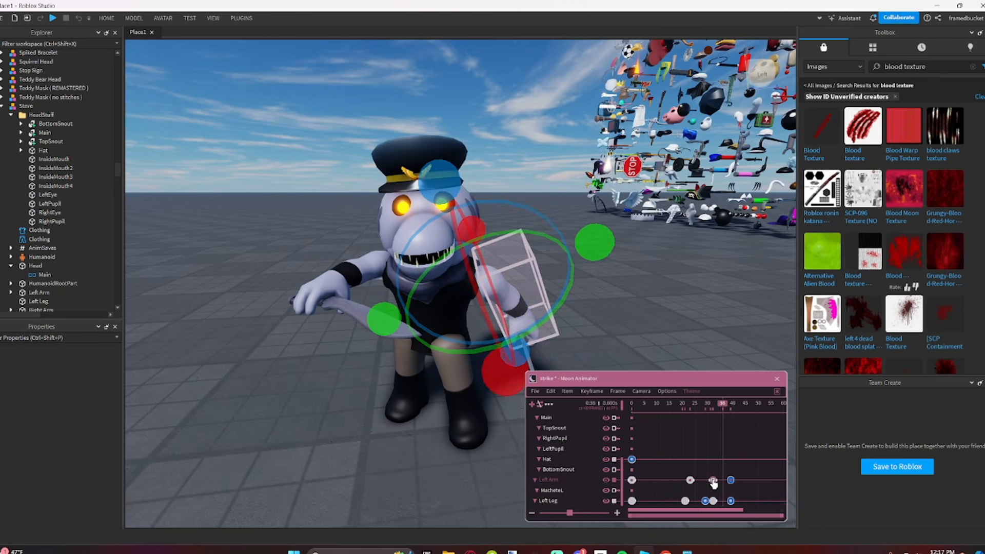
pyautogui.press('7')
pyautogui.click(689, 406)
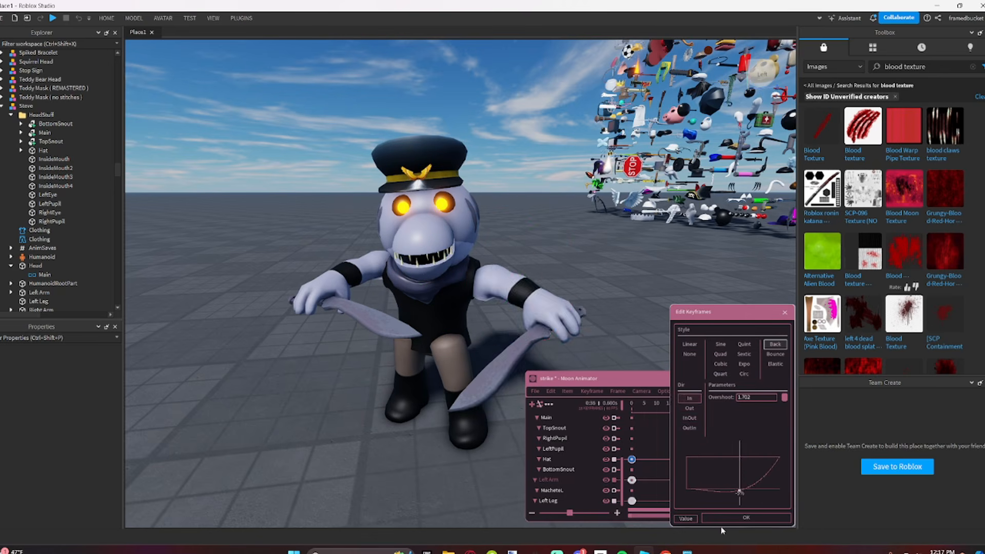
pyautogui.click(725, 522)
pyautogui.press('space')
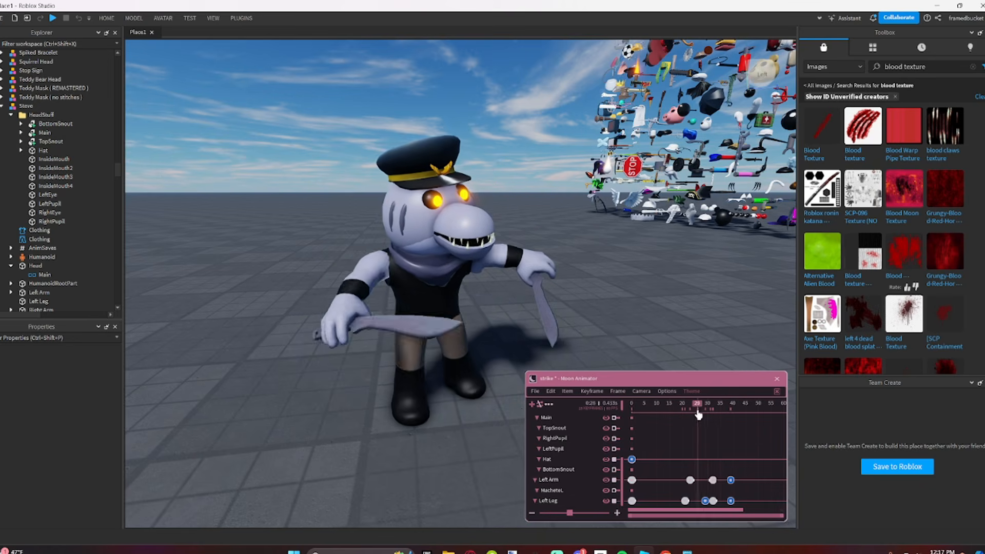
# Step: At frame 39, rotate the right arm outward so its machete hangs down beside the body
pyautogui.moveTo(711, 416); pyautogui.dragTo(731, 414)
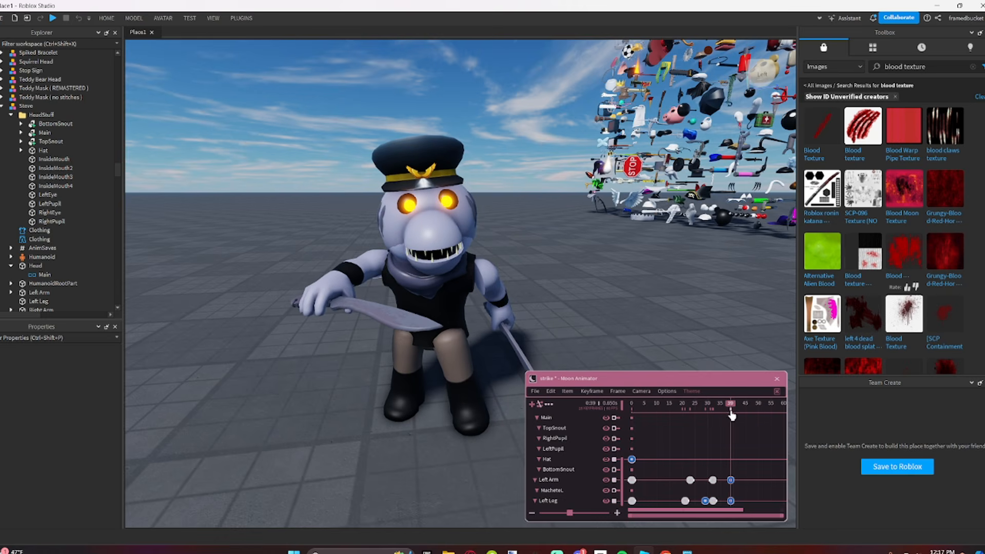
pyautogui.click(360, 282)
pyautogui.moveTo(478, 268); pyautogui.dragTo(435, 358)
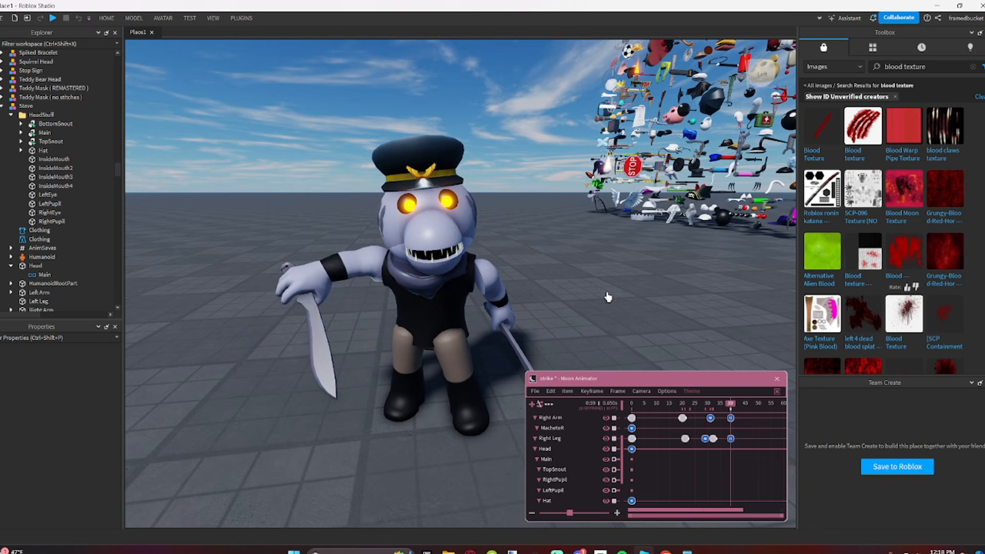
# Step: Set the right arm's strike keyframe near frame 31 to Back easing and replay the animation
pyautogui.click(721, 407)
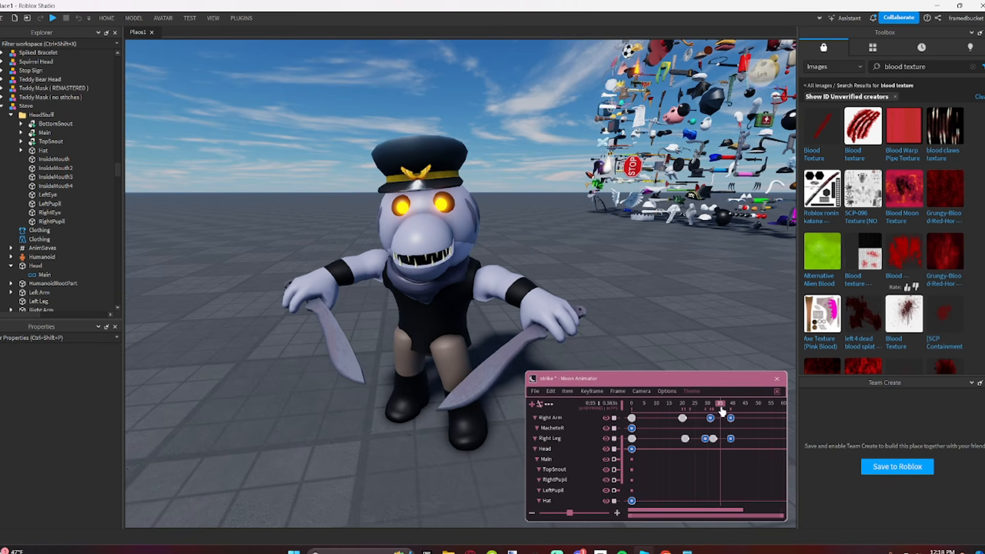
pyautogui.click(709, 419)
pyautogui.press('7')
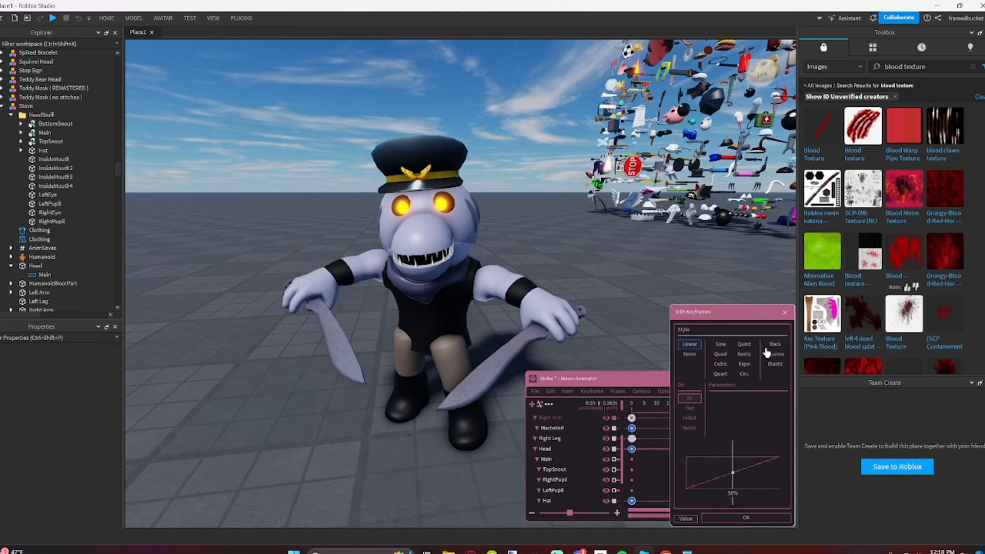
pyautogui.click(772, 346)
pyautogui.click(745, 518)
pyautogui.press('space')
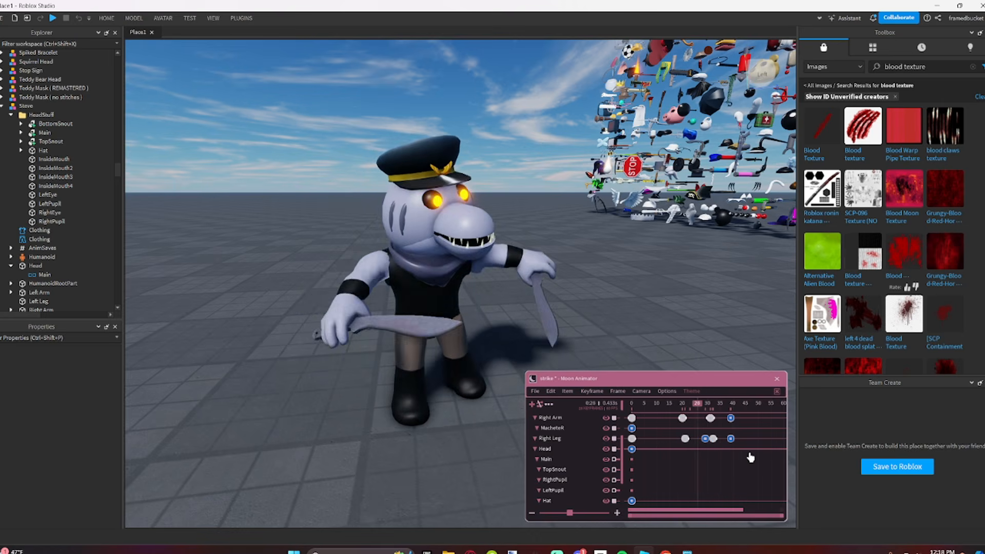
# Step: Review the whole strike animation from farther away and up close, checking how the arm swings flow together
pyautogui.scroll(-5, 667, 302)
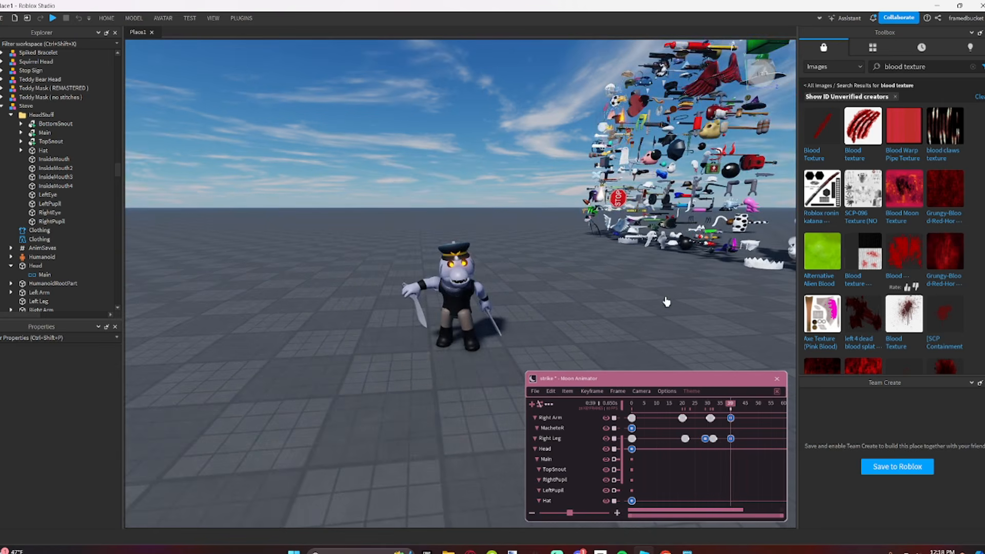
pyautogui.press('d')
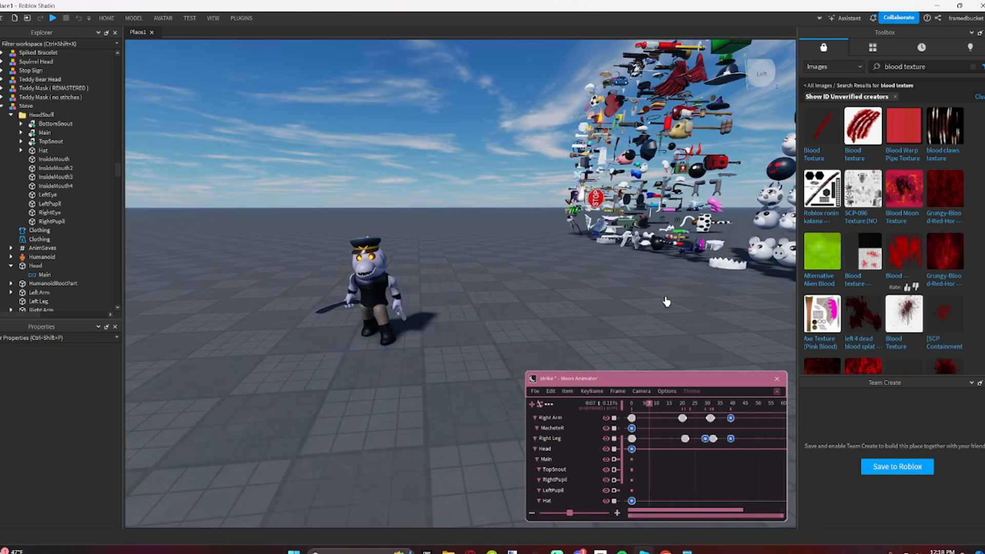
pyautogui.press('w')
pyautogui.press('a')
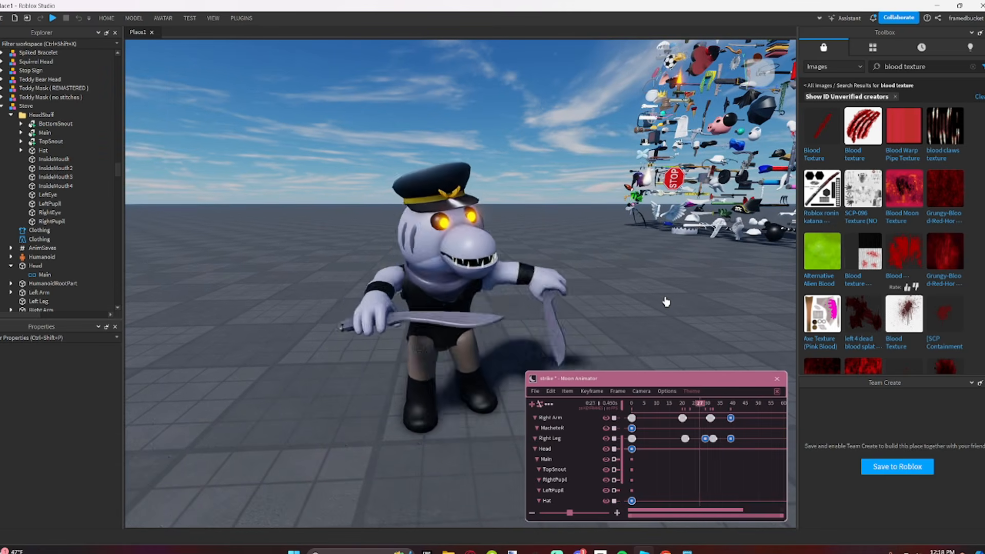
pyautogui.press('w')
pyautogui.press('s')
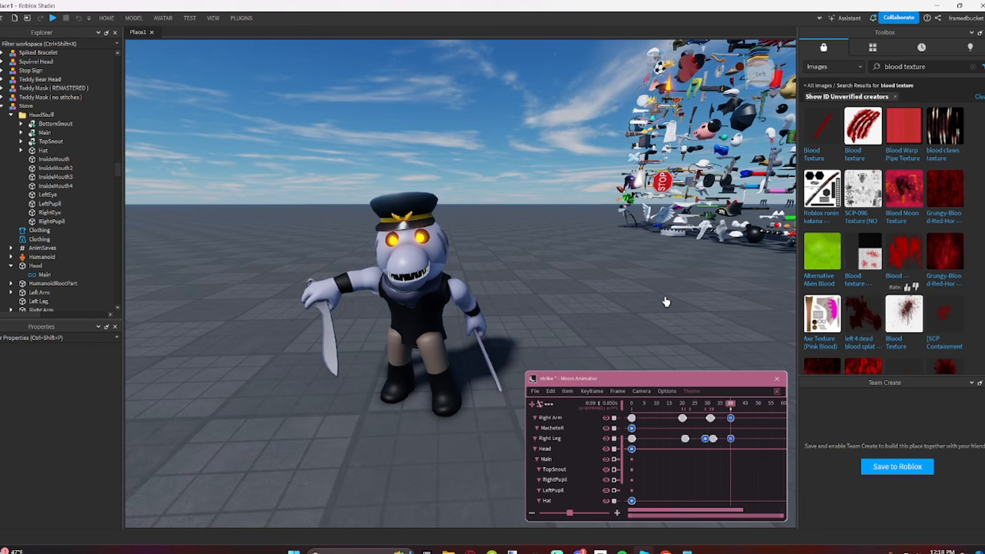
pyautogui.moveTo(637, 404); pyautogui.dragTo(607, 417)
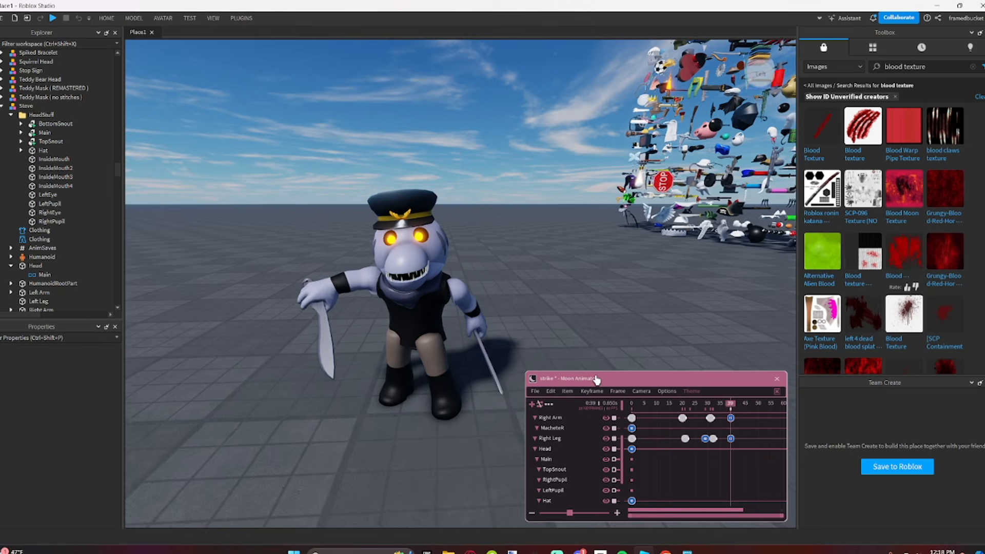
pyautogui.press('w')
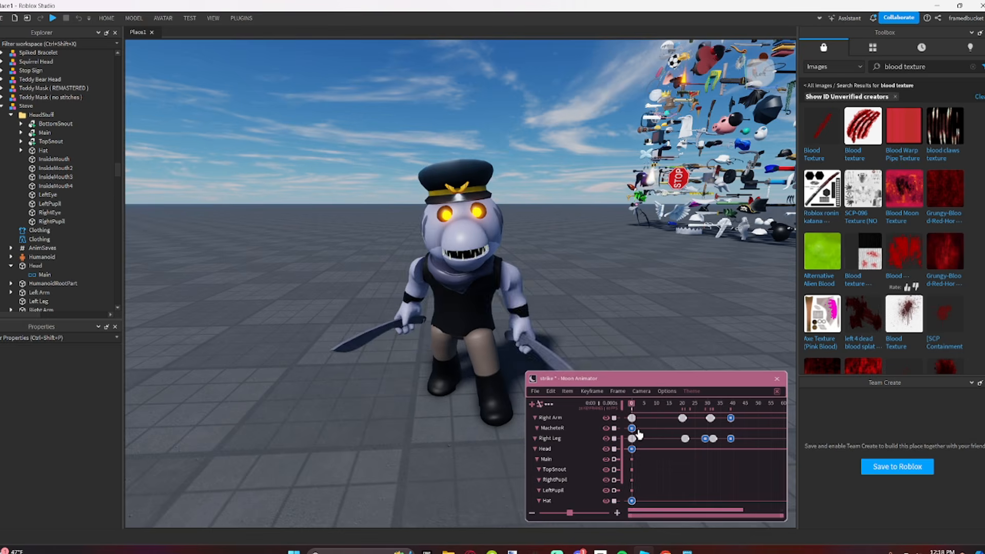
# Step: At frame 20, rotate the head to adjust its facing during the wind-up, and preview the motion
pyautogui.click(546, 451)
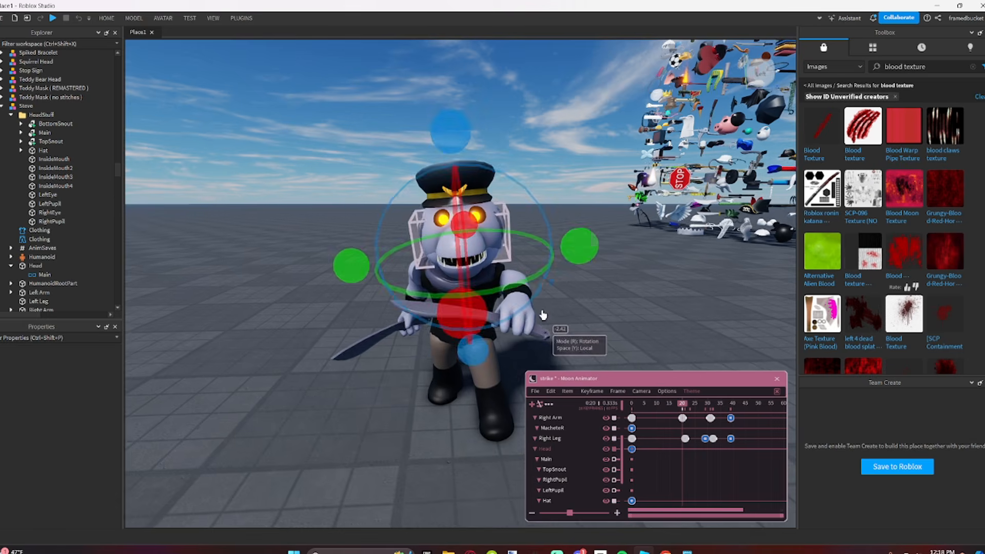
pyautogui.press('w')
pyautogui.moveTo(586, 293); pyautogui.dragTo(534, 265)
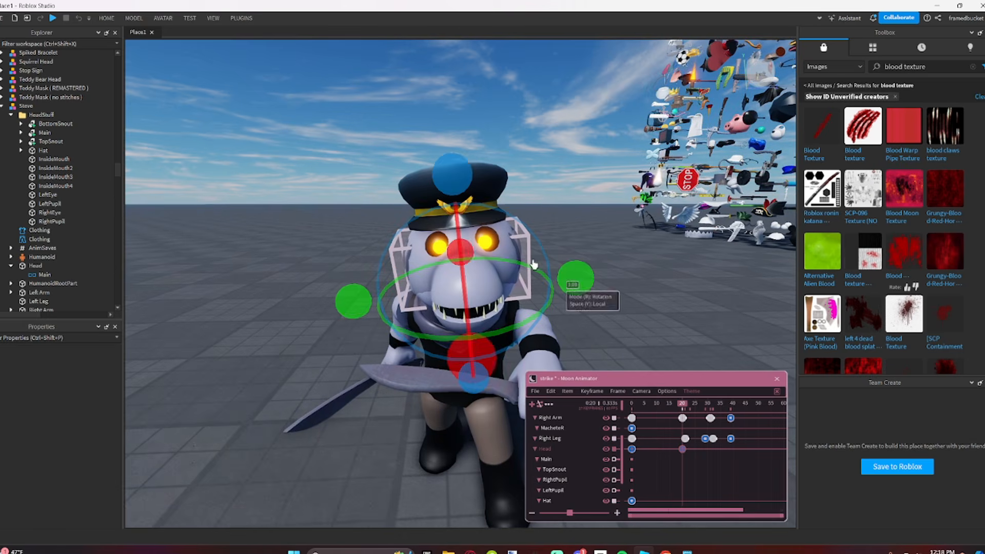
pyautogui.moveTo(661, 409); pyautogui.dragTo(618, 440)
pyautogui.press('space')
pyautogui.press('space')
pyautogui.press('space')
# Step: Add keyframes holding the current position of the left and right pupils at frame 16
pyautogui.moveTo(670, 409); pyautogui.dragTo(671, 409)
pyautogui.scroll(-3, 590, 468)
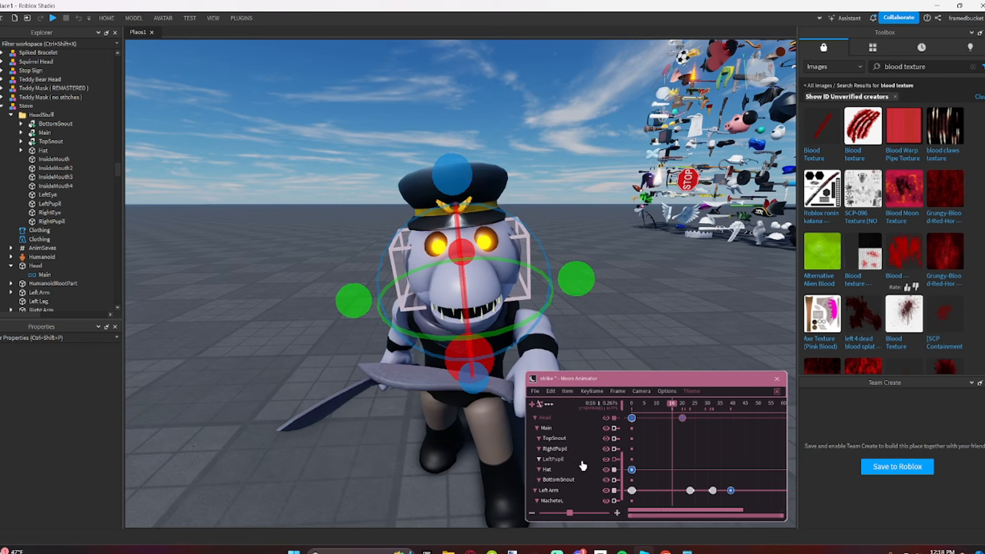
pyautogui.click(565, 461)
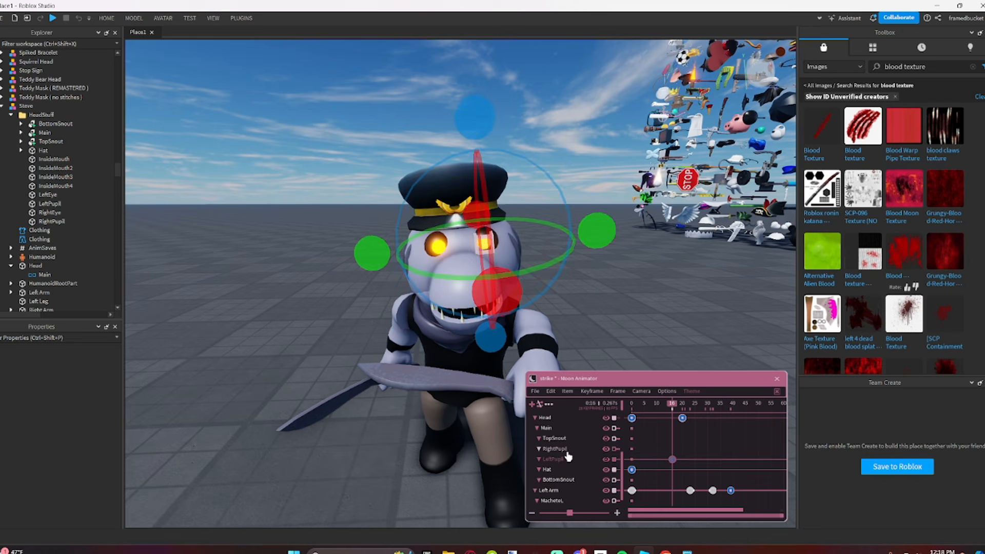
pyautogui.click(583, 448)
# Step: At frame 18, push the right pupil back into the head, and paste its frame 16 keyframe at frame 19
pyautogui.scroll(3, 659, 435)
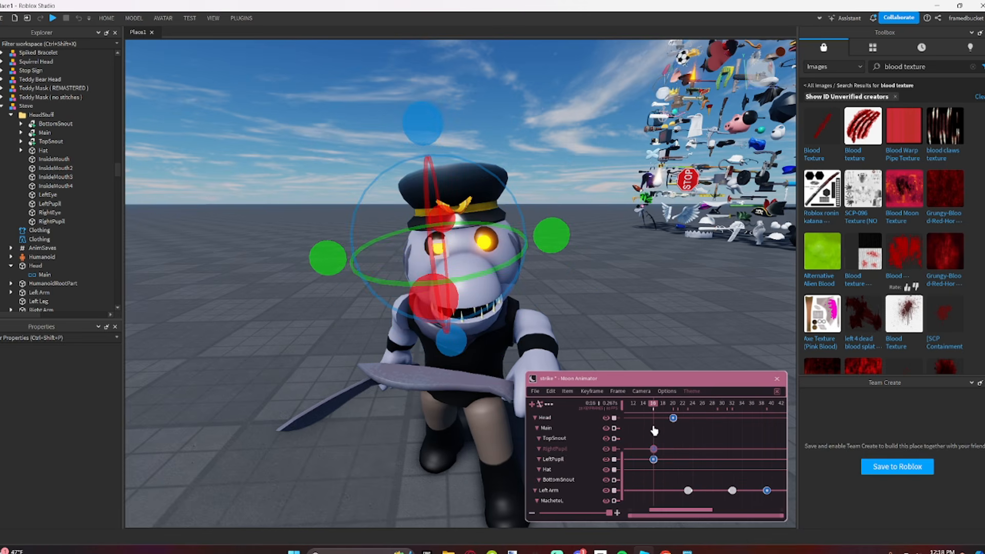
pyautogui.click(663, 404)
pyautogui.scroll(4, 528, 313)
pyautogui.moveTo(516, 279); pyautogui.dragTo(530, 227, button='right')
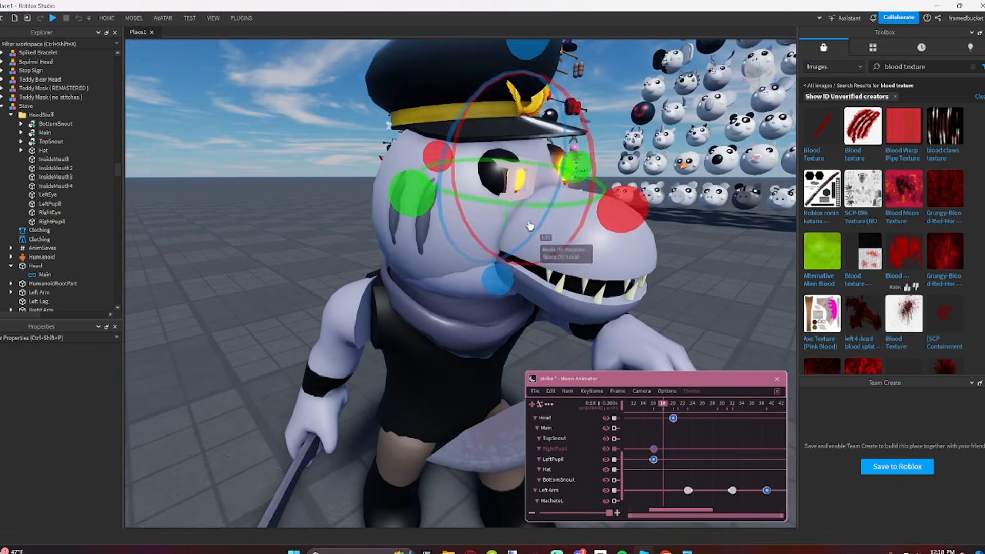
pyautogui.press('r')
pyautogui.moveTo(556, 192); pyautogui.dragTo(533, 192)
pyautogui.moveTo(547, 207); pyautogui.dragTo(529, 207, button='right')
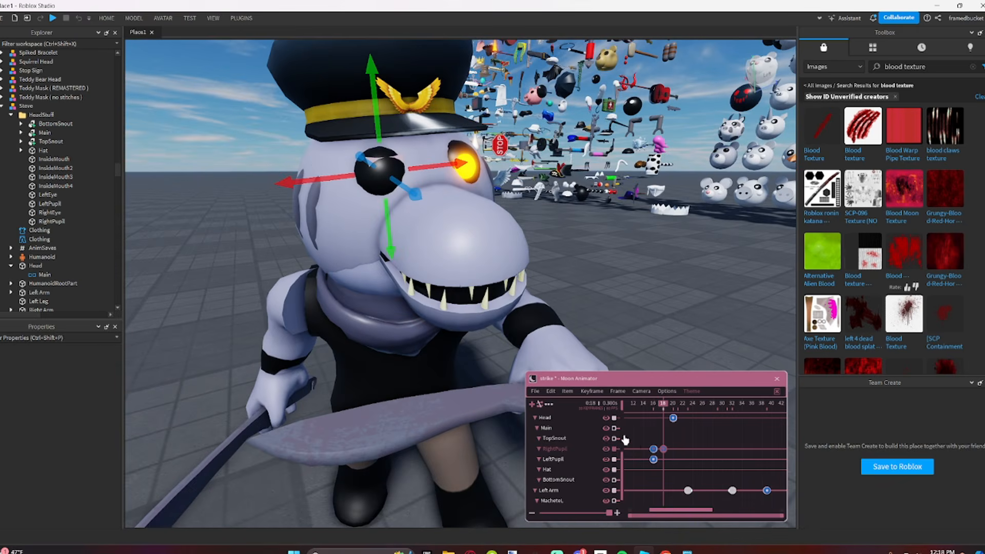
pyautogui.moveTo(669, 408)
pyautogui.mouseDown()
pyautogui.moveTo(651, 408)
pyautogui.moveTo(673, 410)
pyautogui.mouseUp()
pyautogui.hotkey('ctrl', 'v')
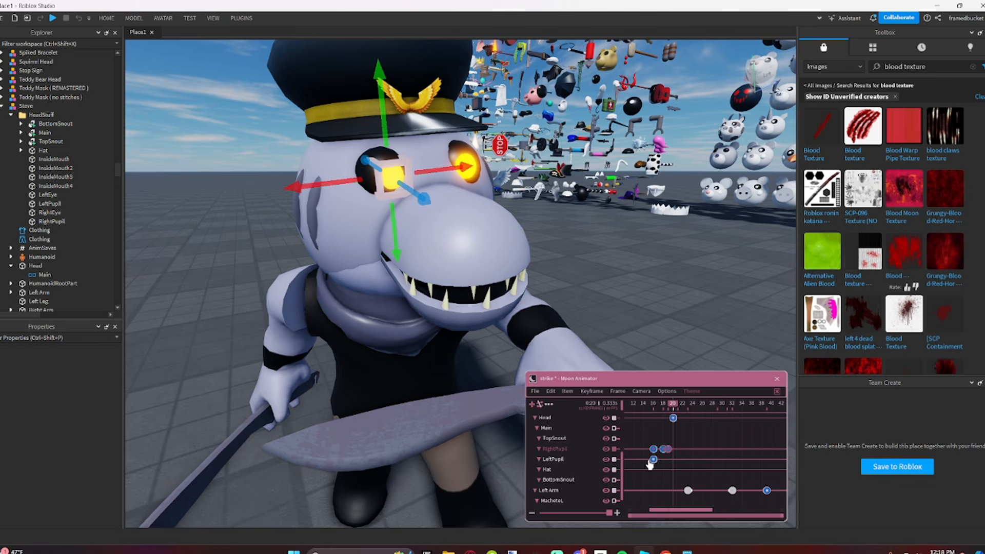
# Step: At frame 20, move both the left and right pupils back into the head
pyautogui.click(564, 469)
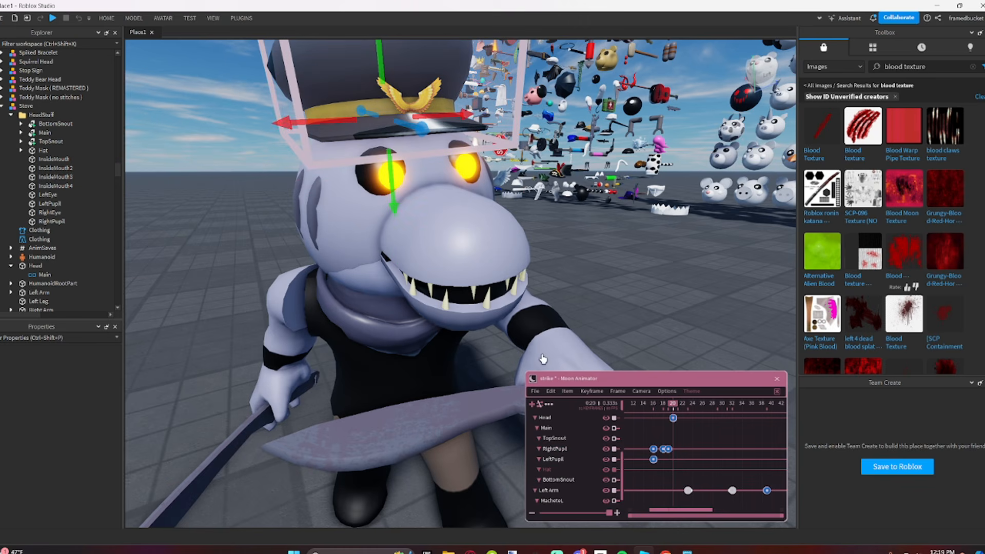
pyautogui.click(559, 462)
pyautogui.moveTo(497, 182); pyautogui.dragTo(490, 179)
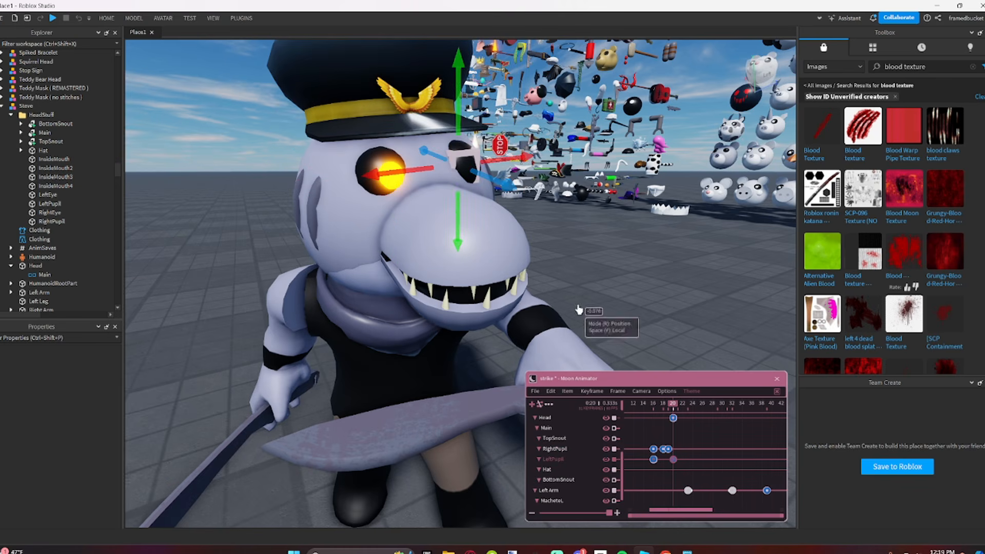
pyautogui.click(571, 451)
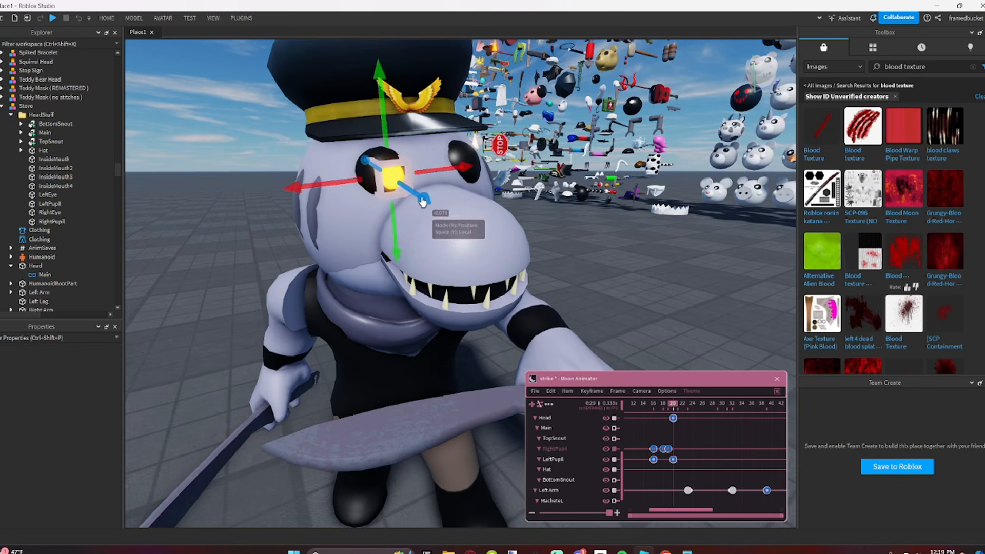
pyautogui.moveTo(424, 203); pyautogui.dragTo(415, 197)
# Step: Copy the left pupil's frame 16 keyframe to frame 19
pyautogui.click(652, 460)
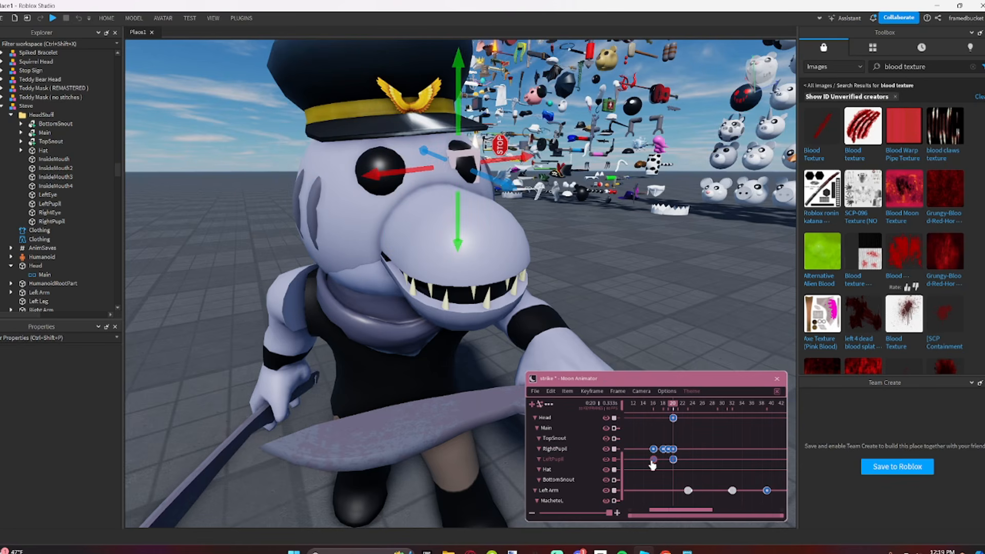
pyautogui.moveTo(663, 403); pyautogui.dragTo(667, 409)
pyautogui.hotkey('ctrl', 'v')
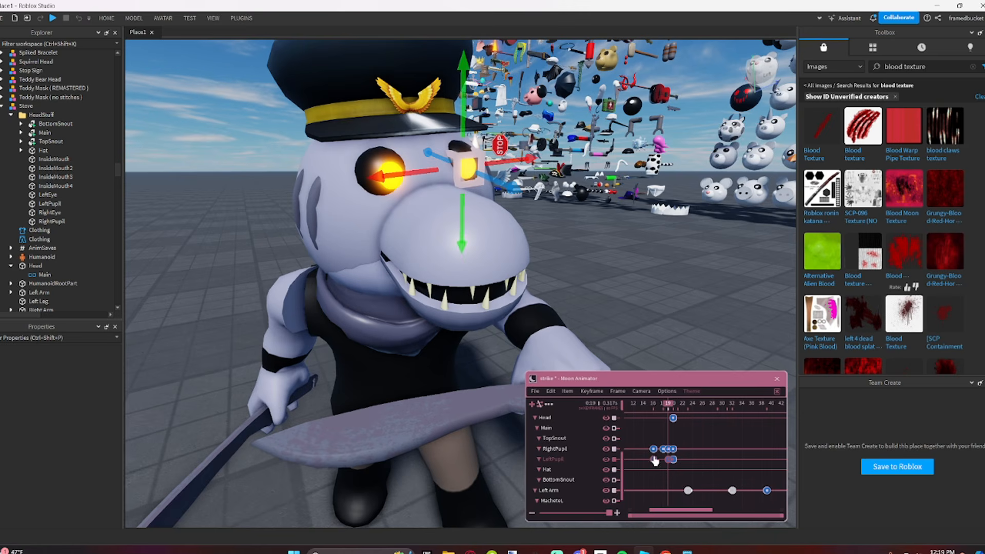
# Step: Copy the frame 16 keyframes of both the left and right pupils to frame 21
pyautogui.keyDown('ctrl'); pyautogui.click(654, 450); pyautogui.keyUp('ctrl')
pyautogui.click(691, 447)
pyautogui.click(655, 459)
pyautogui.keyDown('ctrl'); pyautogui.click(655, 449); pyautogui.keyUp('ctrl')
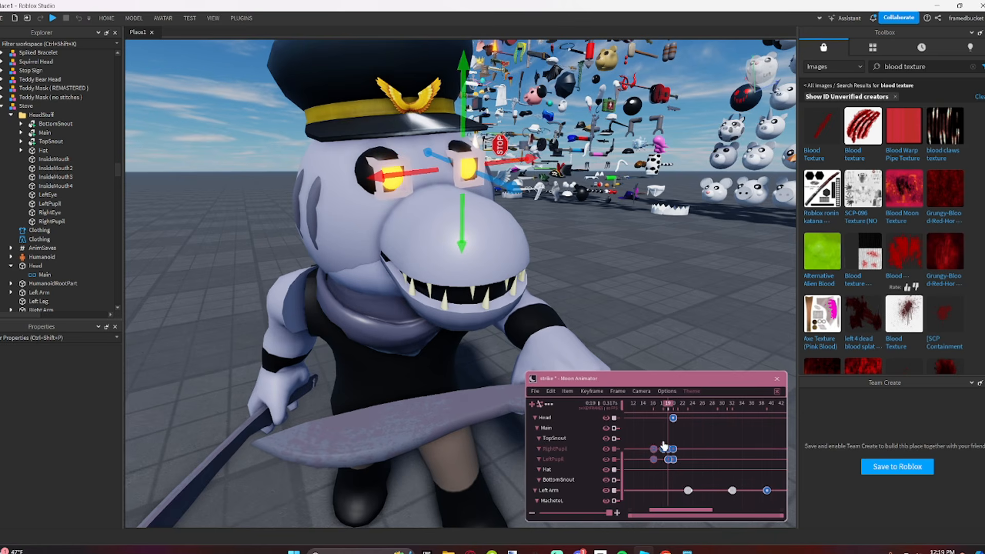
pyautogui.moveTo(687, 409); pyautogui.dragTo(680, 414)
pyautogui.hotkey('ctrl', 'v')
# Step: Play back the strike animation several times to check the pupil flicker from near and far
pyautogui.press('space')
pyautogui.click(690, 442)
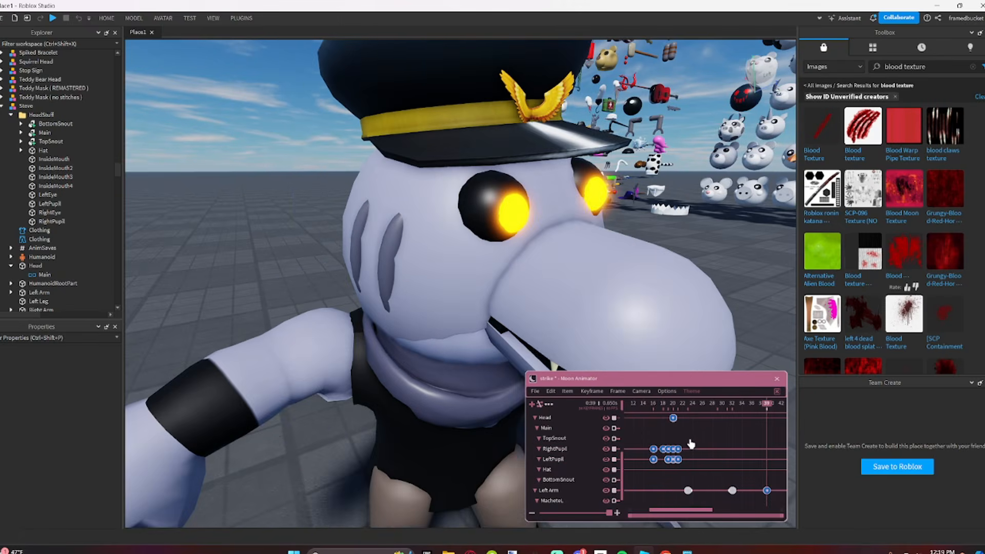
pyautogui.moveTo(621, 263); pyautogui.dragTo(620, 264, button='right')
pyautogui.scroll(-5, 620, 264)
pyautogui.press('space')
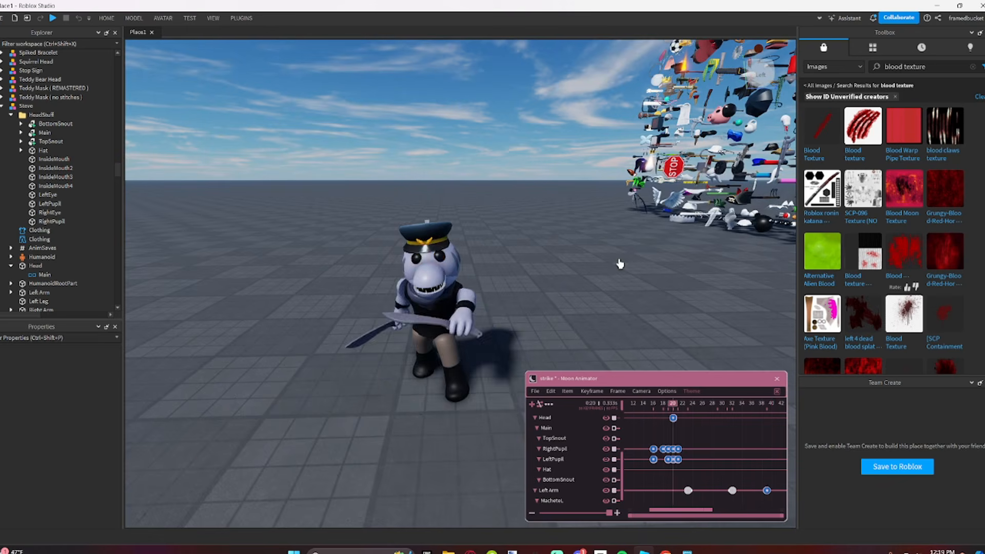
pyautogui.press('space')
pyautogui.moveTo(621, 263); pyautogui.dragTo(621, 263, button='right')
pyautogui.scroll(4, 620, 264)
pyautogui.scroll(-8, 657, 442)
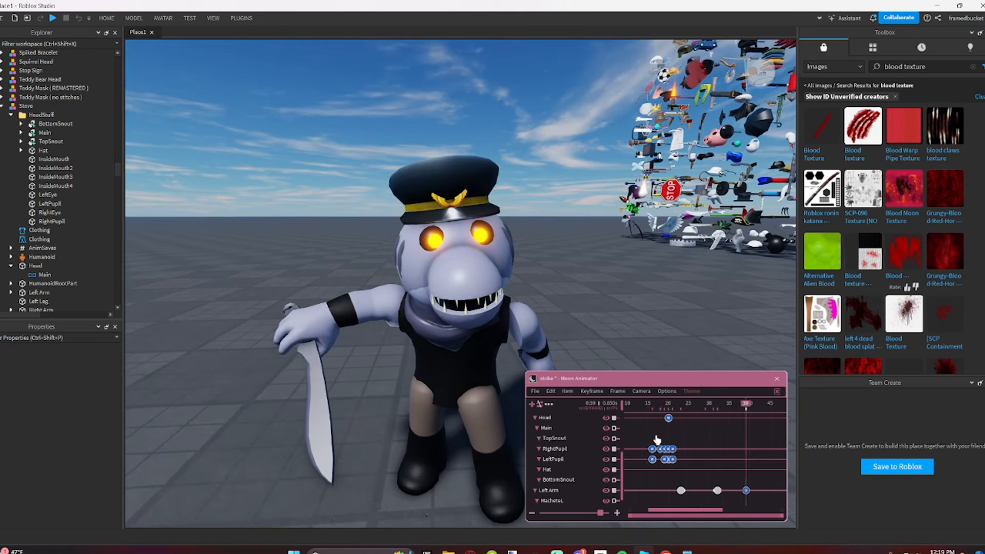
pyautogui.click(632, 409)
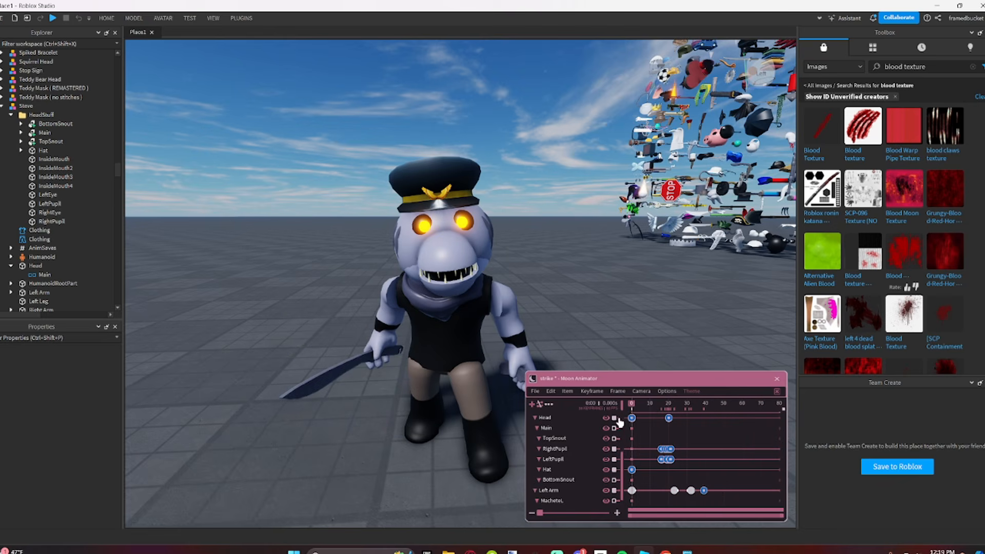
pyautogui.scroll(6, 574, 441)
pyautogui.press('space')
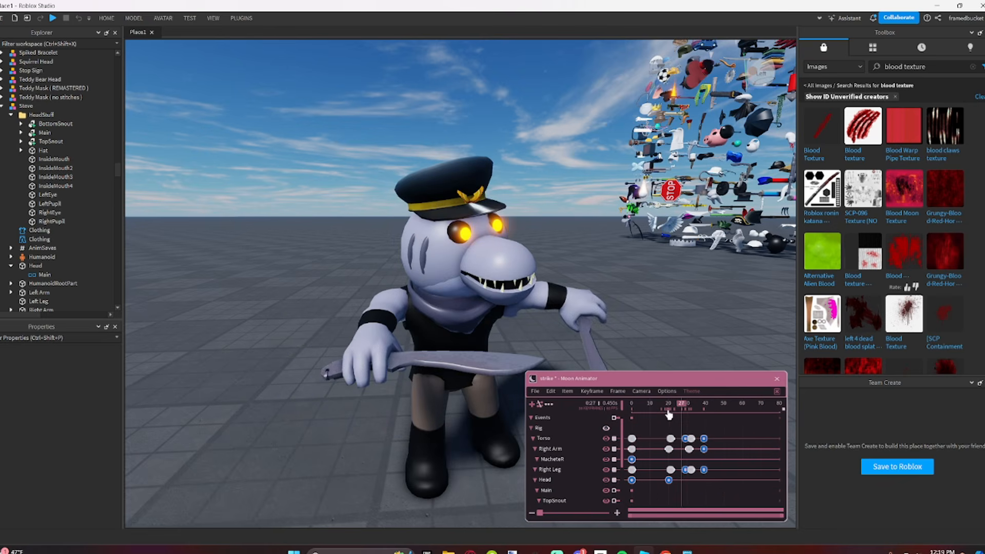
# Step: At frame 28, rotate the head to face more forward, and set the head's frame 20 keyframe easing to Back
pyautogui.moveTo(669, 414); pyautogui.dragTo(684, 417)
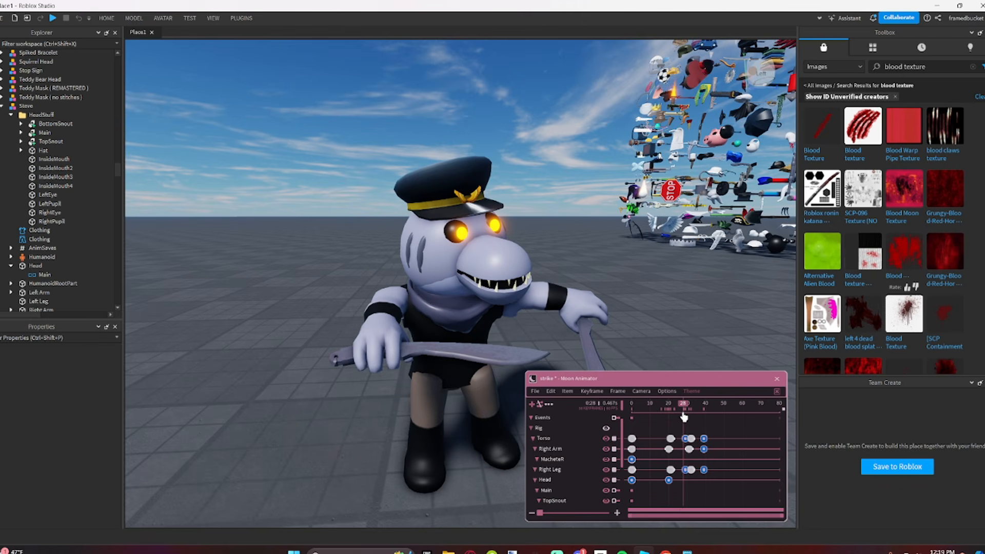
pyautogui.press('r')
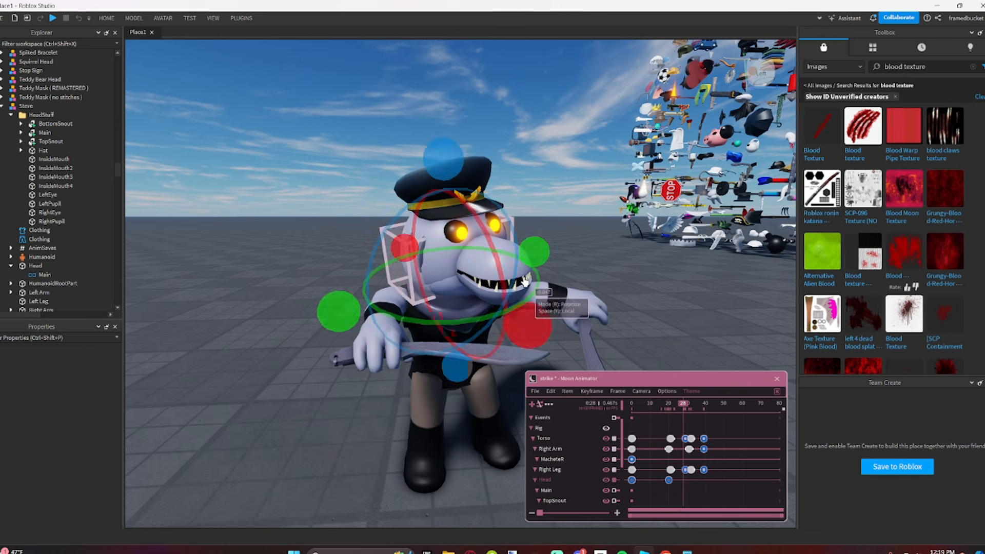
pyautogui.moveTo(535, 315); pyautogui.dragTo(552, 267)
pyautogui.doubleClick(668, 481)
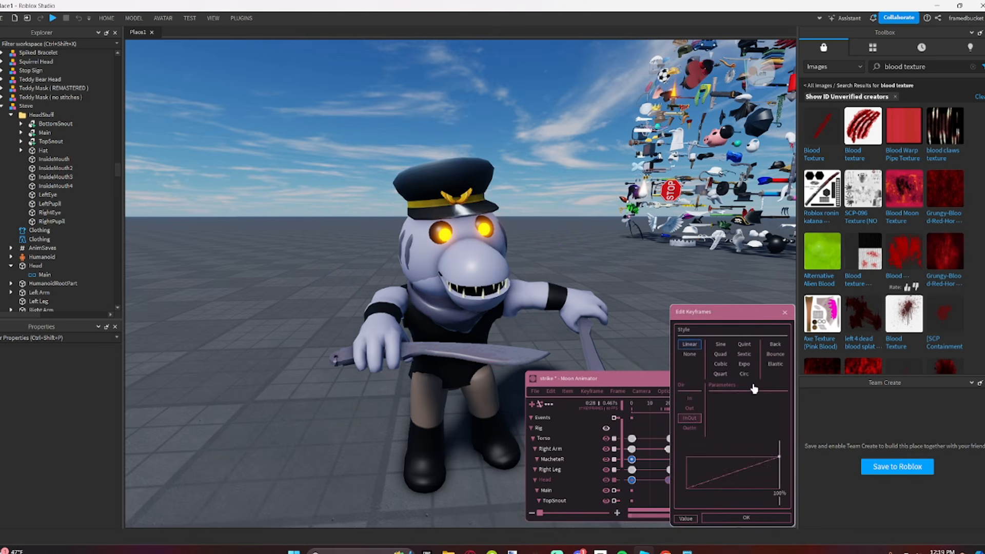
pyautogui.click(774, 346)
pyautogui.click(744, 519)
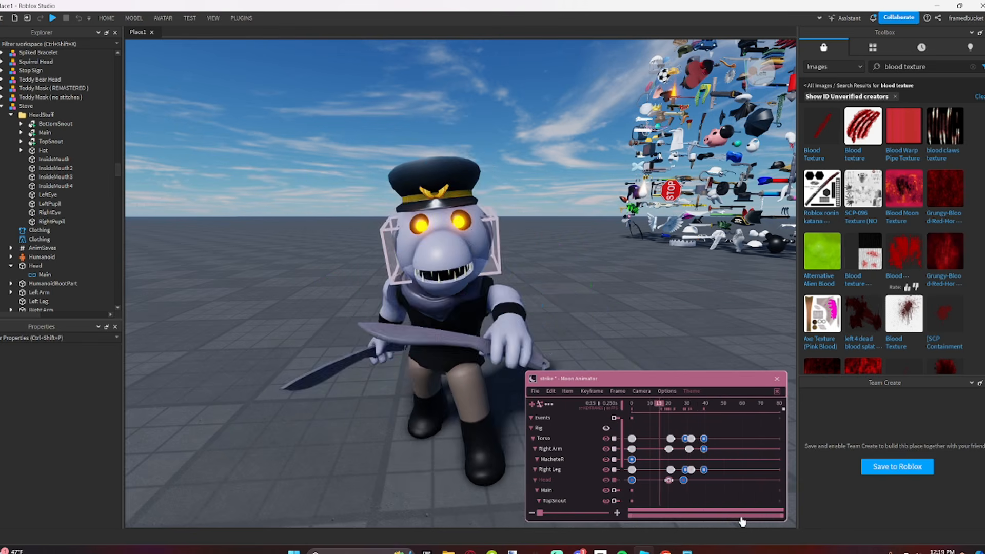
pyautogui.hotkey('ctrl', 'z')
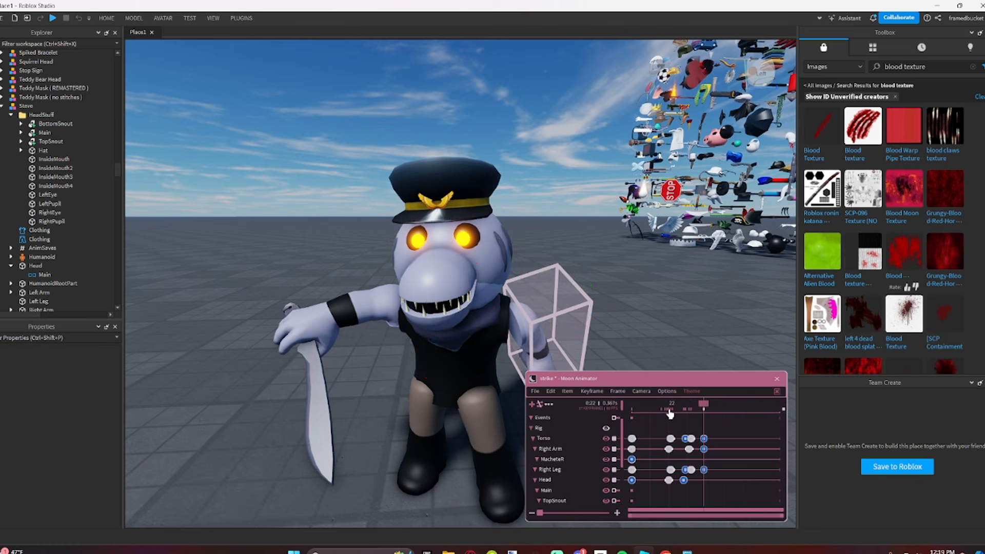
# Step: At frame 38, rotate the head to face forward again, and set the head's frame 28 keyframe easing to Back
pyautogui.moveTo(683, 412); pyautogui.dragTo(702, 420)
pyautogui.click(585, 349)
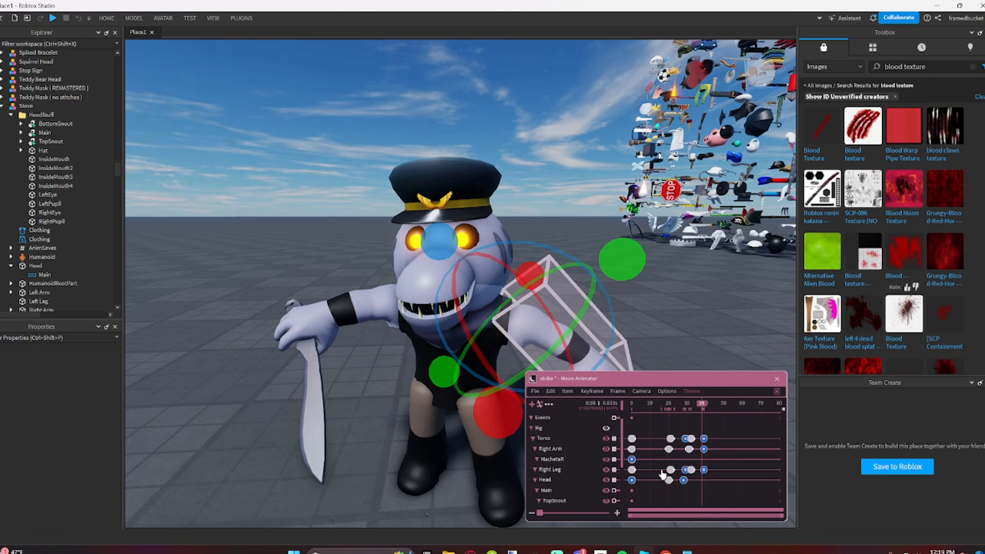
pyautogui.click(565, 480)
pyautogui.moveTo(571, 298); pyautogui.dragTo(581, 289)
pyautogui.press('8')
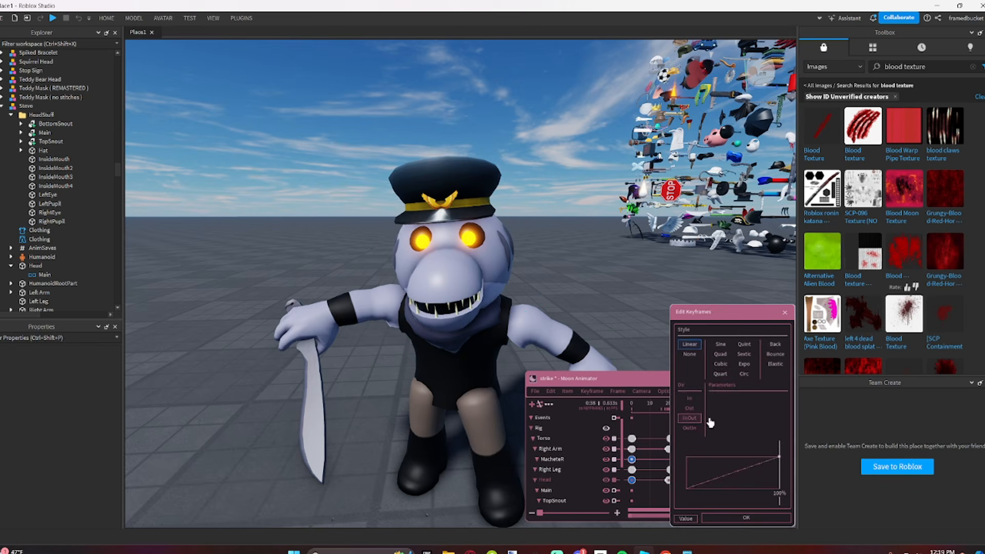
pyautogui.click(770, 347)
pyautogui.click(743, 517)
# Step: Play the strike animation to check the new head motion from near and far
pyautogui.press('space')
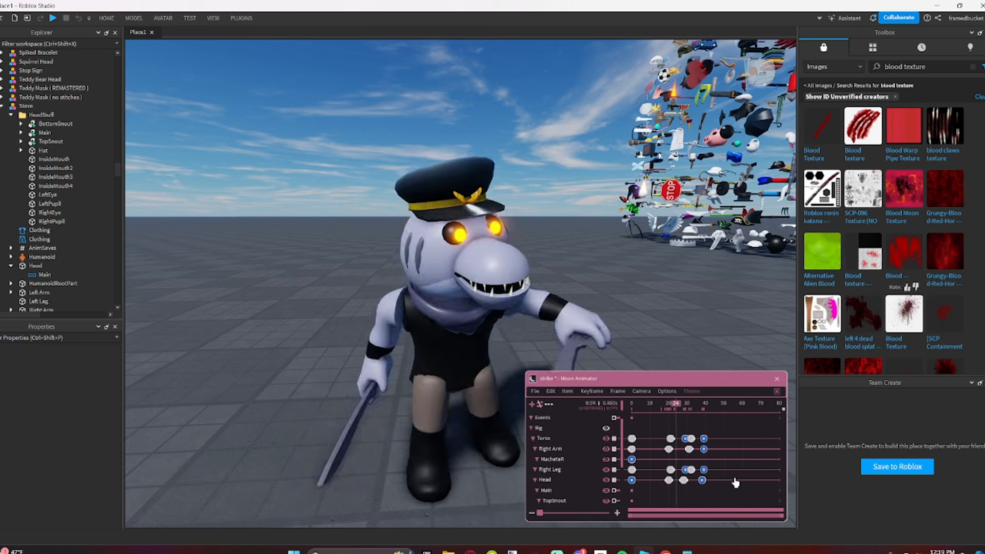
pyautogui.scroll(-5, 613, 279)
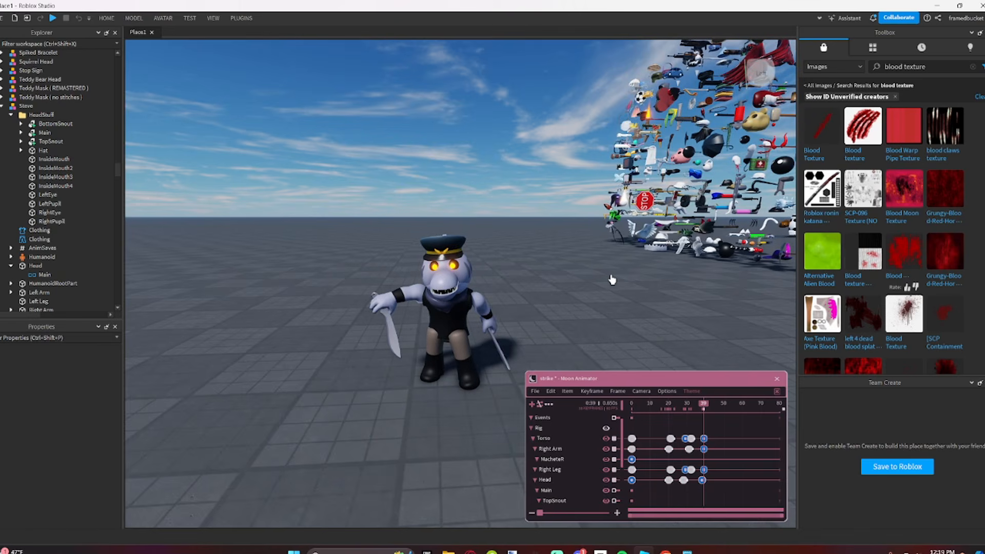
pyautogui.scroll(5, 612, 280)
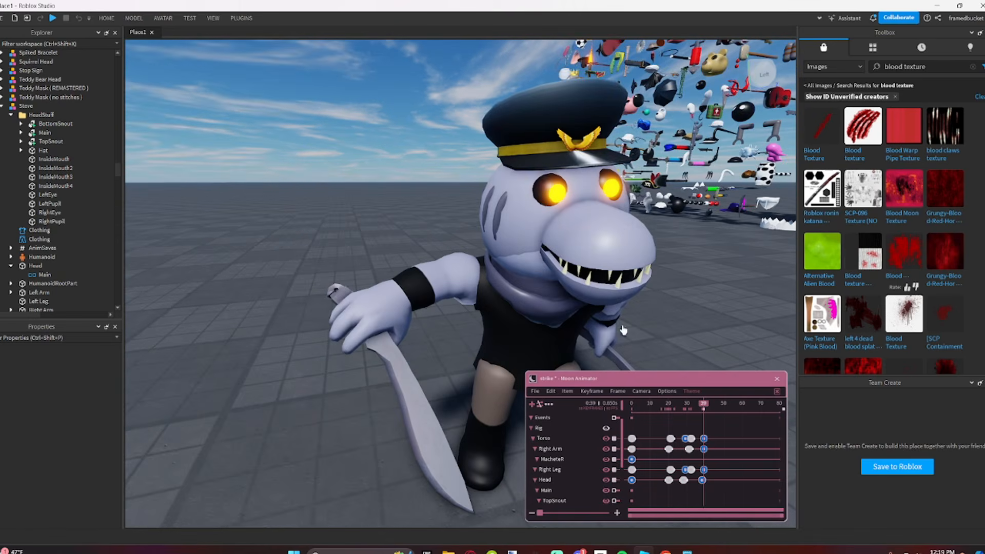
# Step: Close the strike animation file and select the Steve rig to list its saved animations
pyautogui.click(536, 391)
pyautogui.click(538, 421)
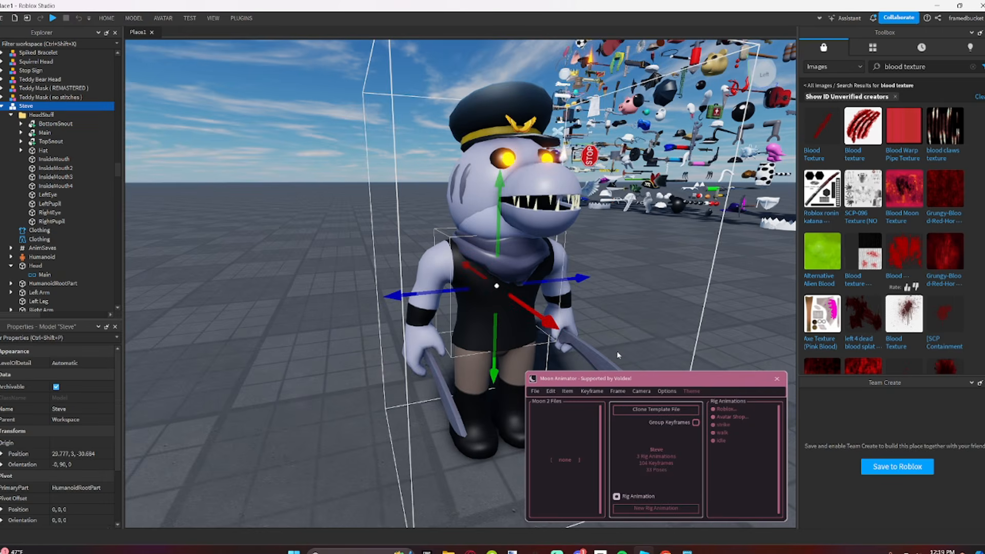
pyautogui.press('d')
pyautogui.moveTo(645, 326); pyautogui.dragTo(581, 307, button='right')
pyautogui.click(616, 310)
pyautogui.press('w')
pyautogui.press('a')
pyautogui.click(483, 295)
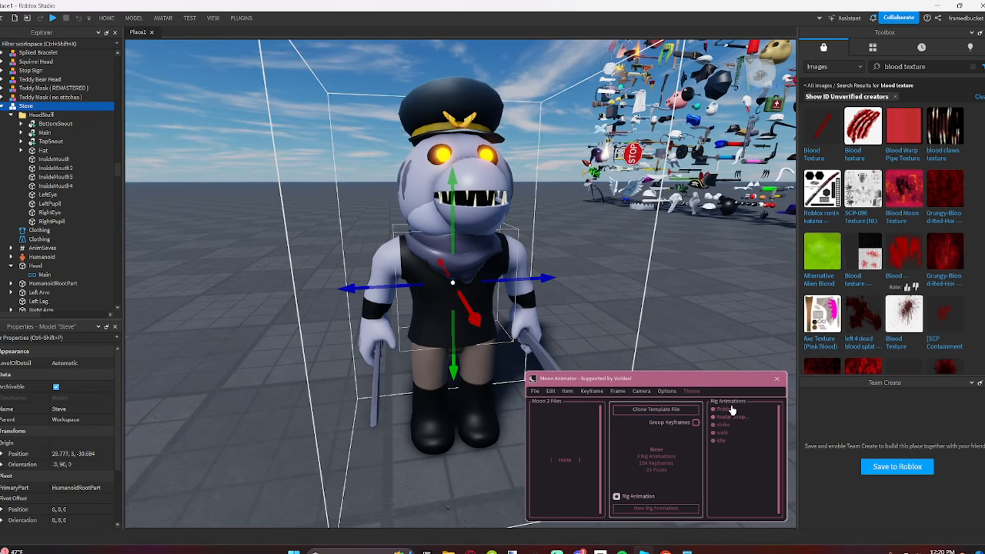
# Step: Preview the Steve rig's idle and walk animations
pyautogui.moveTo(712, 386)
pyautogui.mouseDown()
pyautogui.moveTo(719, 399)
pyautogui.moveTo(727, 389)
pyautogui.mouseUp()
pyautogui.press('d')
pyautogui.moveTo(715, 342); pyautogui.dragTo(696, 344, button='right')
pyautogui.press('e')
pyautogui.rightClick(741, 445)
pyautogui.press('d')
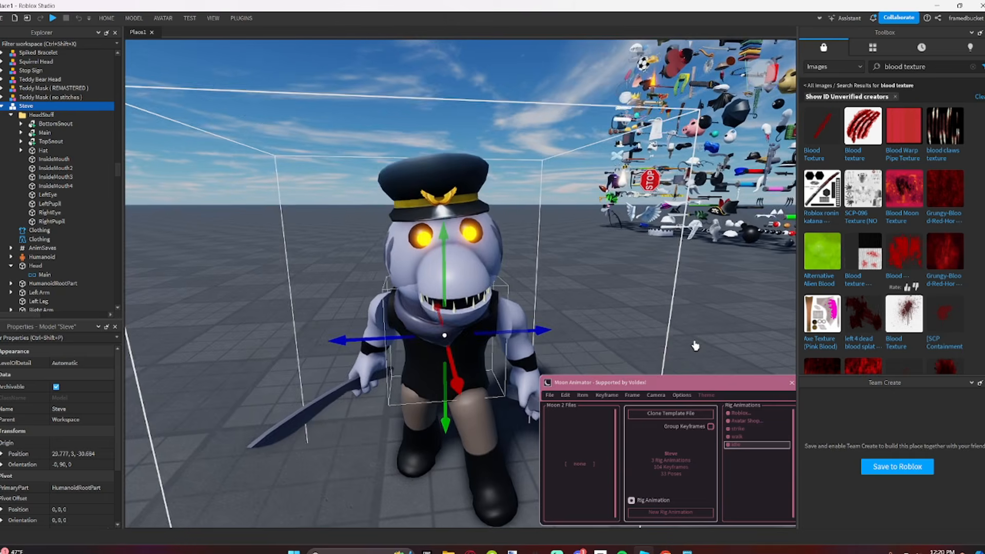
pyautogui.press('q')
pyautogui.click(741, 438)
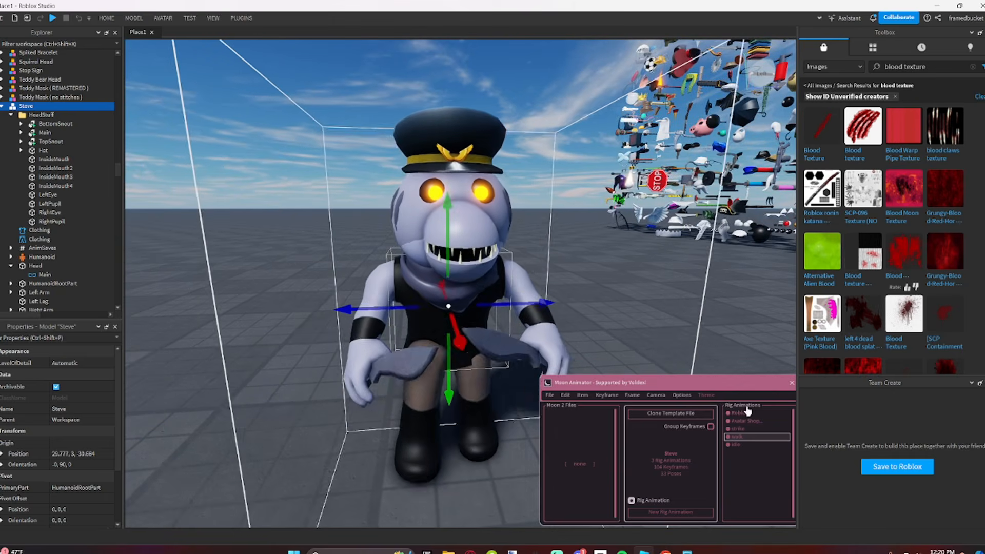
pyautogui.moveTo(694, 323); pyautogui.dragTo(694, 323, button='right')
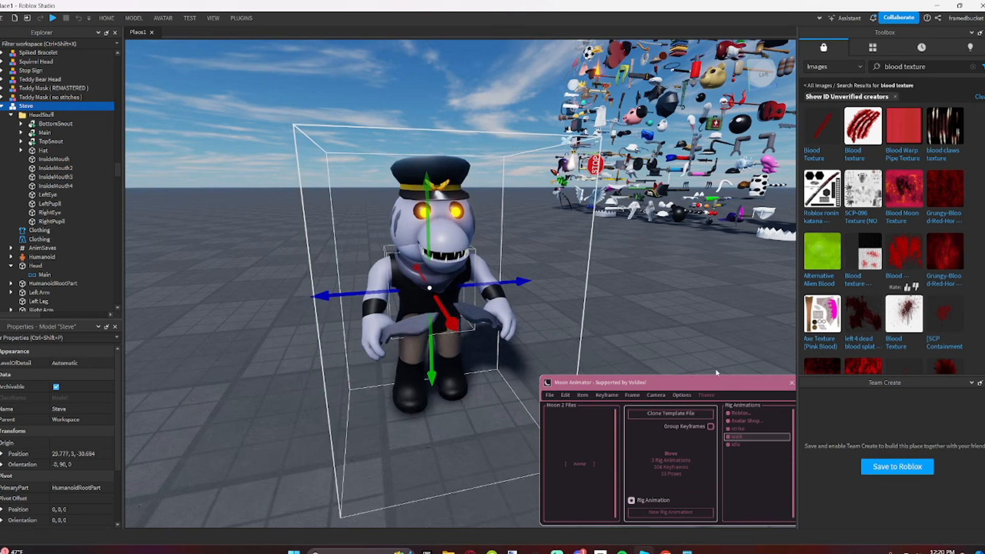
# Step: Preview the Steve rig's strike animation
pyautogui.click(741, 429)
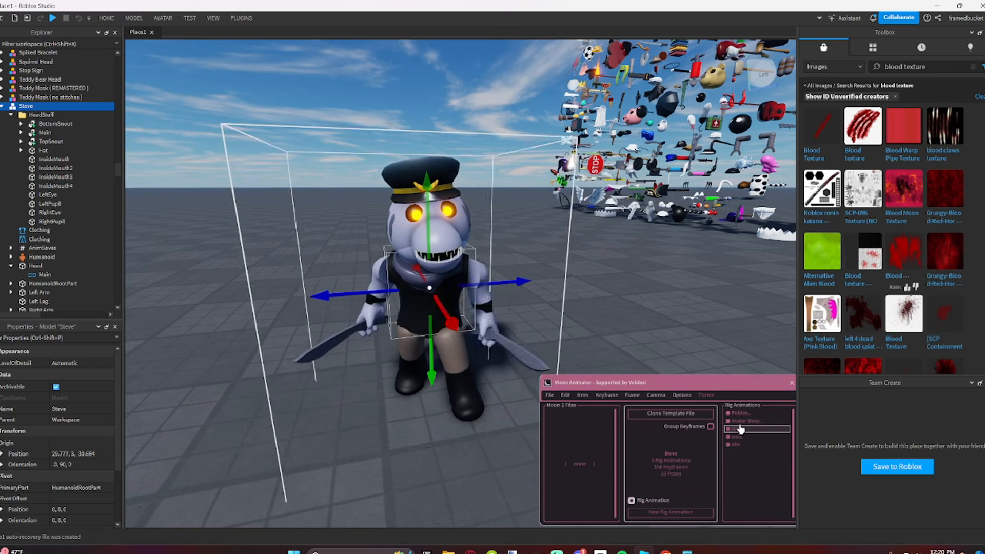
pyautogui.moveTo(691, 325); pyautogui.dragTo(690, 324, button='right')
pyautogui.scroll(-5, 690, 324)
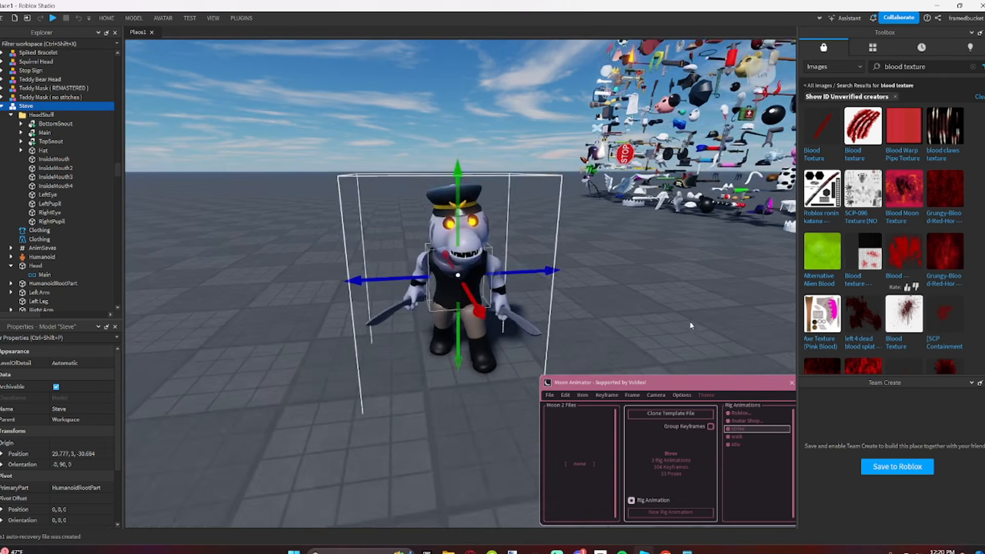
pyautogui.scroll(2, 689, 324)
# Step: Deselect the Steve rig, close Moon Animator, and view the rig from close in front
pyautogui.click(623, 305)
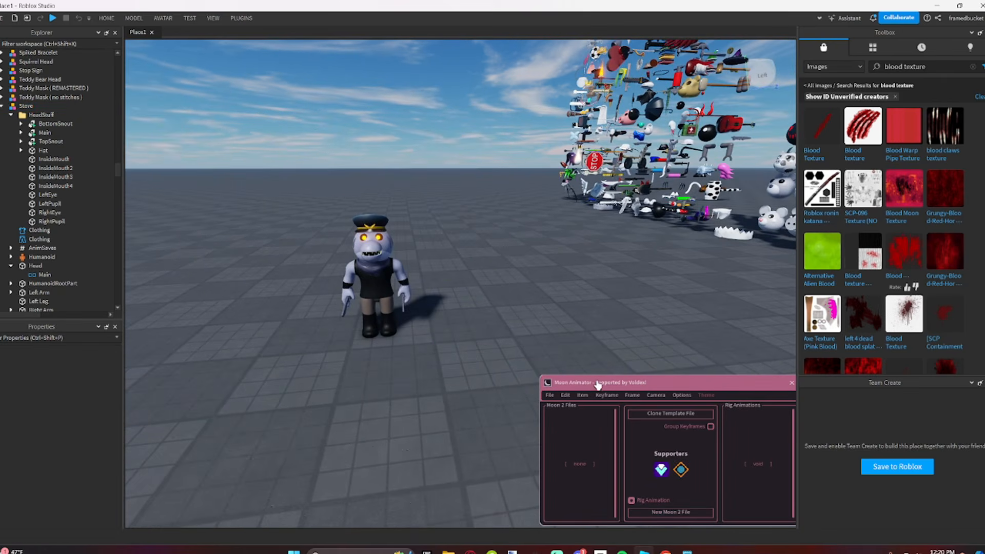
pyautogui.moveTo(598, 383); pyautogui.dragTo(576, 384)
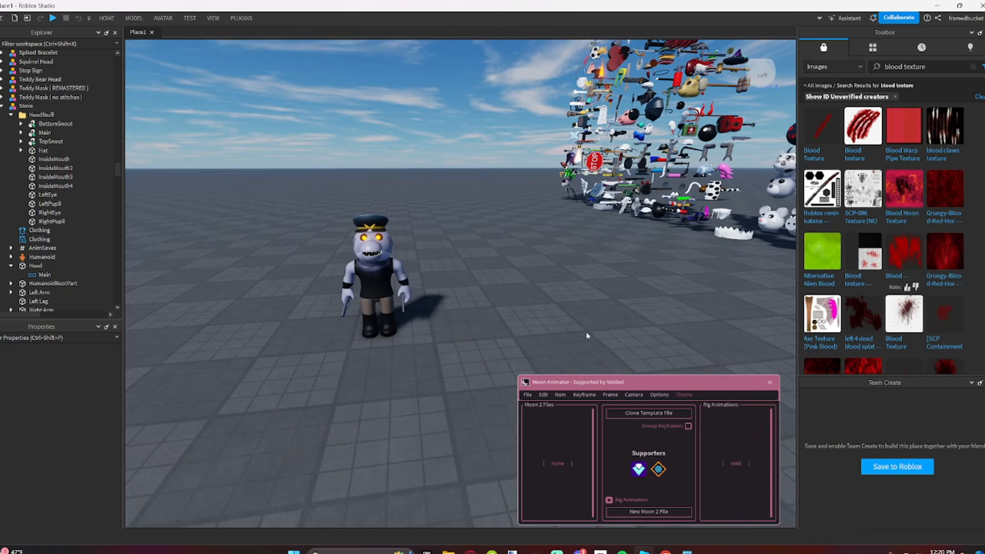
pyautogui.click(769, 383)
pyautogui.press('d')
pyautogui.moveTo(620, 353); pyautogui.dragTo(621, 355, button='right')
pyautogui.press('w')
pyautogui.press('a')
pyautogui.press('w')
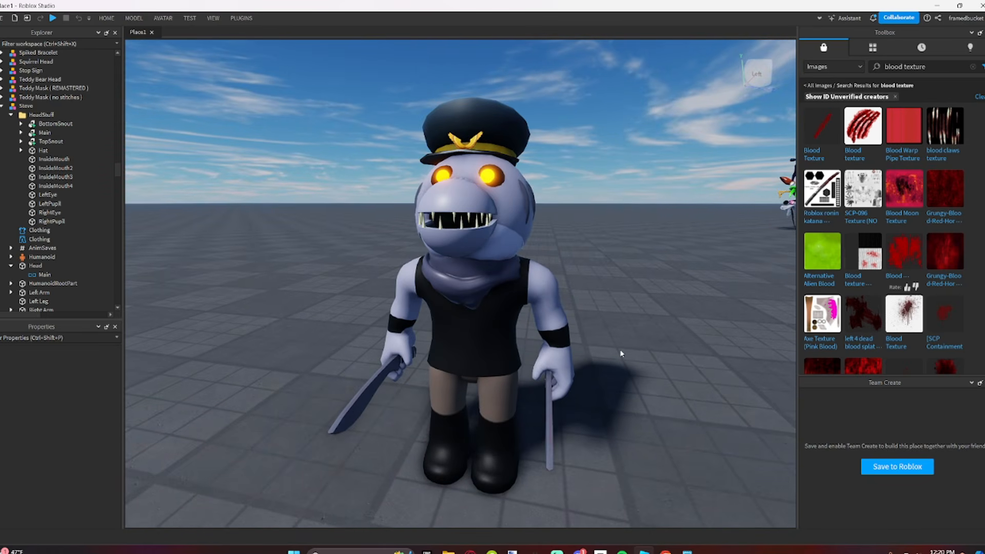